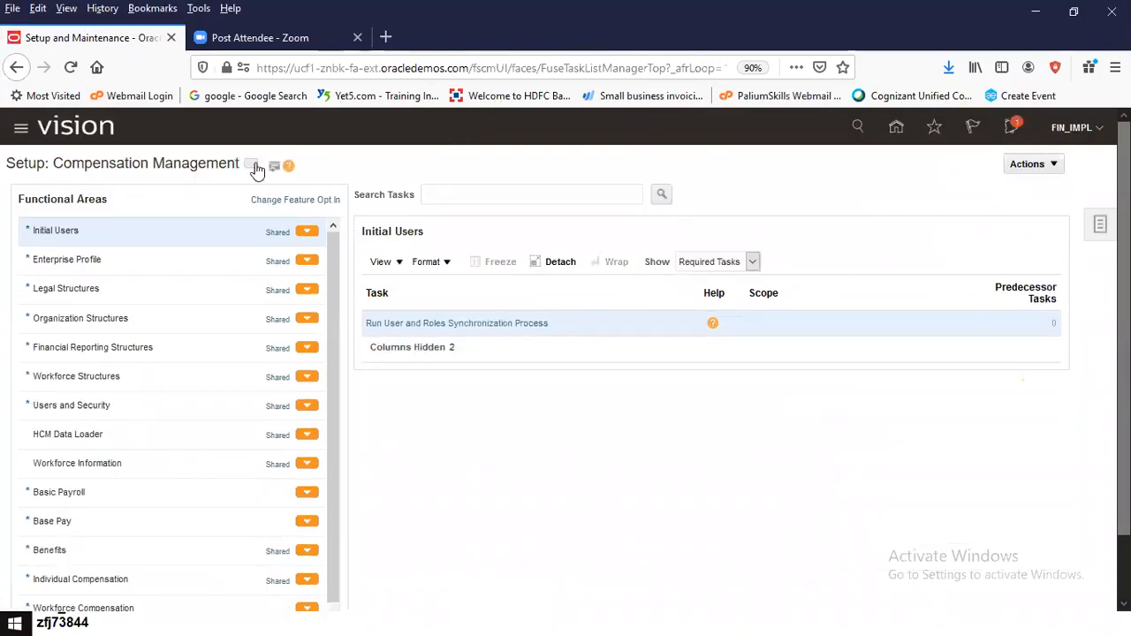
Switch the setup offering to Financials and show the Financial Reporting Structures tasks
click(252, 165)
click(283, 267)
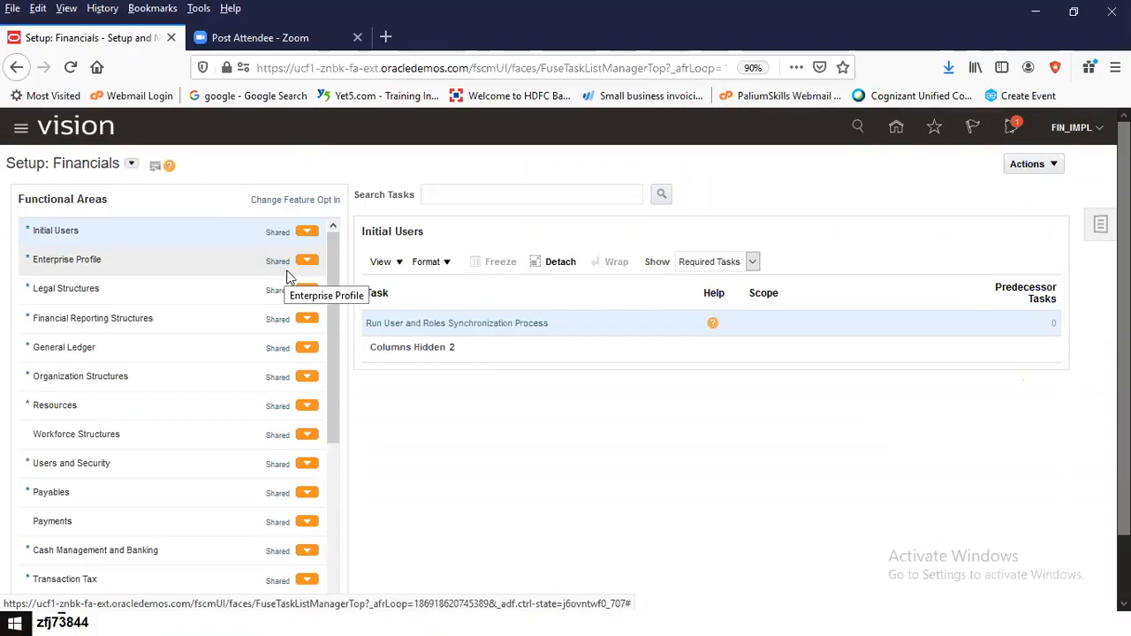
click(442, 193)
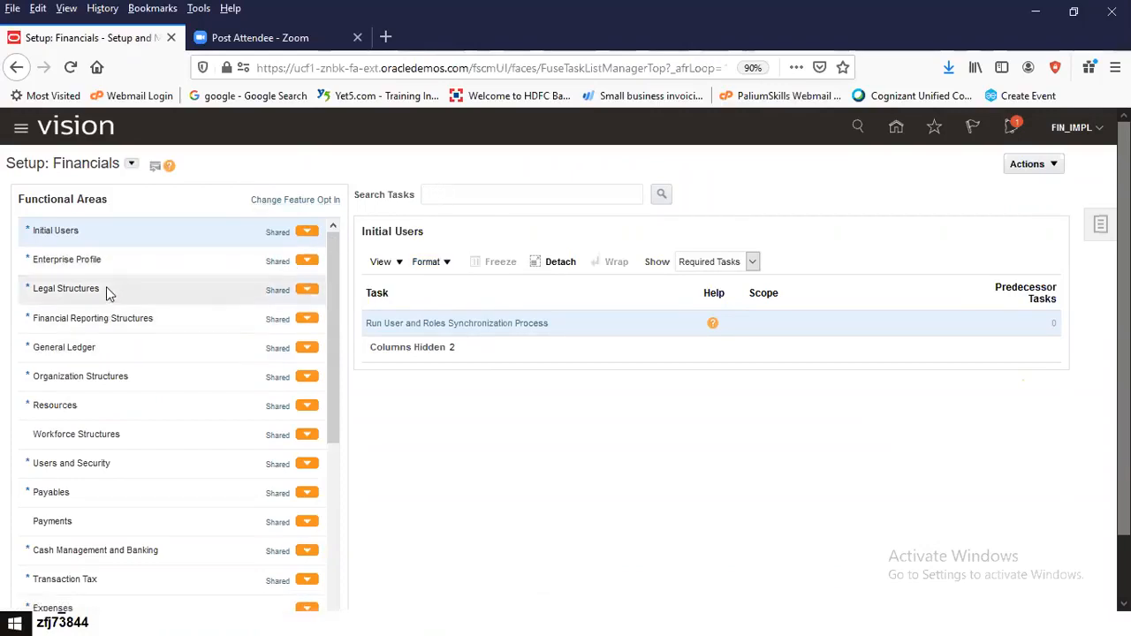
click(155, 320)
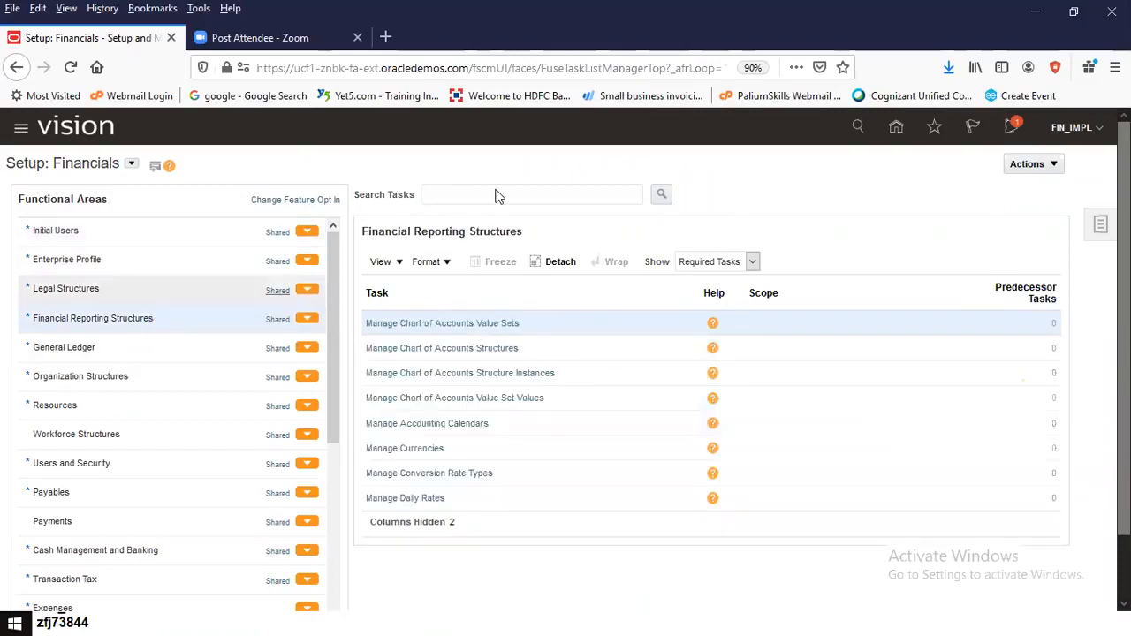
Search the setup tasks for "Ledger" and open Specify Ledger Options for the US Primary Ledger
click(556, 195)
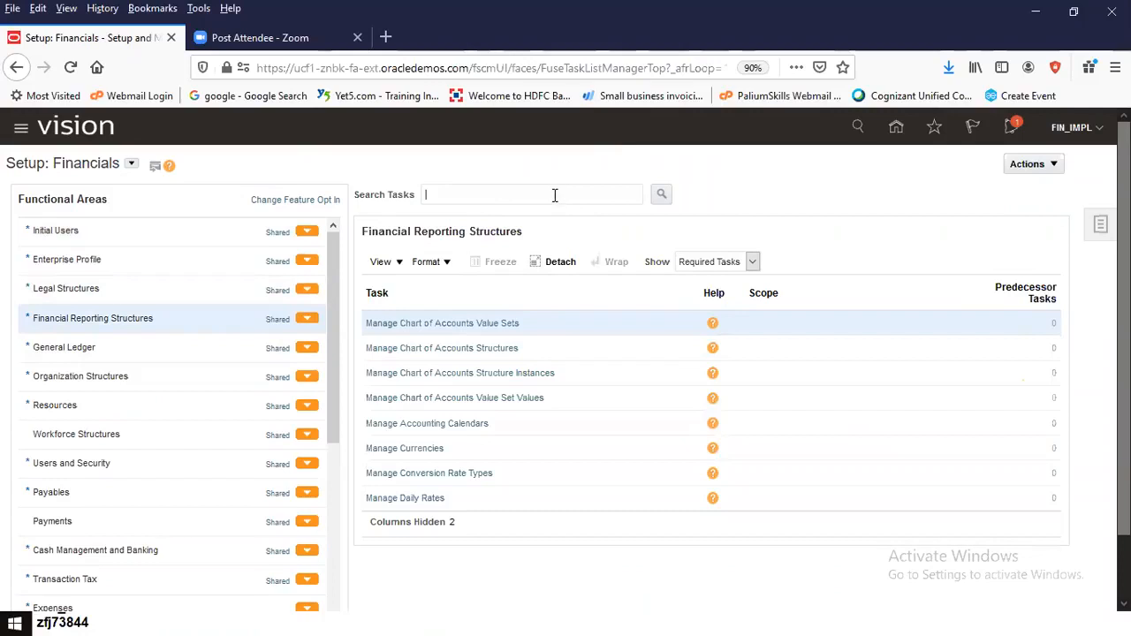
text(Ledger)
key(Return)
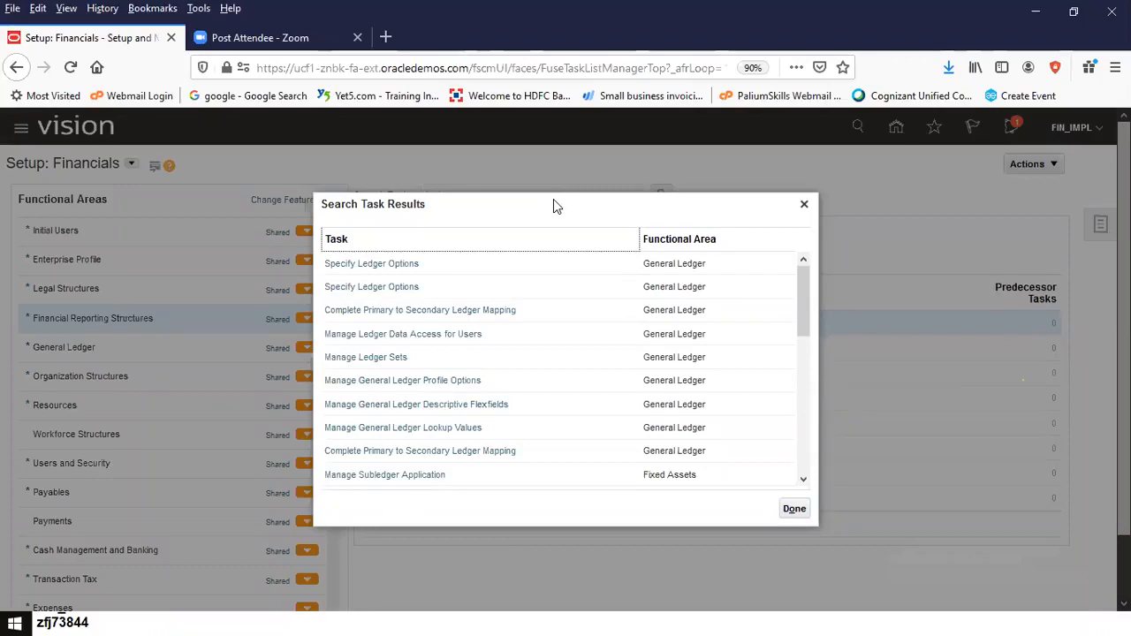
click(366, 263)
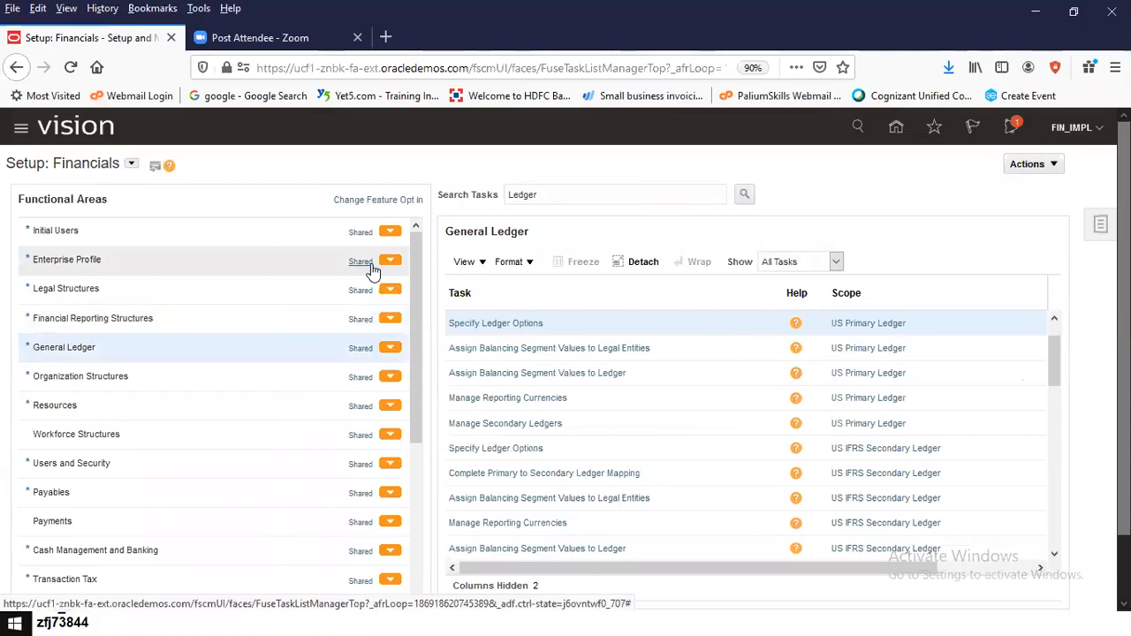
click(502, 323)
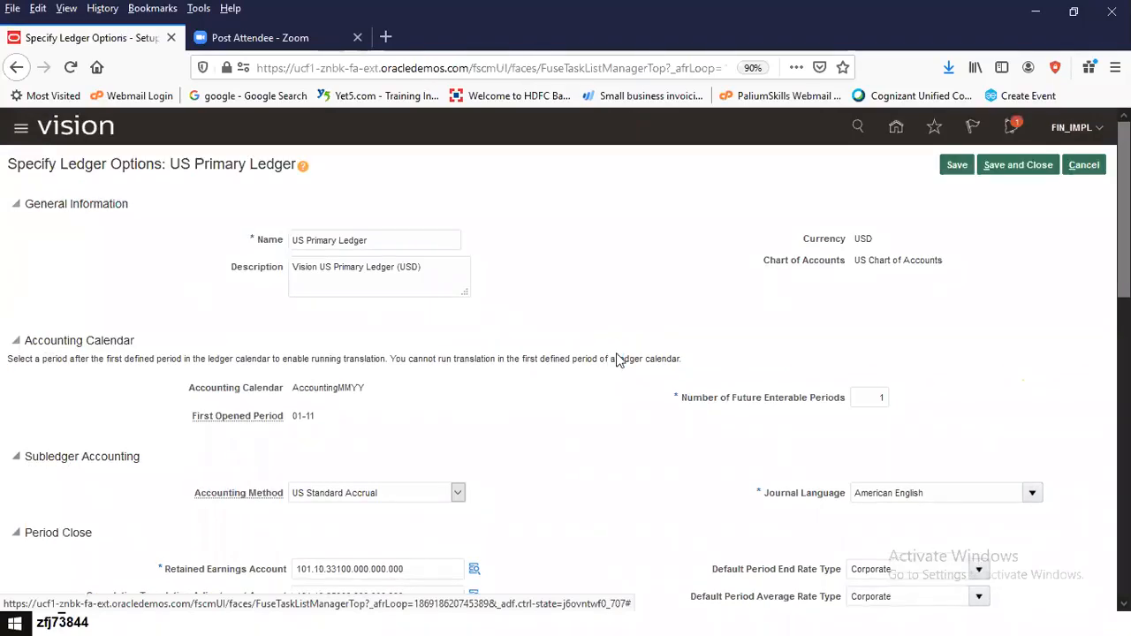
Examine the US Primary Ledger's period close, journal processing and intercompany options, then leave without saving
scroll(568, 444, down, 5)
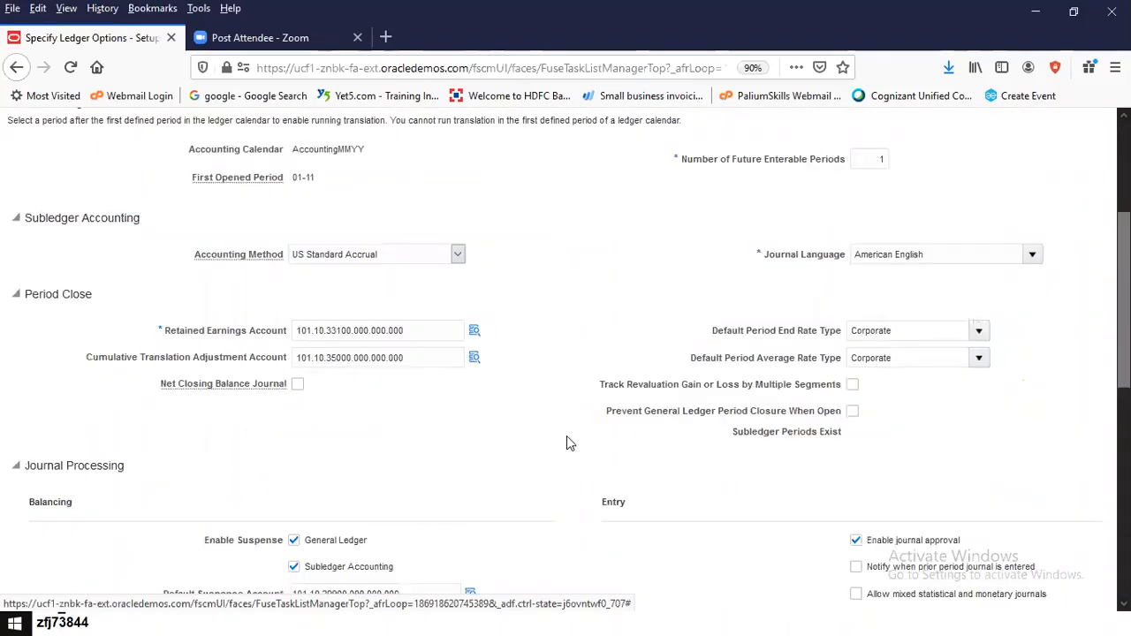
scroll(569, 442, down, 3)
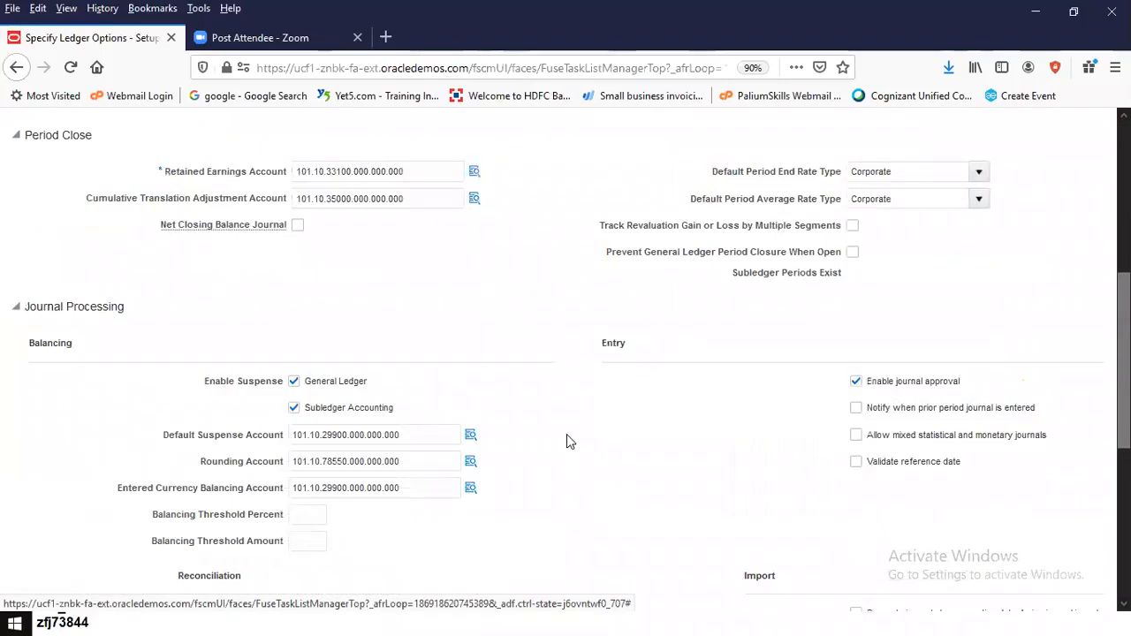
scroll(570, 442, down, 3)
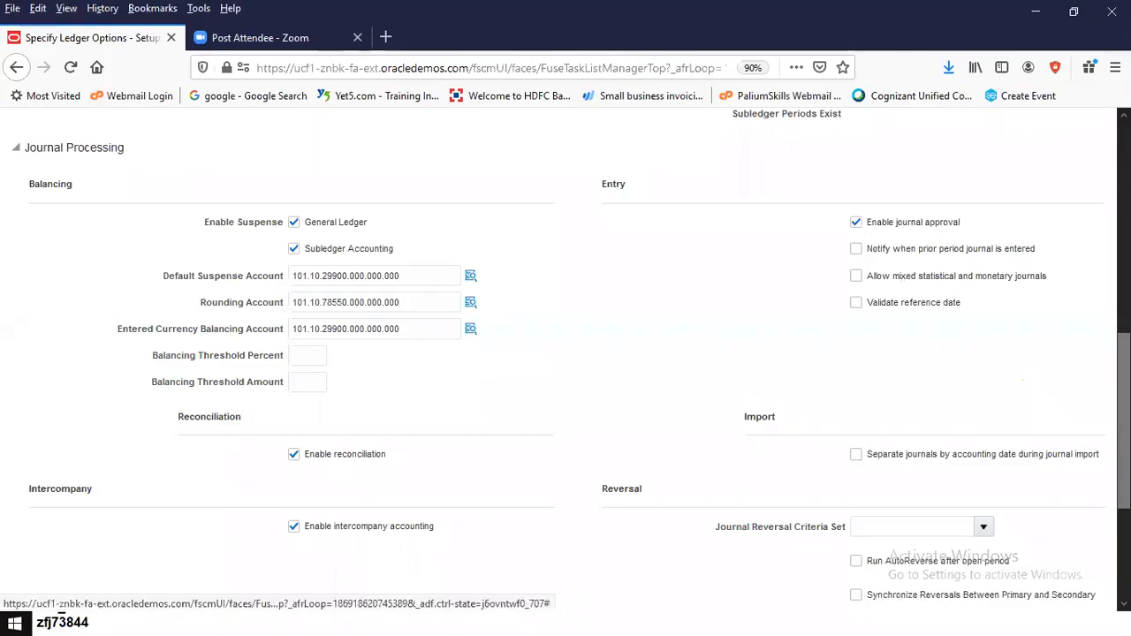
drag(1125, 398, 1125, 184)
click(1087, 166)
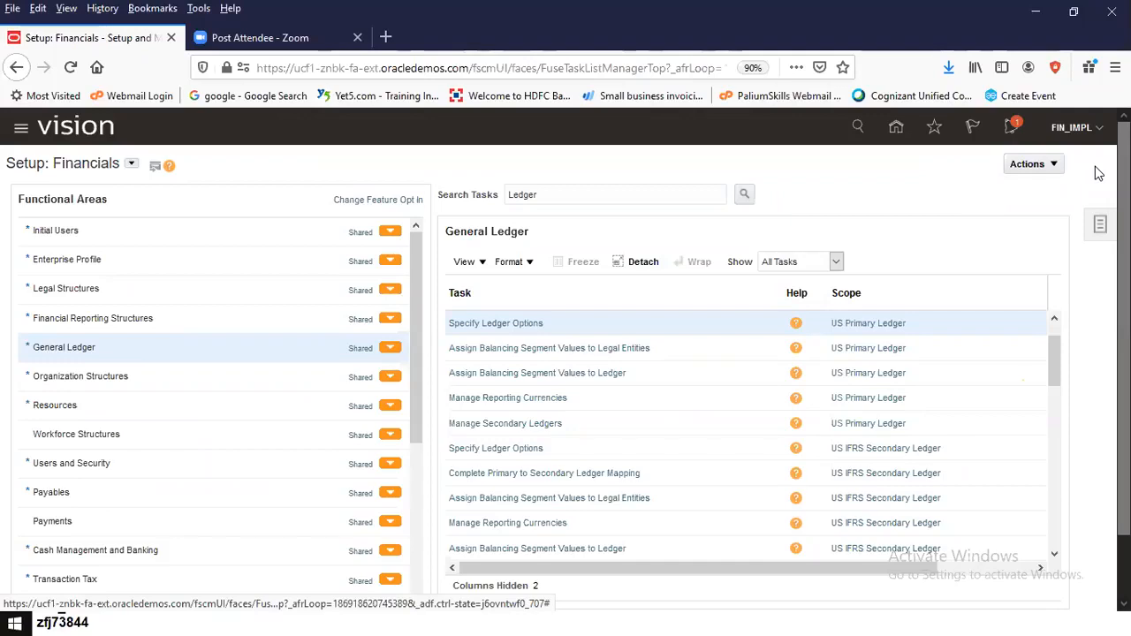
Replace the task search term with "Intercompany" and run the search
drag(546, 196, 408, 171)
text(O)
key(BackSpace)
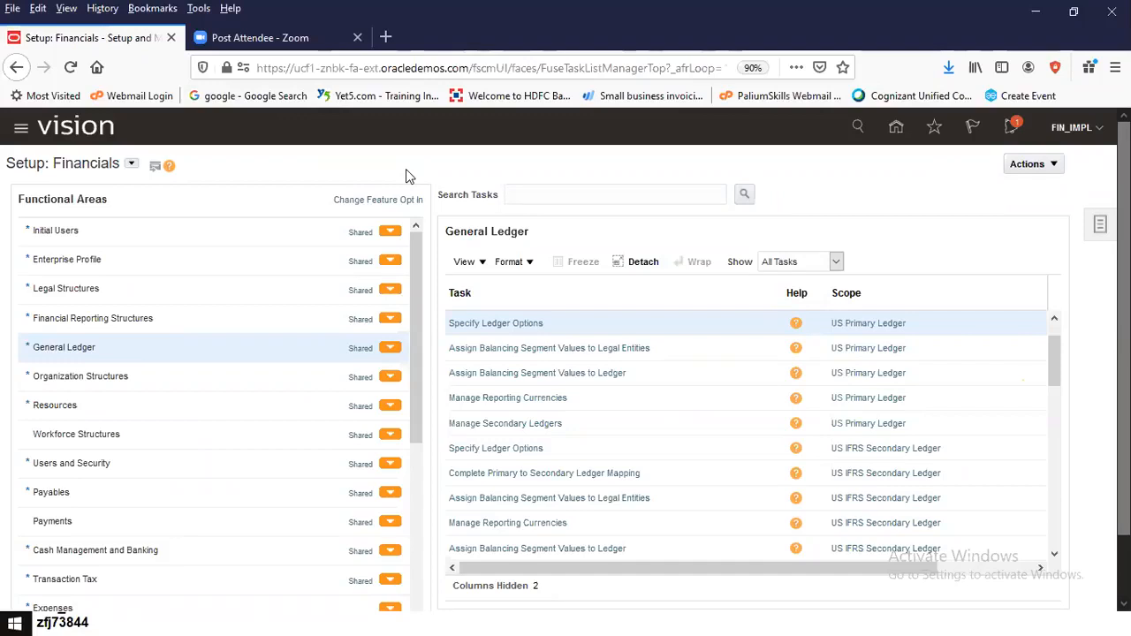
text(Intercomp)
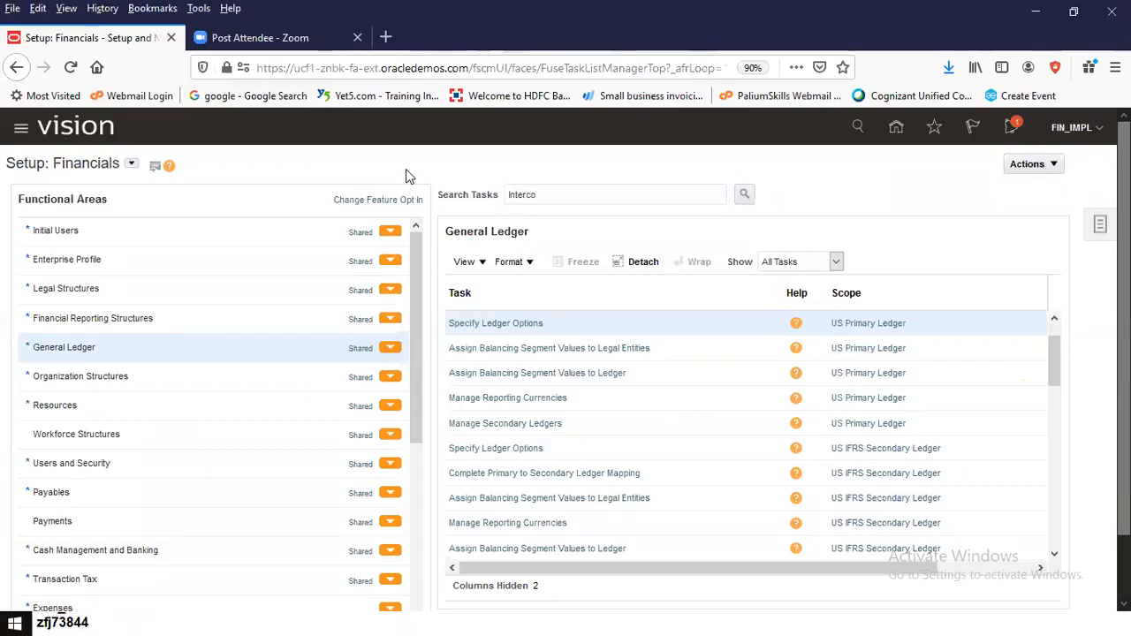
text(any)
key(Return)
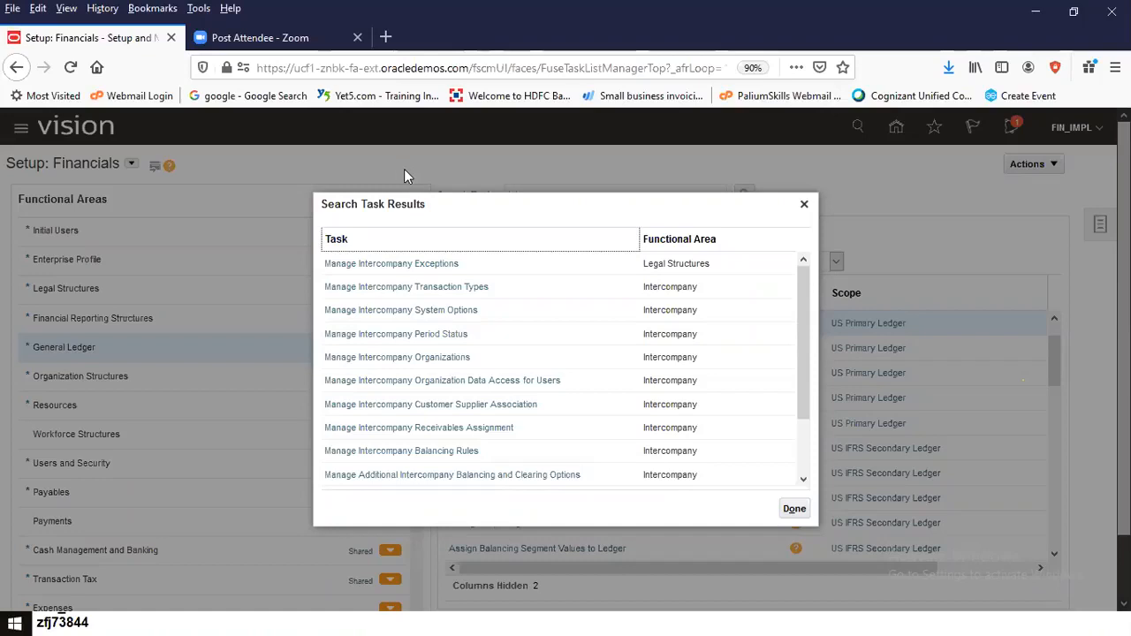
Open Manage Intercompany System Options, review its settings and return to the task list
click(445, 316)
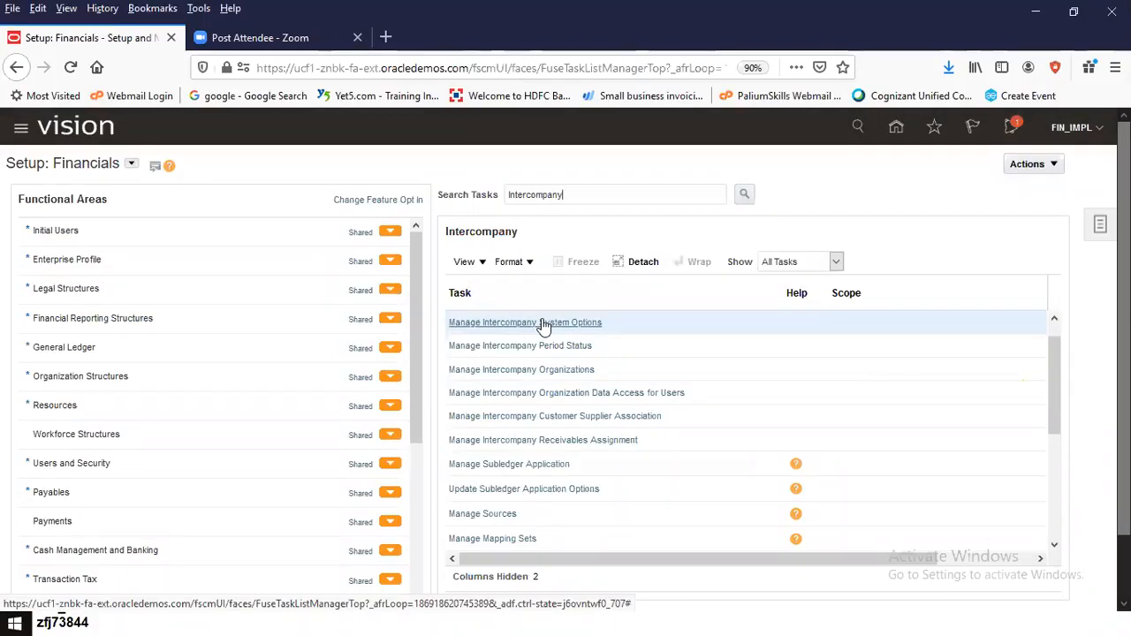
click(526, 323)
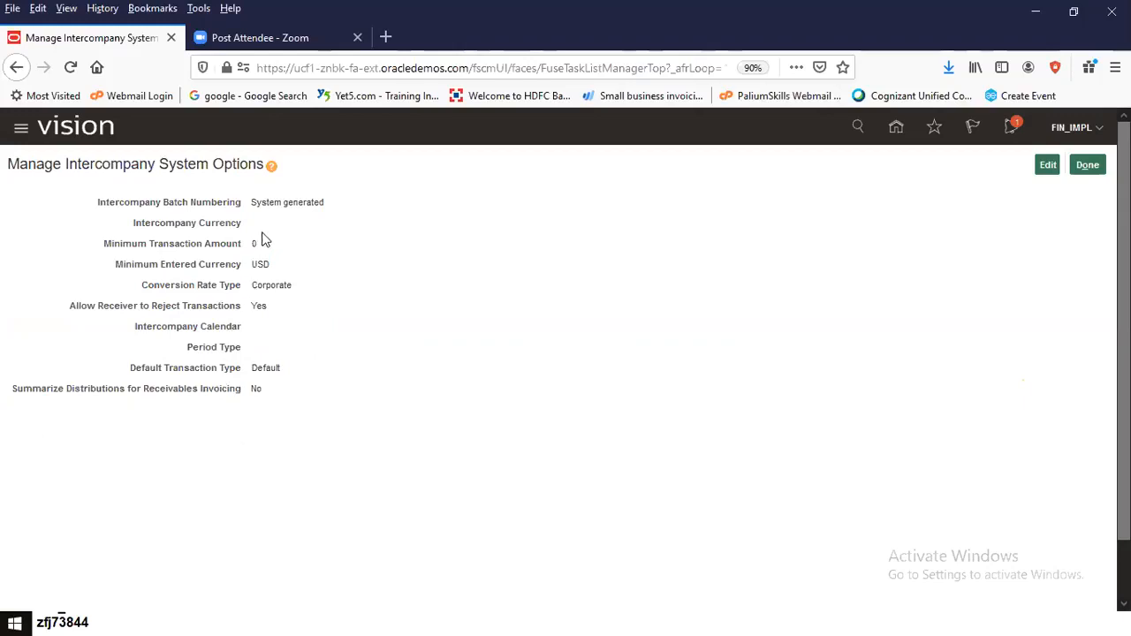
click(1086, 167)
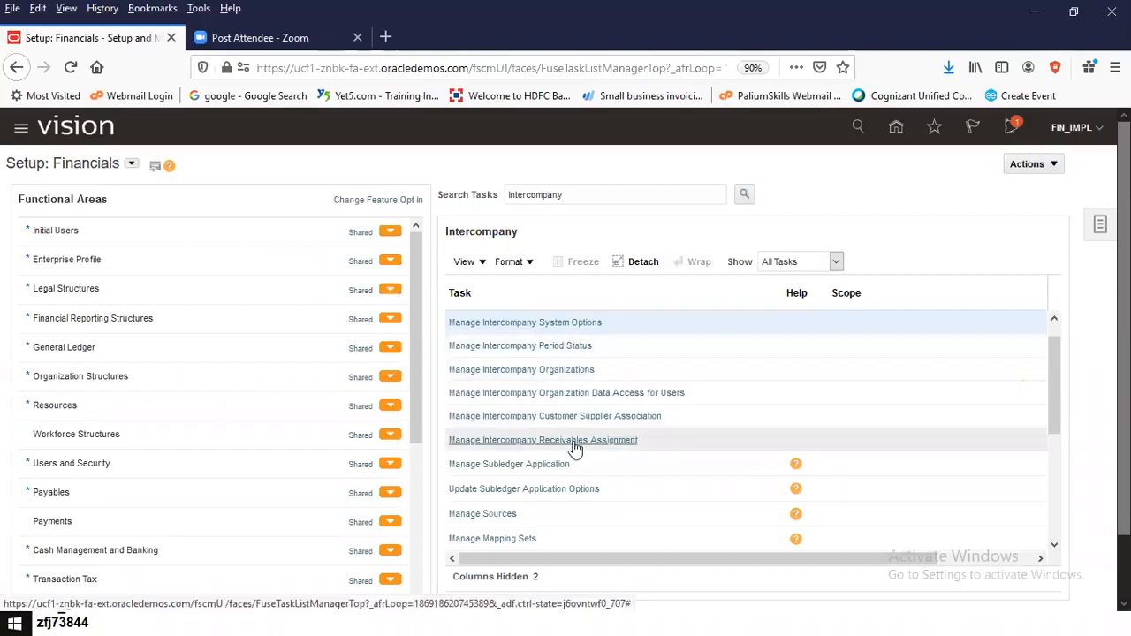
Open Manage Intercompany Transaction Types, review the listed types and return to the task list without saving
drag(1054, 415, 1058, 321)
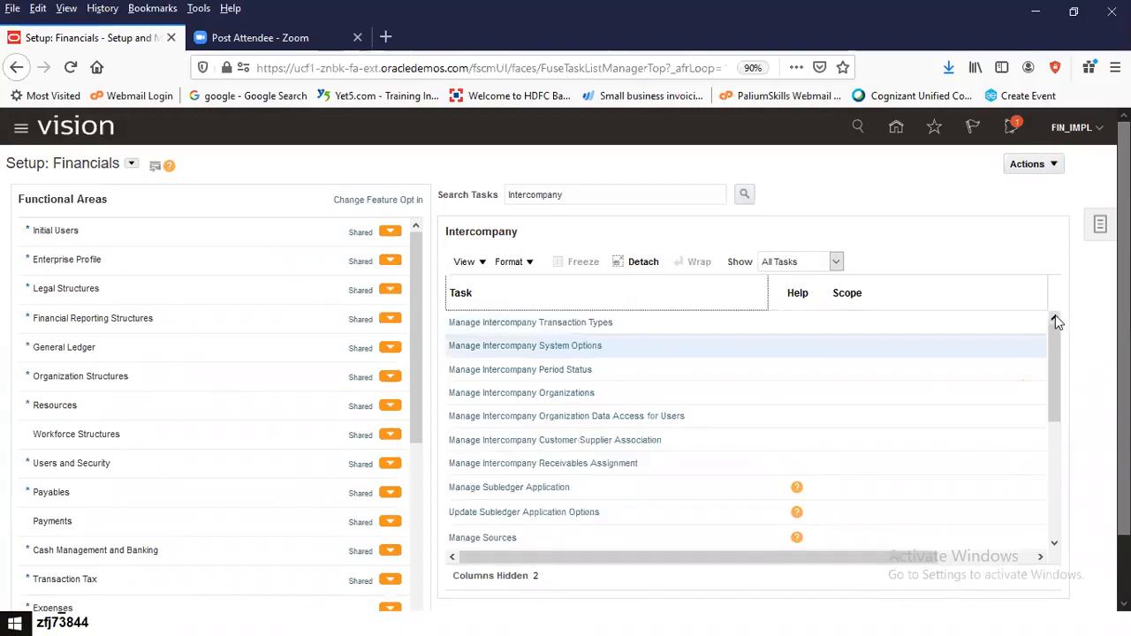
click(583, 324)
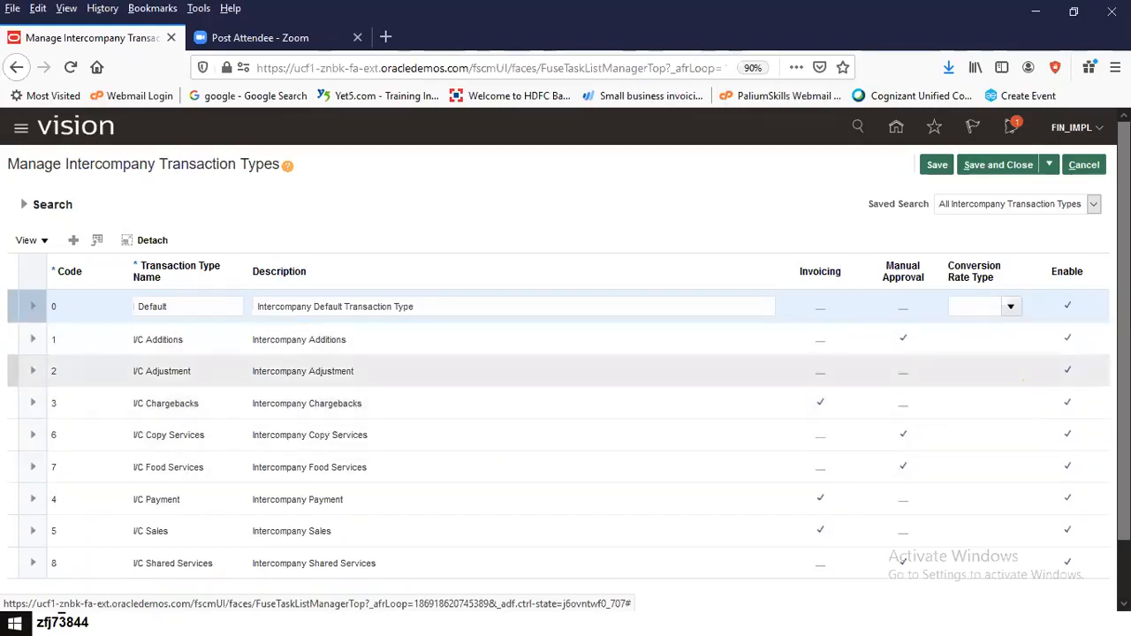
scroll(565, 354, down, 1)
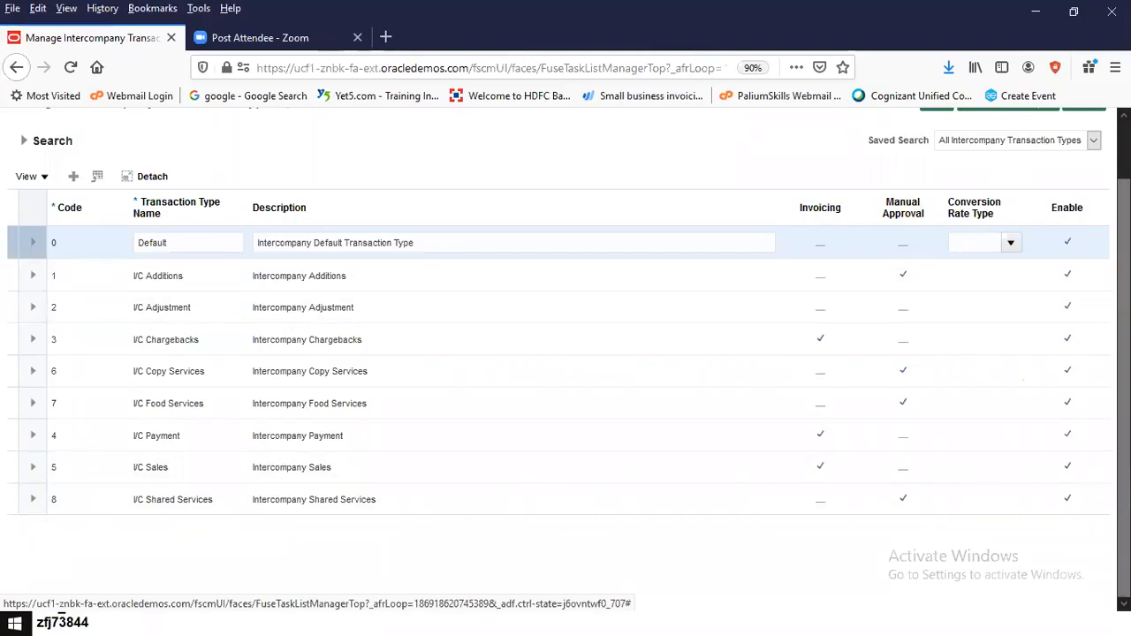
drag(1113, 308, 1113, 168)
drag(1123, 212, 1123, 187)
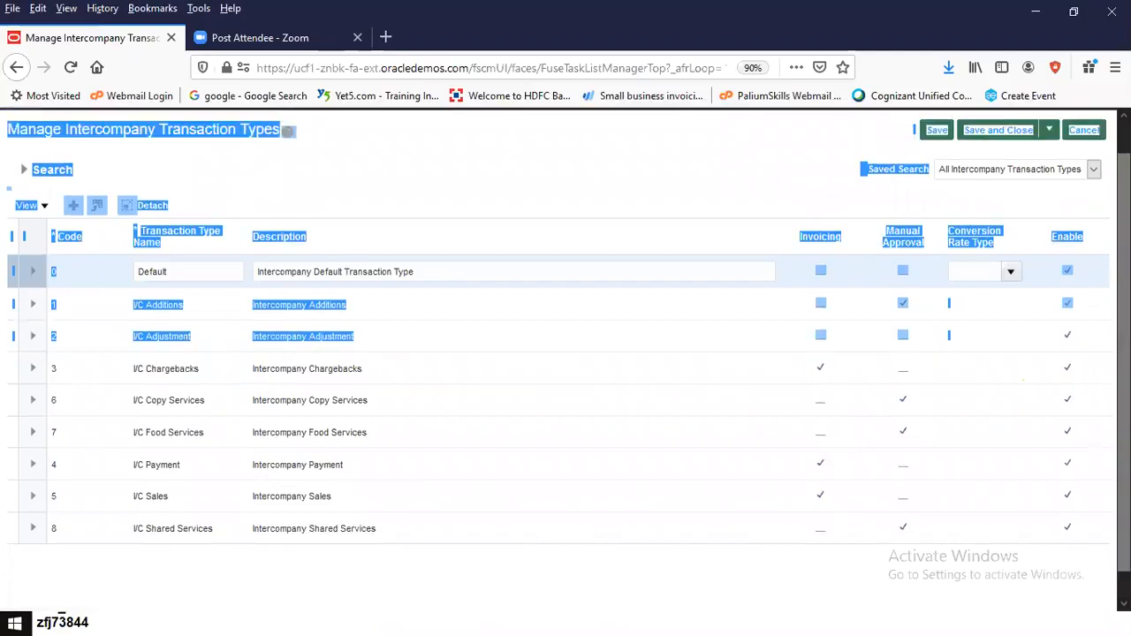
click(1096, 134)
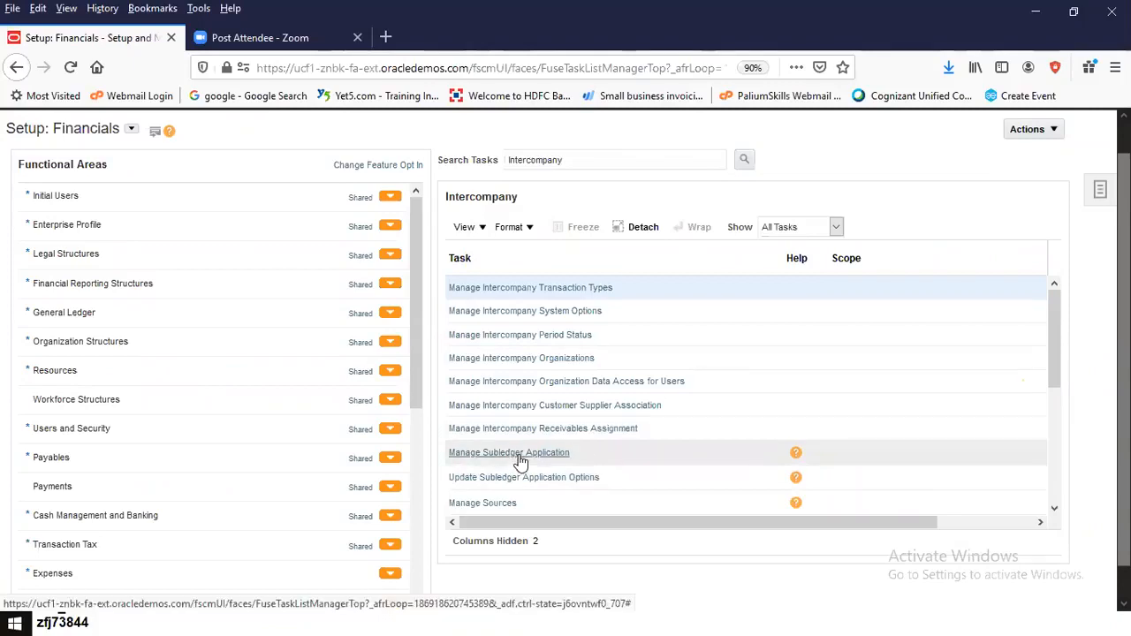
Open Manage Intercompany Receivables Assignment and search the assignments with business unit "US1 Bu"
click(584, 437)
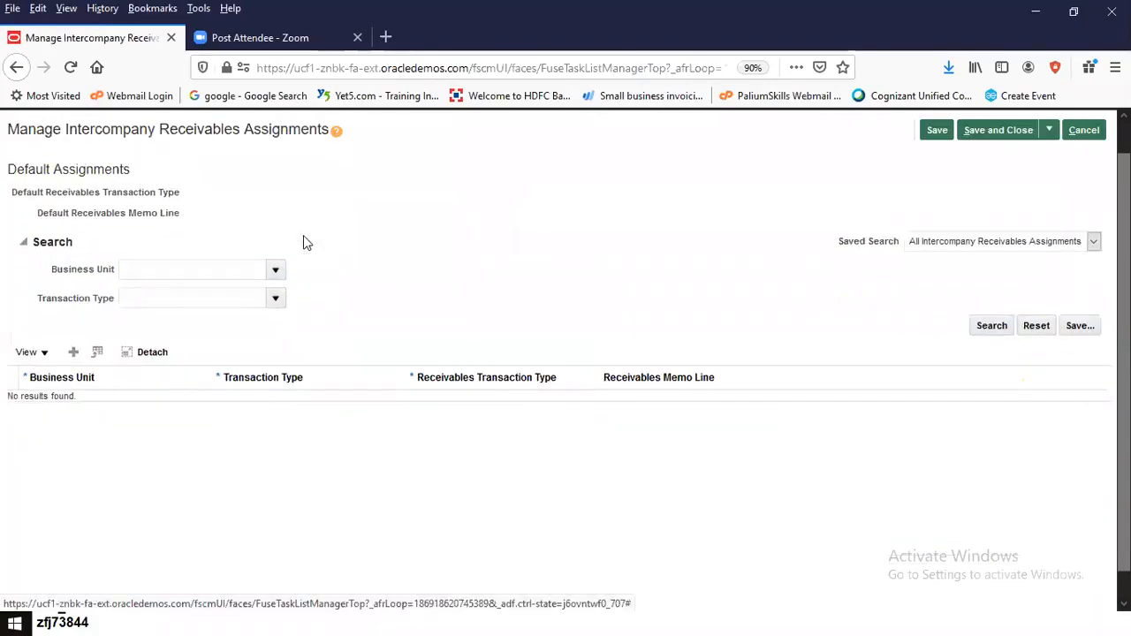
click(276, 272)
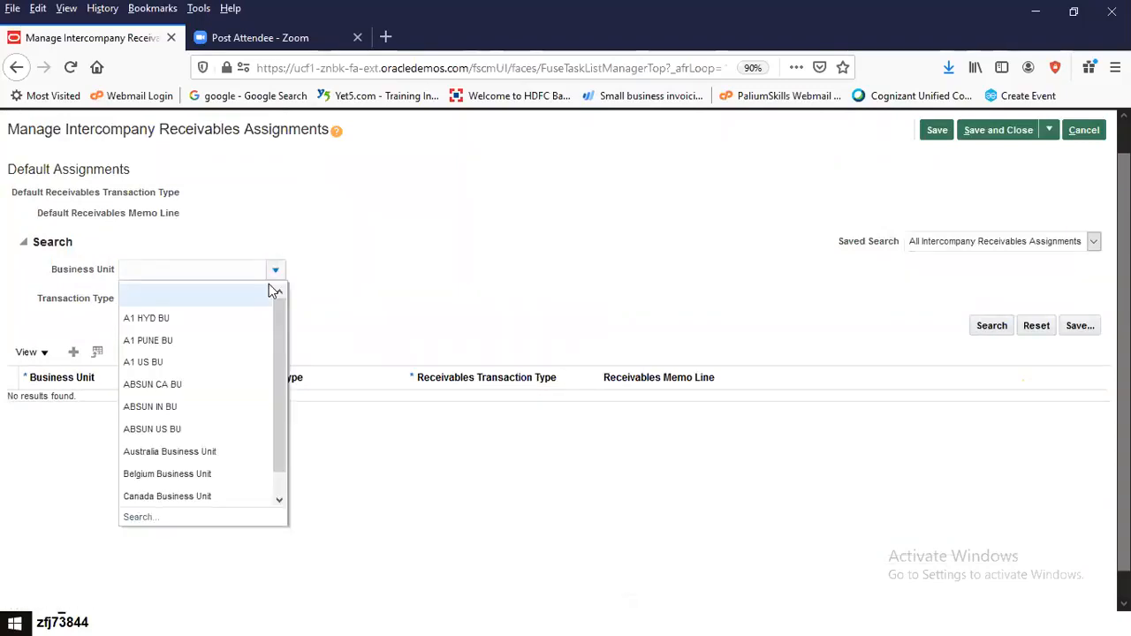
click(171, 270)
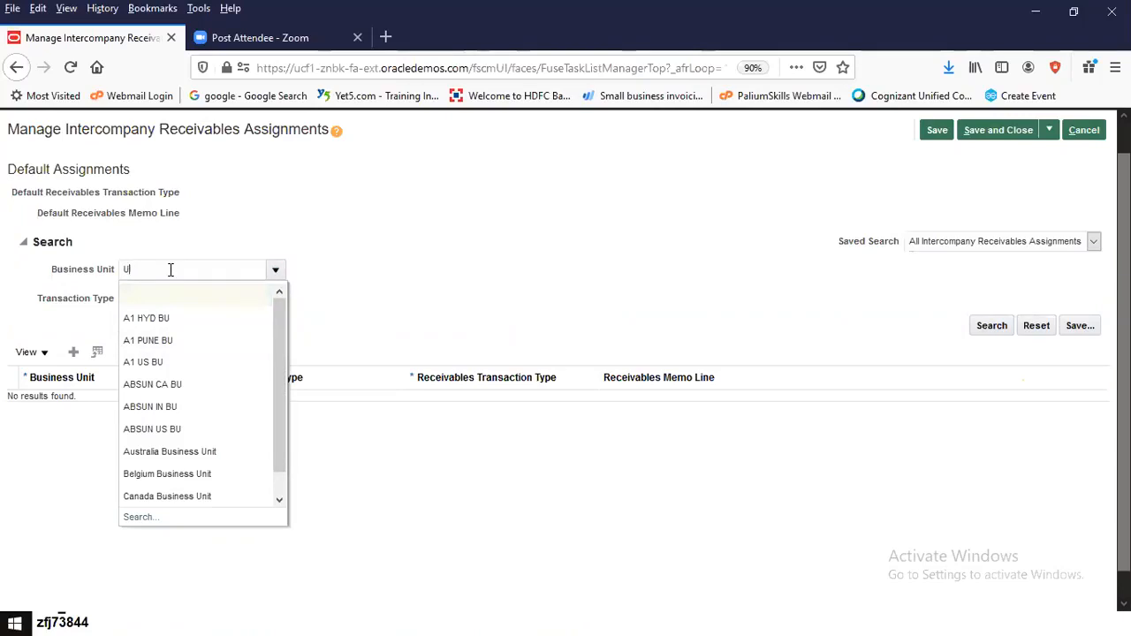
text(US1 Bu)
key(Tab)
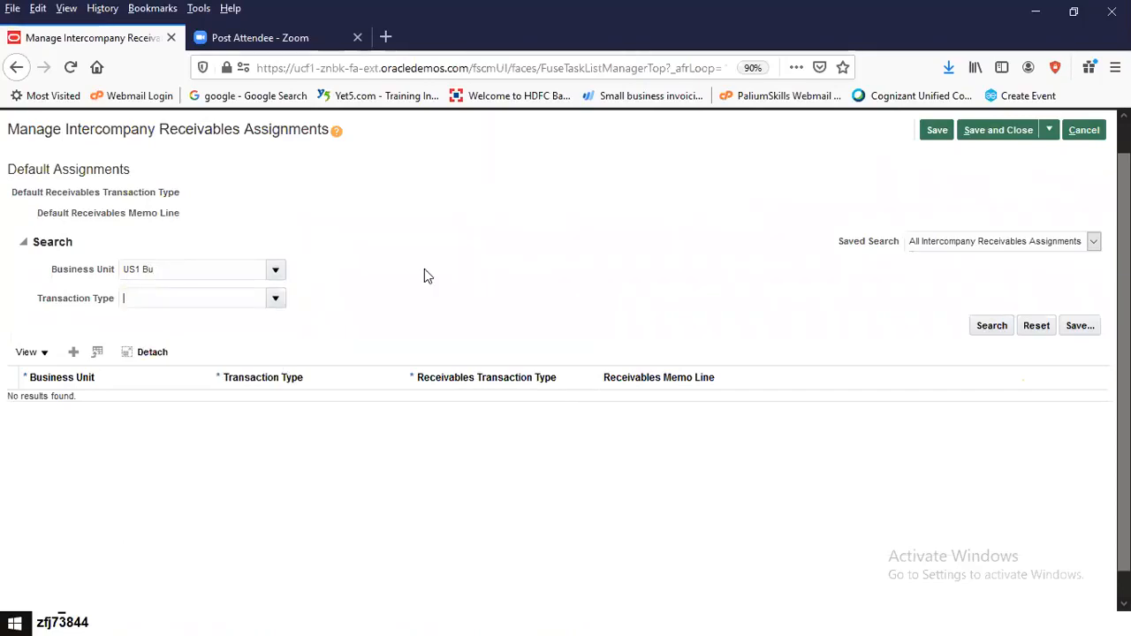
click(991, 326)
Look up "US1 Business" in the business unit search and select US1 Business Unit as the filter
click(276, 271)
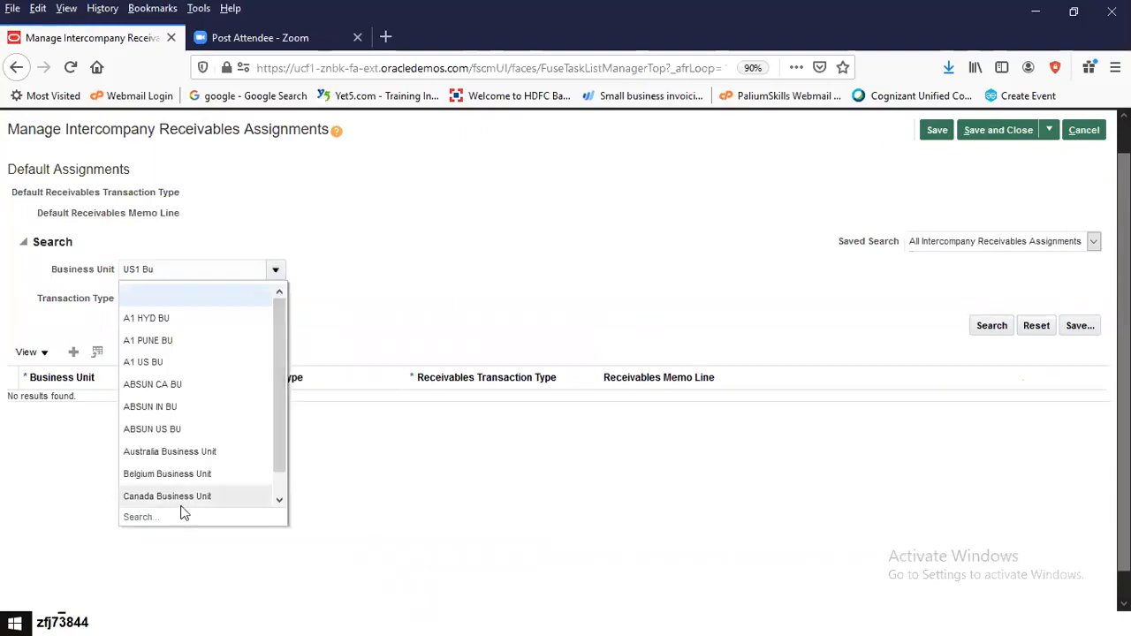
click(144, 520)
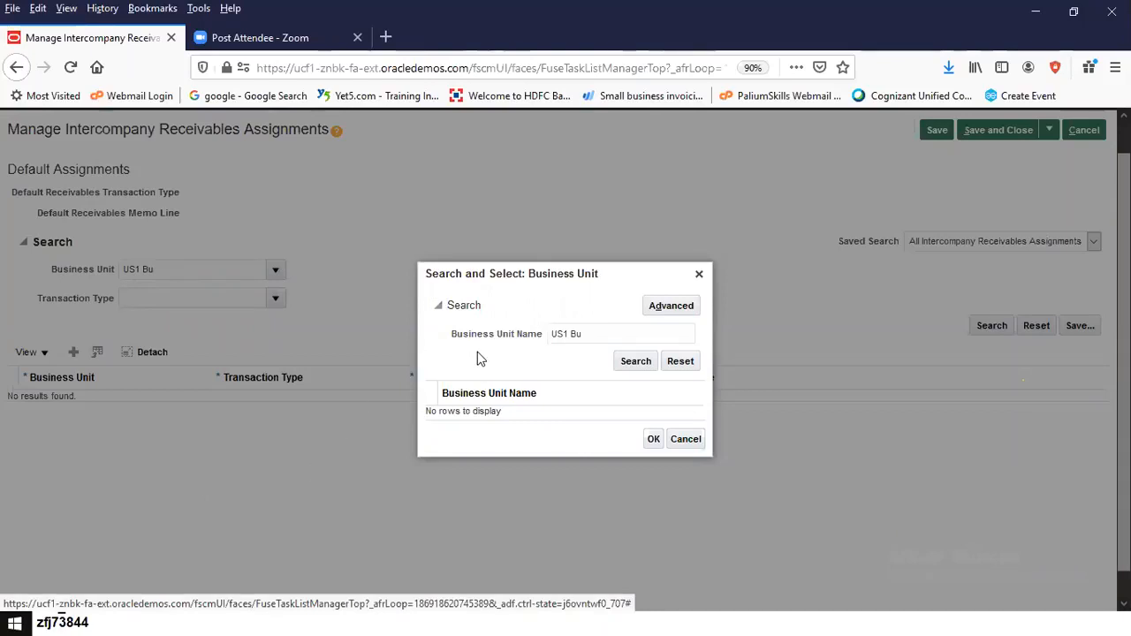
triple_click(422, 380)
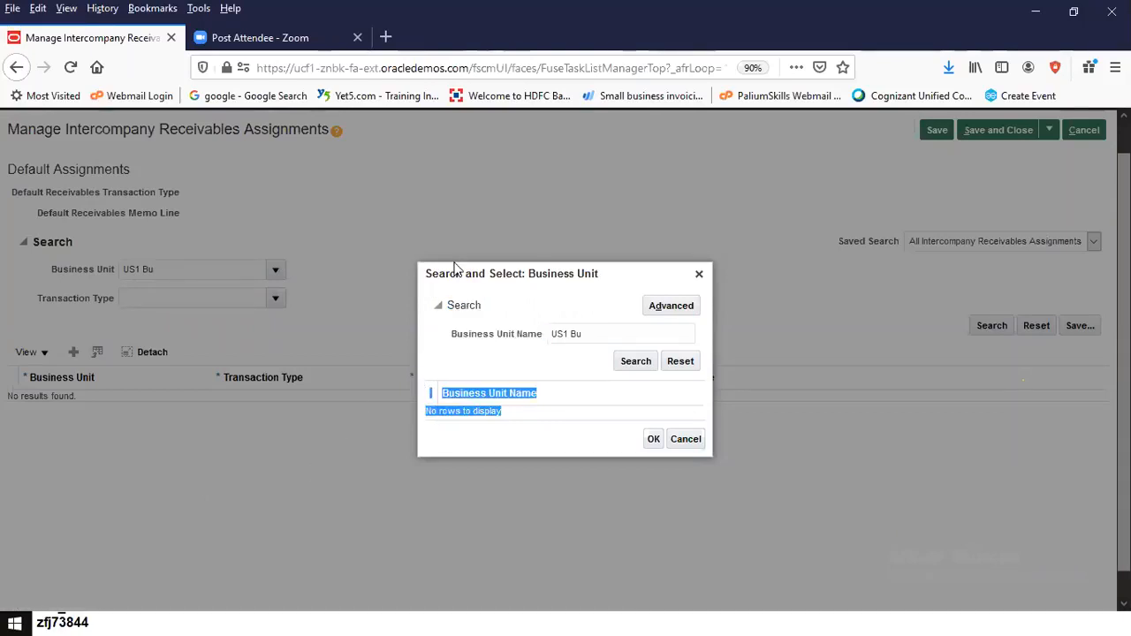
drag(448, 268, 154, 164)
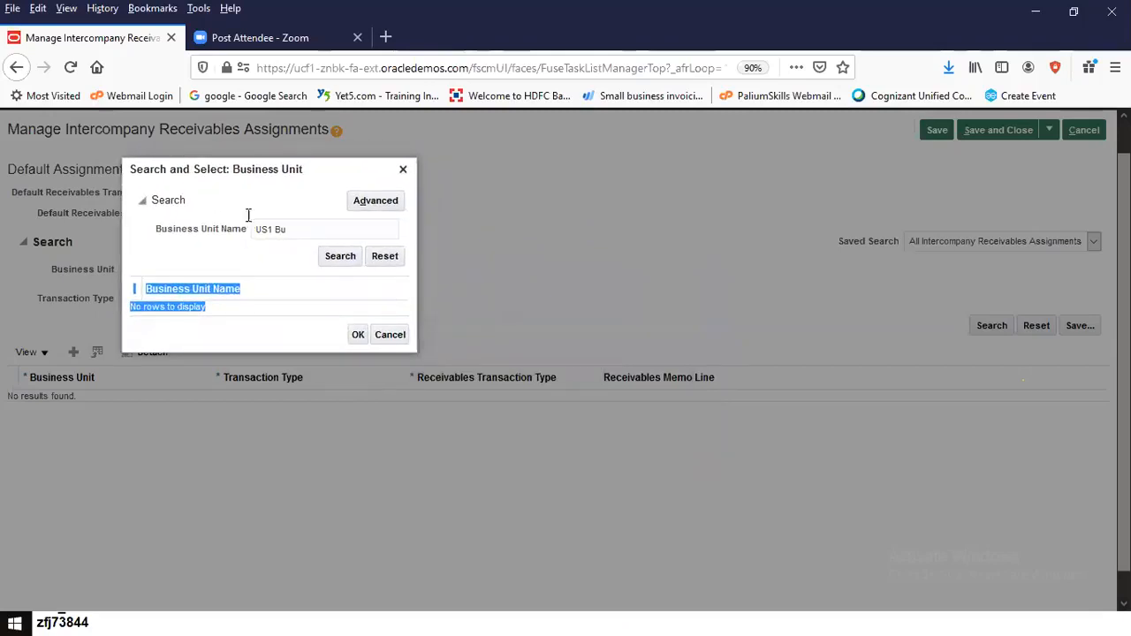
click(297, 232)
text(s)
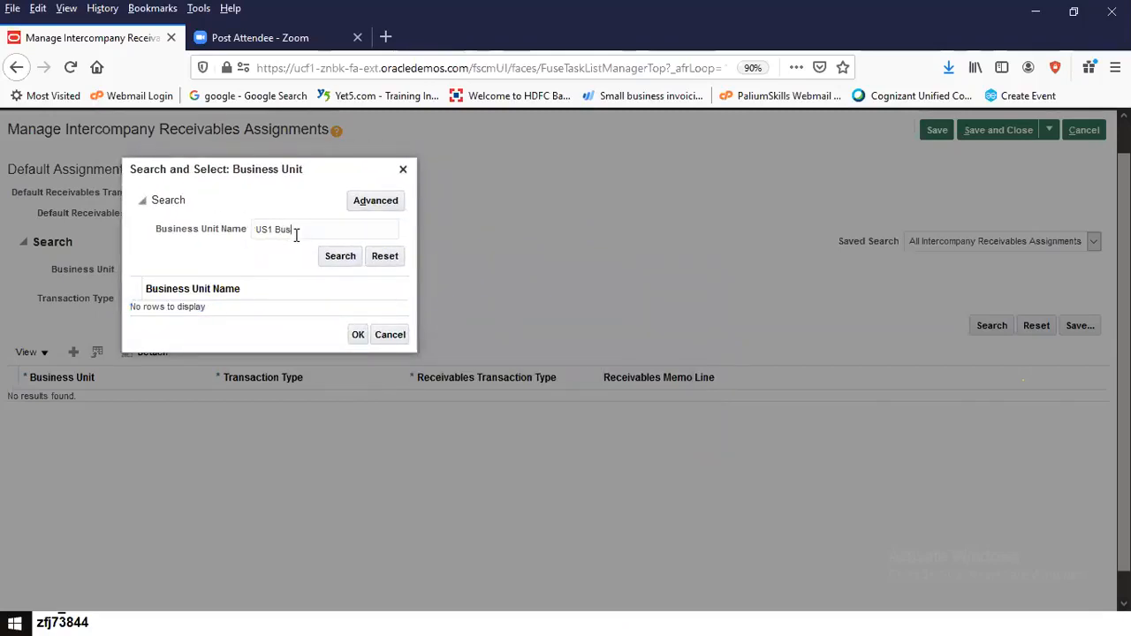
text(iness)
click(327, 258)
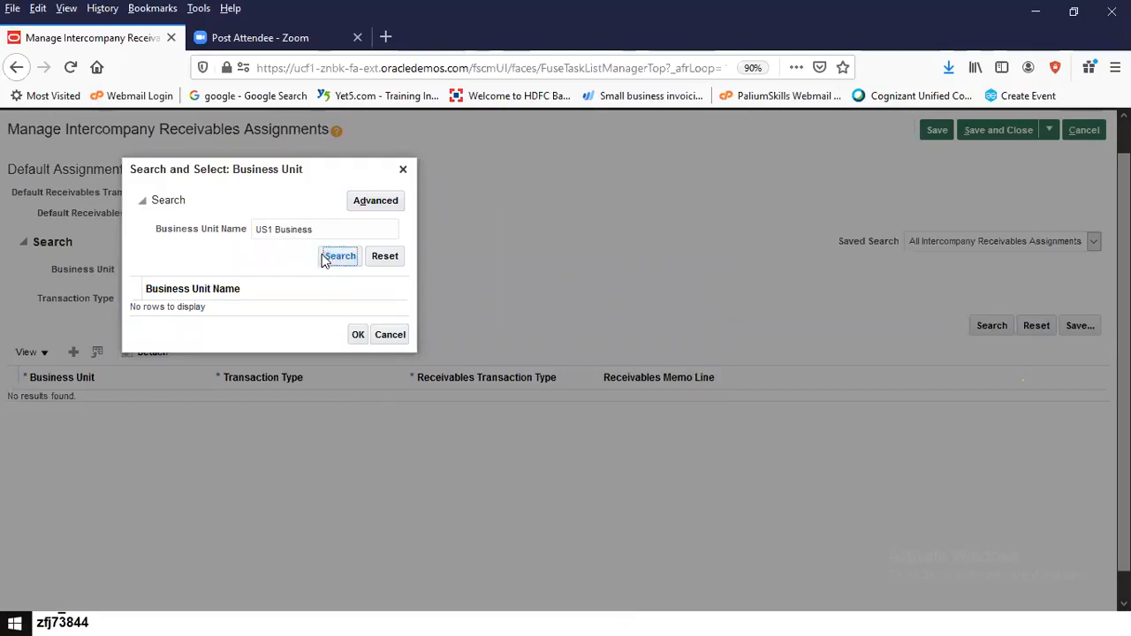
click(363, 349)
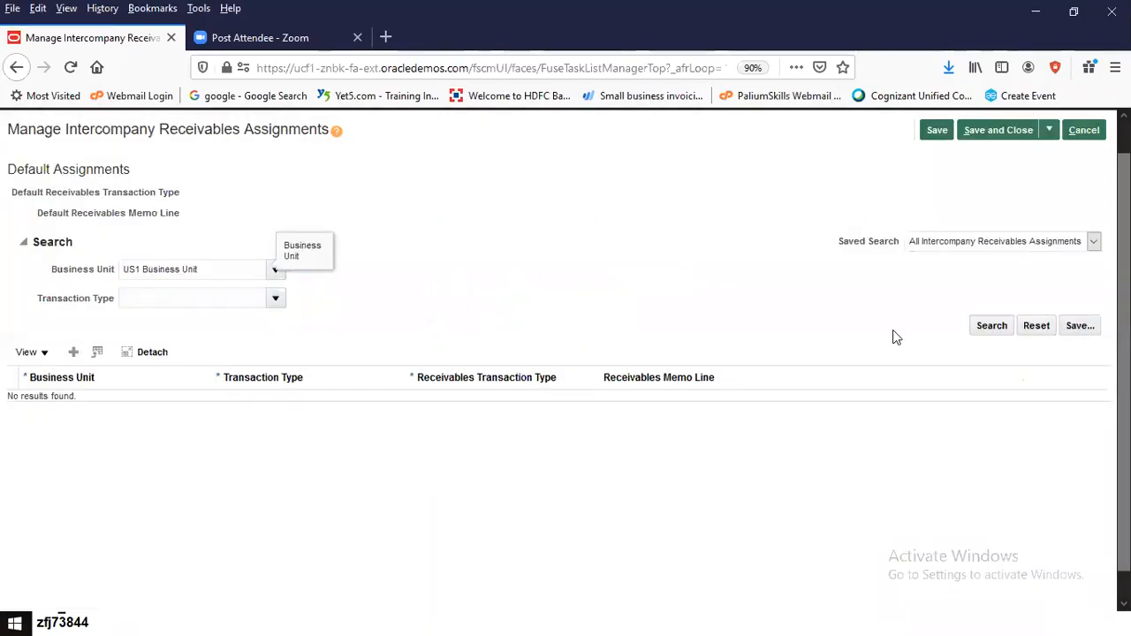
Search the receivables assignments of US1 Business Unit for transaction type I/C Additions
click(275, 299)
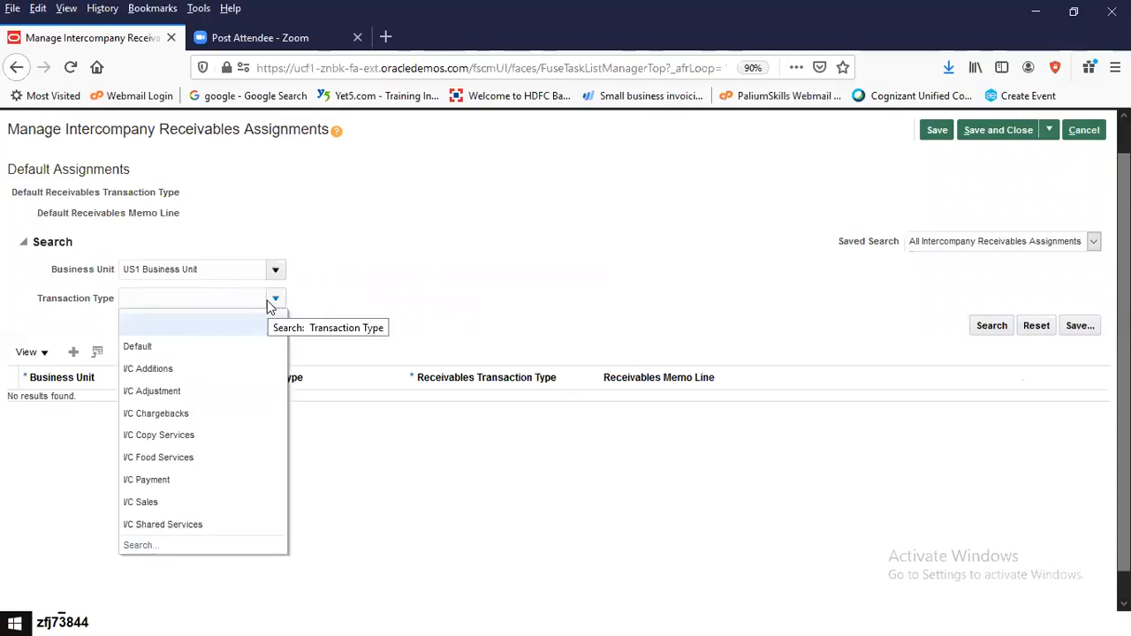
click(251, 373)
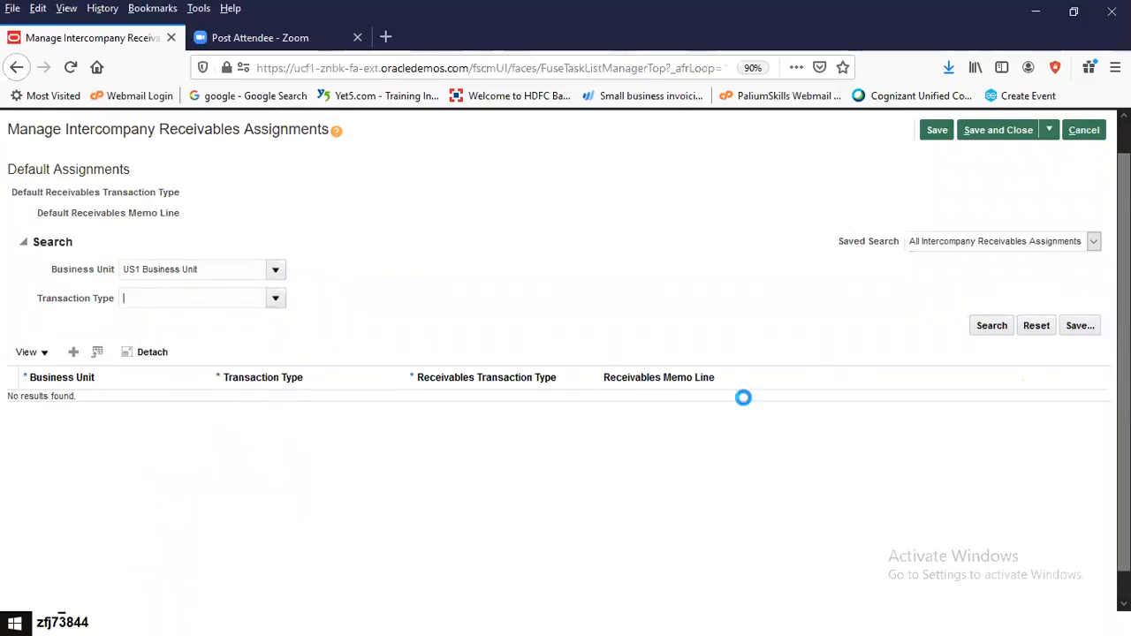
click(997, 329)
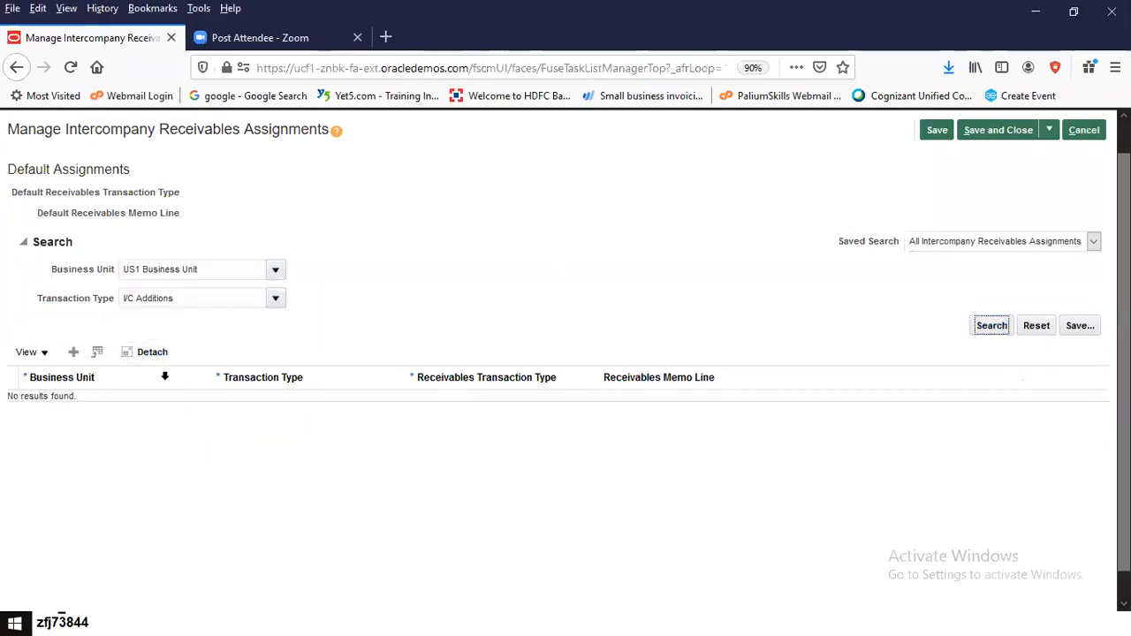
click(989, 330)
click(275, 301)
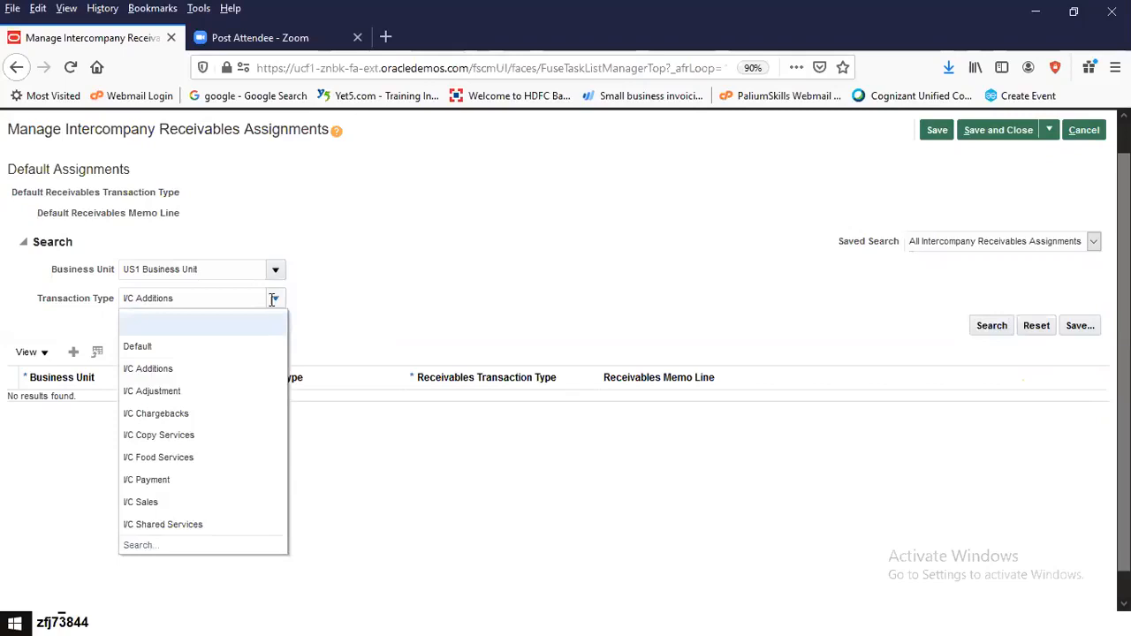
click(192, 368)
click(993, 326)
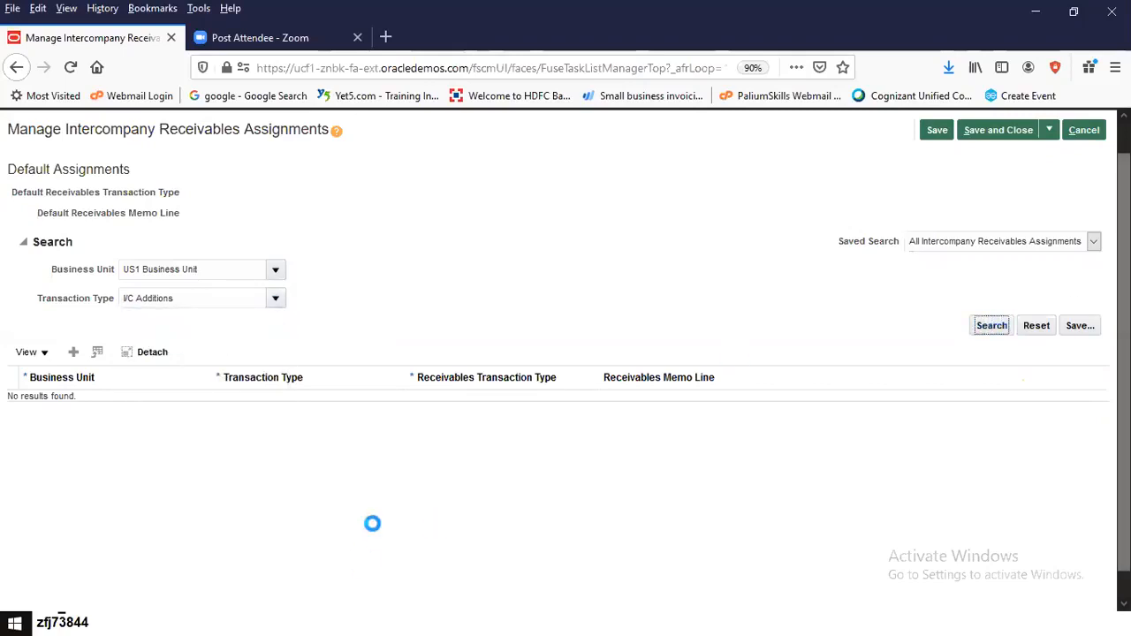
Add a blank assignment row, review its Receivables Transaction Type choices, and return to the task list without saving
click(74, 353)
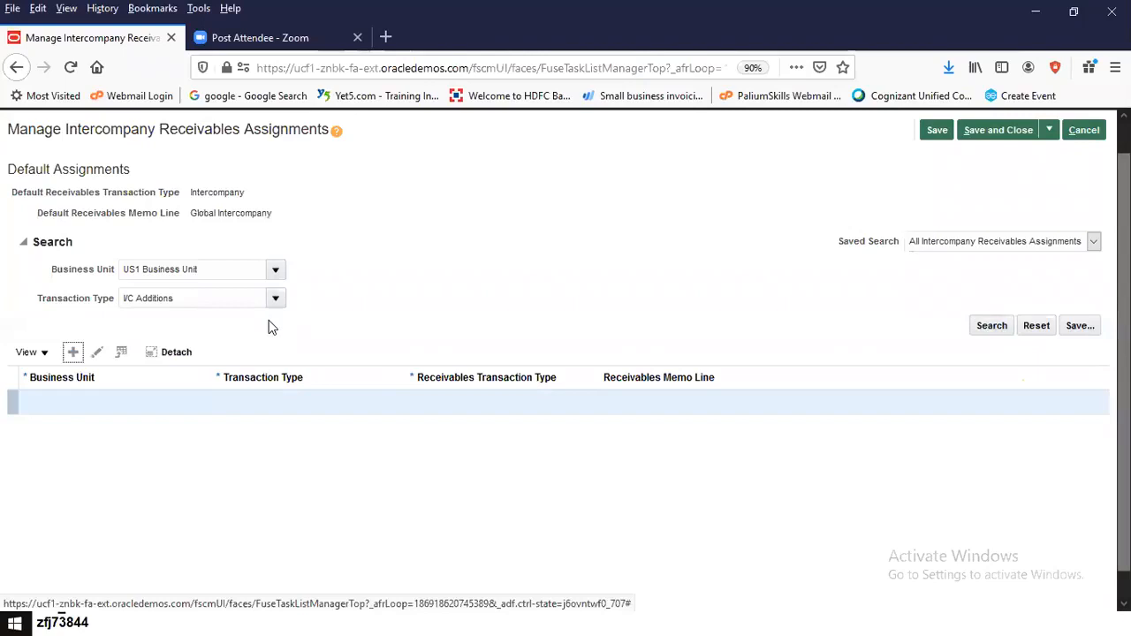
click(194, 403)
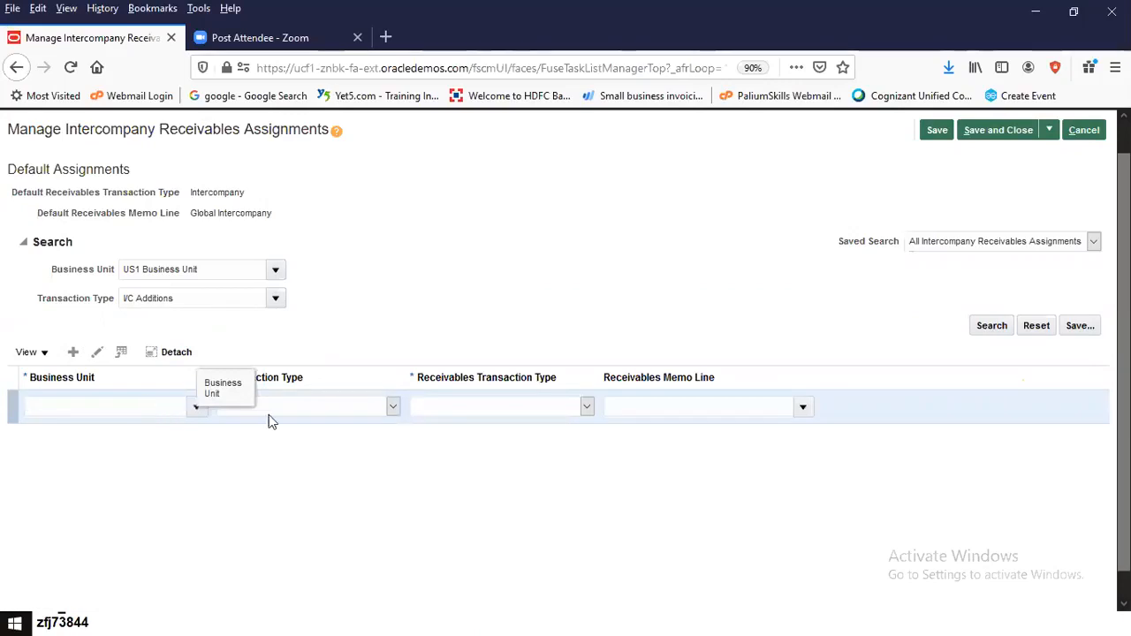
click(588, 407)
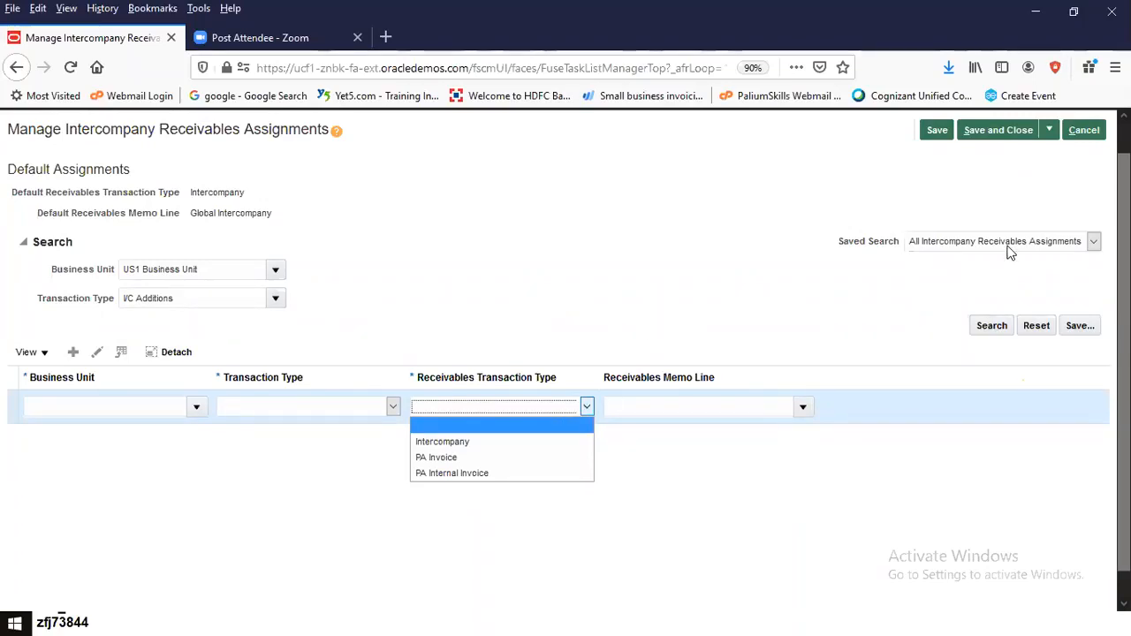
click(1086, 131)
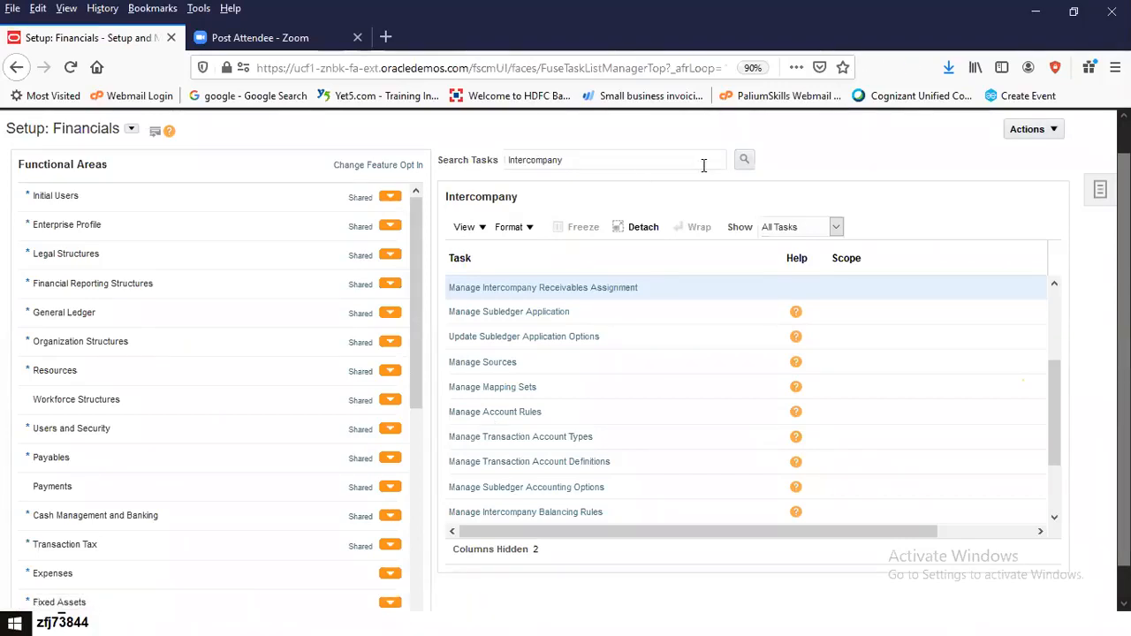
Search the setup tasks for "Intercompany" and open Manage Intercompany Balancing Rules
click(745, 160)
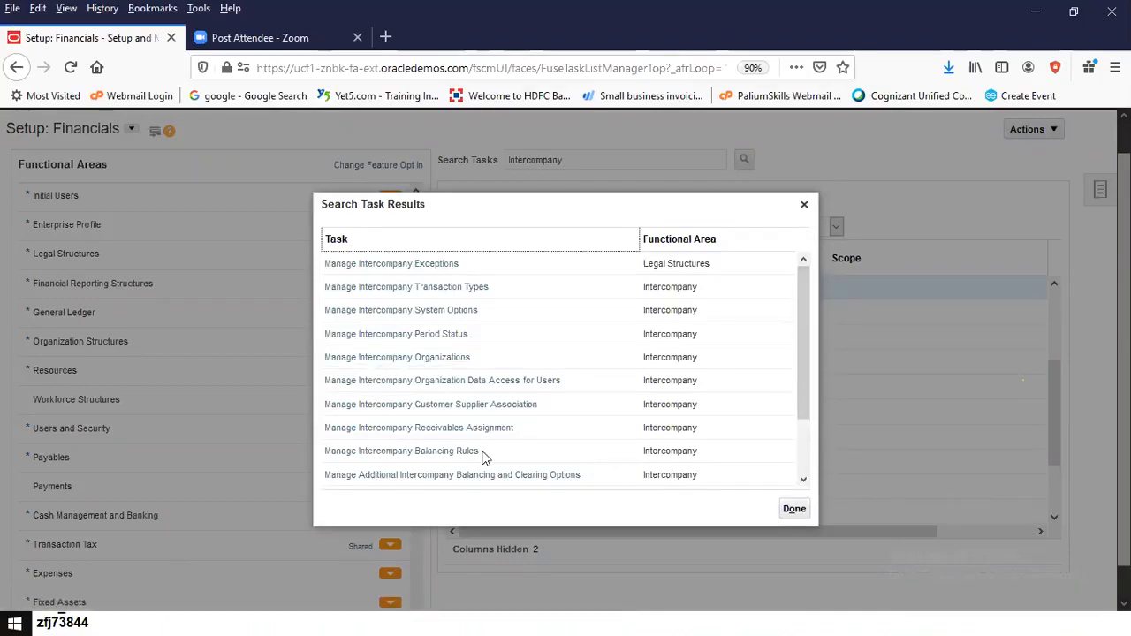
click(417, 451)
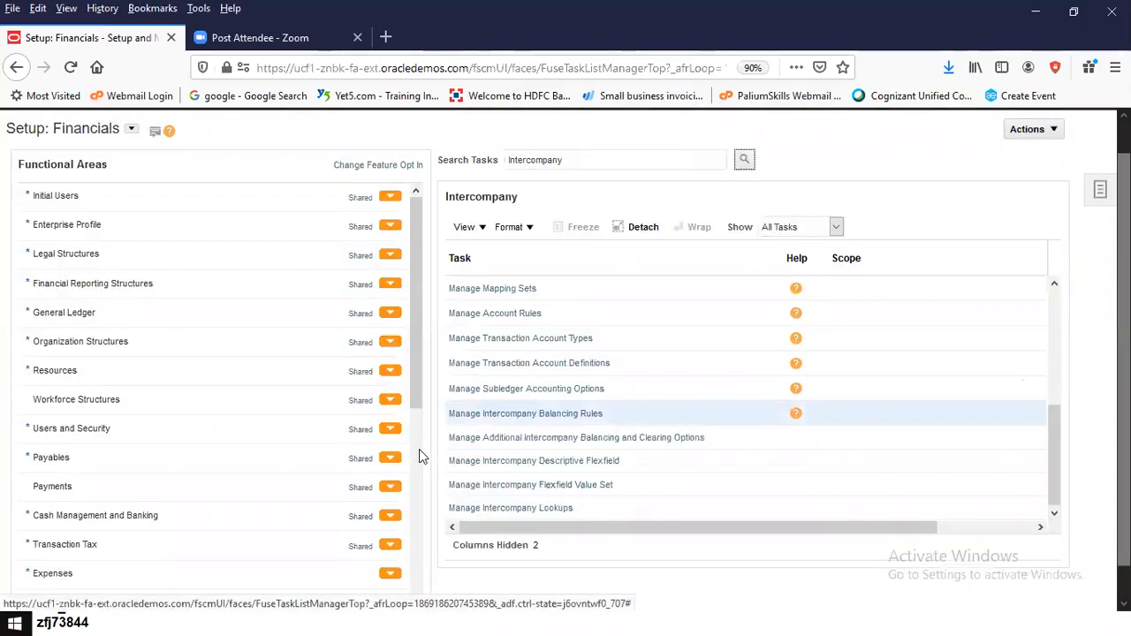
click(501, 415)
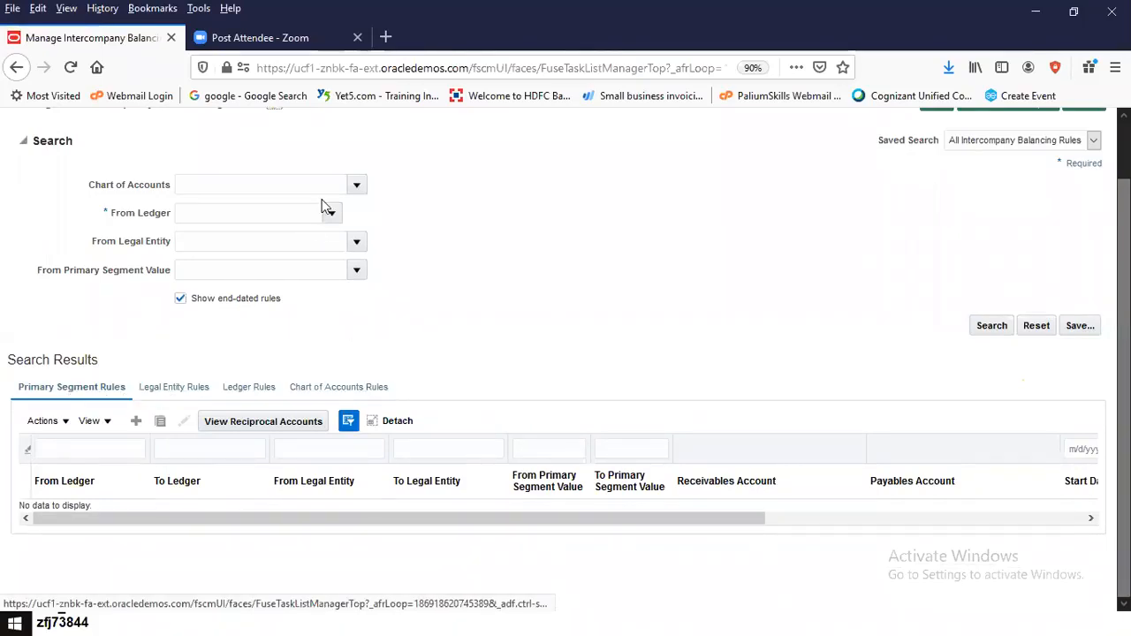
click(267, 213)
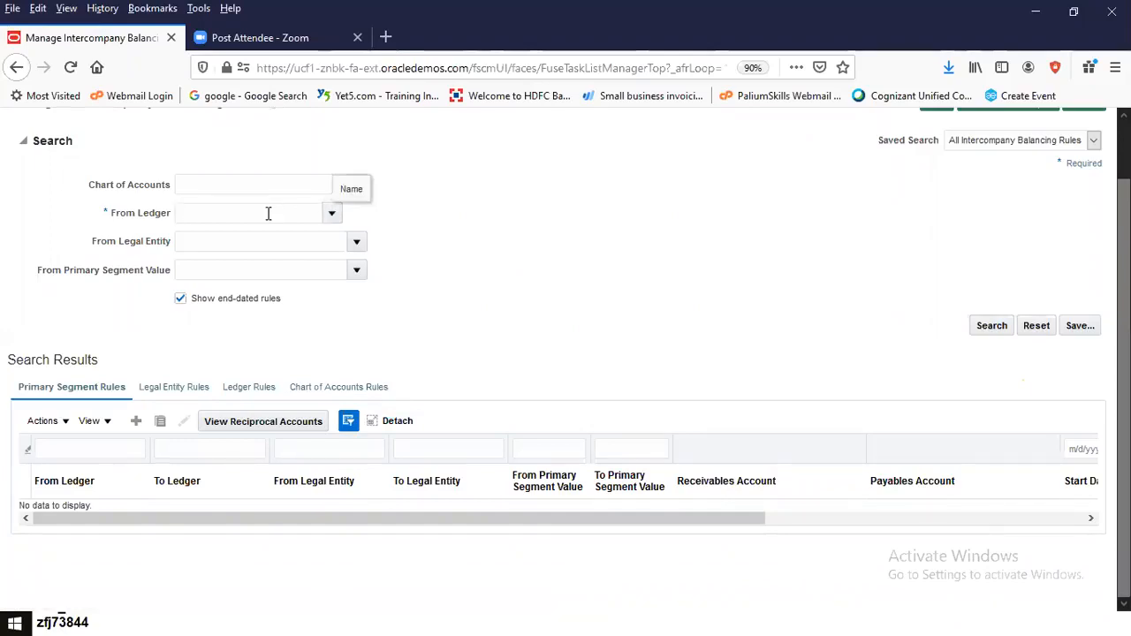
text(US)
key(BackSpace)
key(BackSpace)
key(BackSpace)
click(226, 185)
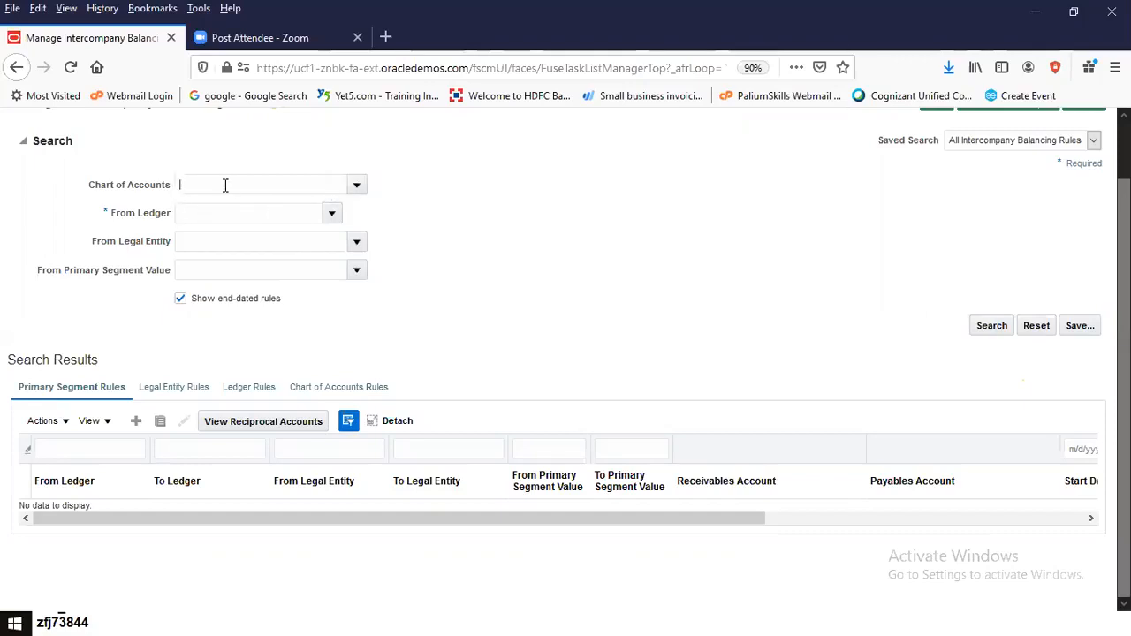
Look up the available ledgers and set the From Ledger filter to US Primary Ledger
click(250, 213)
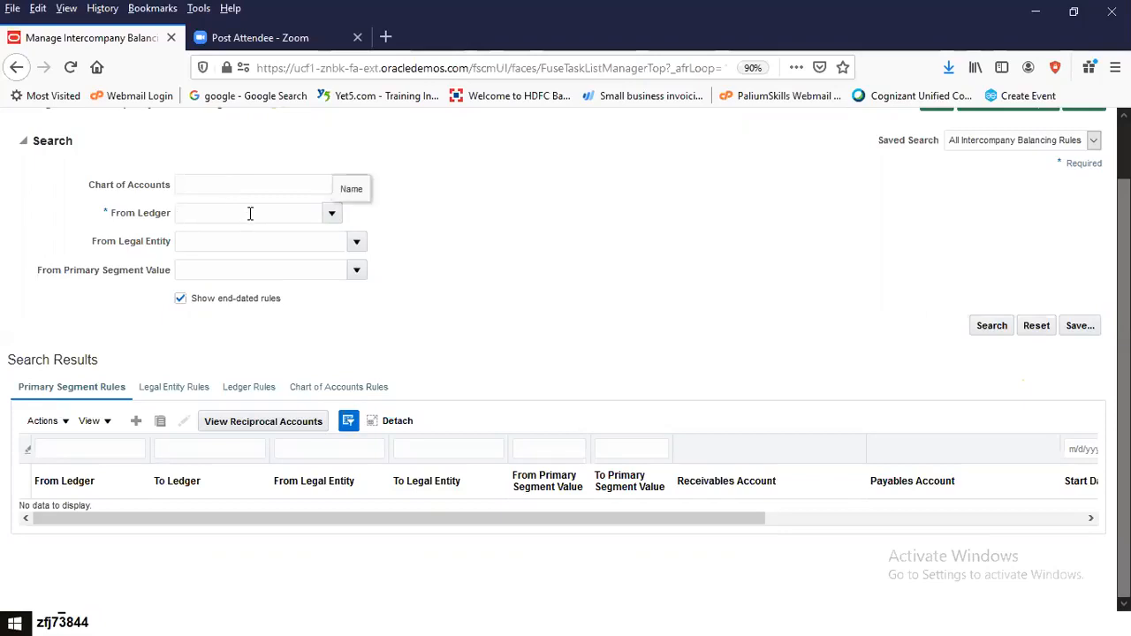
text(US Chart of Accounts)
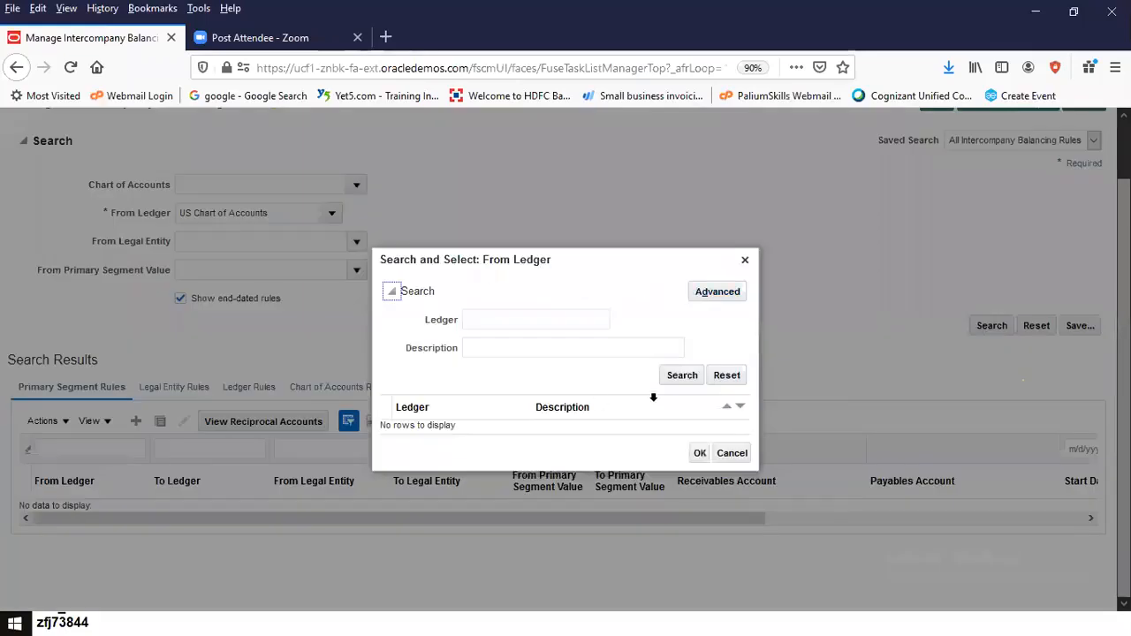
click(530, 352)
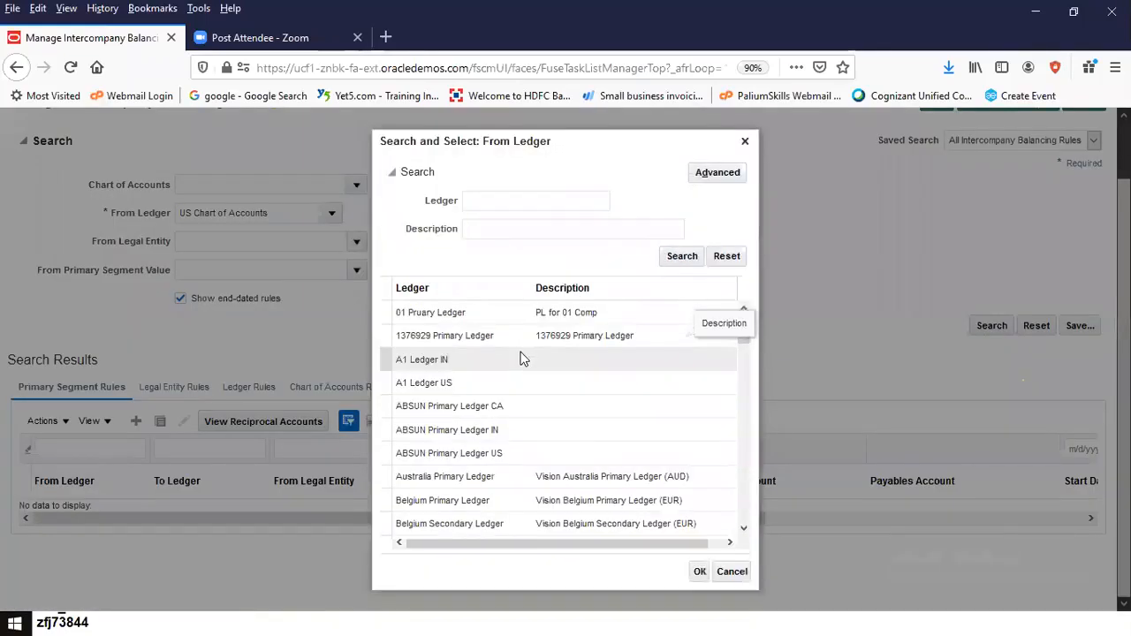
drag(749, 341, 740, 542)
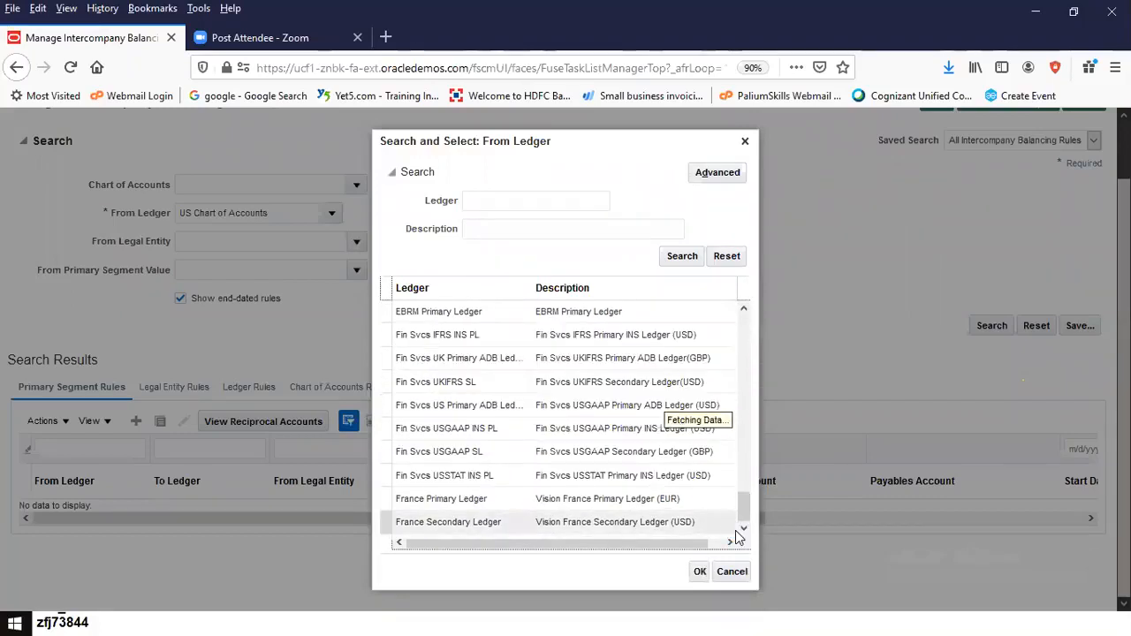
click(607, 382)
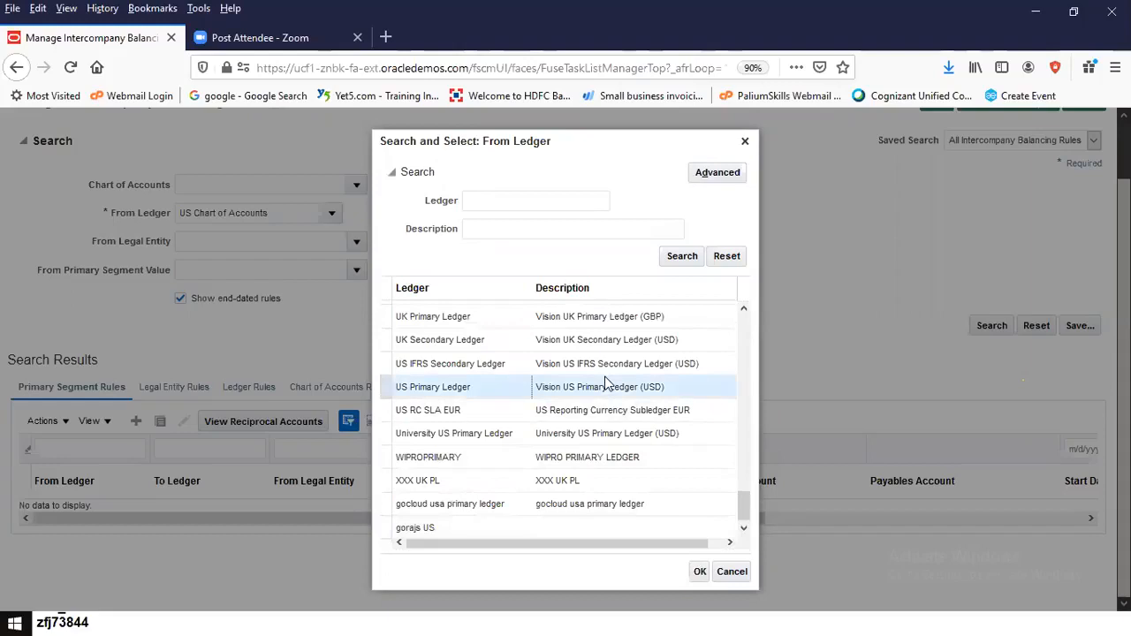
click(697, 572)
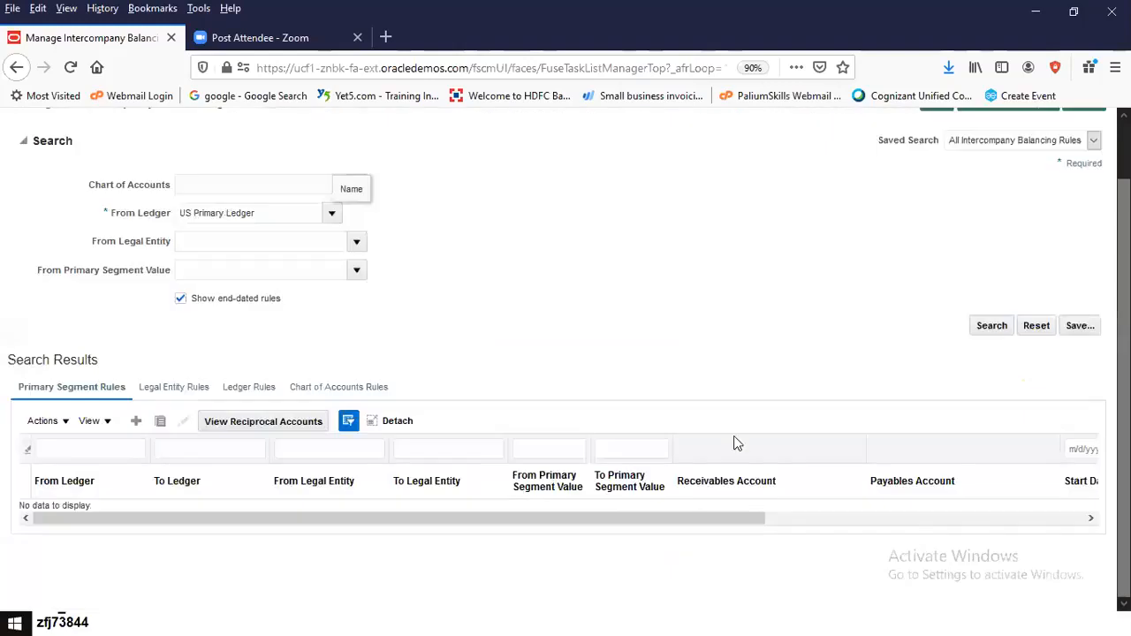
Search the balancing rules for the chosen ledger, checking both the Primary Segment Rules and the Ledger Rules
click(981, 325)
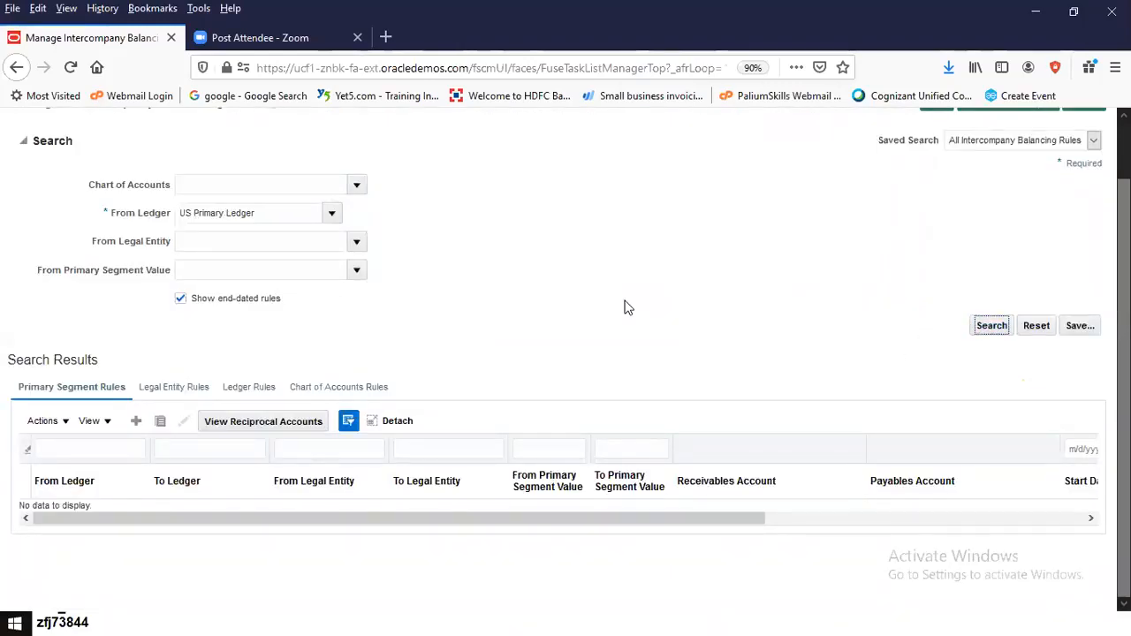
click(249, 388)
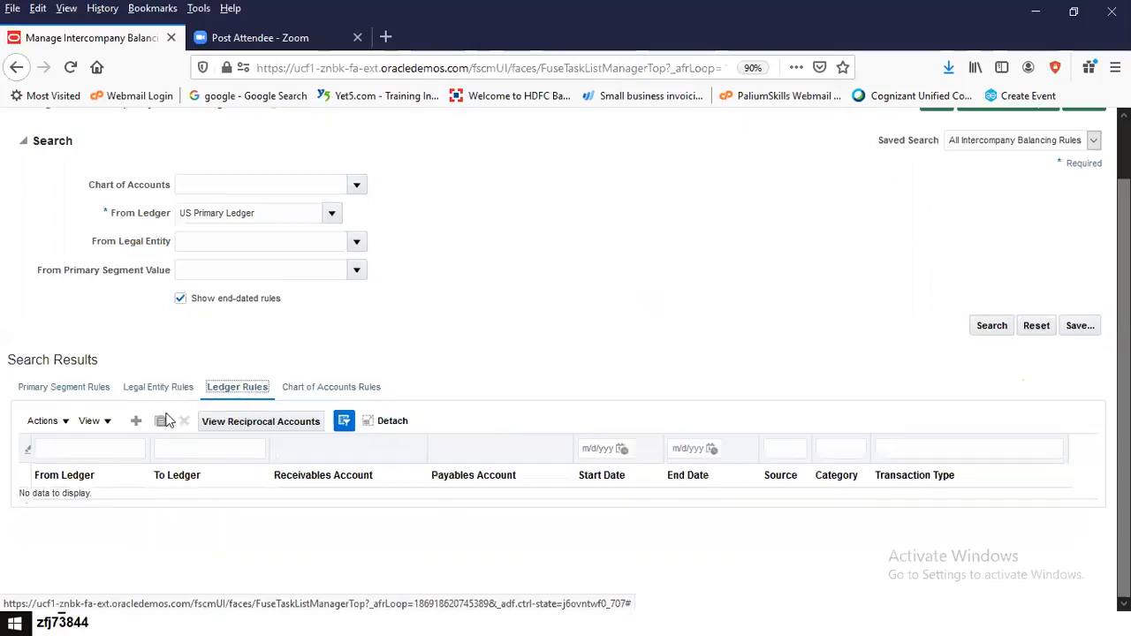
click(981, 334)
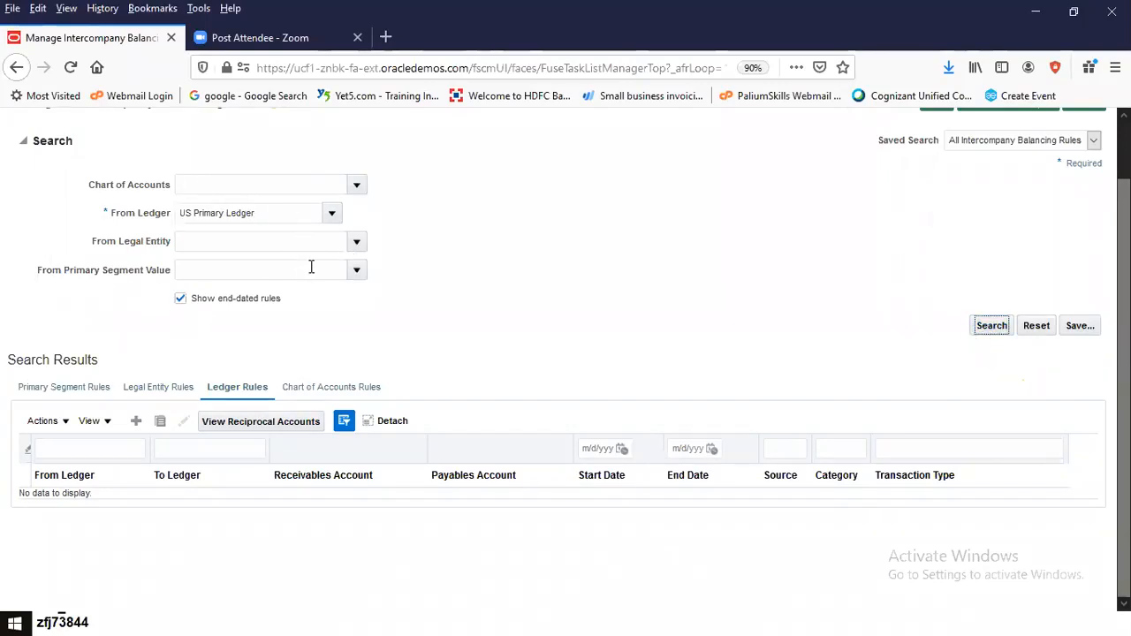
Clear the From Ledger filter of the balancing rules search
click(304, 234)
click(292, 186)
drag(292, 214, 15, 186)
key(BackSpace)
click(274, 181)
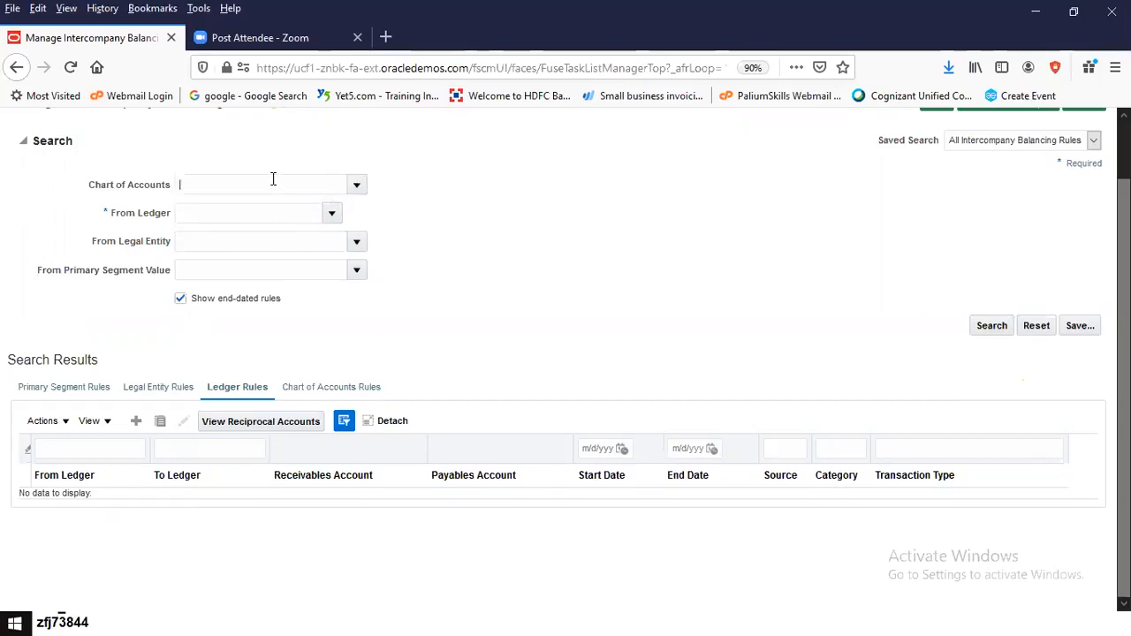
Open the full chart of accounts lookup and search it by description "US"
click(356, 187)
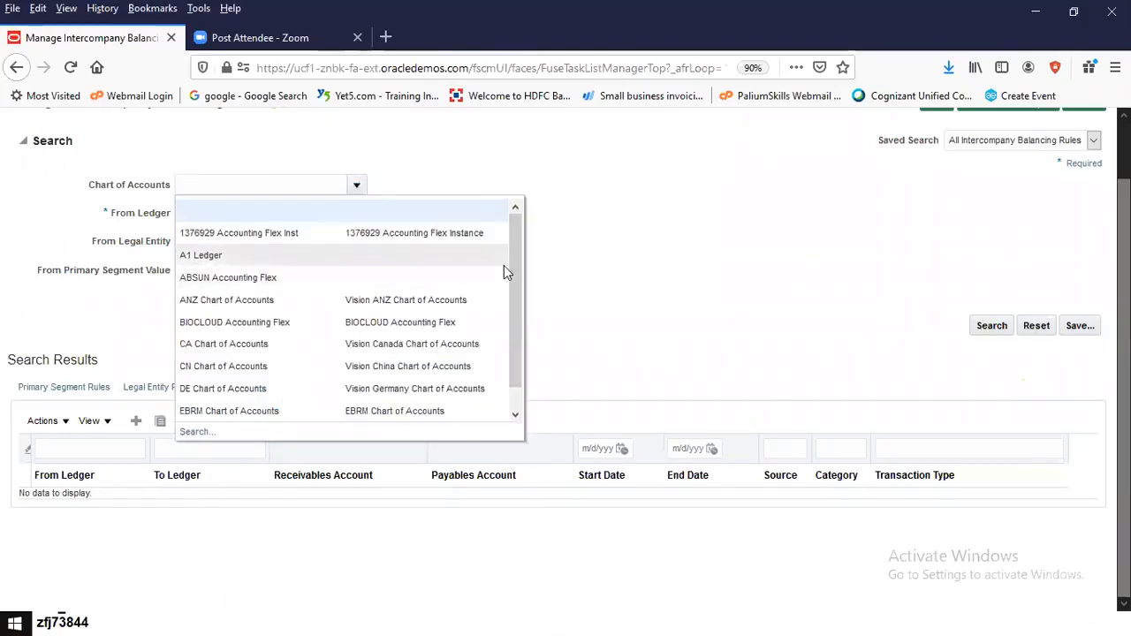
click(202, 431)
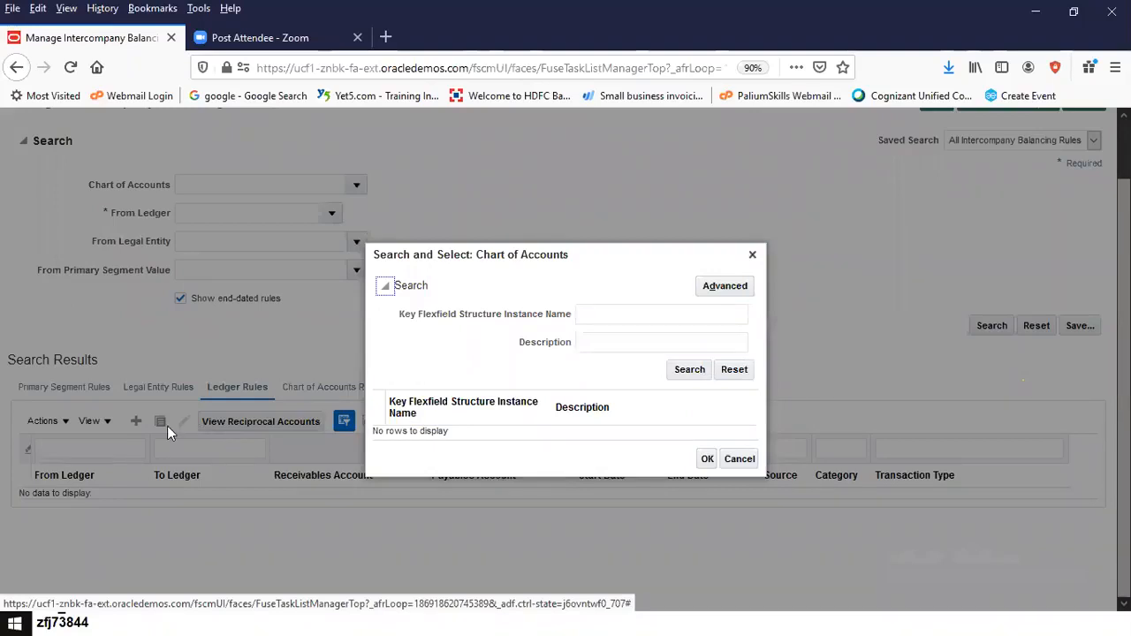
click(623, 340)
text(US)
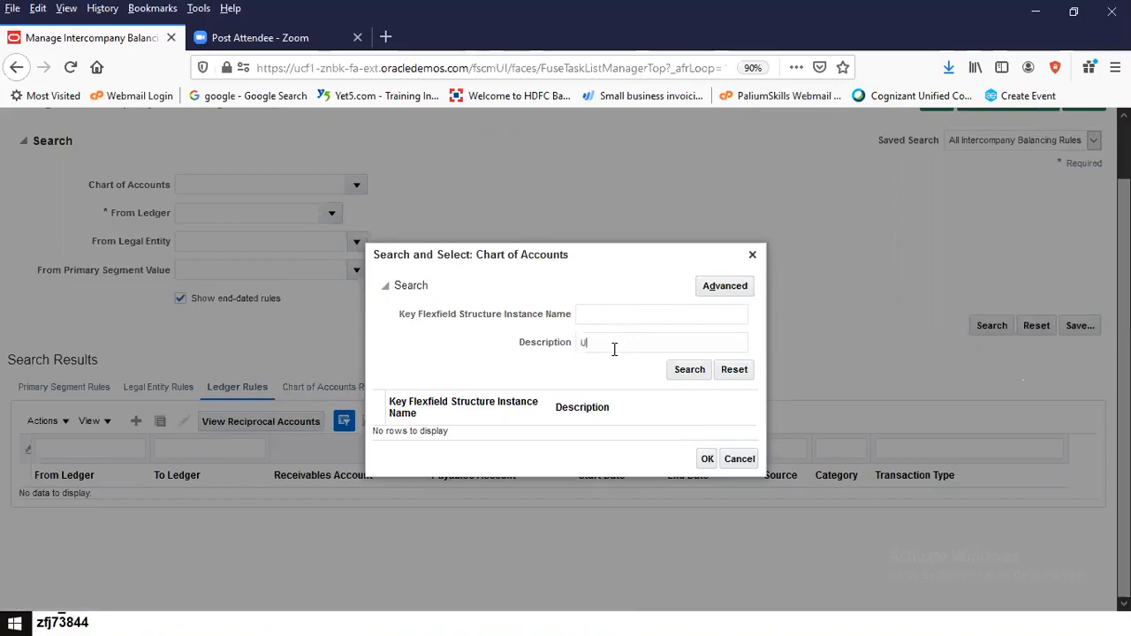
click(689, 369)
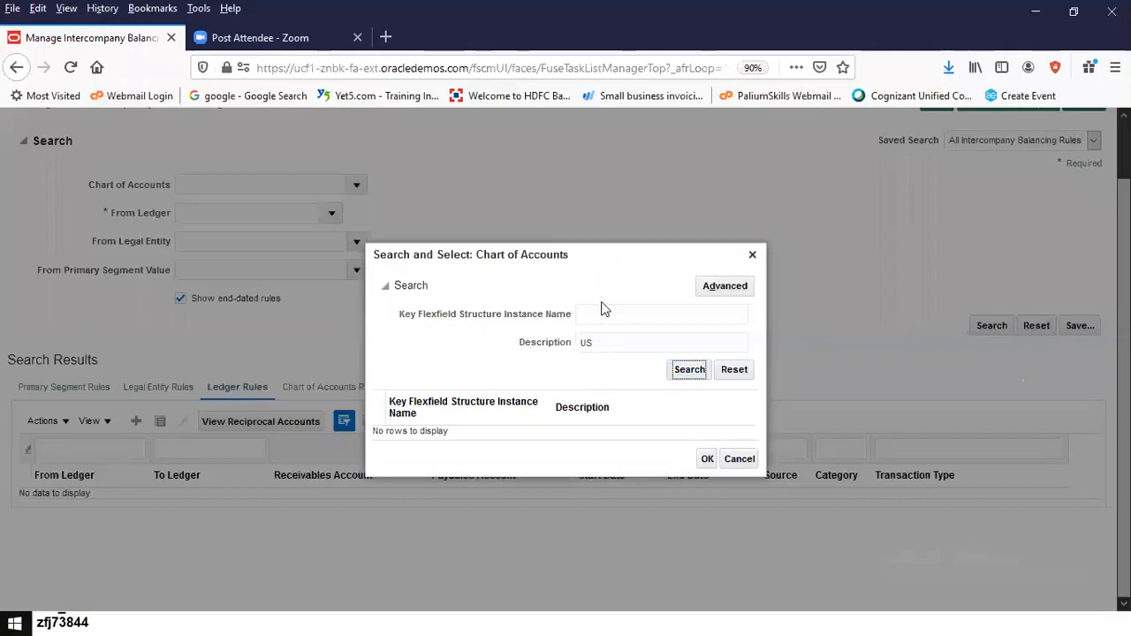
Replace the description criterion with structure instance name "US" and select US Chart of Accounts as the chart of accounts filter
drag(614, 347, 560, 346)
key(BackSpace)
click(643, 313)
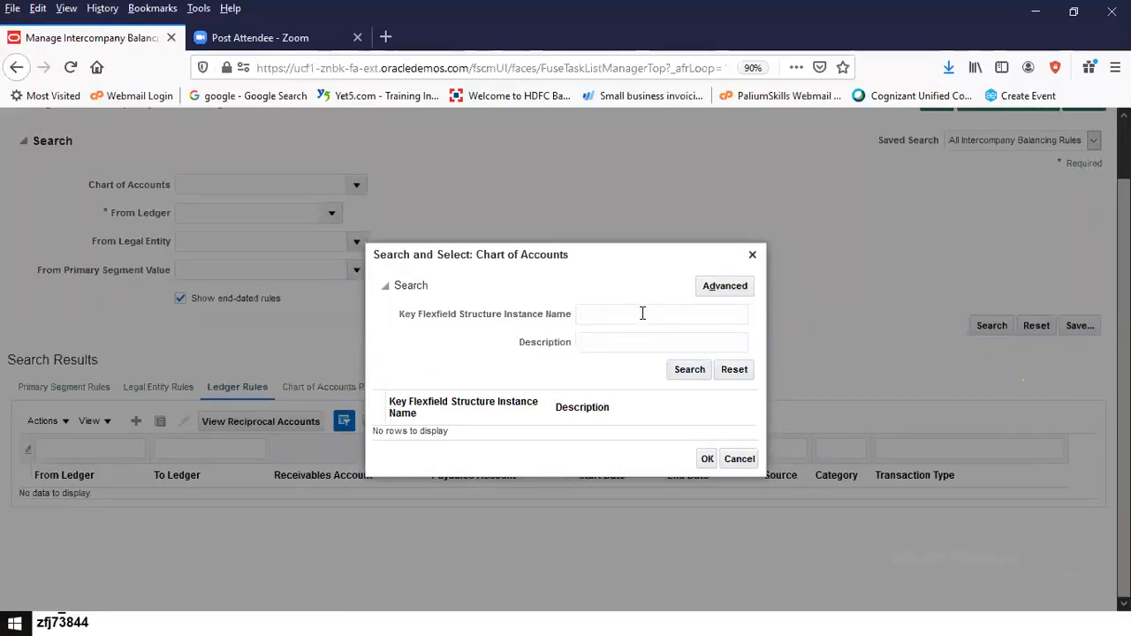
text(US)
click(679, 374)
click(588, 430)
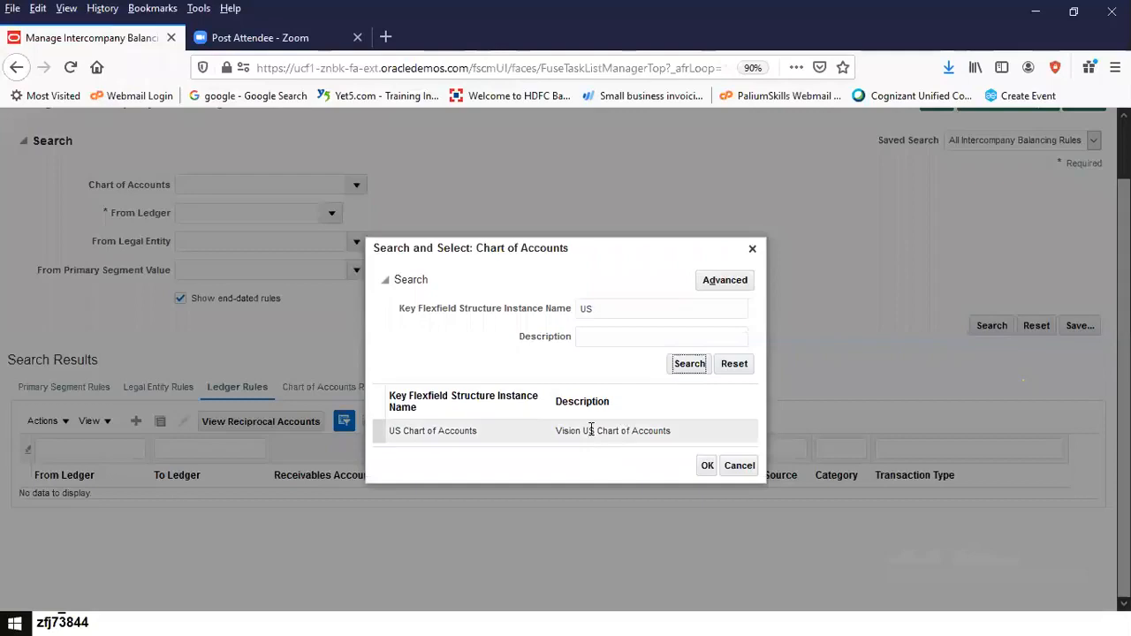
click(707, 465)
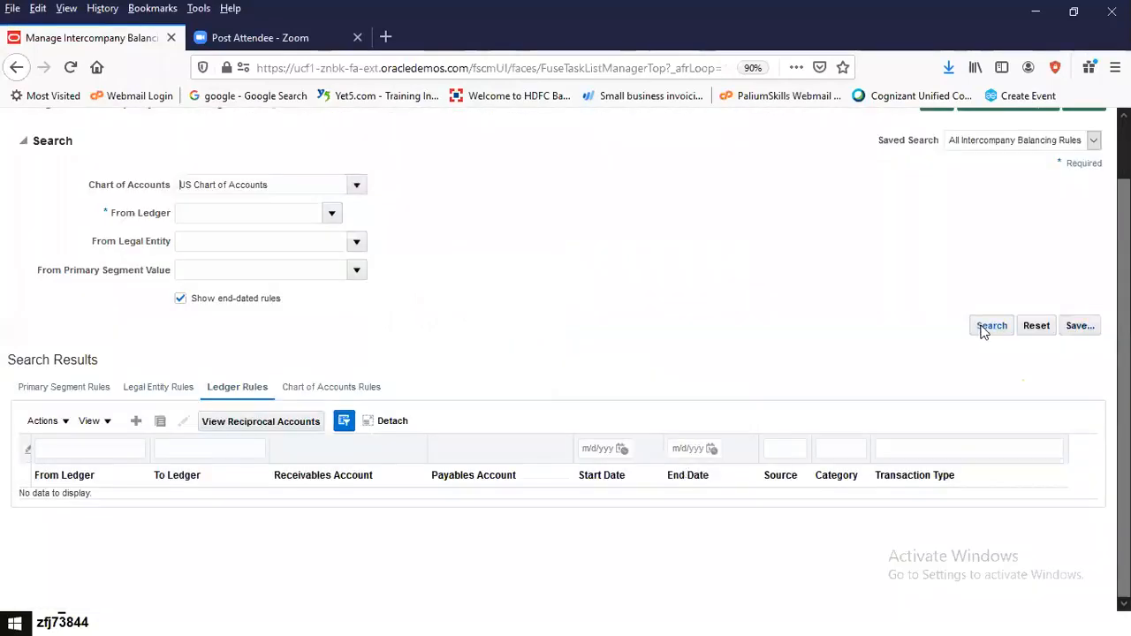
Set From Ledger to US Chart of Accounts as well and search the ledger rules
click(985, 325)
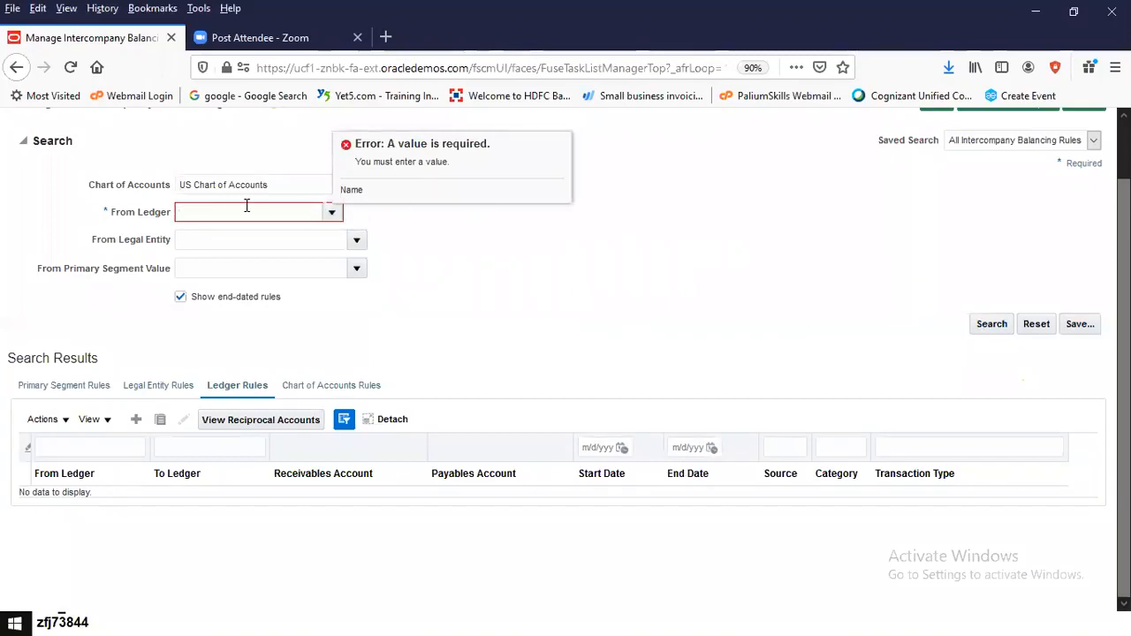
scroll(246, 206, up, 2)
click(270, 278)
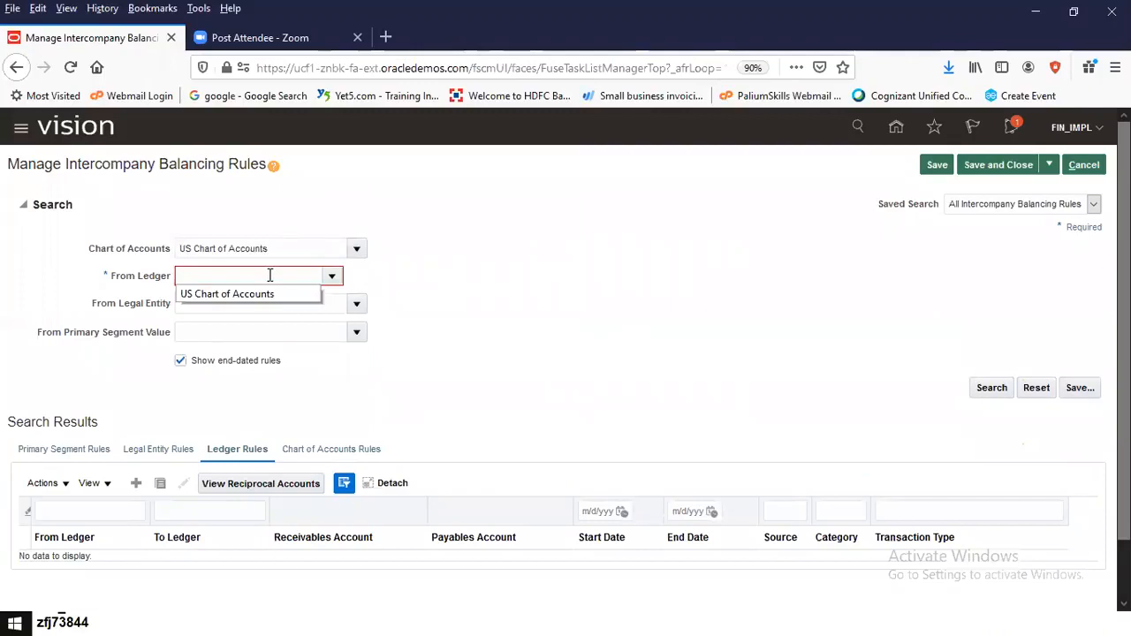
click(265, 290)
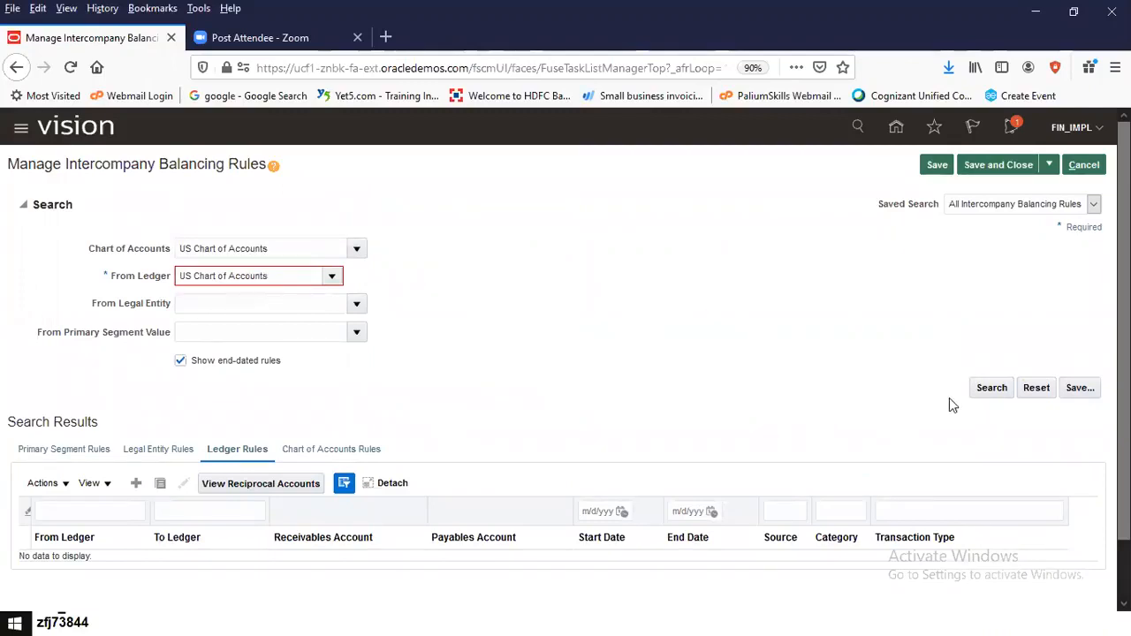
click(985, 393)
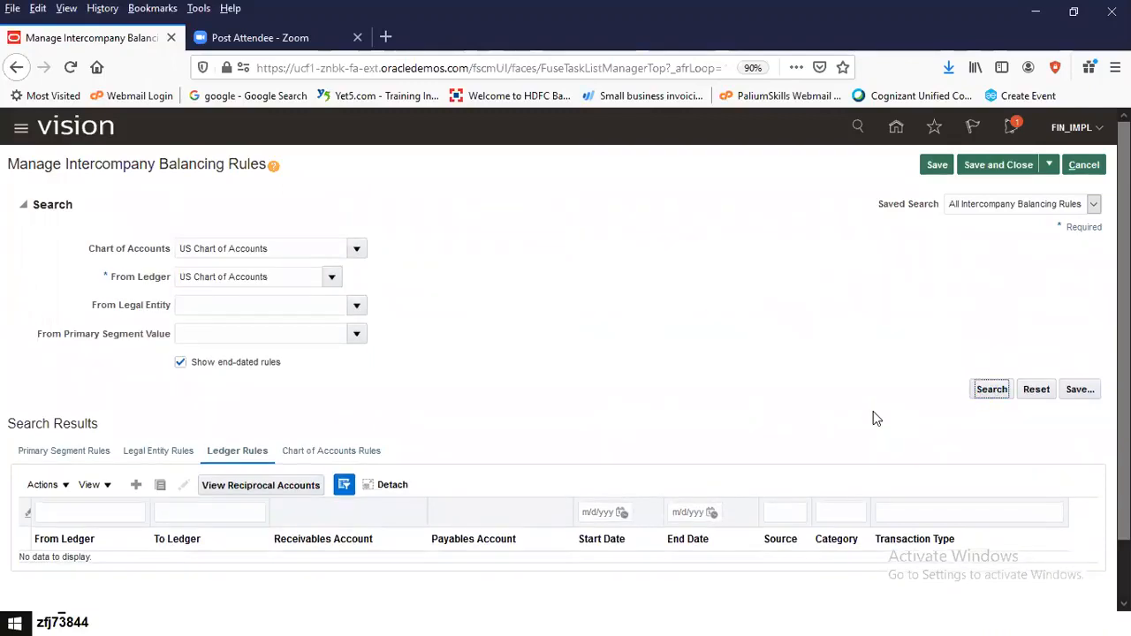
Replace the From Ledger filter with US Primary Ledger and search the ledger rules
double_click(273, 278)
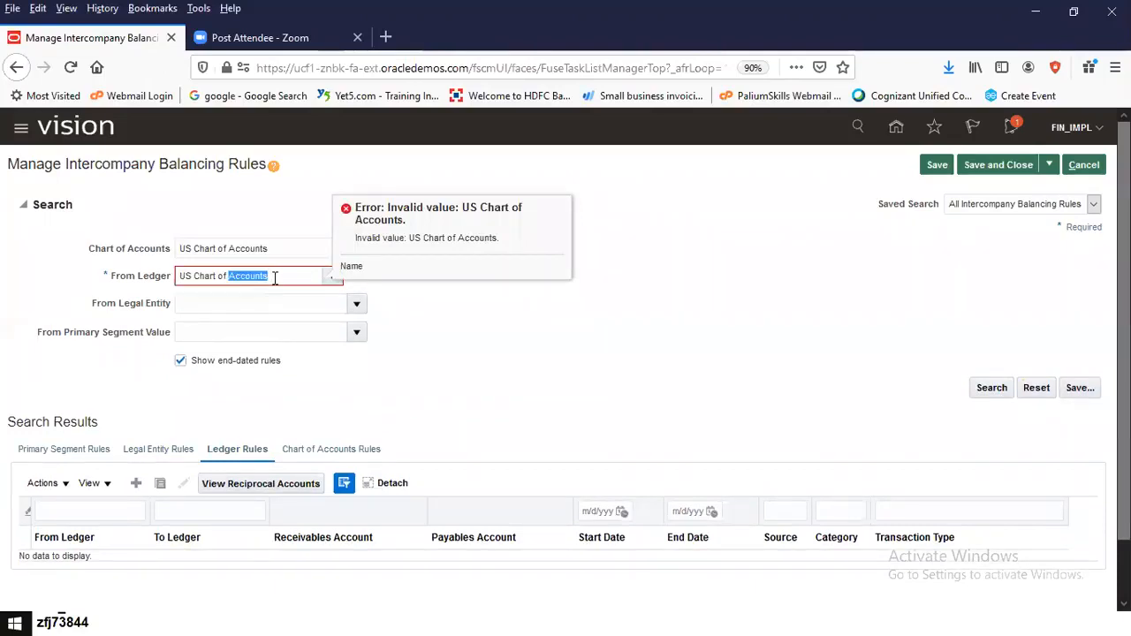
key(BackSpace)
key(BackSpace)
key(BackSpace)
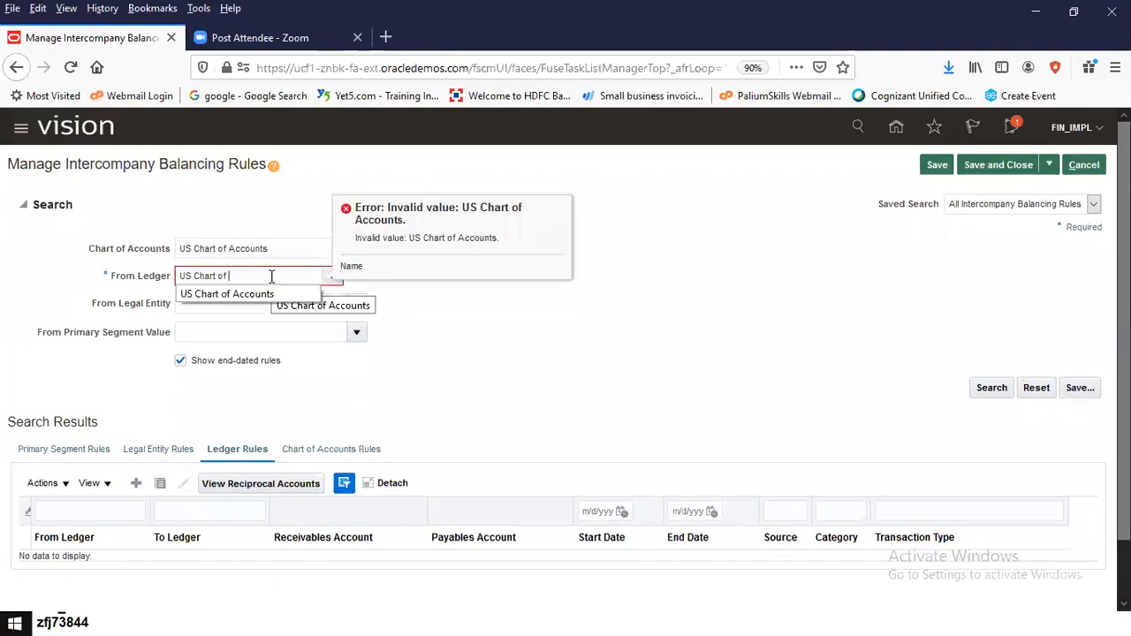
key(BackSpace)
key(BackSpace)
key(BackSpace)
key(BackSpace)
key(BackSpace)
key(BackSpace)
key(BackSpace)
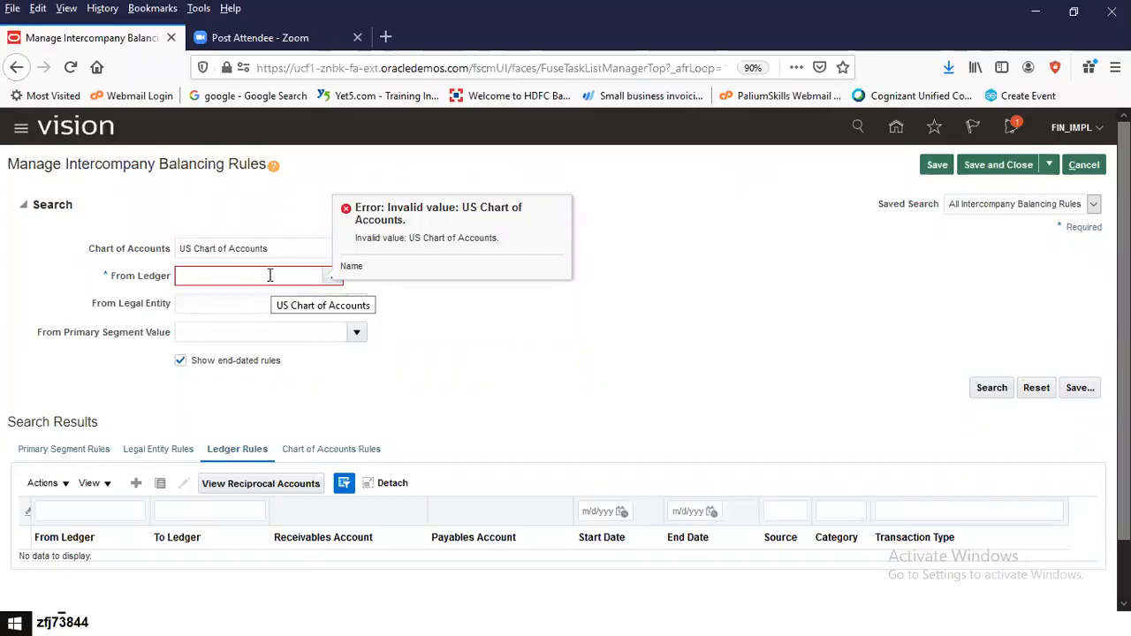
text(US)
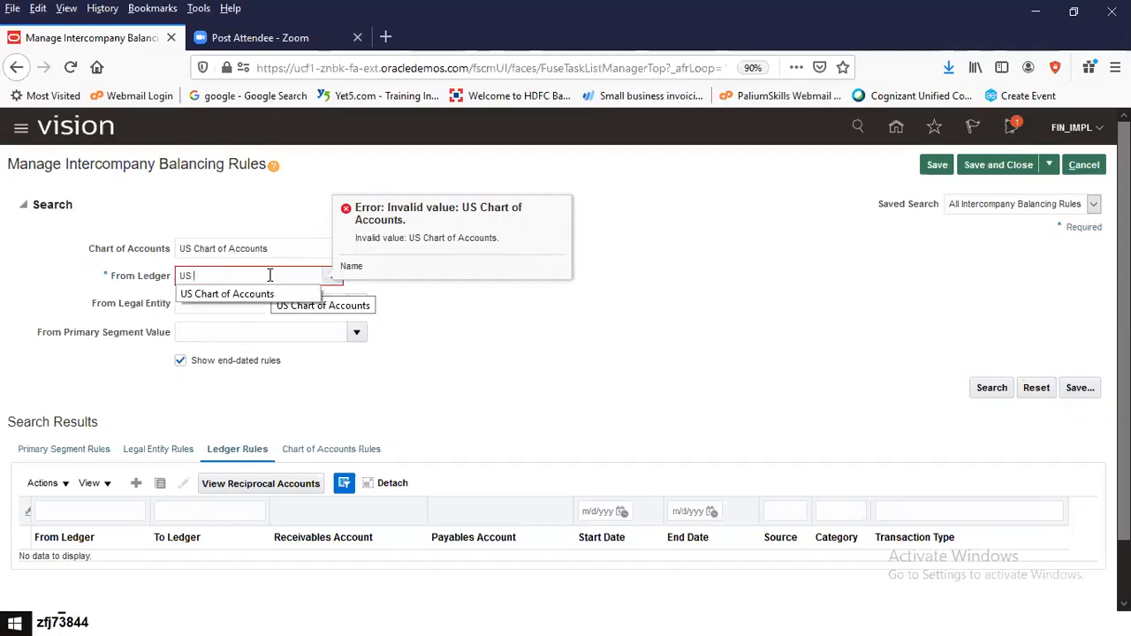
text( Primary)
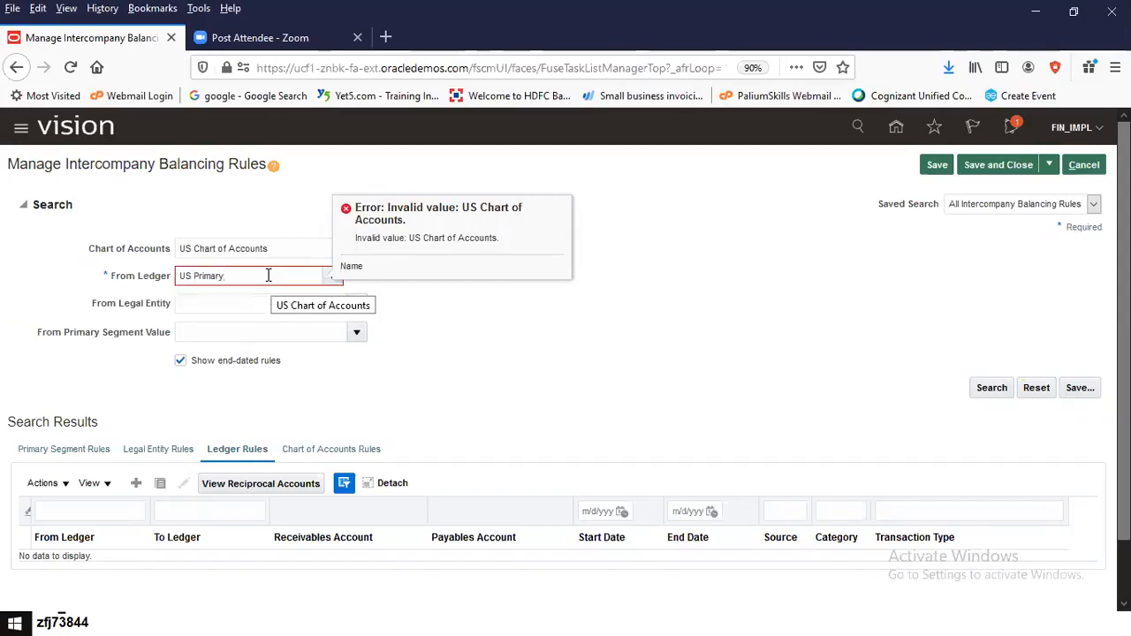
key(Tab)
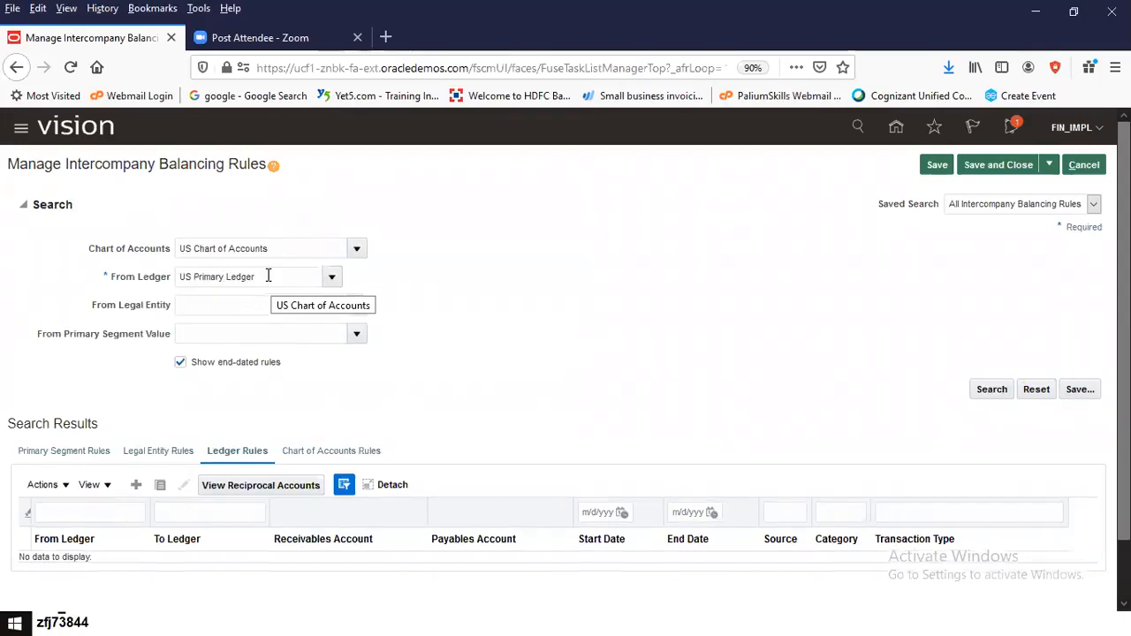
click(1003, 394)
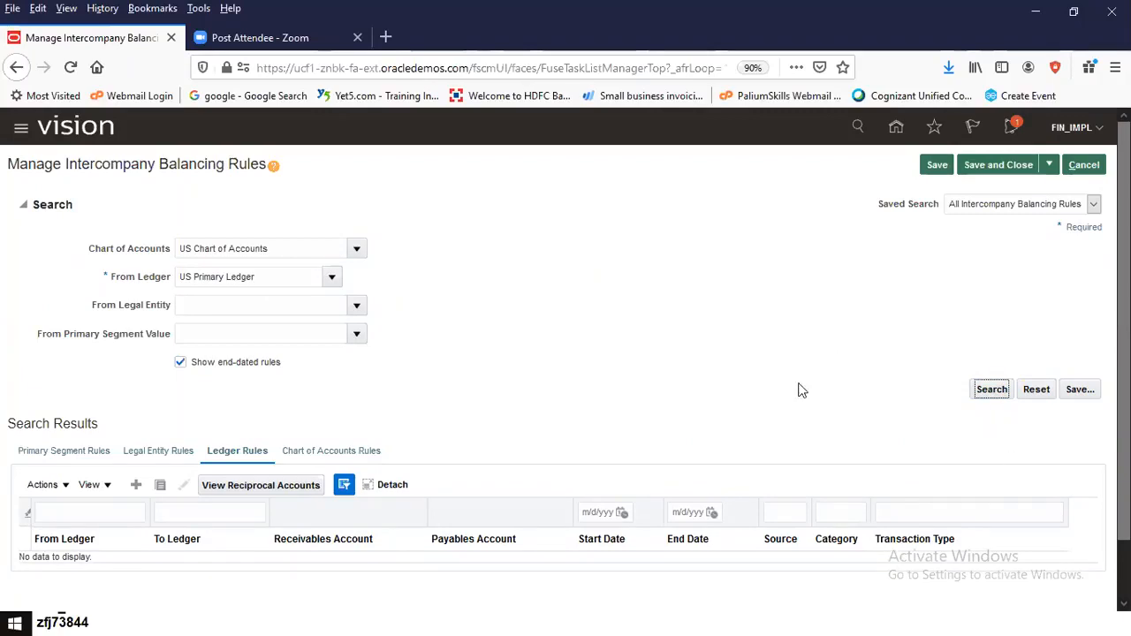
Show the chart of accounts rules and examine the receivables and payables accounts, source, category and transaction type of both rules
click(343, 451)
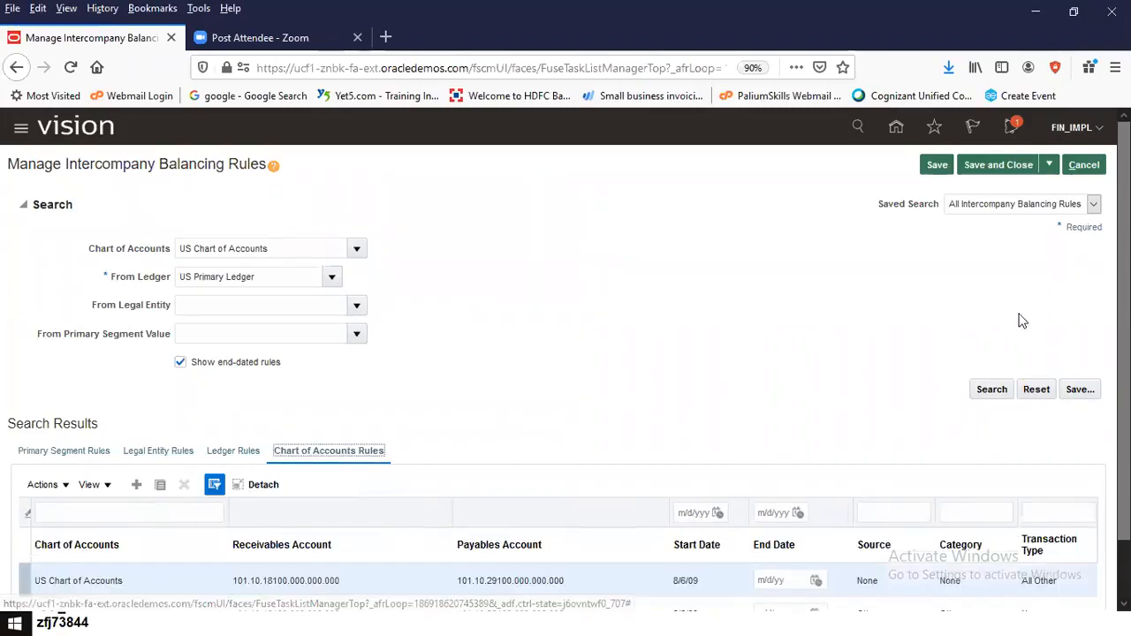
scroll(1018, 321, down, 1)
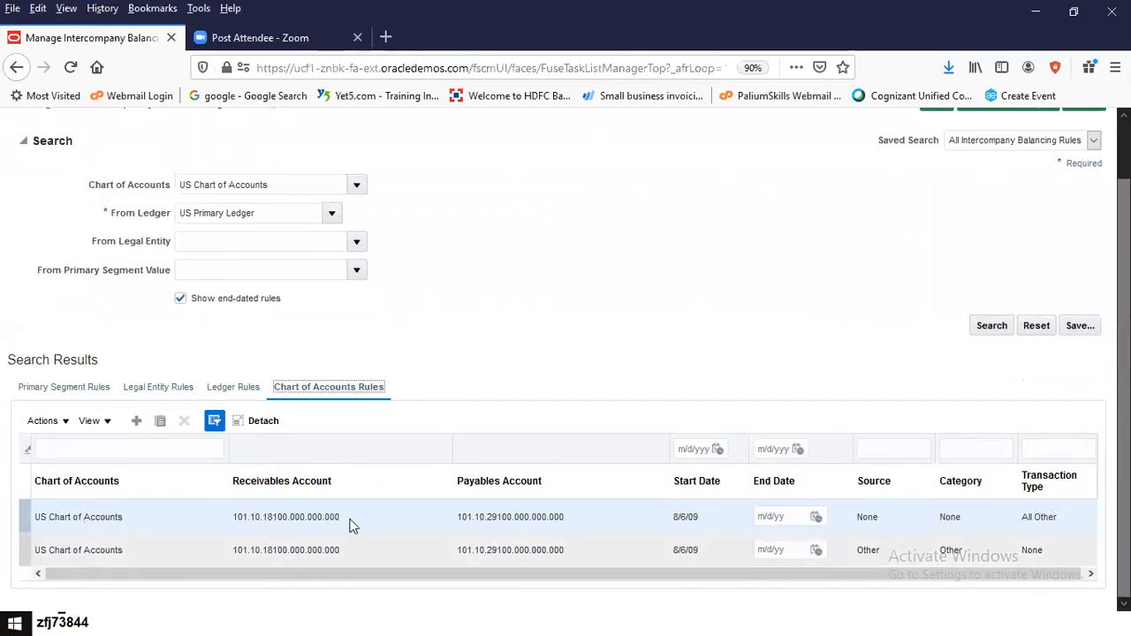
click(298, 518)
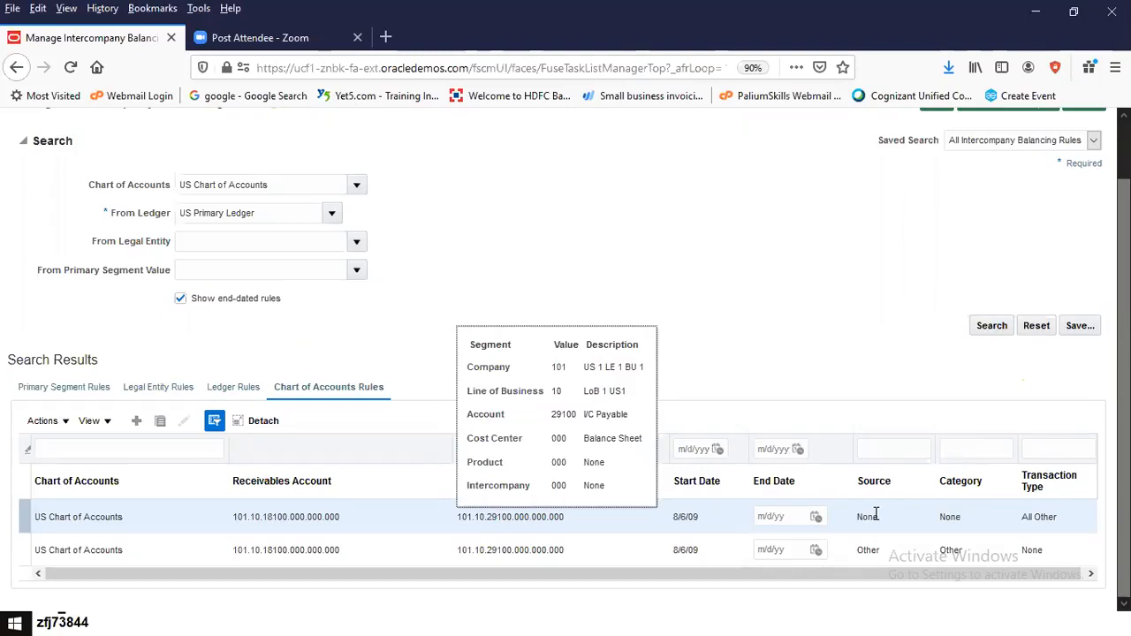
drag(982, 574, 993, 580)
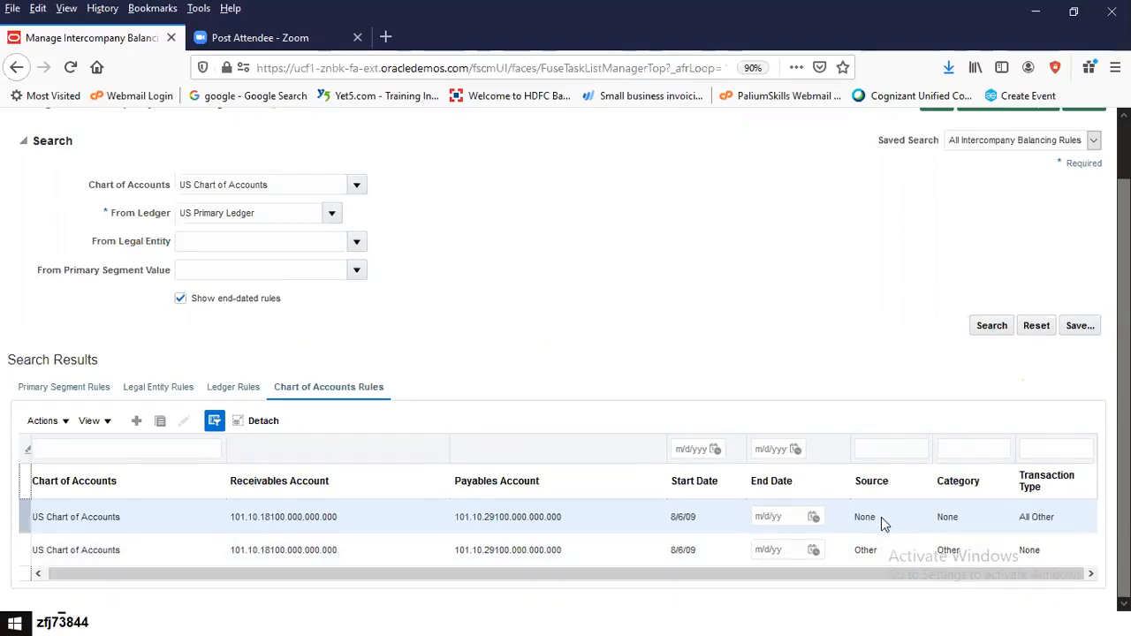
click(866, 557)
click(947, 550)
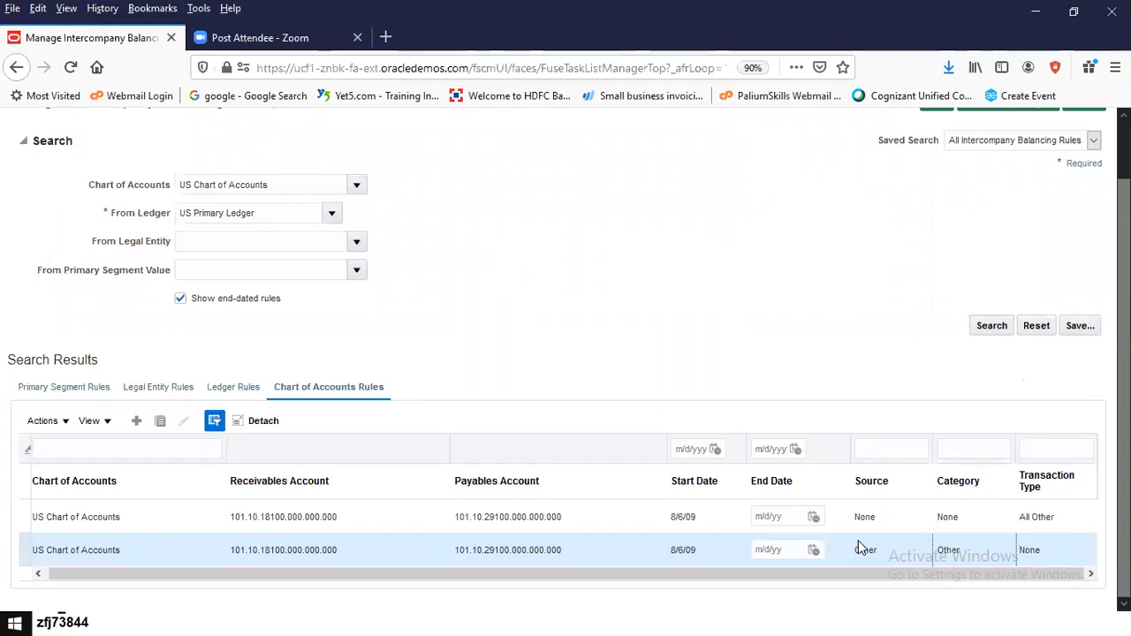
Return to the ledger rules and clear the Chart of Accounts filter
click(226, 393)
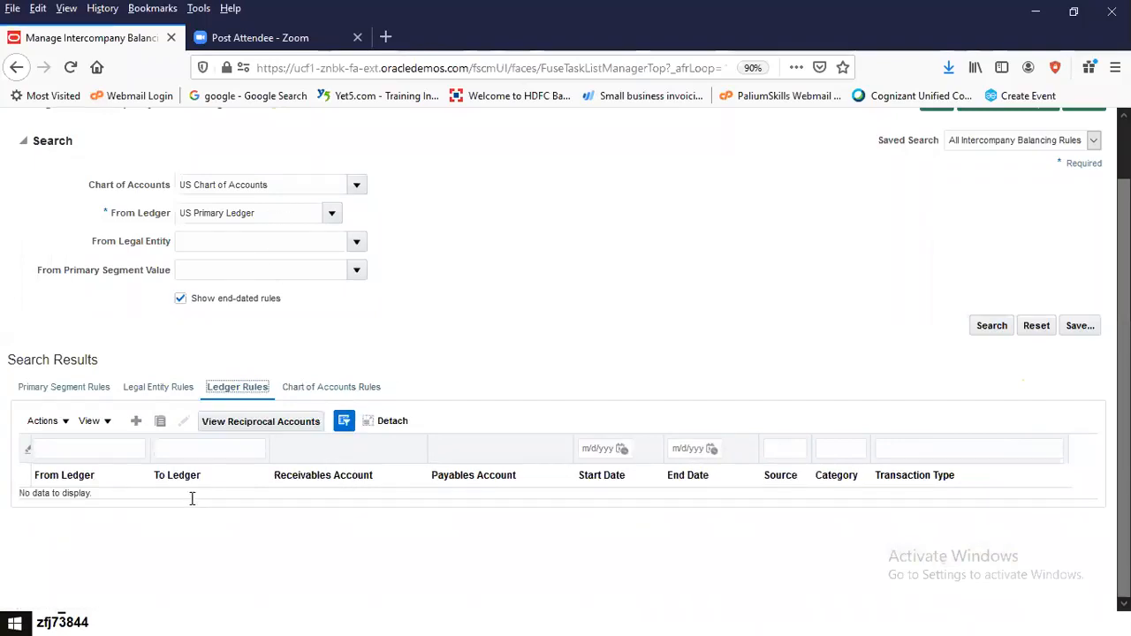
drag(266, 185, 64, 165)
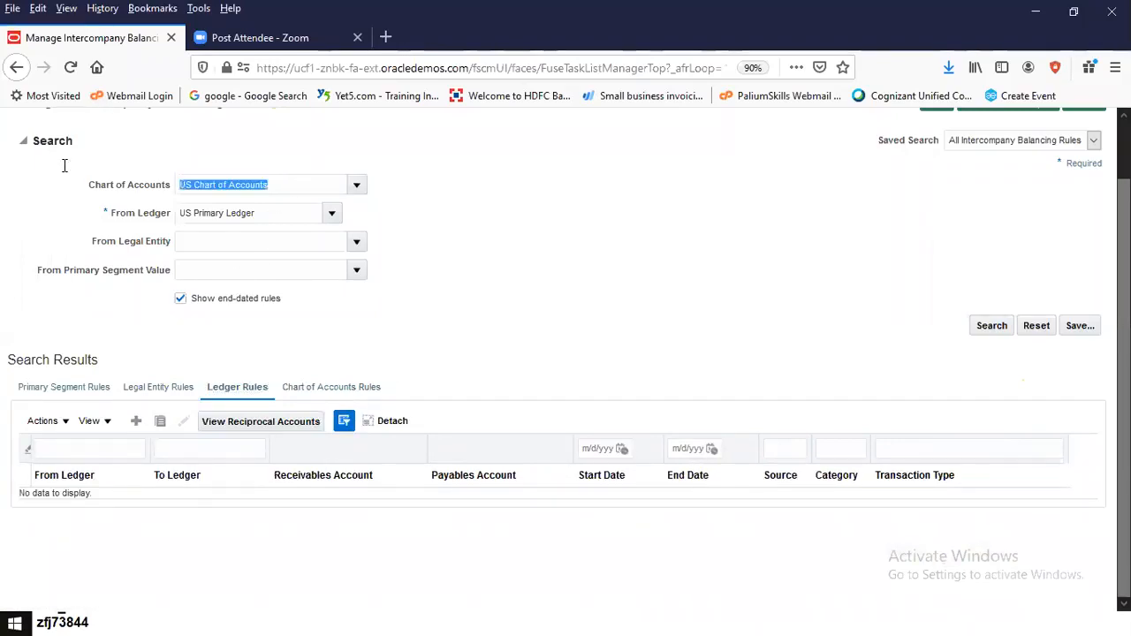
key(BackSpace)
Try to set the From Legal Entity filter to "UK Primary Ledger"
click(225, 239)
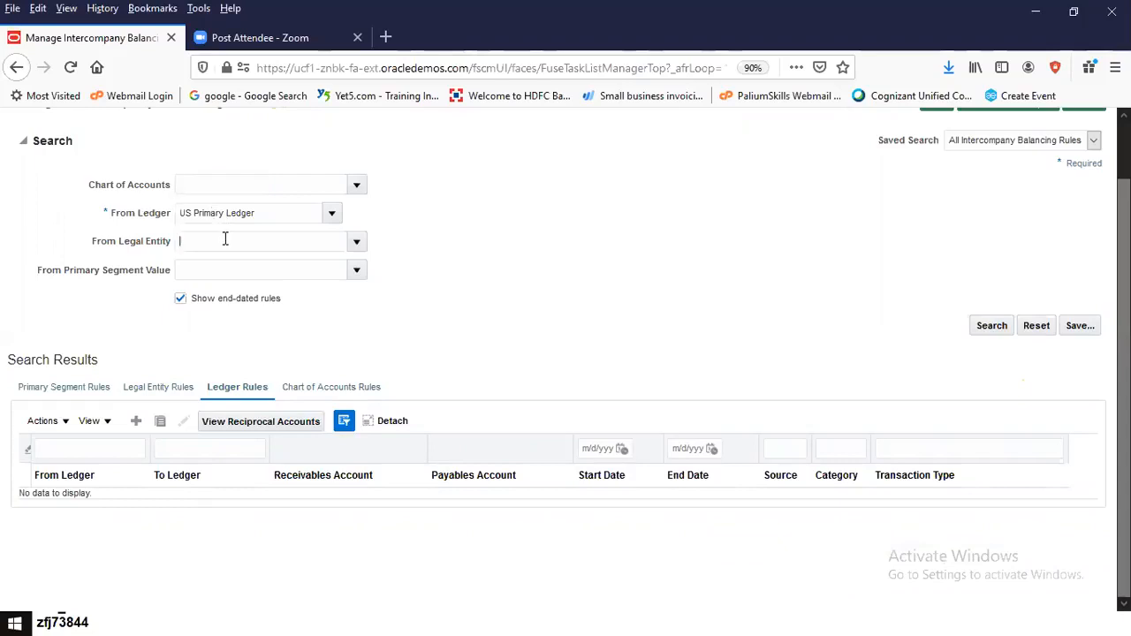
text(Chin)
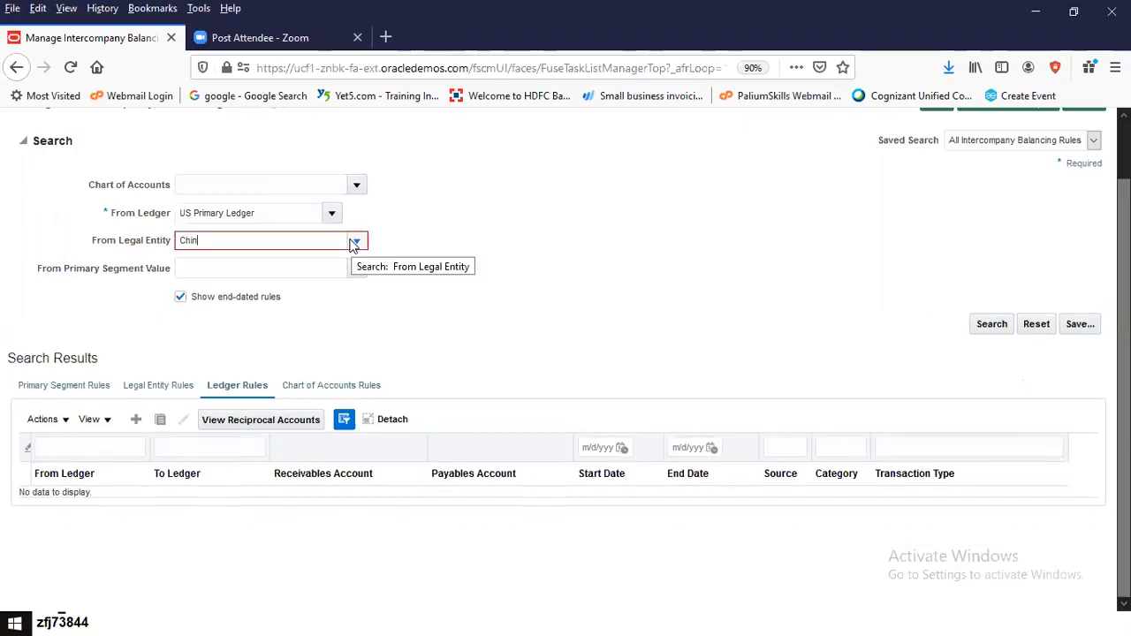
key(BackSpace)
key(BackSpace)
key(BackSpace)
key(BackSpace)
text(UK)
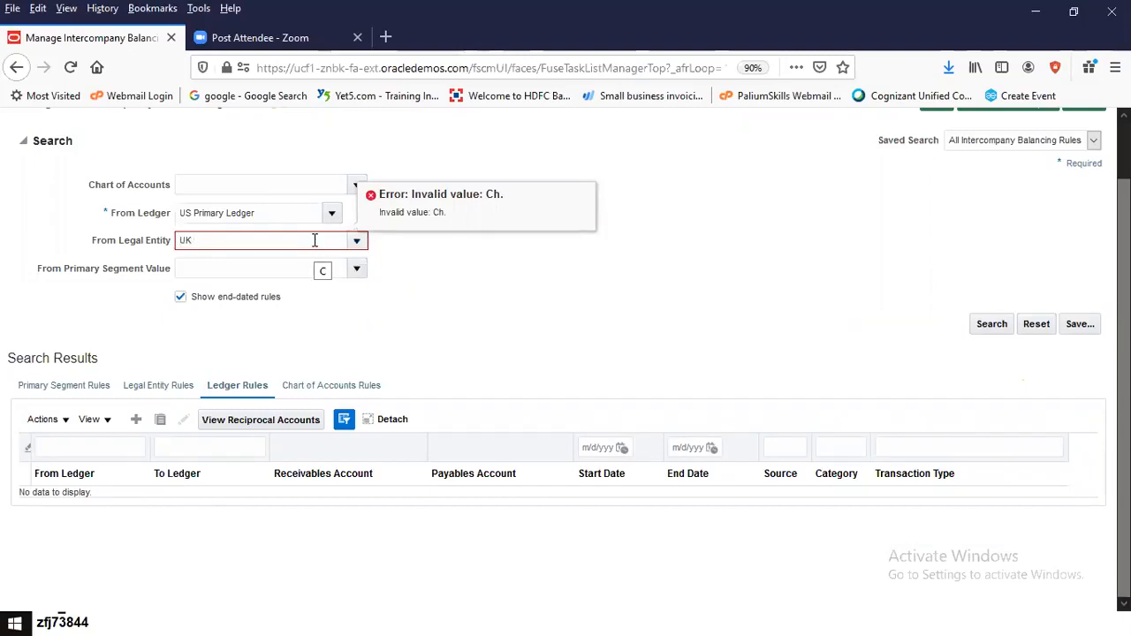
text( Primary Ledger)
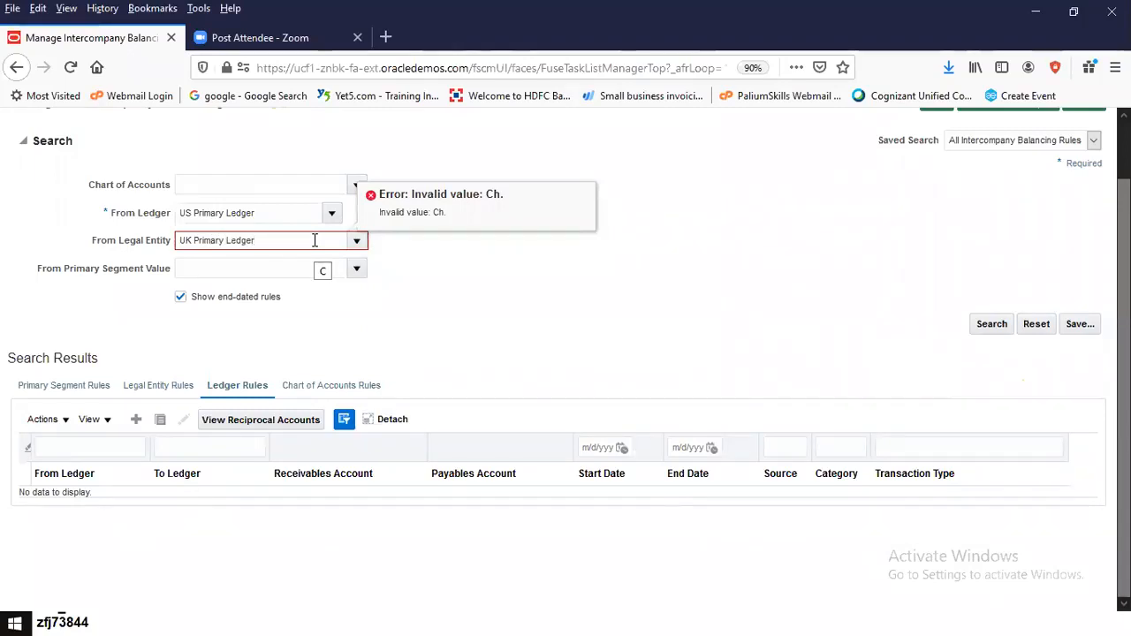
key(Tab)
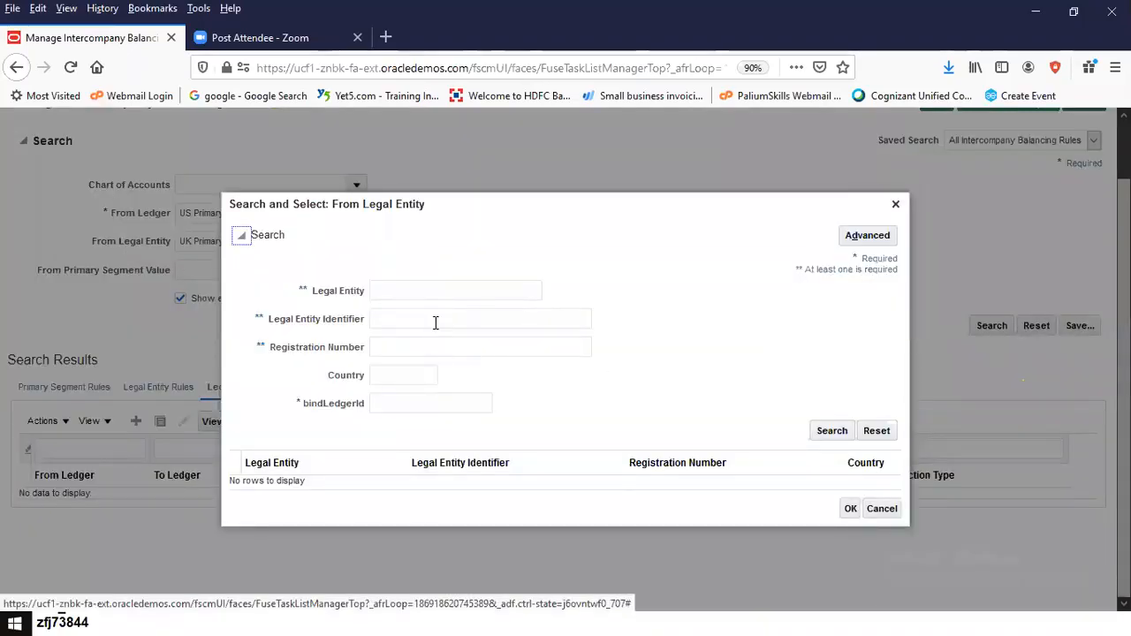
Try to search the From Legal Entity lookup for legal entity "US", then cancel the lookup
click(439, 286)
text(U)
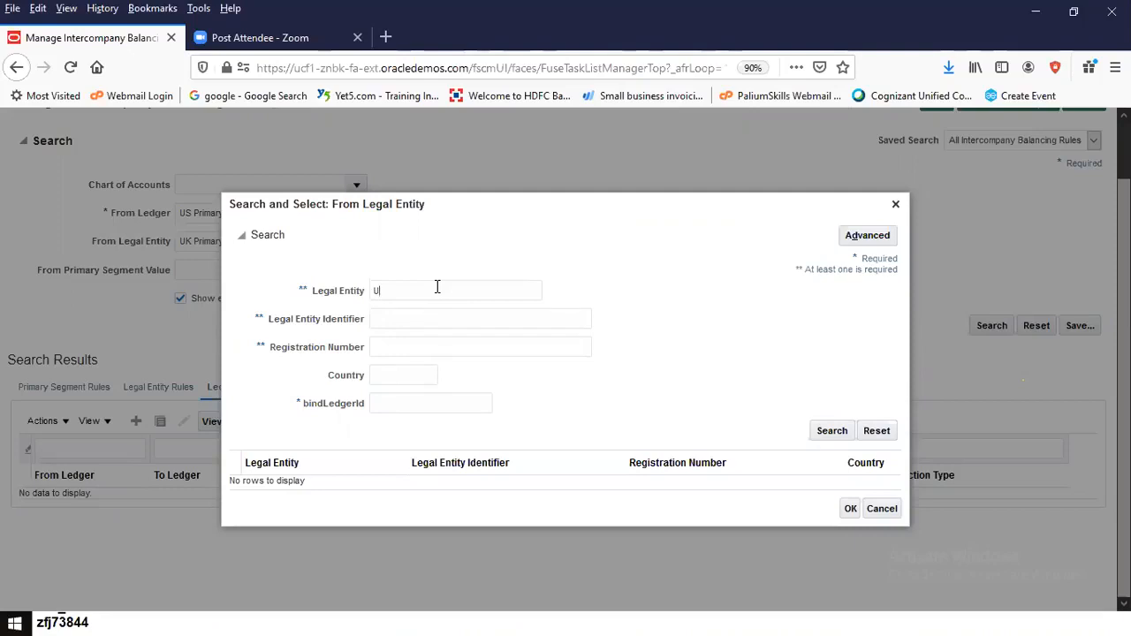
text(S)
click(832, 430)
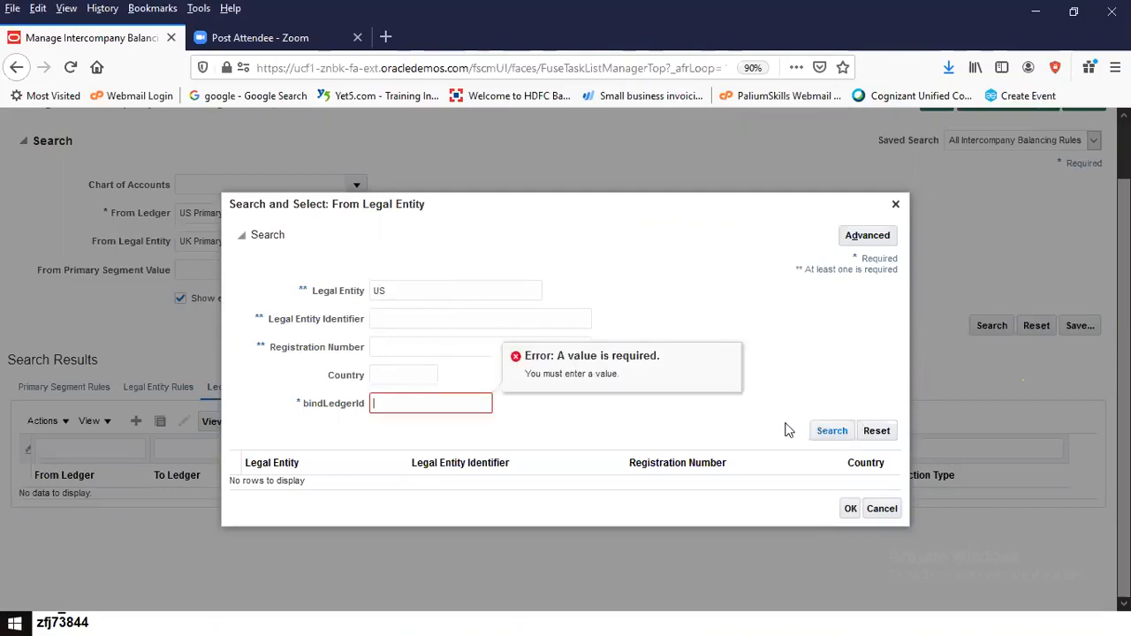
click(893, 509)
Replace the From Legal Entity filter with "US Legal Entity" and try to run the rules search
double_click(187, 242)
drag(227, 247, 311, 249)
text(US Legal)
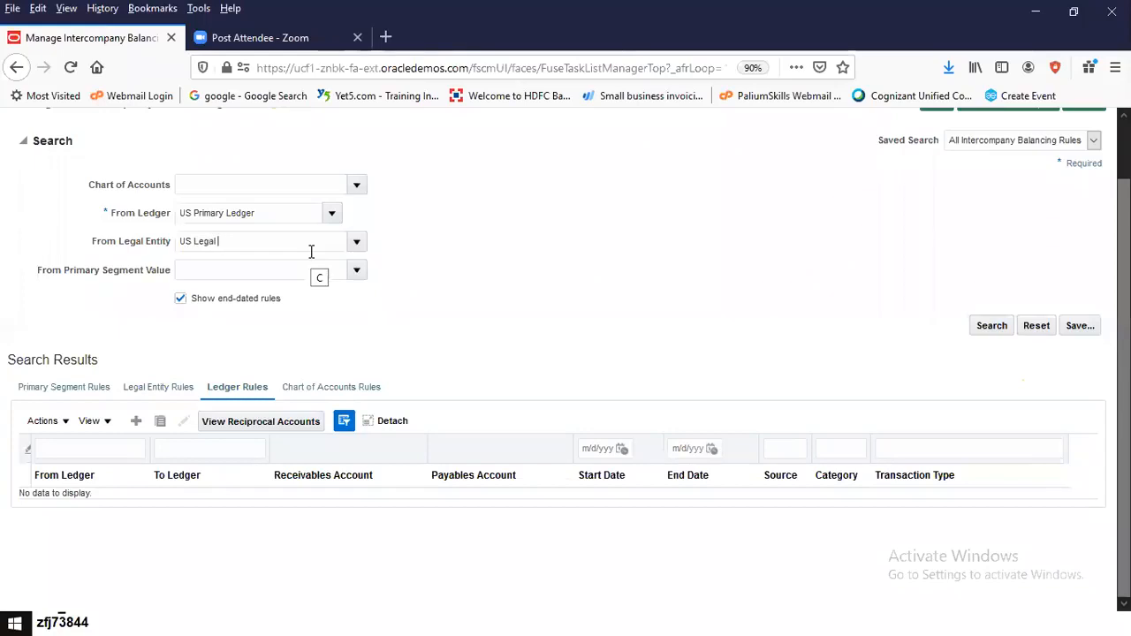
text( Eni)
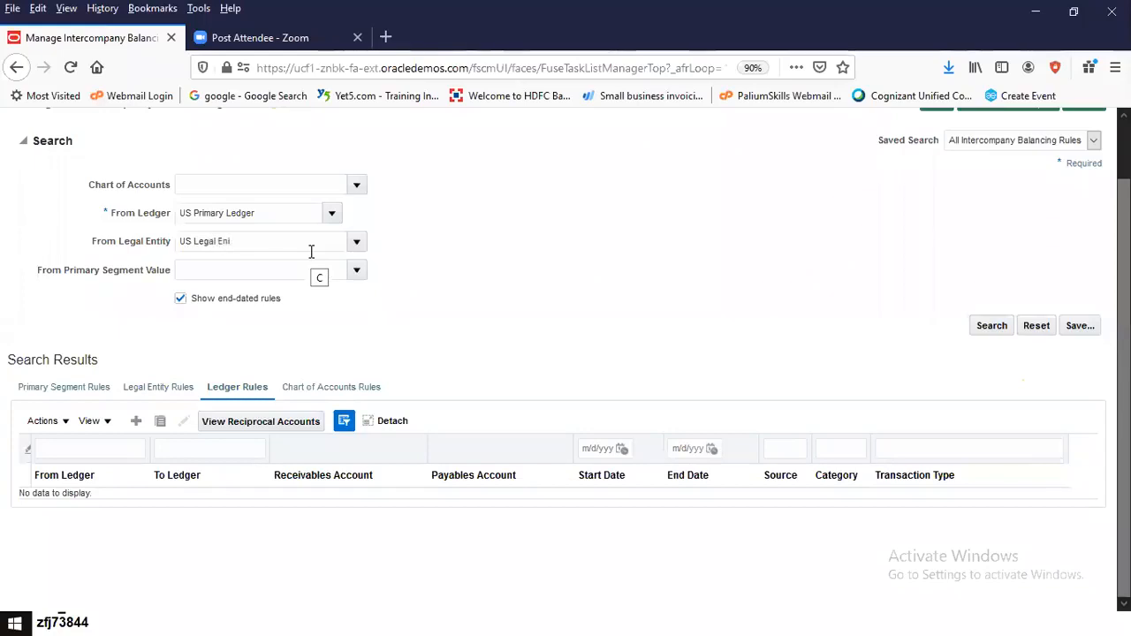
text(ity)
text(t)
click(983, 327)
Try to search the From Legal Entity lookup for "US Legal Entity" and close the lookup
click(434, 290)
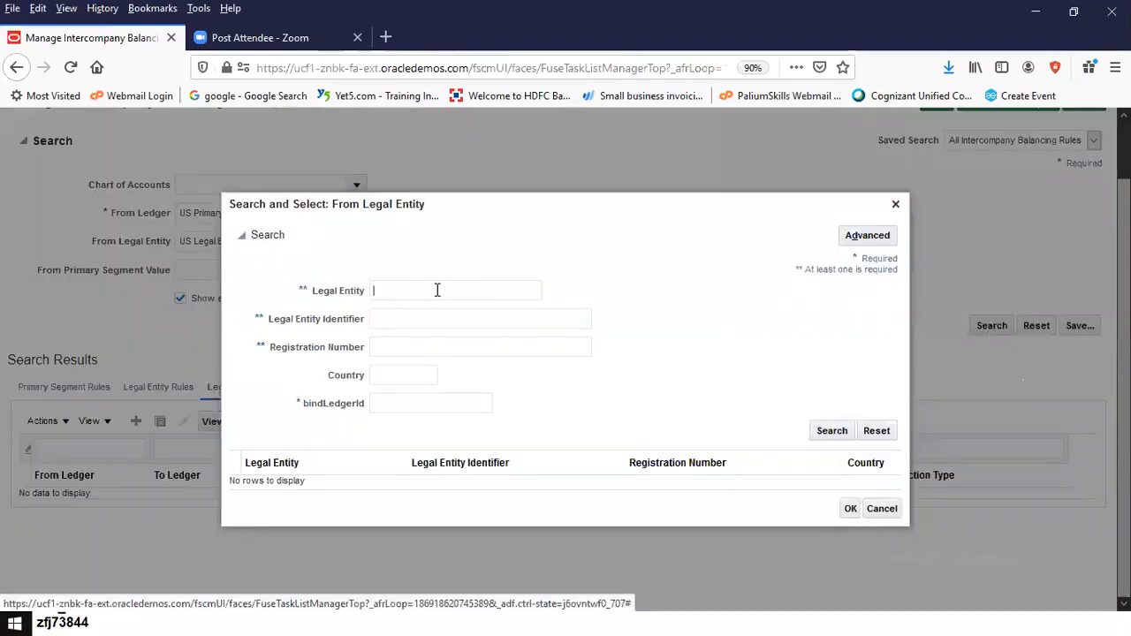
text(US)
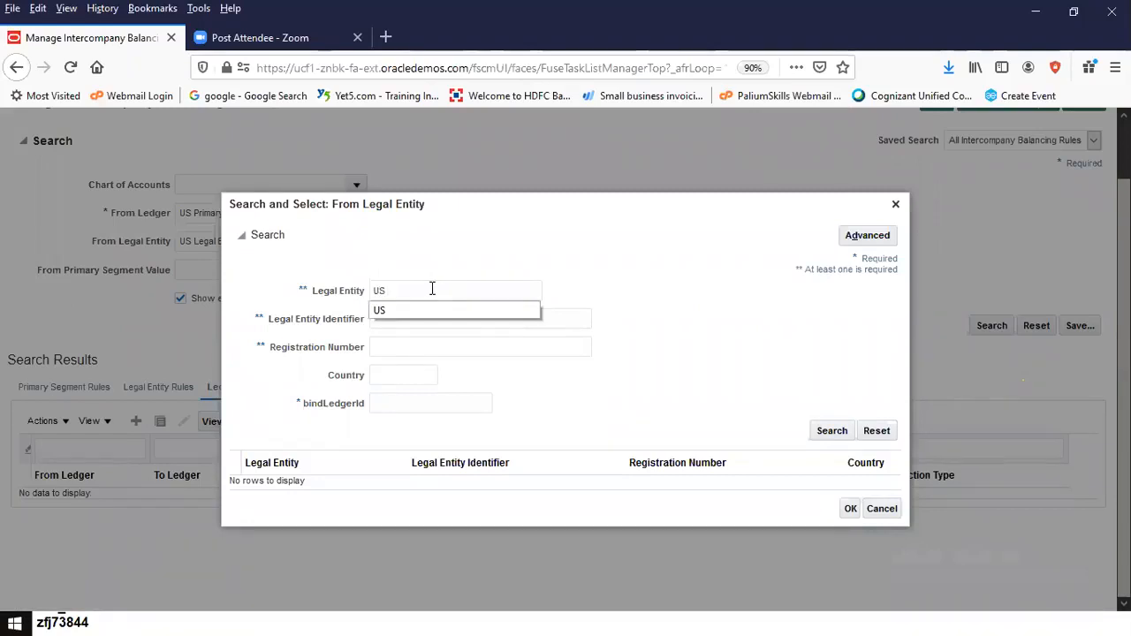
text( Le)
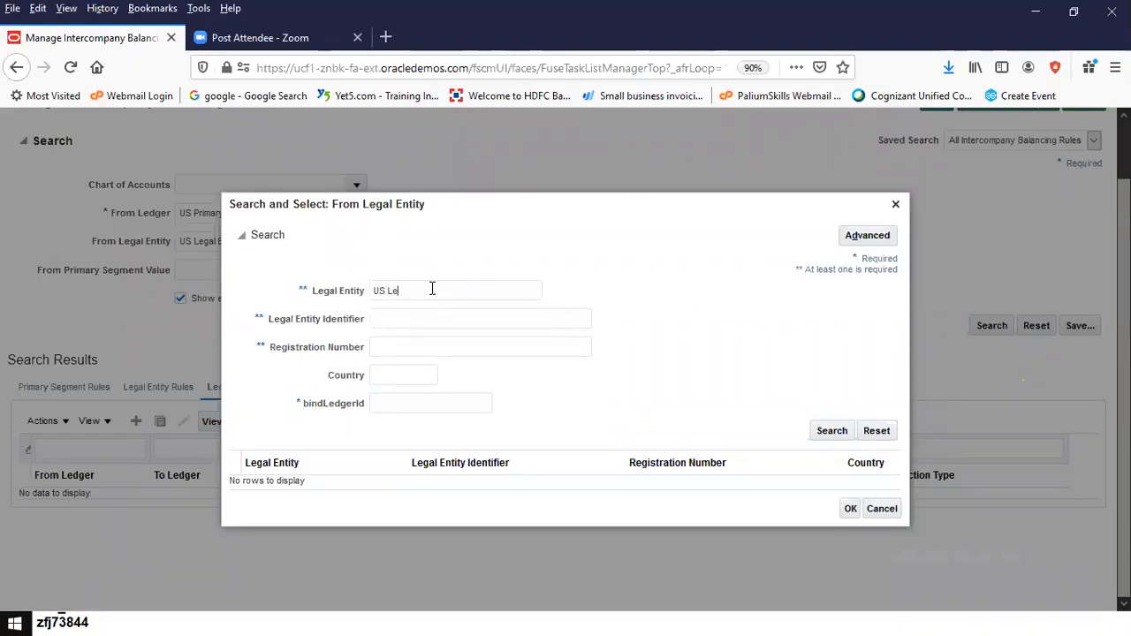
text(gal Entity)
key(Return)
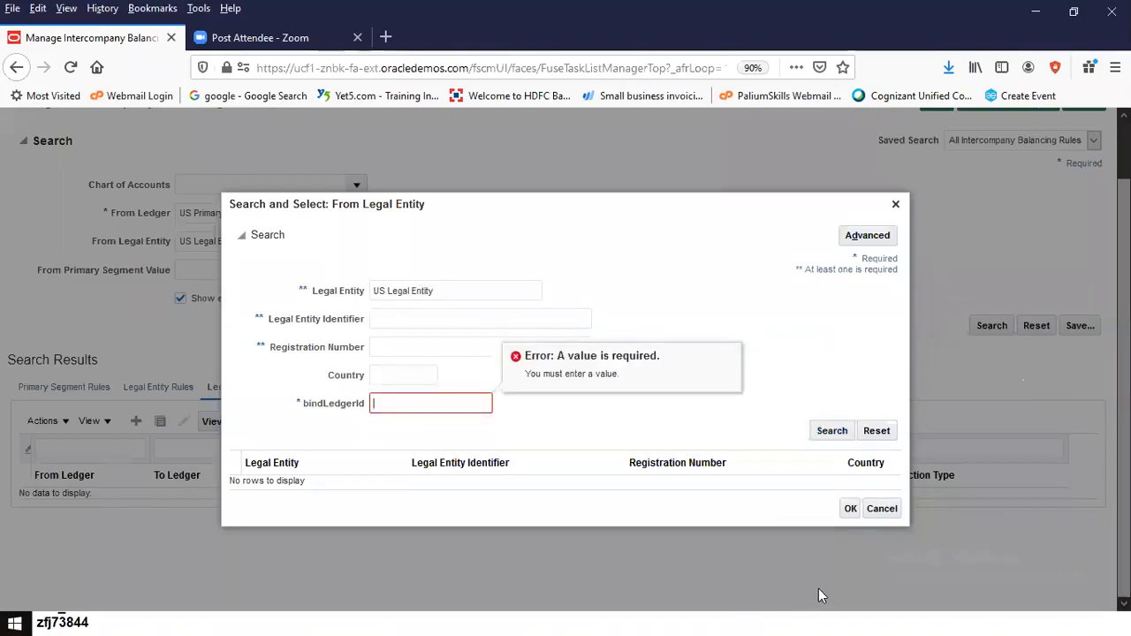
click(881, 511)
click(849, 509)
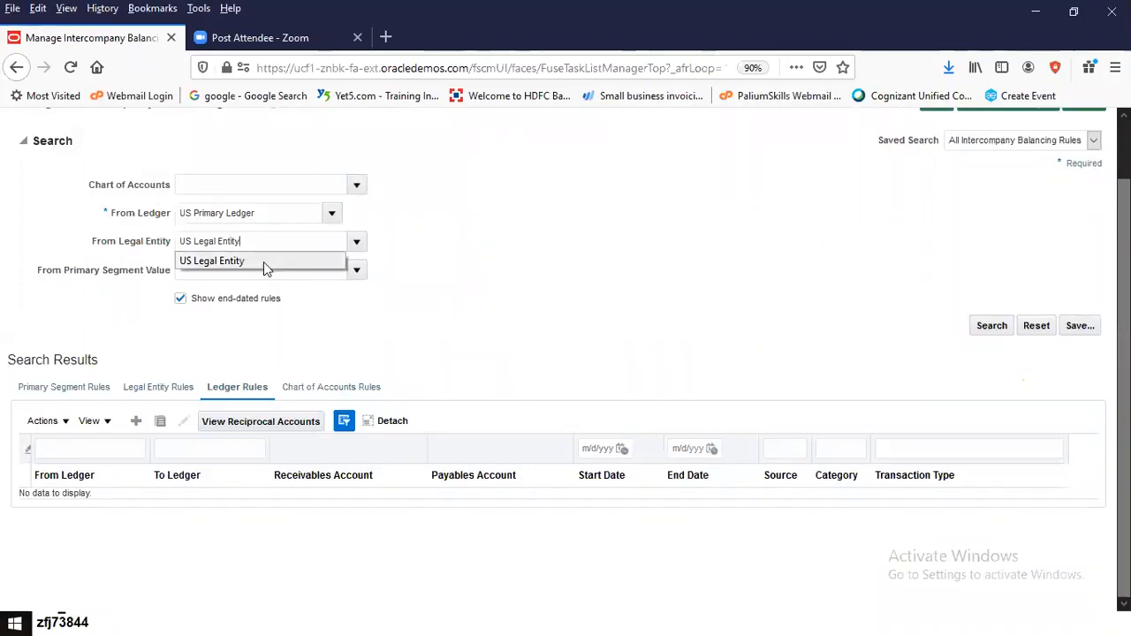
Try the suggested "US Legal Entity" value as the From Legal Entity filter and search again
click(263, 261)
click(268, 269)
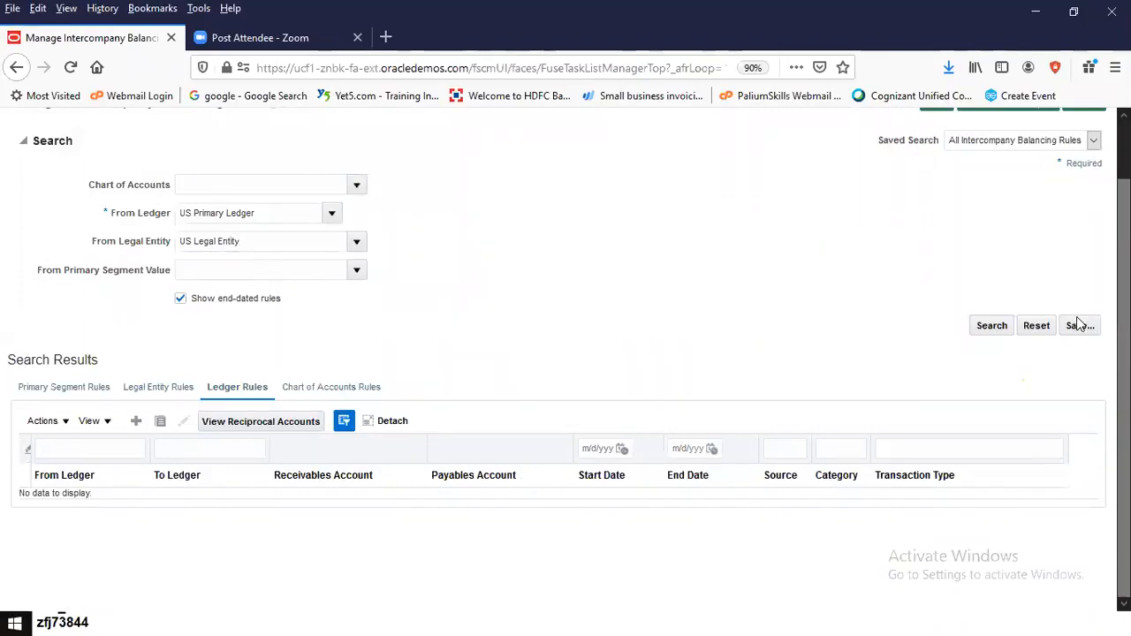
click(991, 327)
click(540, 303)
click(286, 242)
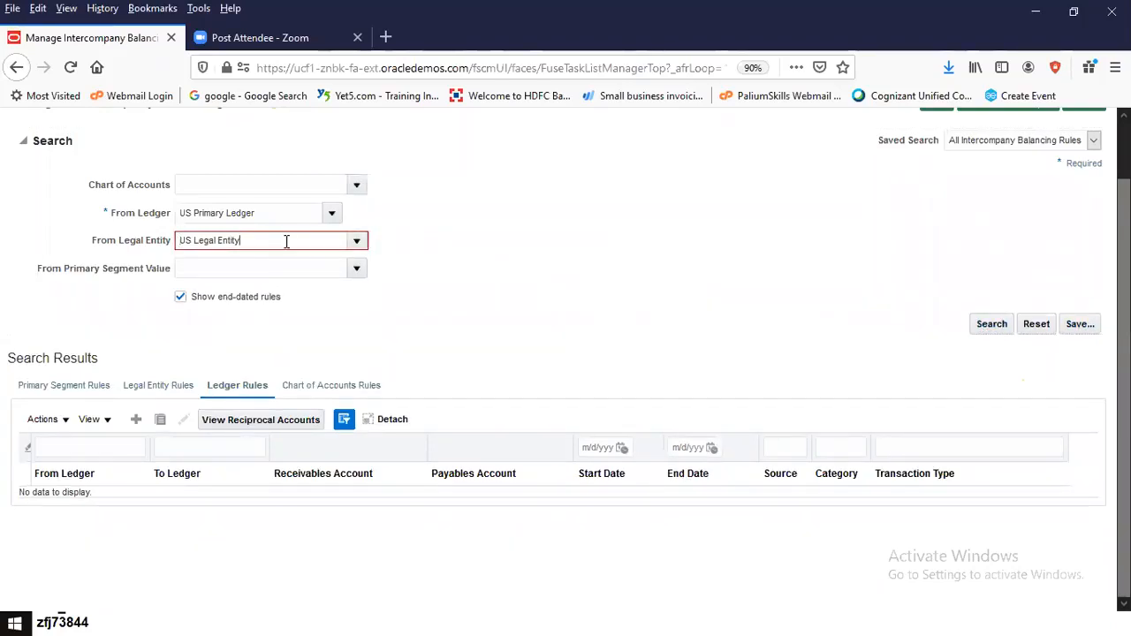
Select US1 Legal Entity as the From Legal Entity filter, search, and show the chart of accounts rules
click(357, 244)
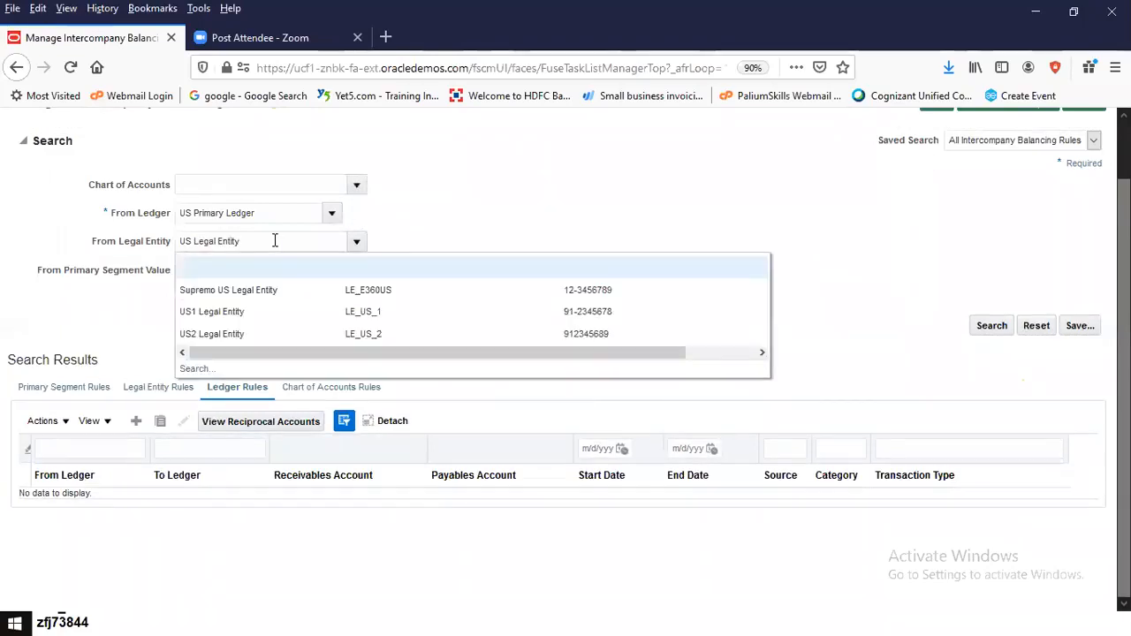
click(297, 312)
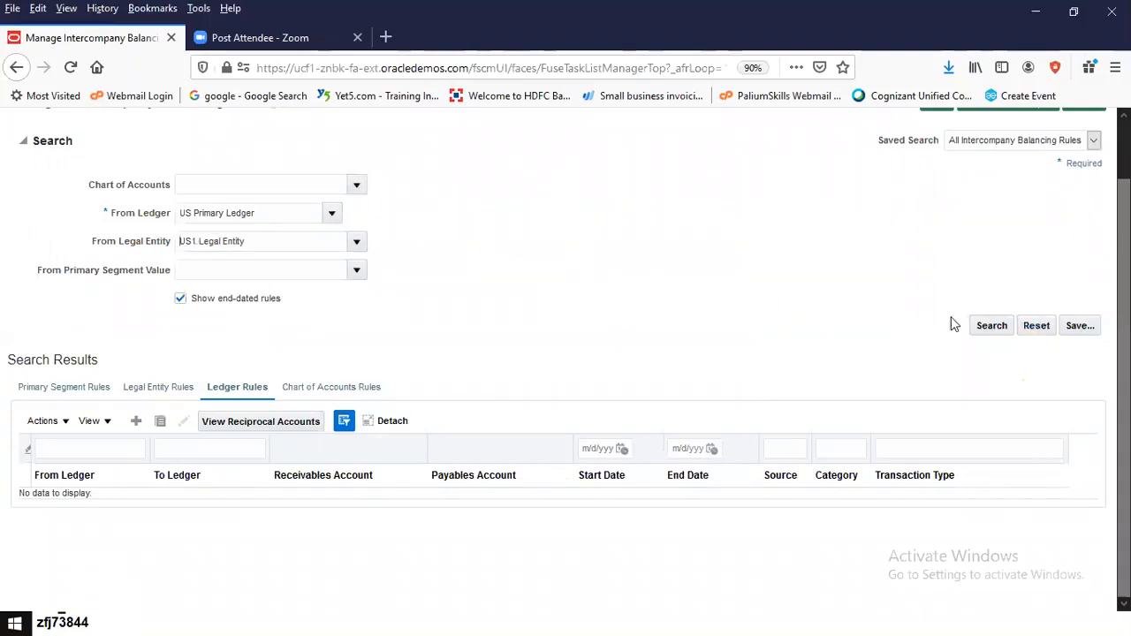
click(1000, 328)
click(317, 392)
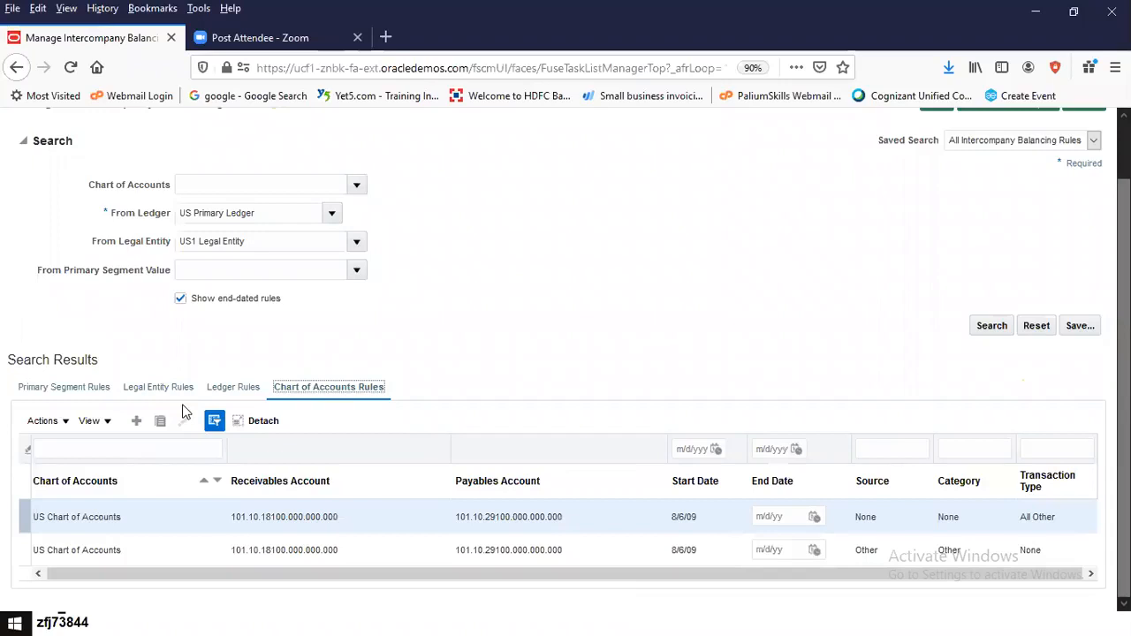
Show the primary segment rules and reset all search filters
click(64, 388)
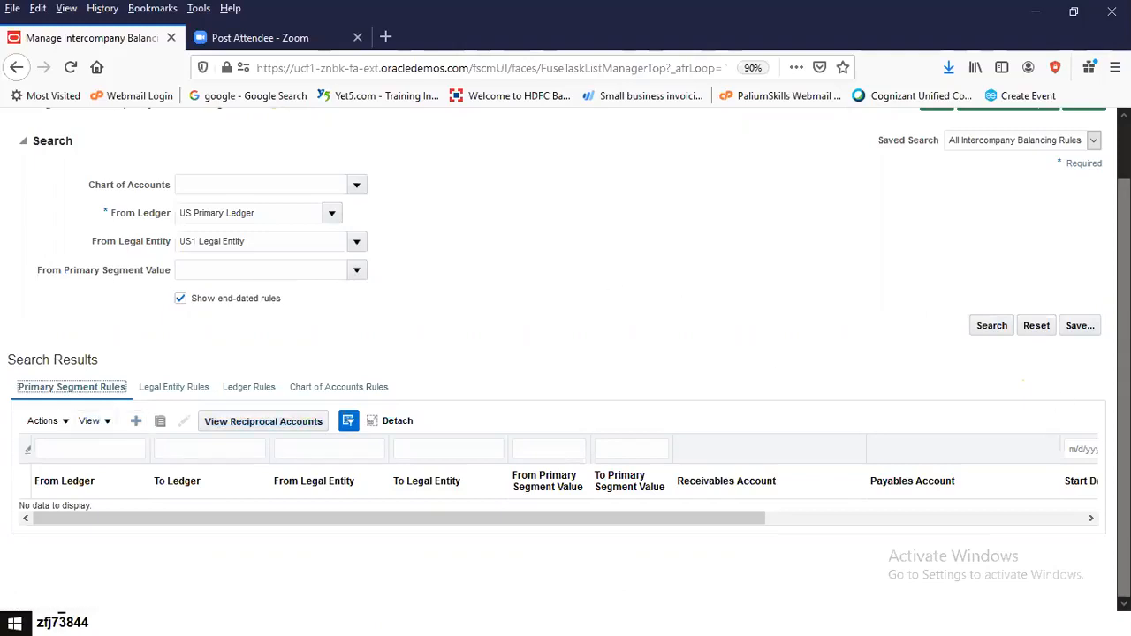
click(1047, 326)
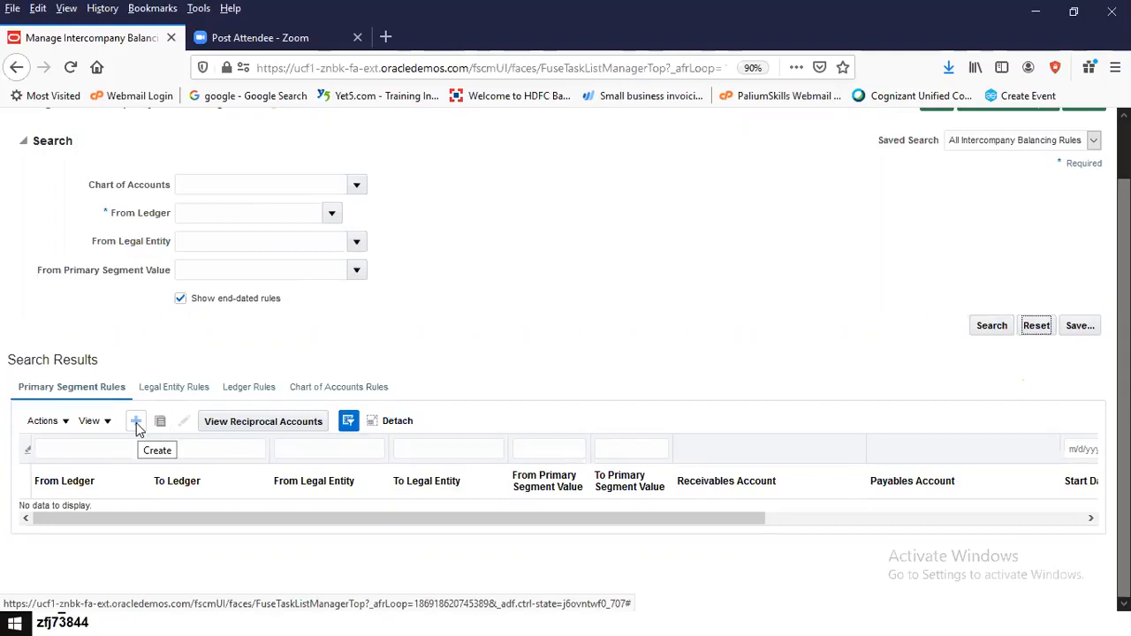
Start a new primary segment balancing rule and set its source to Other
click(137, 426)
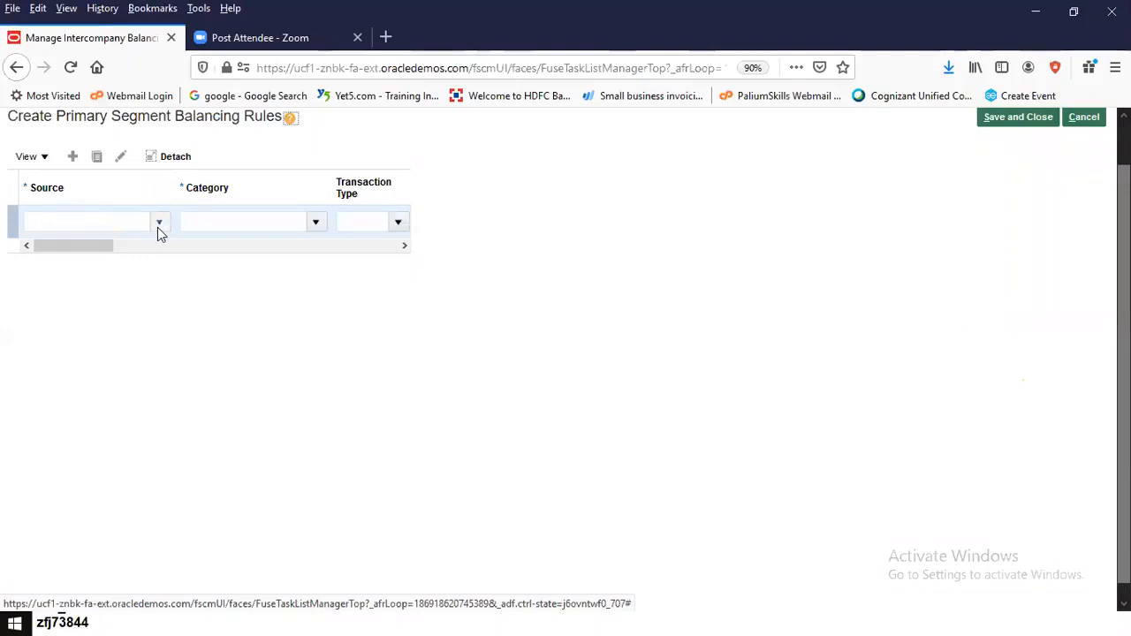
click(163, 223)
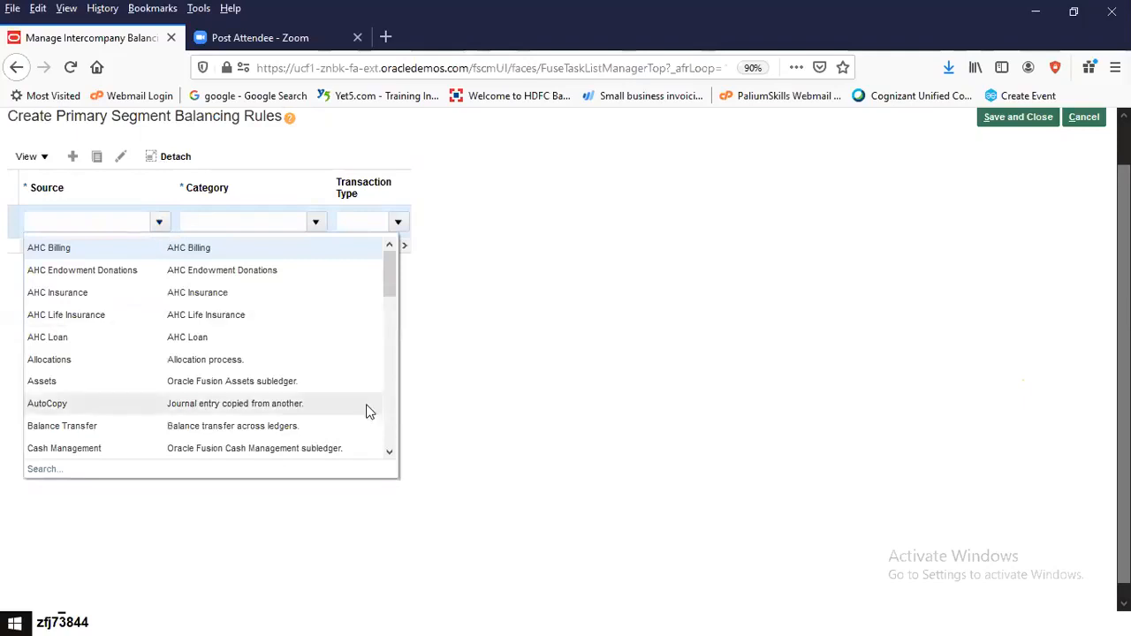
click(392, 422)
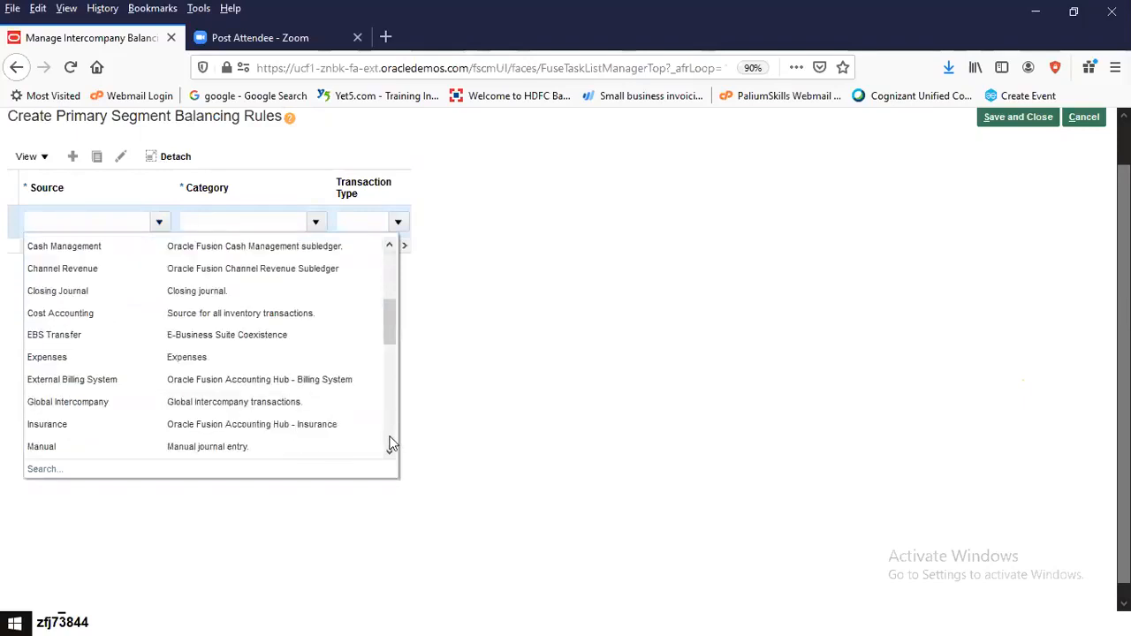
click(390, 437)
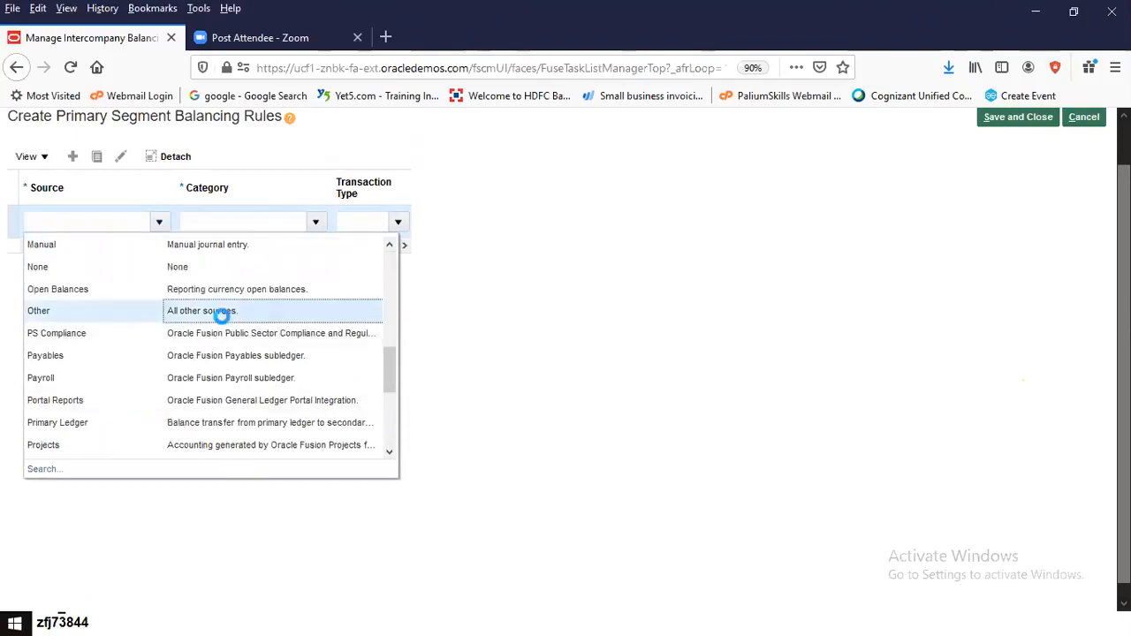
click(222, 312)
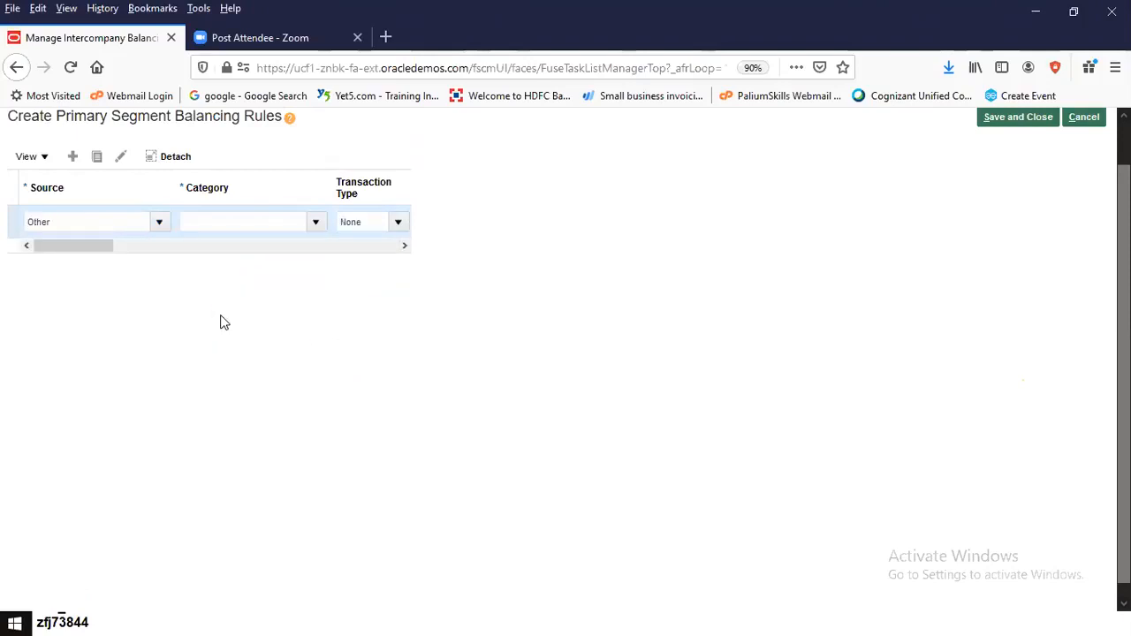
Set the category of the new primary segment balancing rule to Other
click(315, 221)
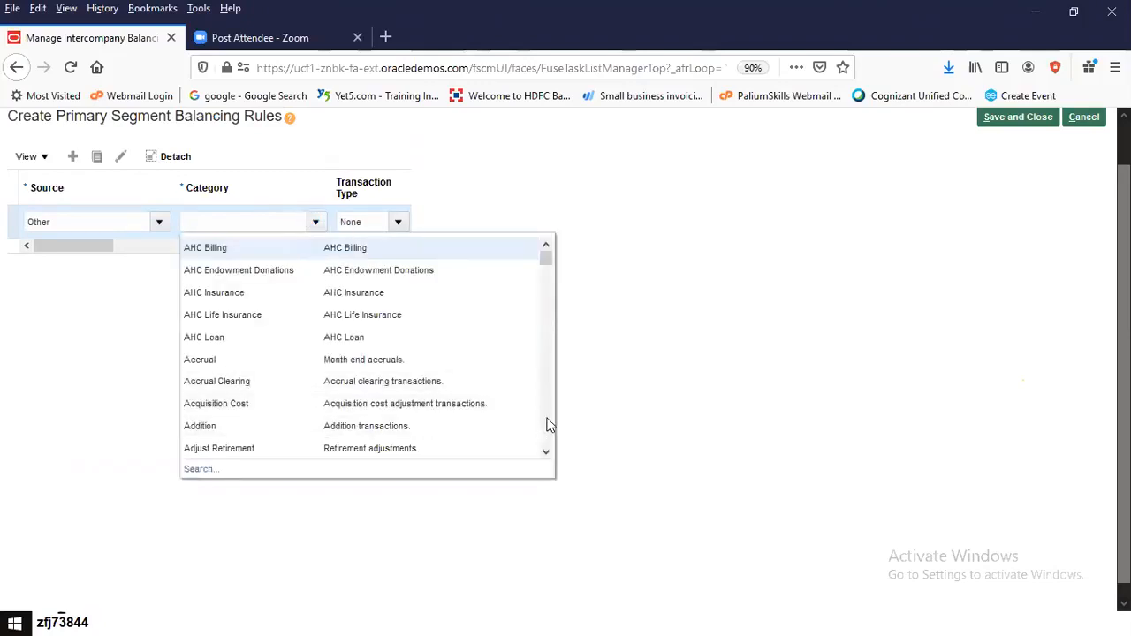
click(546, 426)
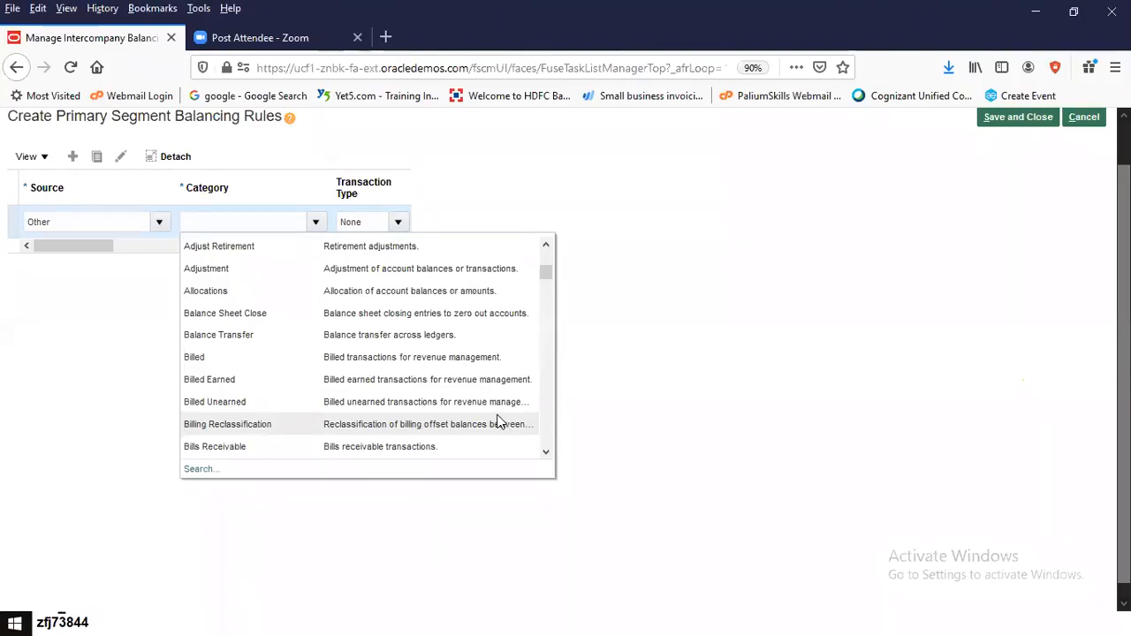
scroll(548, 423, down, 3)
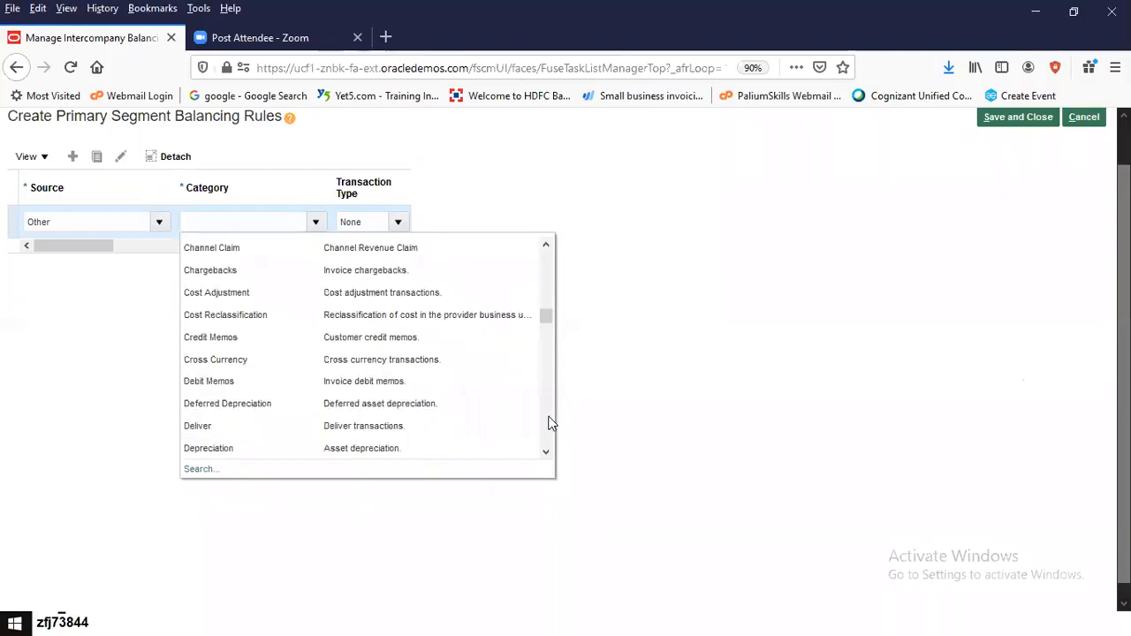
scroll(546, 421, down, 3)
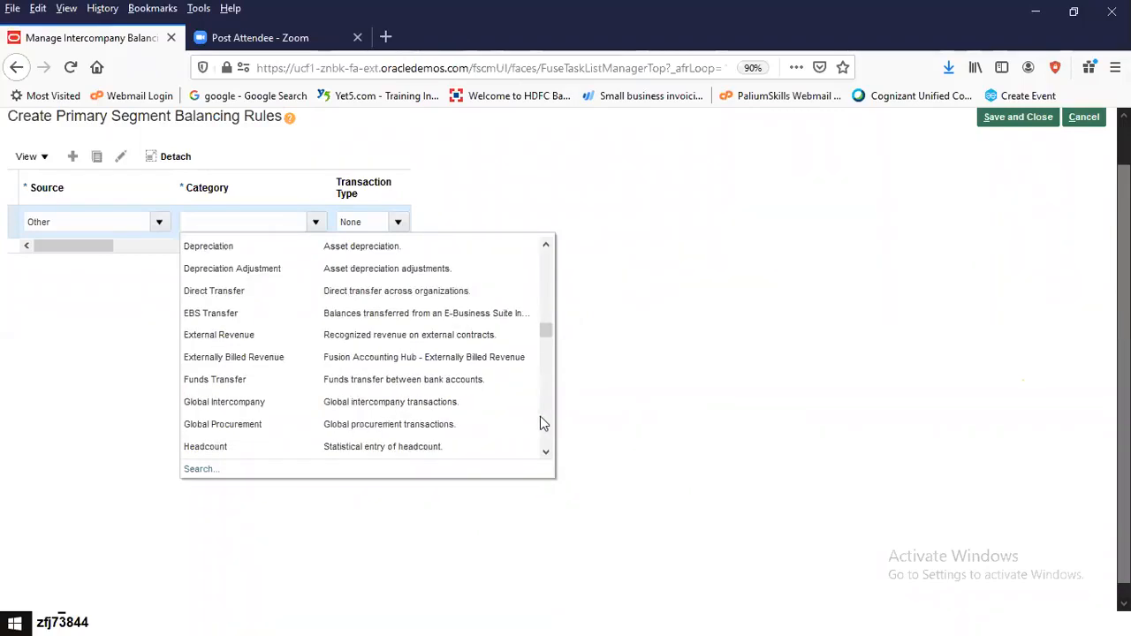
scroll(542, 418, down, 2)
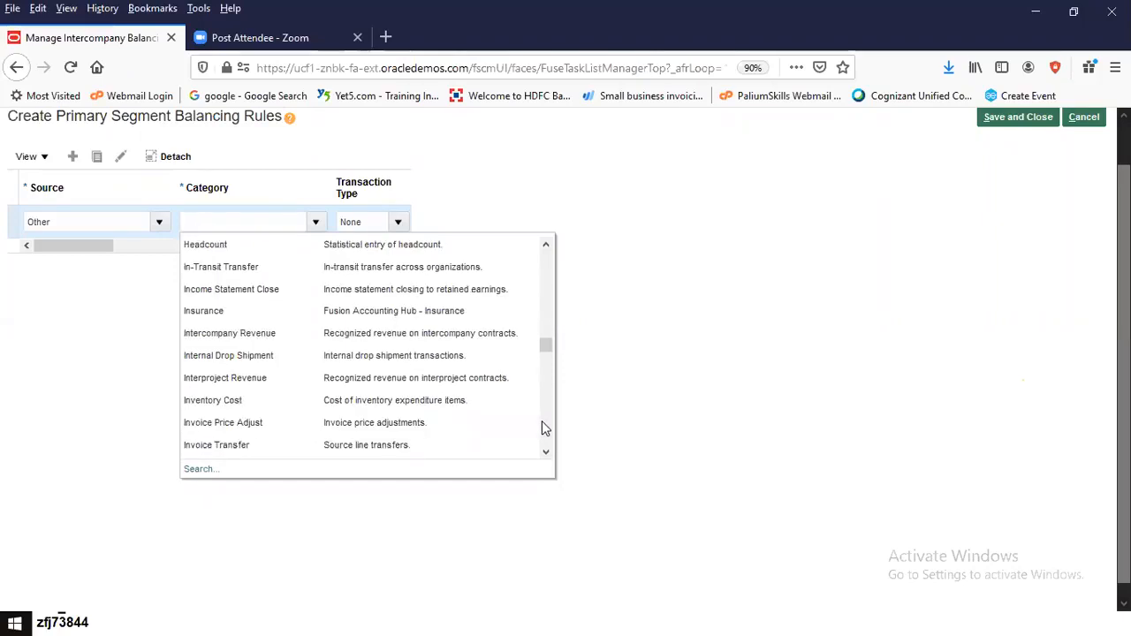
scroll(545, 428, down, 5)
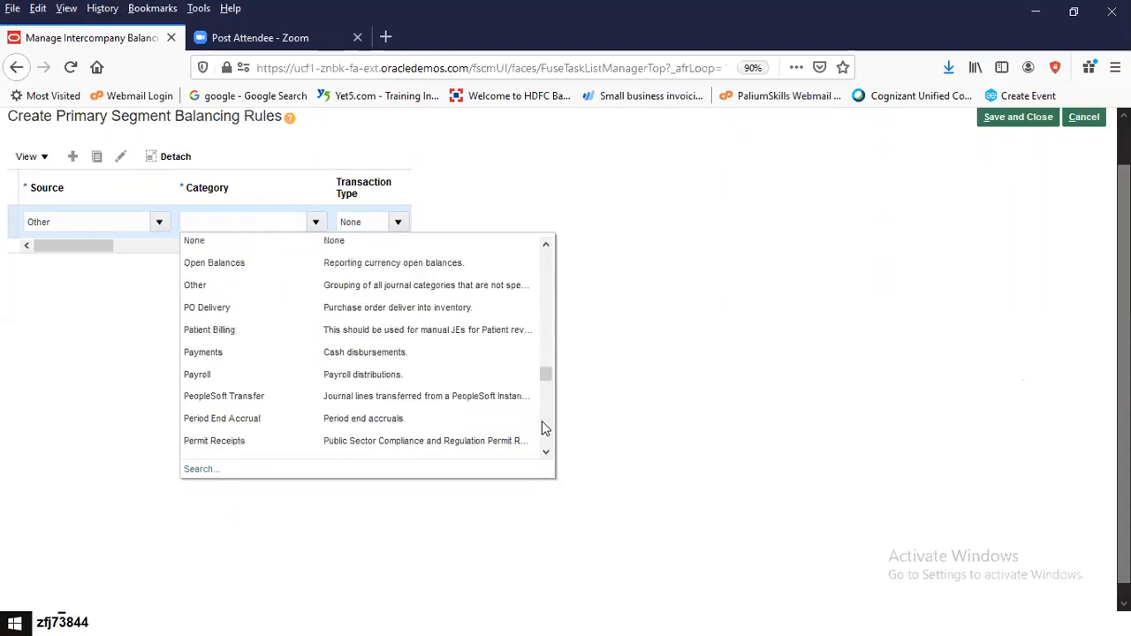
click(390, 288)
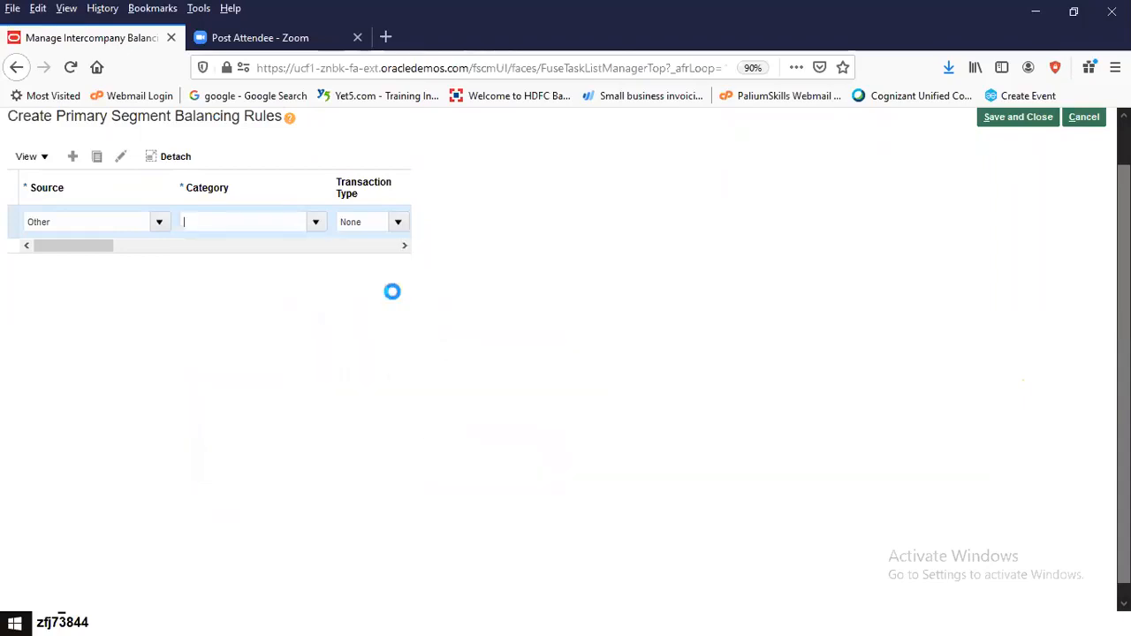
Review the available transaction types, try to save the rule with transaction type None, and dismiss the error list
click(400, 223)
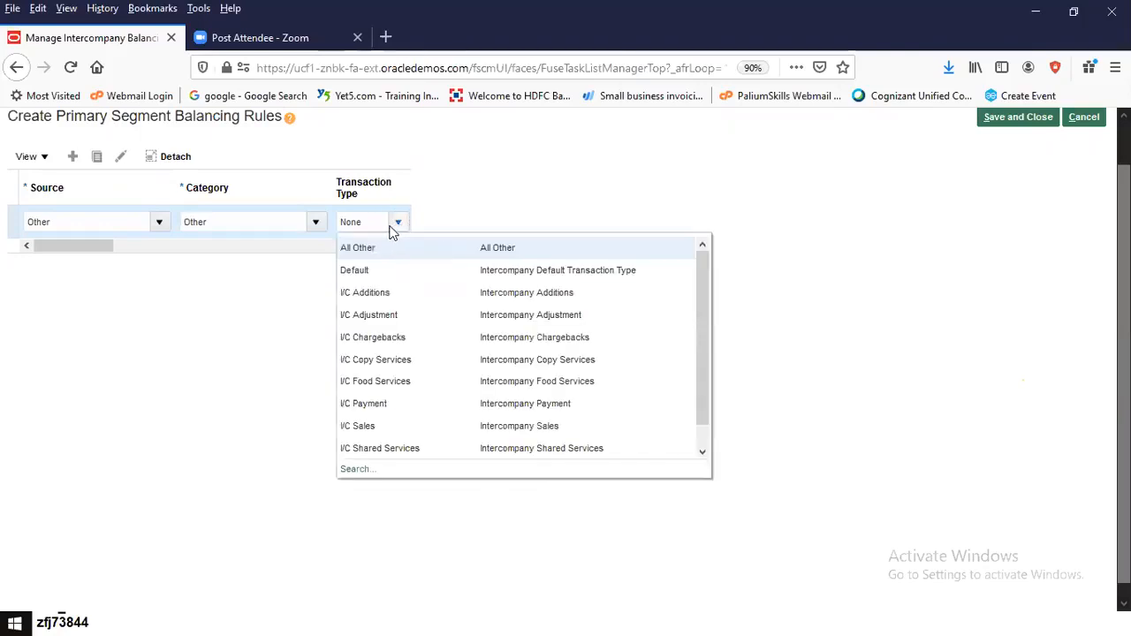
click(477, 189)
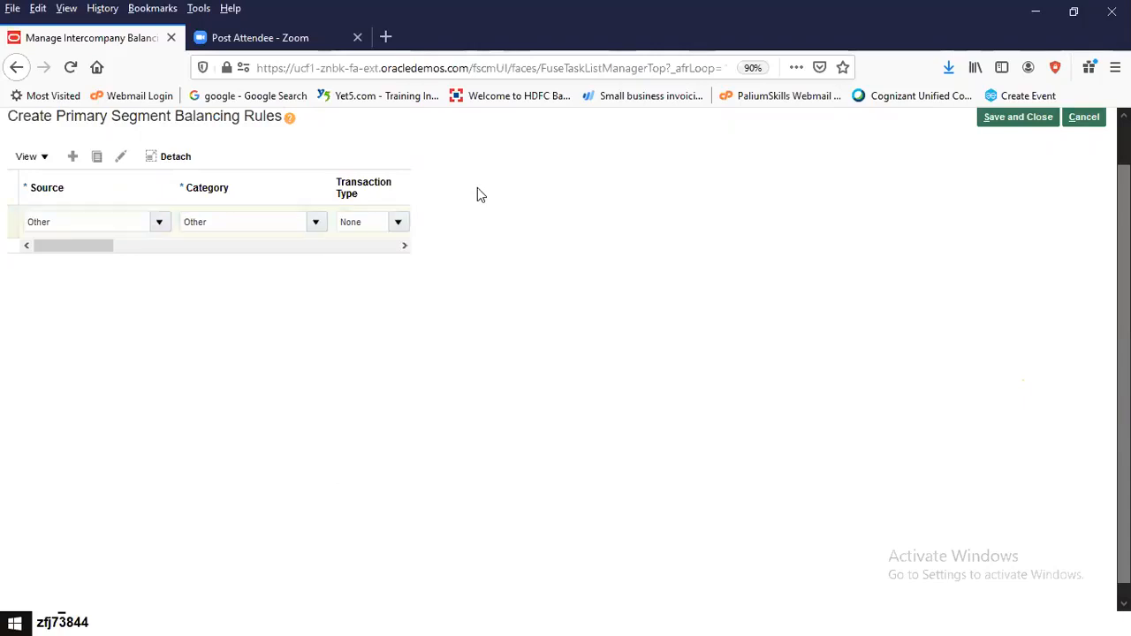
click(1015, 116)
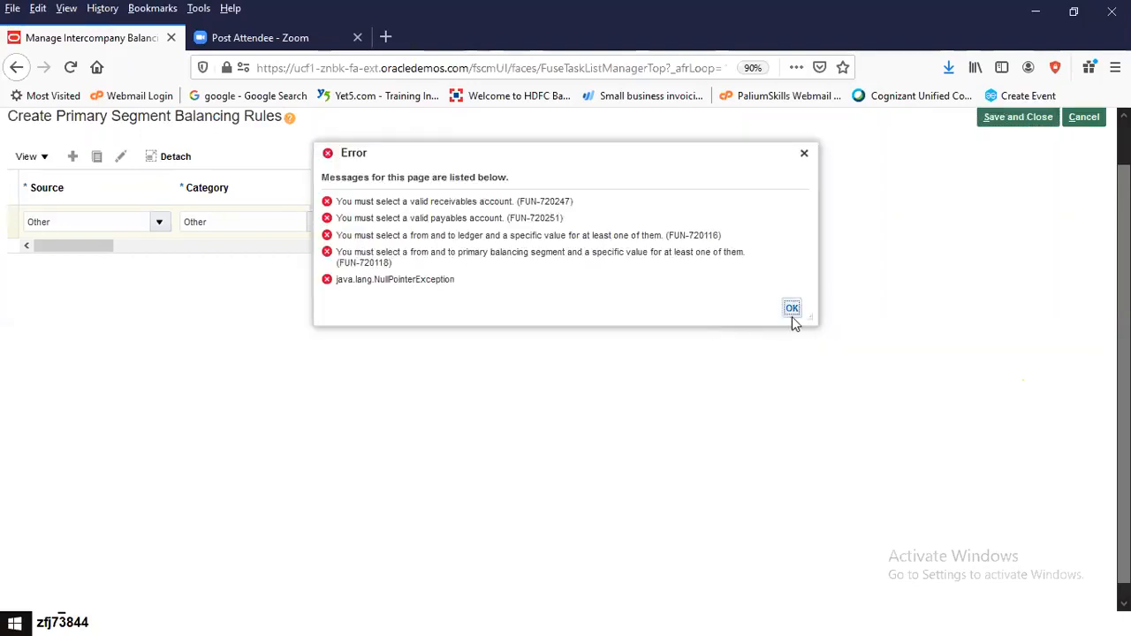
click(792, 318)
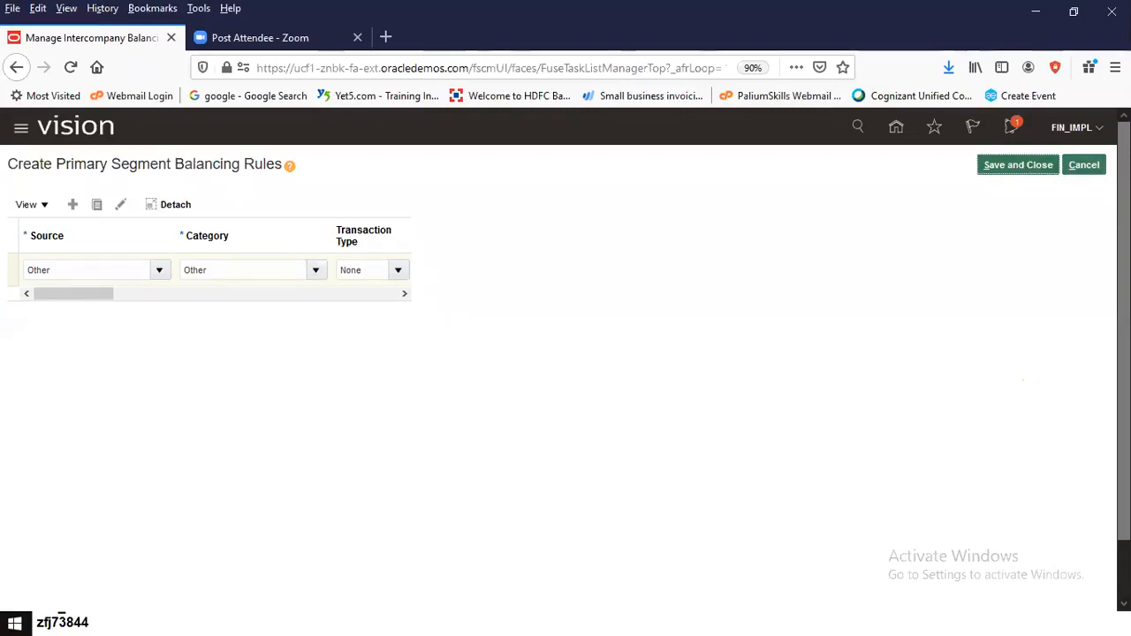
Try to open the From Ledger choices of the unsaved rule and cancel its creation
click(1092, 168)
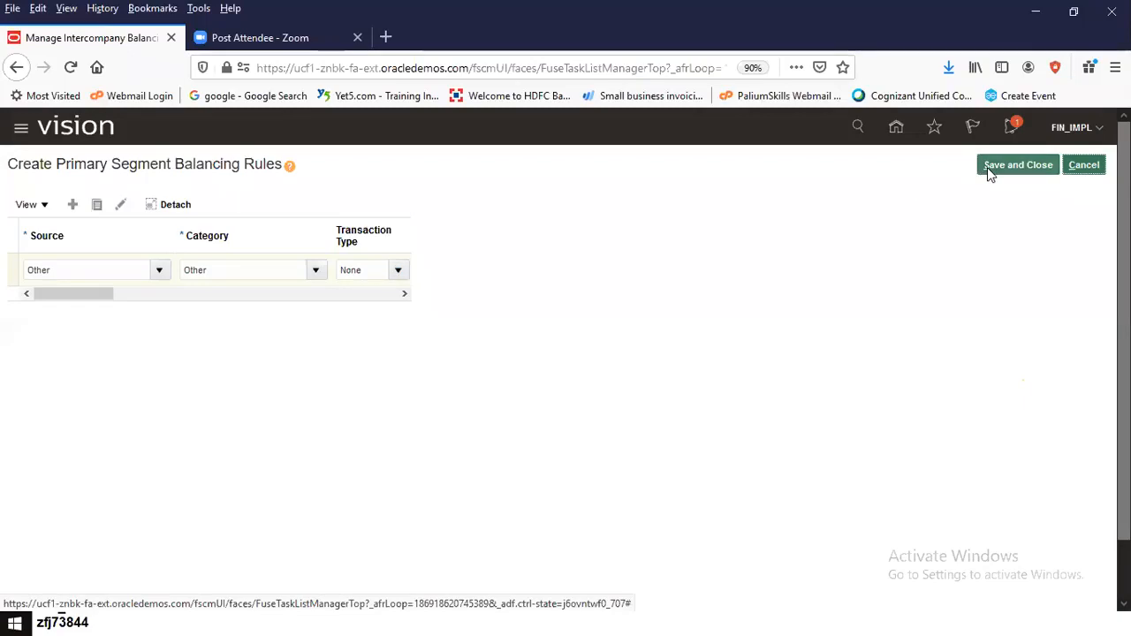
click(69, 208)
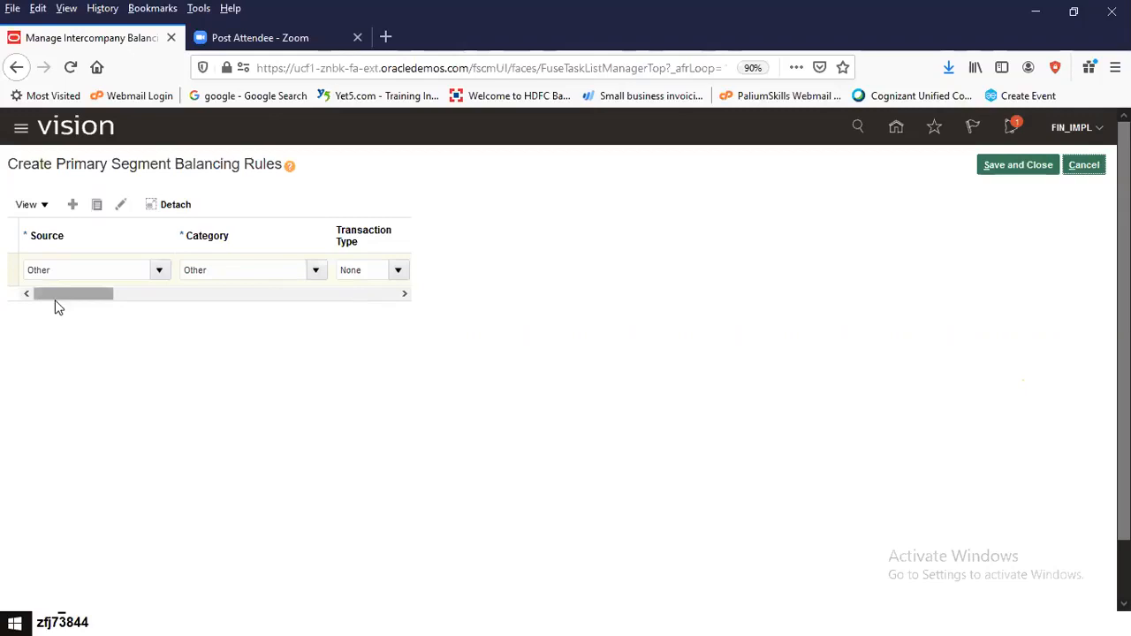
drag(56, 301, 88, 305)
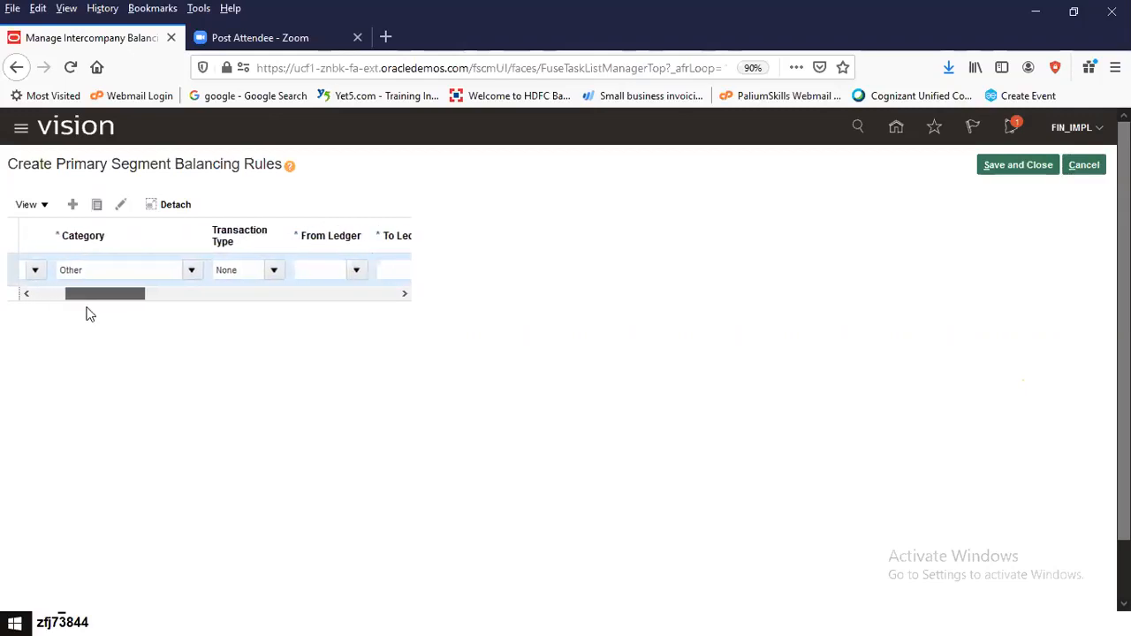
click(353, 269)
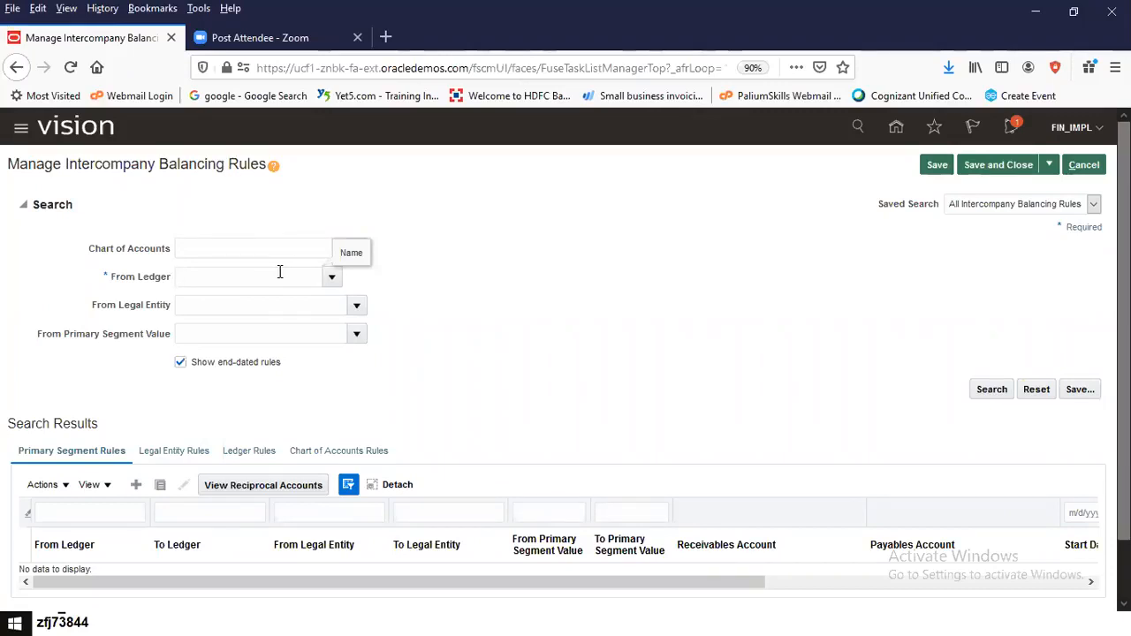
Enter US Primary Ledger as the From Ledger search filter and reset the filters
text(US)
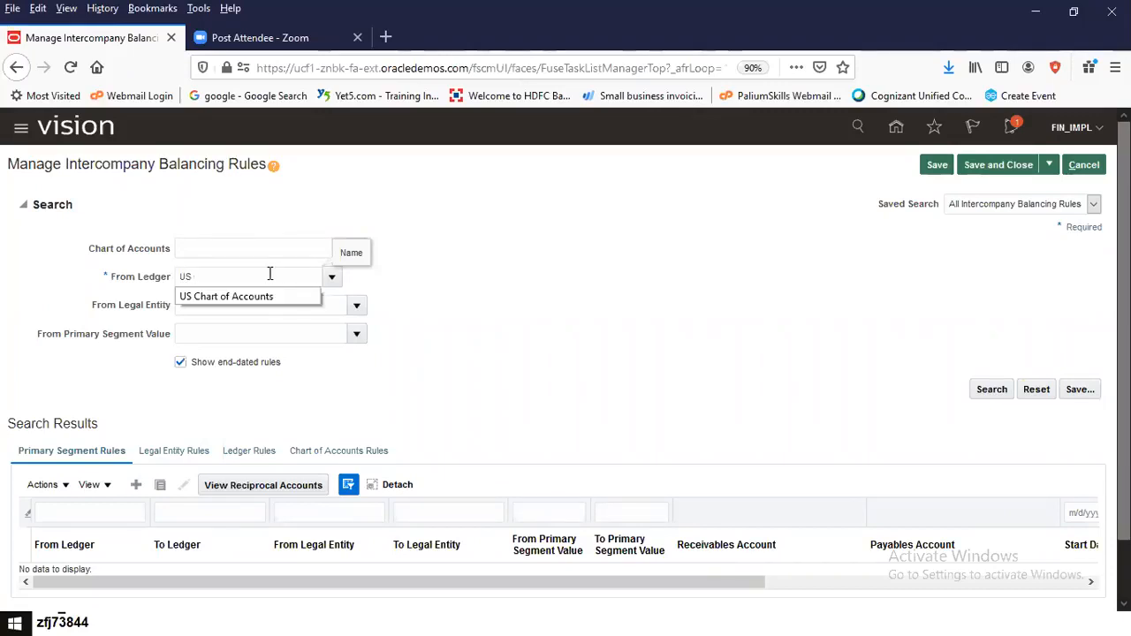
text( Primary)
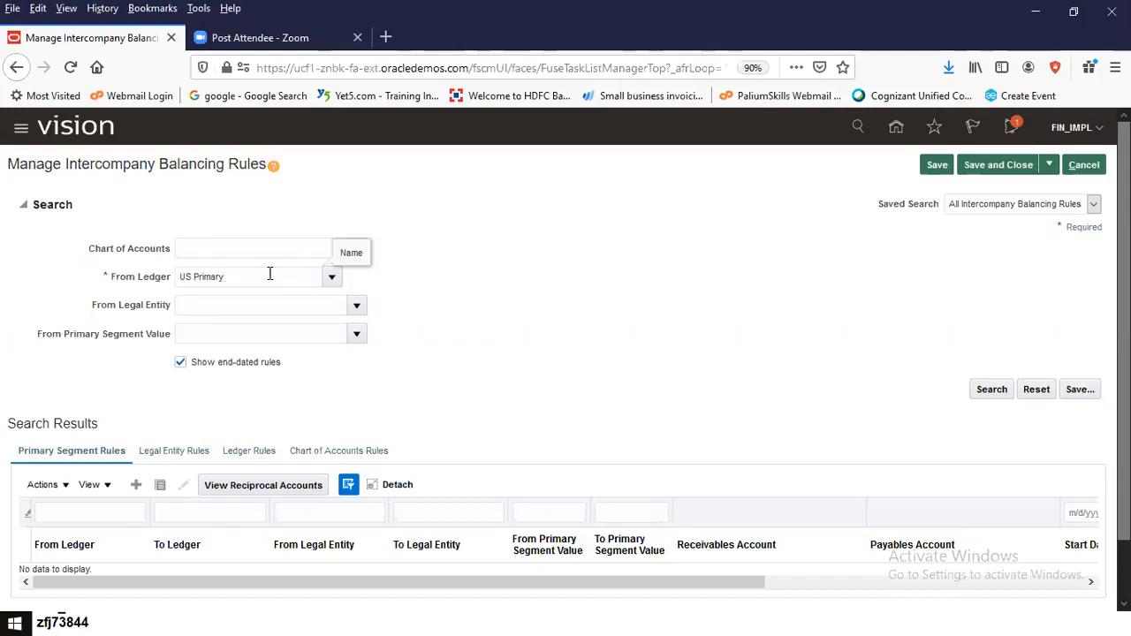
text( Ledger)
key(Tab)
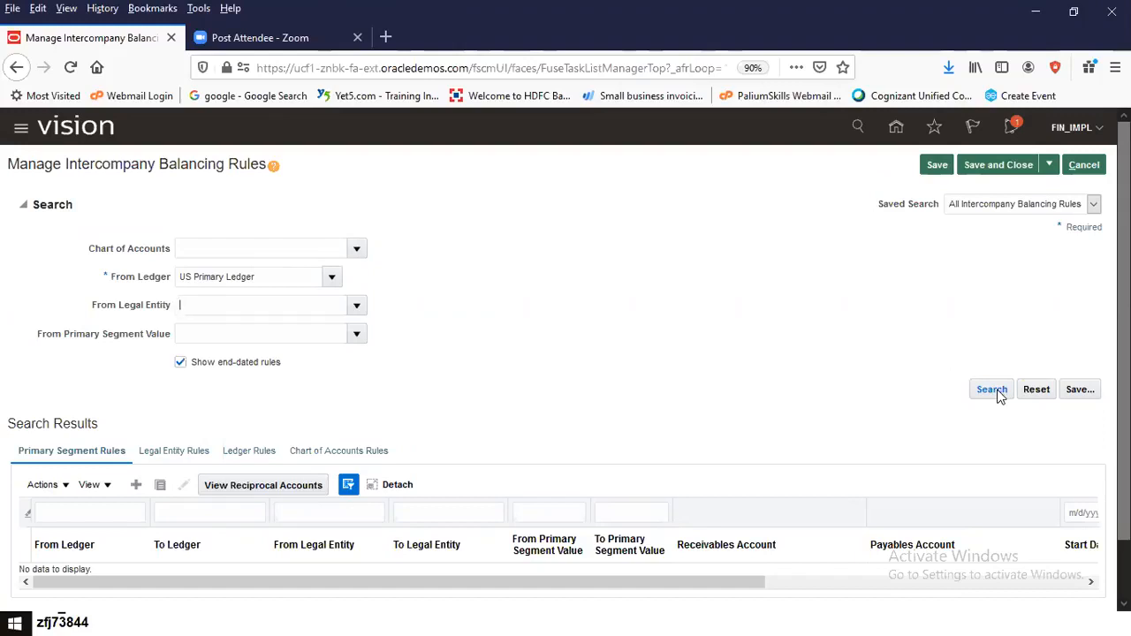
click(1041, 396)
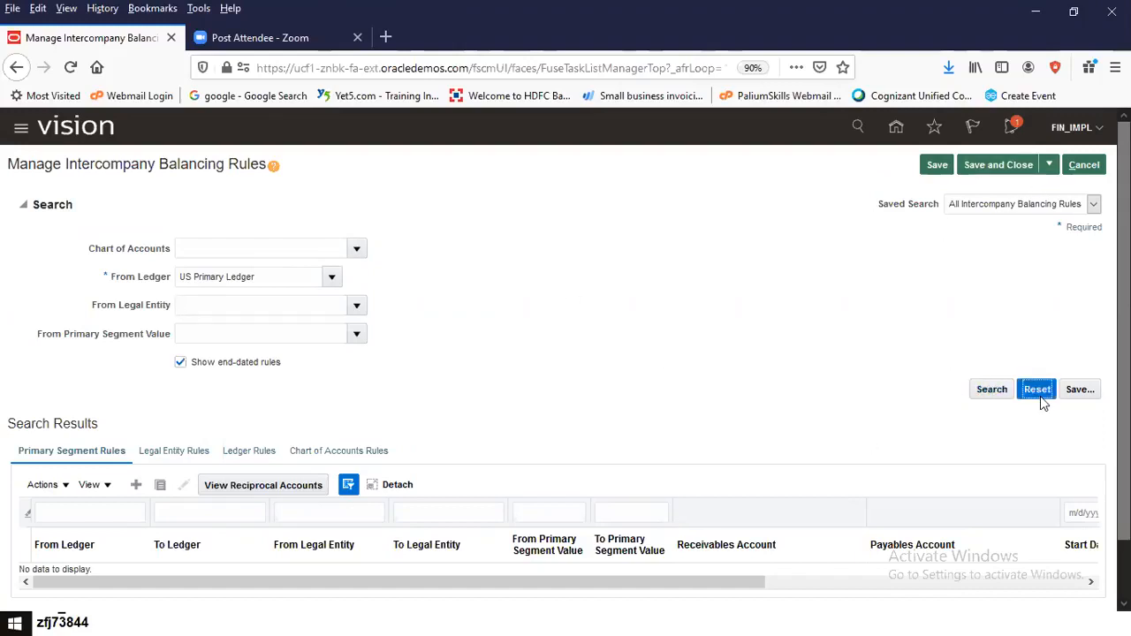
Create another primary segment balancing rule with Other as its source
click(139, 486)
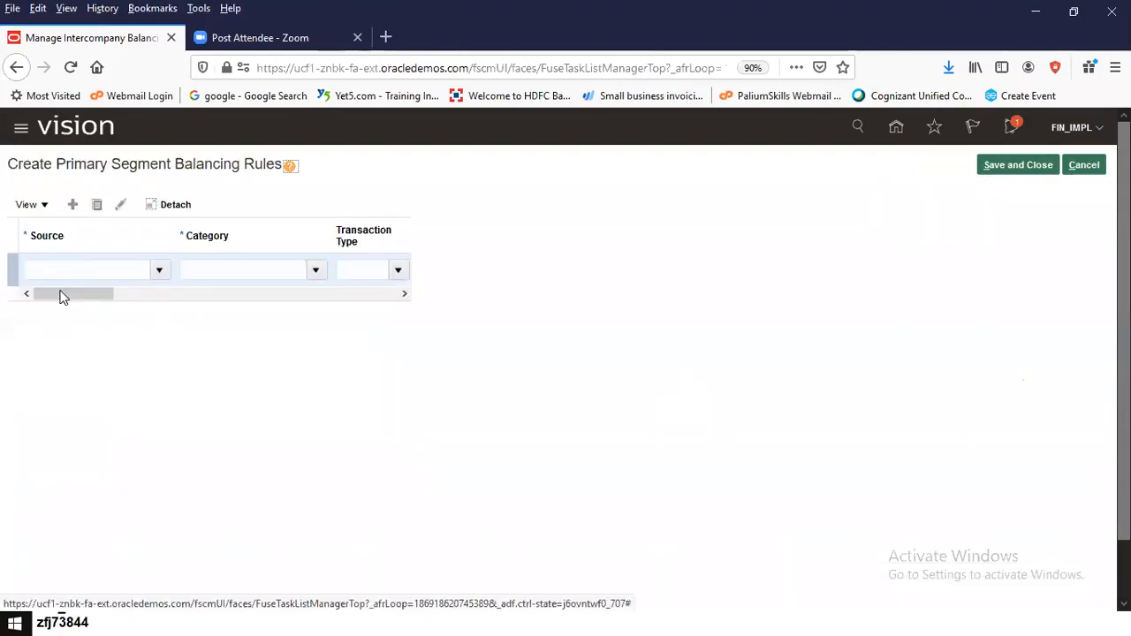
click(160, 271)
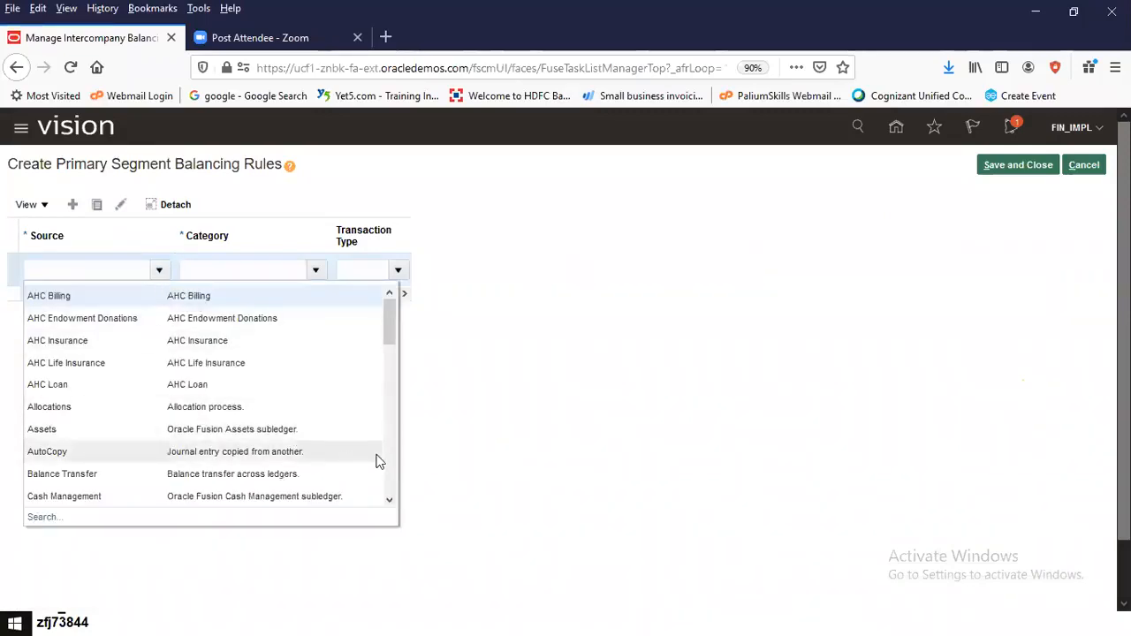
click(393, 466)
click(393, 466)
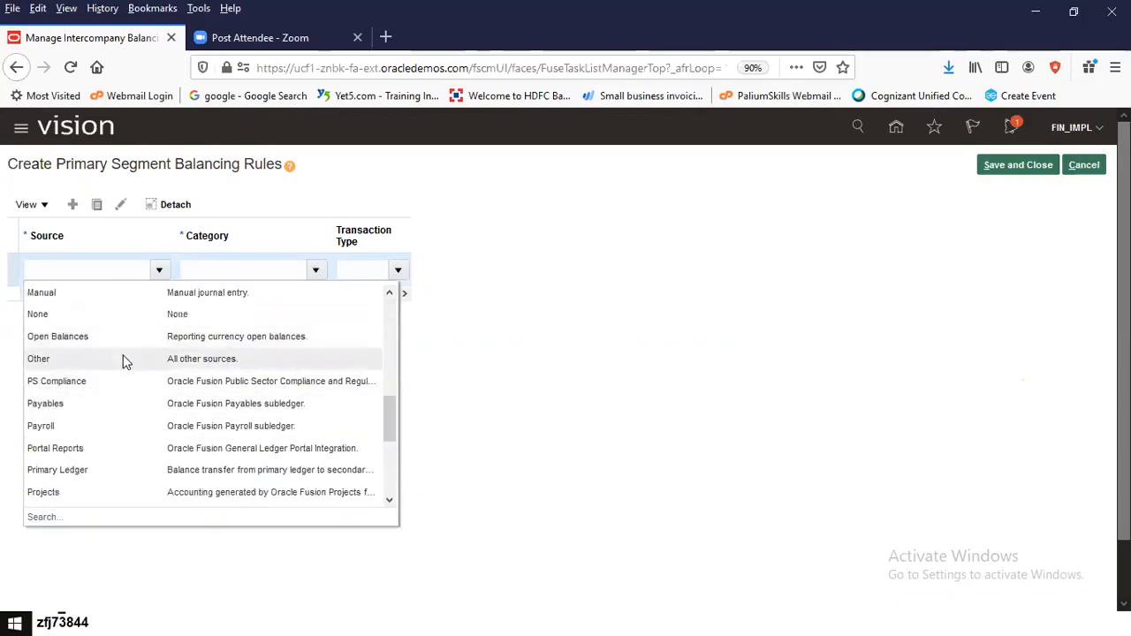
click(123, 360)
Choose Other, the grouping of all unspecified journal categories, as the rule's category
click(322, 270)
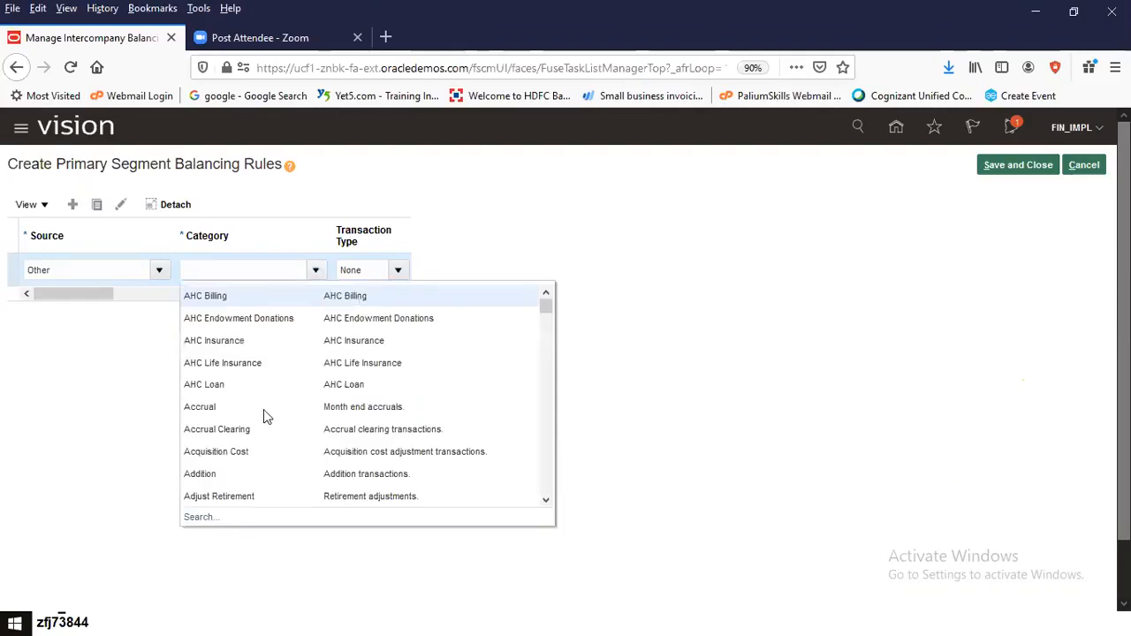
scroll(399, 429, down, 3)
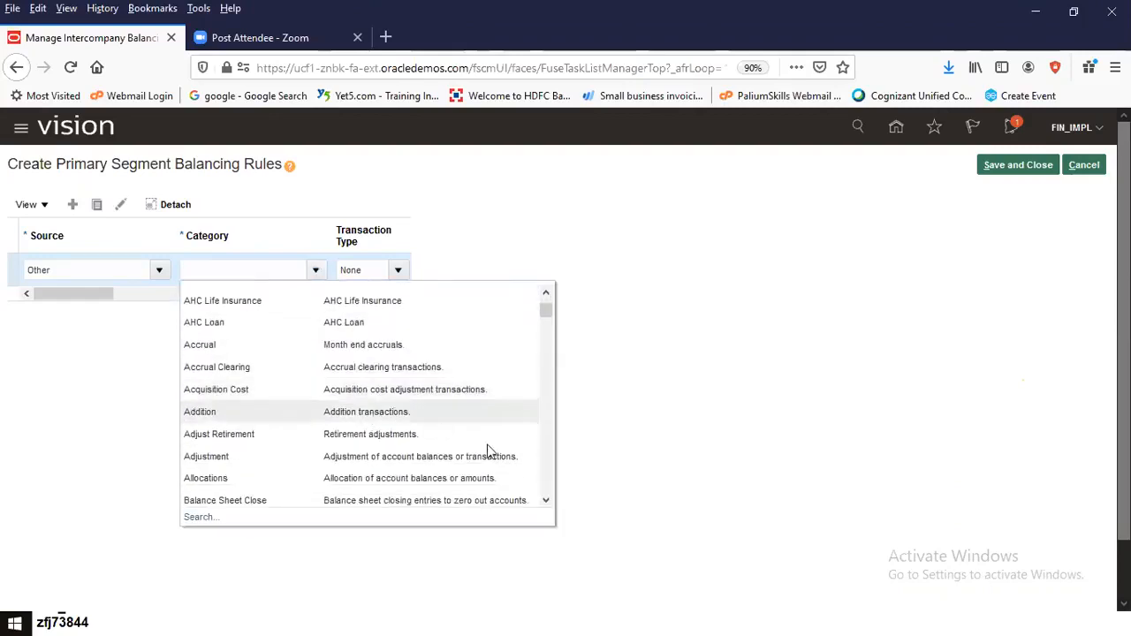
click(546, 454)
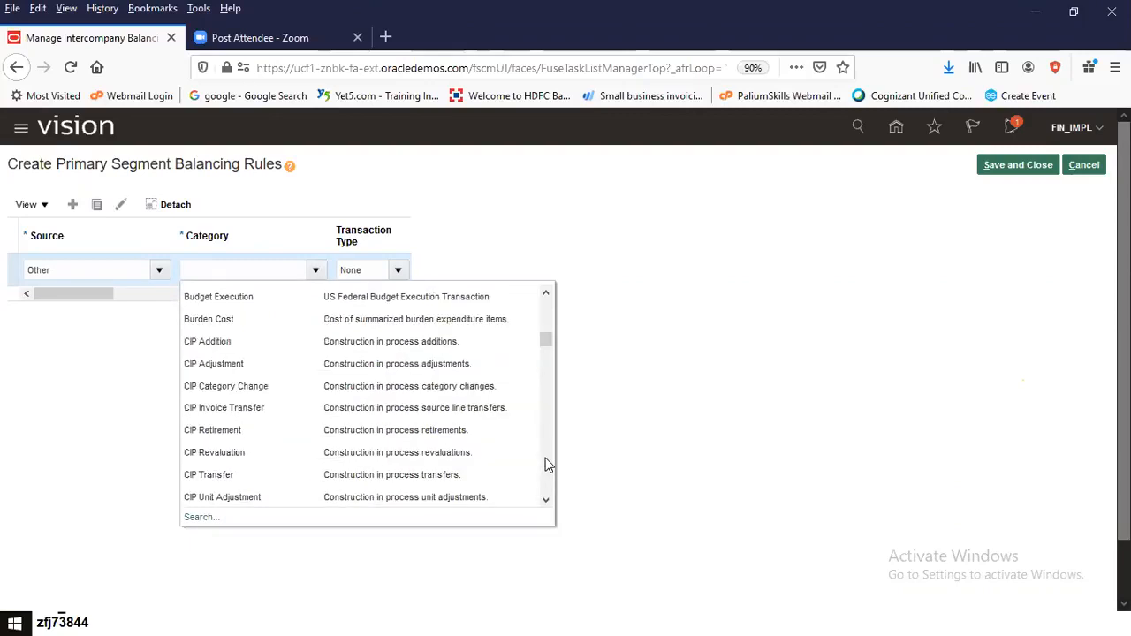
click(547, 465)
click(545, 465)
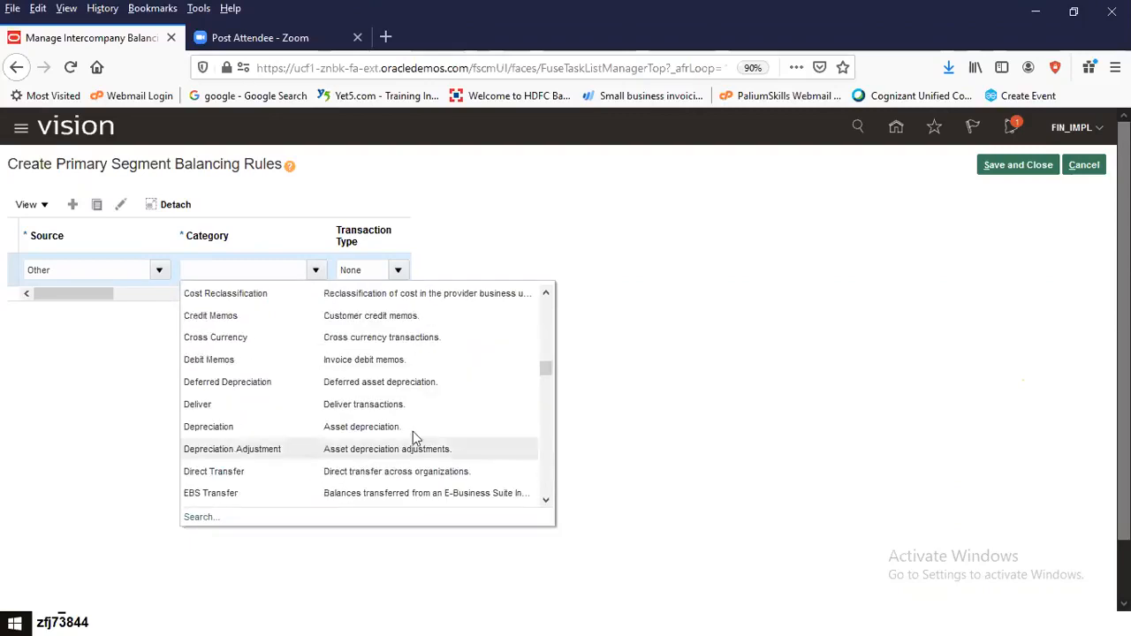
click(548, 460)
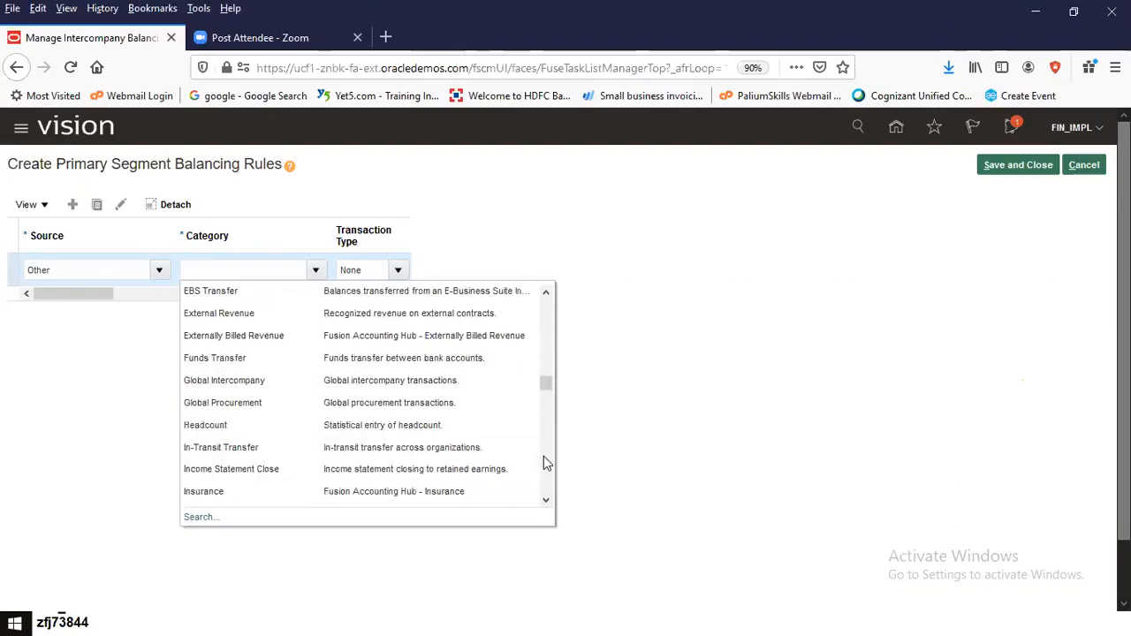
click(545, 463)
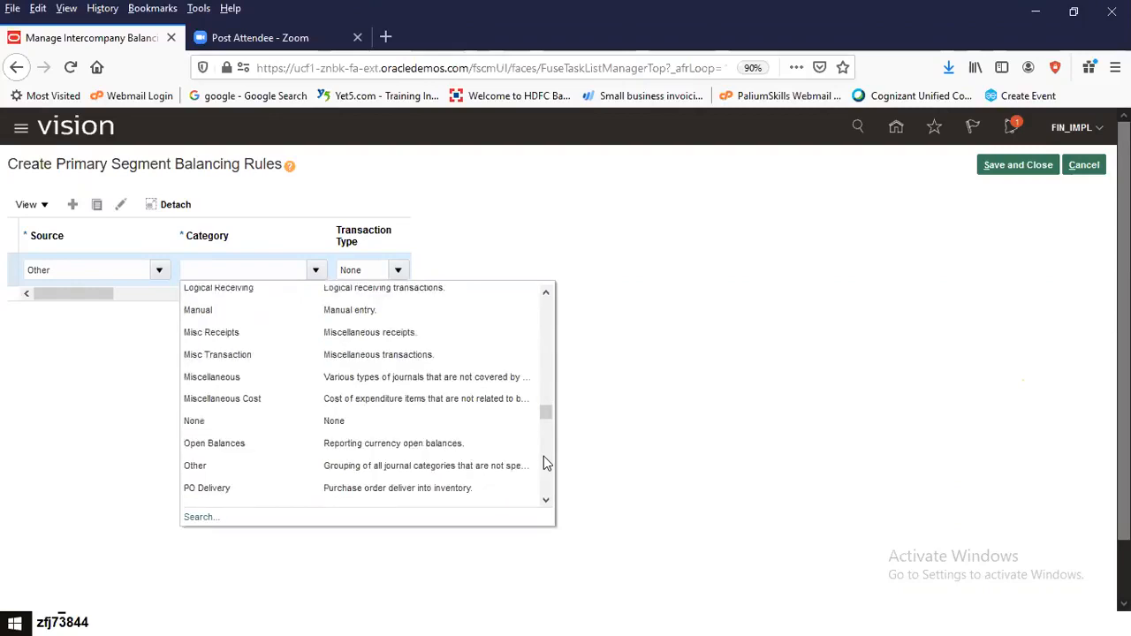
click(377, 465)
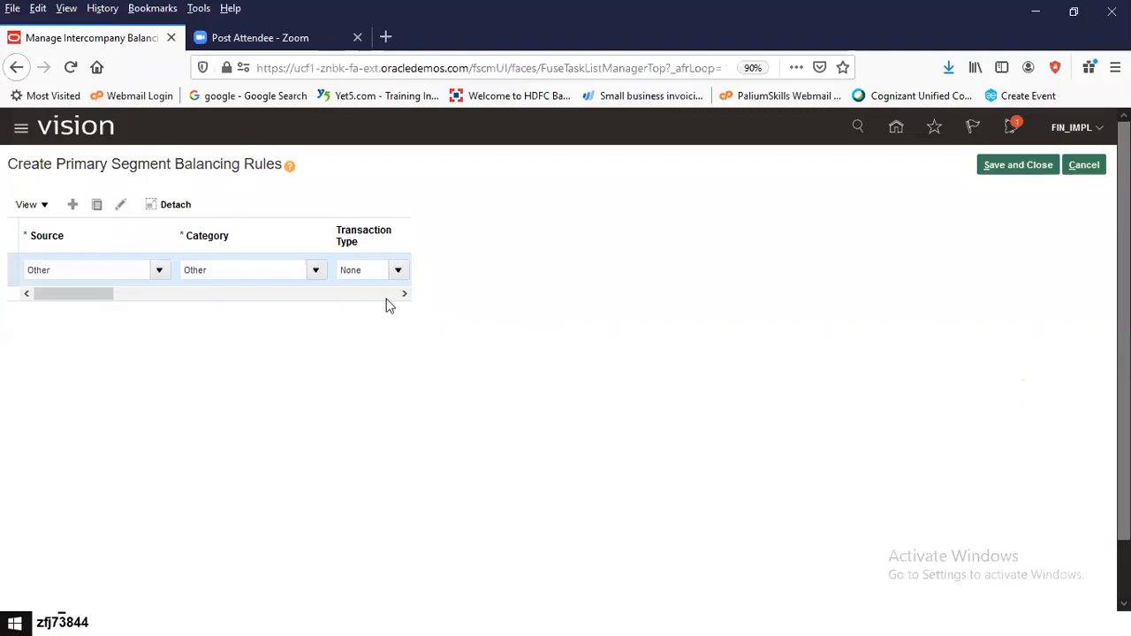
Set the balancing rule's From Ledger to US Primary Ledger
click(404, 295)
click(404, 295)
click(405, 295)
click(403, 295)
click(404, 295)
click(403, 296)
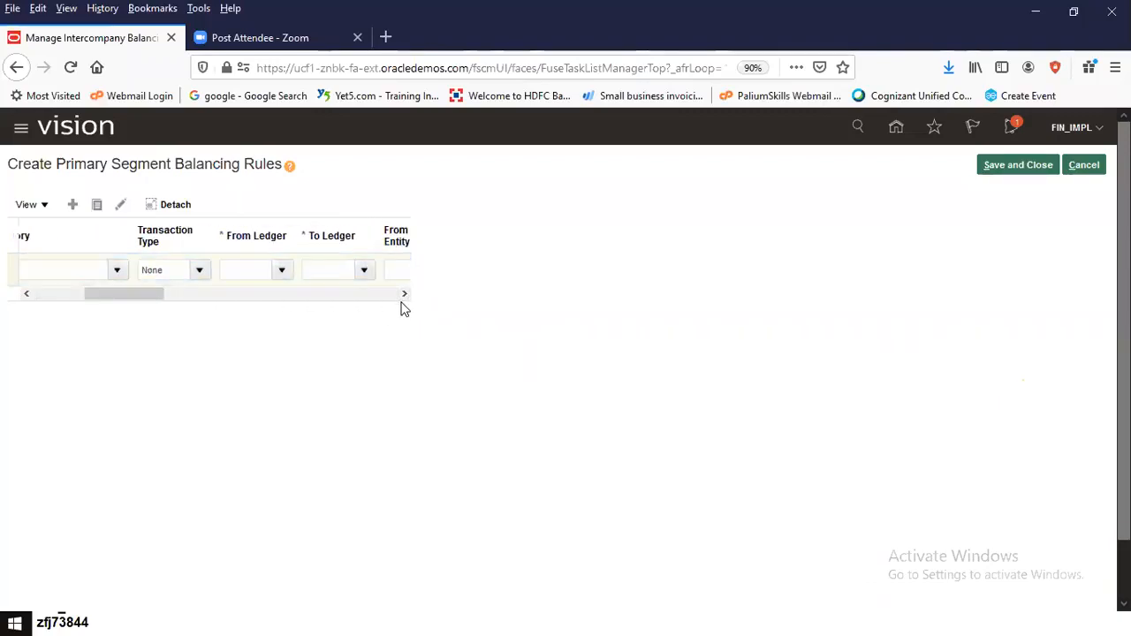
click(404, 295)
click(404, 295)
click(404, 295)
click(404, 295)
click(404, 295)
click(403, 295)
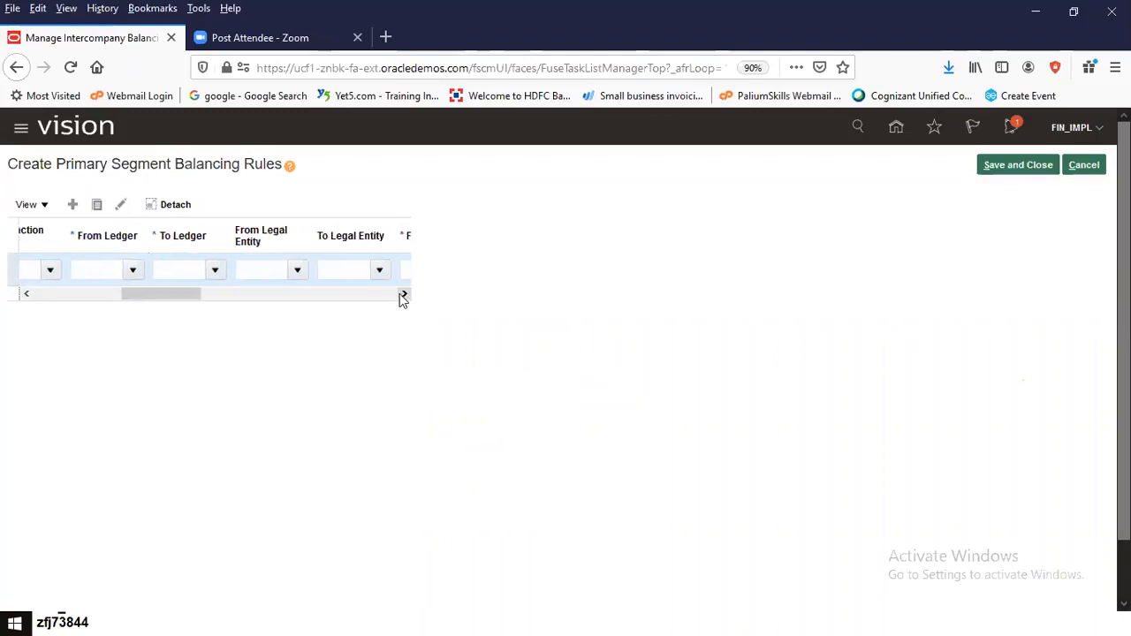
click(404, 295)
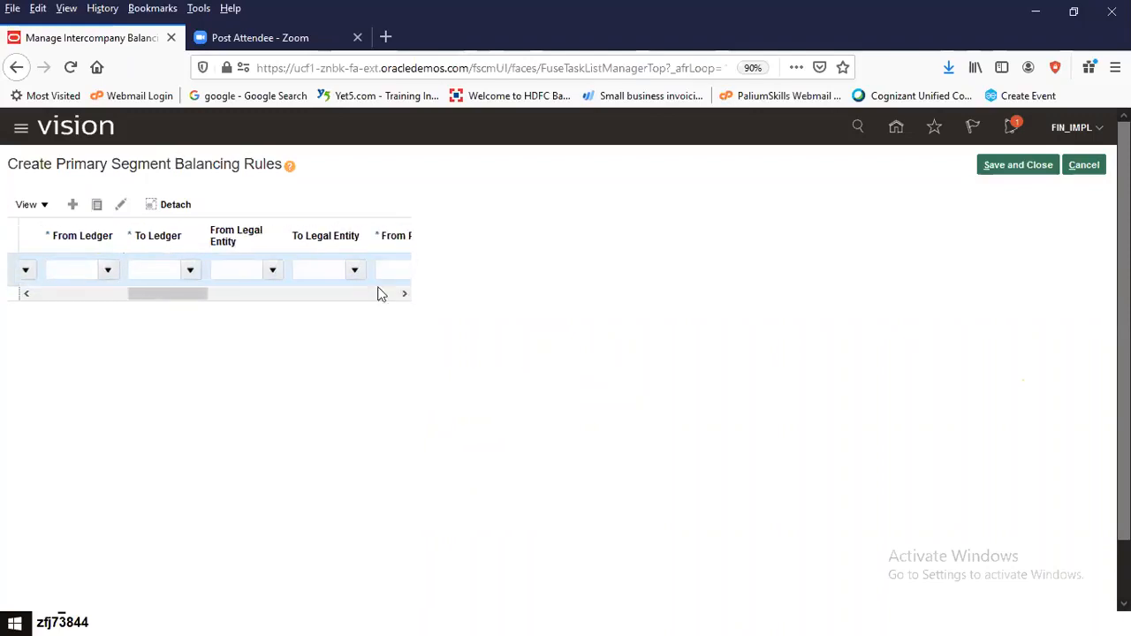
click(106, 270)
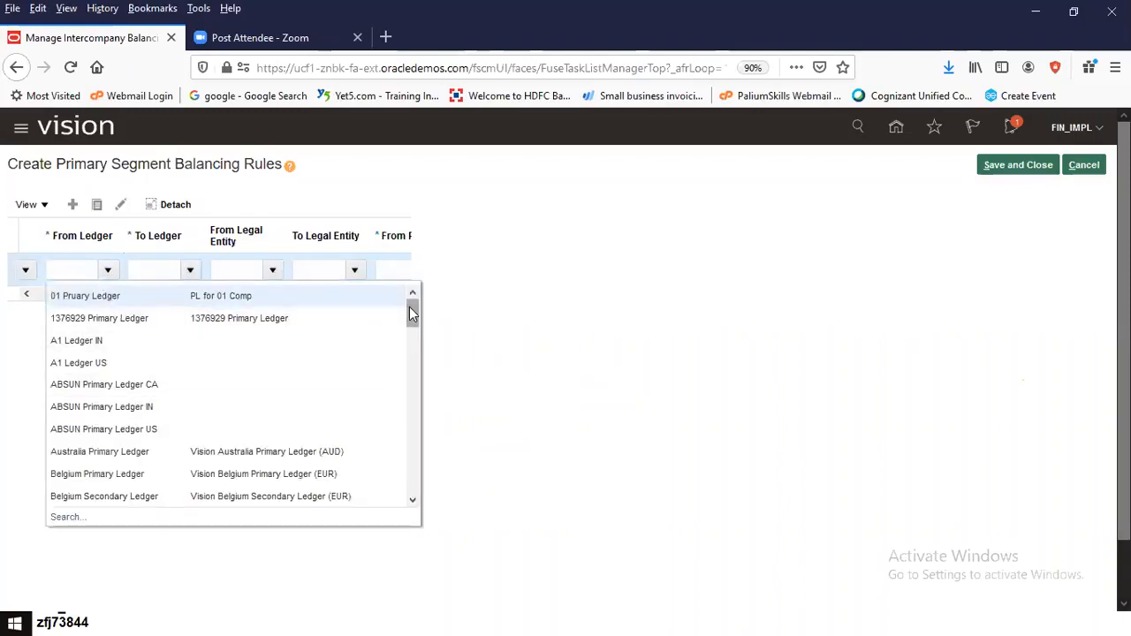
scroll(412, 360, down, 2)
scroll(413, 360, down, 5)
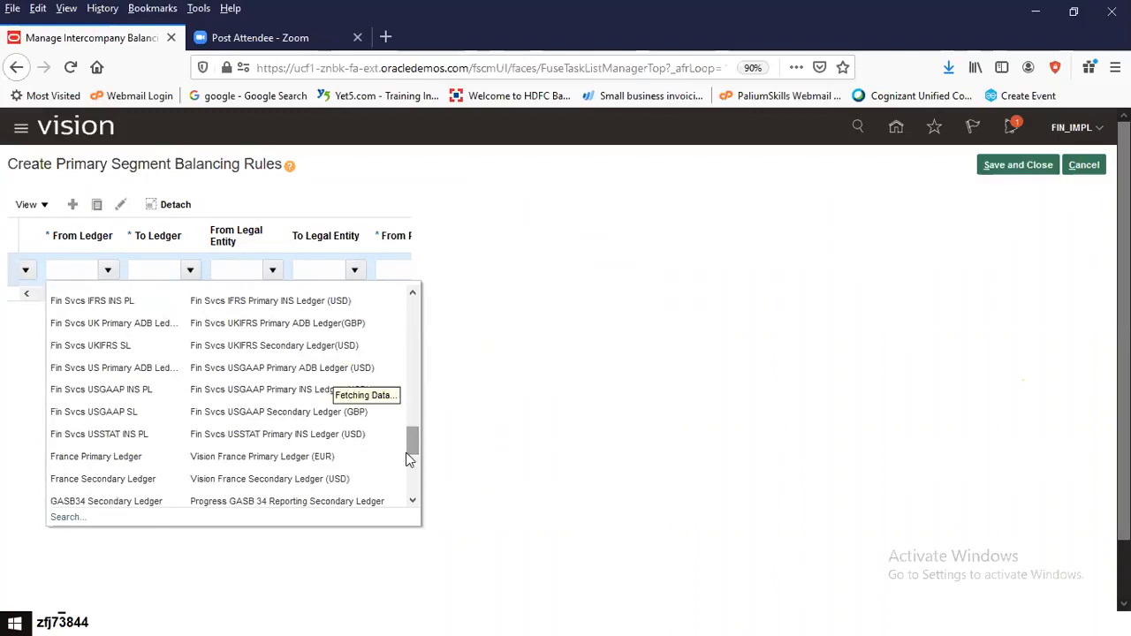
scroll(409, 477, down, 5)
scroll(413, 477, down, 3)
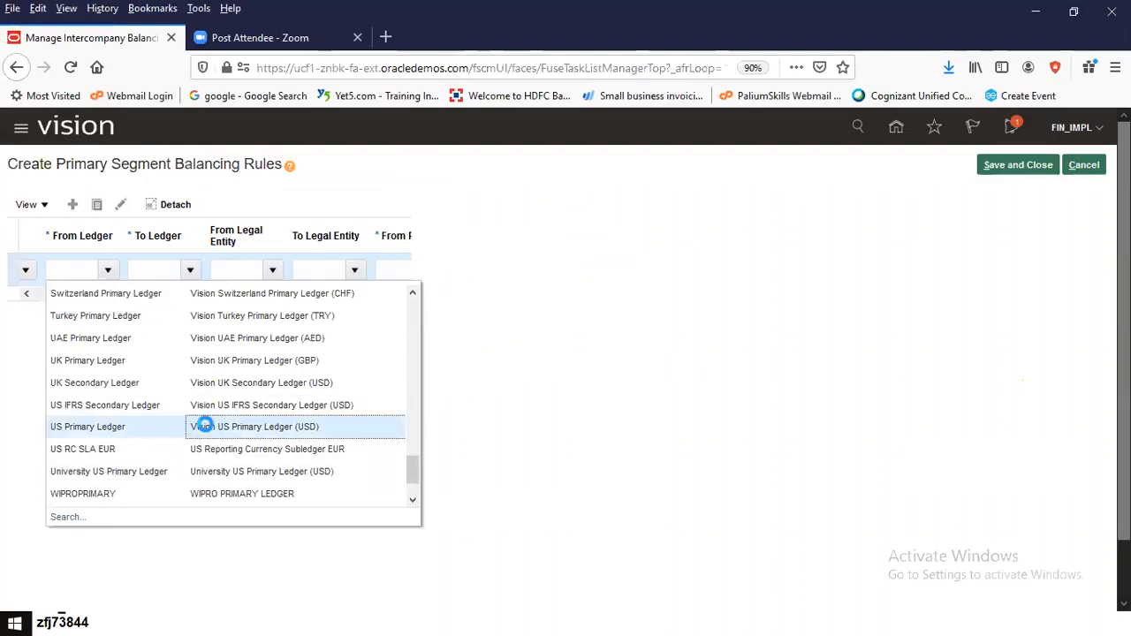
click(205, 426)
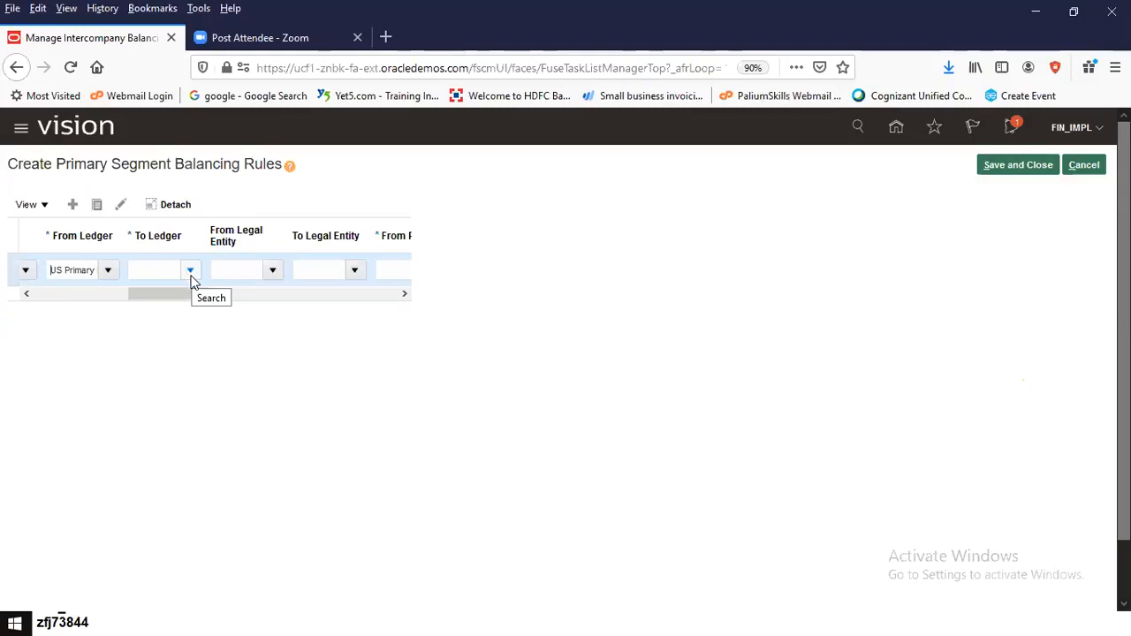
Set the rule's To Ledger to US Primary Ledger and its From Legal Entity to US1 Legal Entity
click(191, 274)
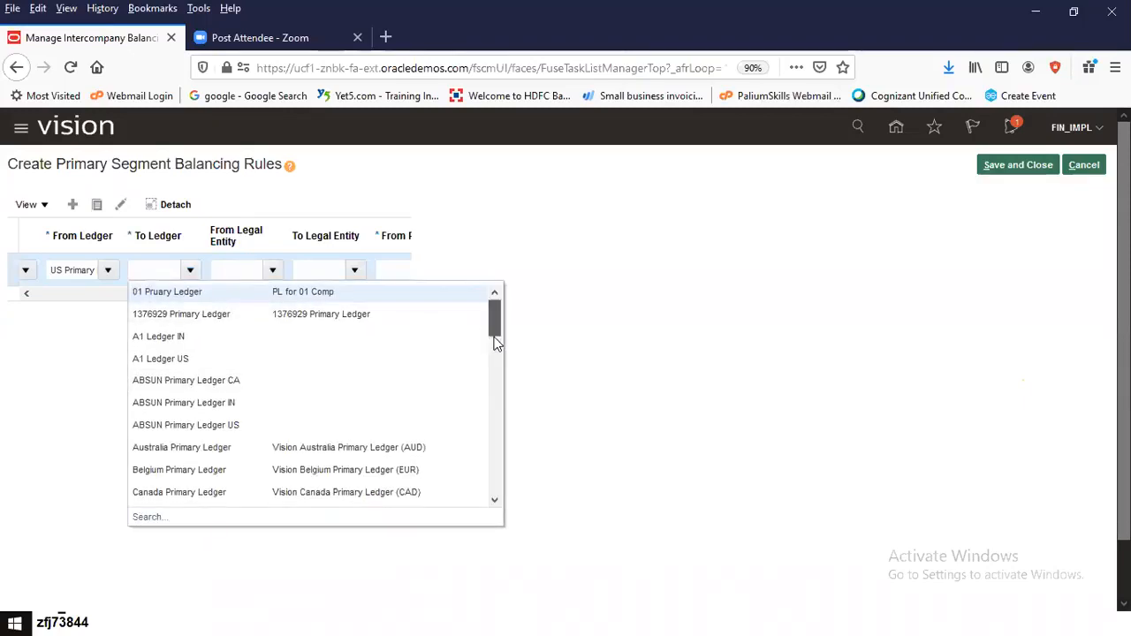
drag(498, 320, 495, 492)
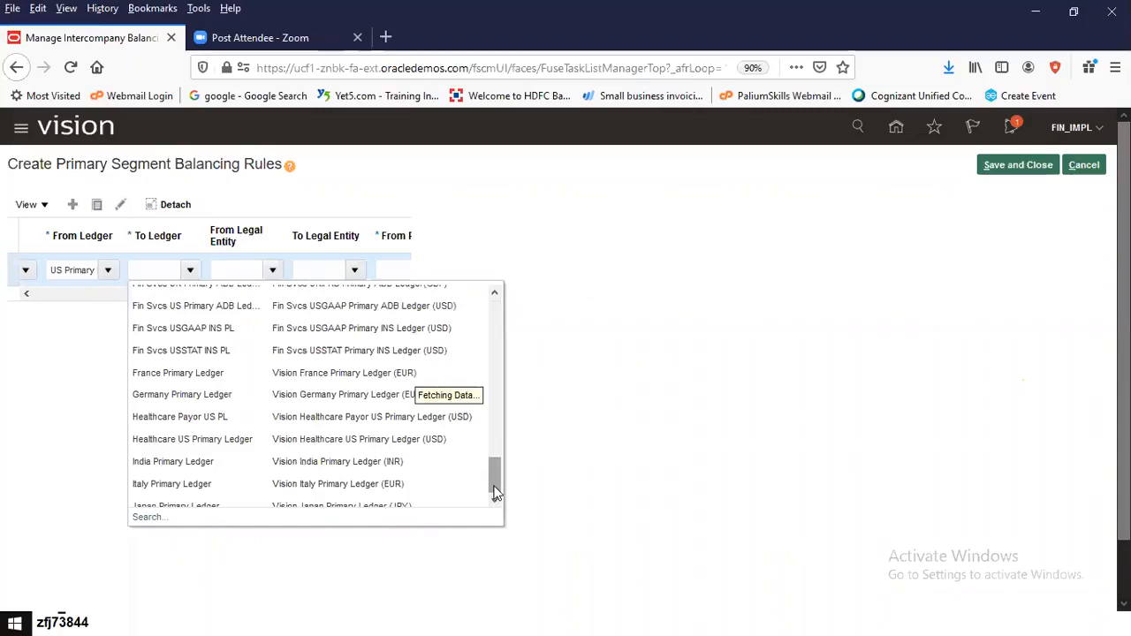
click(265, 386)
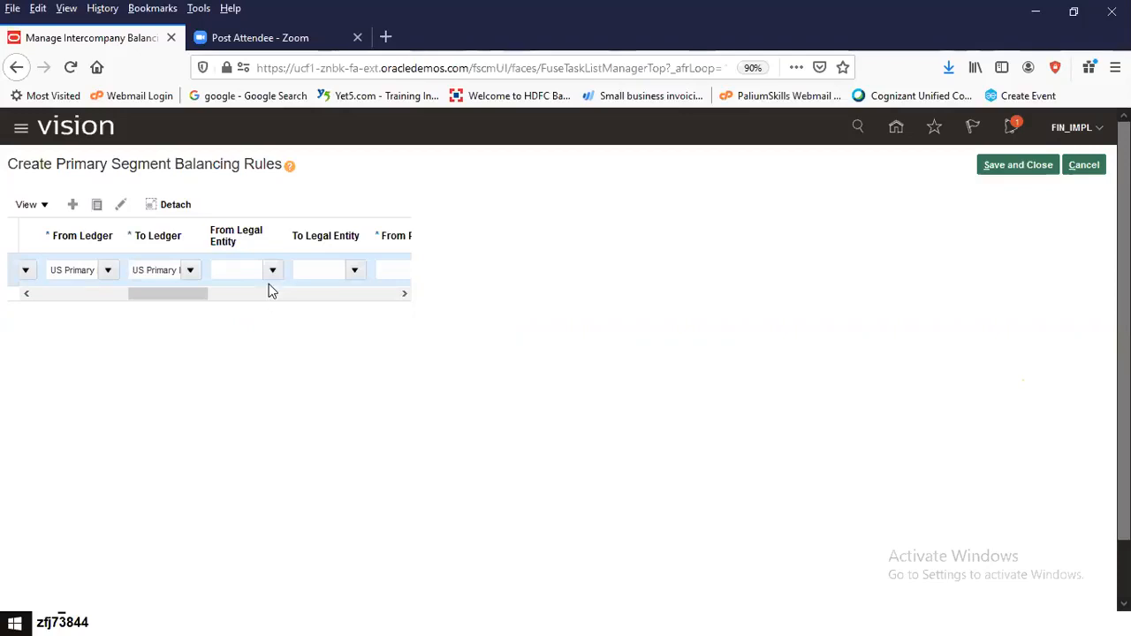
click(271, 270)
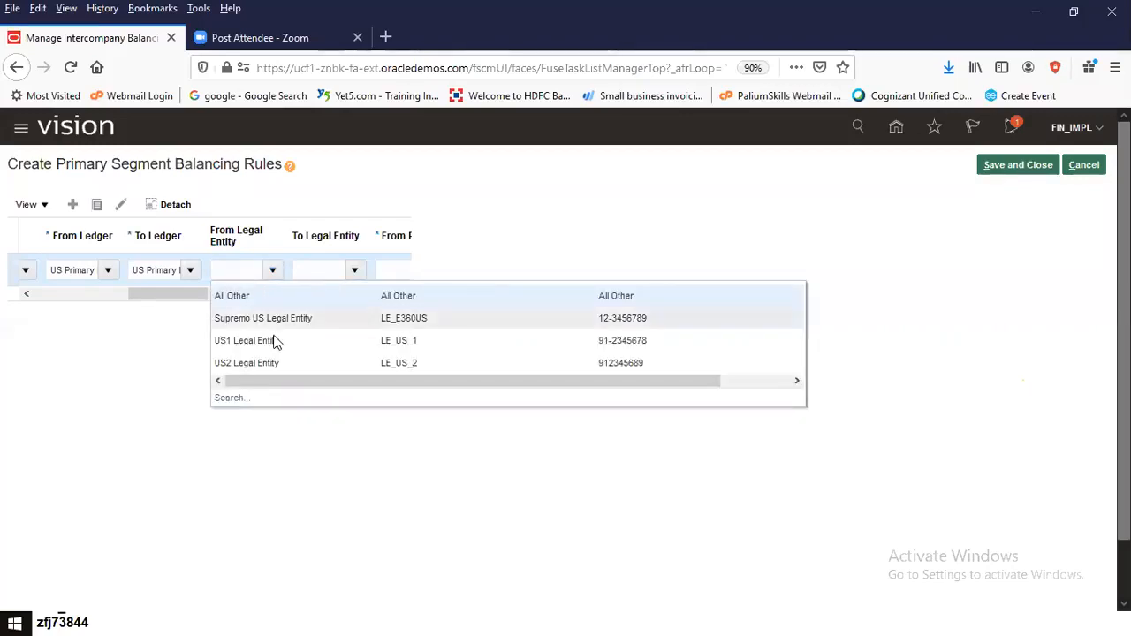
click(274, 340)
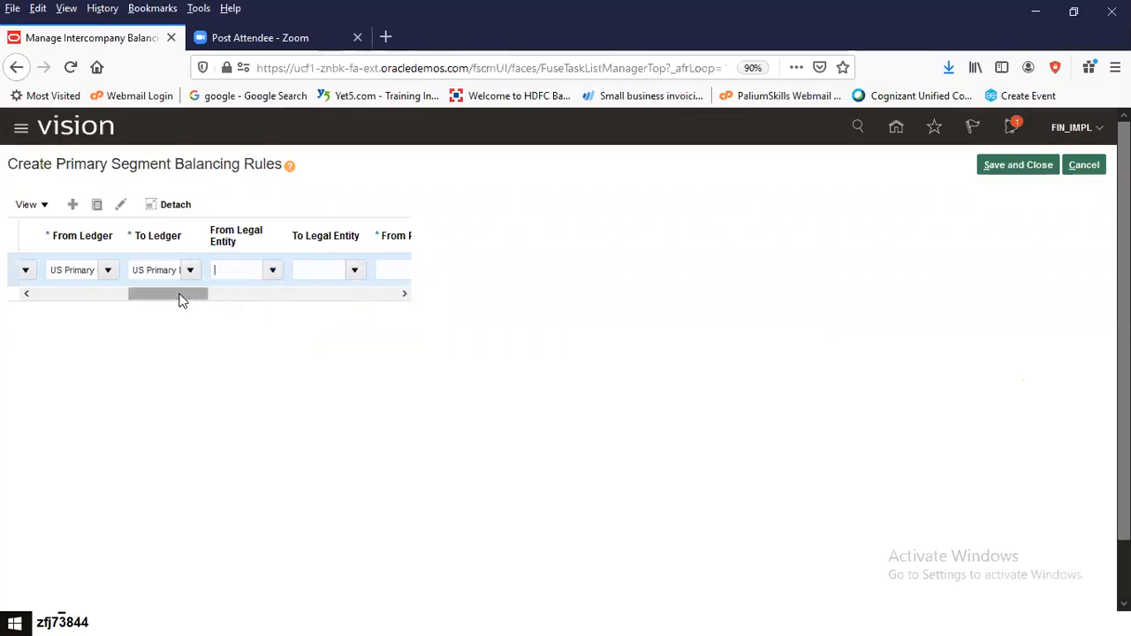
Set the rule's From Primary Segment Value to 101 and its To Primary Segment Value to All Other
drag(177, 298, 264, 318)
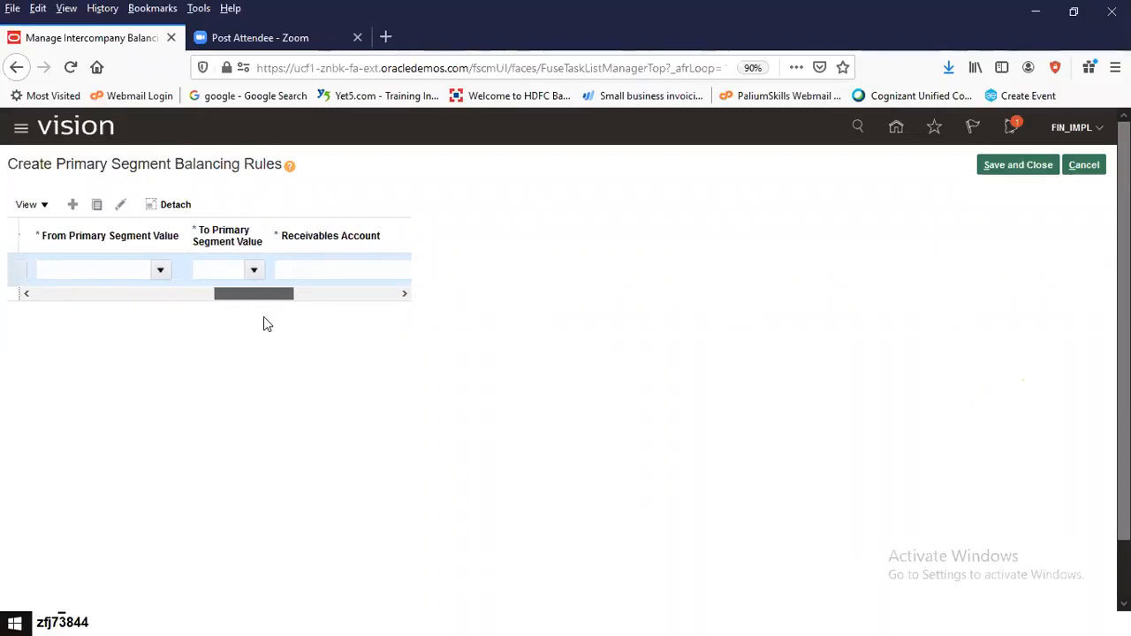
click(162, 272)
click(149, 293)
click(254, 271)
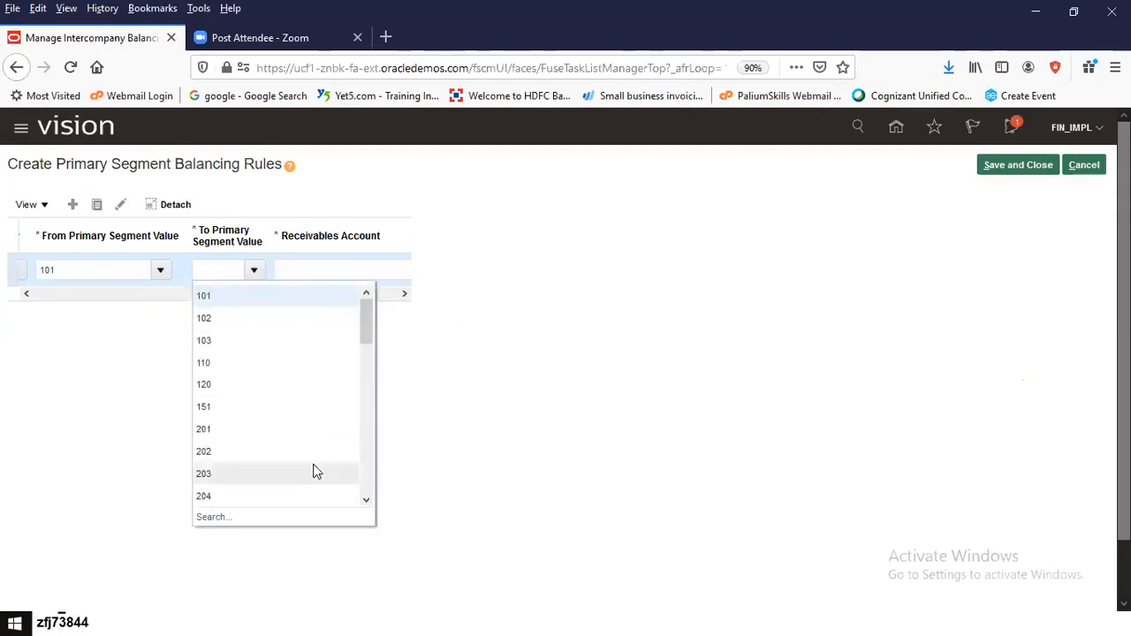
click(466, 411)
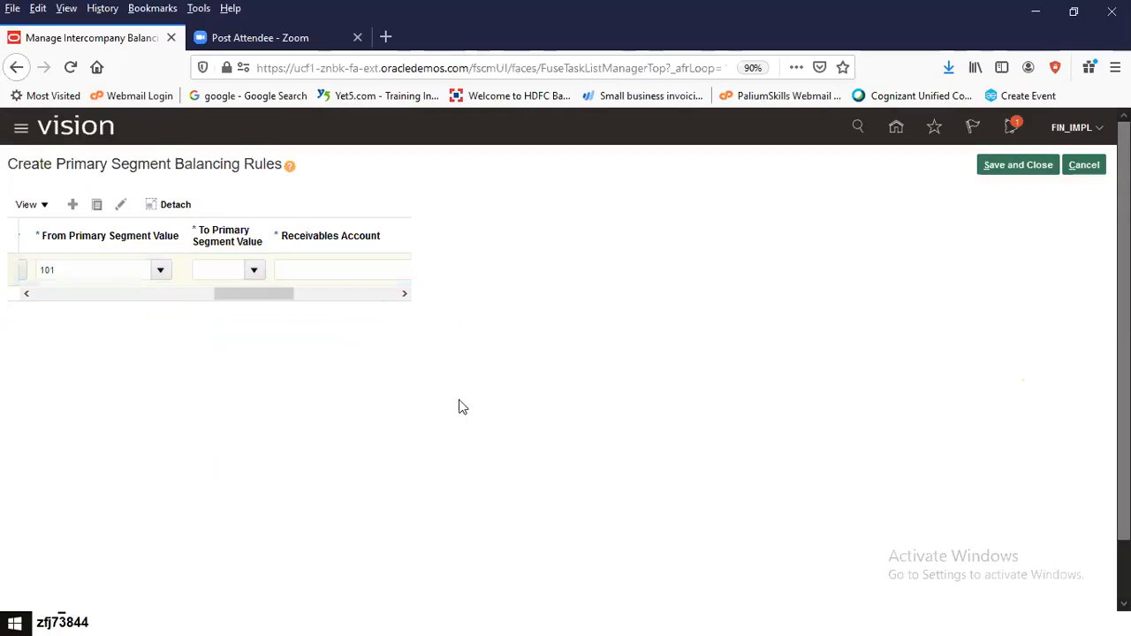
click(253, 271)
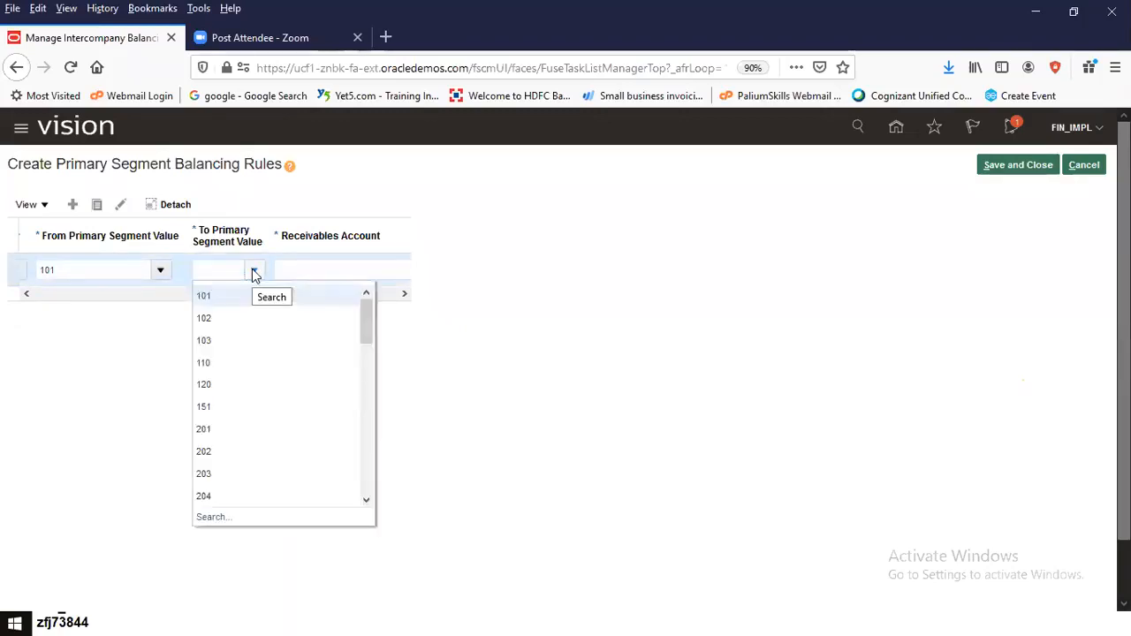
drag(369, 326, 357, 475)
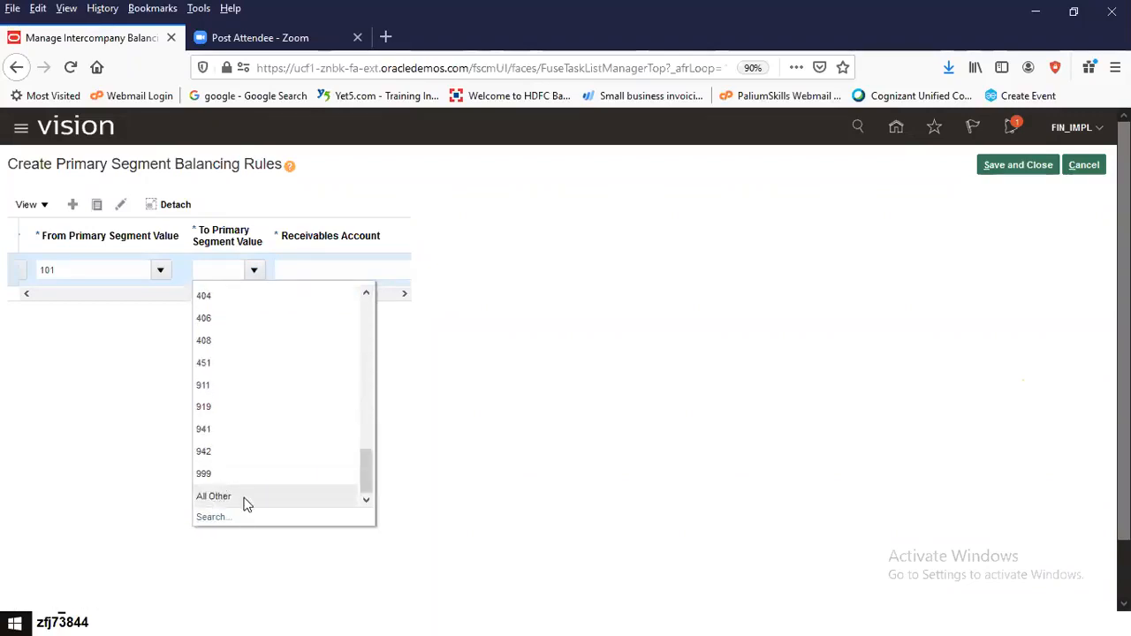
click(236, 491)
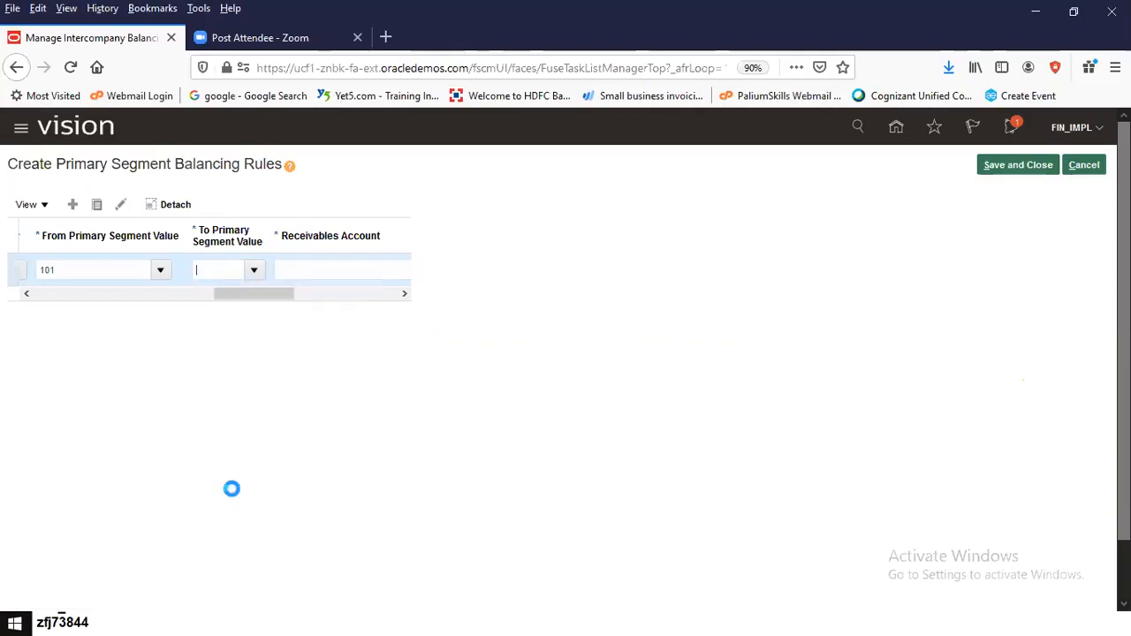
Open the segment selection for the rule's Receivables Account
drag(253, 306, 306, 305)
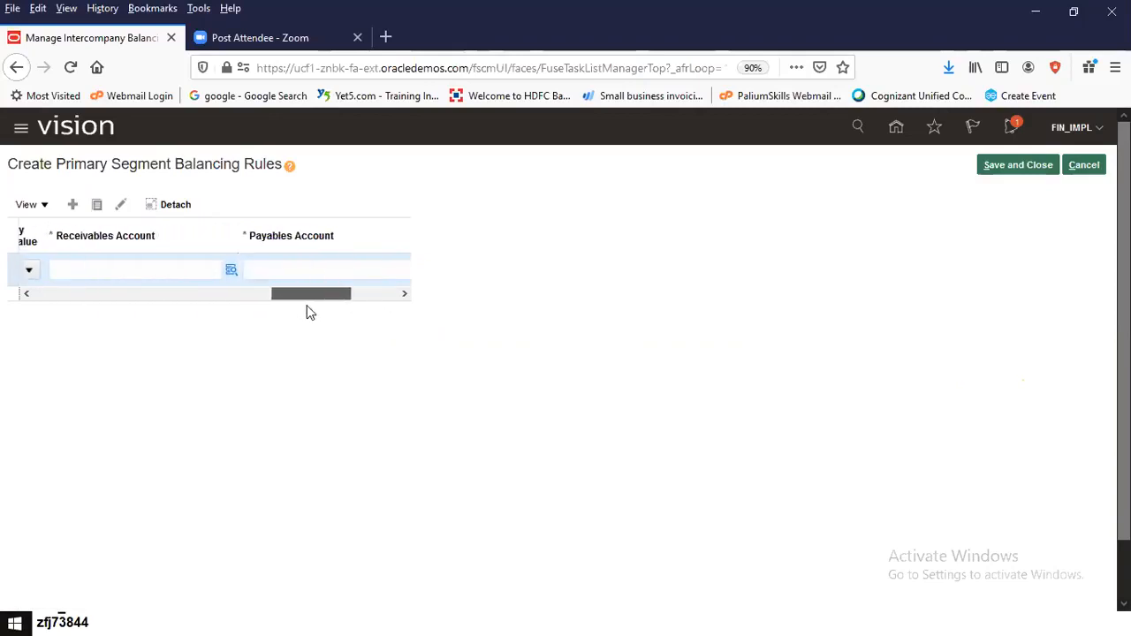
click(231, 269)
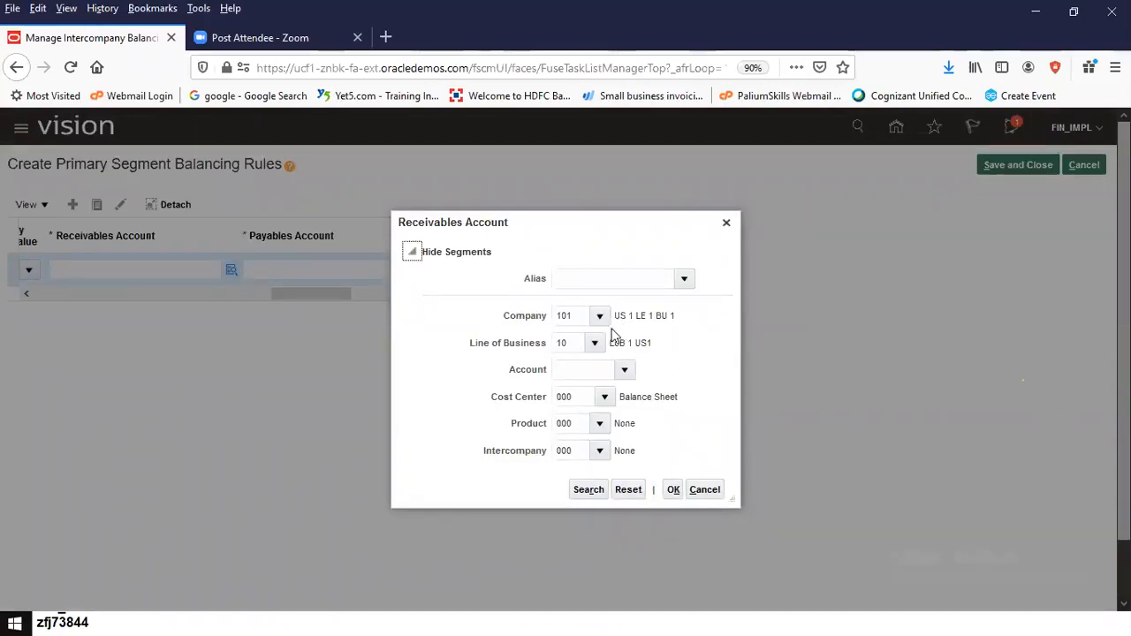
Try 12300 as the Account segment of the receivables account and clear the entry
click(578, 369)
text(123)
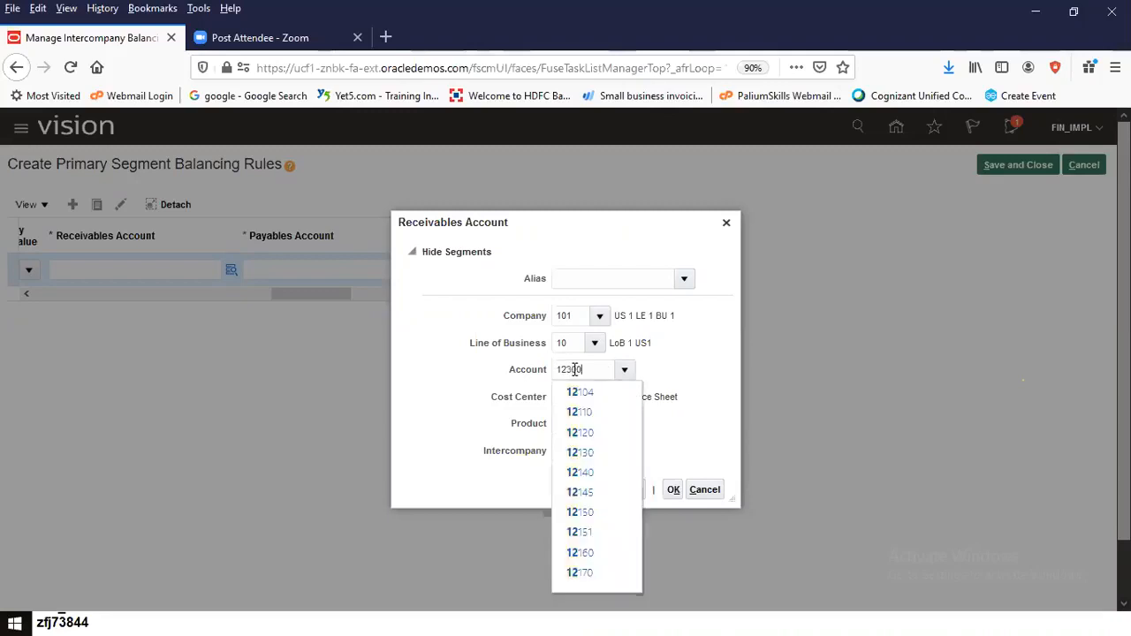
text(0)
click(581, 393)
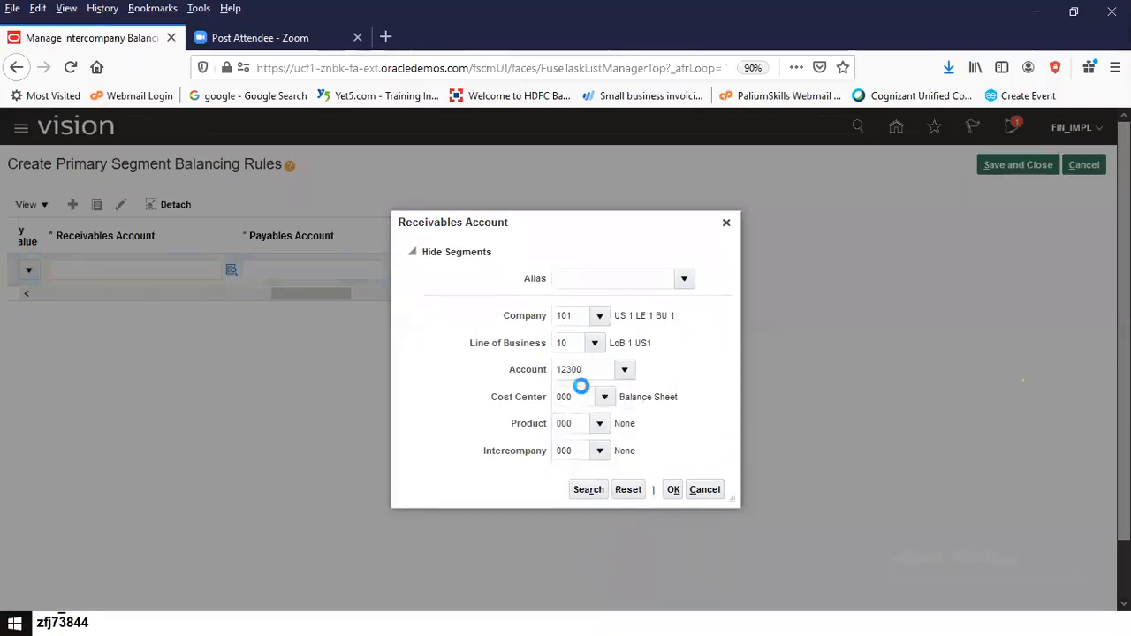
click(673, 492)
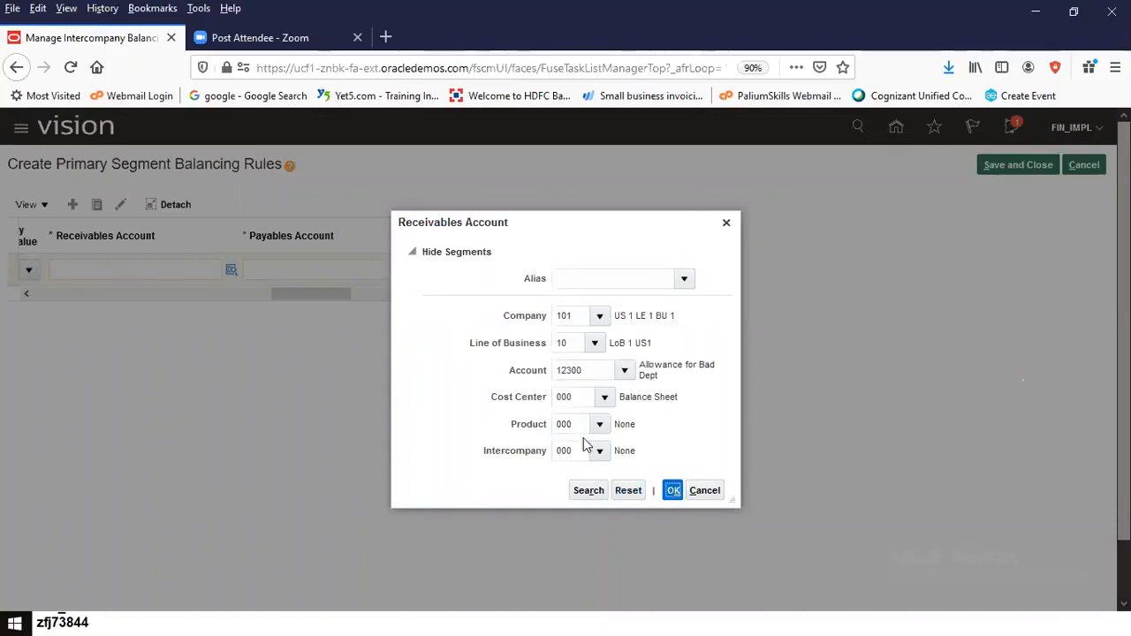
click(600, 370)
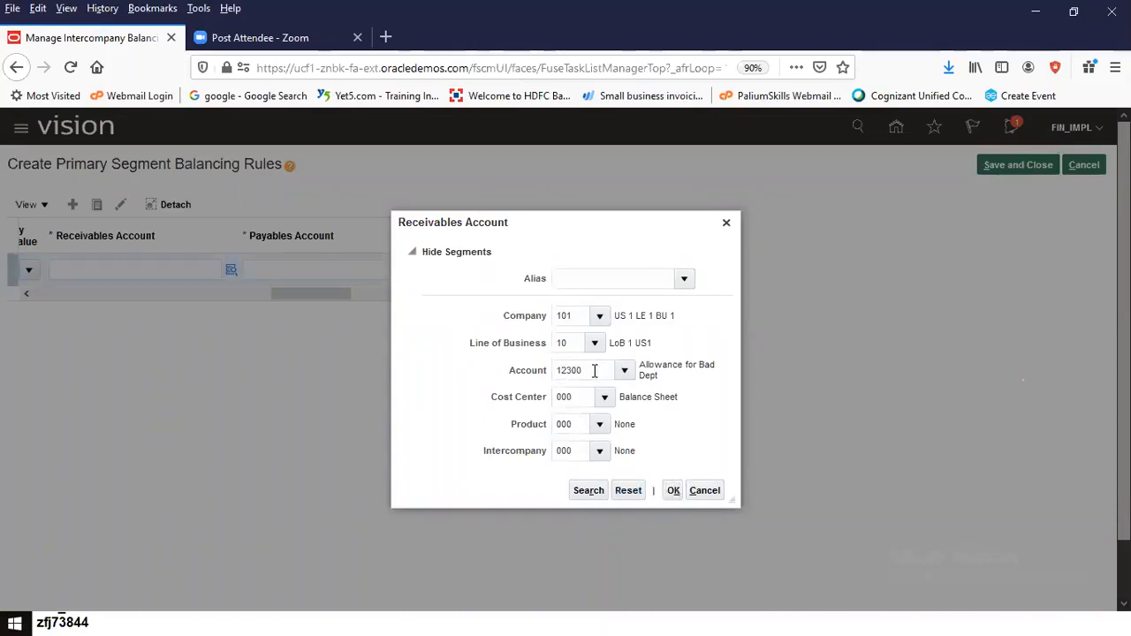
key(BackSpace)
key(BackSpace)
key(BackSpace)
key(BackSpace)
key(BackSpace)
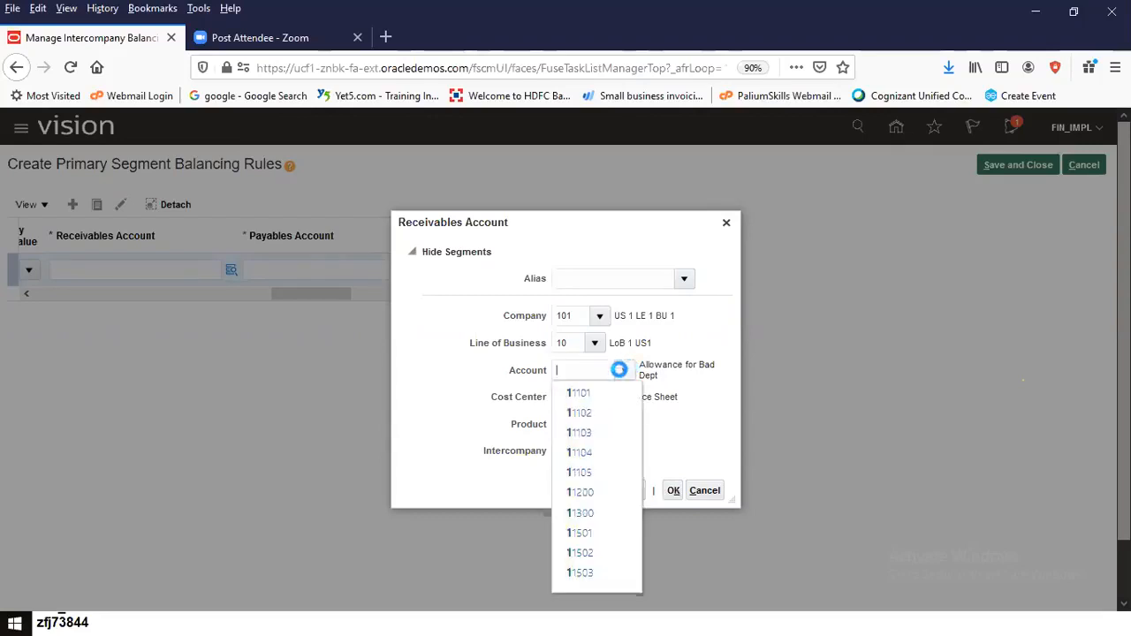
Find the natural account by the description I/C and use 18100, I/C Receivable, in the receivables account combination
click(623, 371)
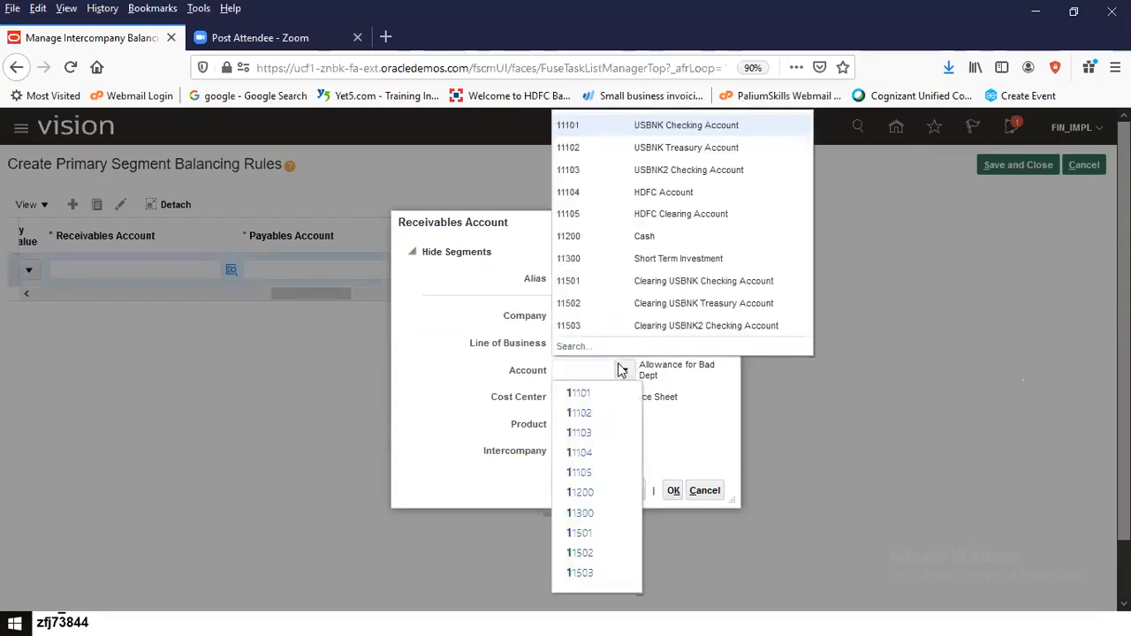
click(570, 346)
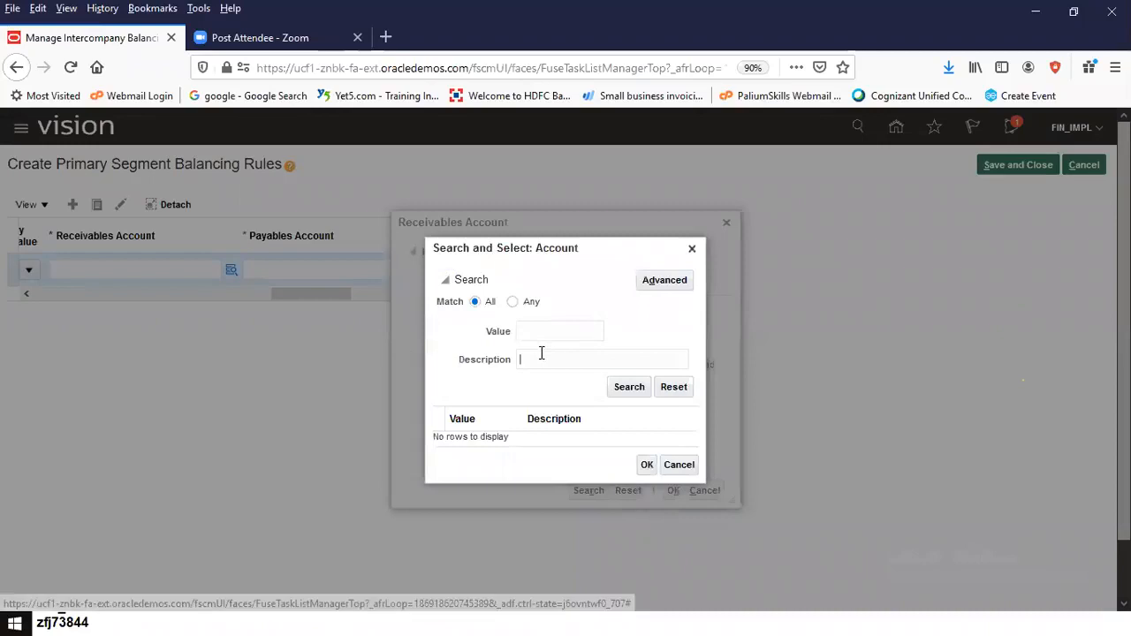
click(533, 355)
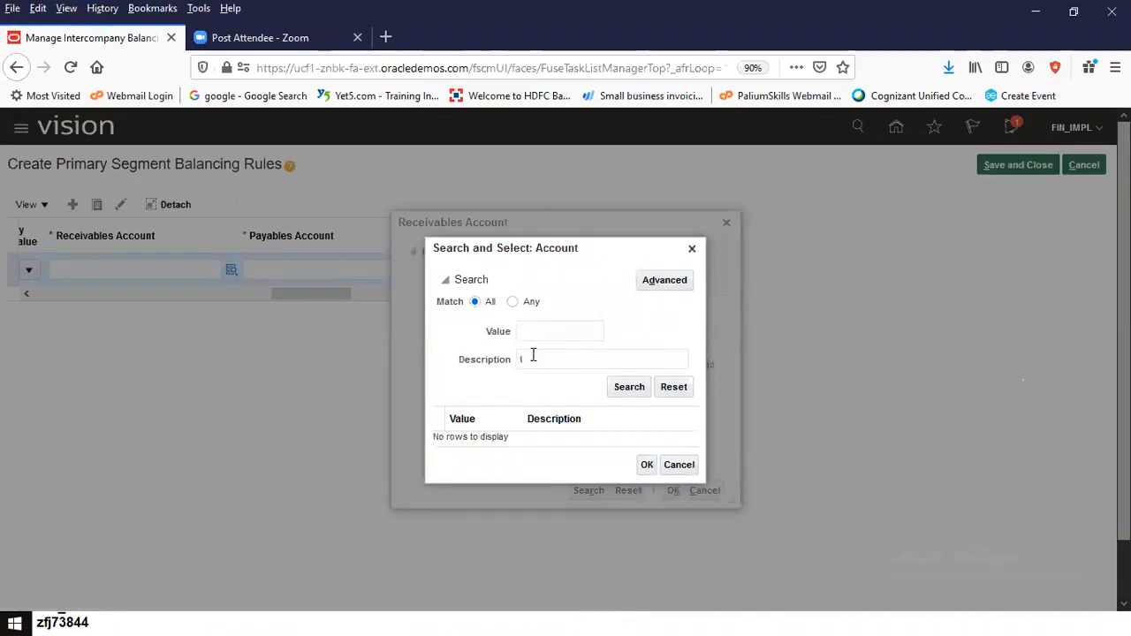
text(I/C)
click(618, 388)
click(608, 392)
click(642, 520)
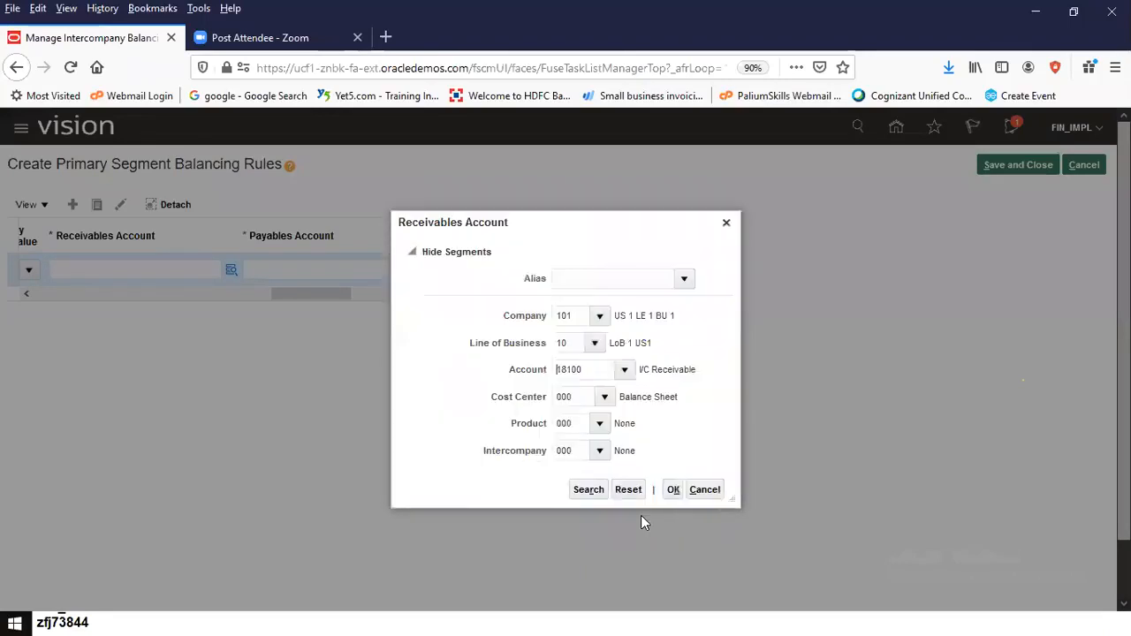
click(673, 493)
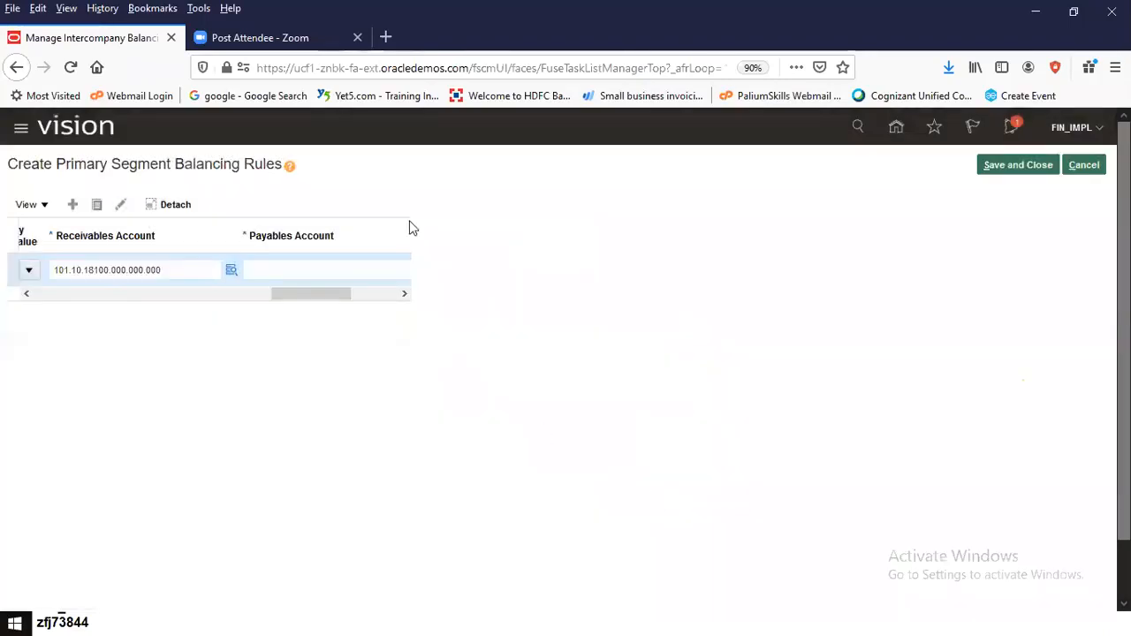
Find the natural account by the description I/C and use 29100, I/C Payable, in the rule's payables account combination
drag(331, 301, 384, 315)
click(243, 270)
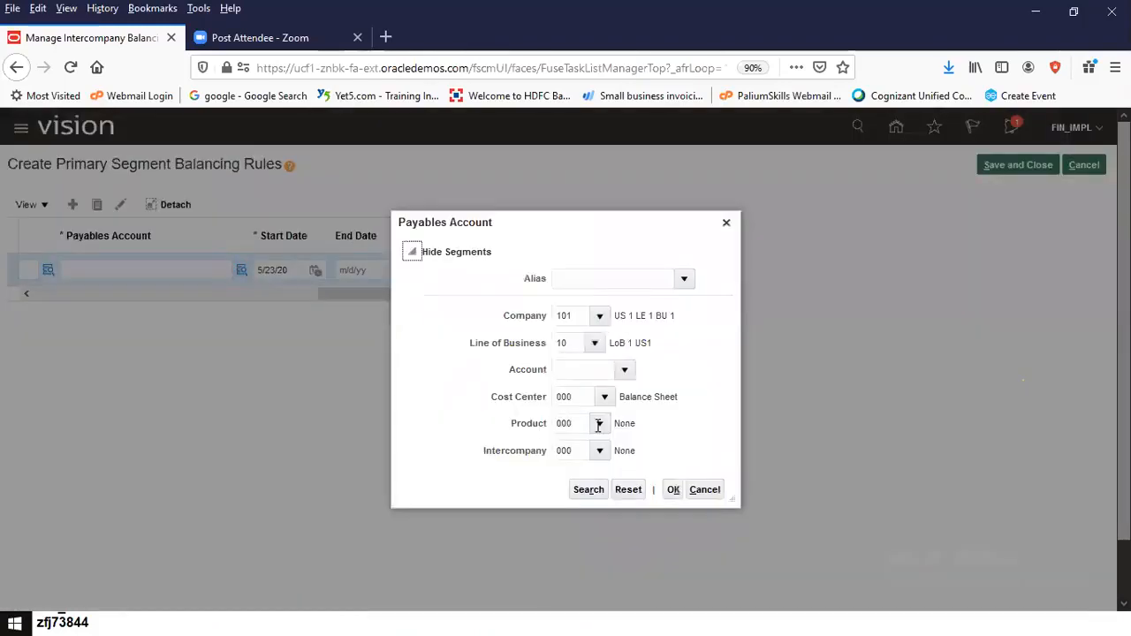
click(590, 370)
click(625, 370)
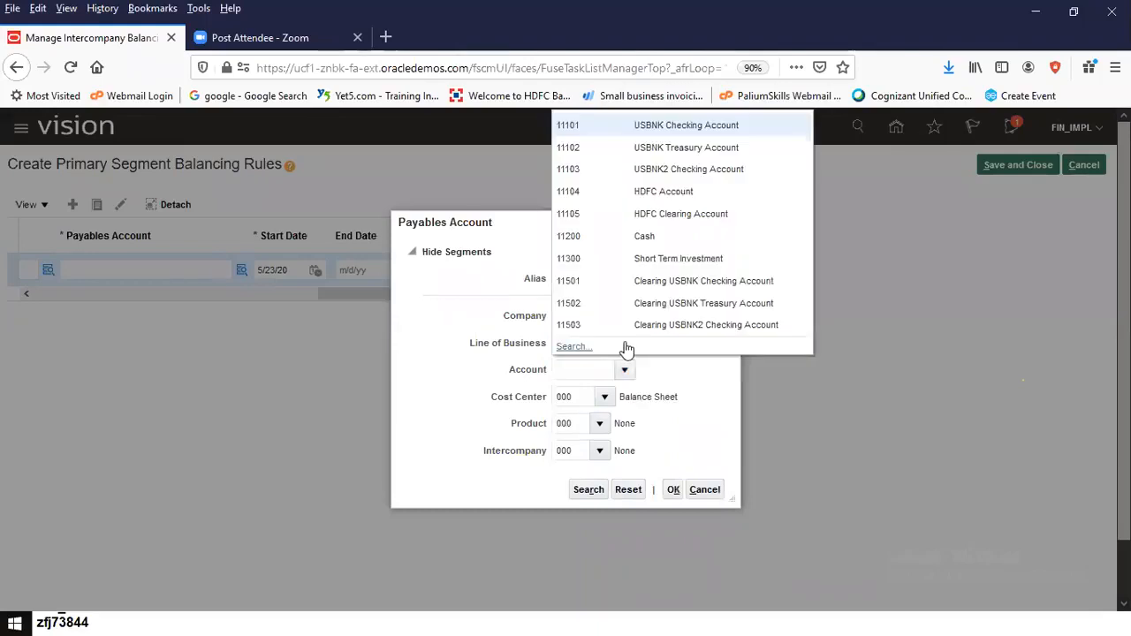
click(578, 345)
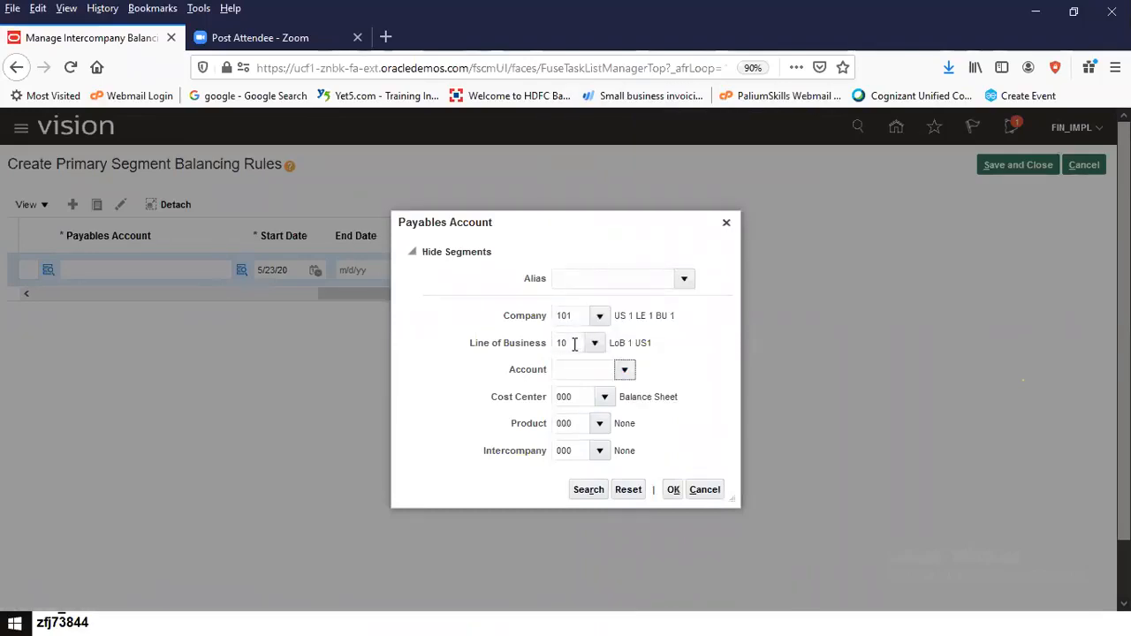
click(571, 359)
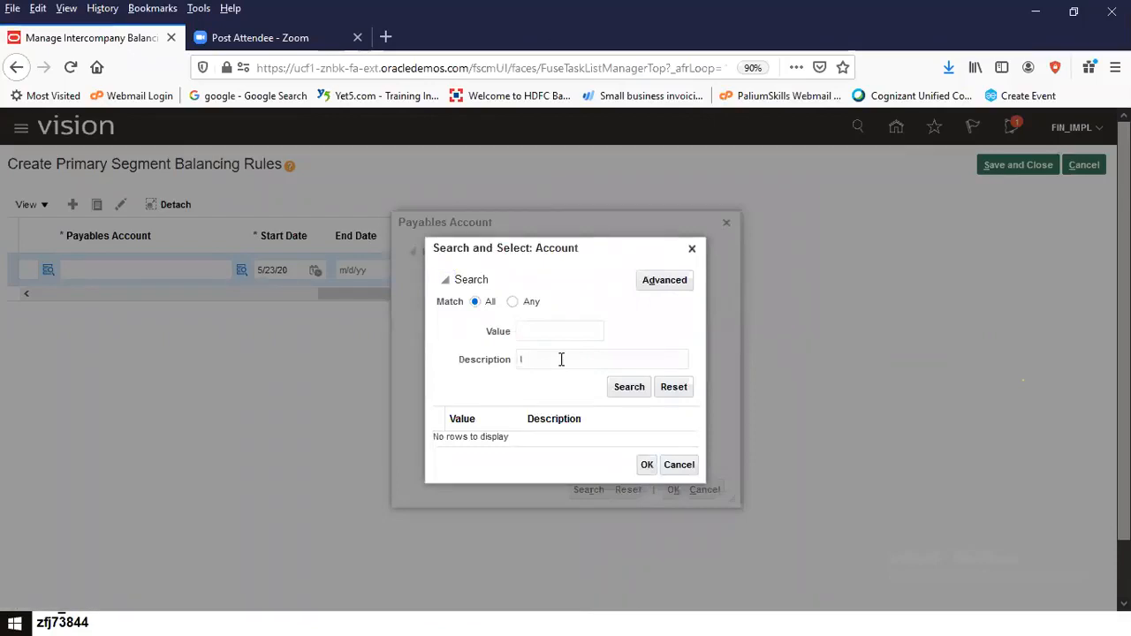
text(I/C)
click(625, 390)
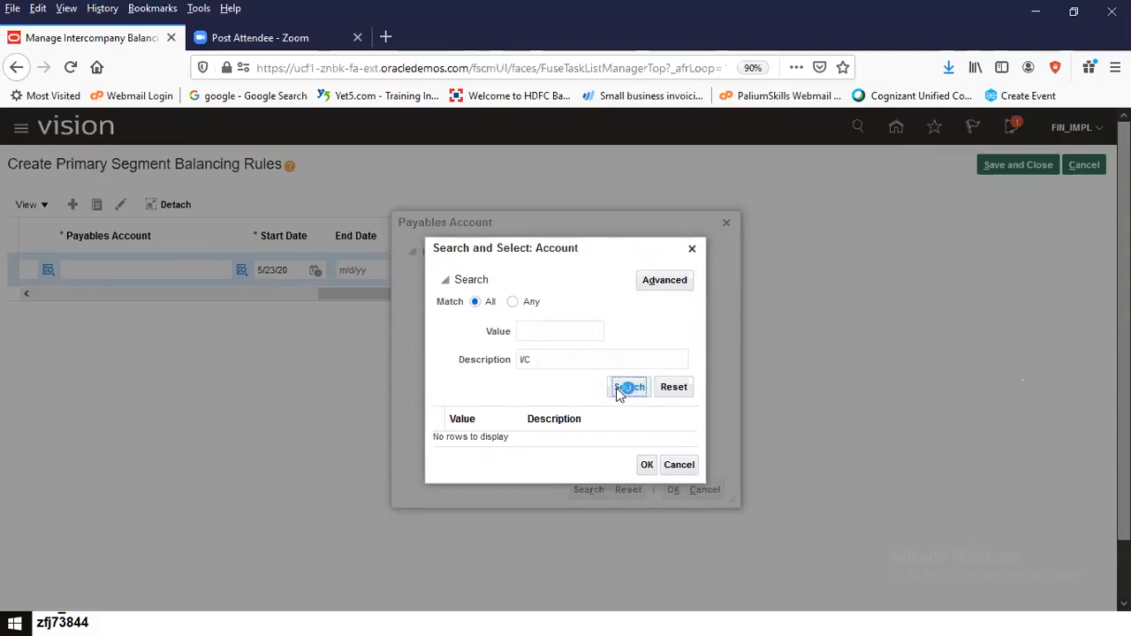
click(581, 438)
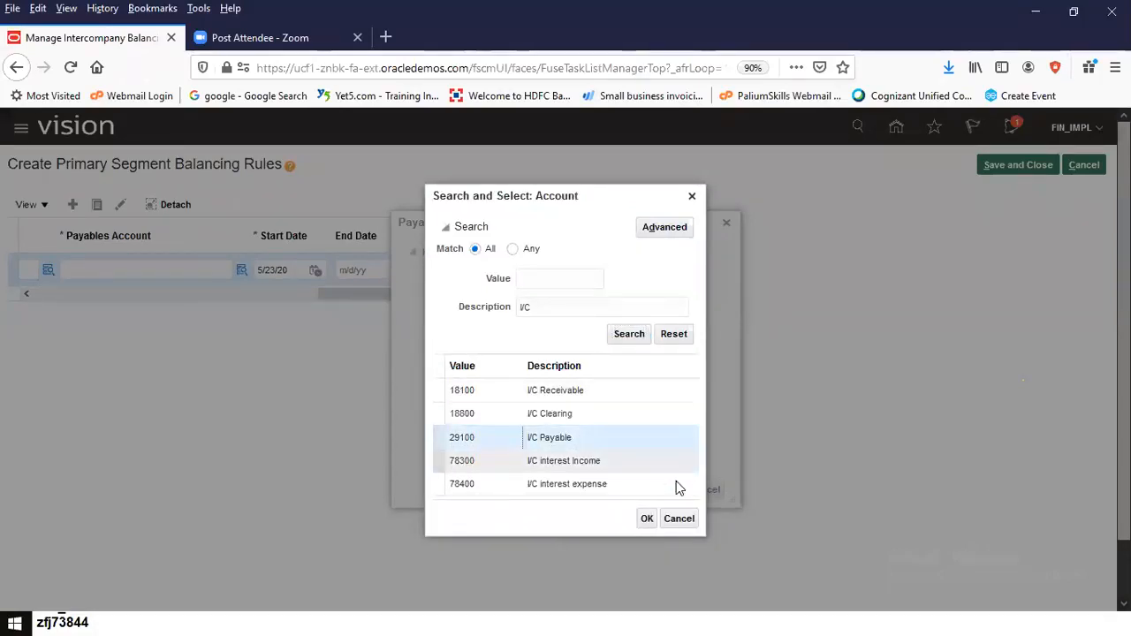
click(646, 520)
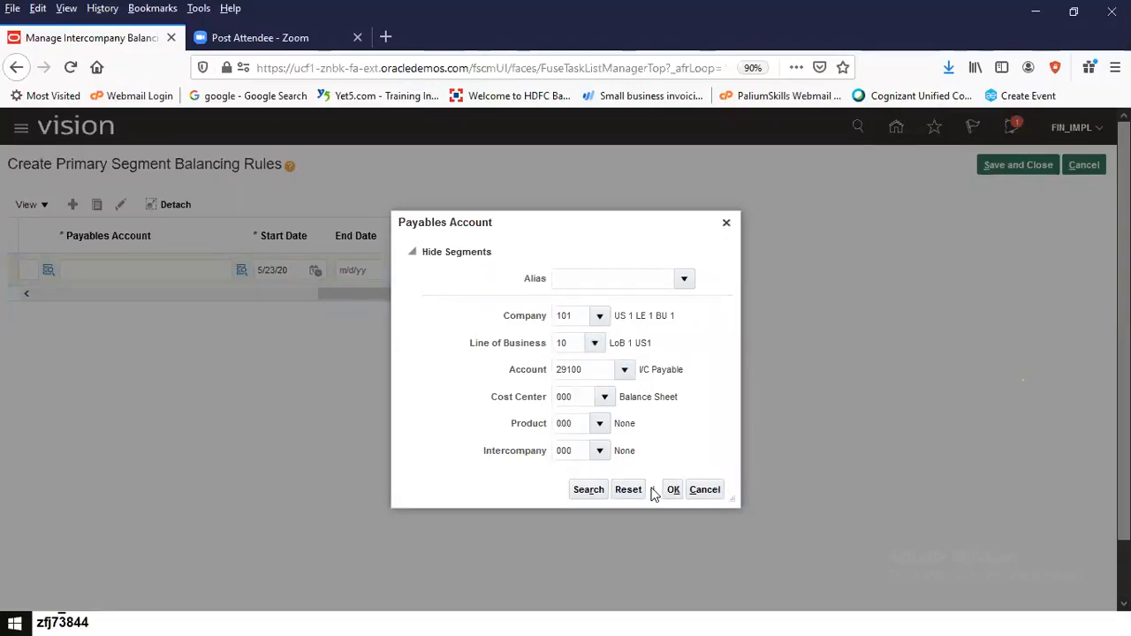
click(672, 497)
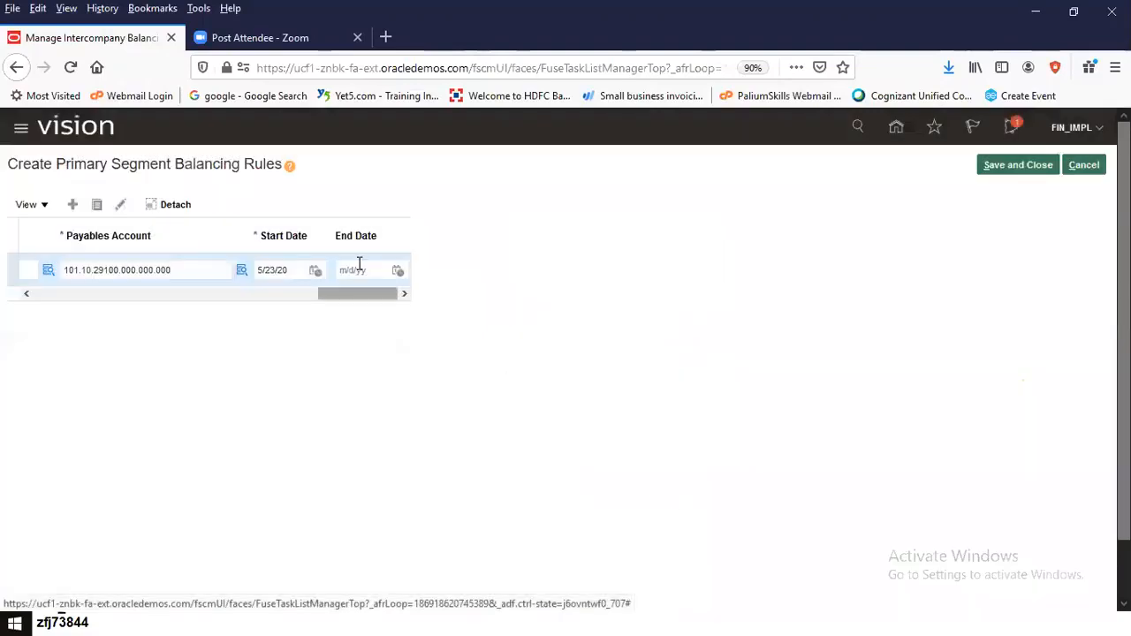
Set the balancing rule's Start Date to 1/1/20 and save and close the rule
click(276, 274)
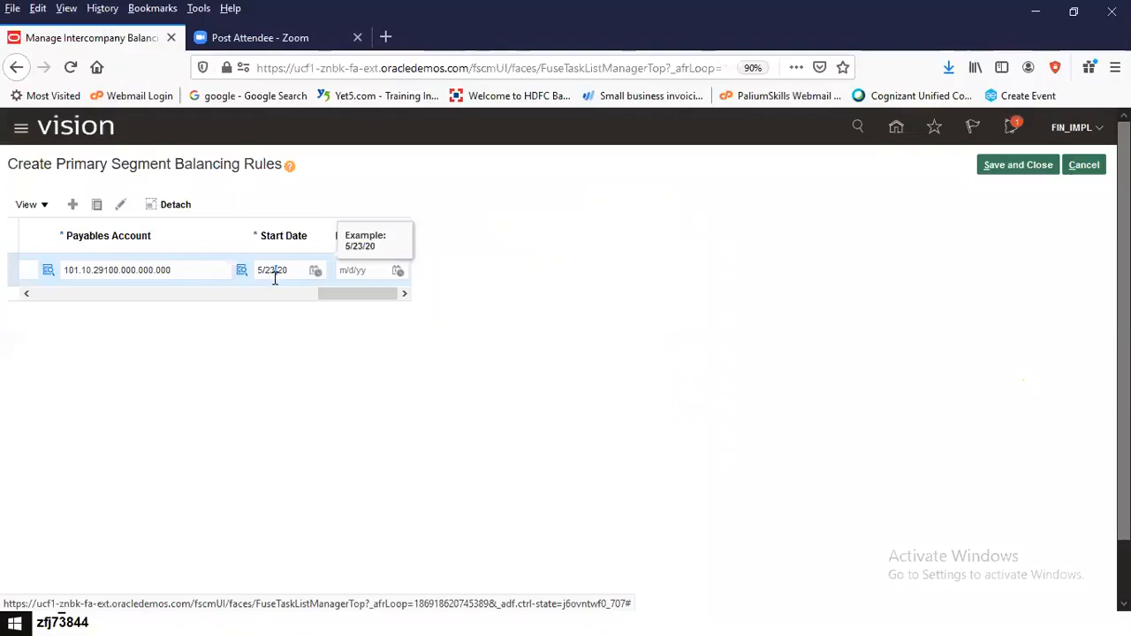
key(BackSpace)
key(BackSpace)
text(1)
click(244, 274)
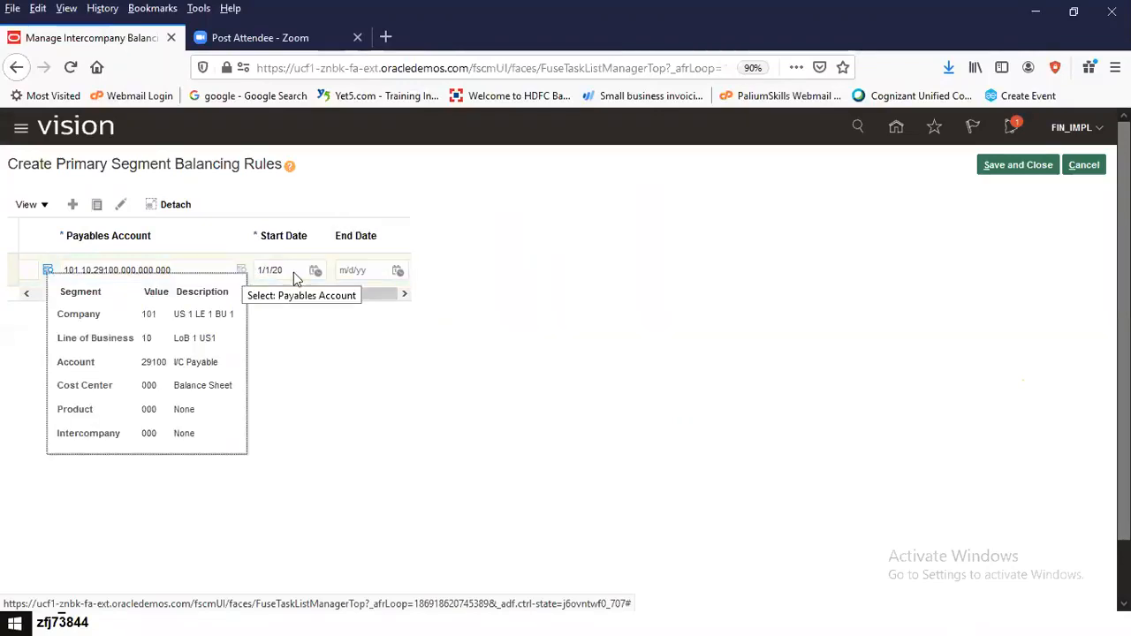
click(385, 269)
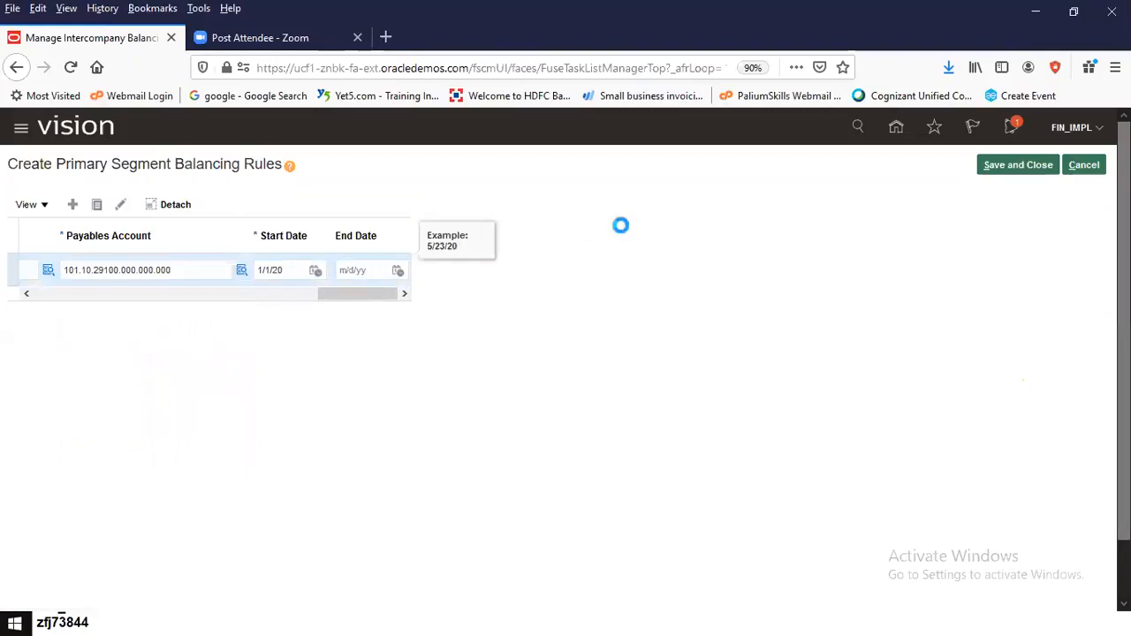
click(1012, 165)
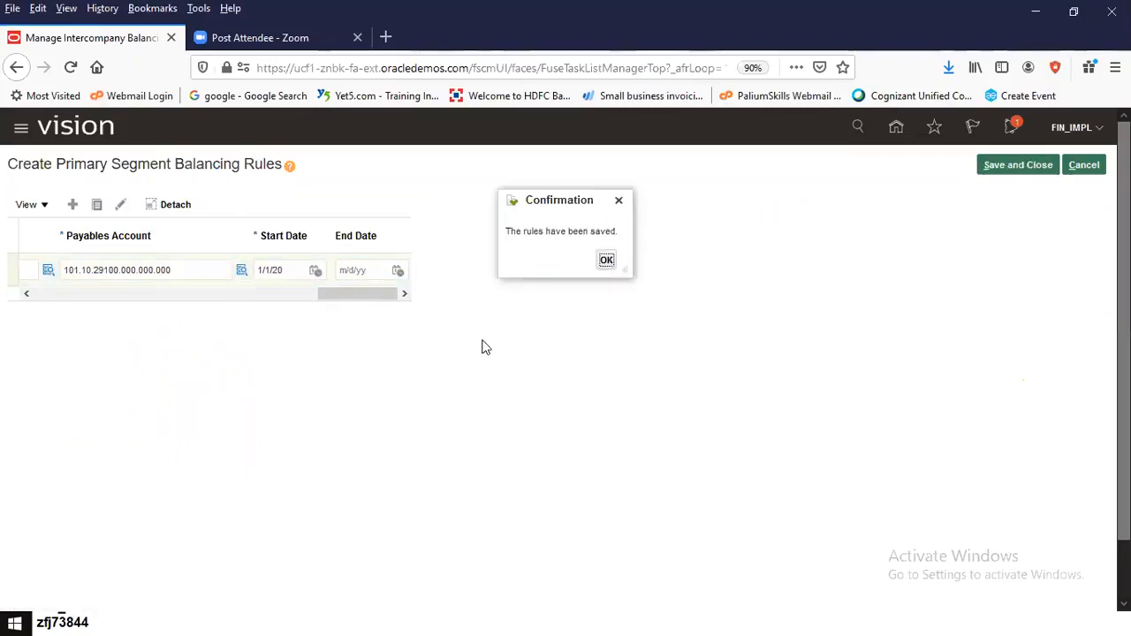
click(608, 260)
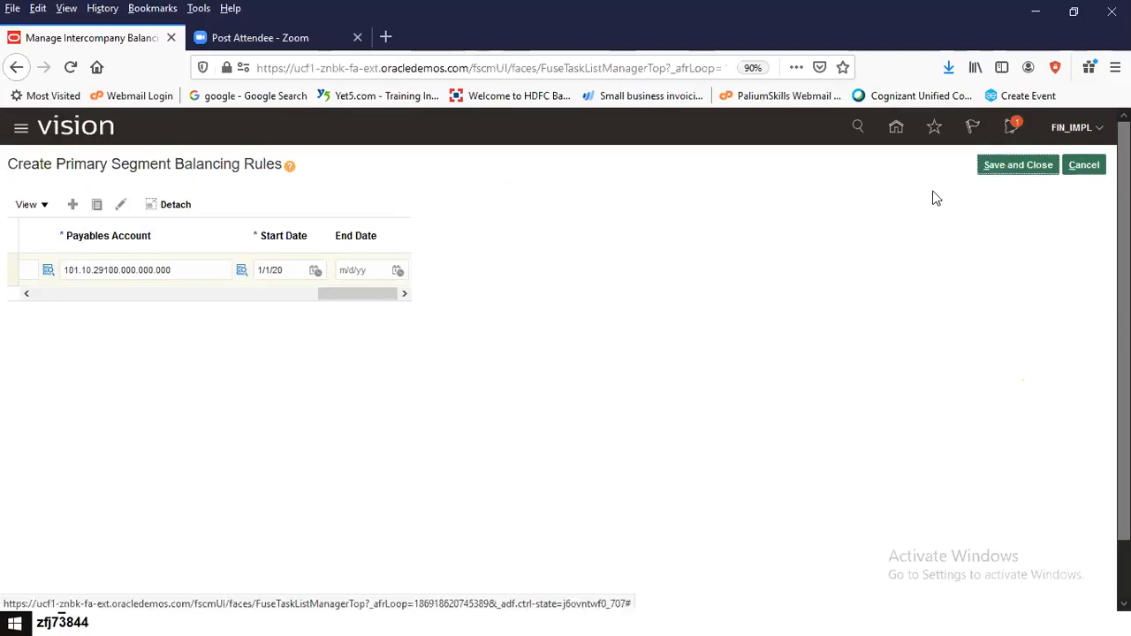
click(1022, 167)
Search the intercompany balancing rules with US Primary Ledger as the From Ledger
scroll(694, 352, down, 1)
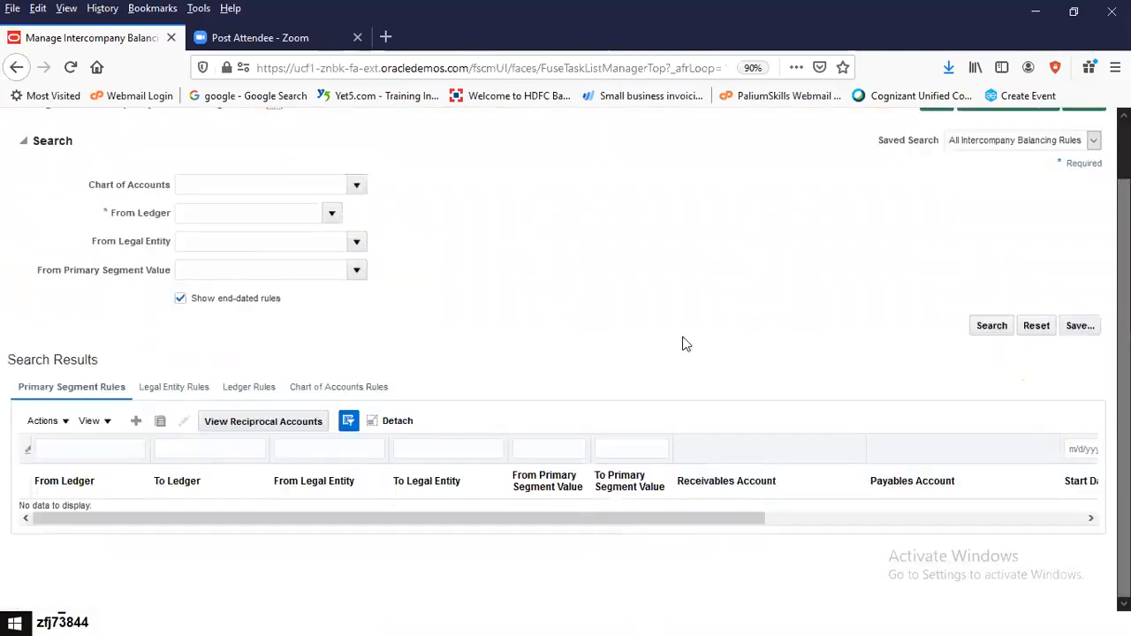
click(281, 212)
click(330, 216)
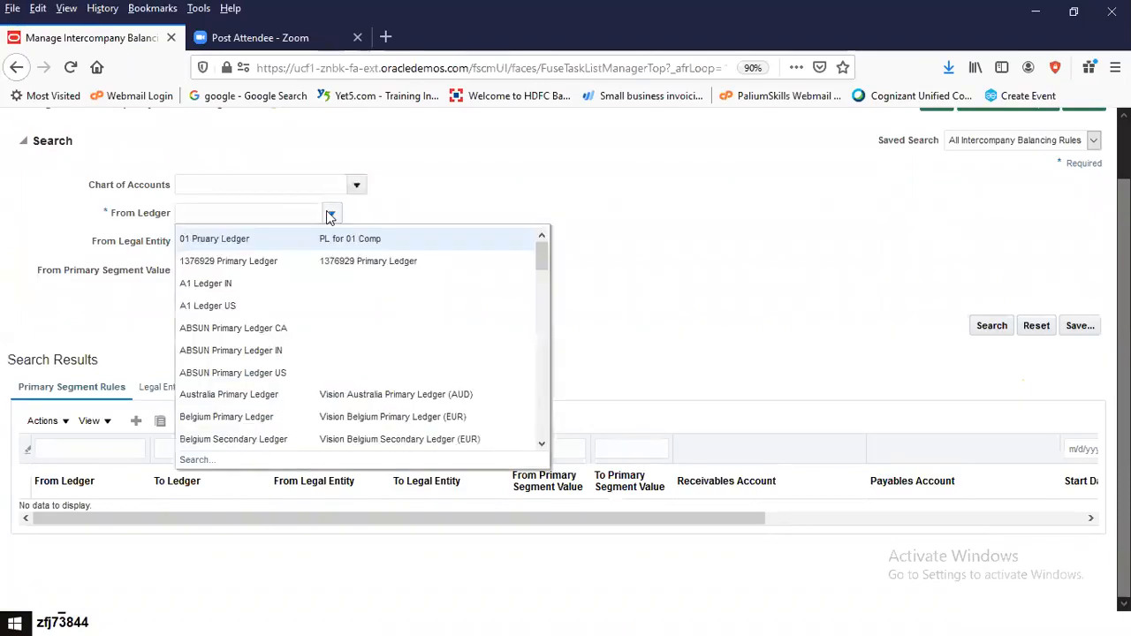
scroll(537, 292, down, 2)
drag(534, 320, 533, 383)
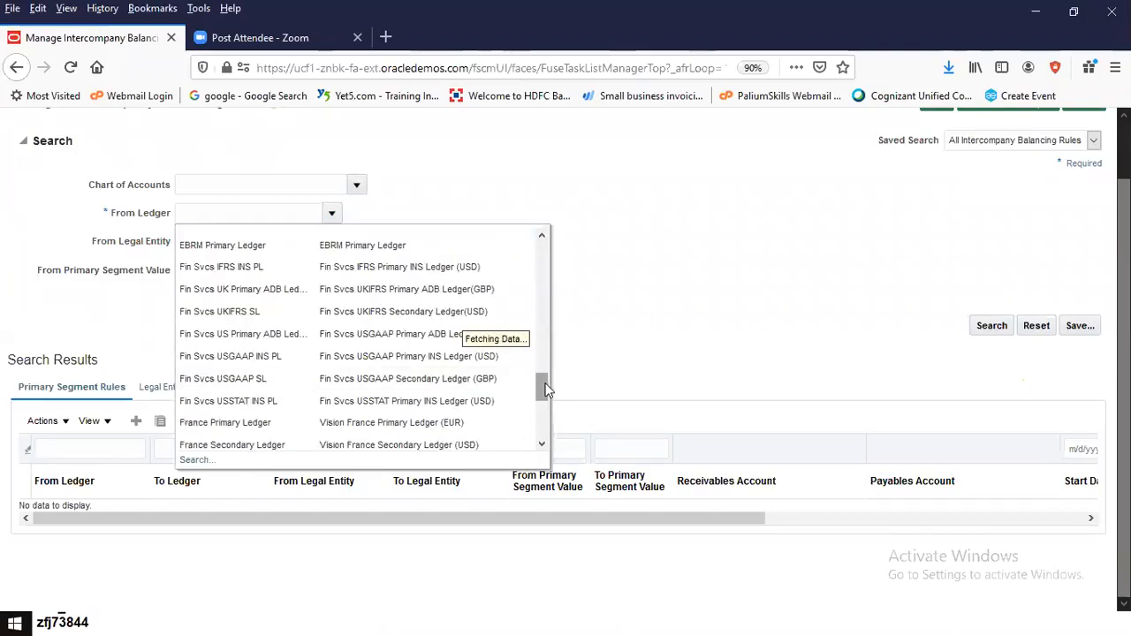
drag(545, 390, 546, 409)
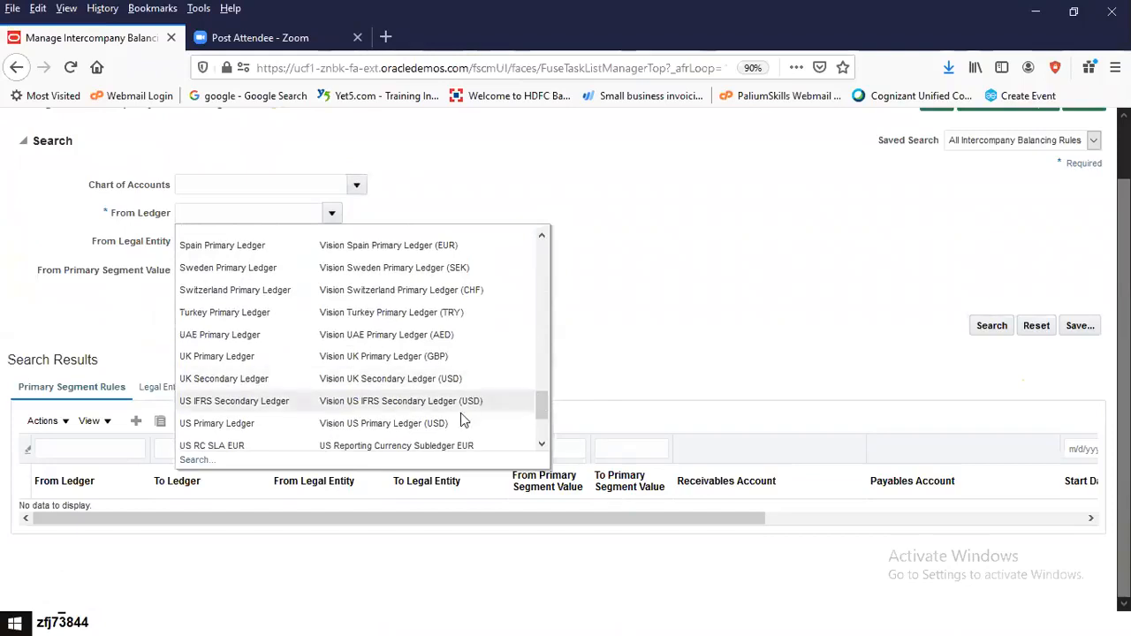
click(463, 425)
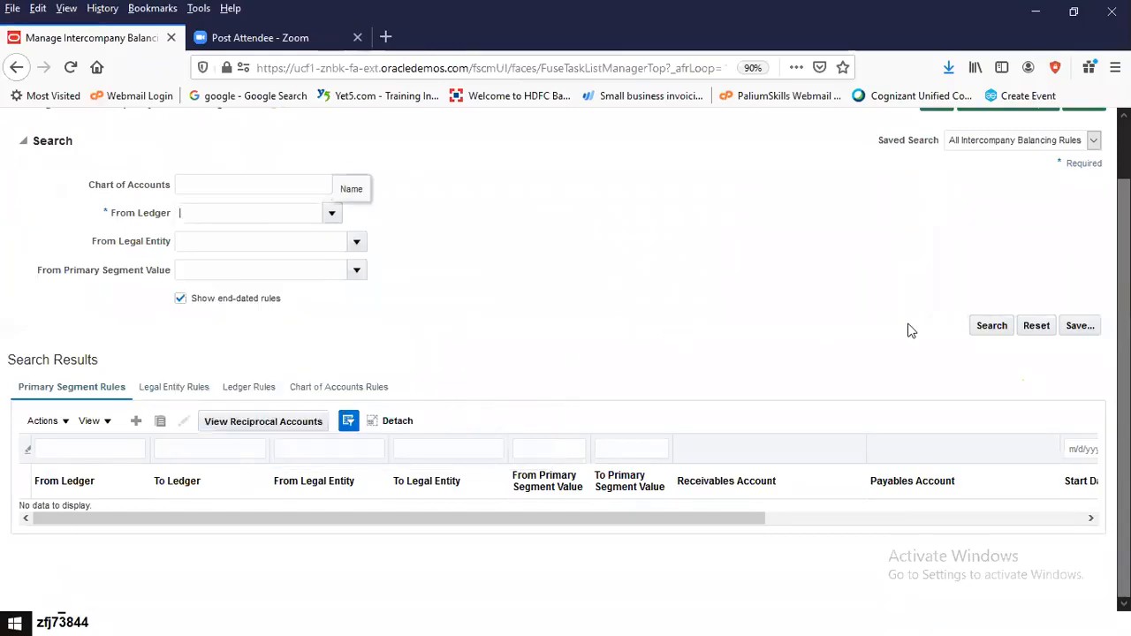
click(991, 327)
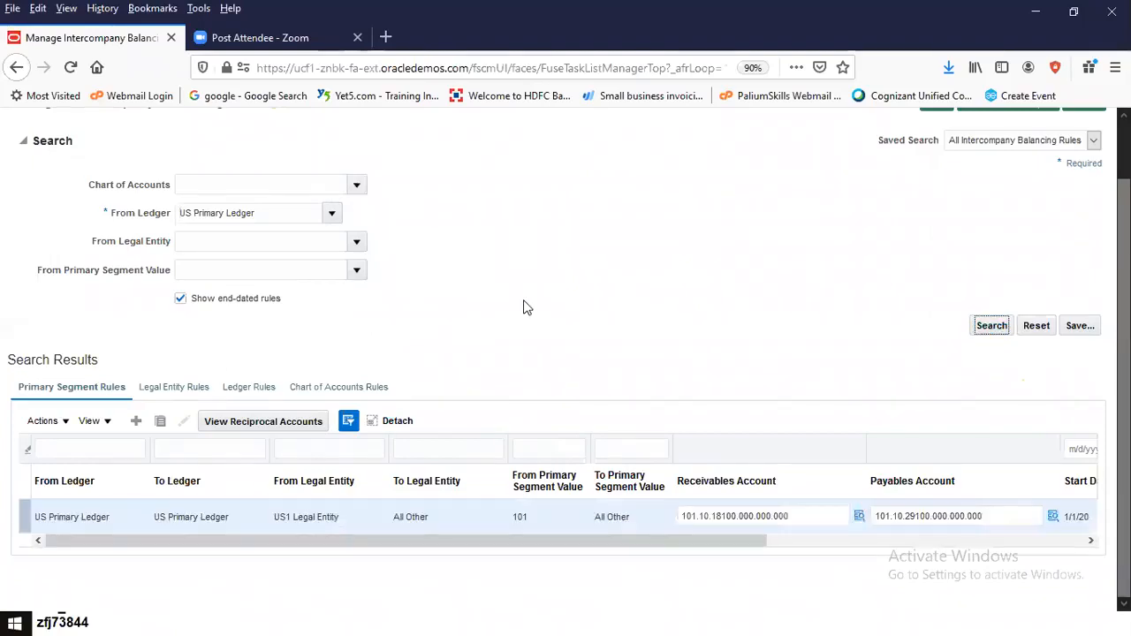
Review all columns of the US Primary Ledger rule, and save and close the intercompany balancing rules
drag(469, 540, 878, 570)
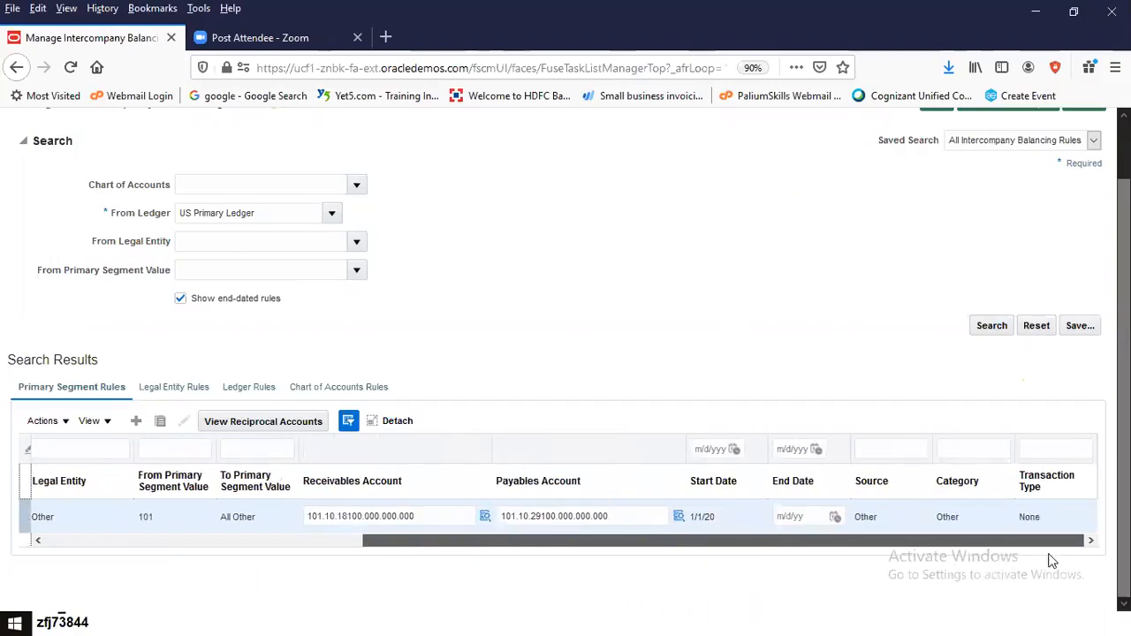
drag(1049, 554, 337, 430)
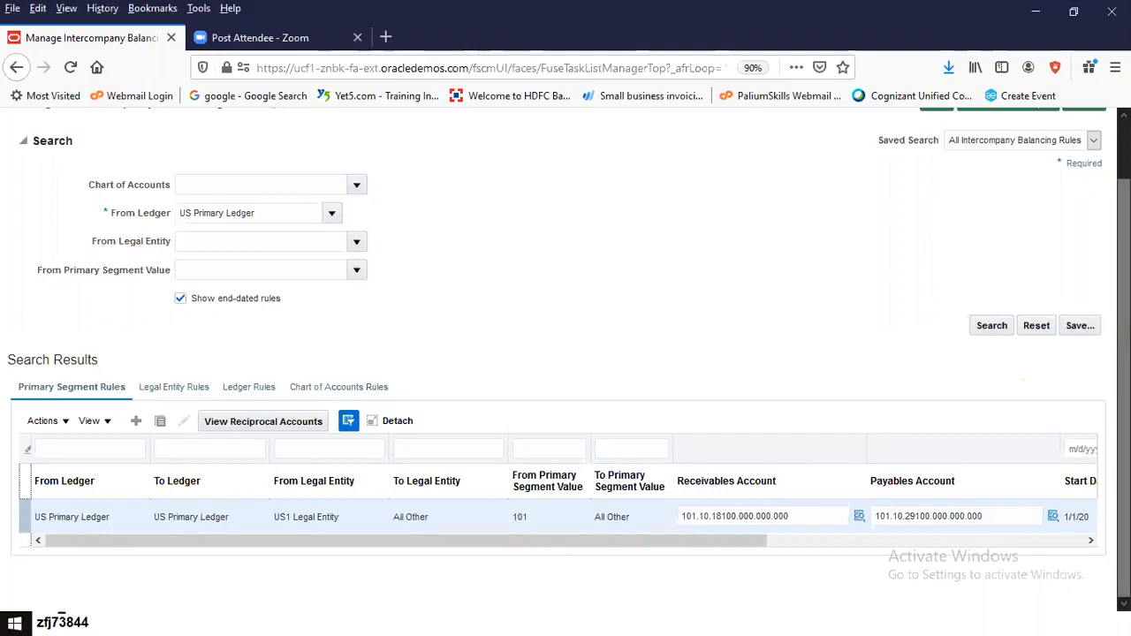
scroll(1025, 230, up, 2)
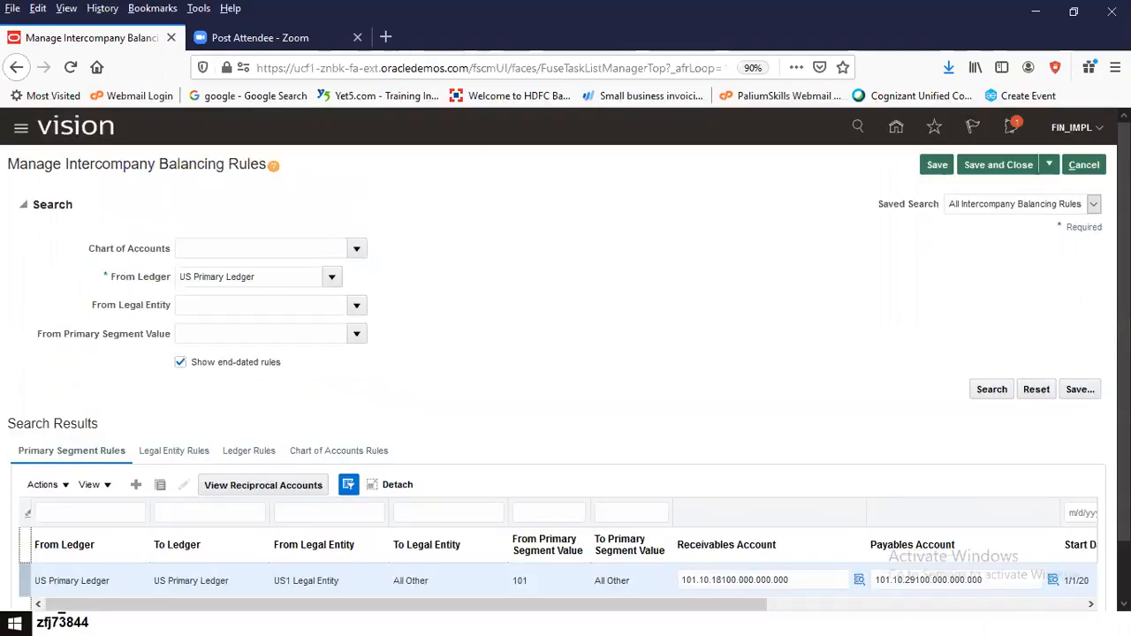
click(1021, 170)
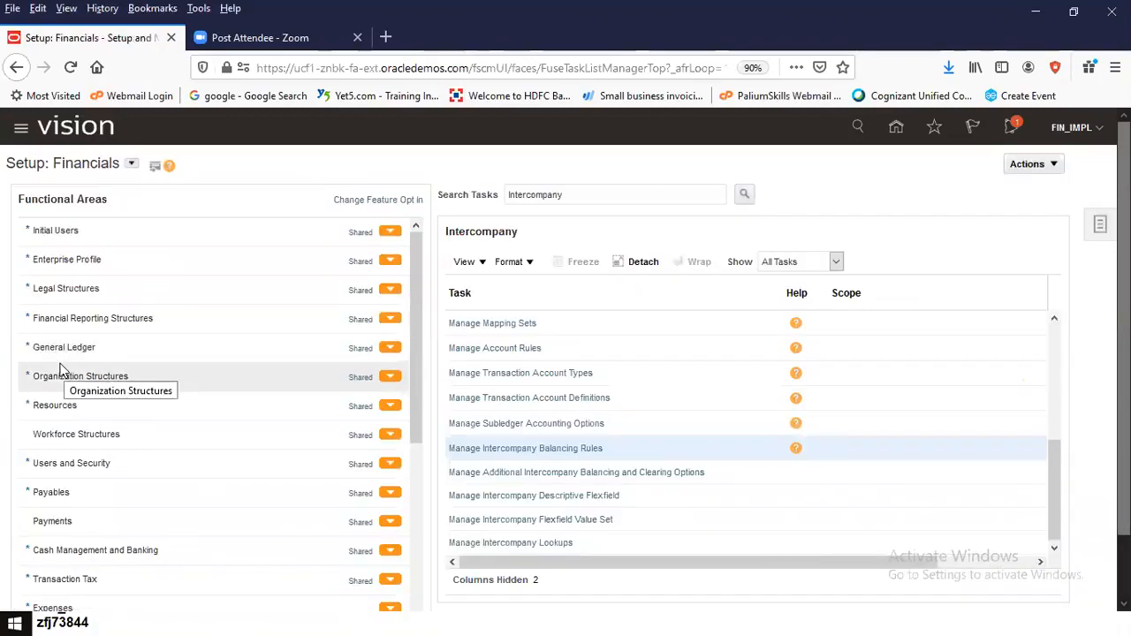
Search the setup tasks for Journal Sources and open the Manage Journal Sources task
double_click(576, 200)
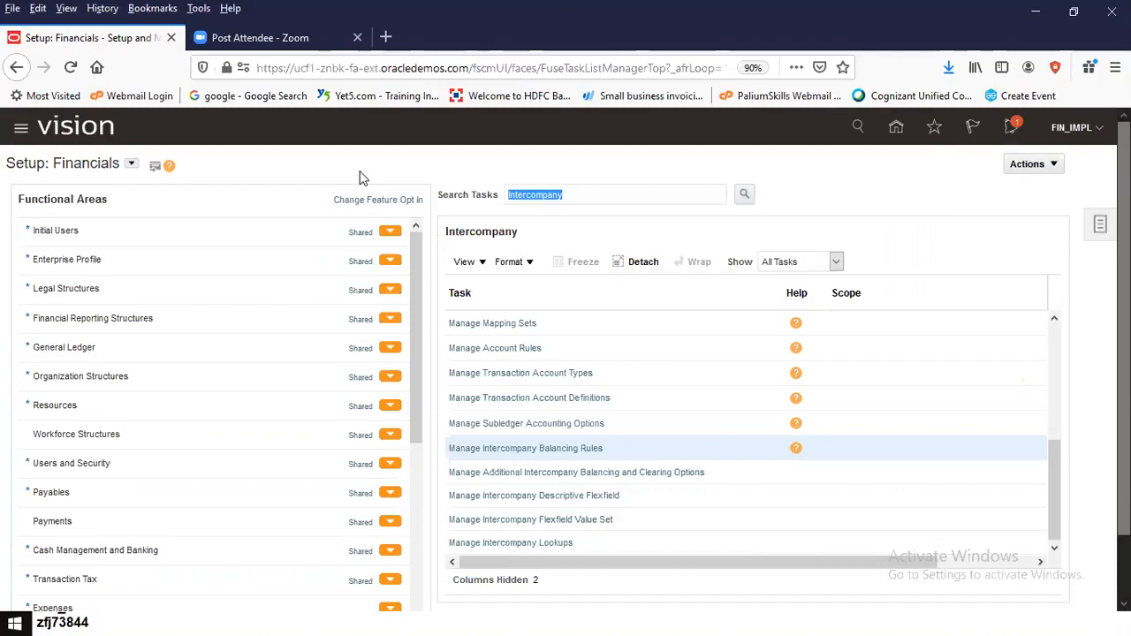
text(J)
key(BackSpace)
text(ournal Sources)
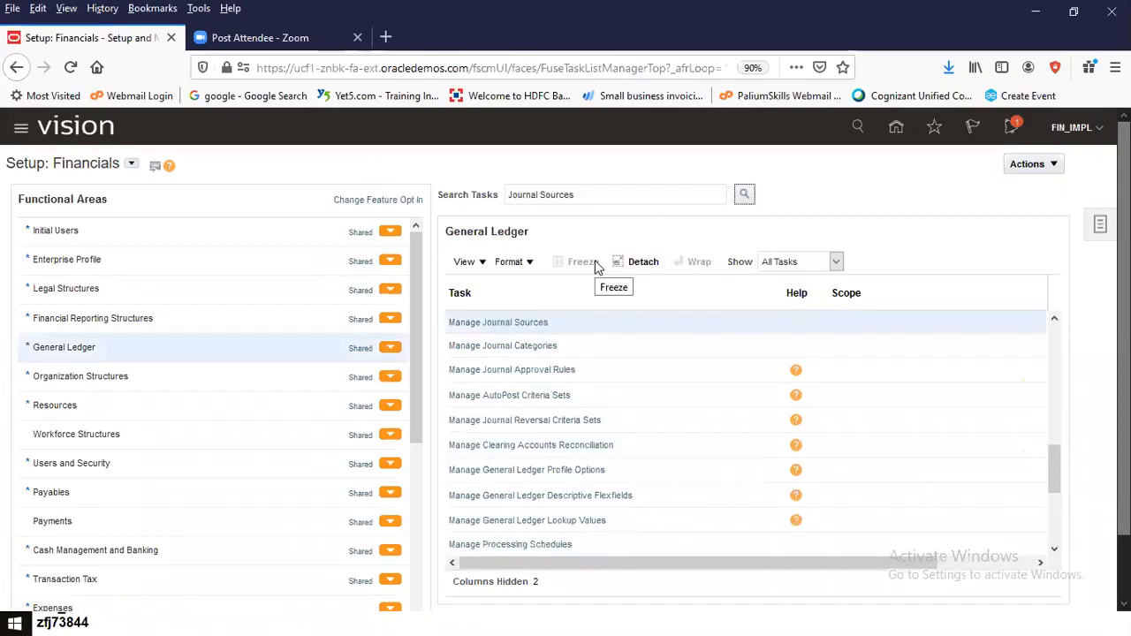
click(525, 321)
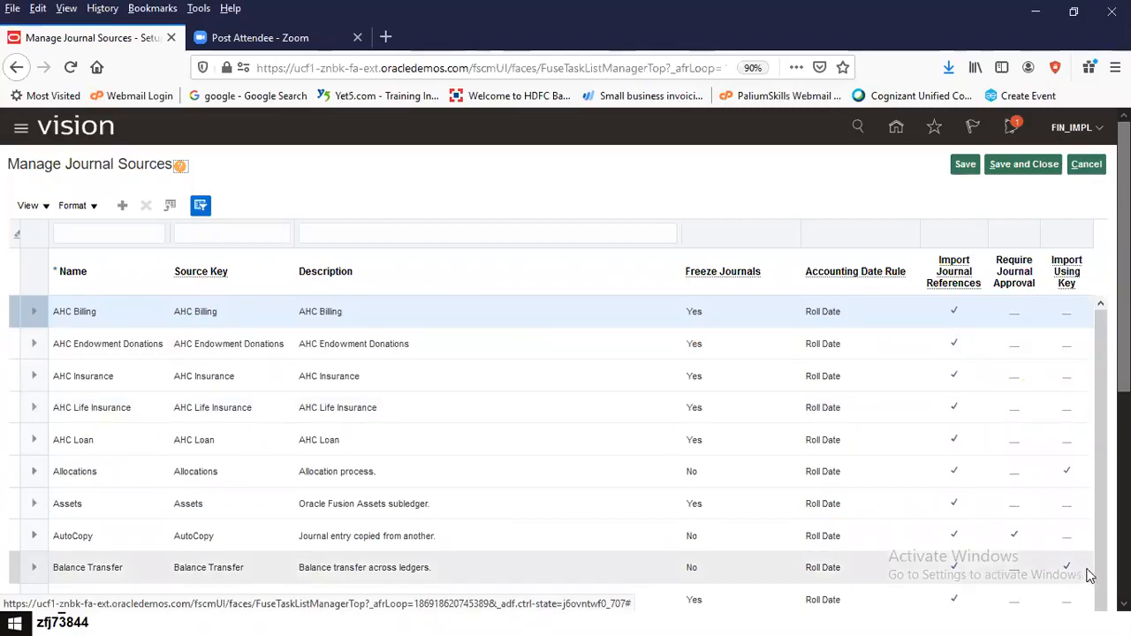
Turn off Require Journal Approval for the Manual journal source and save and close the journal sources
scroll(566, 354, down, 4)
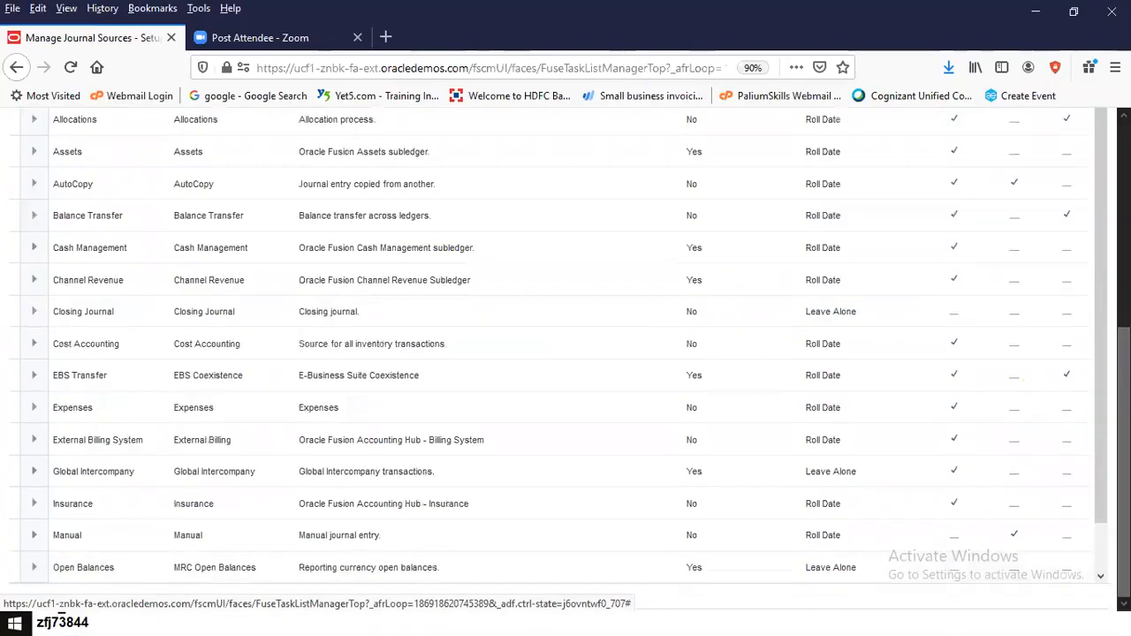
click(703, 537)
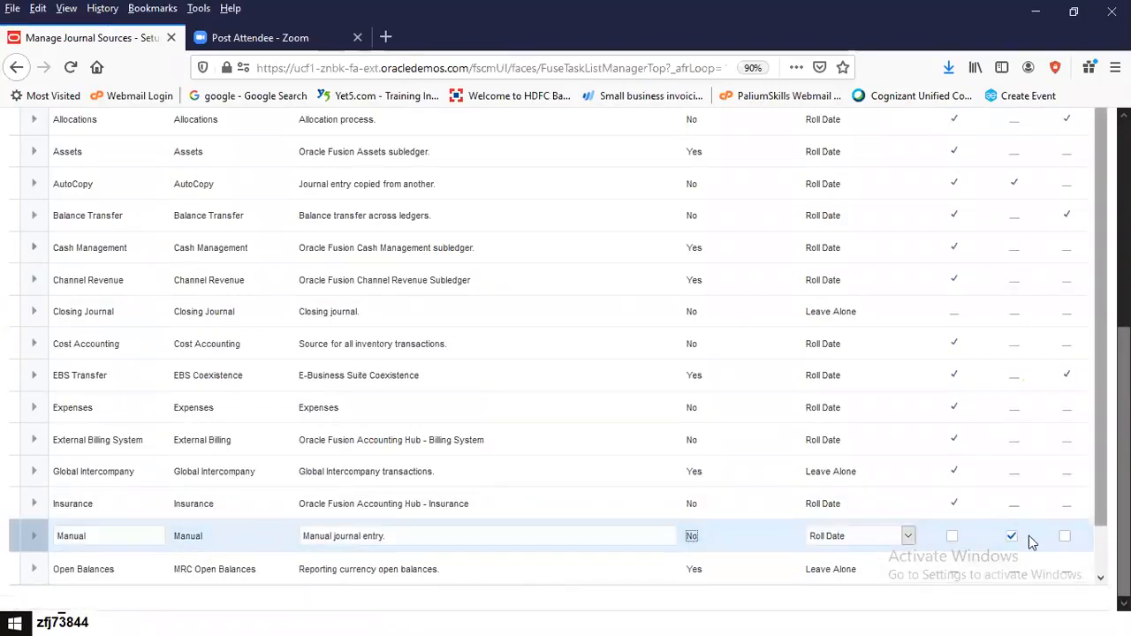
scroll(565, 353, up, 5)
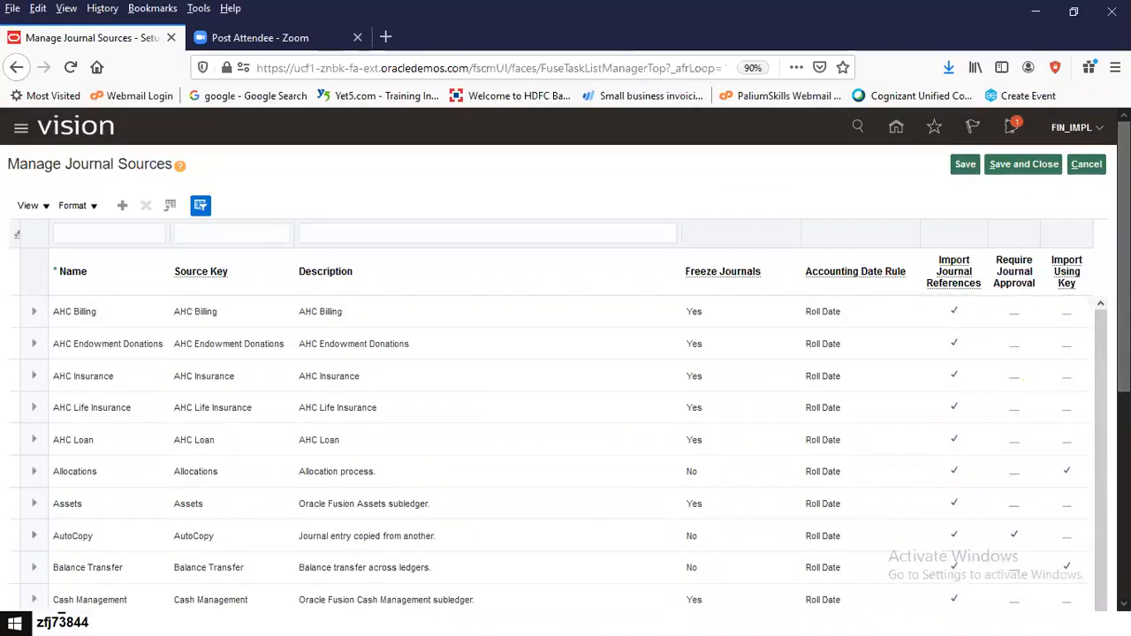
scroll(1027, 544, down, 5)
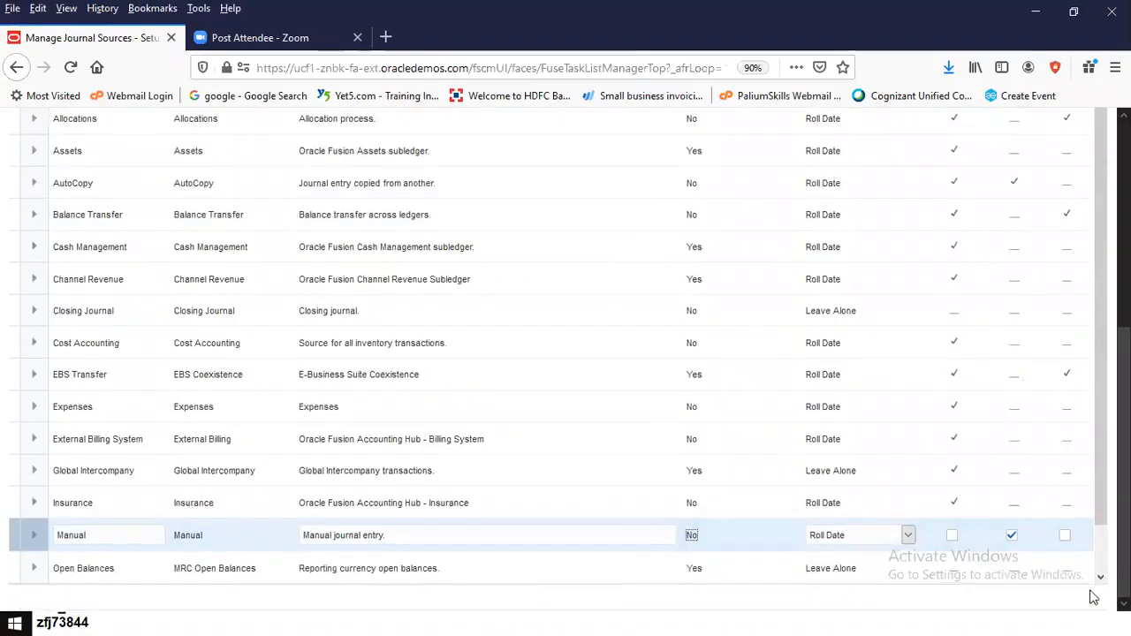
click(1012, 536)
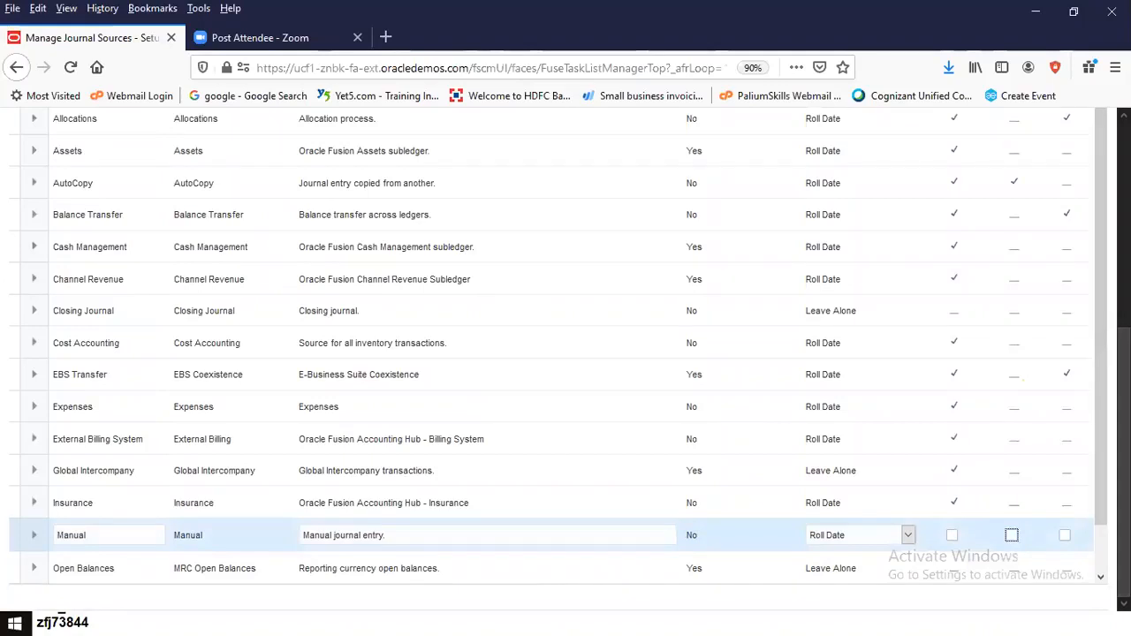
scroll(1011, 535, up, 5)
click(1032, 167)
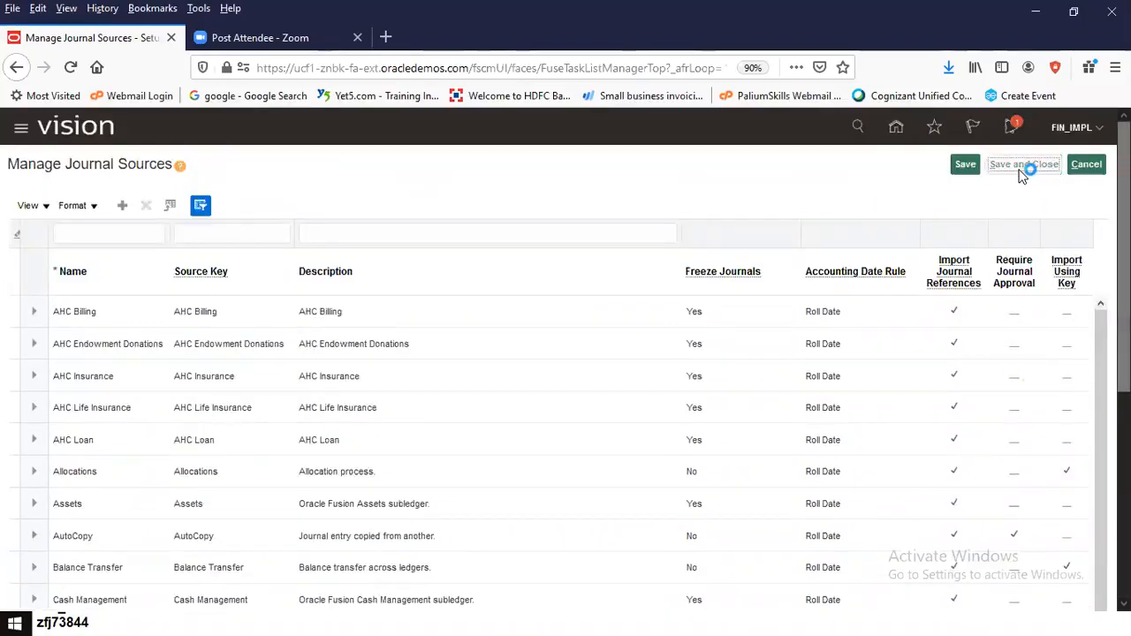
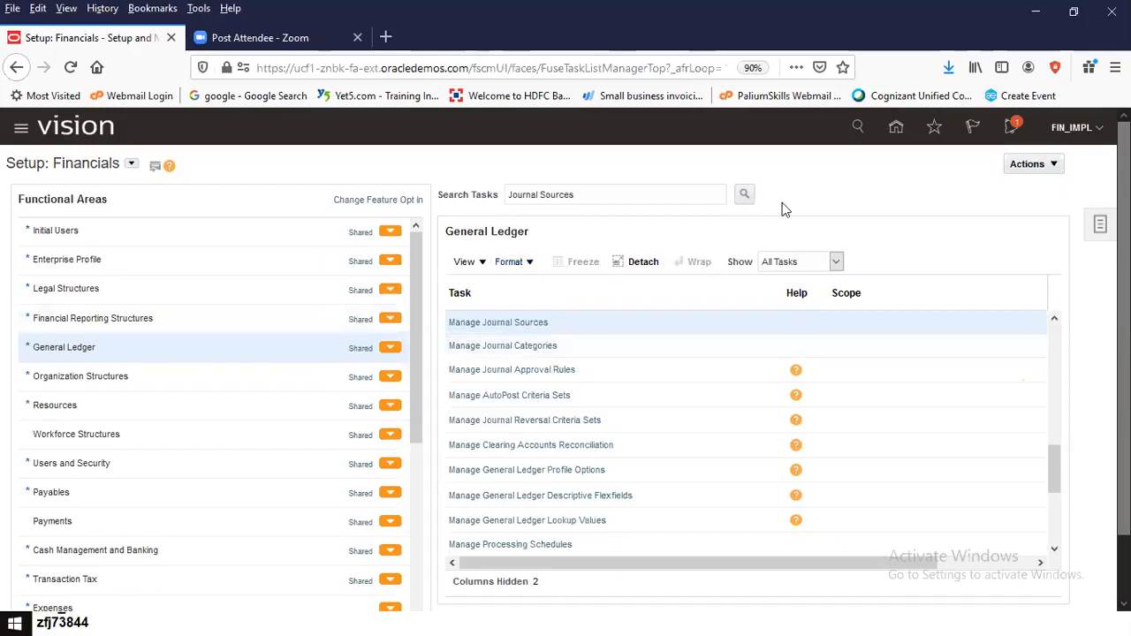
Return to the home page and open the Journals work area under General Accounting
click(898, 129)
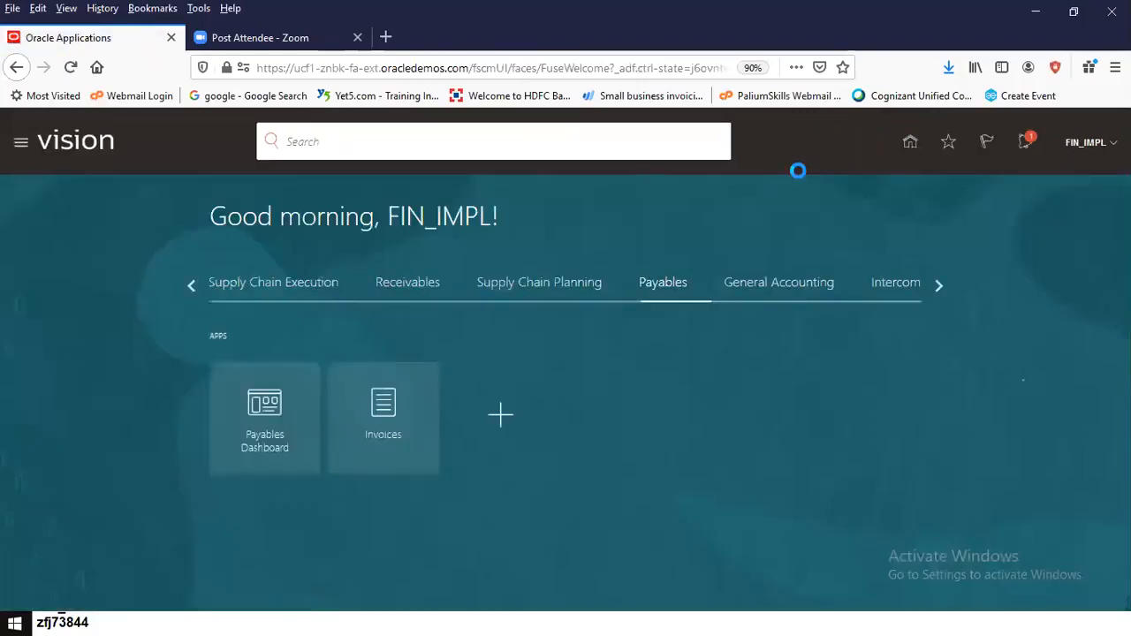
click(769, 285)
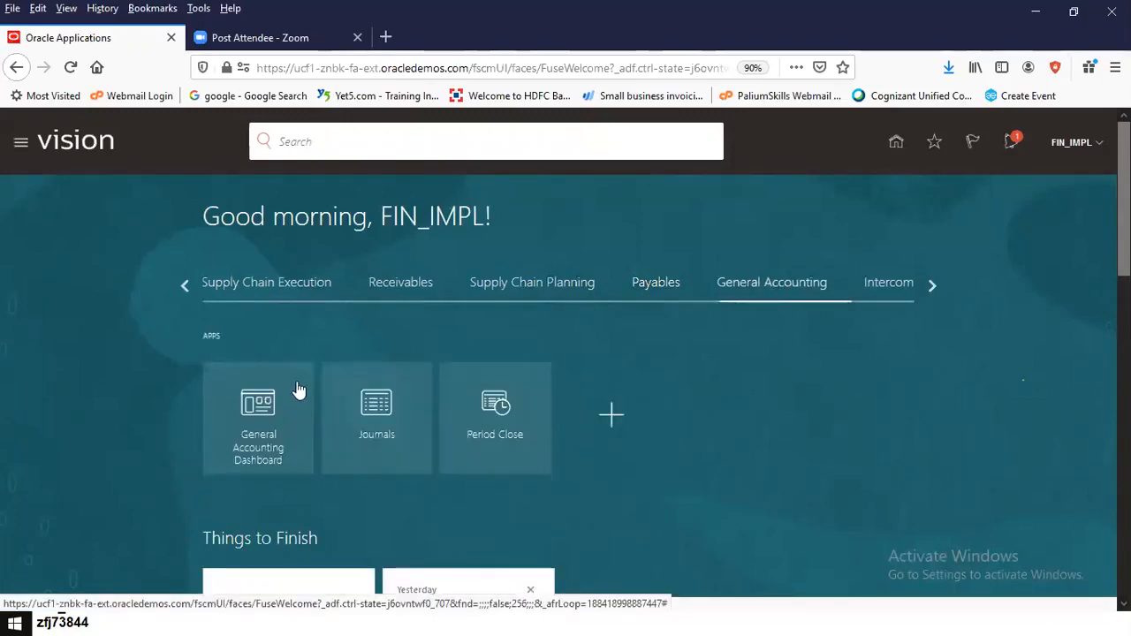
click(348, 405)
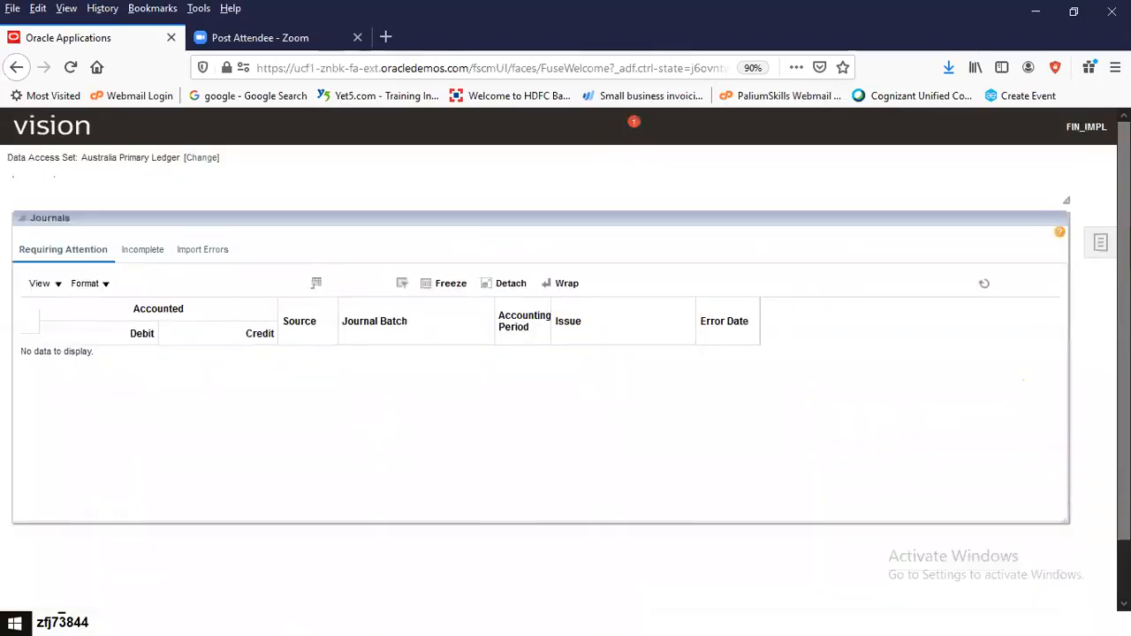
click(1096, 225)
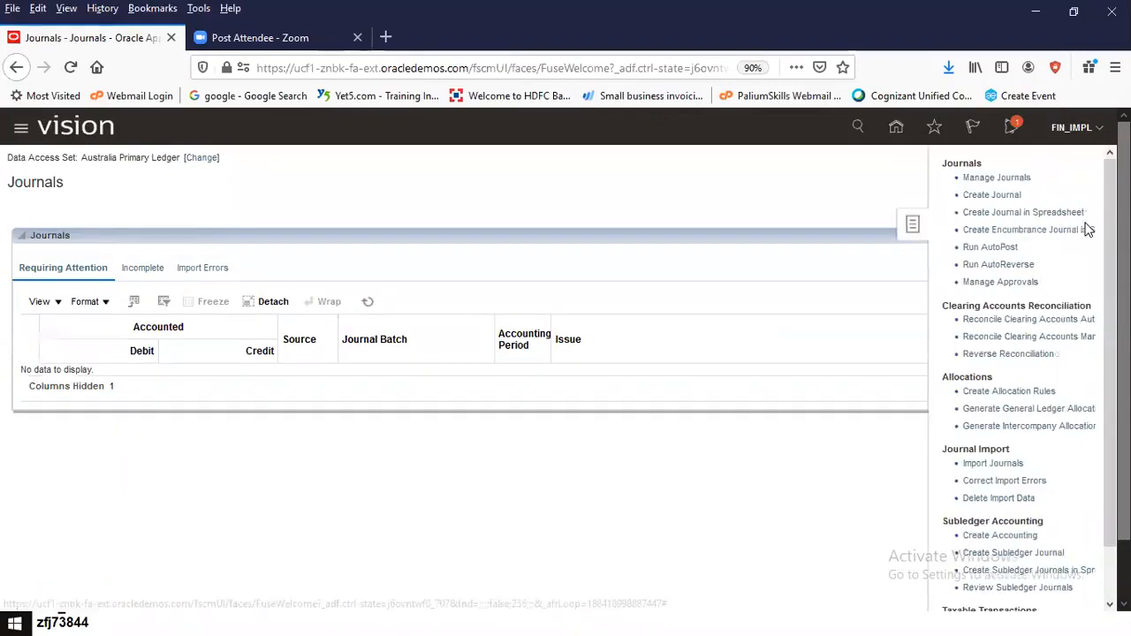
click(971, 195)
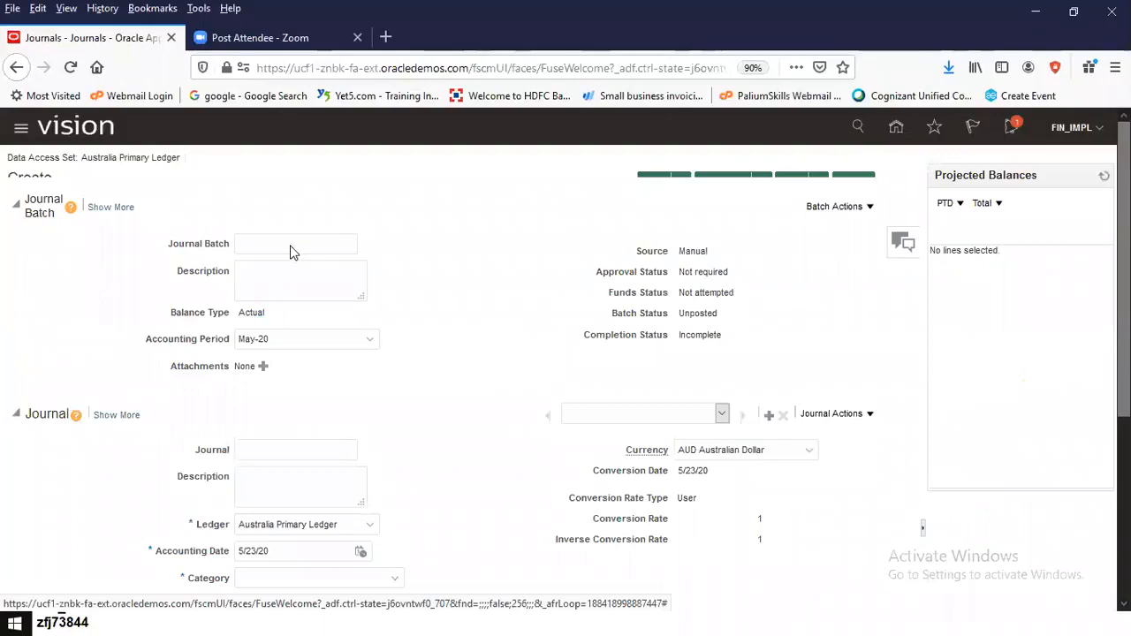
click(294, 260)
text(SP)
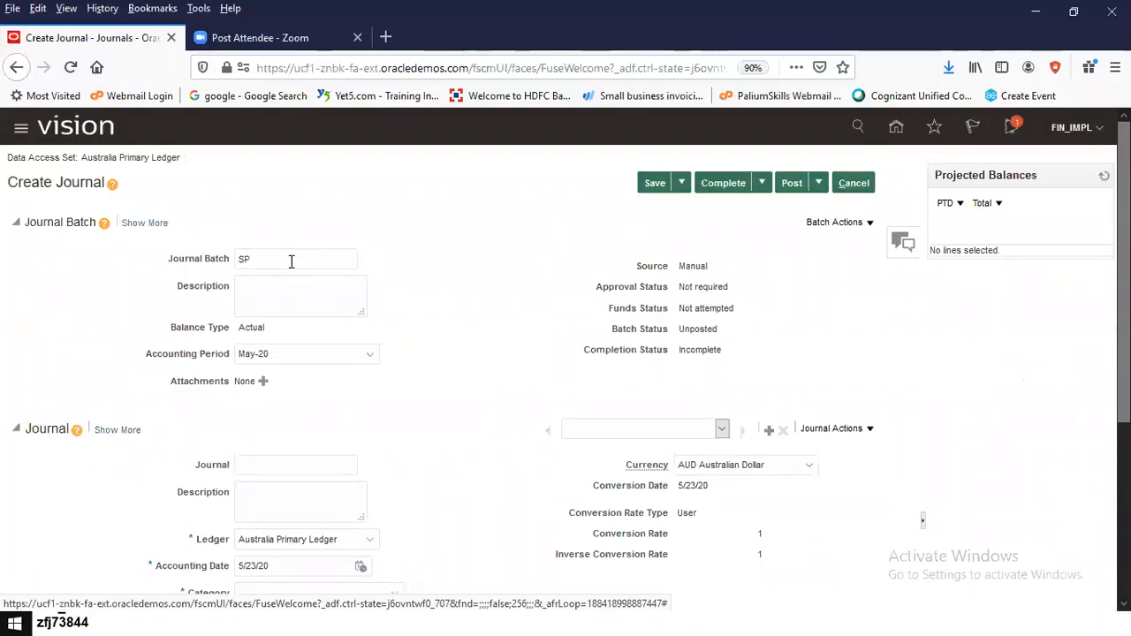
text( IC Batch1)
key(Tab)
click(274, 458)
scroll(292, 457, down, 3)
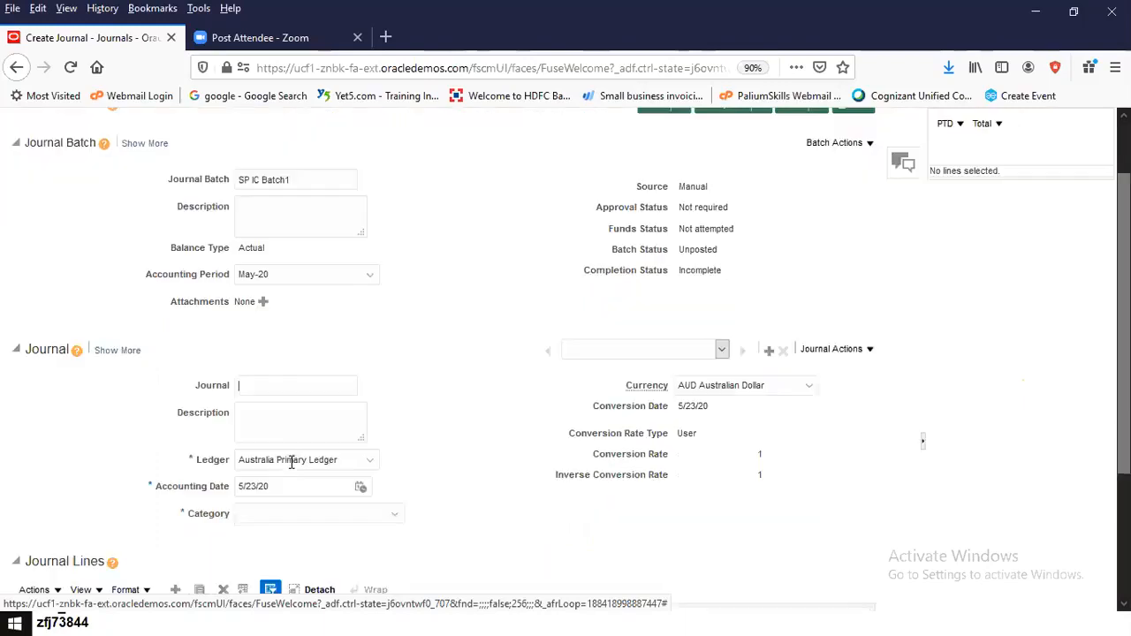
scroll(291, 460, up, 2)
drag(328, 178, 144, 176)
key(ctrl+c)
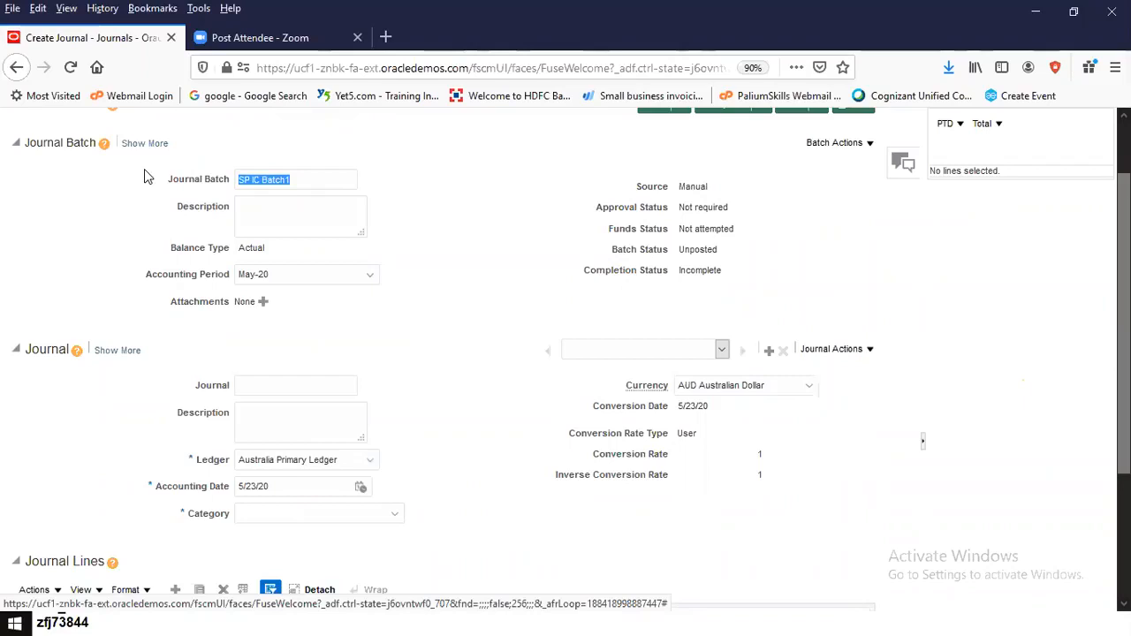
click(270, 386)
key(ctrl+v)
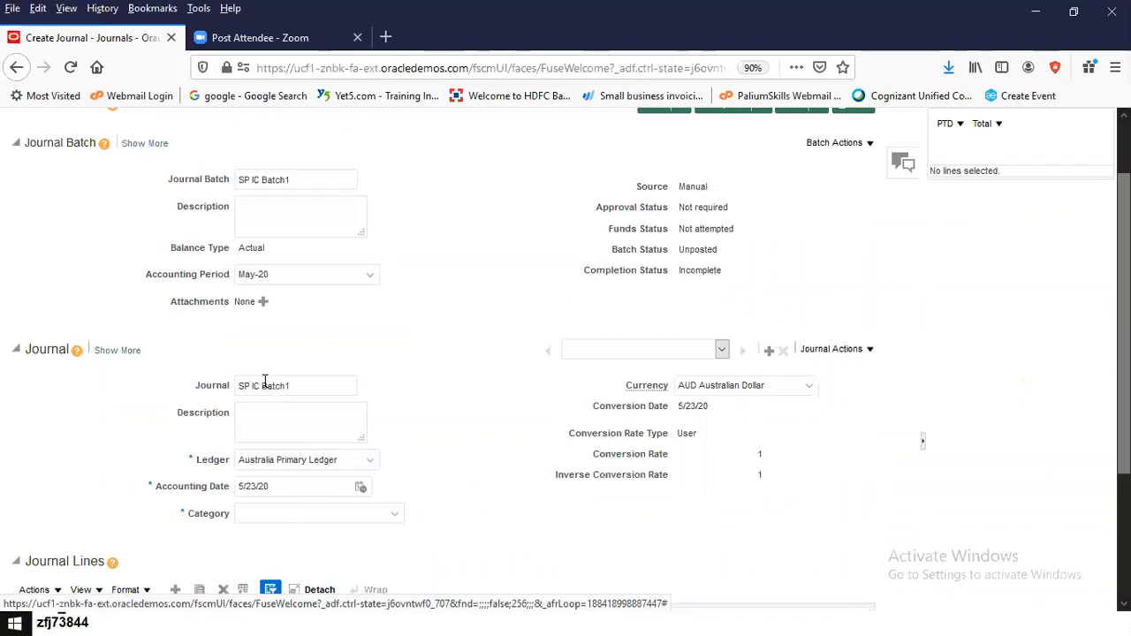
drag(262, 386, 285, 394)
text(Jo)
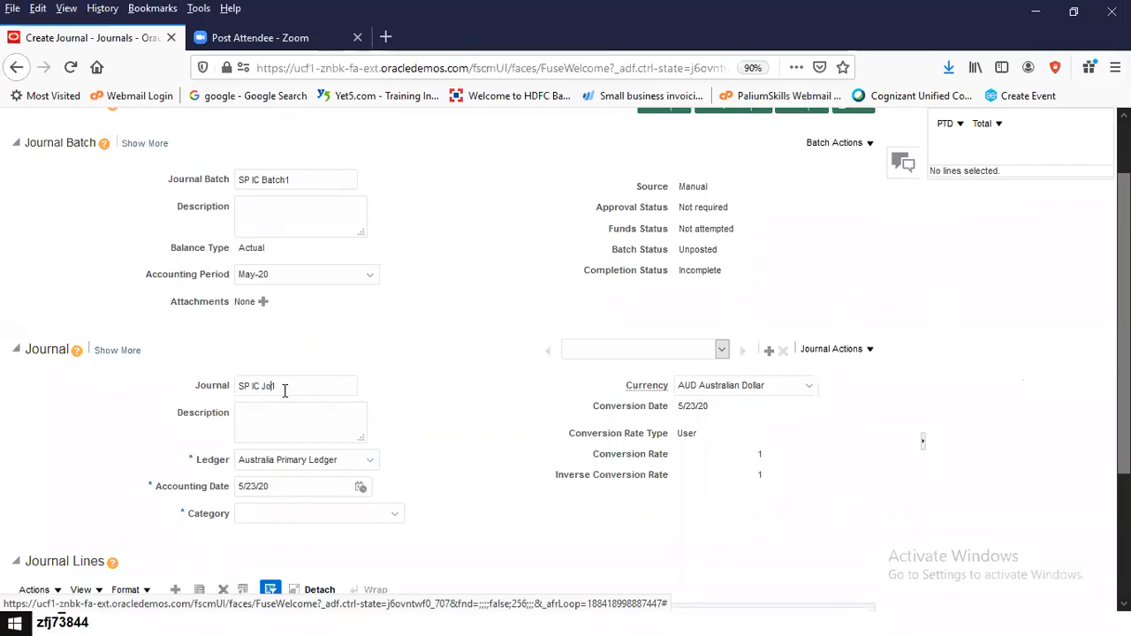
text(urnal1)
click(276, 389)
text(r)
click(298, 423)
click(370, 460)
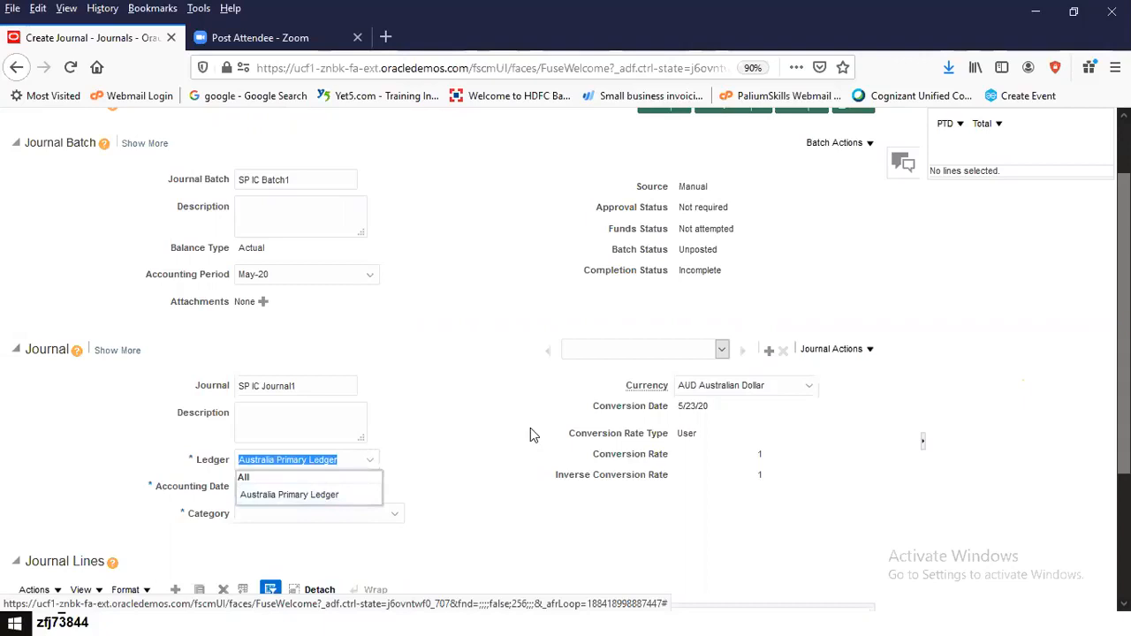
scroll(460, 396, up, 2)
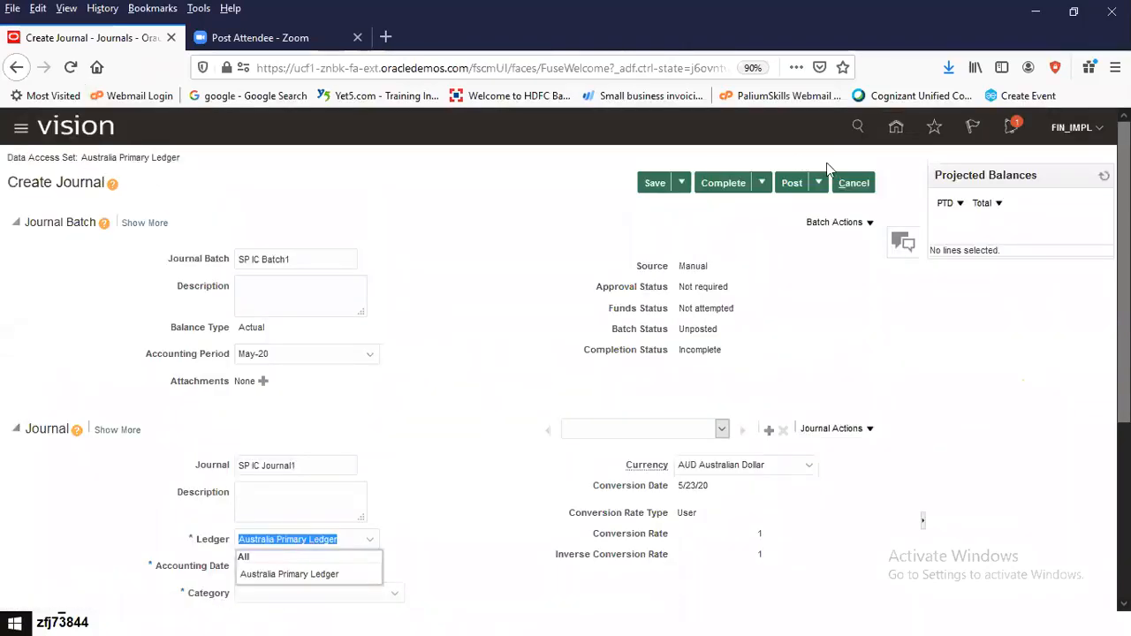
click(854, 183)
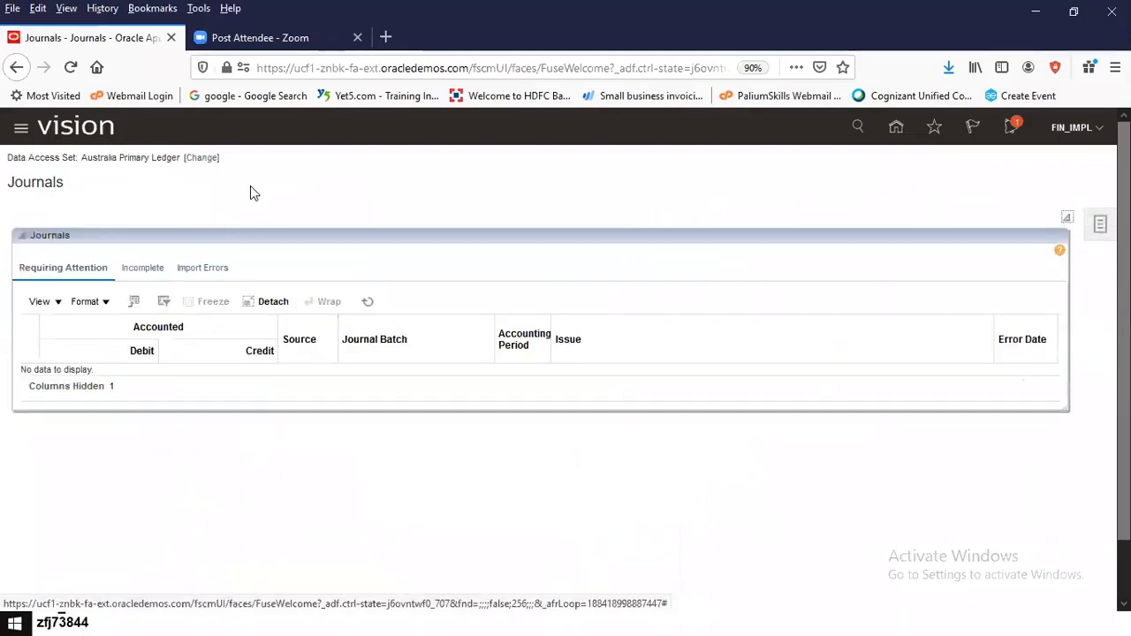
Change the data access set of the Journals work area to US Primary Ledger
click(199, 162)
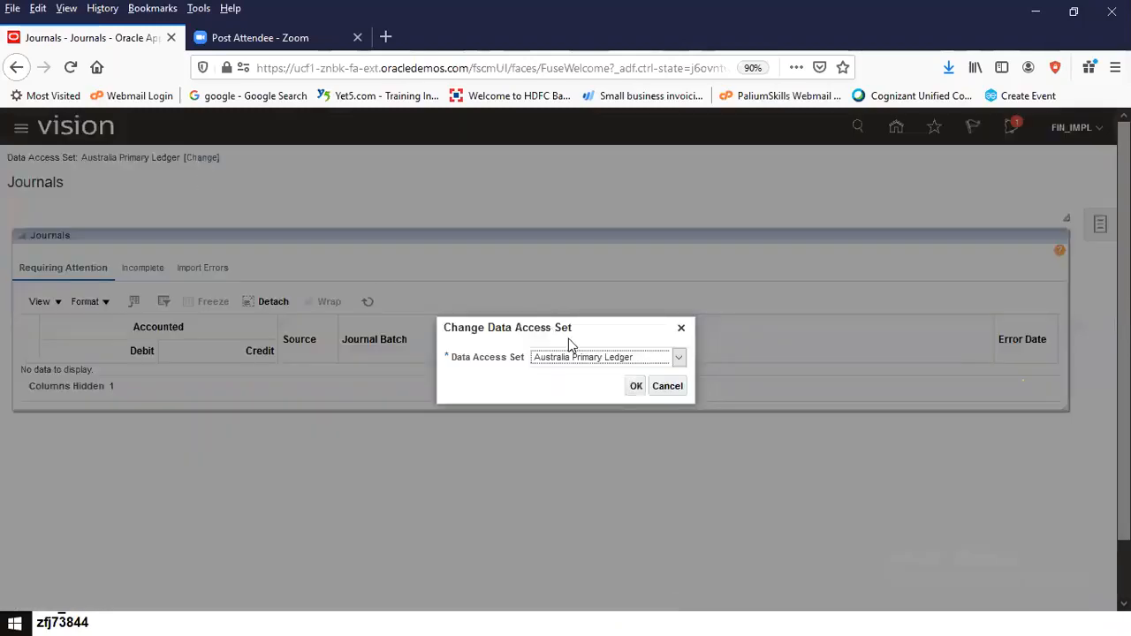
click(573, 357)
drag(684, 392, 674, 588)
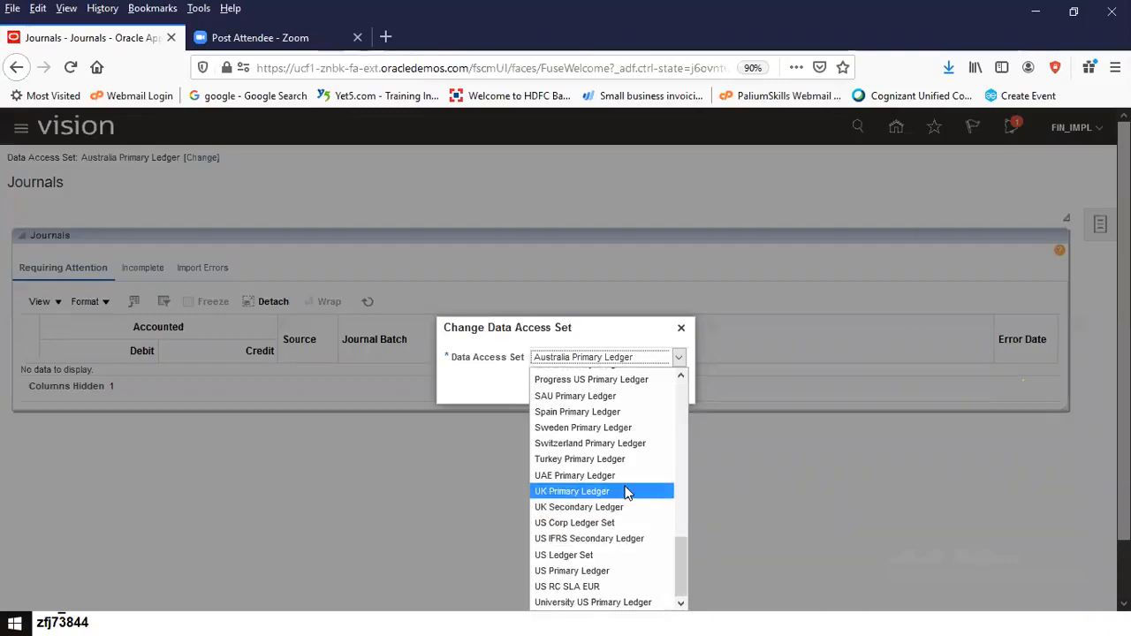
click(619, 573)
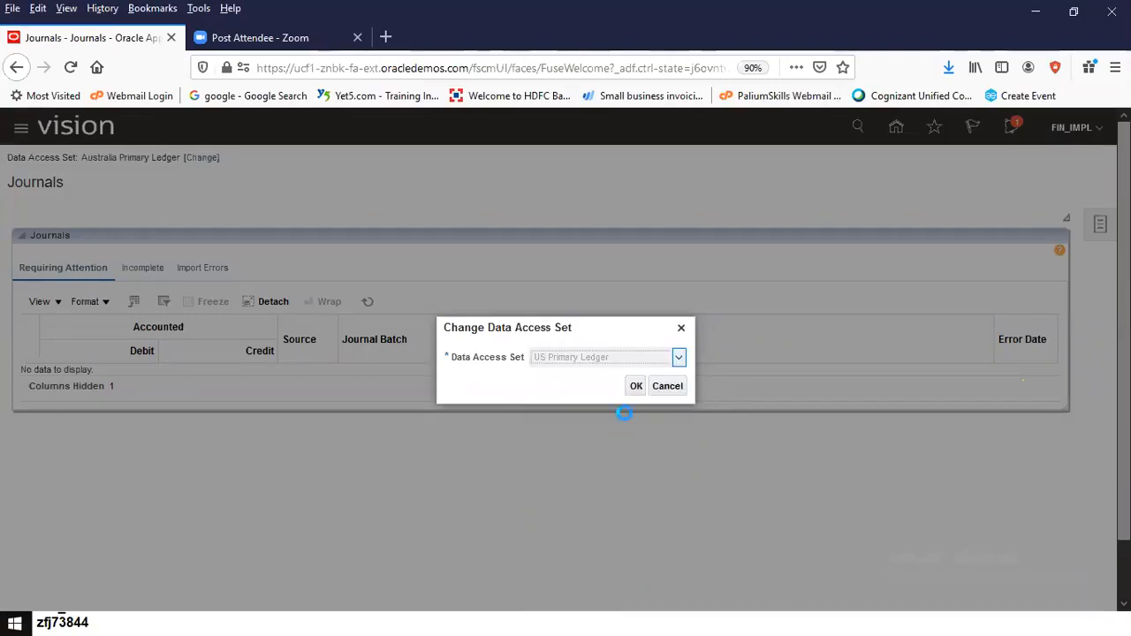
click(628, 388)
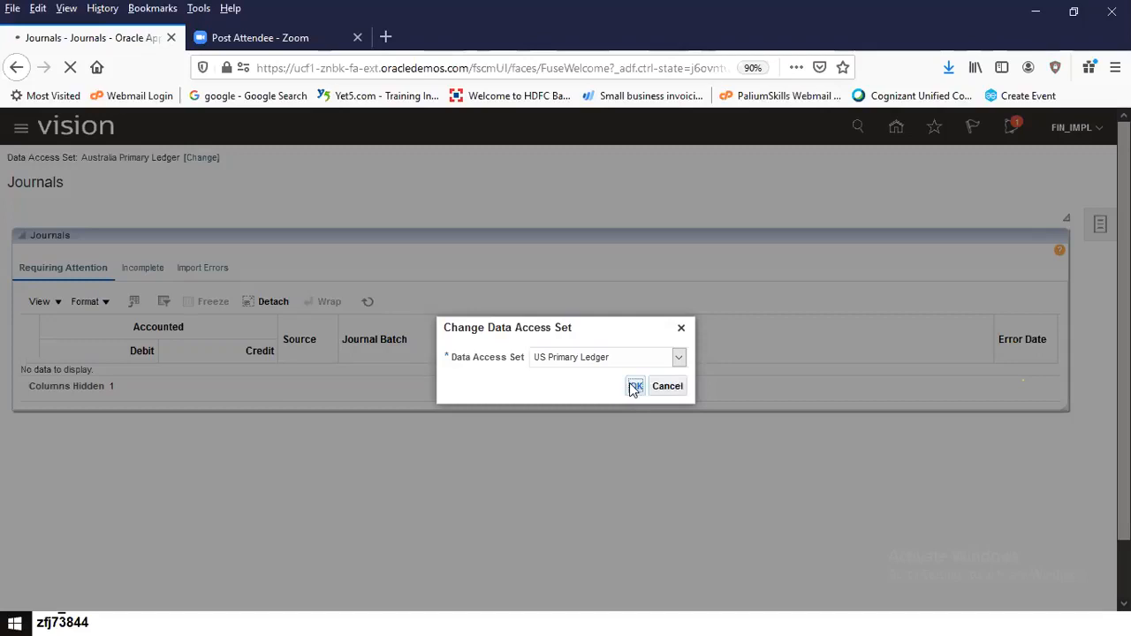
click(631, 388)
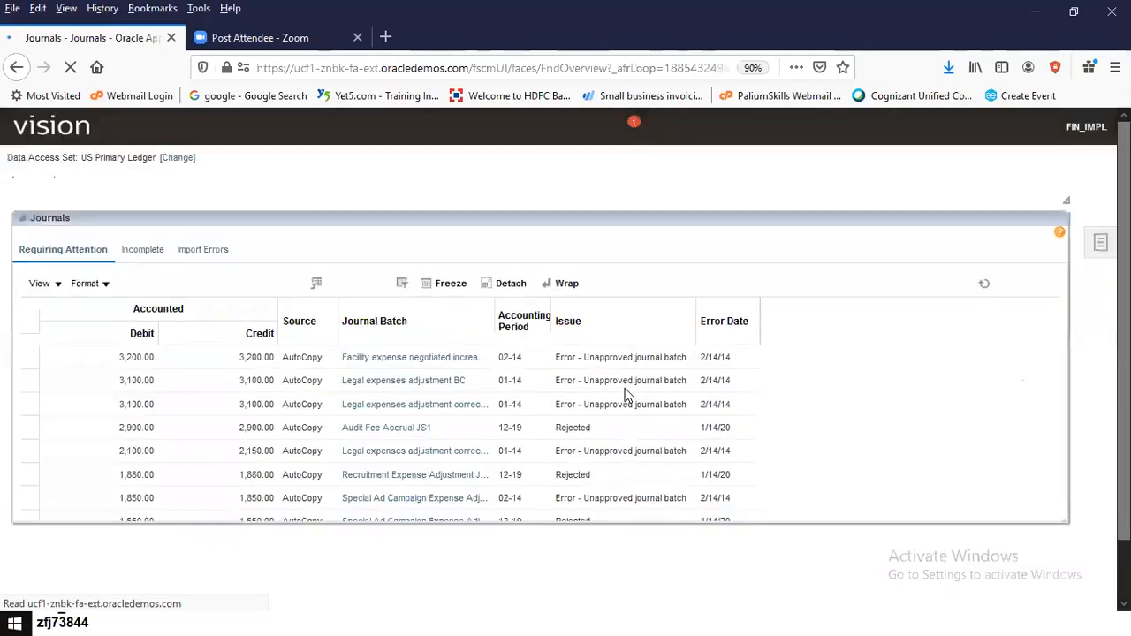
Create a new journal in the US Primary Ledger and name its journal batch SP IC Batch1
click(1097, 226)
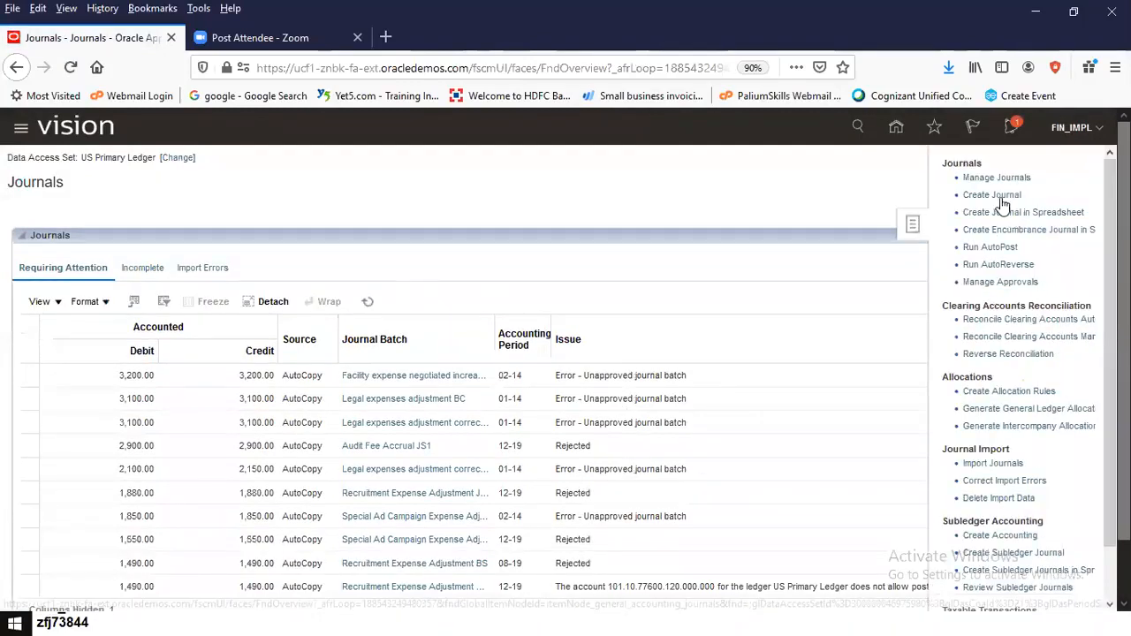
click(983, 195)
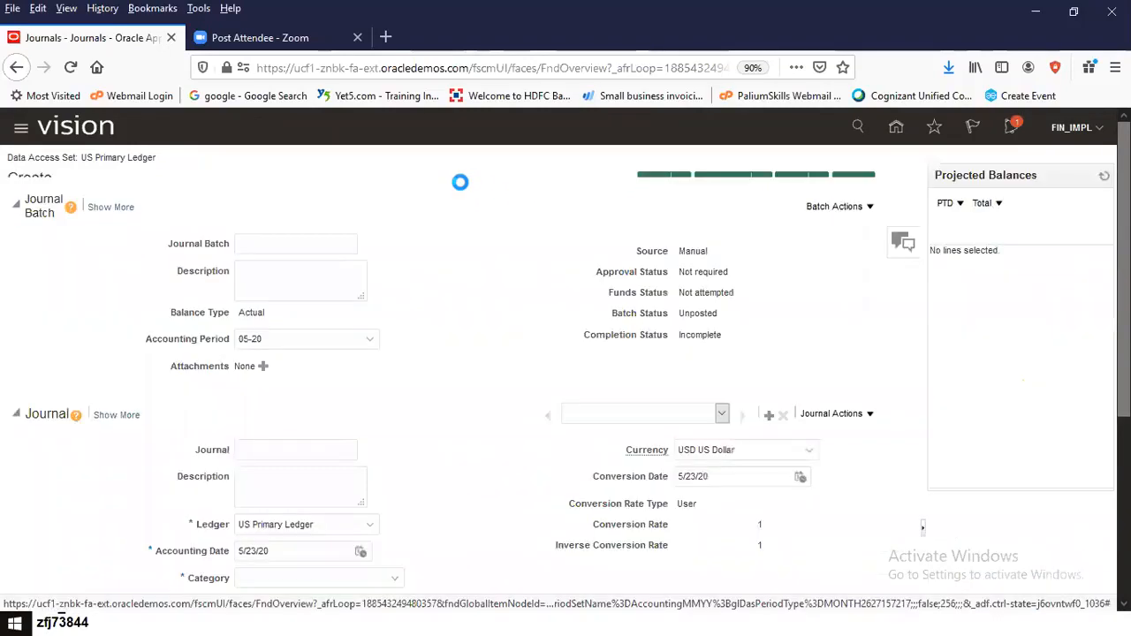
click(284, 258)
key(ctrl+v)
click(306, 290)
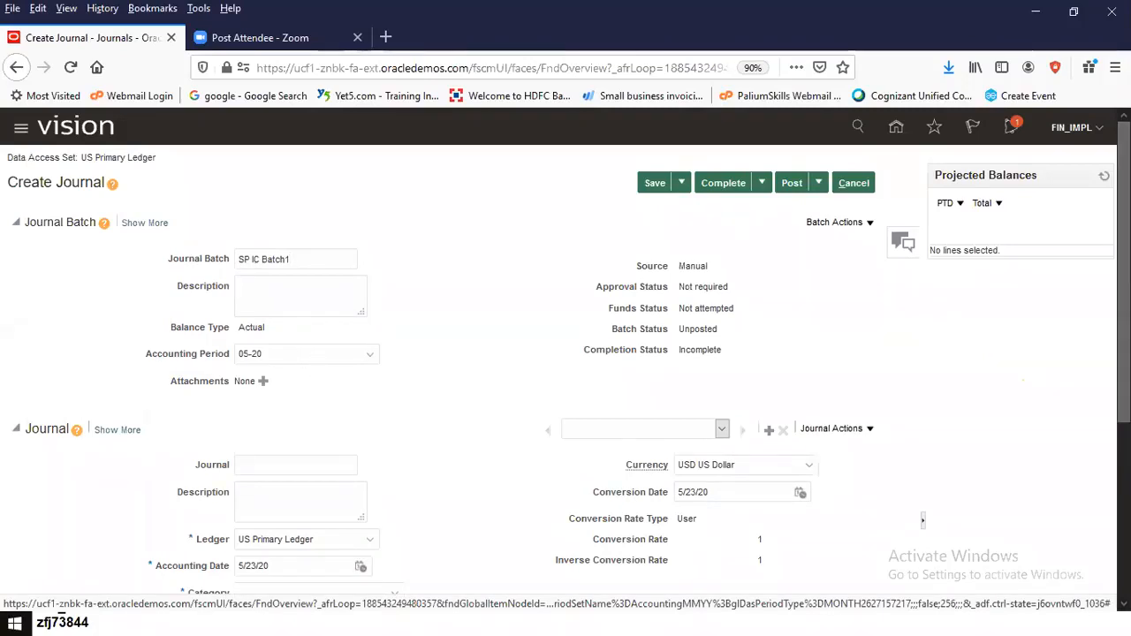
Name the journal within the batch SP IC Journal1
scroll(419, 303, down, 3)
click(285, 293)
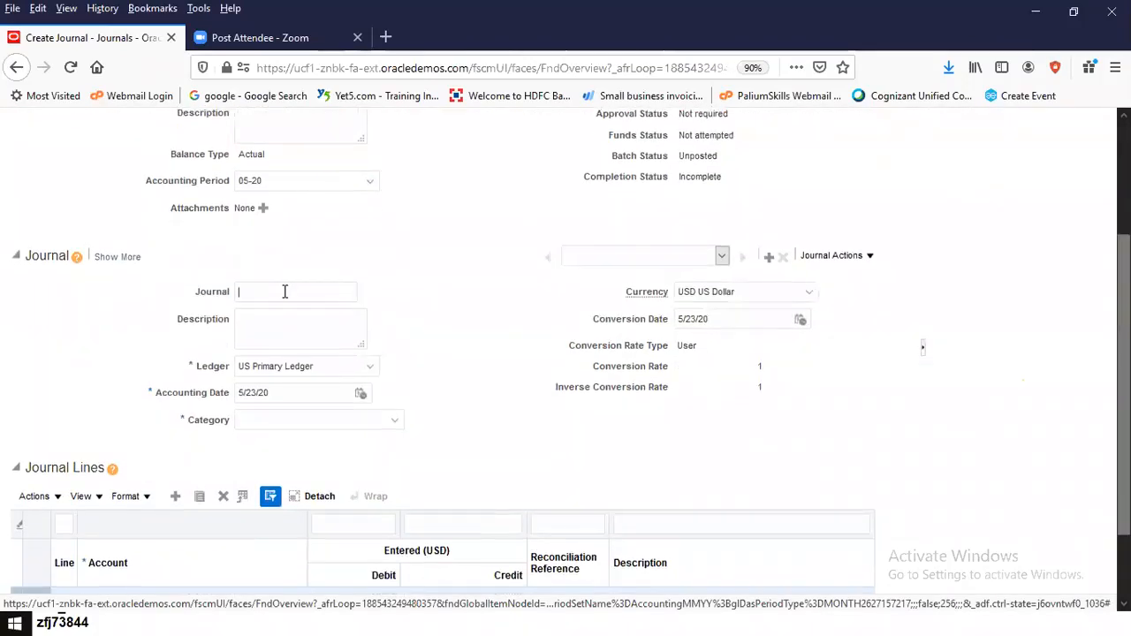
key(ctrl+v)
drag(262, 293, 285, 297)
text(Journa)
click(269, 326)
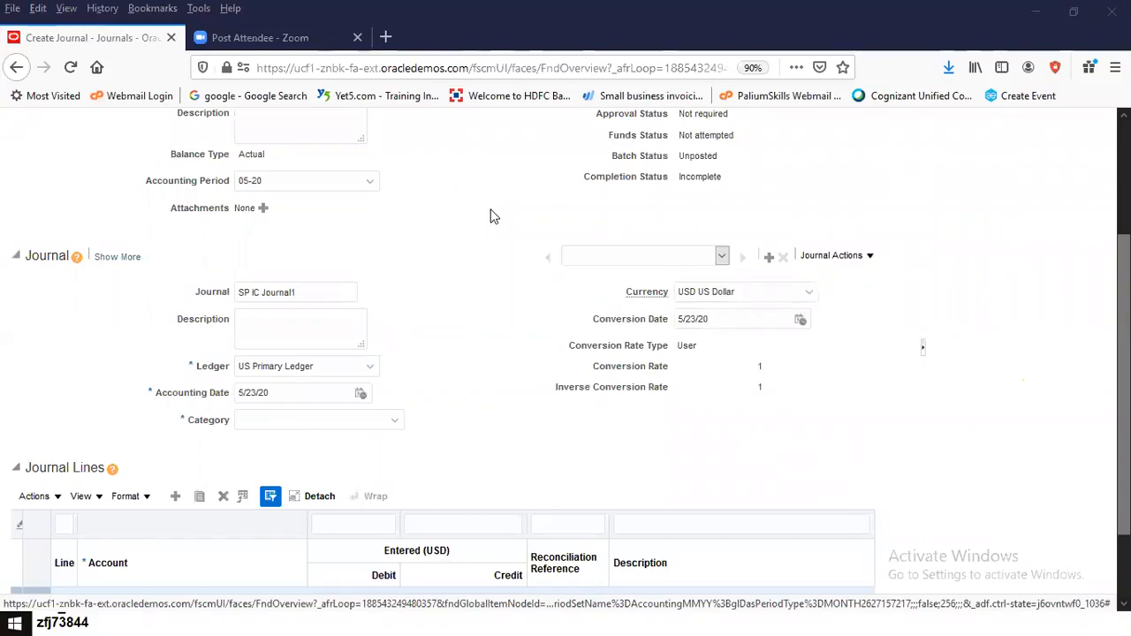
click(904, 388)
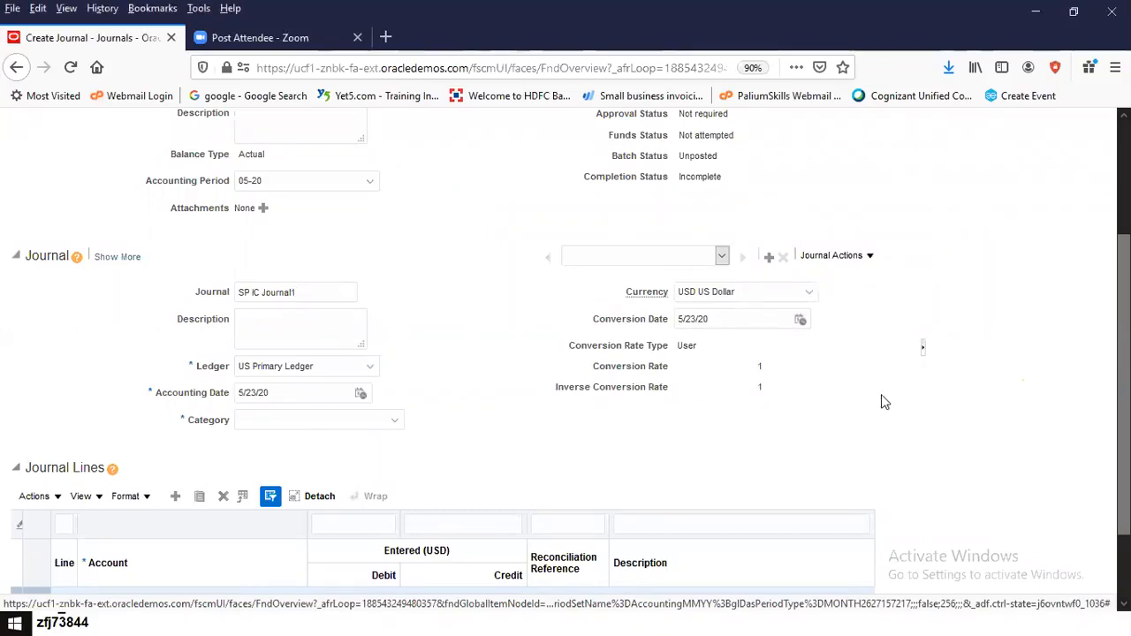
Look over the journal's currency choices without changing them, and set its category to Adjustment
click(809, 292)
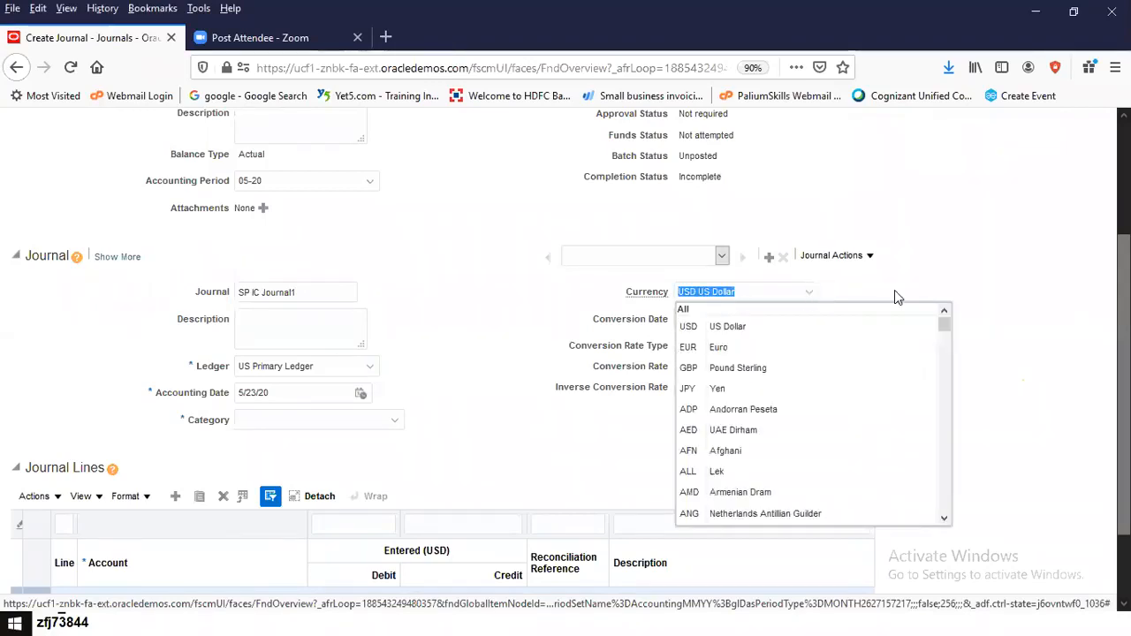
click(962, 271)
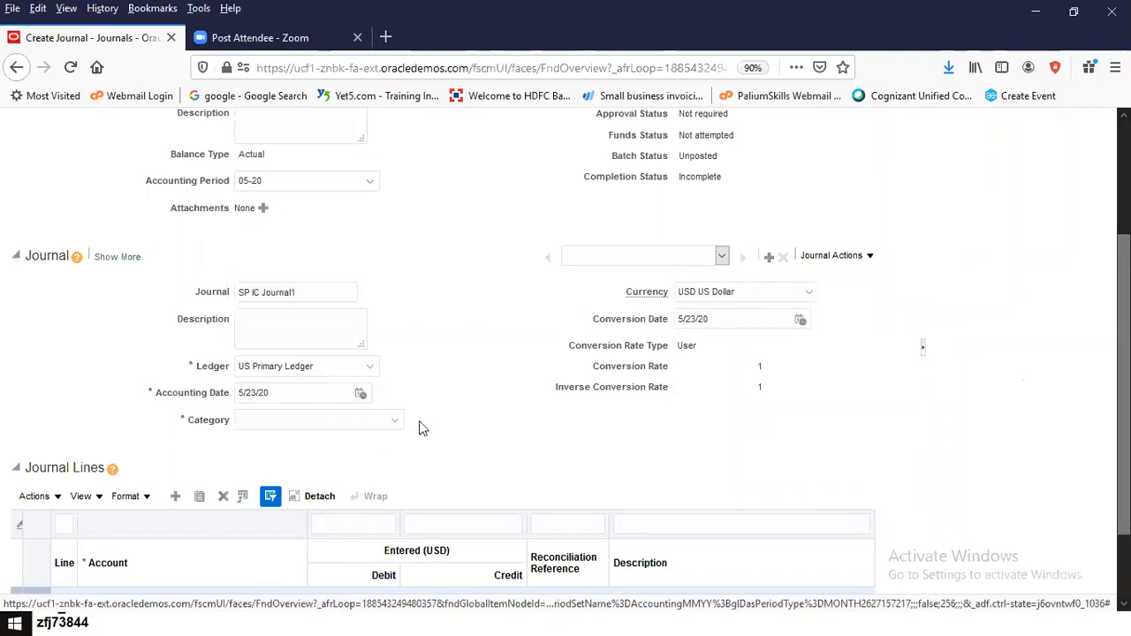
click(396, 421)
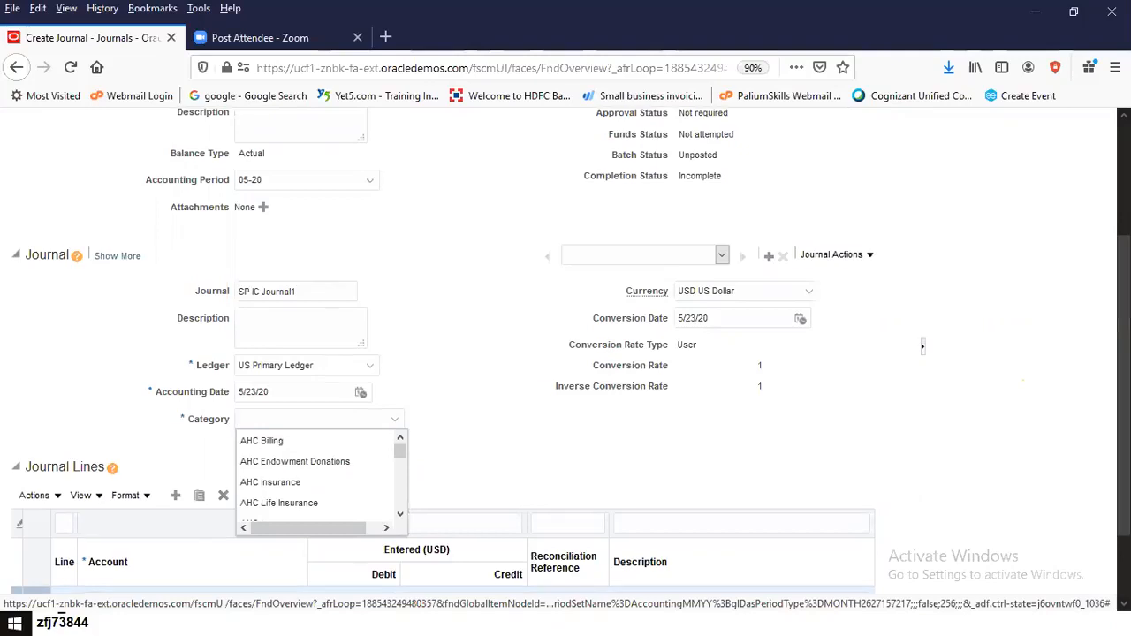
scroll(566, 323, up, 1)
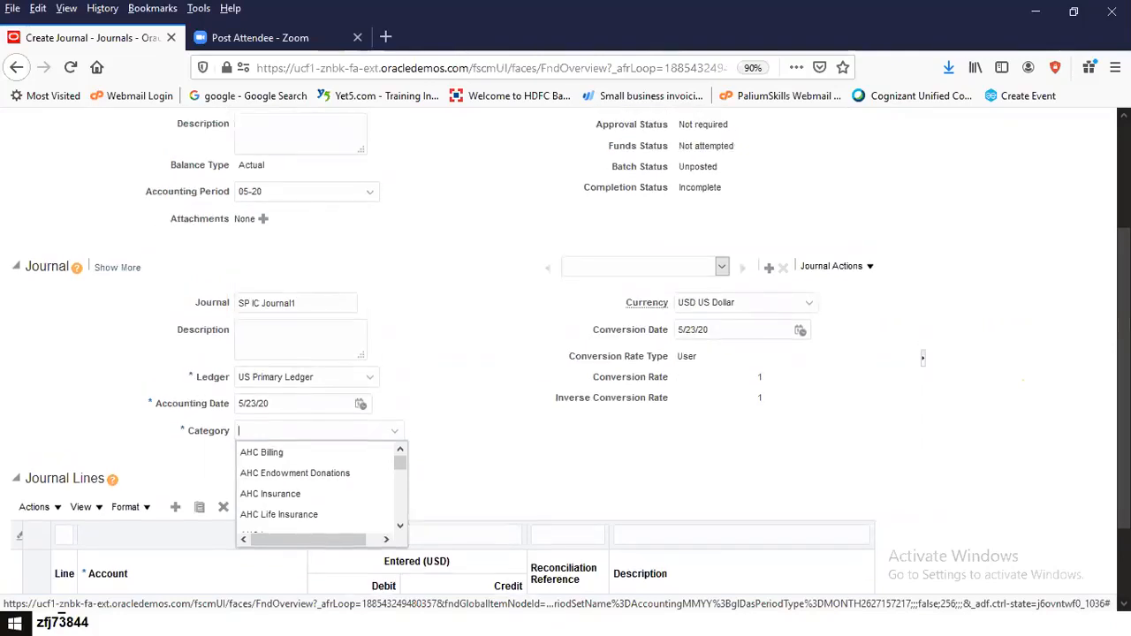
scroll(823, 450, down, 1)
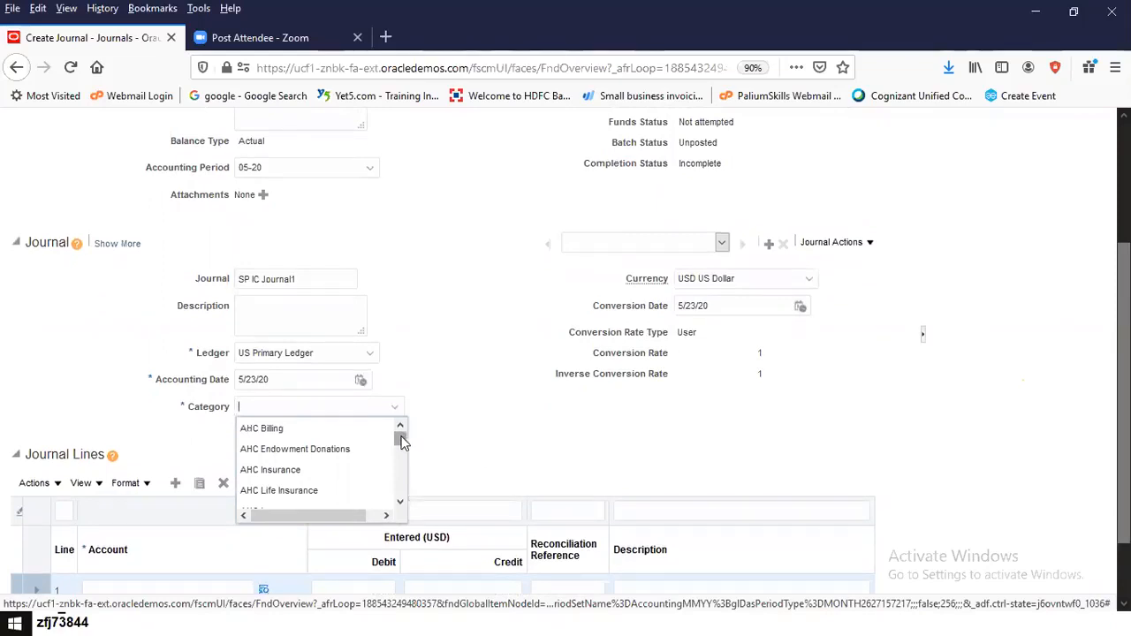
scroll(399, 473, down, 2)
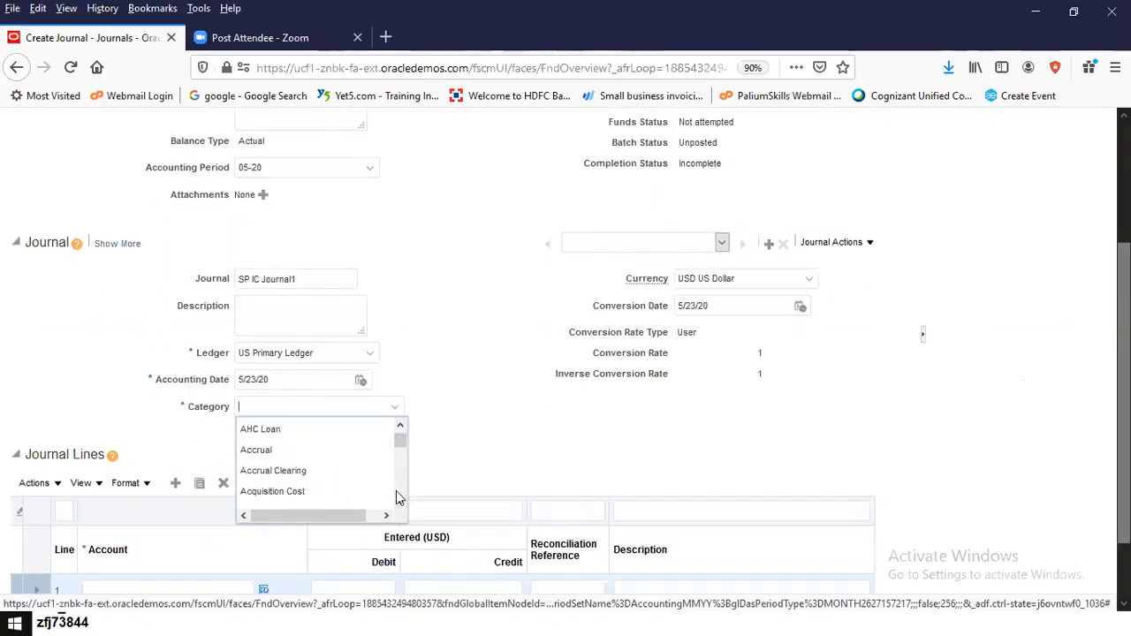
click(341, 476)
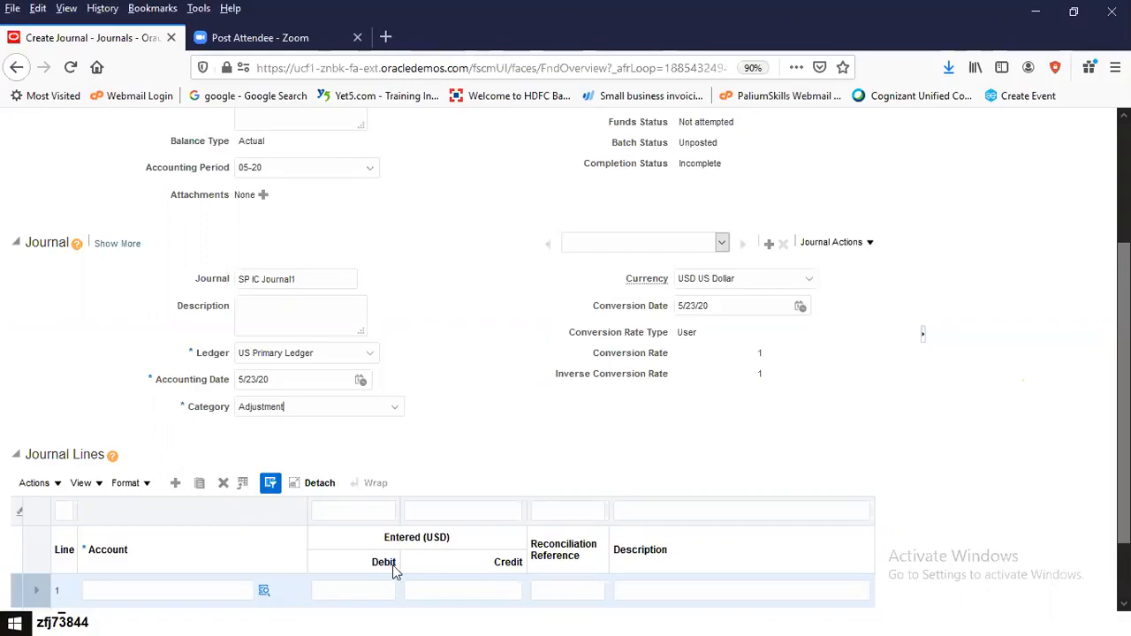
Fill in the first journal line with company 101, line of business 10, account 42000 (Revenue International) and a credit of 1,000
scroll(477, 474, down, 2)
click(174, 511)
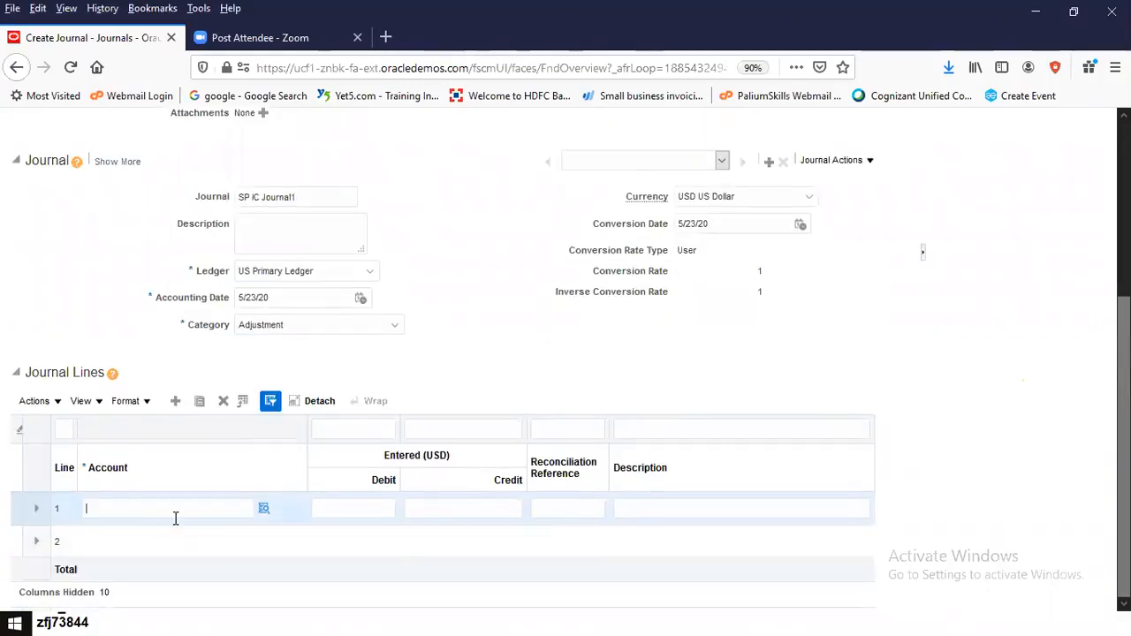
click(262, 517)
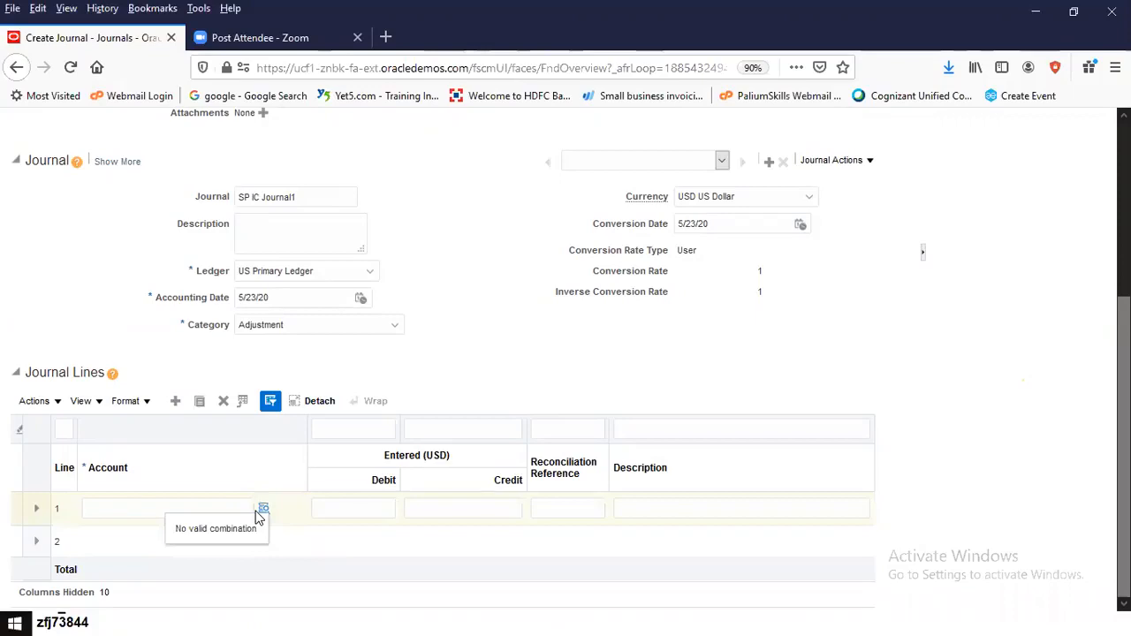
click(262, 510)
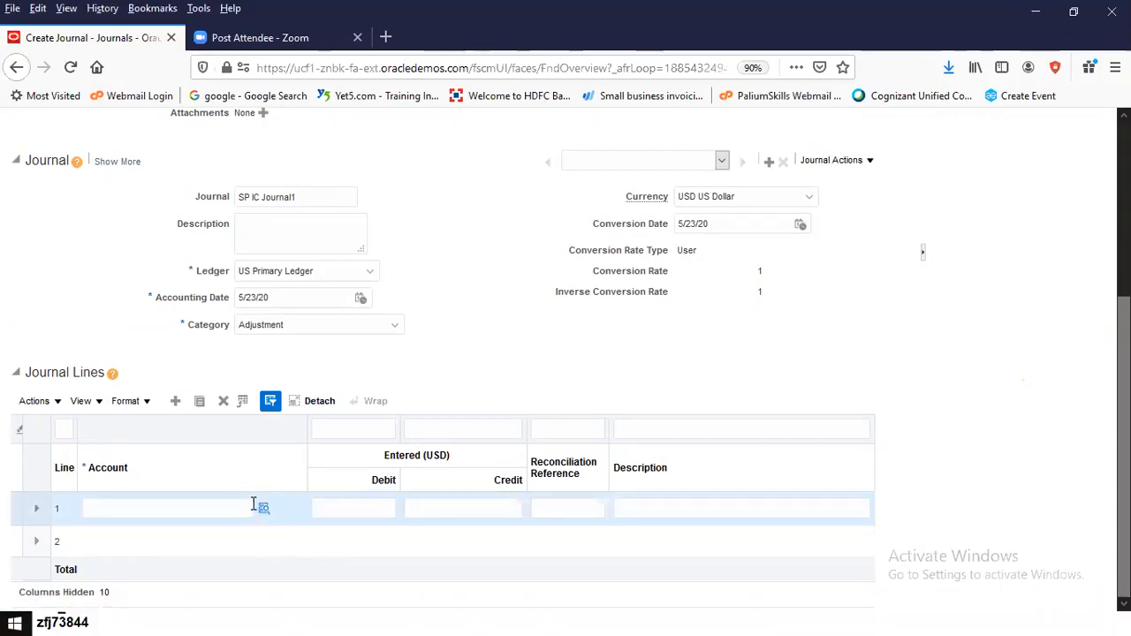
click(263, 509)
click(261, 509)
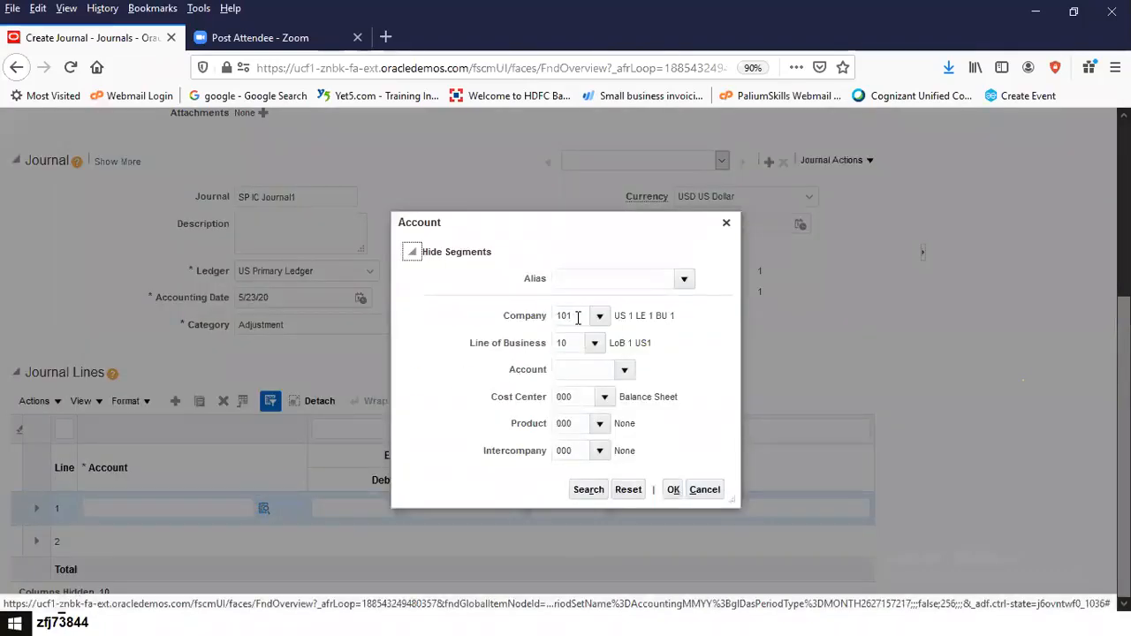
click(578, 316)
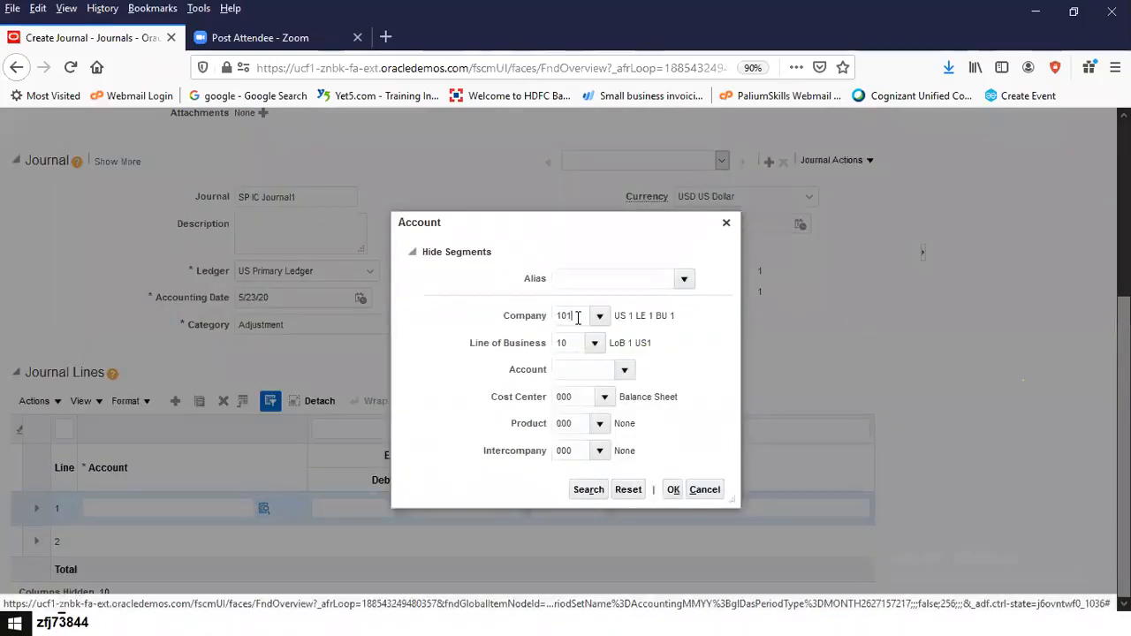
click(571, 371)
text(42)
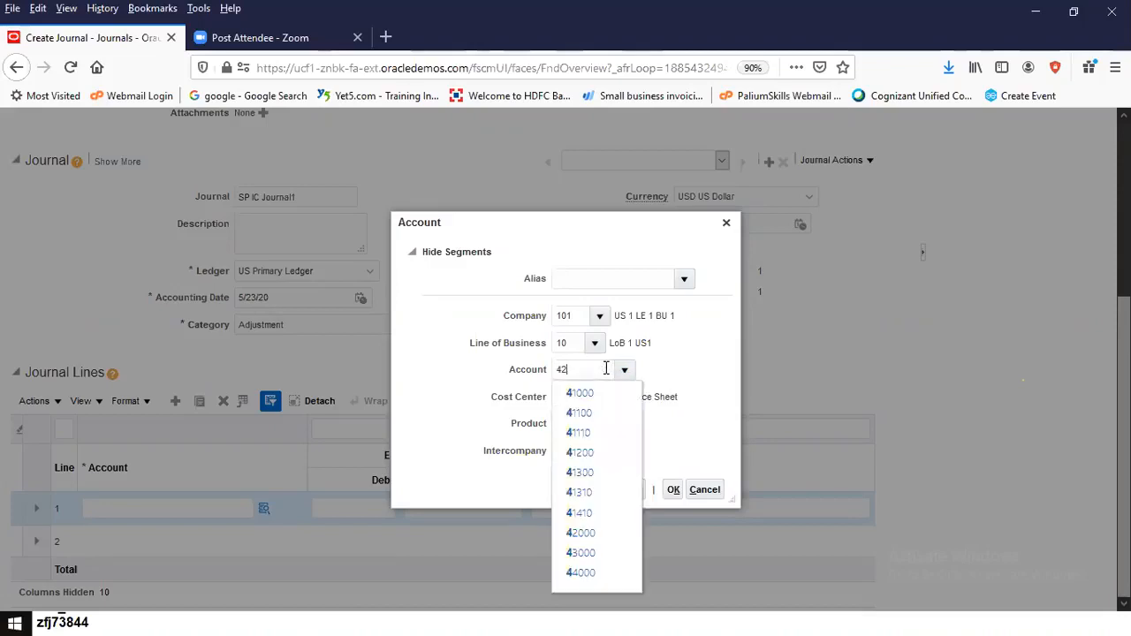
click(585, 392)
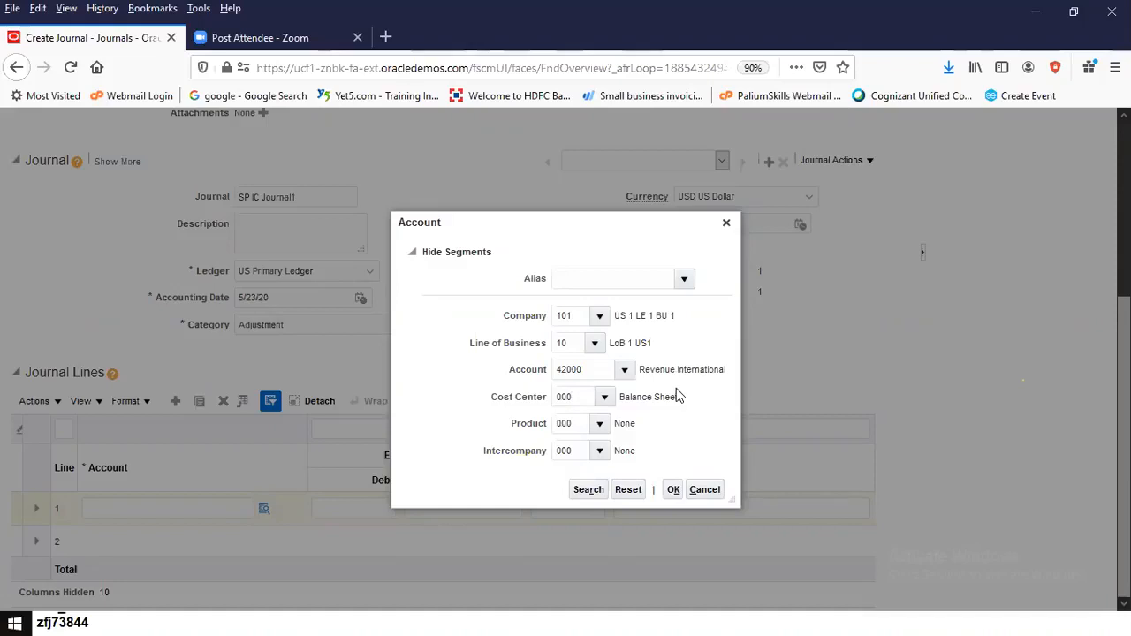
click(676, 493)
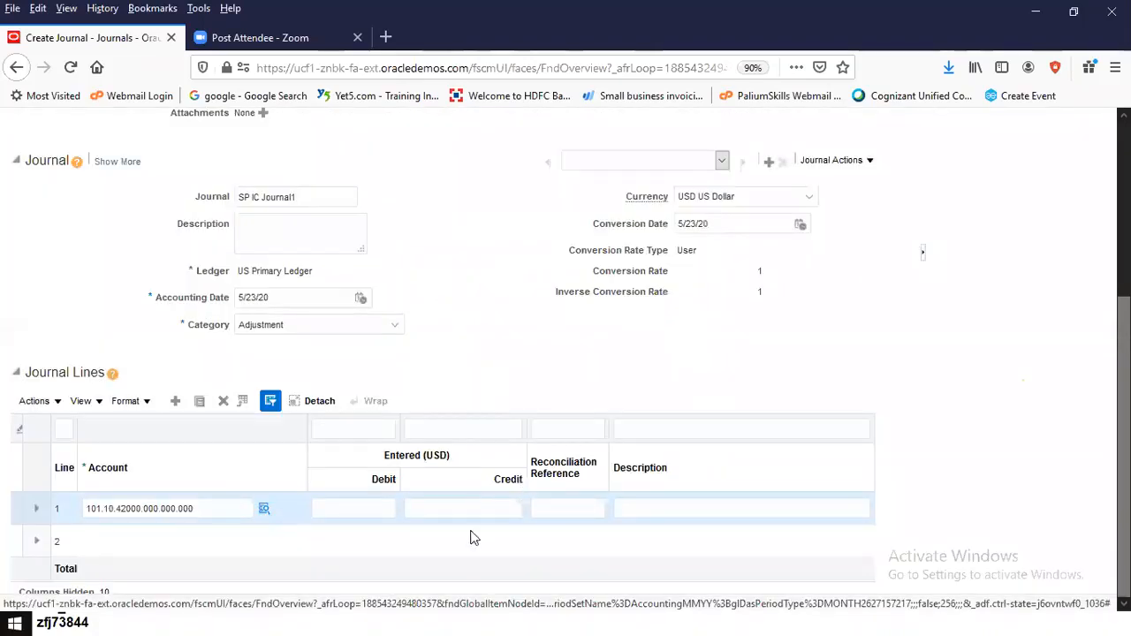
text(000)
Fill in the second journal line with account 11200 (Cash) under company 101 and a debit of 1,000
click(155, 539)
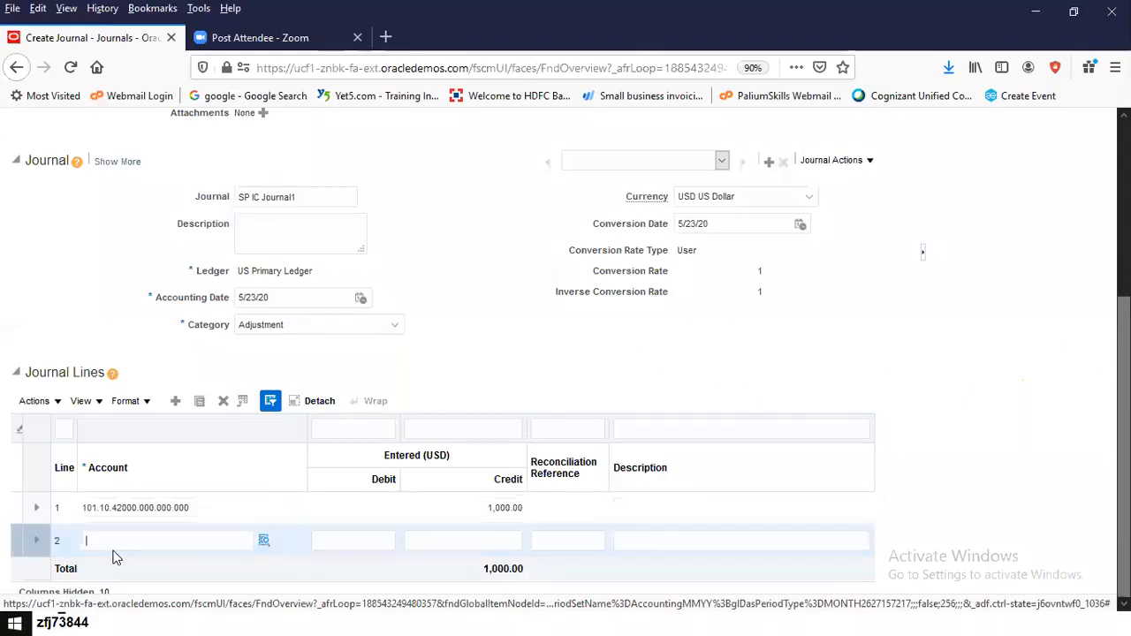
click(261, 540)
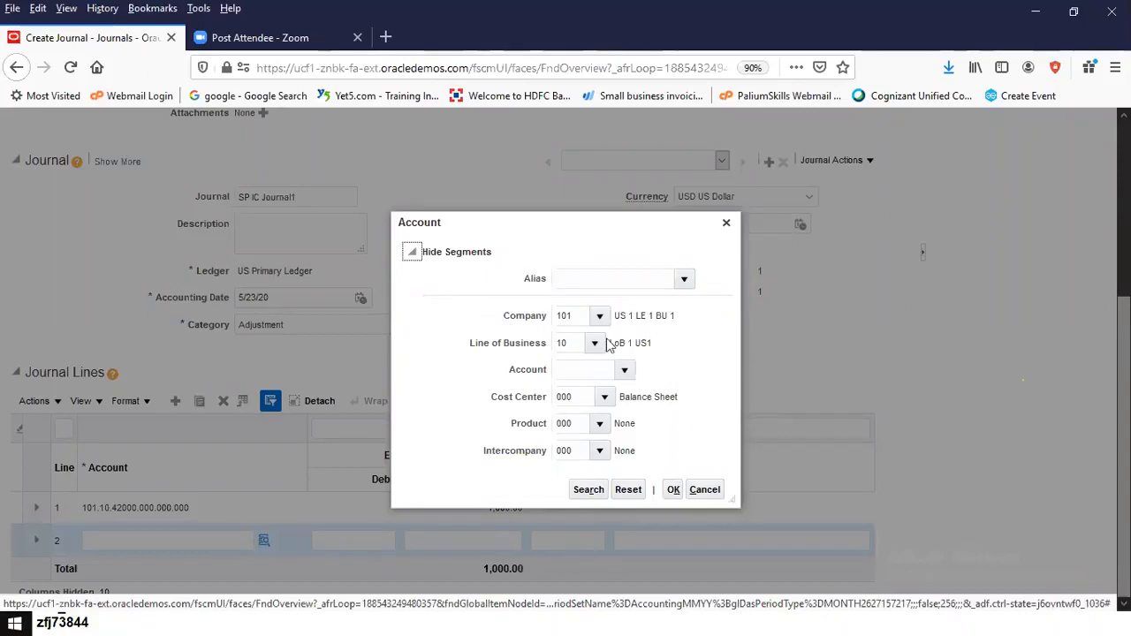
click(625, 372)
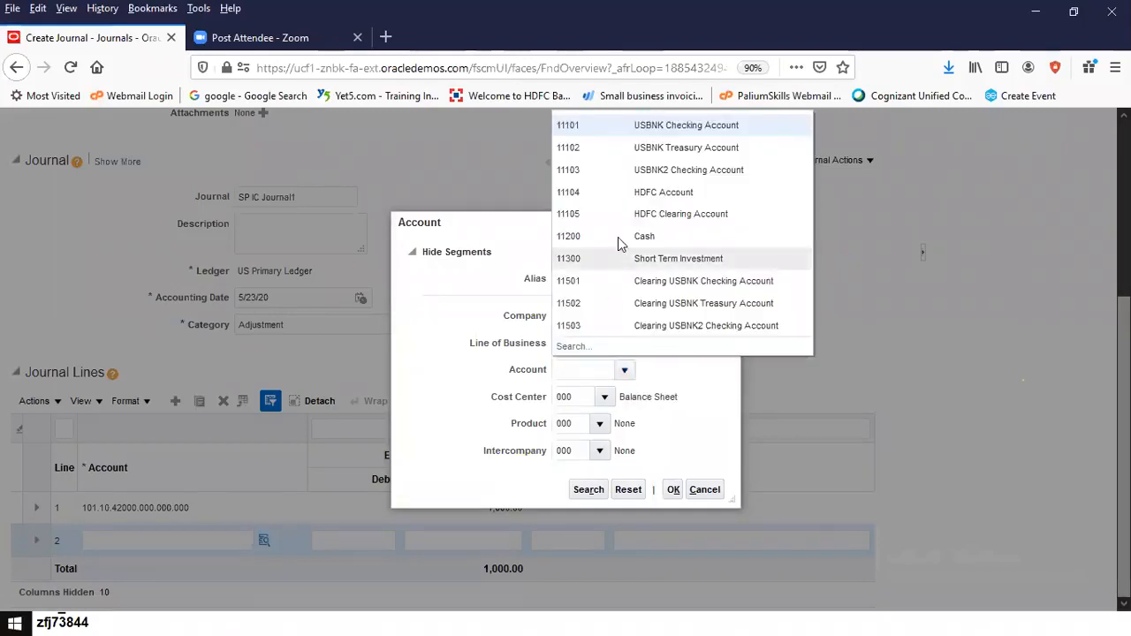
click(619, 236)
click(674, 494)
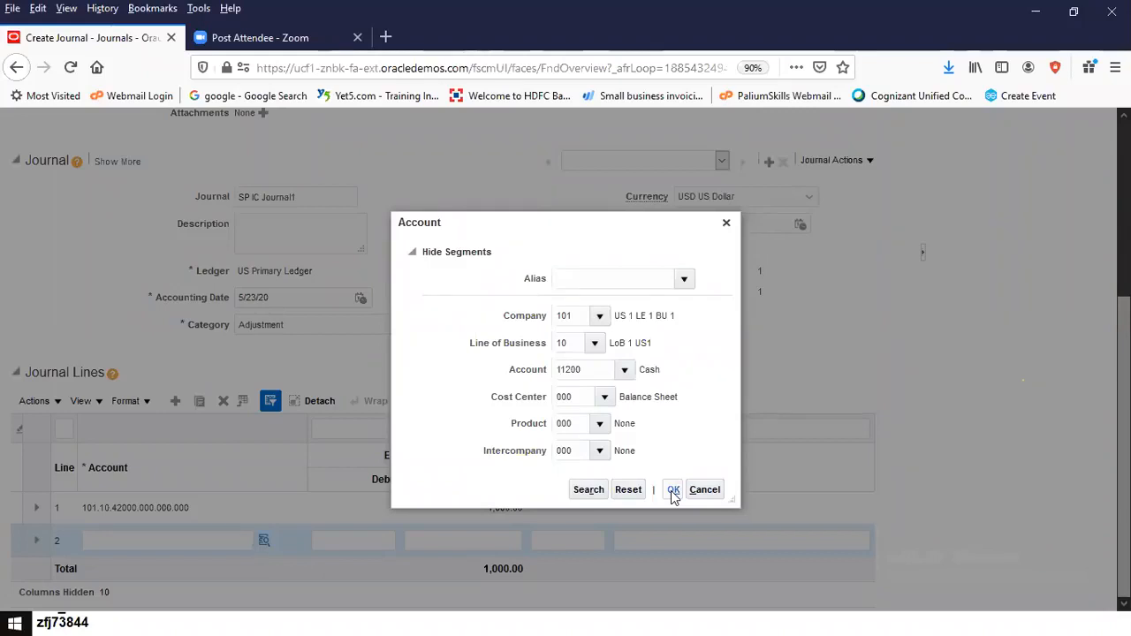
click(672, 491)
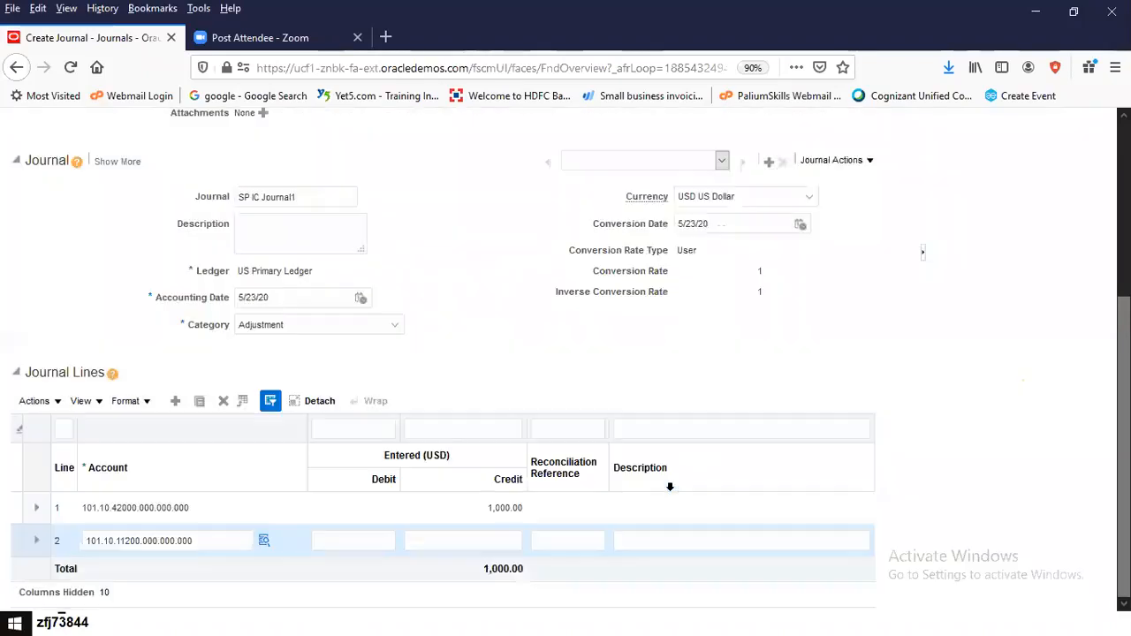
click(386, 546)
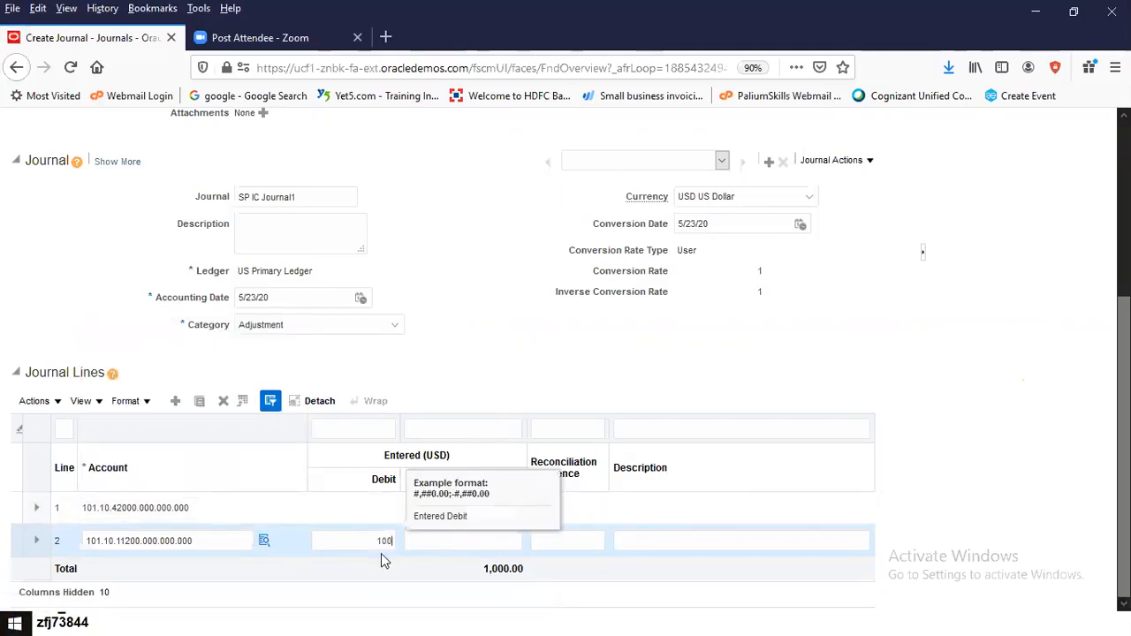
text(1000)
key(Tab)
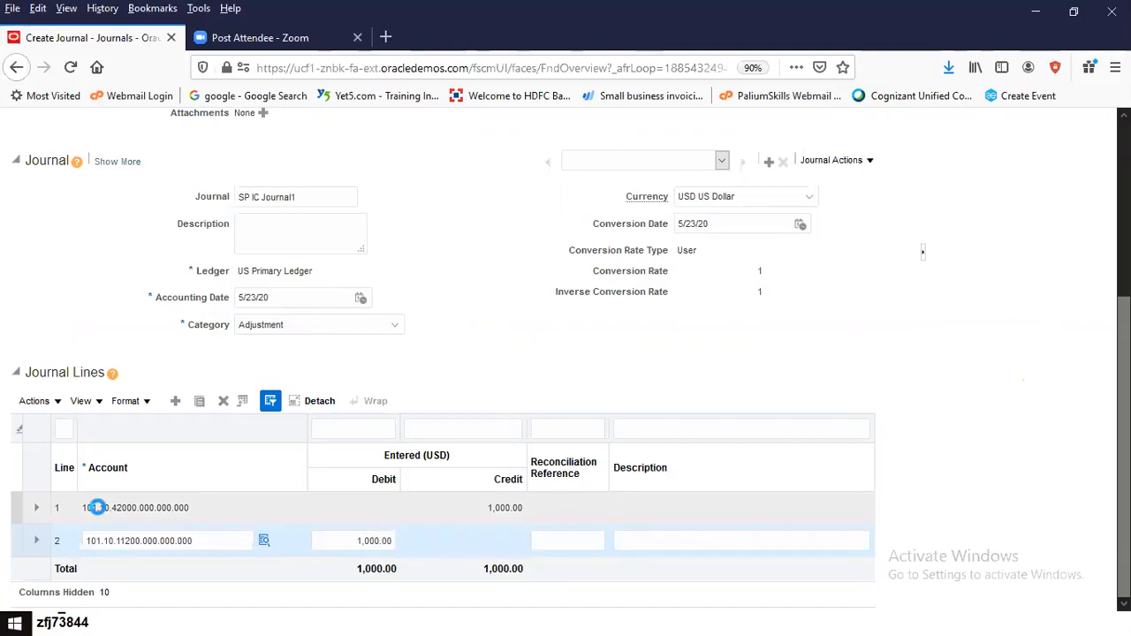
Change the second journal line's account segment to 59110 (Project Labor Cost)
mouse_move(96, 507)
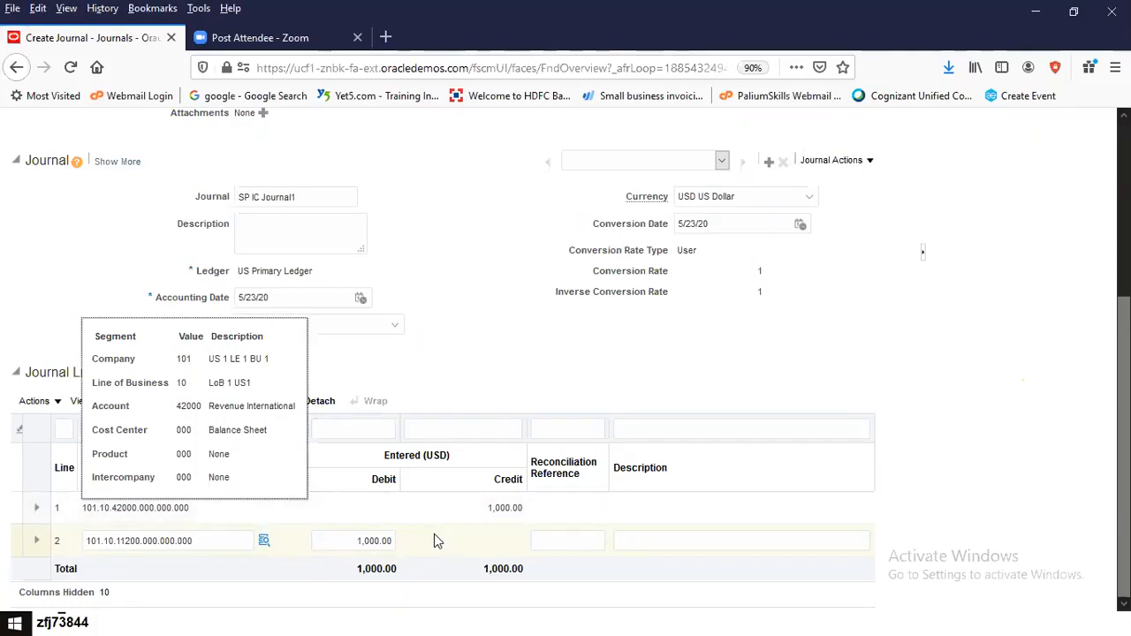
click(261, 542)
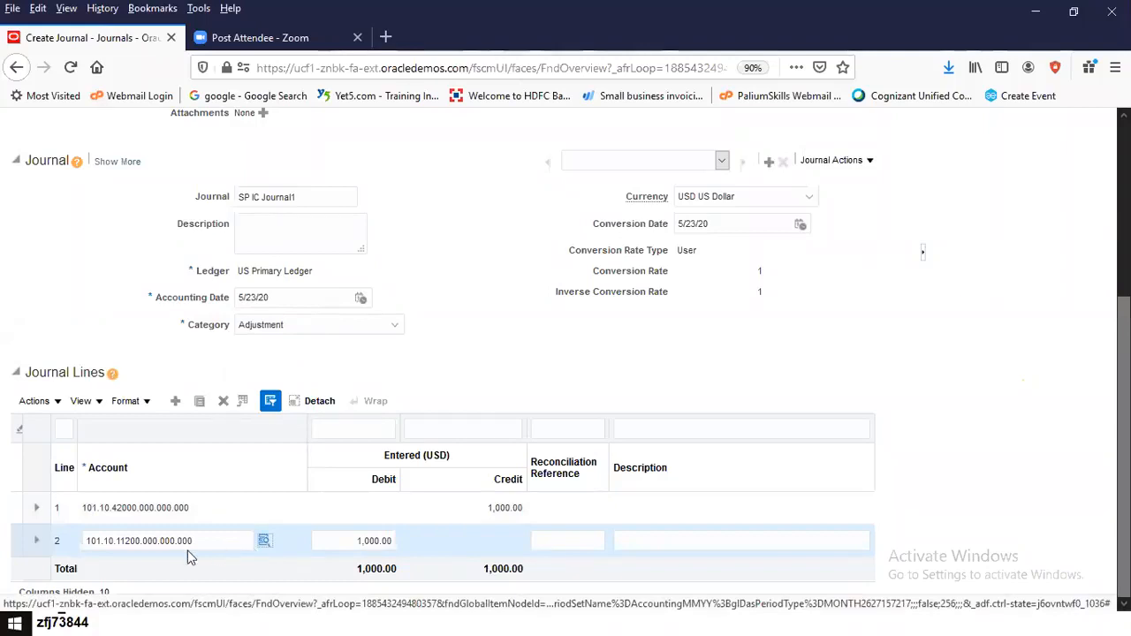
mouse_move(187, 546)
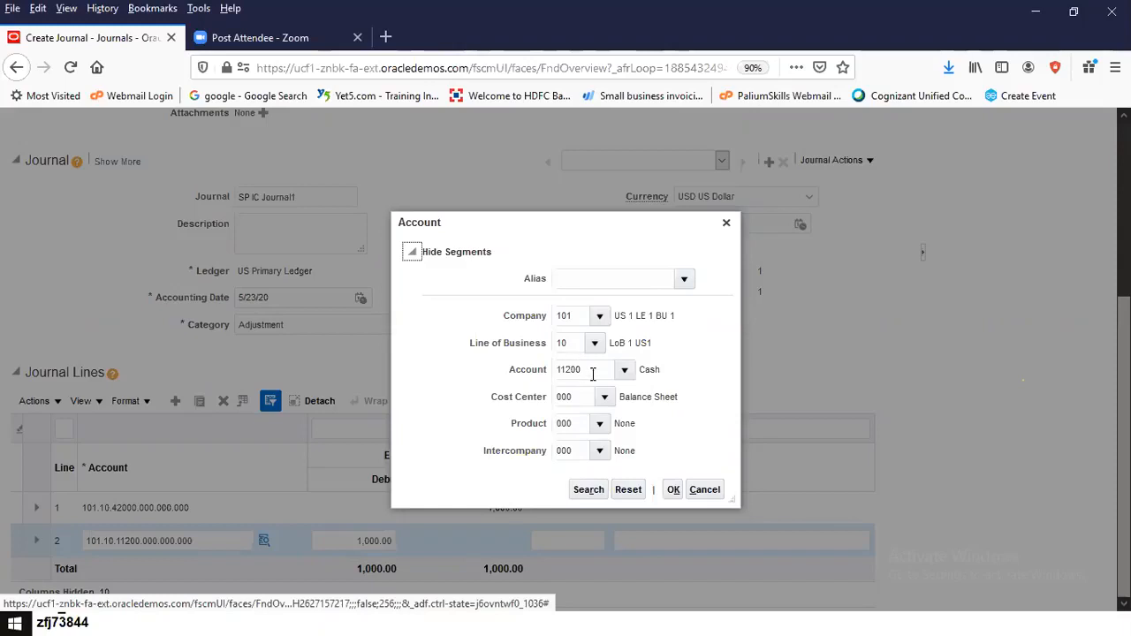
drag(593, 370, 487, 359)
text(5910)
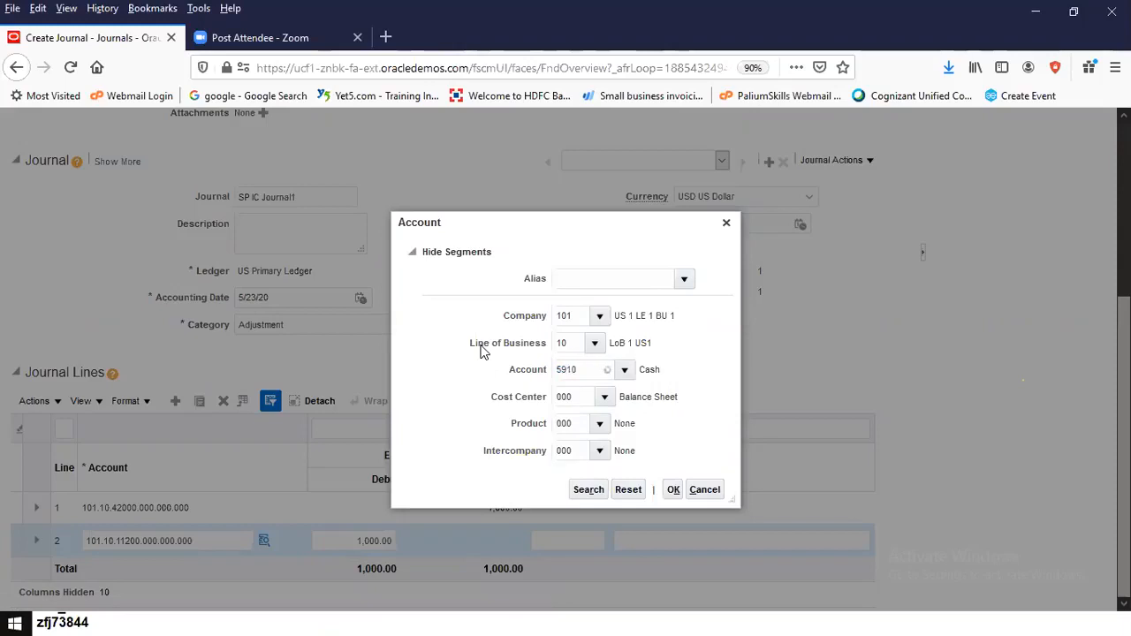
text(0)
key(BackSpace)
key(BackSpace)
key(BackSpace)
key(BackSpace)
key(BackSpace)
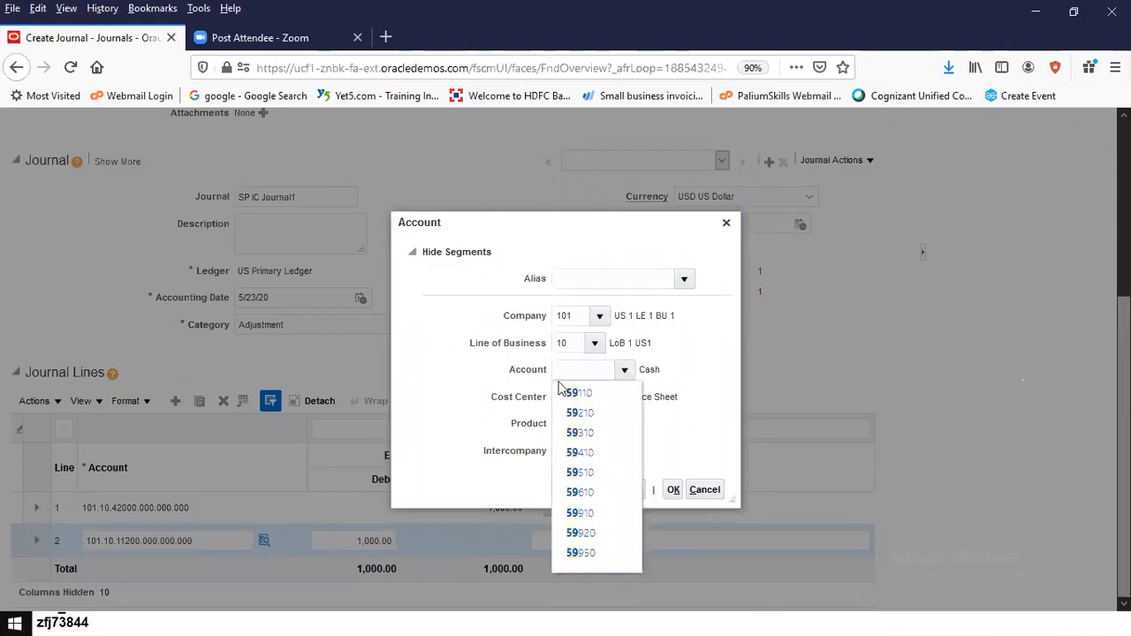
click(583, 392)
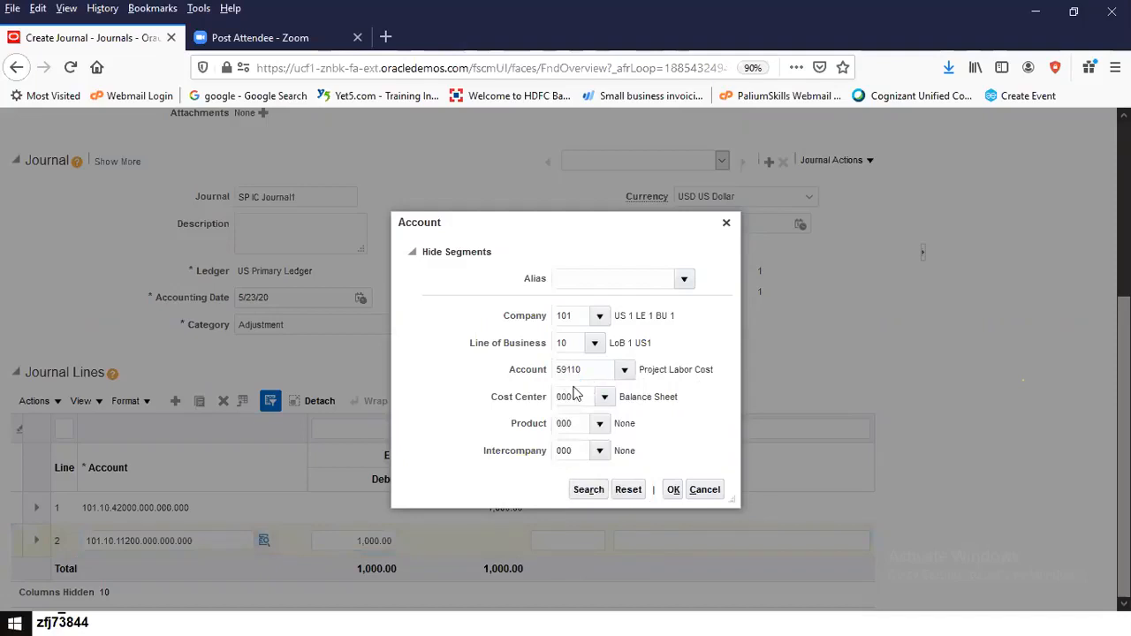
click(672, 491)
click(672, 491)
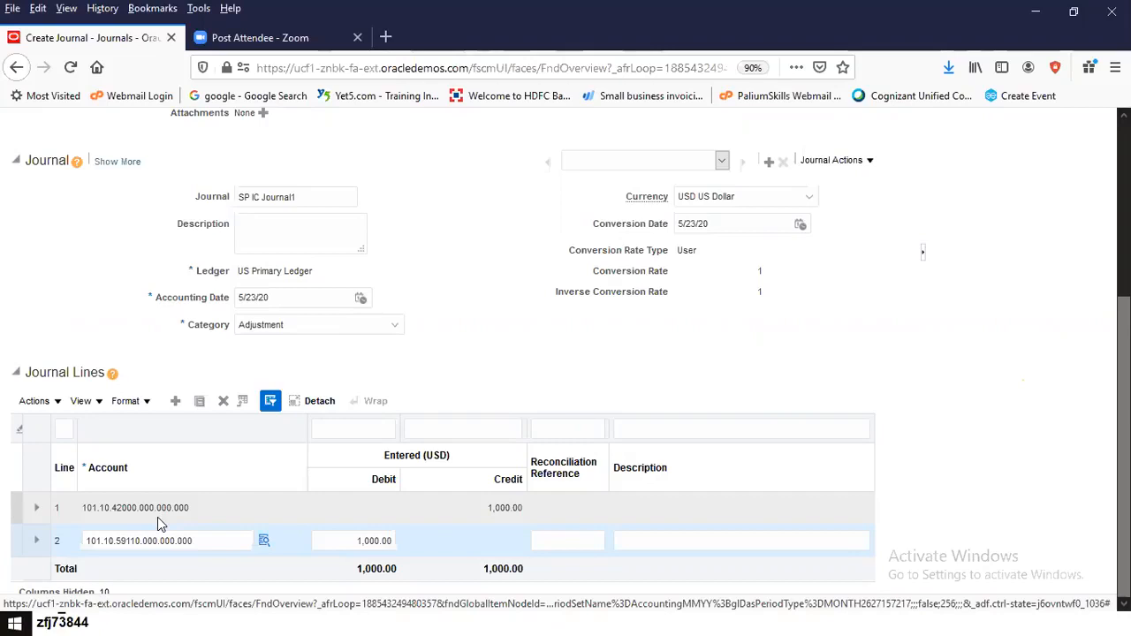
Change the company segment of the second journal line's account to 151 (Canada)
click(264, 541)
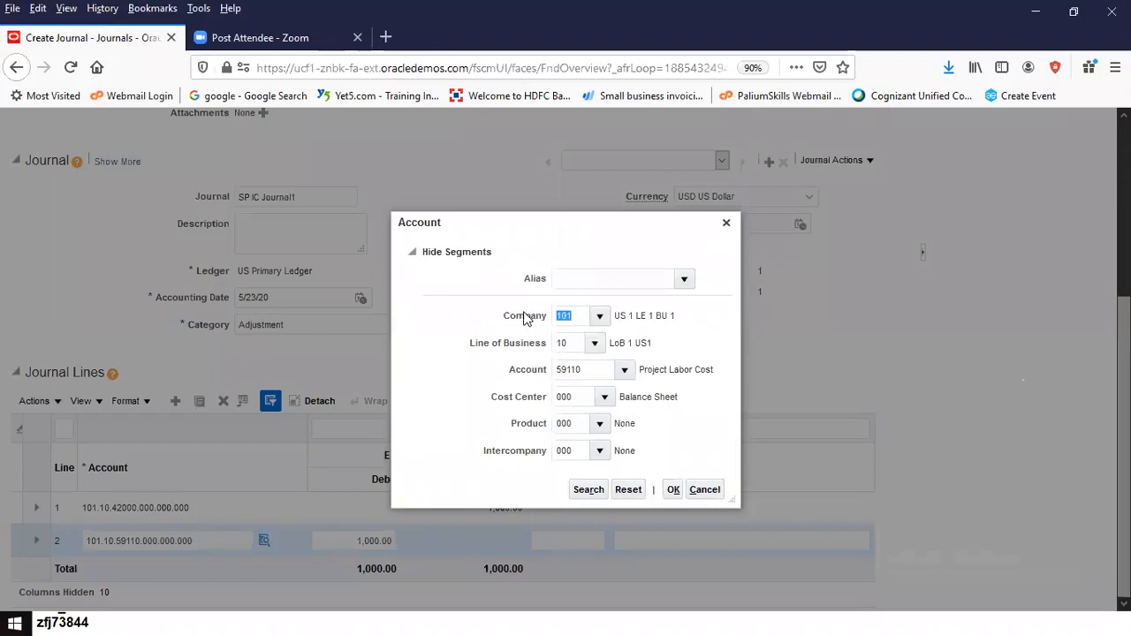
key(BackSpace)
click(599, 315)
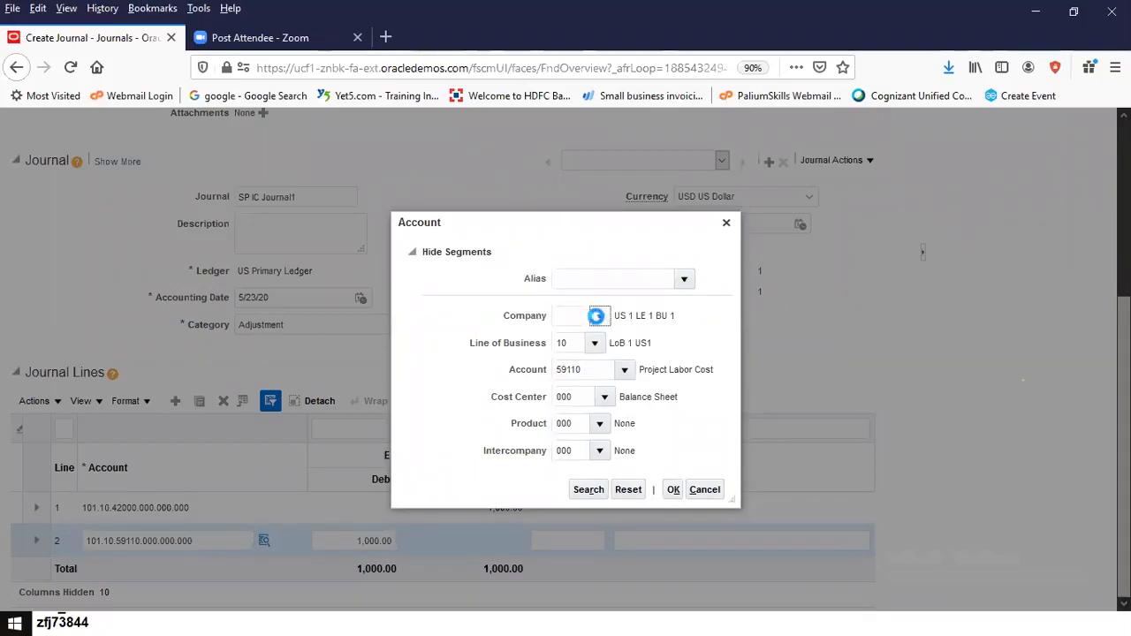
click(599, 315)
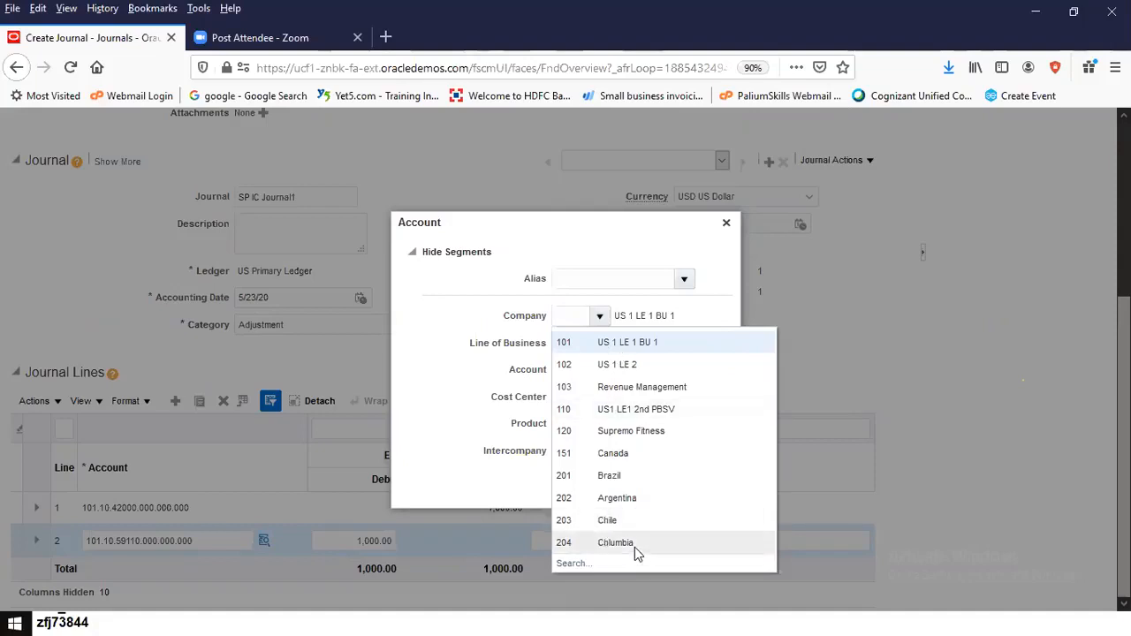
click(616, 454)
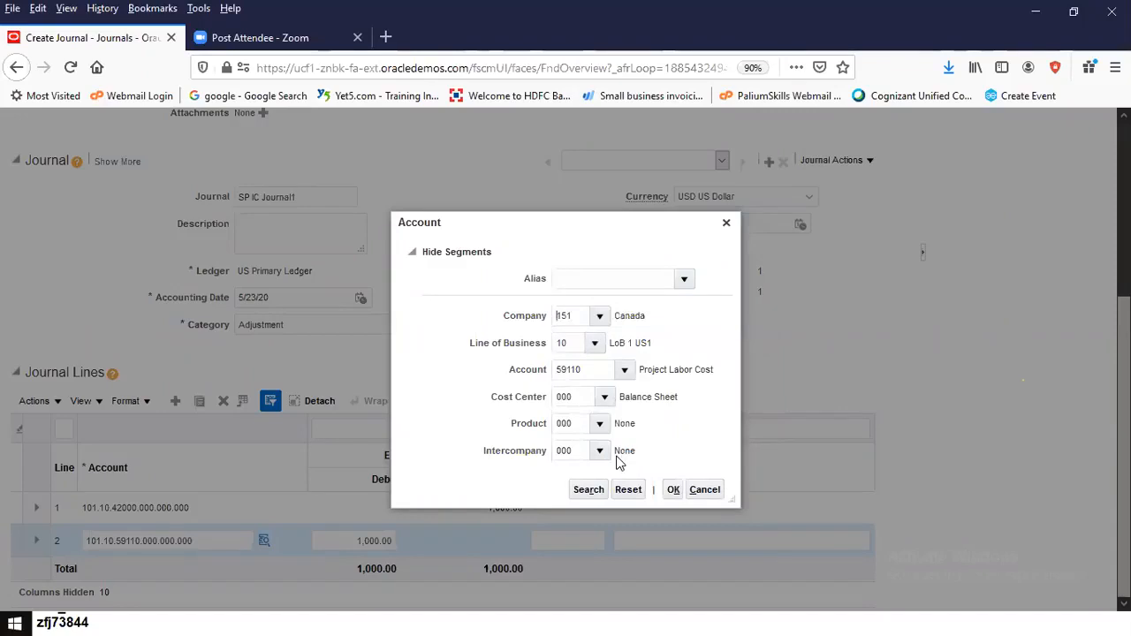
click(665, 489)
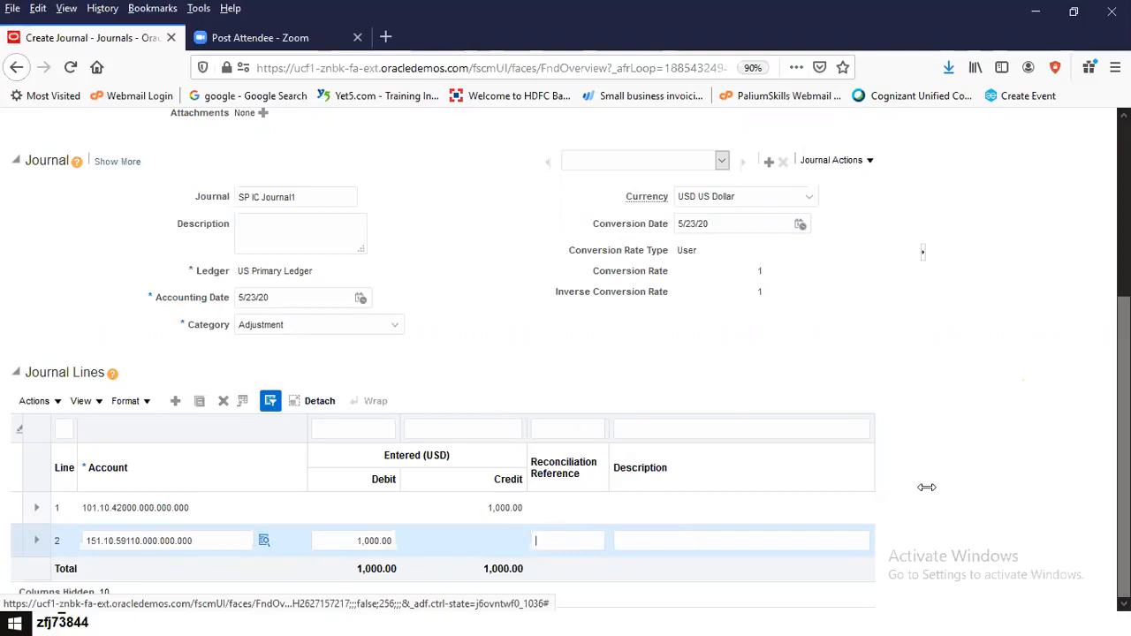
Post the journal batch SP IC Batch1 and acknowledge the submission
scroll(538, 539, up, 2)
scroll(565, 371, up, 3)
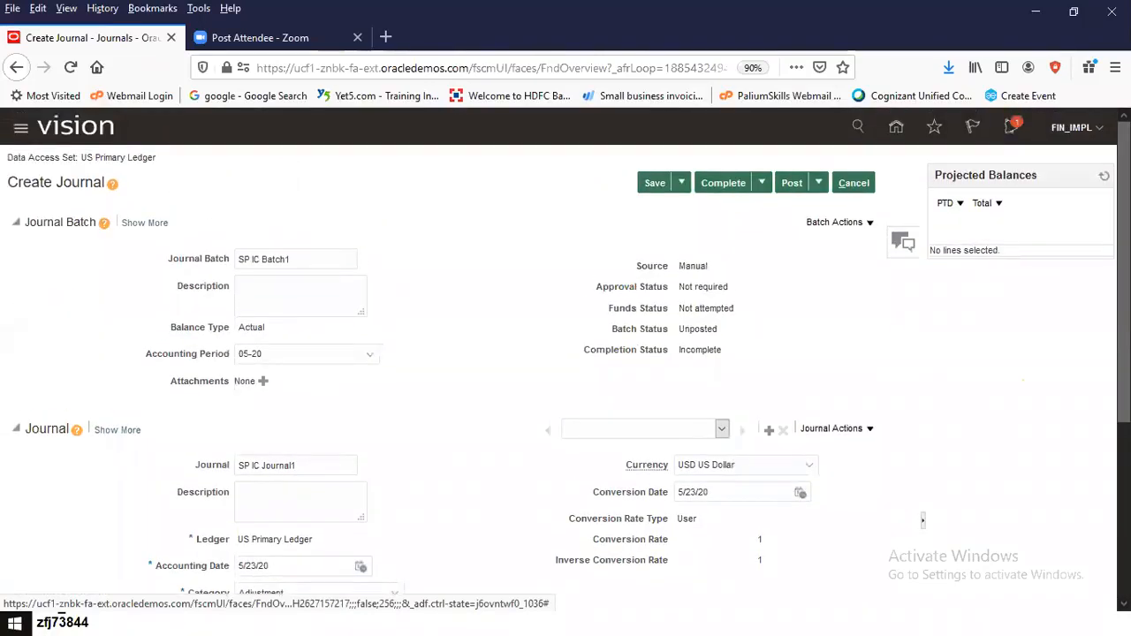
click(792, 183)
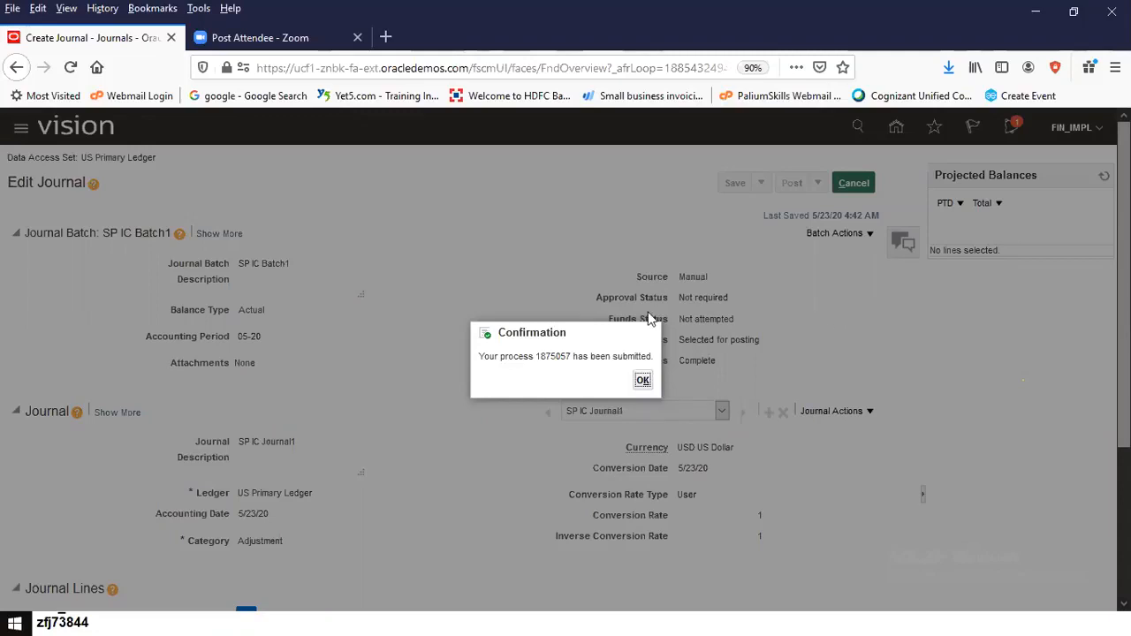
click(642, 380)
click(643, 381)
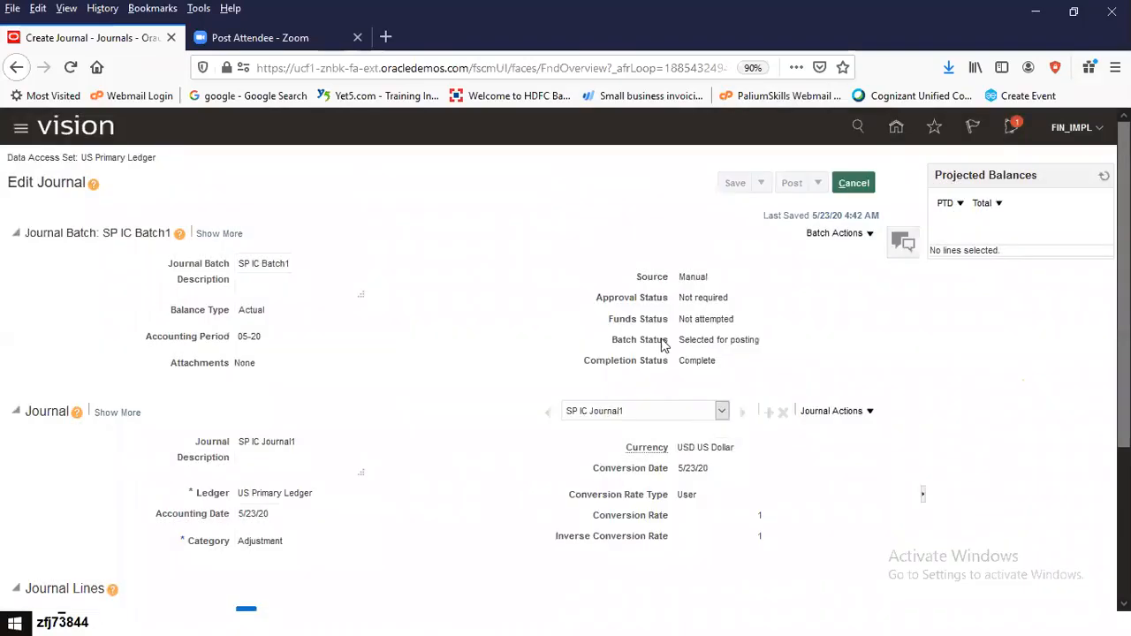
Close the submitted journal and open the Manage Journals task
click(855, 187)
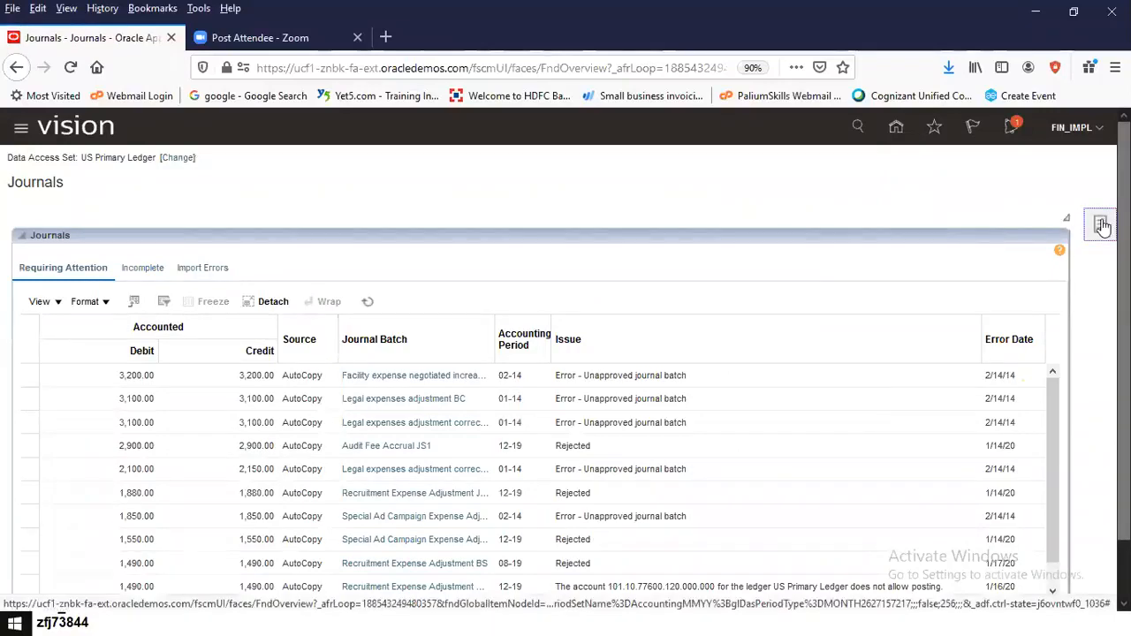
click(1102, 227)
click(1012, 181)
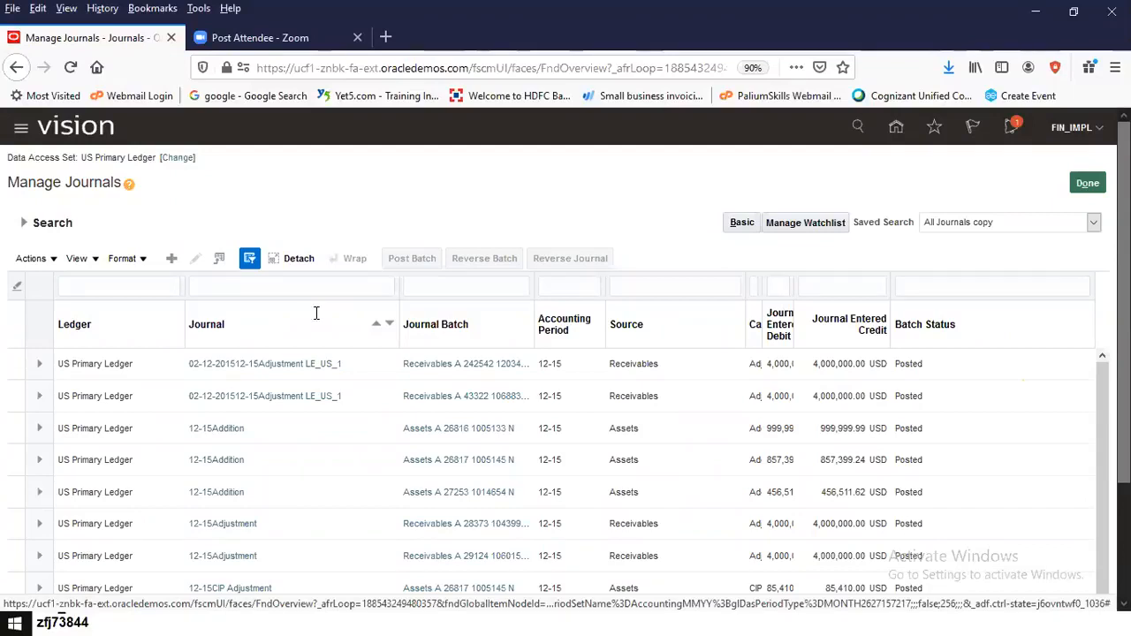
Search for journals whose name starts with SP, removing the 12-15 accounting period from the criteria
click(24, 223)
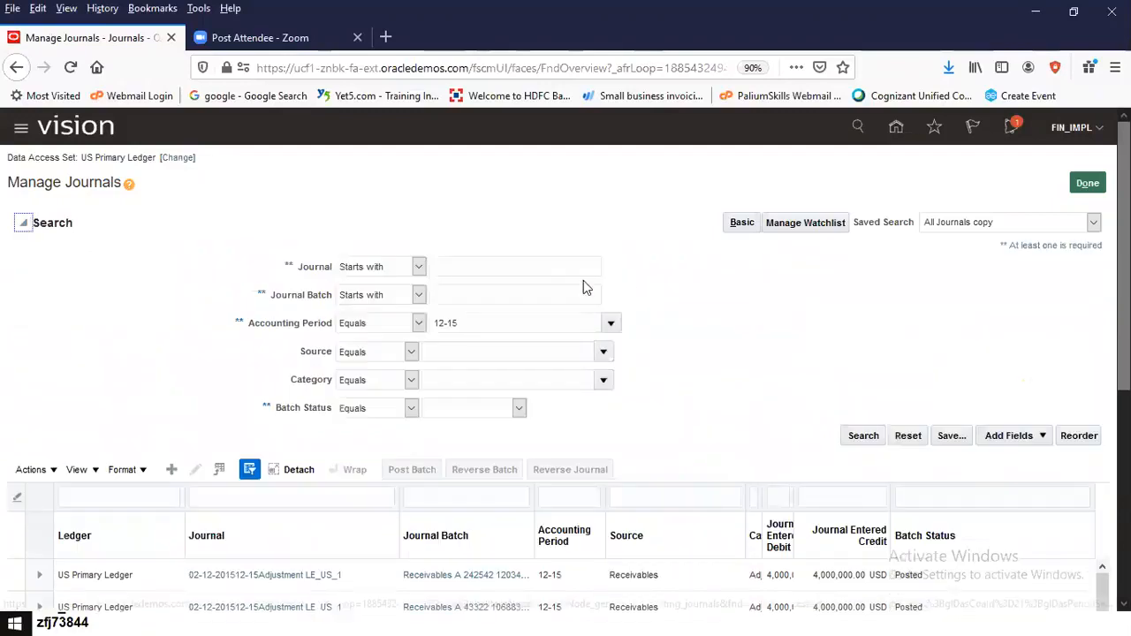
click(476, 270)
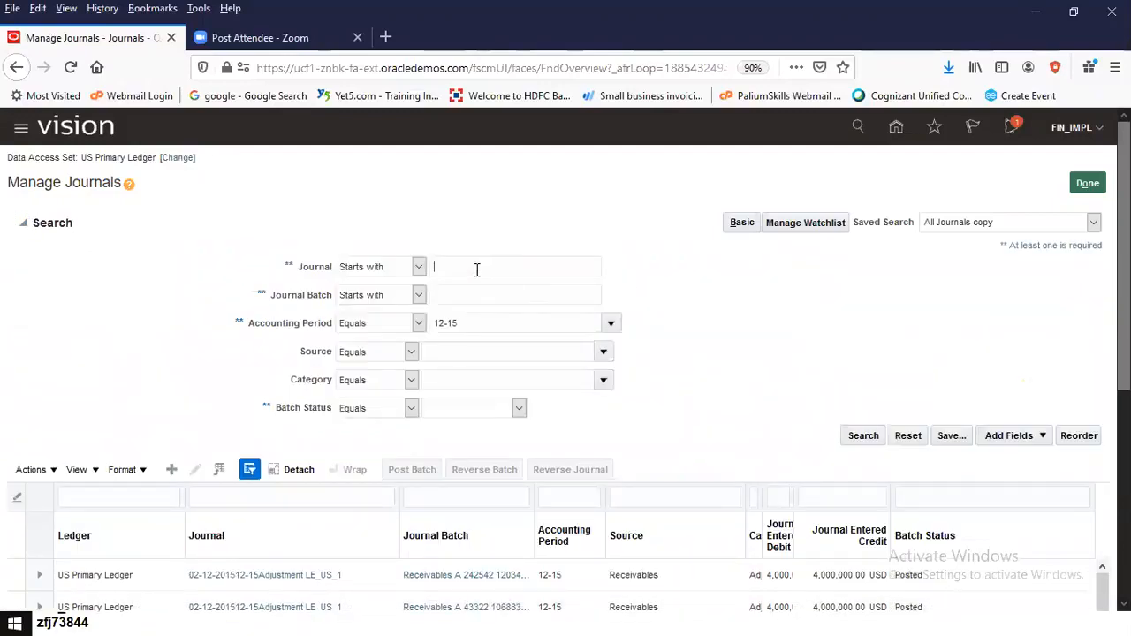
text(SP)
click(500, 327)
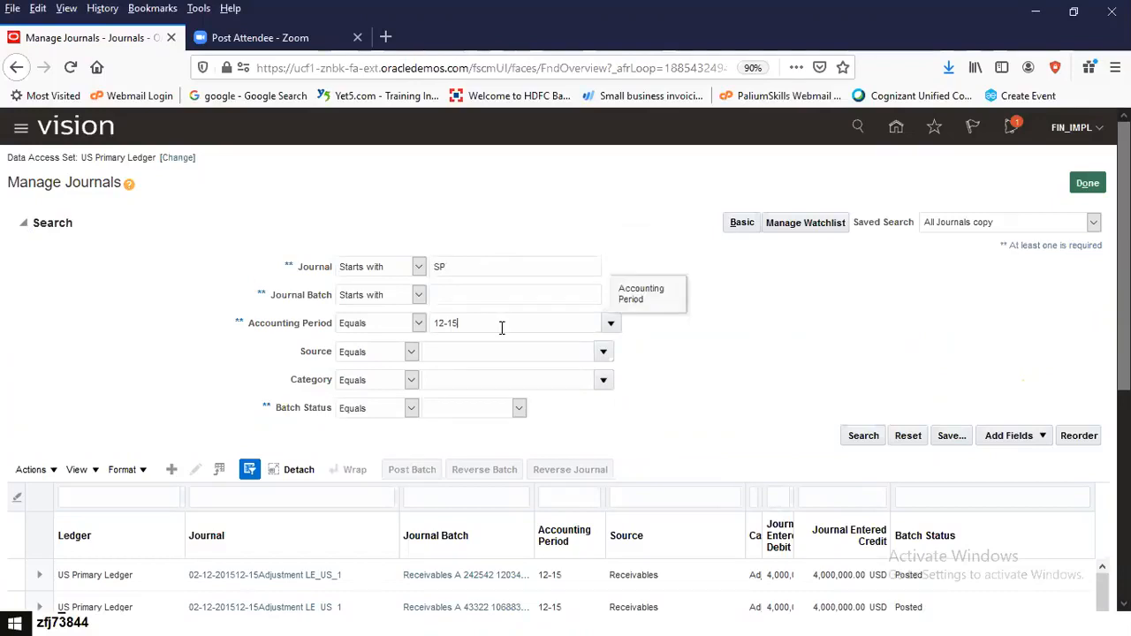
key(BackSpace)
key(BackSpace)
key(BackSpace)
key(BackSpace)
click(611, 324)
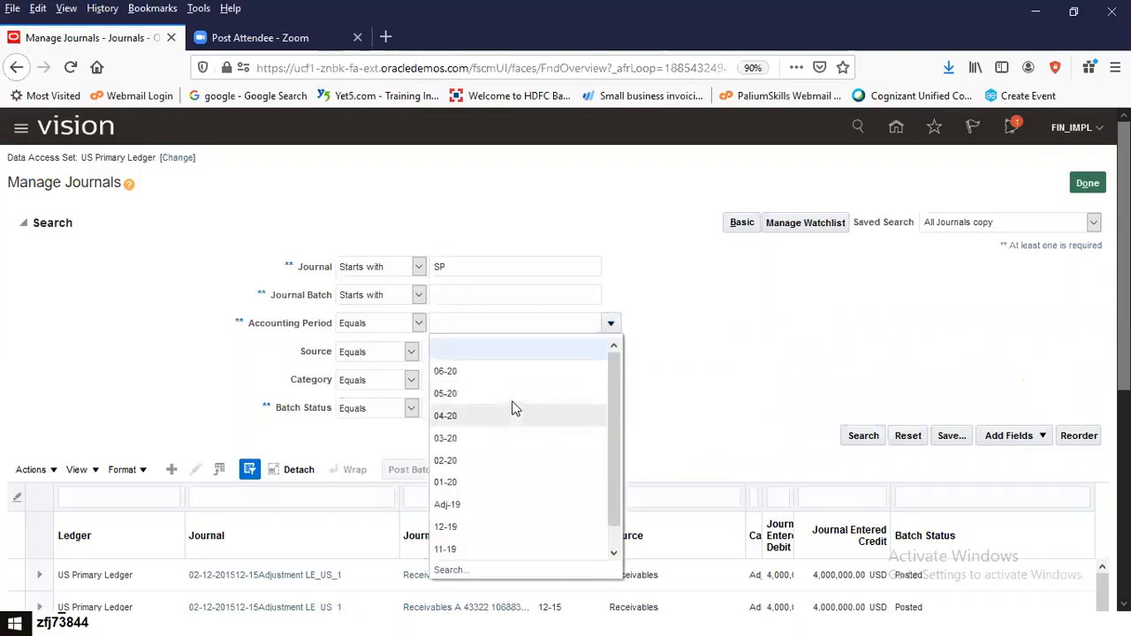
click(862, 435)
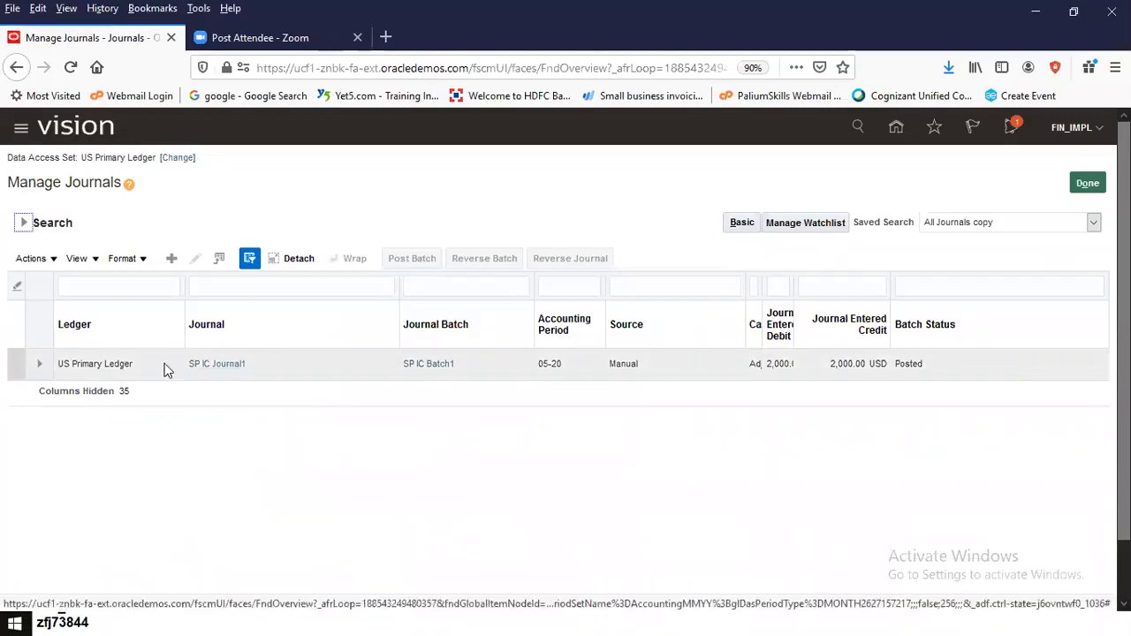
Open SP IC Journal1, review its journal lines, and compare them with the Intercompany Accounting example slide in PowerPoint before returning to the browser
click(209, 365)
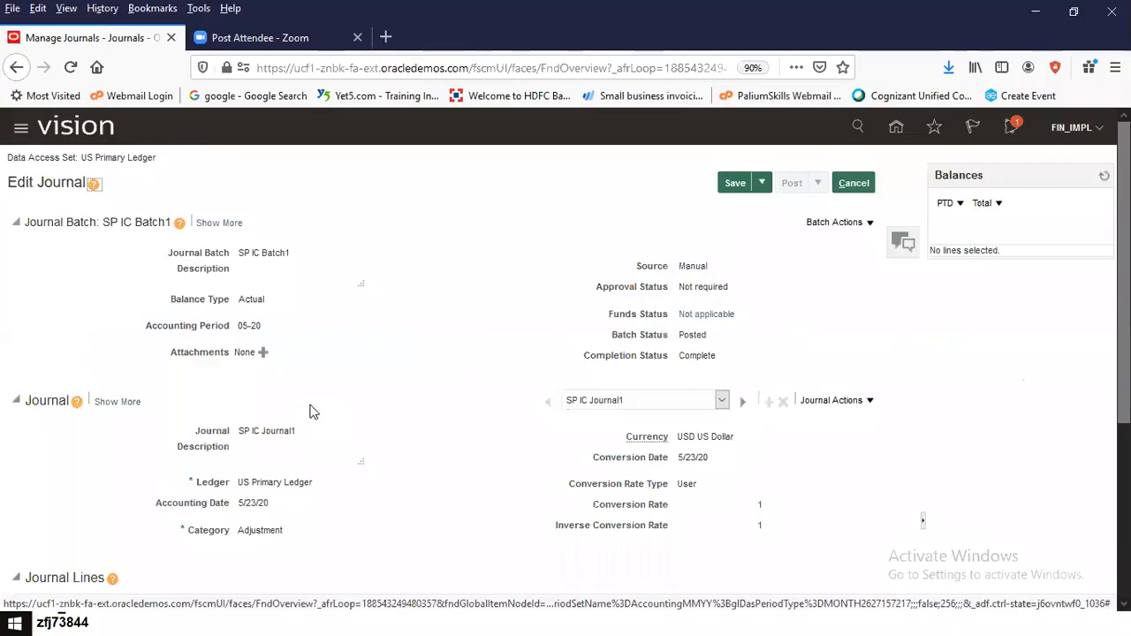
scroll(310, 409, down, 3)
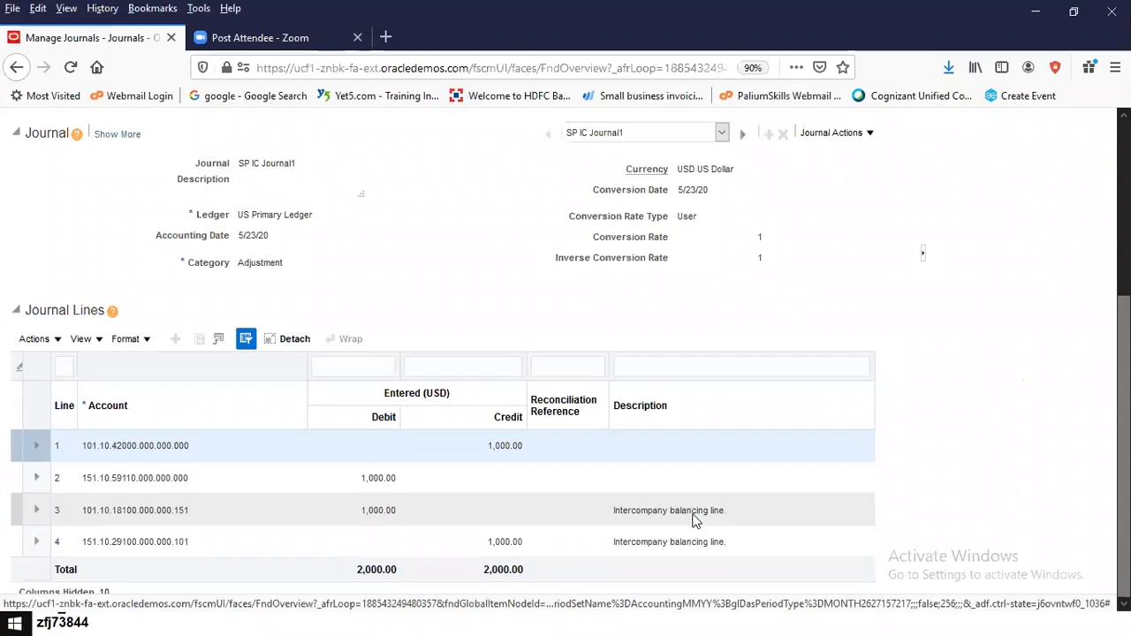
key(alt+Tab)
key(alt+Tab)
key(Escape)
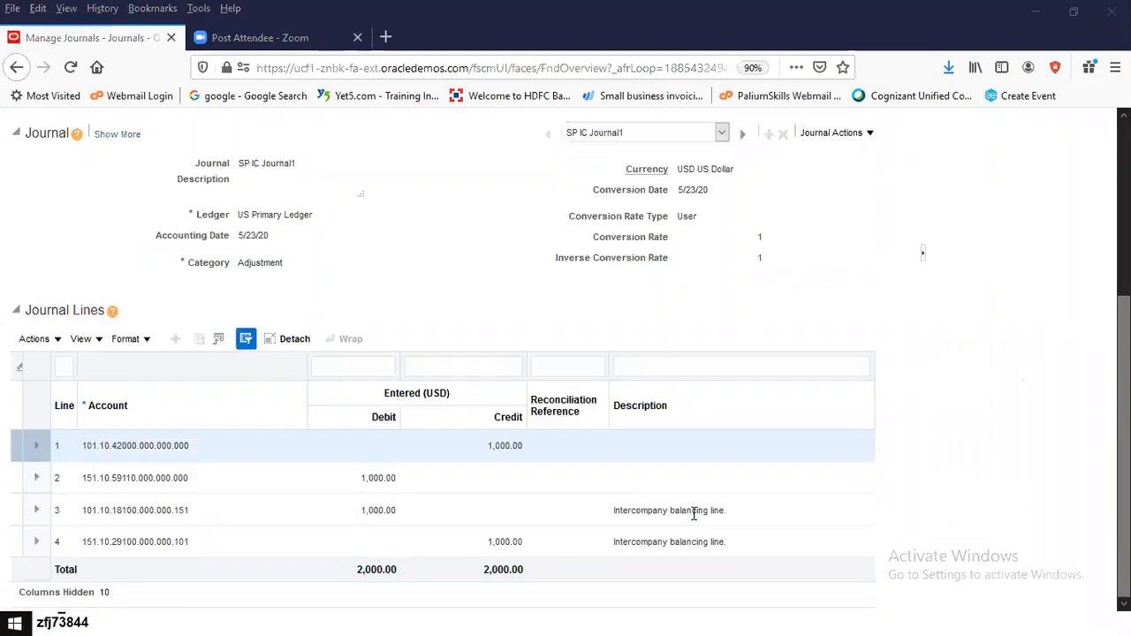
key(alt+Tab)
scroll(695, 513, up, 3)
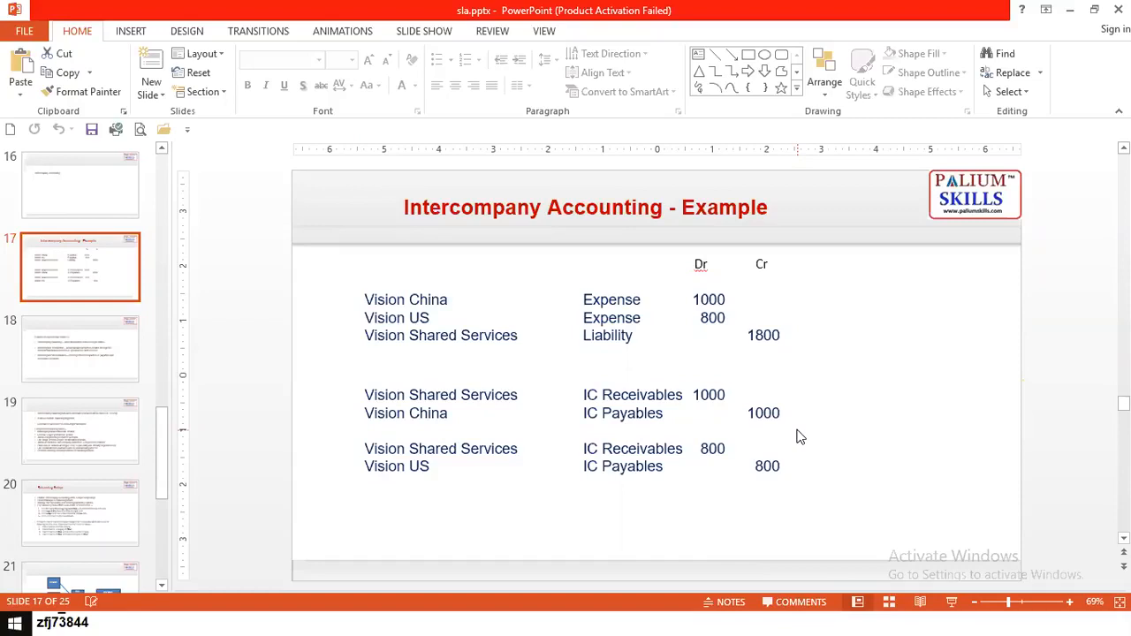
key(alt+Tab)
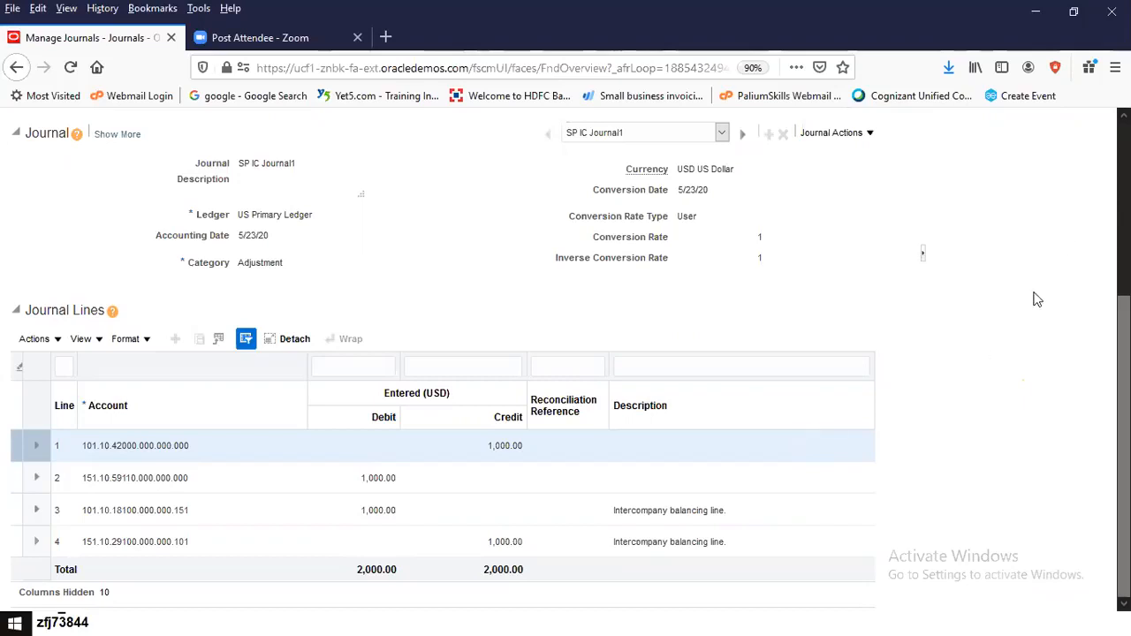
Close SP IC Journal1, leave Manage Journals, and open the Create Journal task
scroll(848, 190, up, 3)
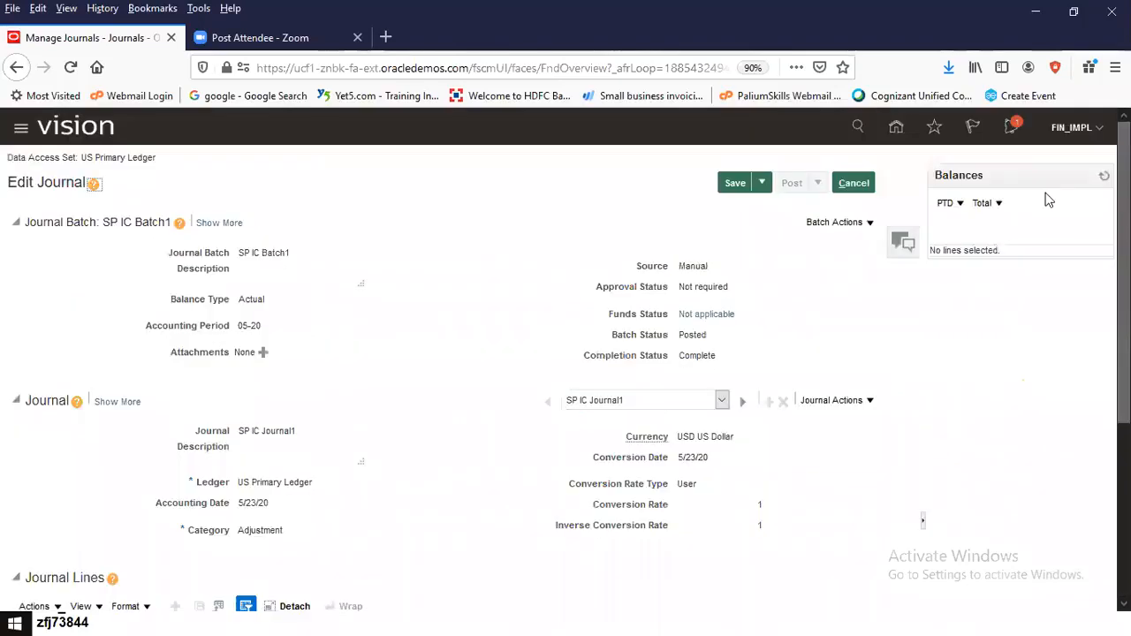
click(851, 184)
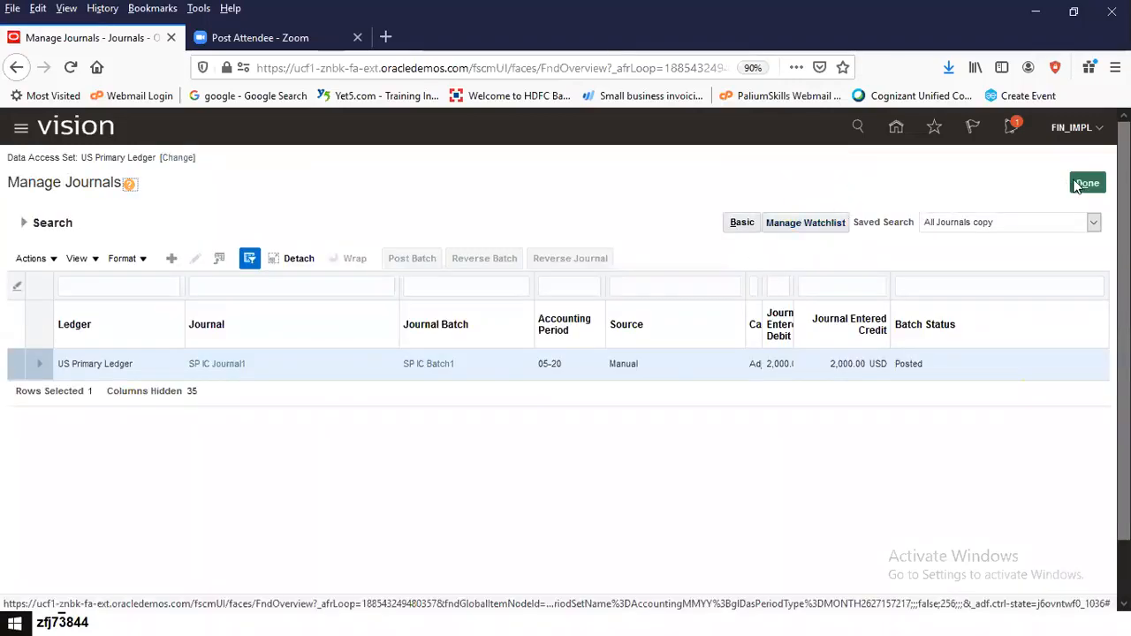
click(1082, 183)
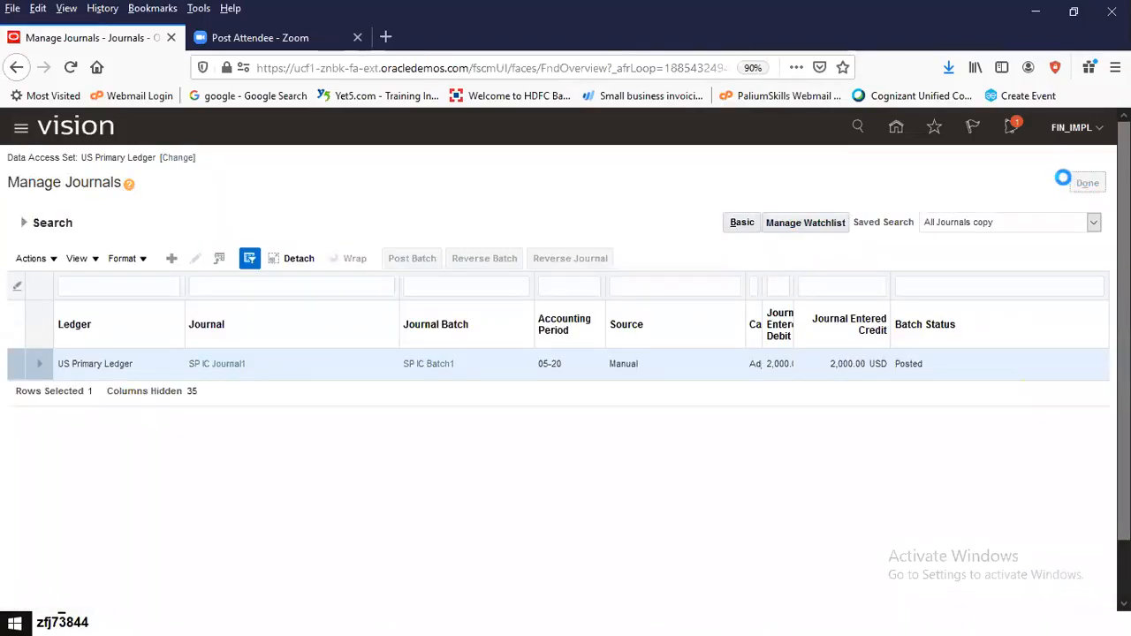
click(1101, 223)
click(991, 194)
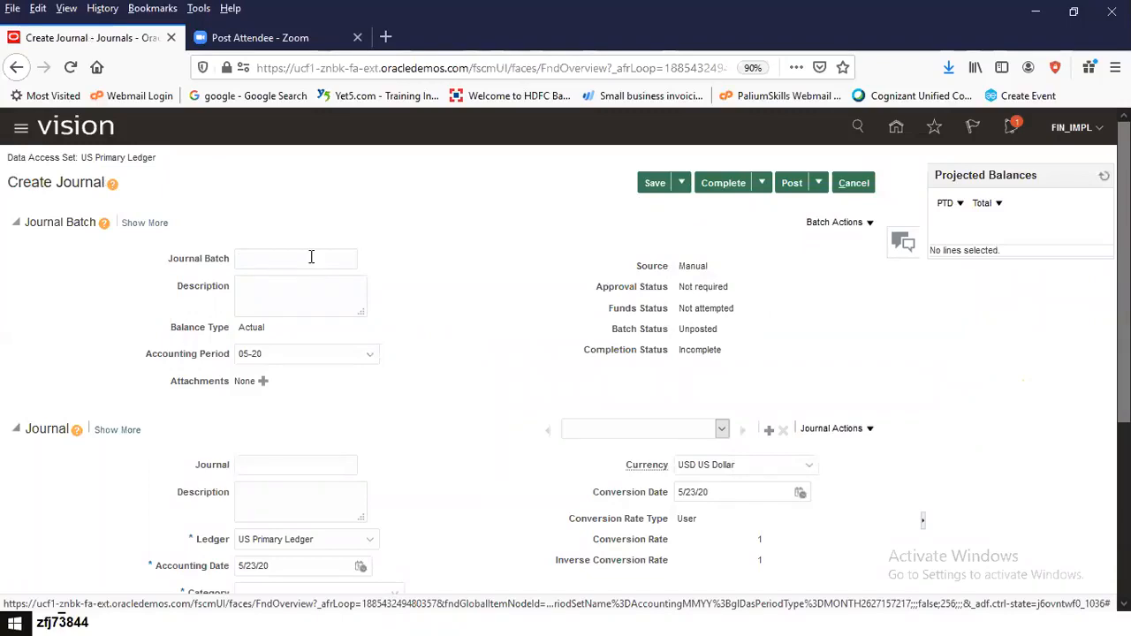
Name the new journal batch SP Batch2 and its journal SP Journal2
text(SP Batch2)
key(Tab)
scroll(283, 368, down, 1)
click(288, 382)
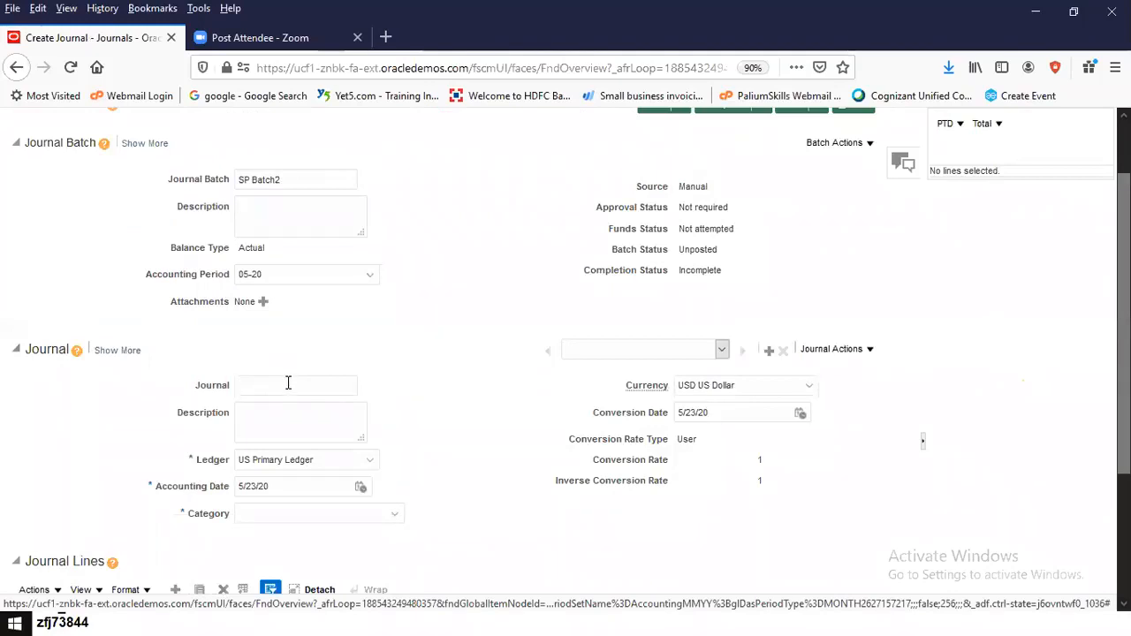
text(SP Journal2)
key(Tab)
Set the new journal's category to Adjustment
click(394, 515)
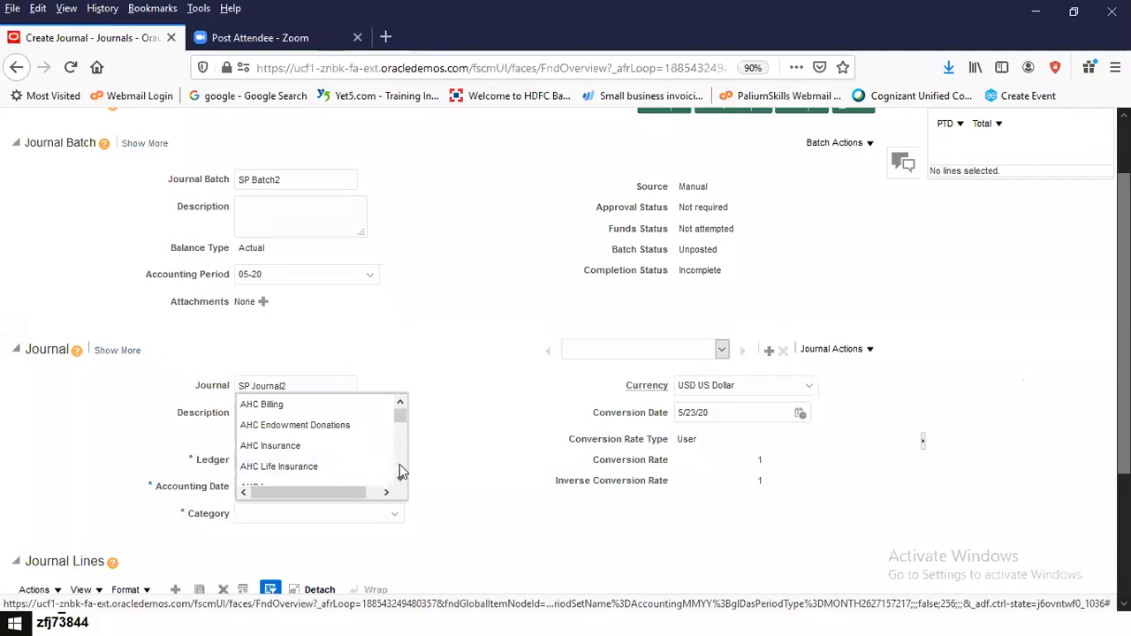
scroll(400, 471, down, 2)
scroll(398, 472, down, 2)
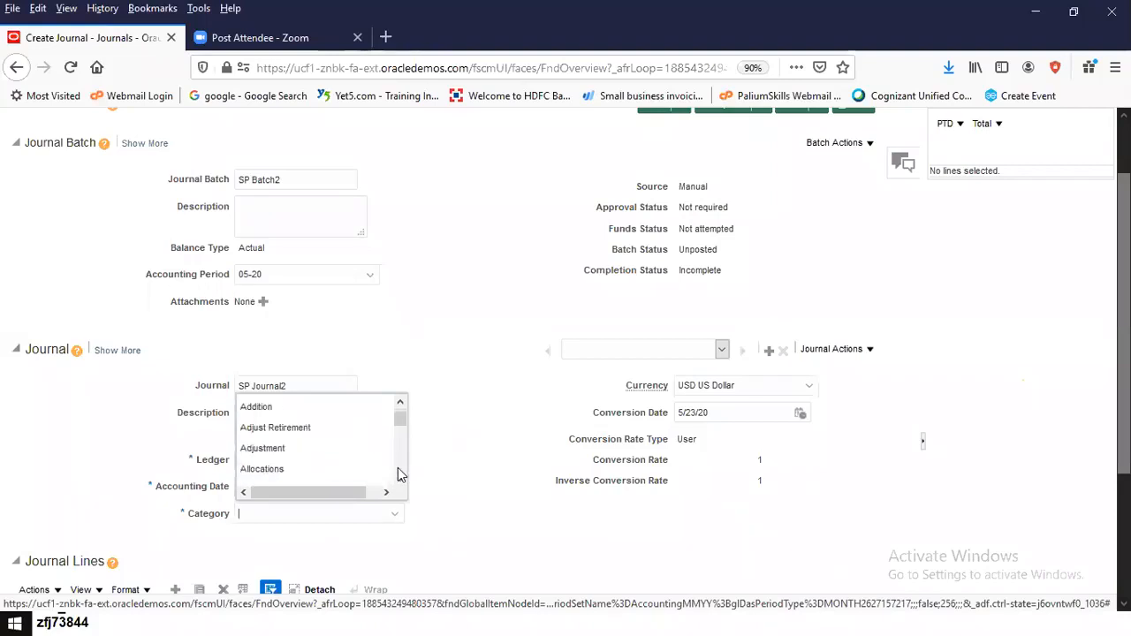
click(341, 449)
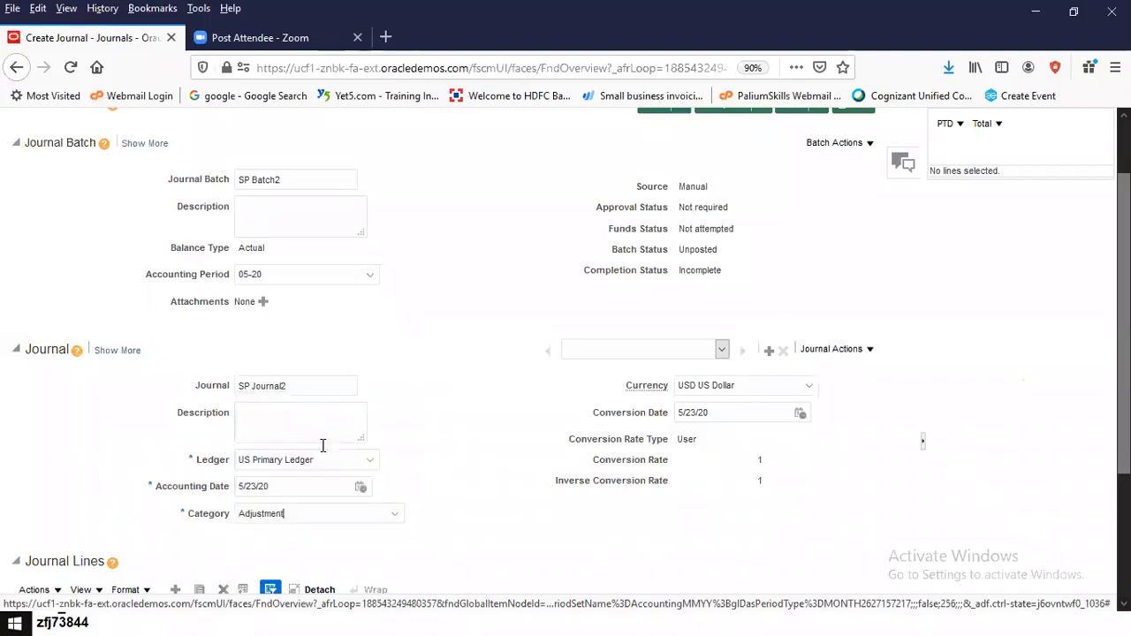
Insert IC into both names so they read SP IC Batch2 for the batch and SP IC Journal2 for the journal
click(251, 179)
text(IC)
click(251, 385)
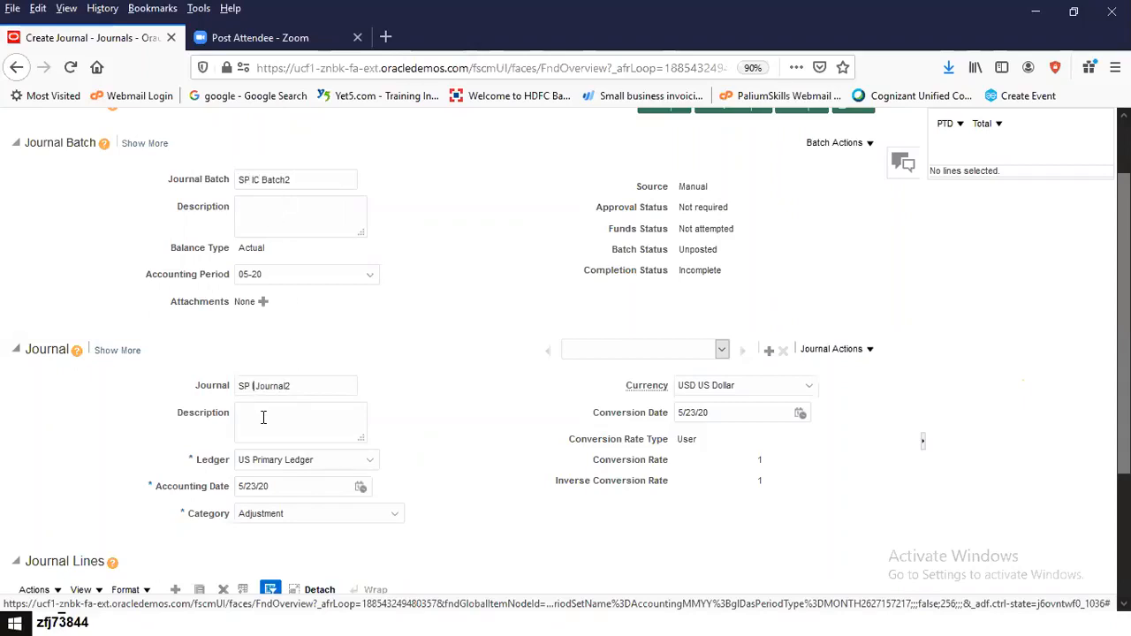
text(IC)
Open the account segments of the first journal line and set the company to 202 (Argentina)
scroll(565, 353, down, 3)
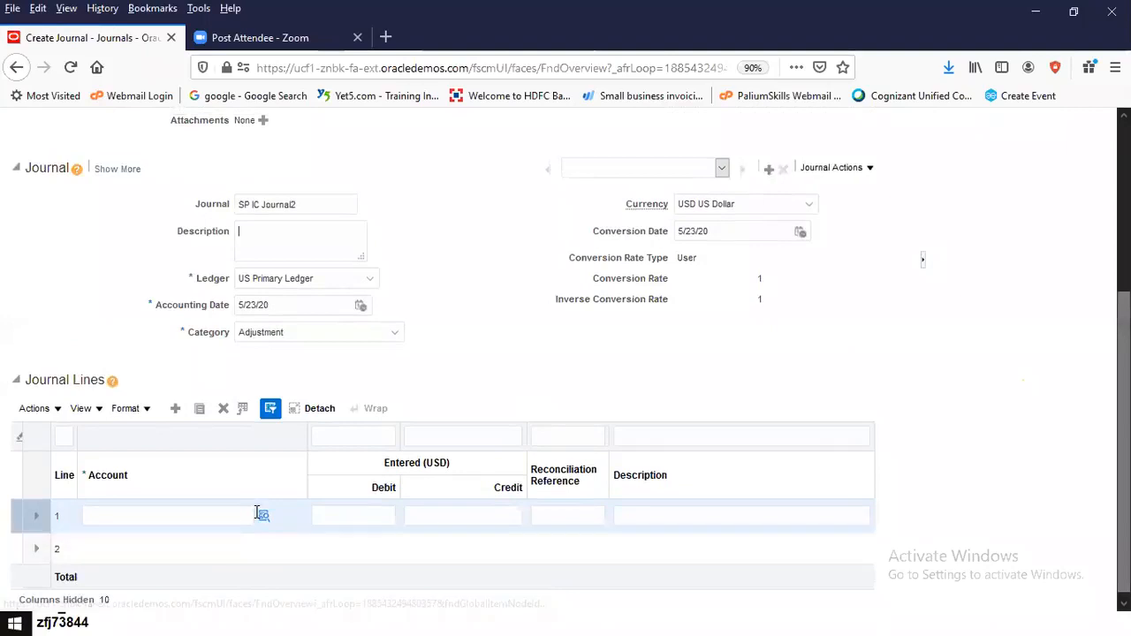
click(215, 512)
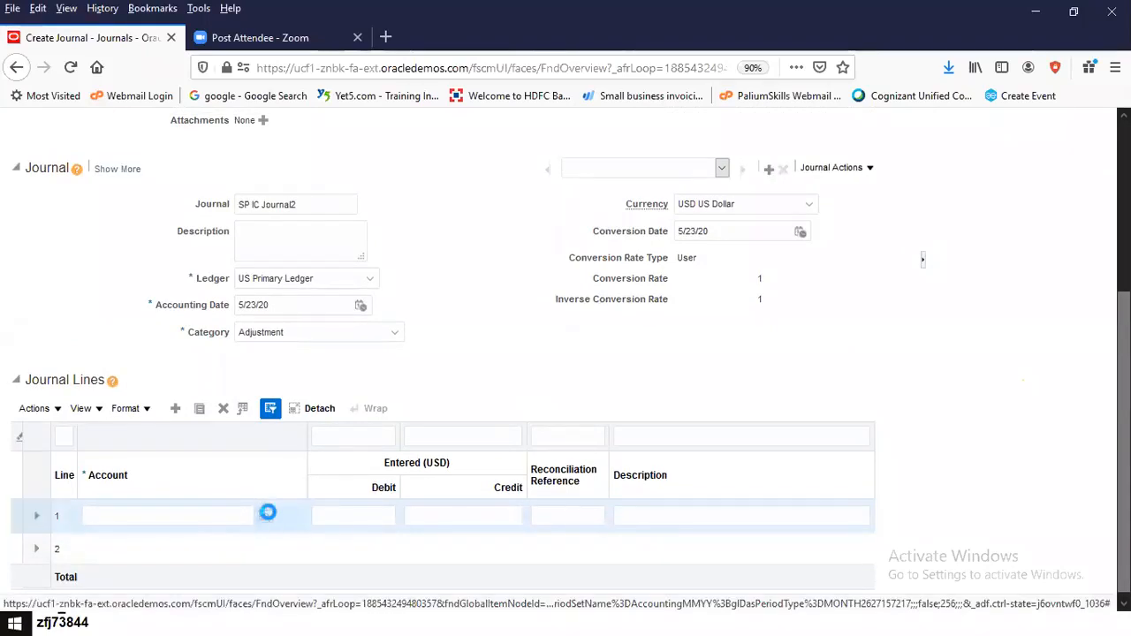
click(262, 513)
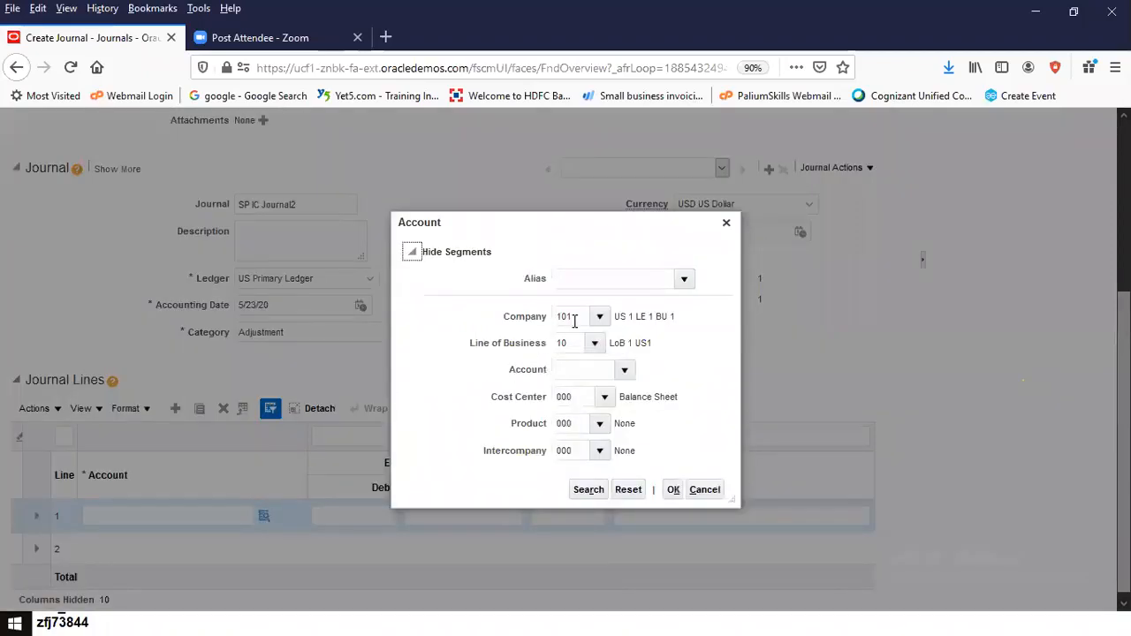
double_click(570, 318)
key(BackSpace)
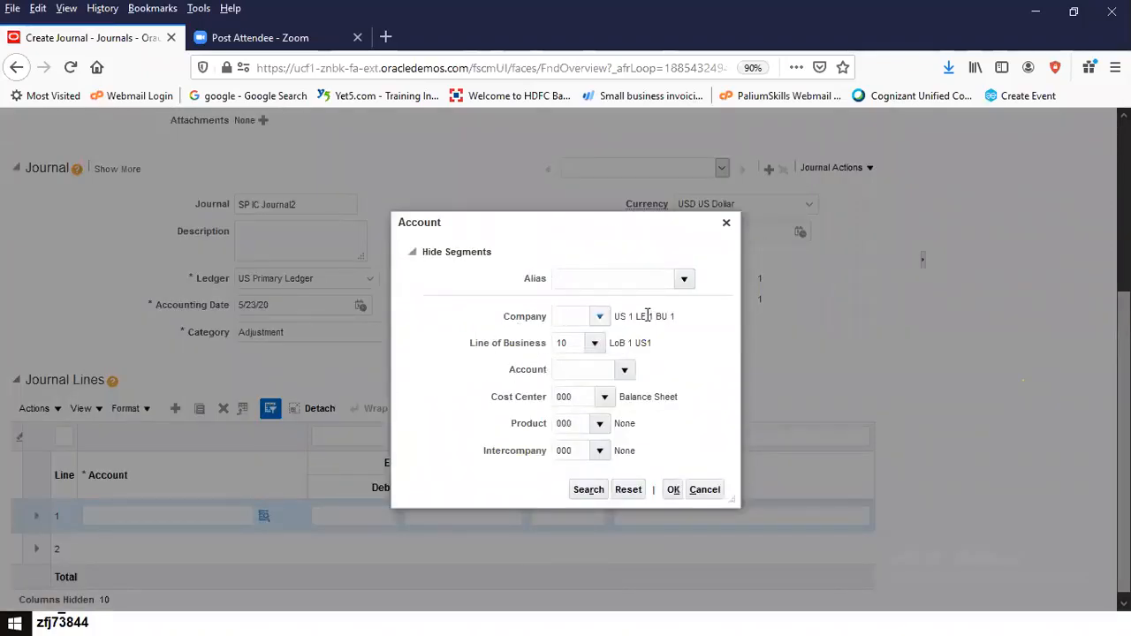
click(598, 315)
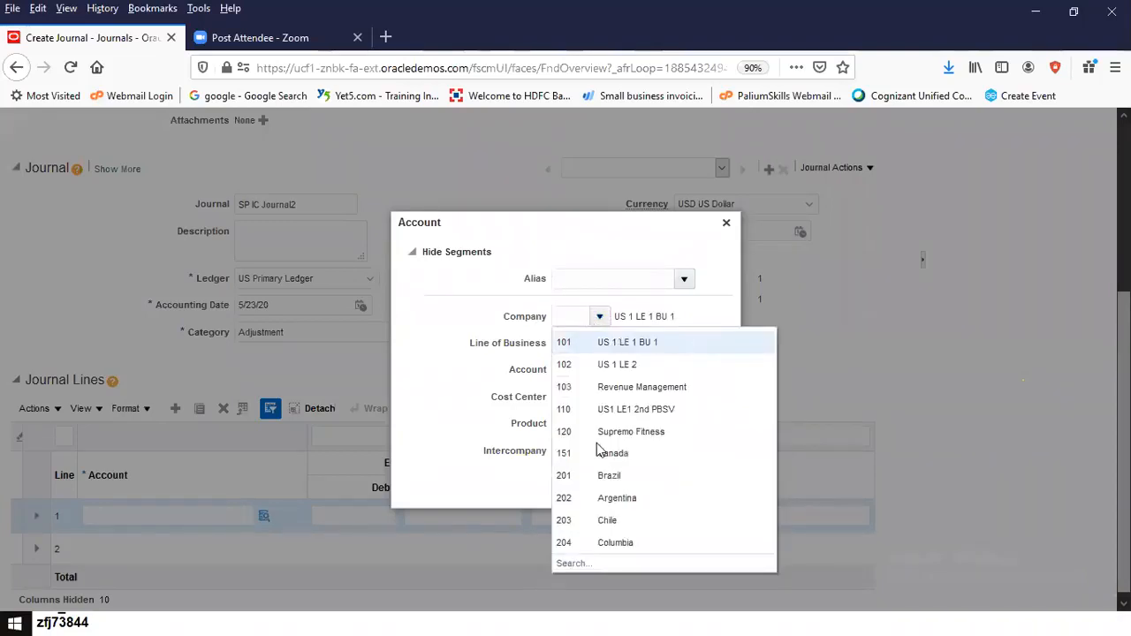
click(641, 503)
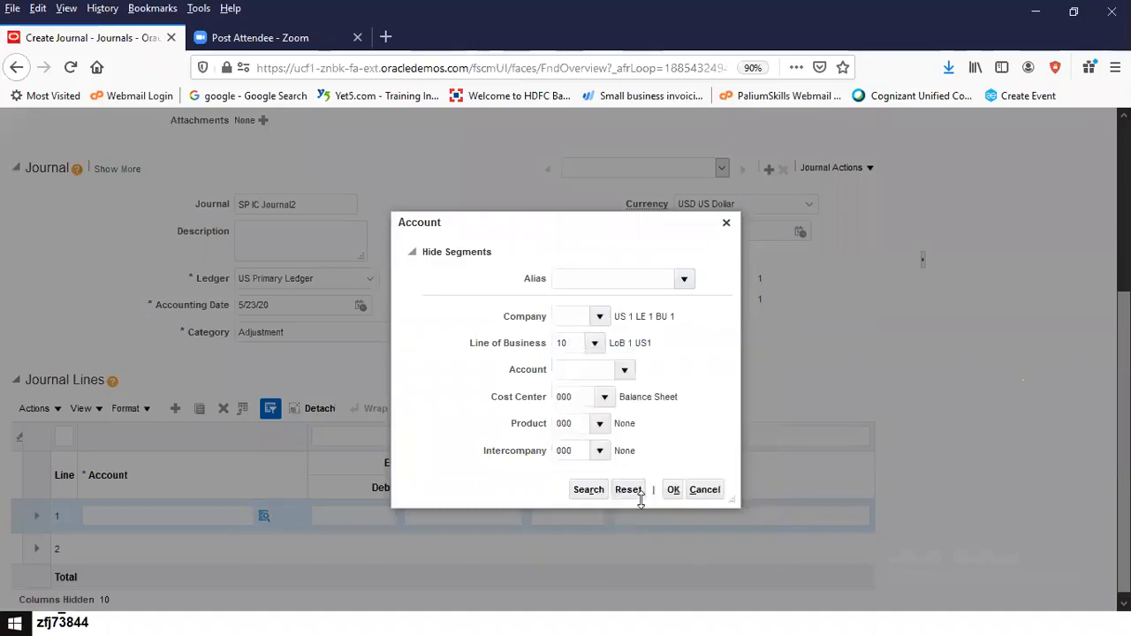
Set the first line's account segment to 59210 (Project Usage Cost) and apply the account combination
click(579, 376)
text(5)
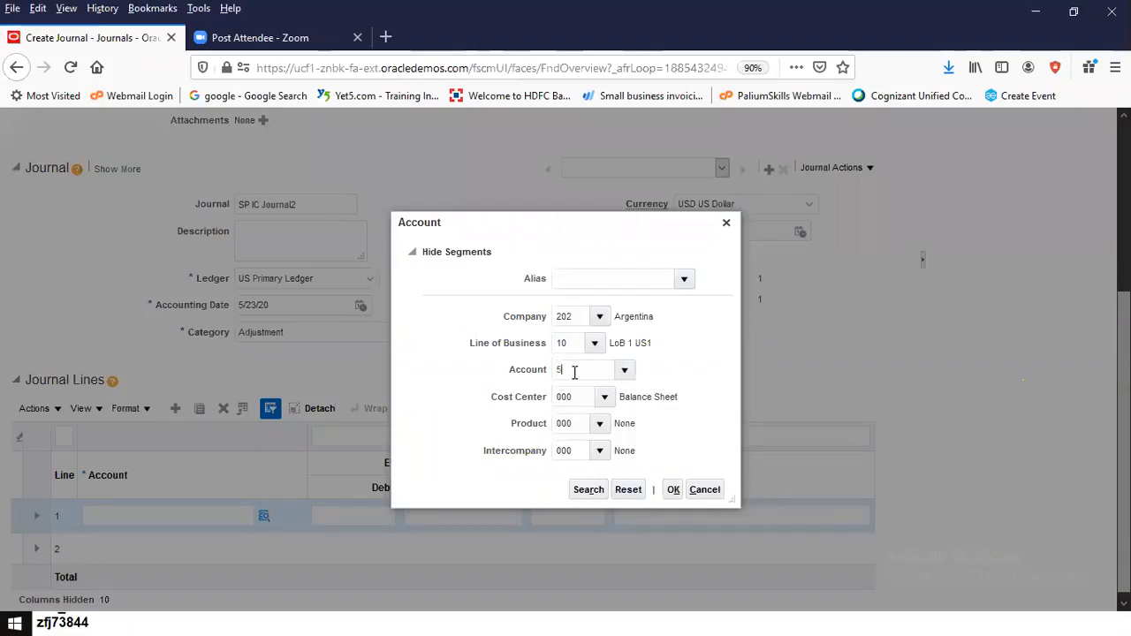
text(9210)
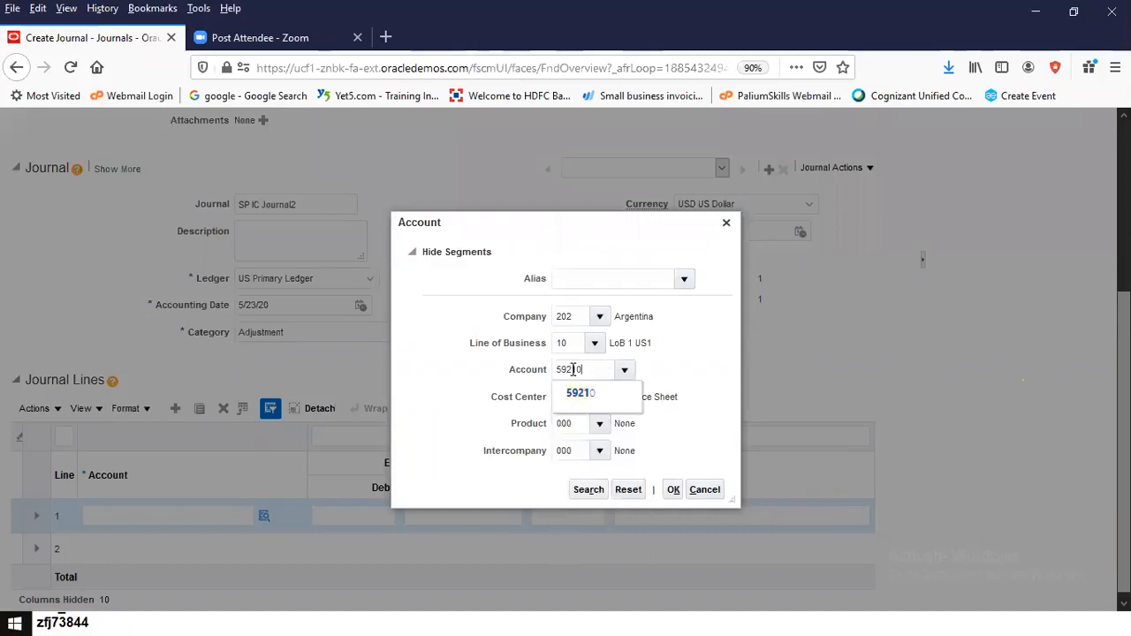
click(583, 387)
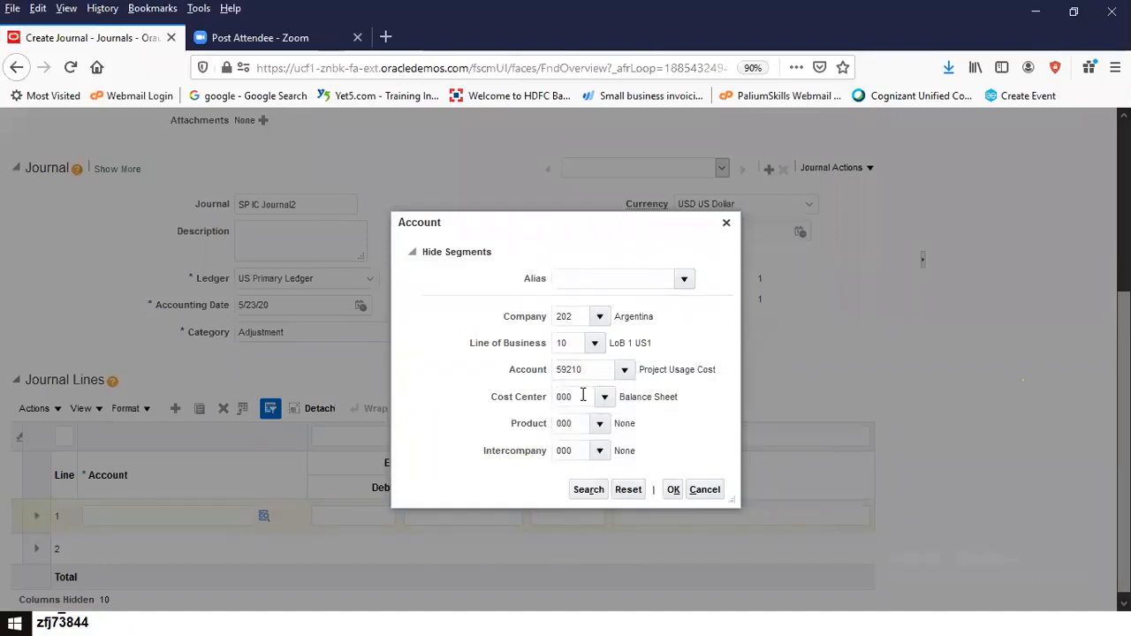
click(671, 492)
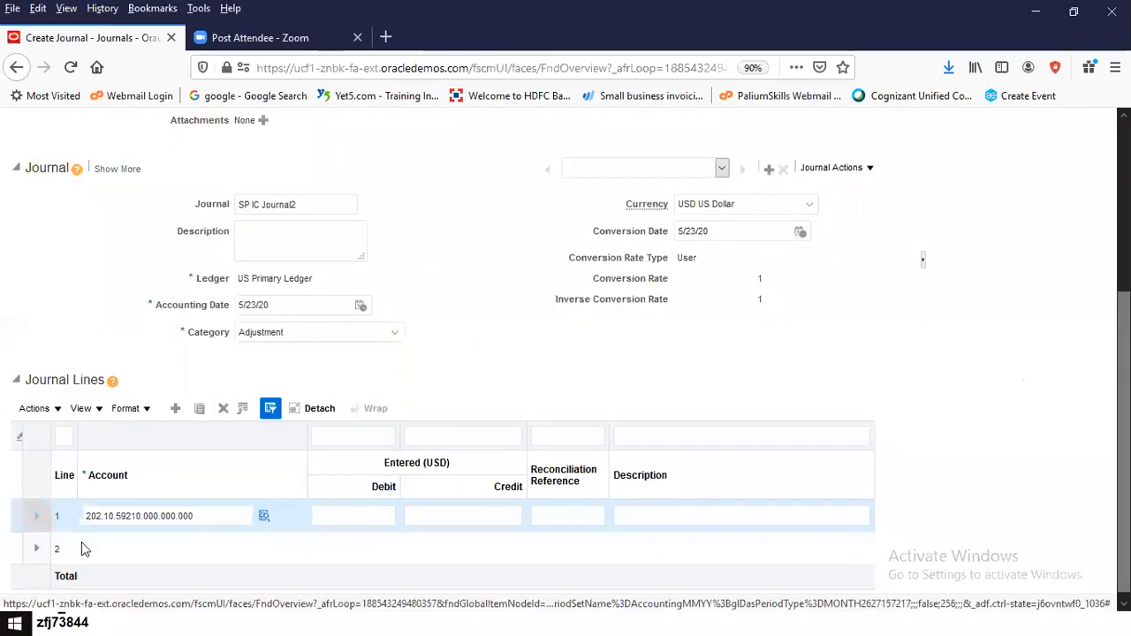
Open the account segments of the second journal line, clear the company value, and list the available companies
click(133, 550)
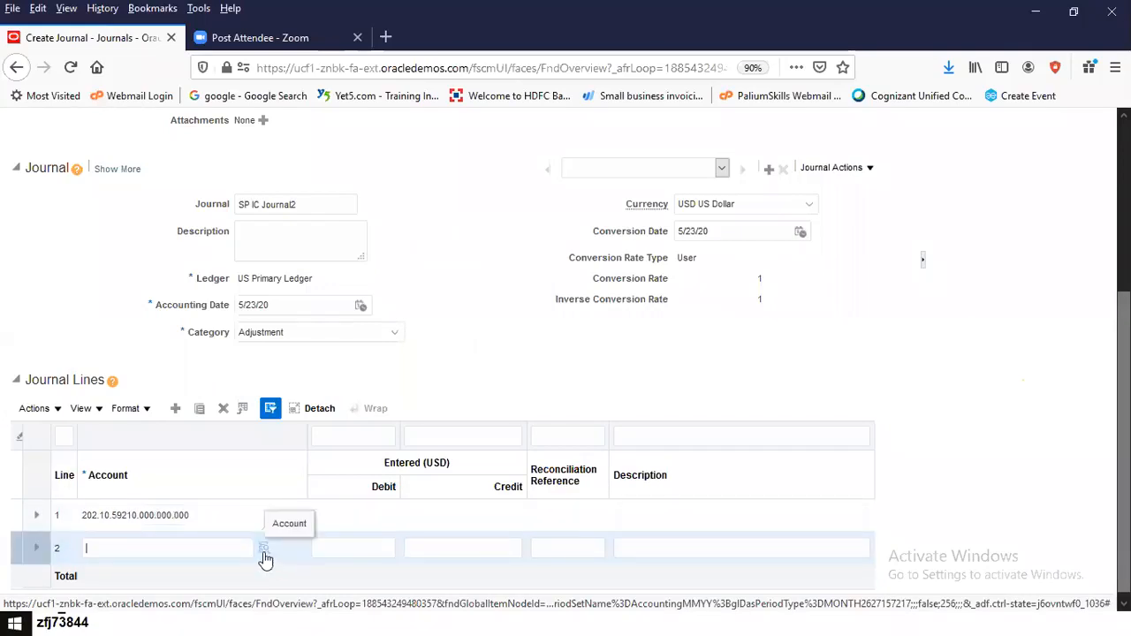
click(263, 549)
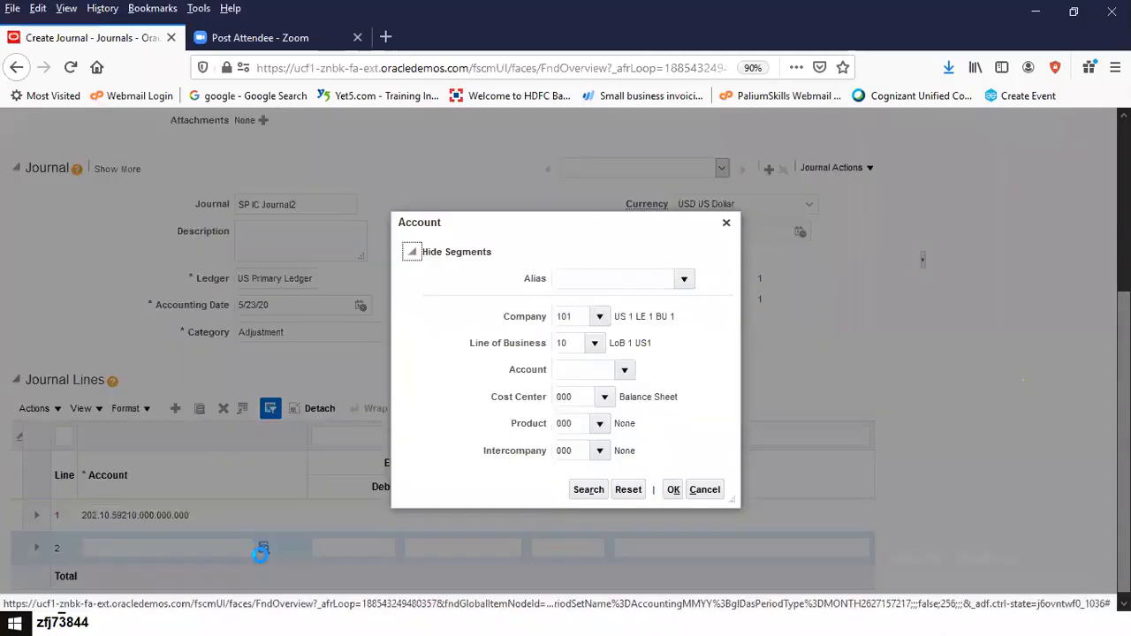
drag(580, 314, 469, 300)
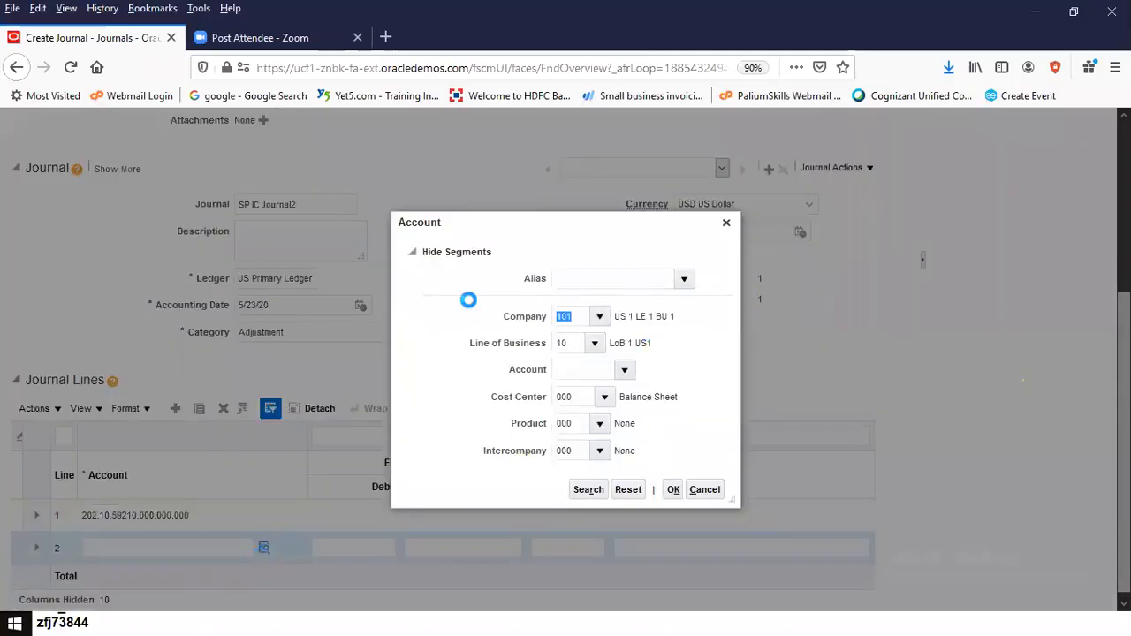
key(BackSpace)
click(600, 316)
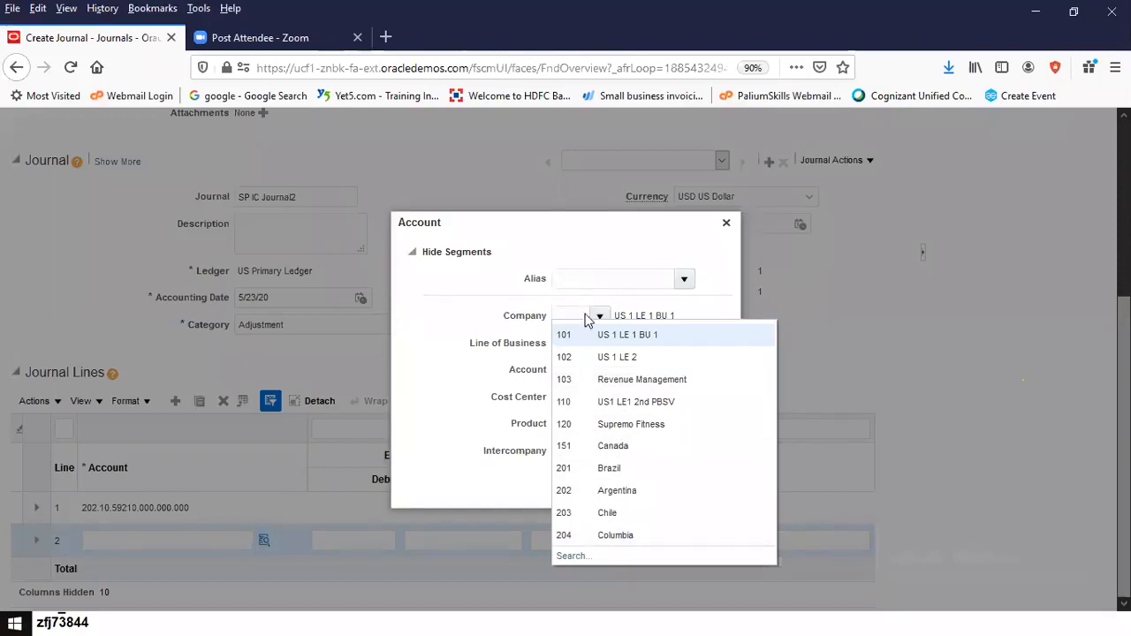
Look up the company values for journal line 2's account and choose 302 Sweden
click(566, 556)
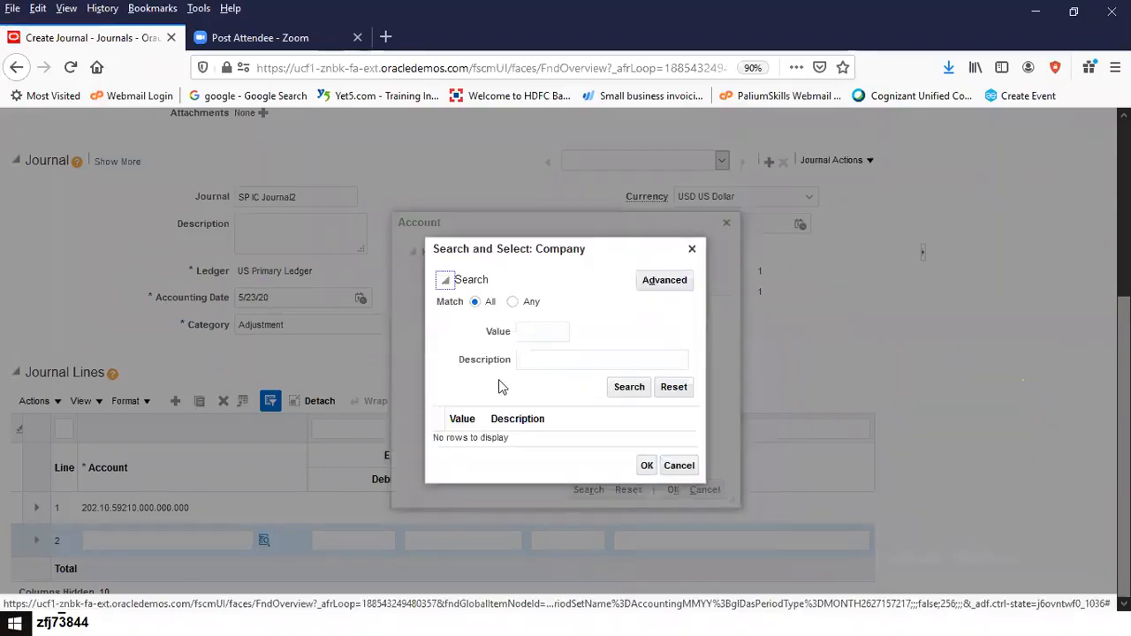
click(627, 395)
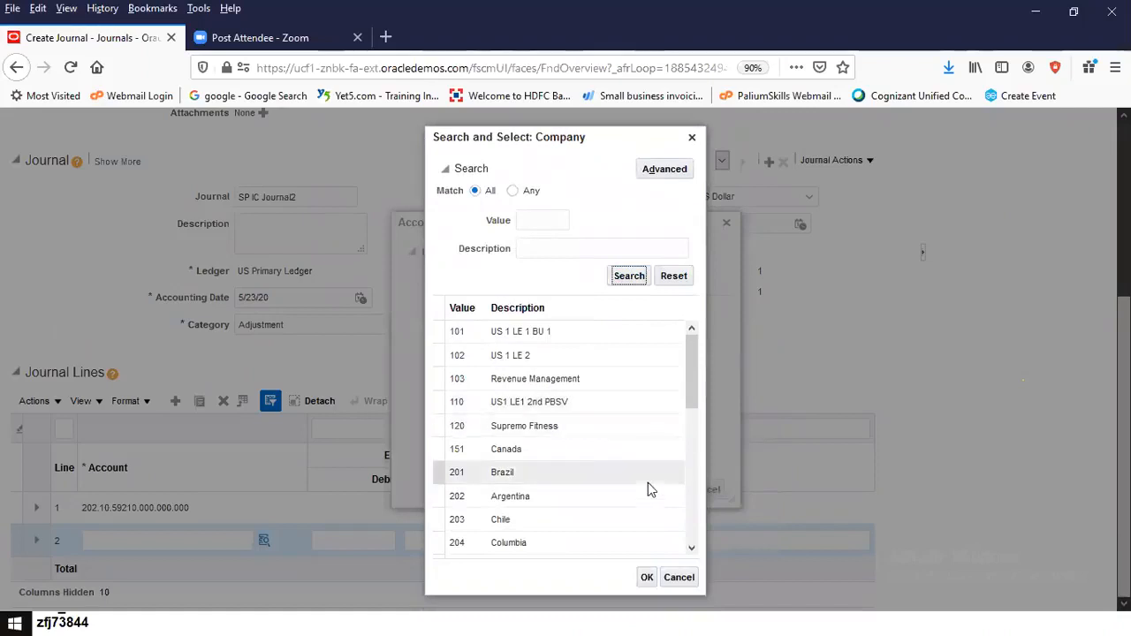
click(690, 505)
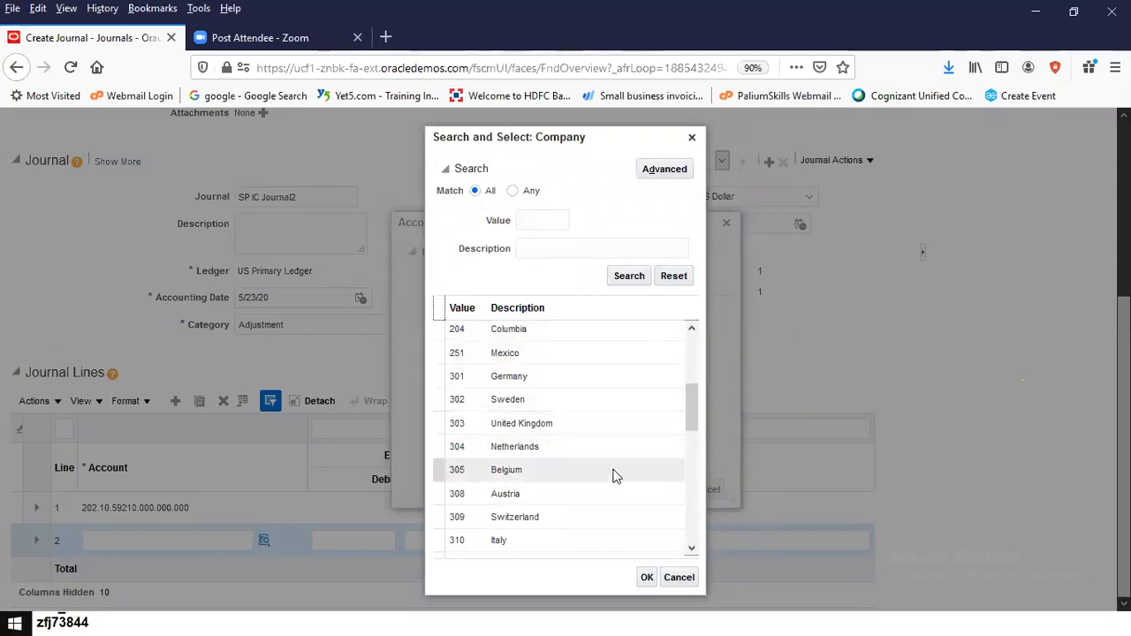
click(595, 399)
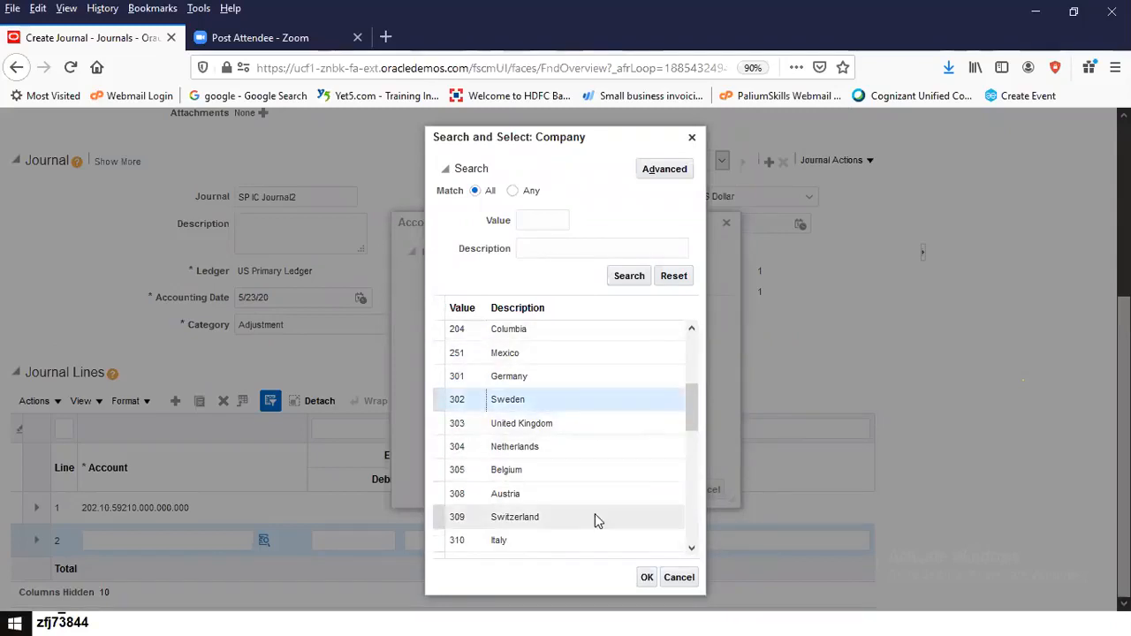
click(648, 577)
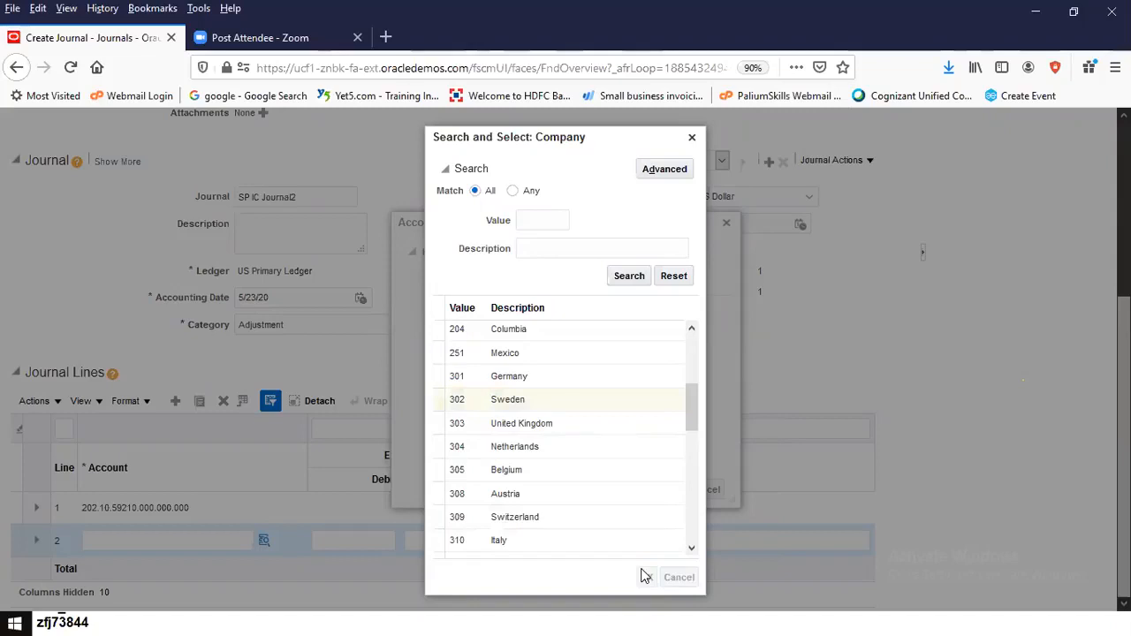
Set the account segment of line 2 to 42000 and accept the account combination
click(571, 369)
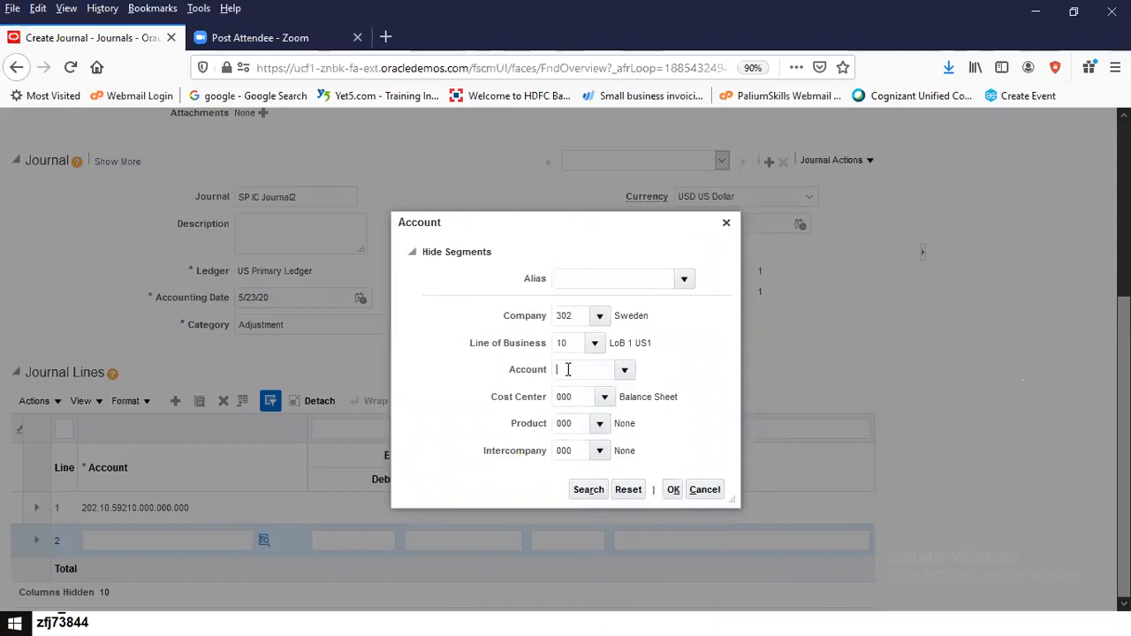
text(42000)
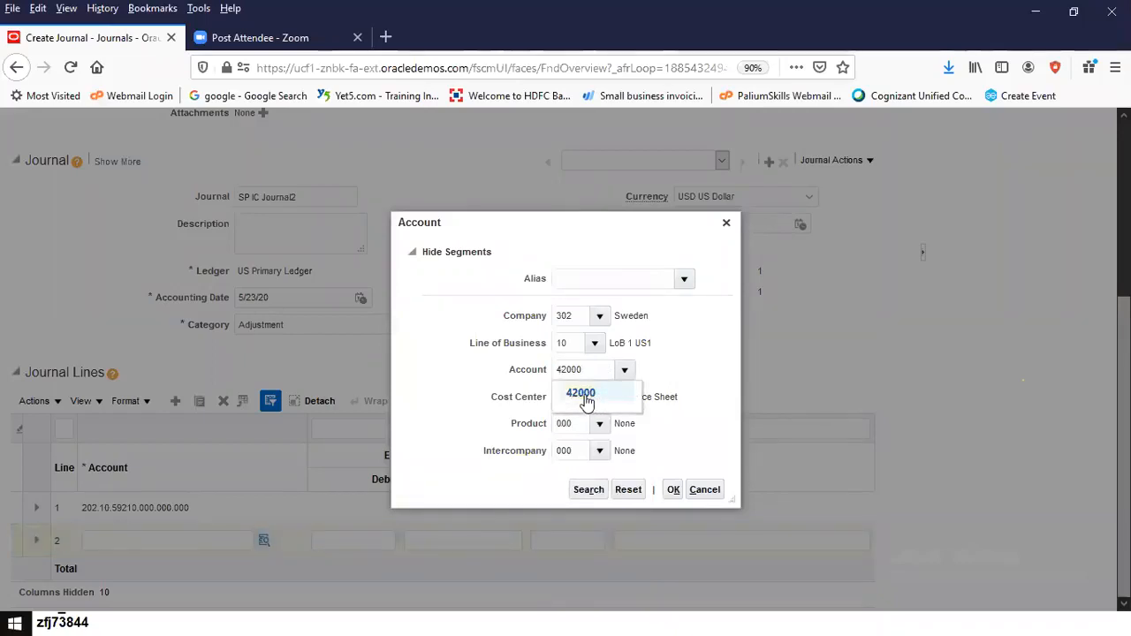
click(584, 395)
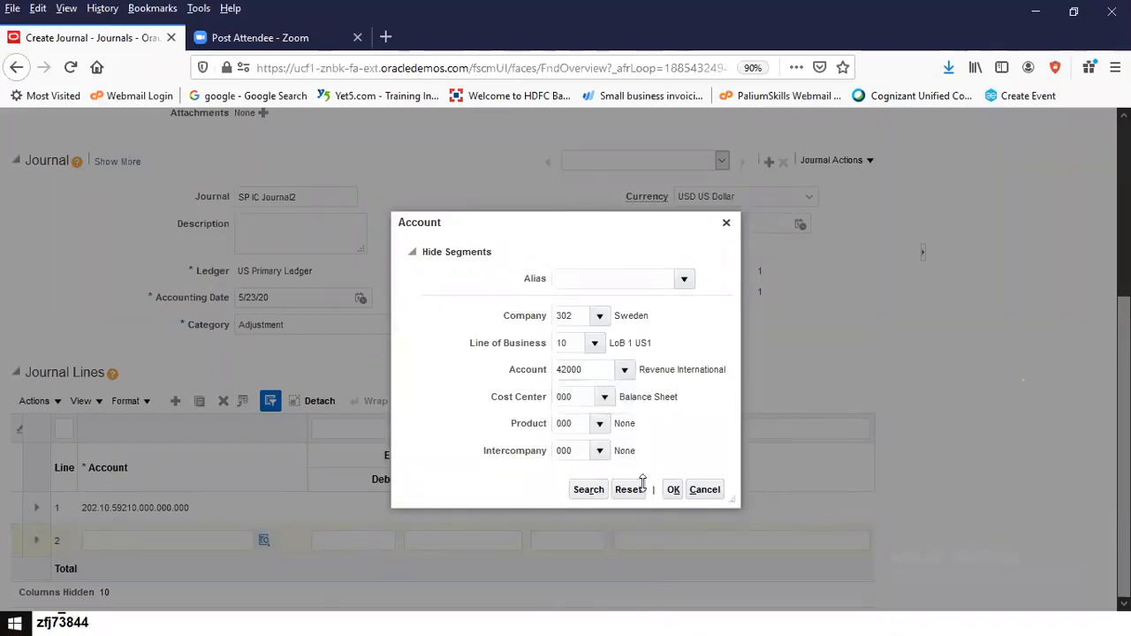
click(674, 490)
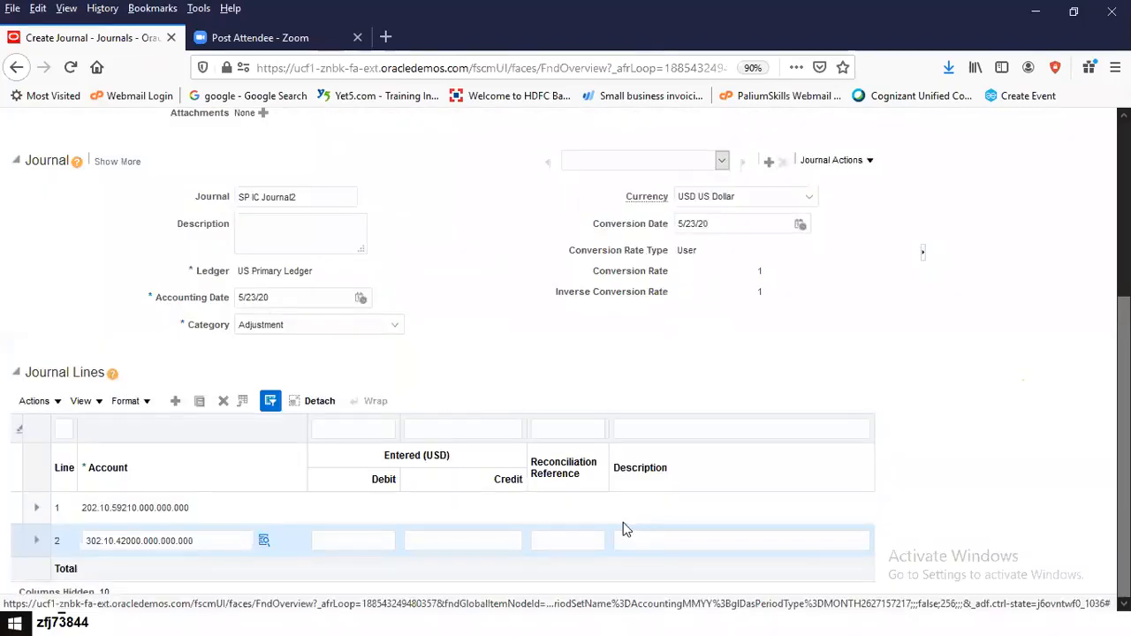
Enter a debit of 1500 on journal line 1 and a credit of 1500 on line 2
click(338, 504)
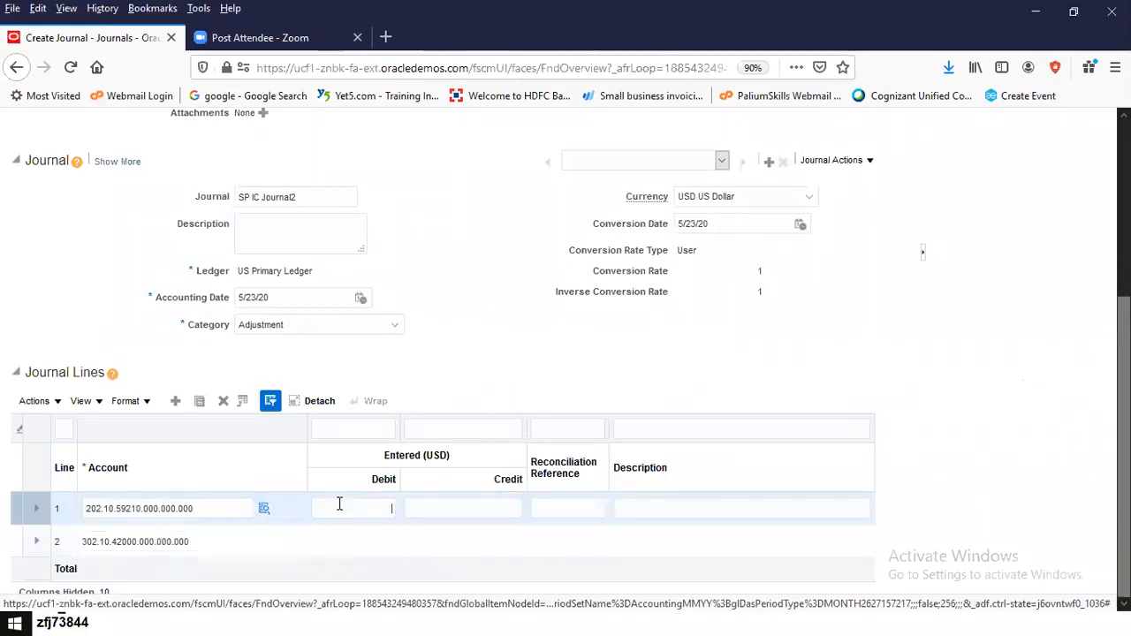
text(1)
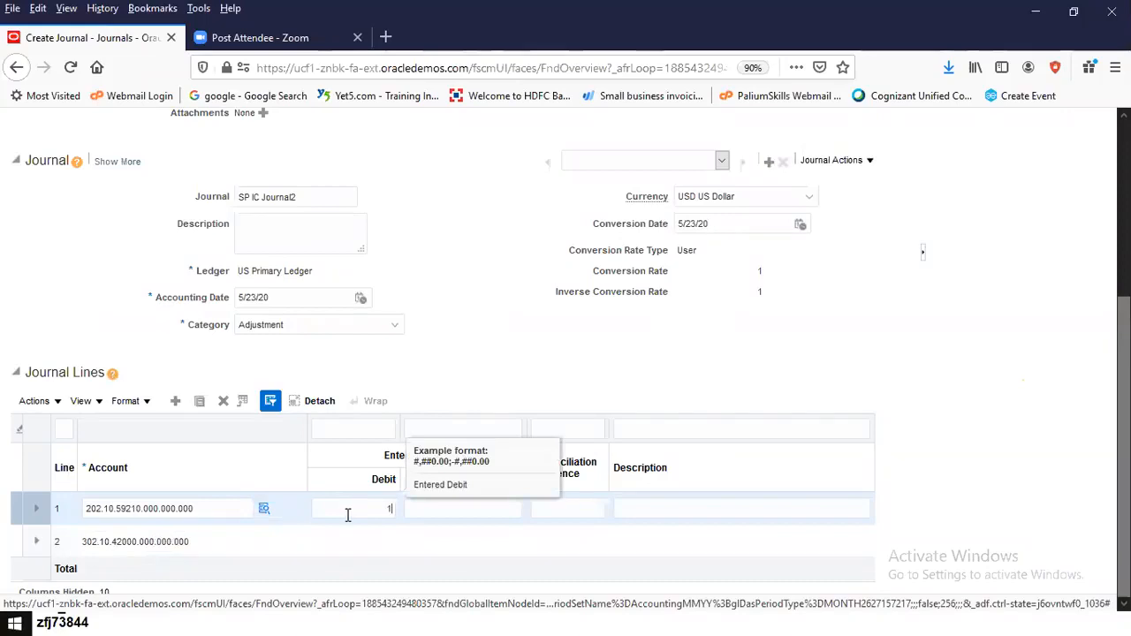
text(500)
click(380, 542)
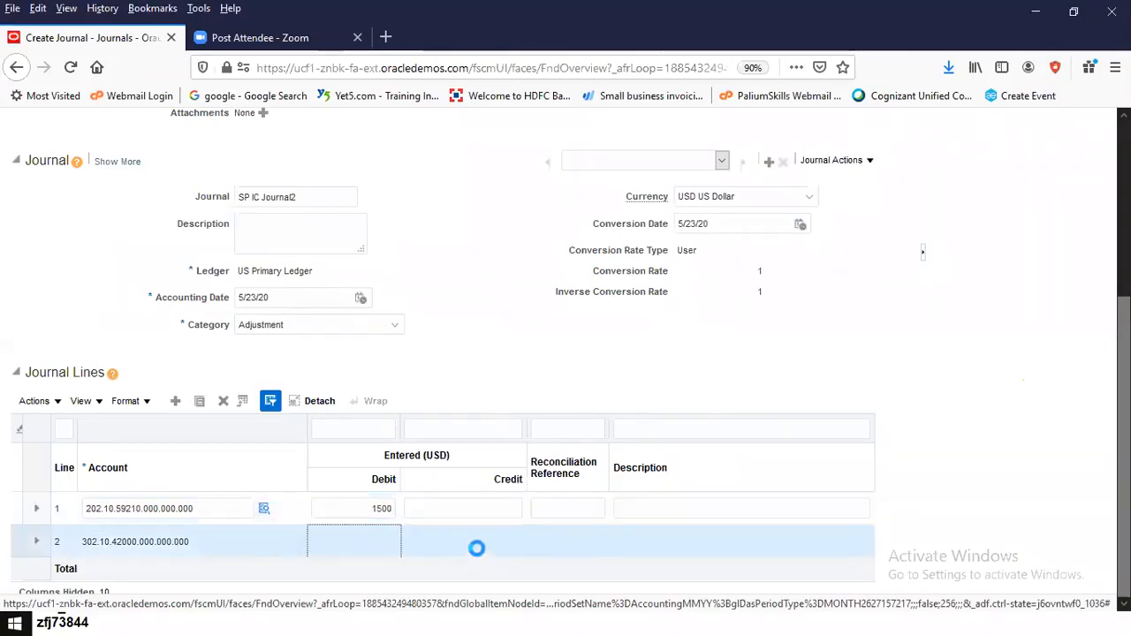
click(472, 545)
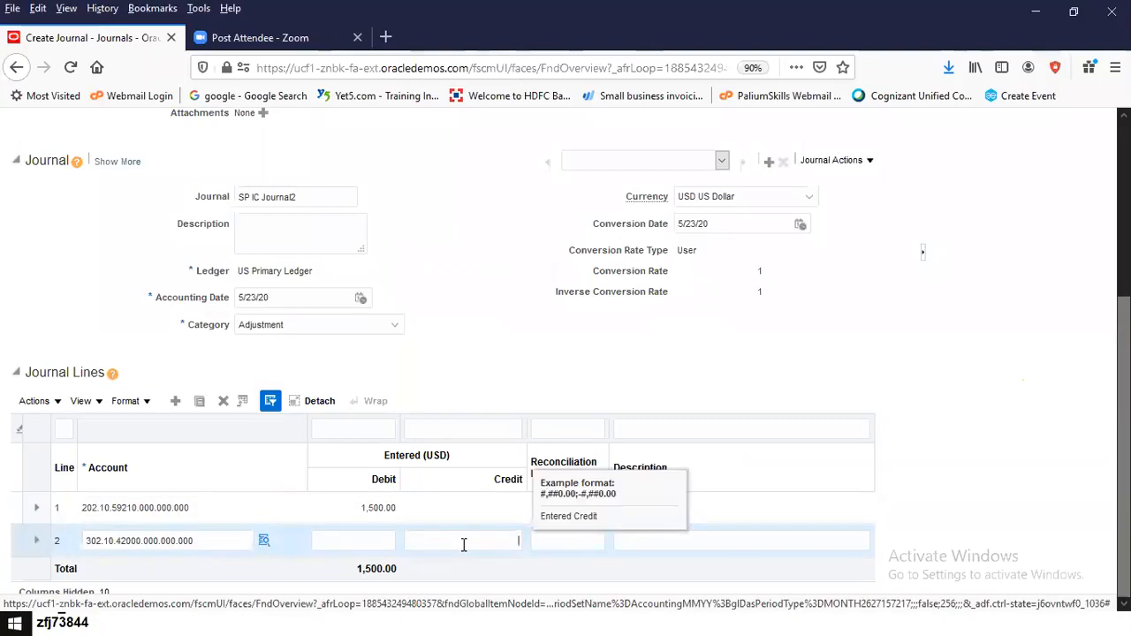
text(1500)
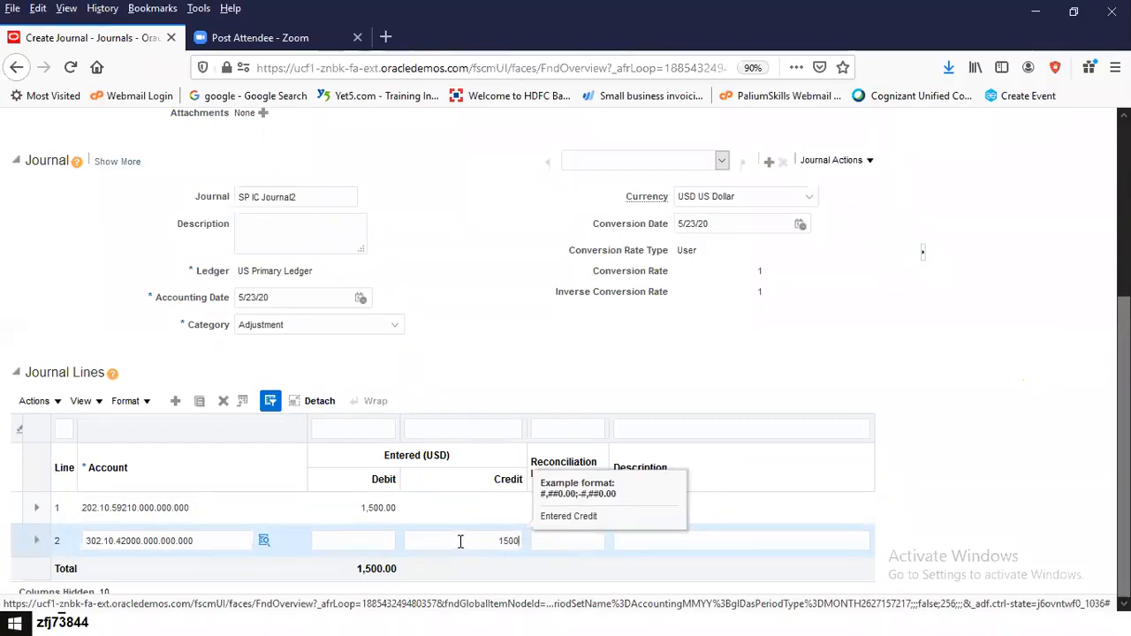
key(Tab)
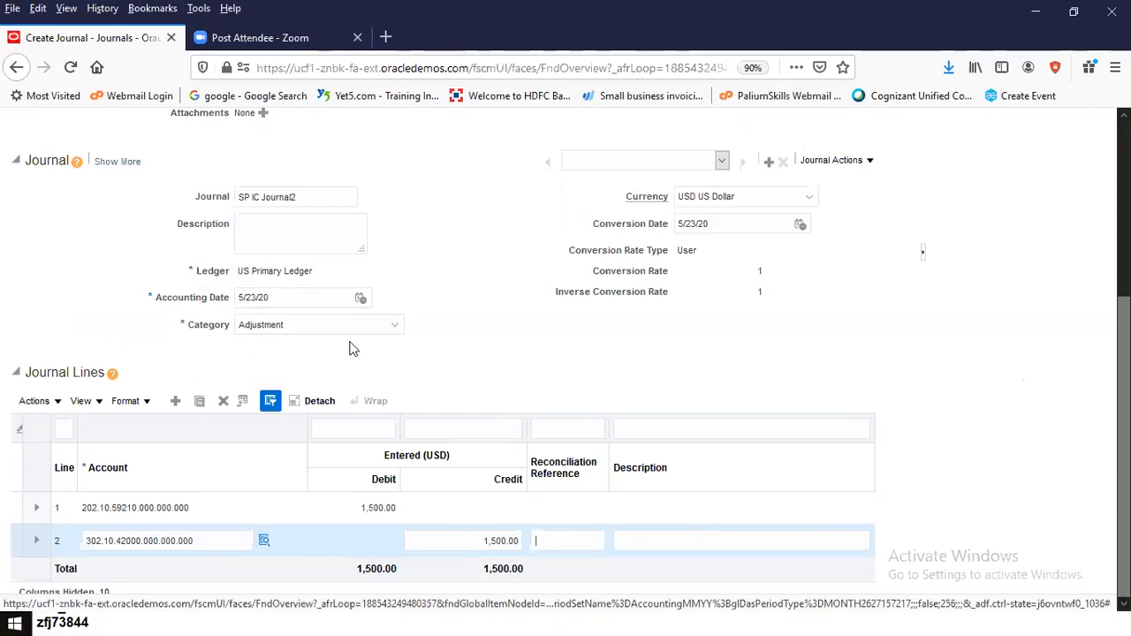
Post the journal batch, acknowledge the confirmation and return to the Journals overview
scroll(750, 356, up, 5)
click(792, 186)
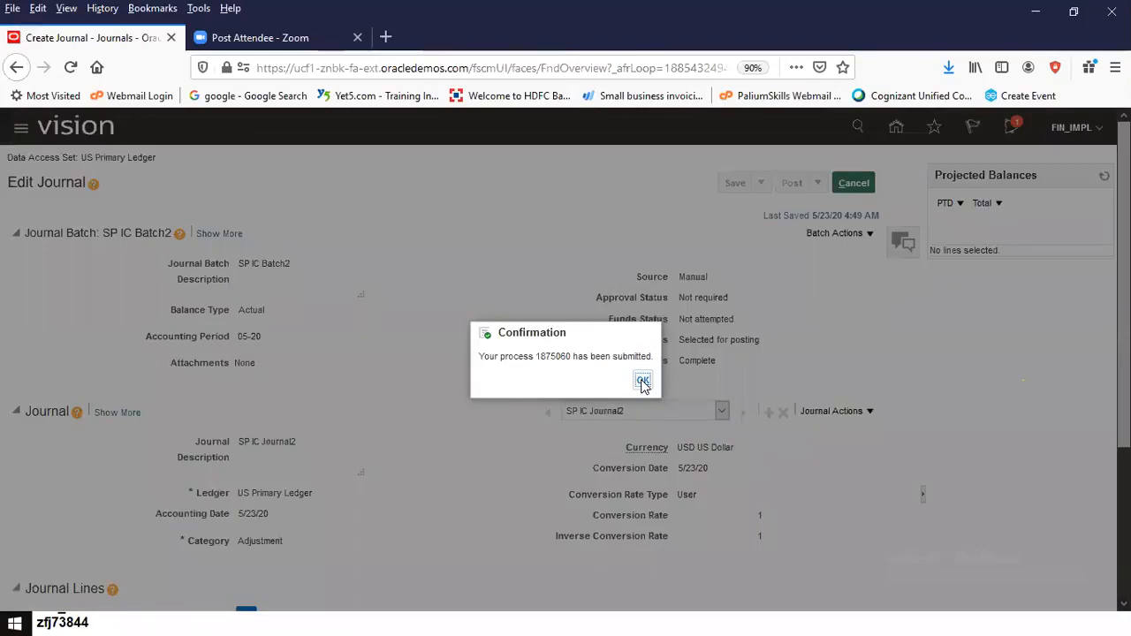
click(643, 381)
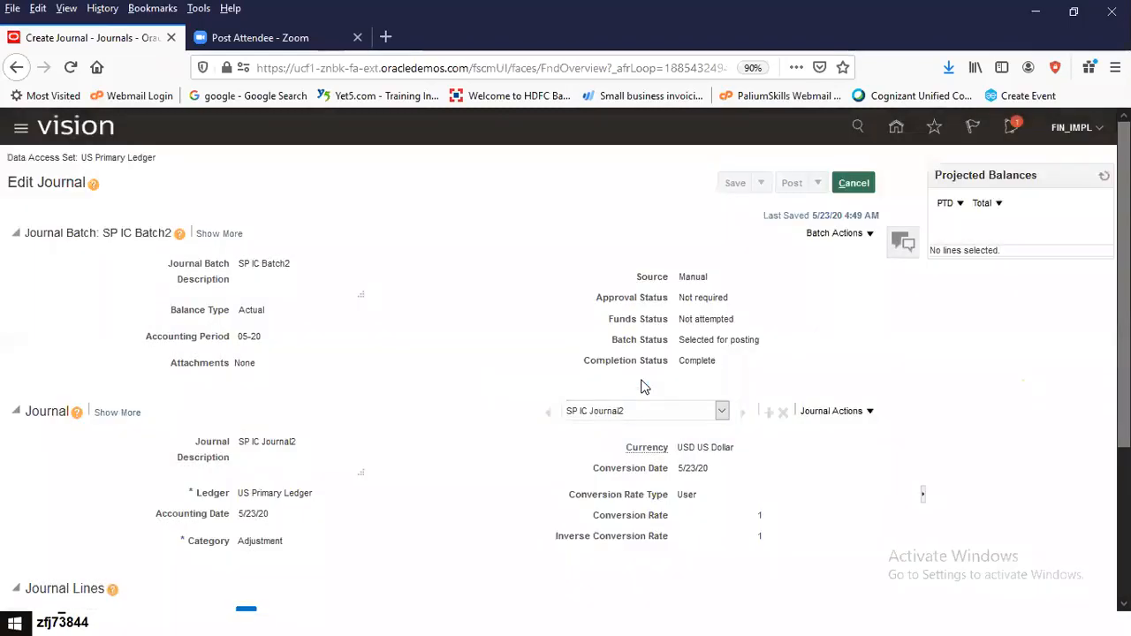
click(839, 190)
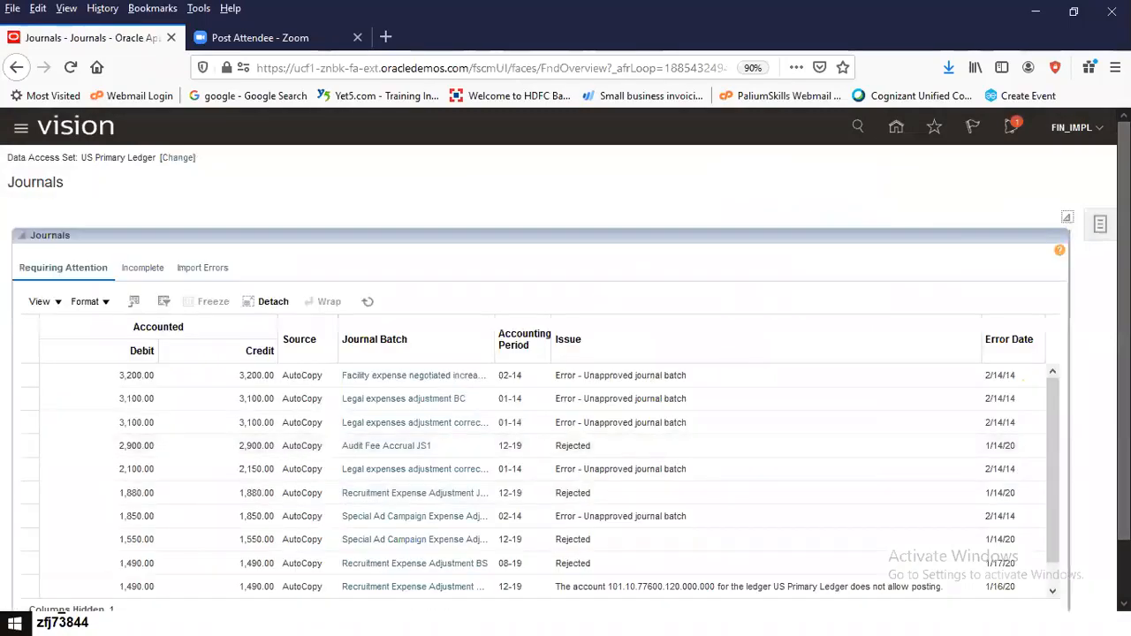
Open the Manage Journals task and set the search's accounting period to 05-20
click(1100, 225)
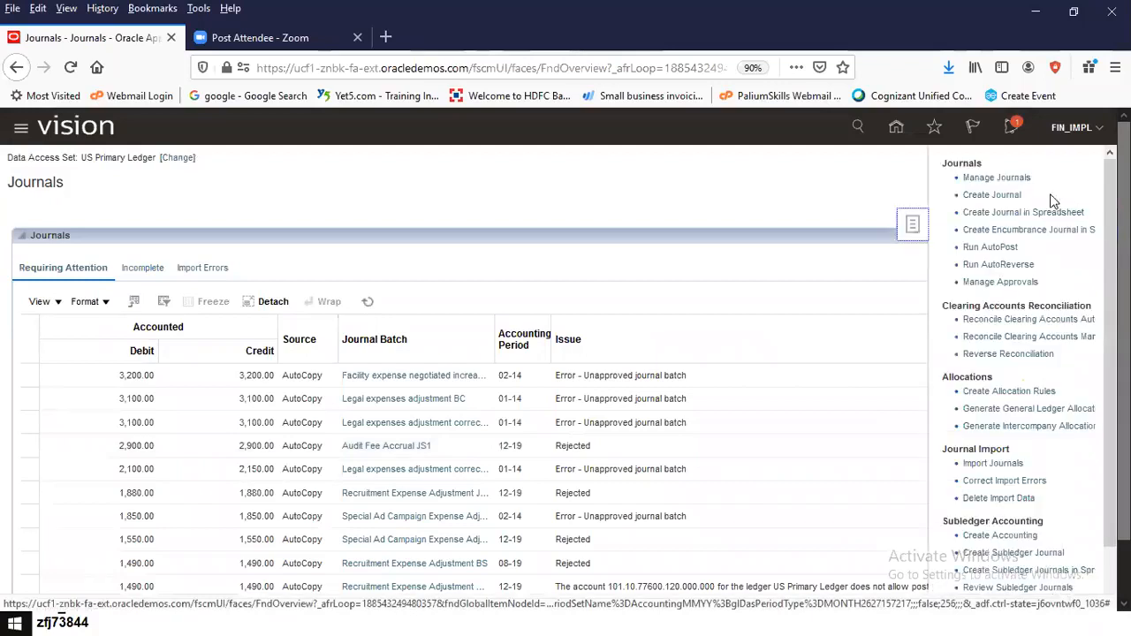
click(998, 180)
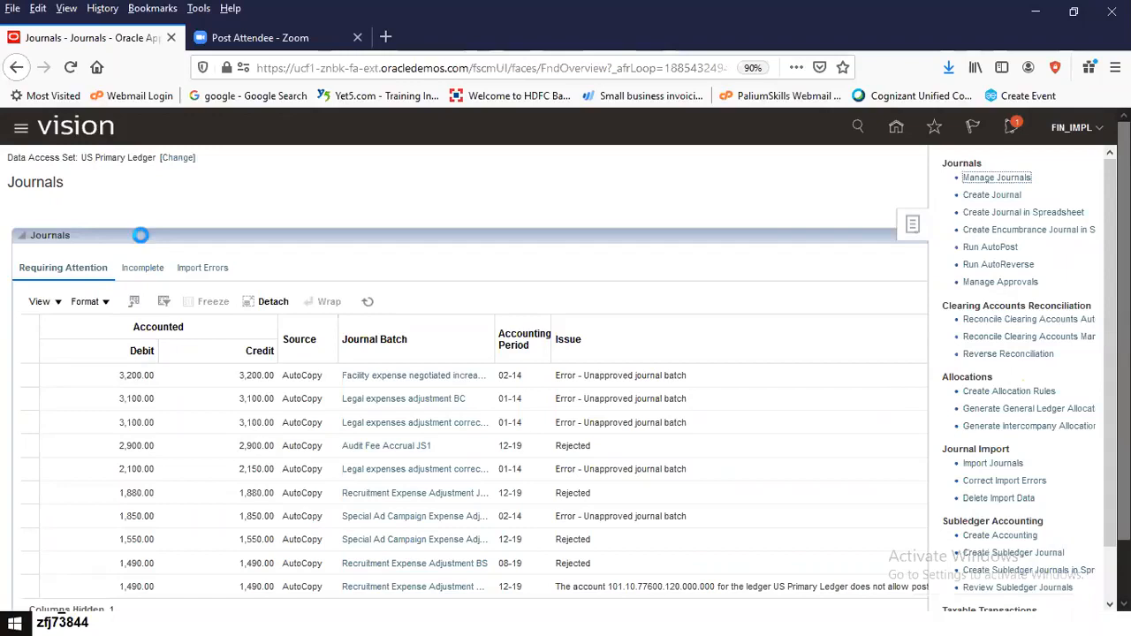
click(27, 225)
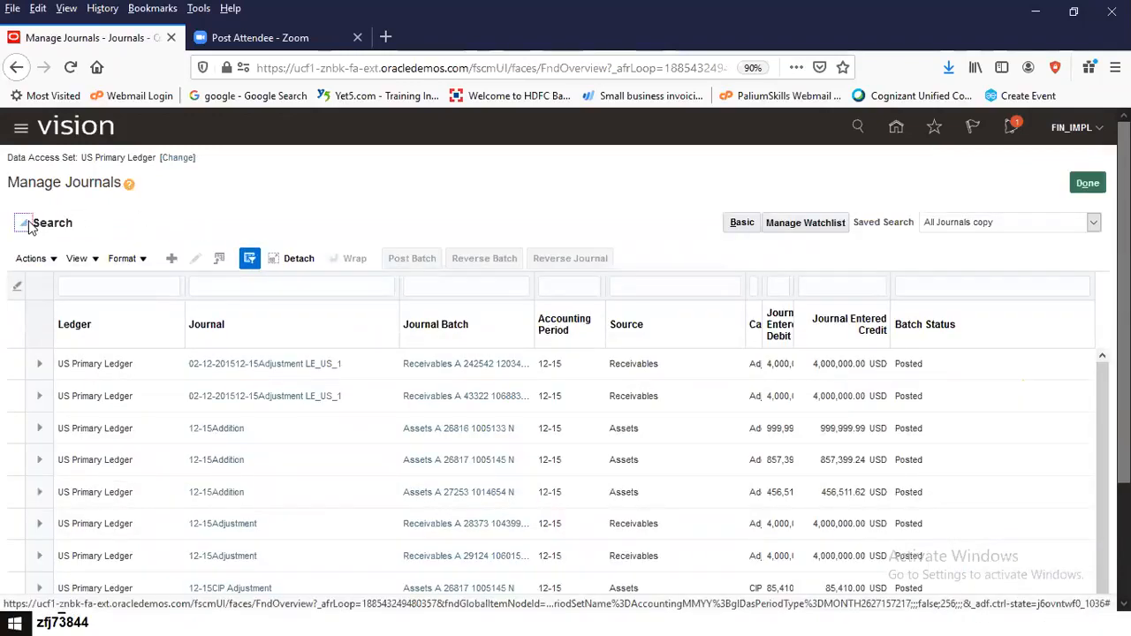
drag(477, 320, 321, 298)
text(0)
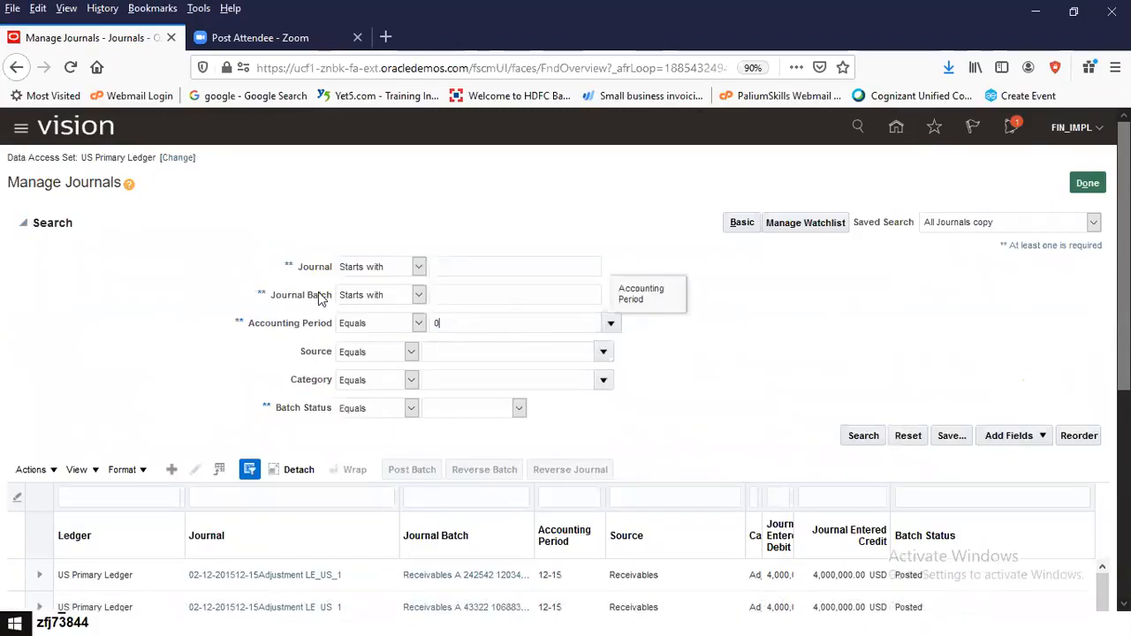
text(5-20)
key(Tab)
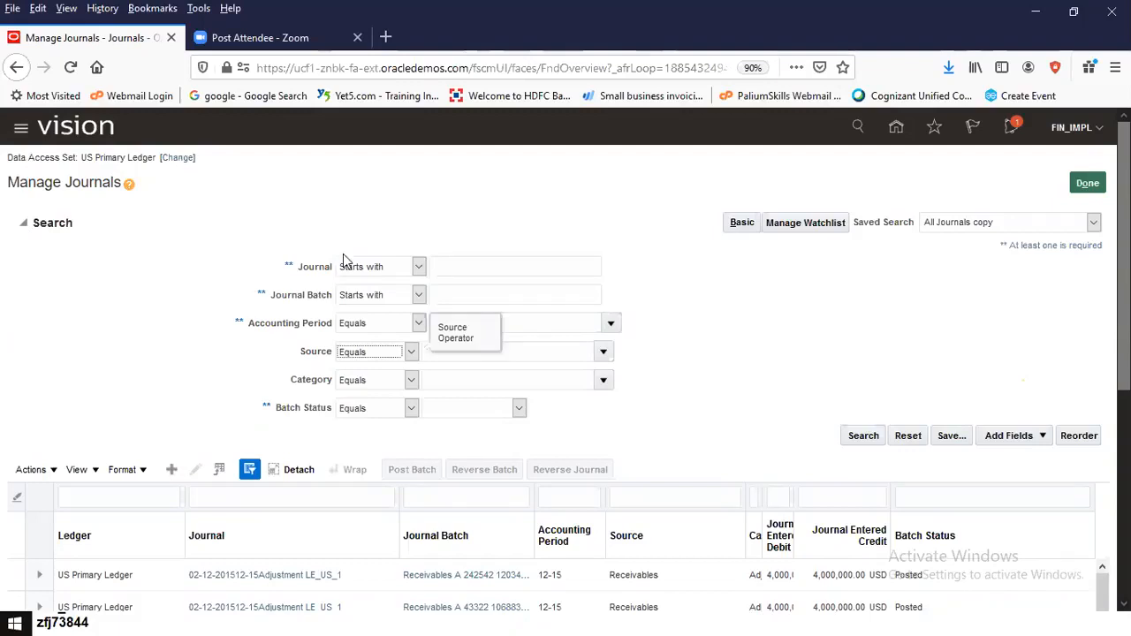
Search for journals in that period whose name starts with "SP-"
click(466, 268)
text(SP)
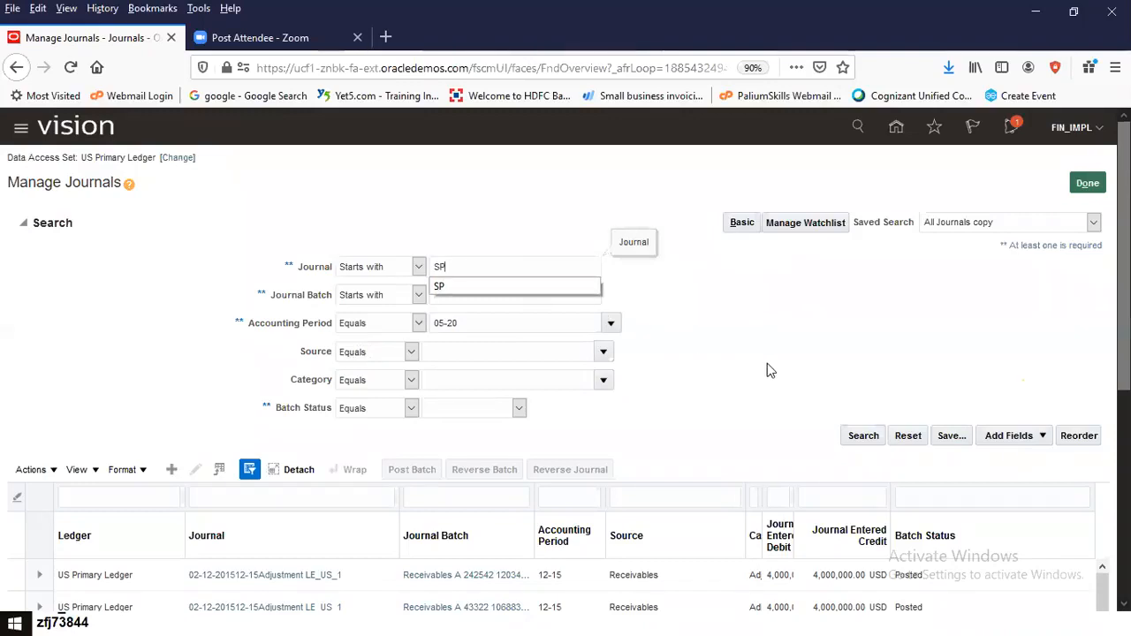
text(-)
click(863, 435)
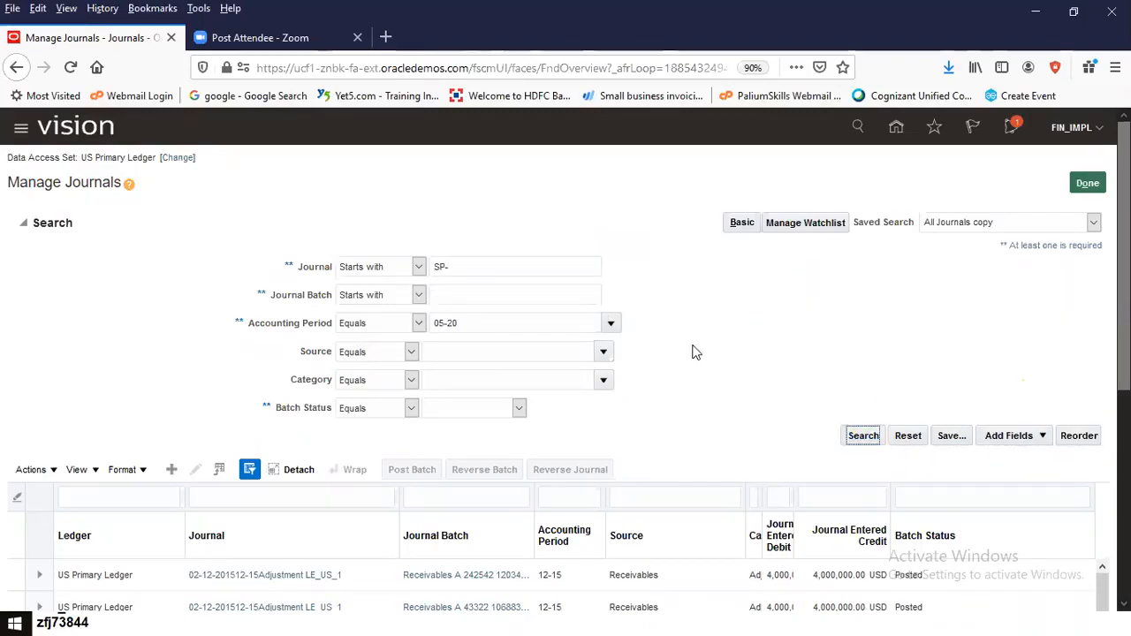
click(862, 436)
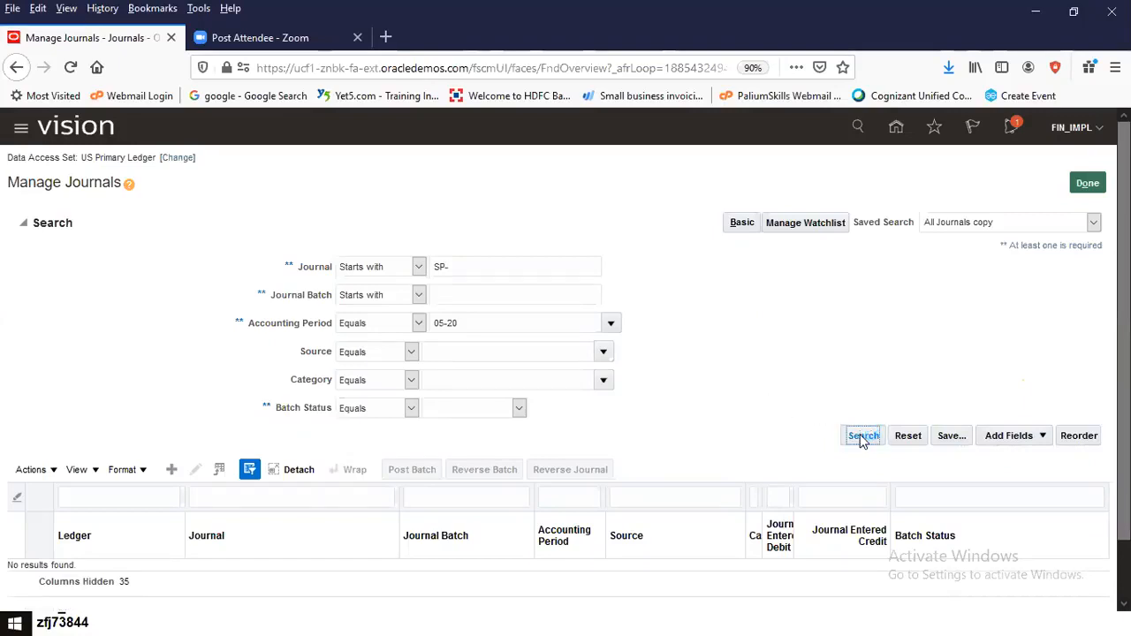
Shorten the journal name criterion to "SP" and run the search again
click(469, 270)
key(BackSpace)
click(532, 288)
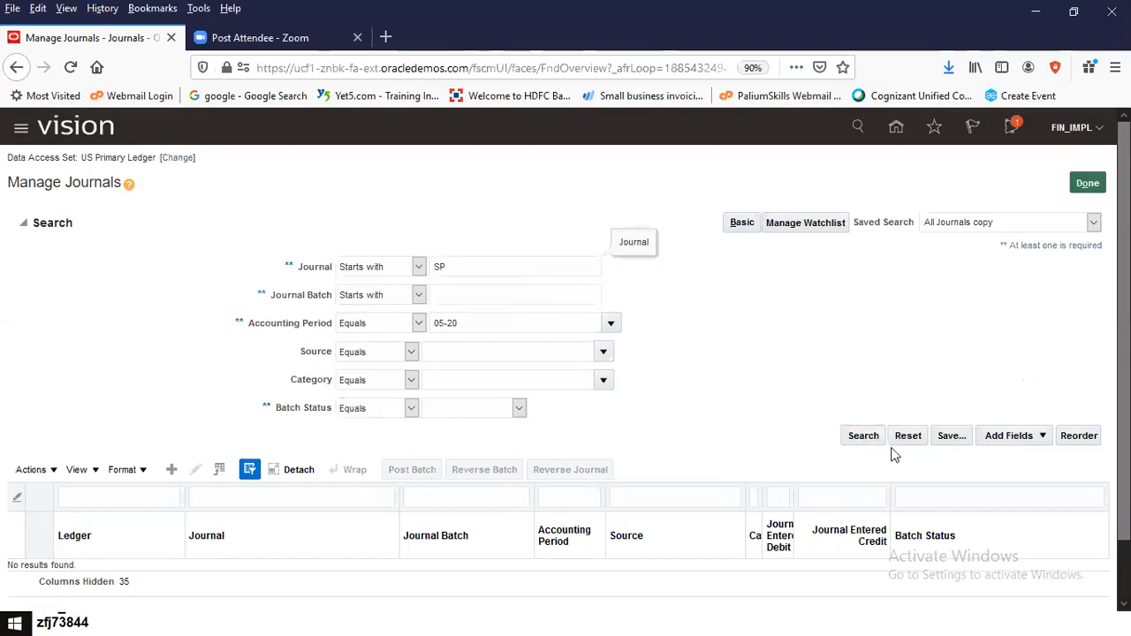
click(862, 437)
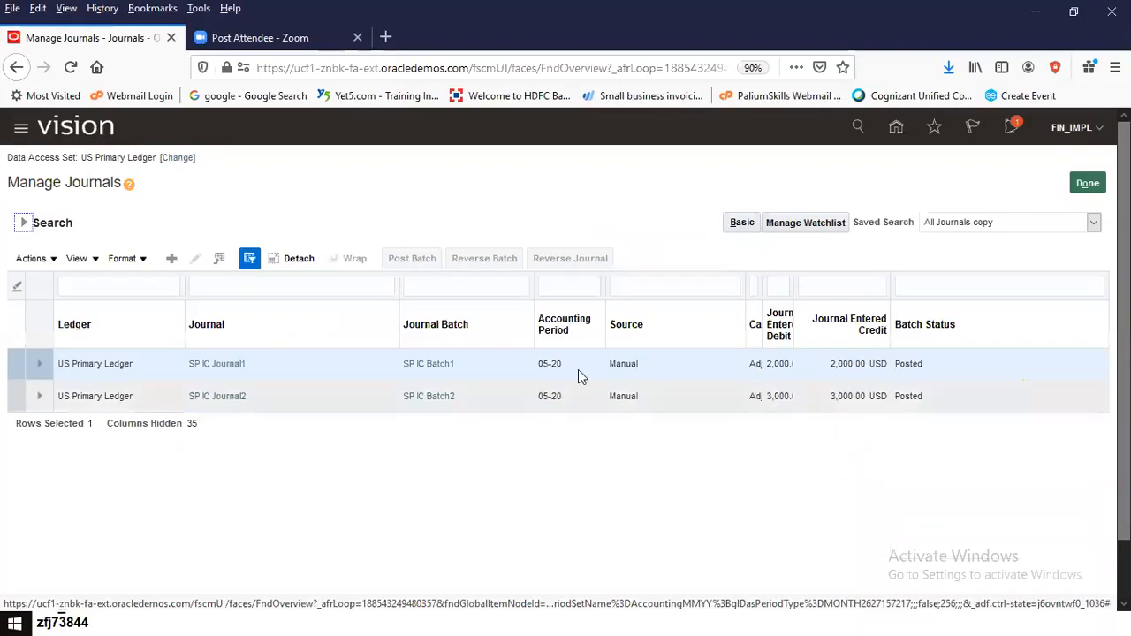
Open SP IC Journal2 and examine its journal lines, including the segment descriptions of line 3's account
click(216, 397)
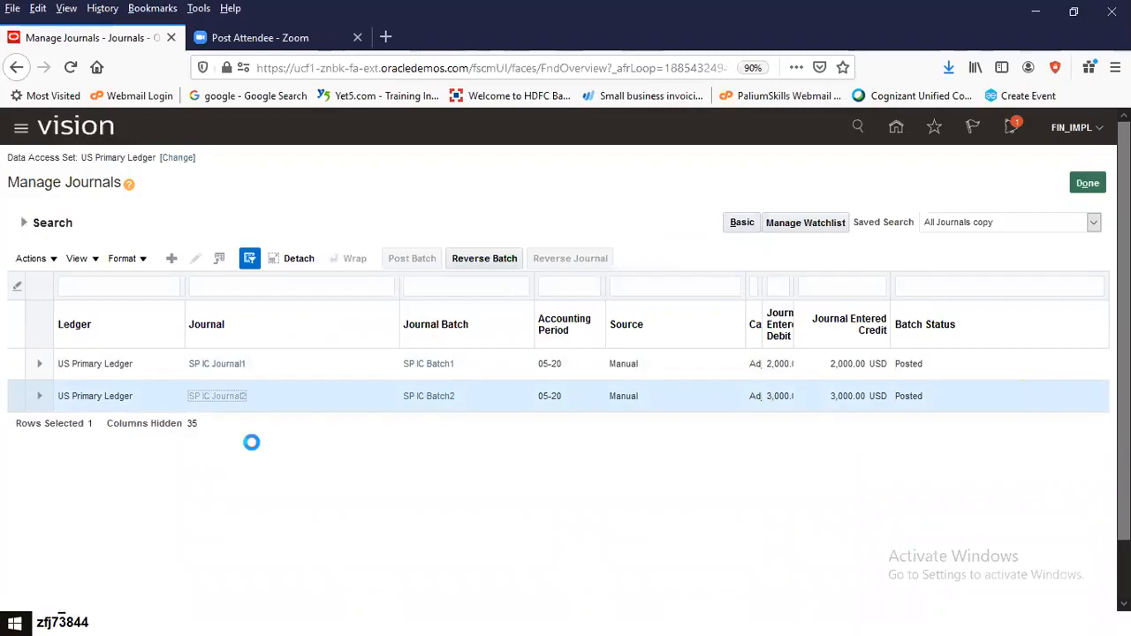
scroll(278, 446, down, 2)
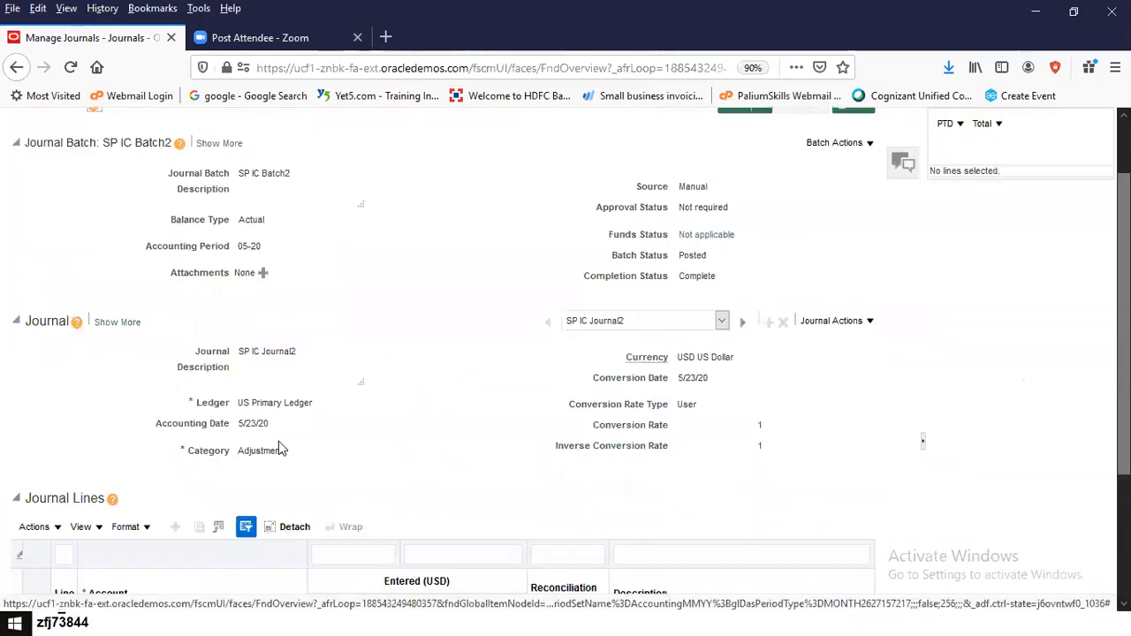
scroll(278, 449, down, 4)
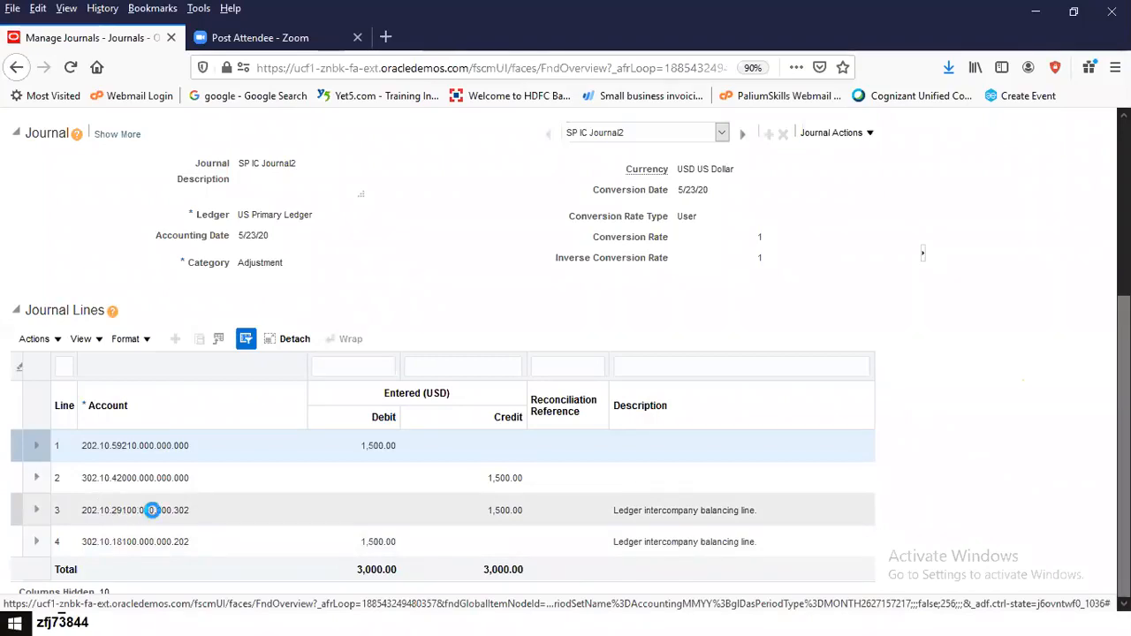
mouse_move(150, 513)
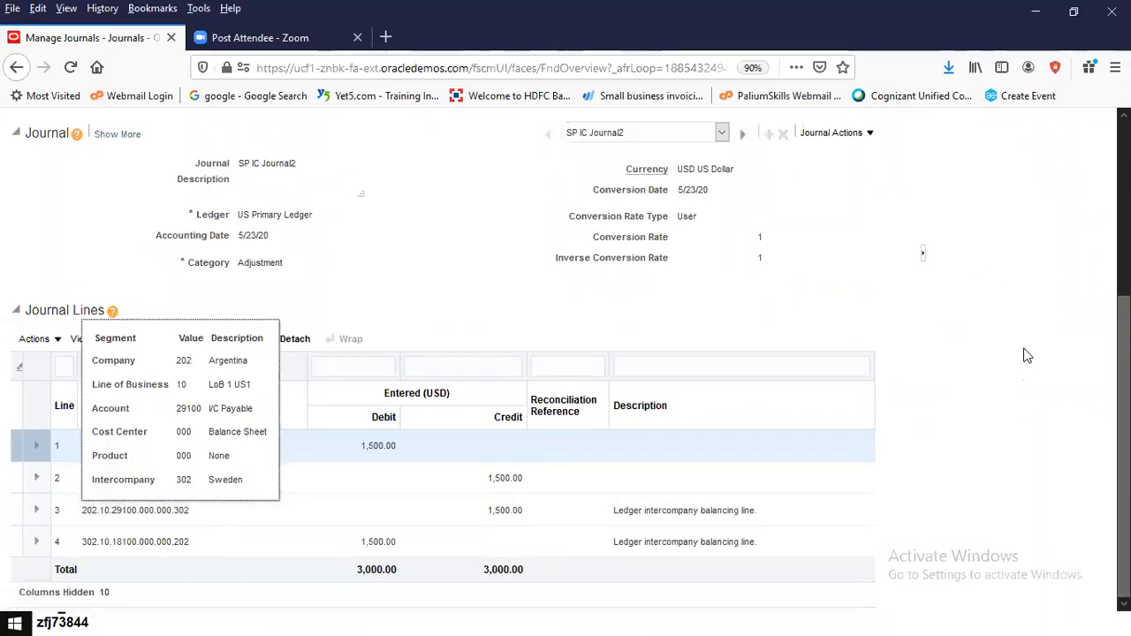
Check the journal selector of batch SP IC Batch2 without switching to another journal
scroll(1027, 357, up, 2)
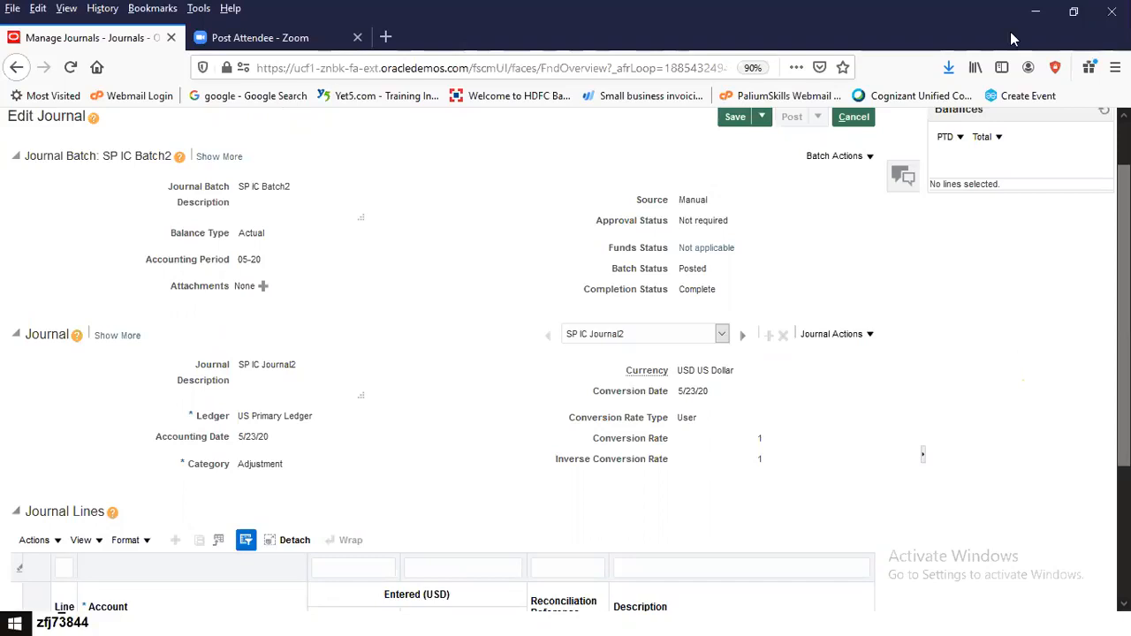
click(722, 333)
click(821, 237)
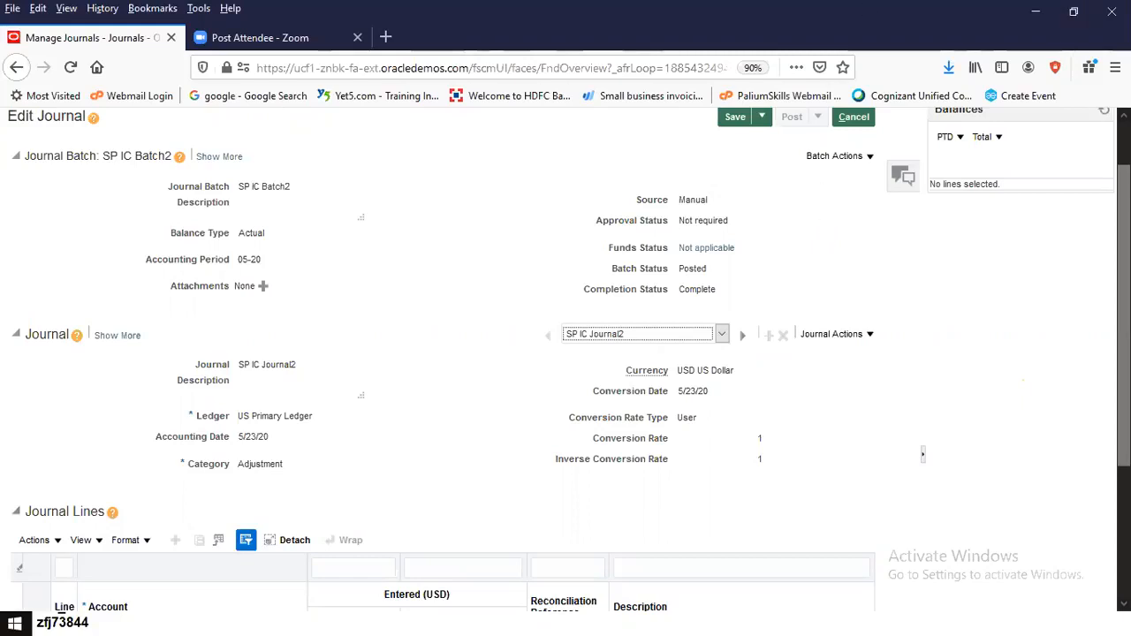
scroll(565, 353, up, 1)
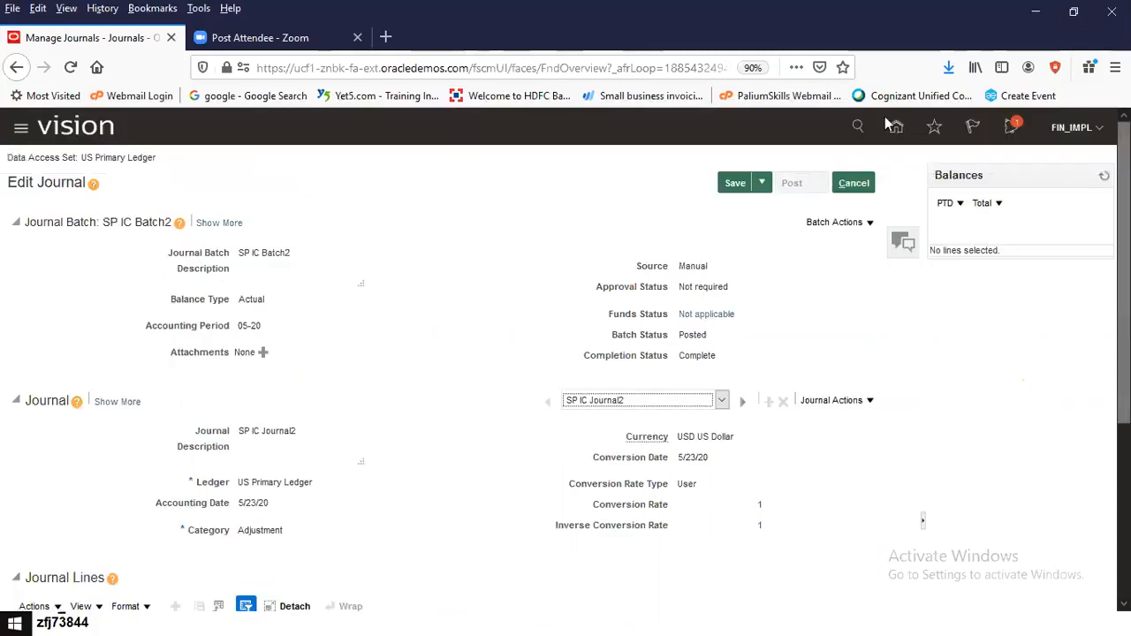
Close the journal without changes and open the Transactions work area of Intercompany Accounting
click(848, 182)
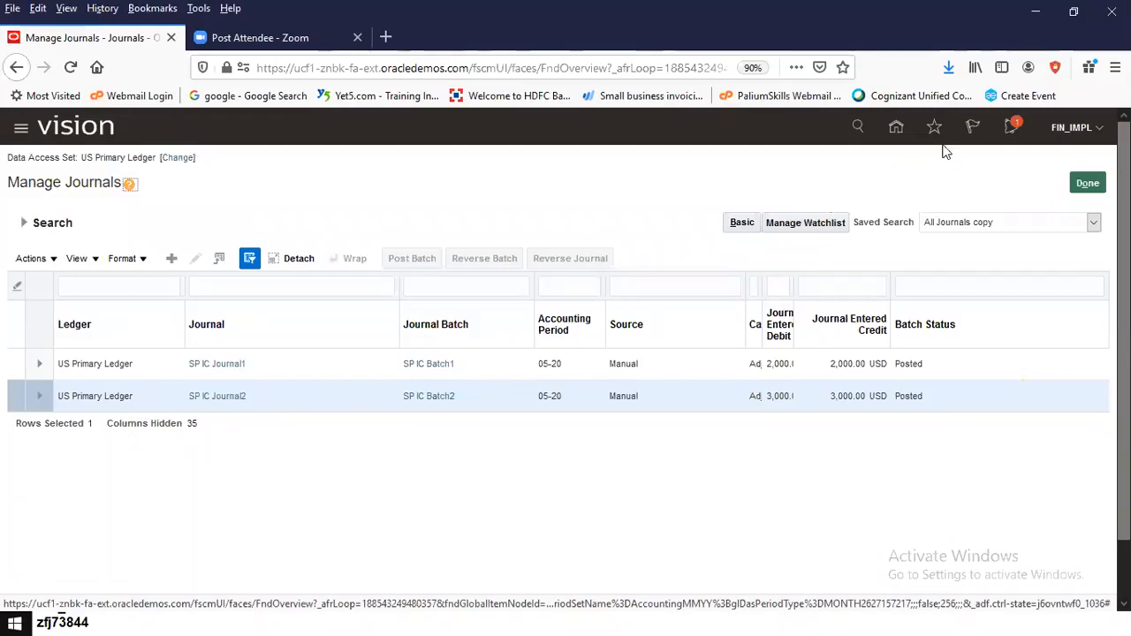
click(898, 128)
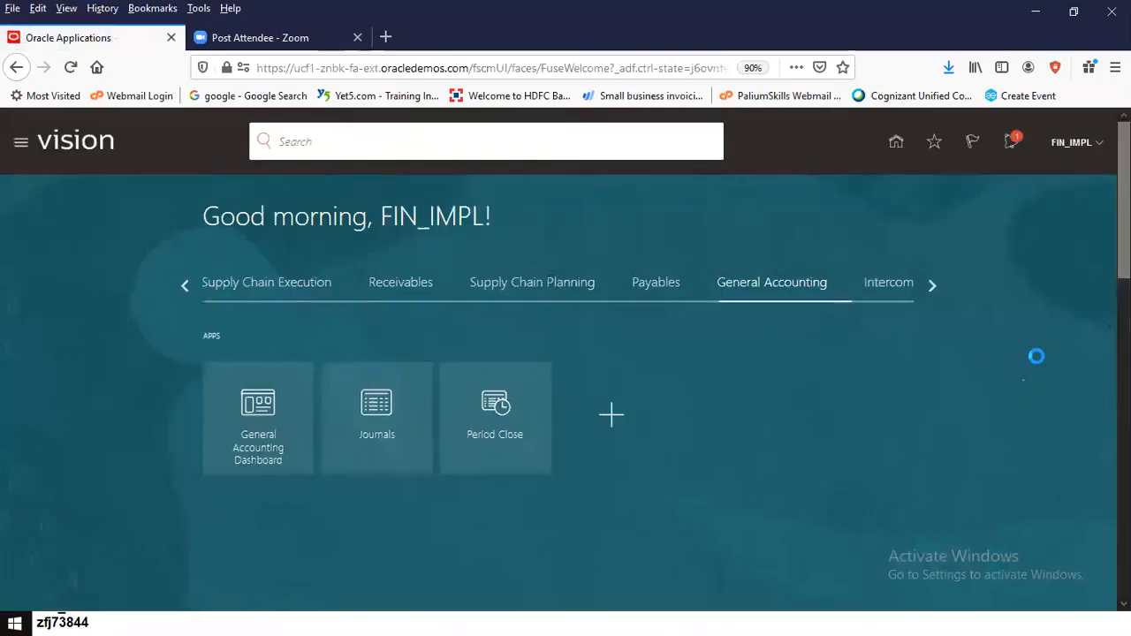
click(932, 285)
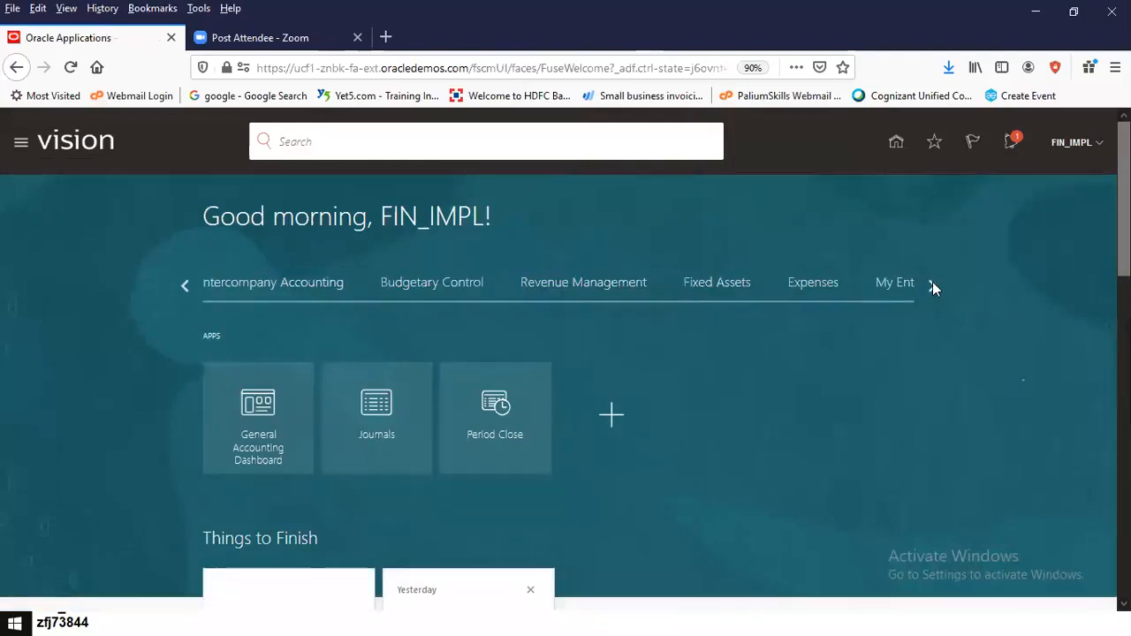
click(248, 290)
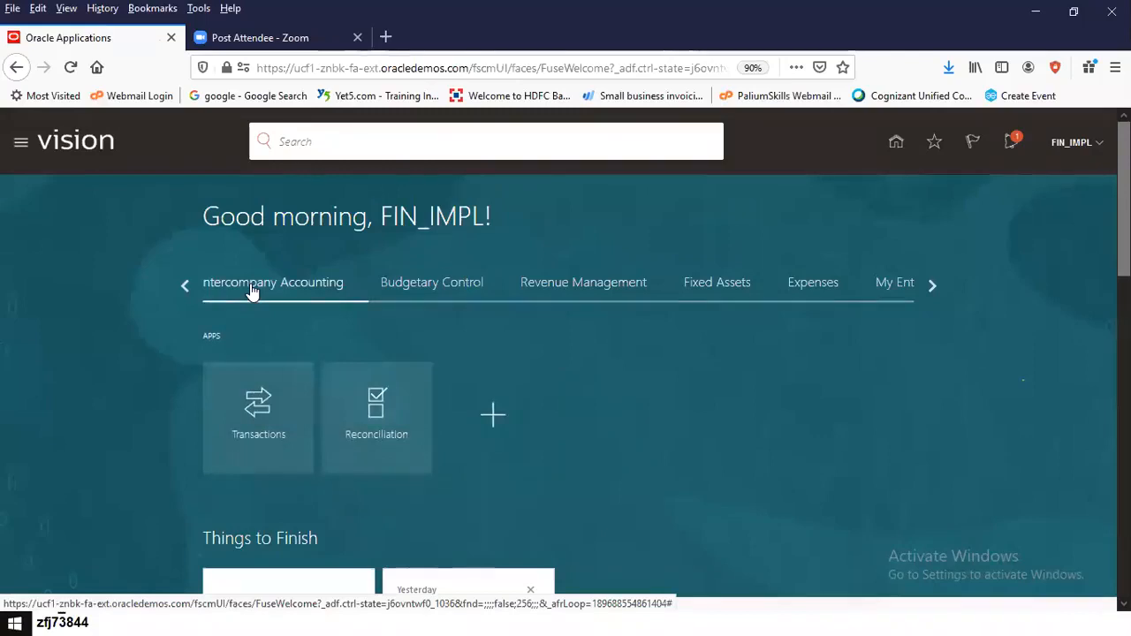
click(261, 389)
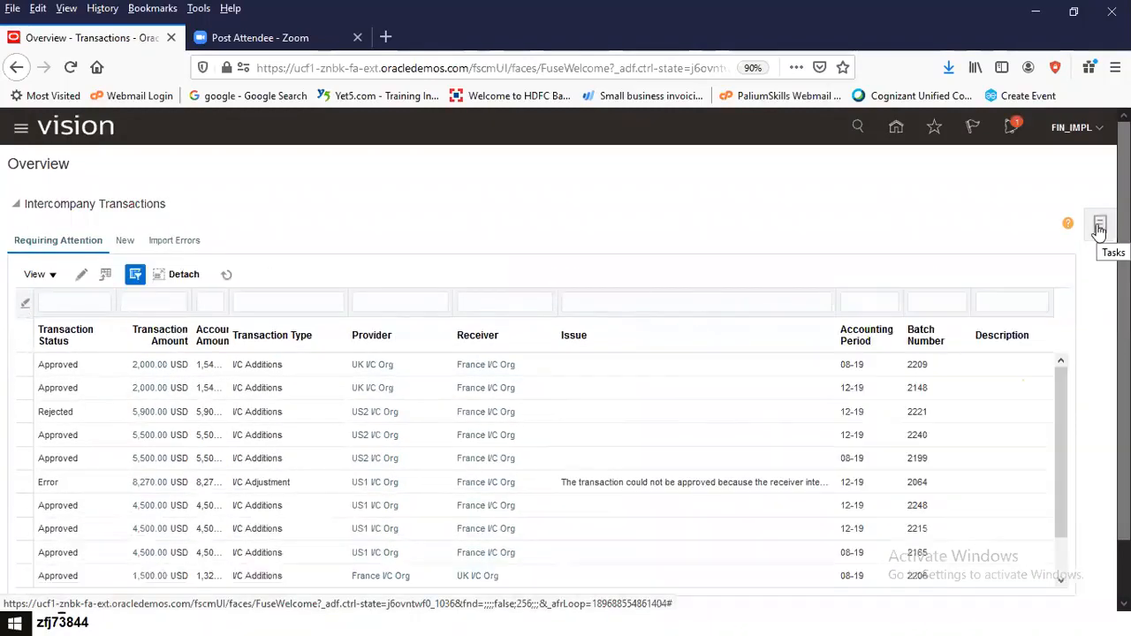
Create an intercompany transaction batch with US2 I/C Org as the provider
click(1100, 230)
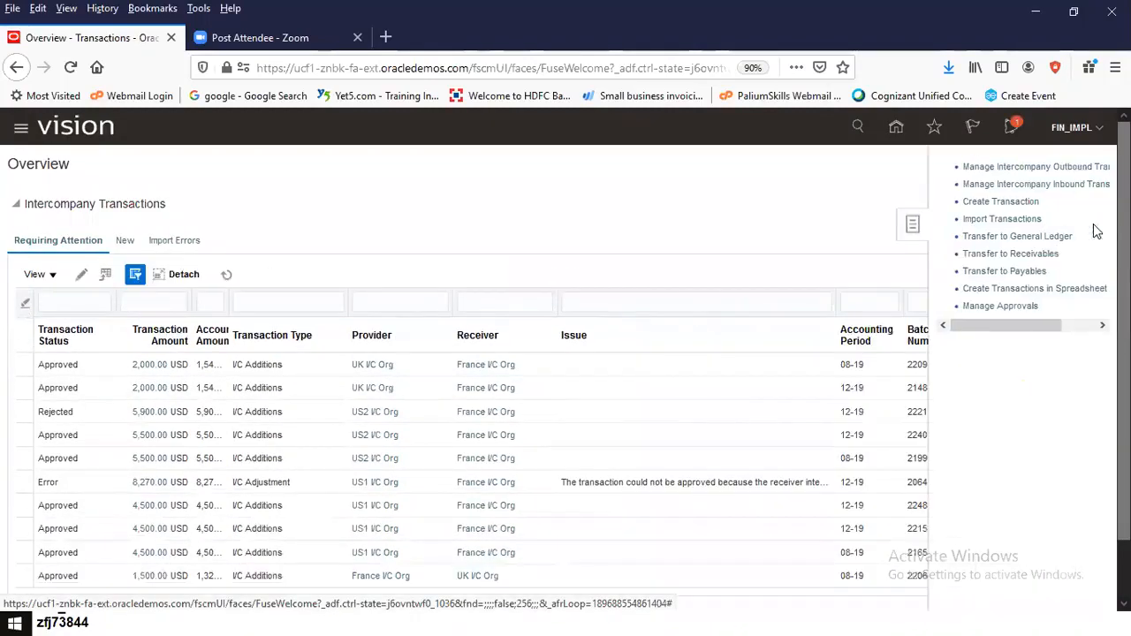
click(1000, 201)
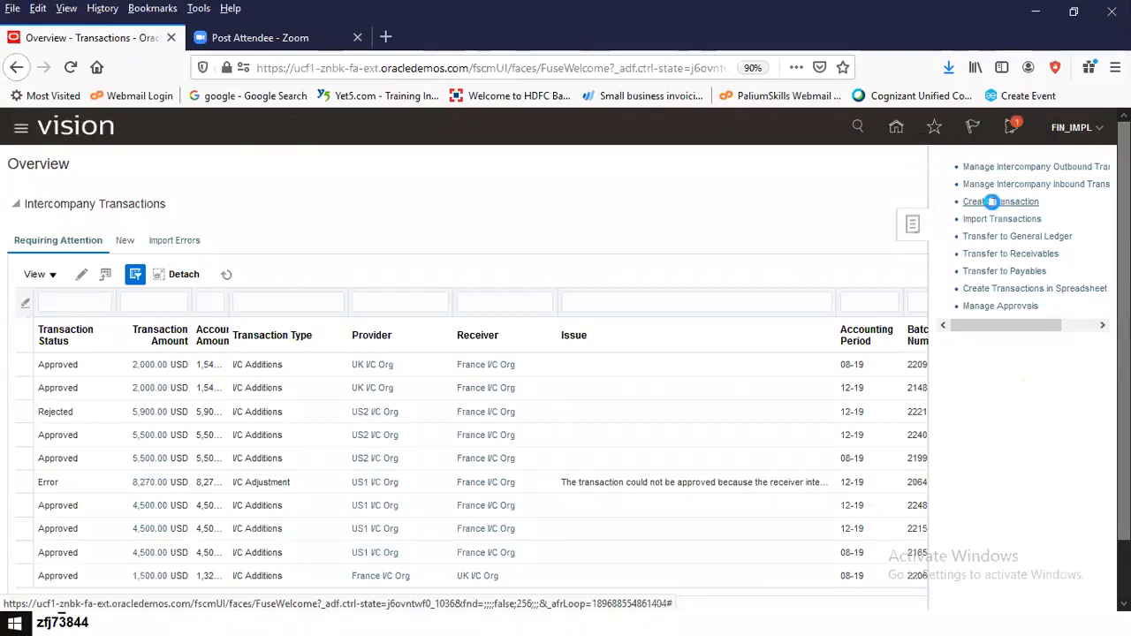
click(991, 201)
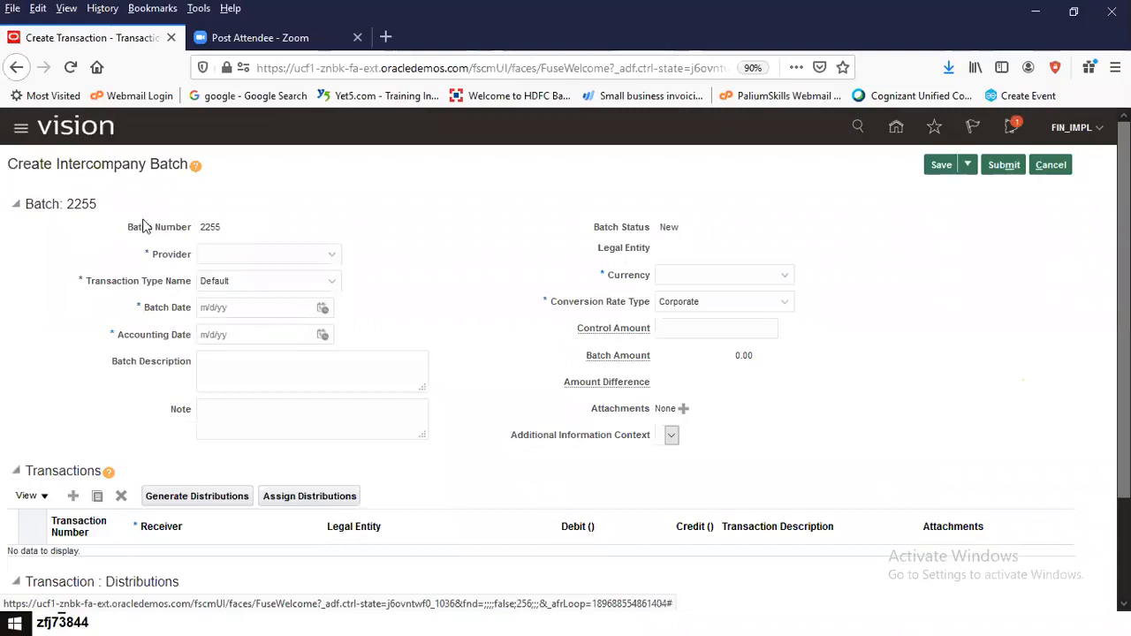
click(332, 256)
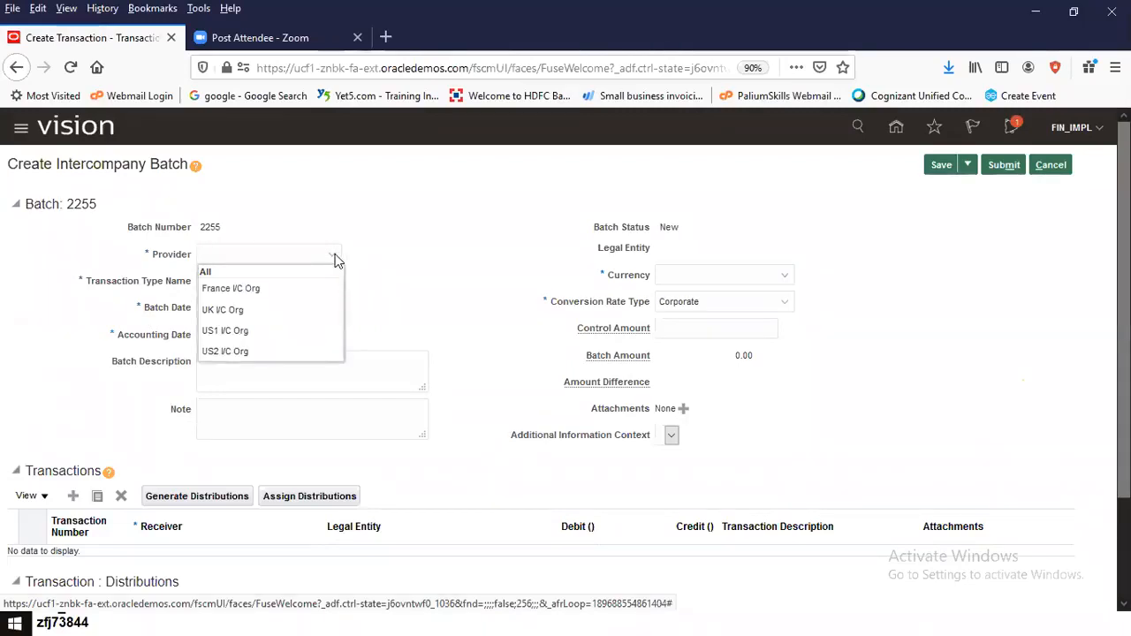
click(272, 352)
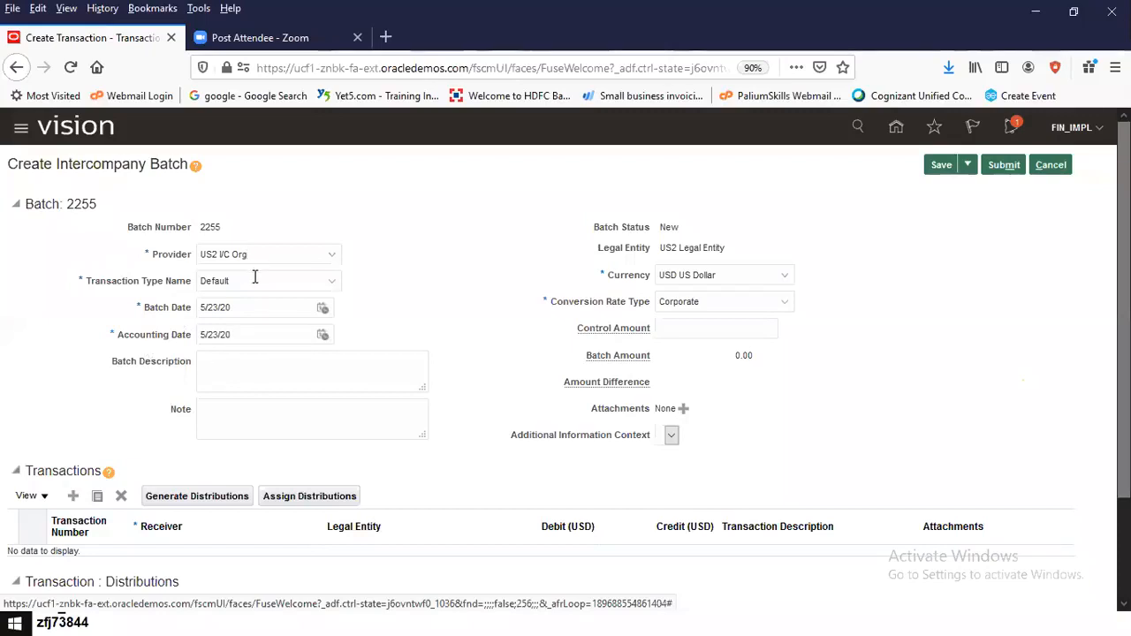
Add a transaction to the batch with receiver US1 I/C Org and a debit of 100 USD
scroll(310, 327, down, 2)
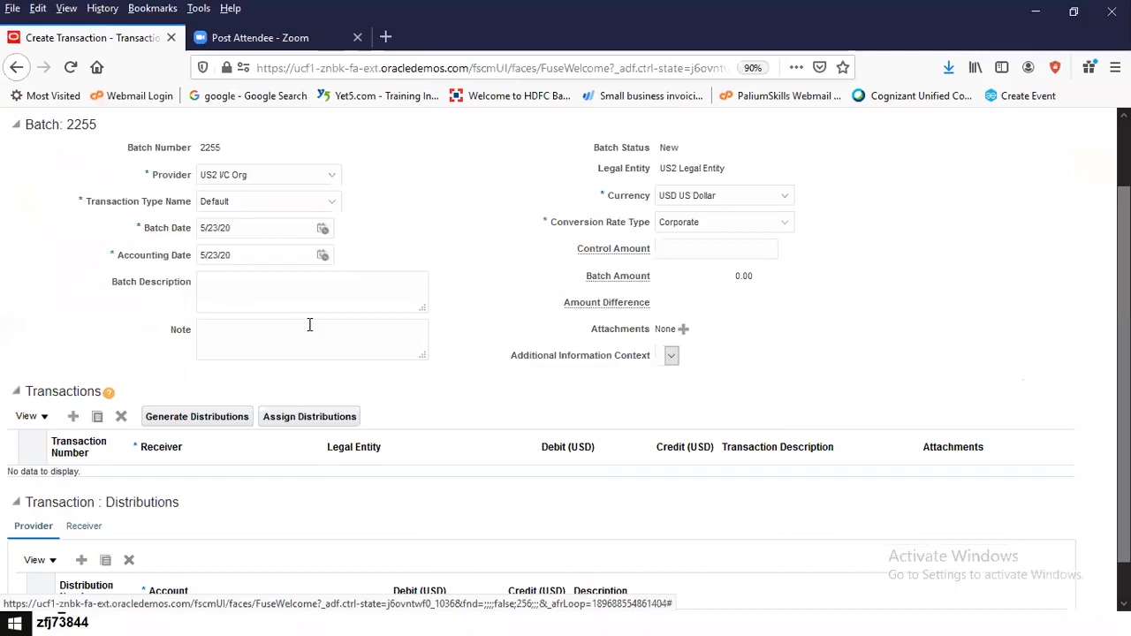
scroll(310, 326, down, 1)
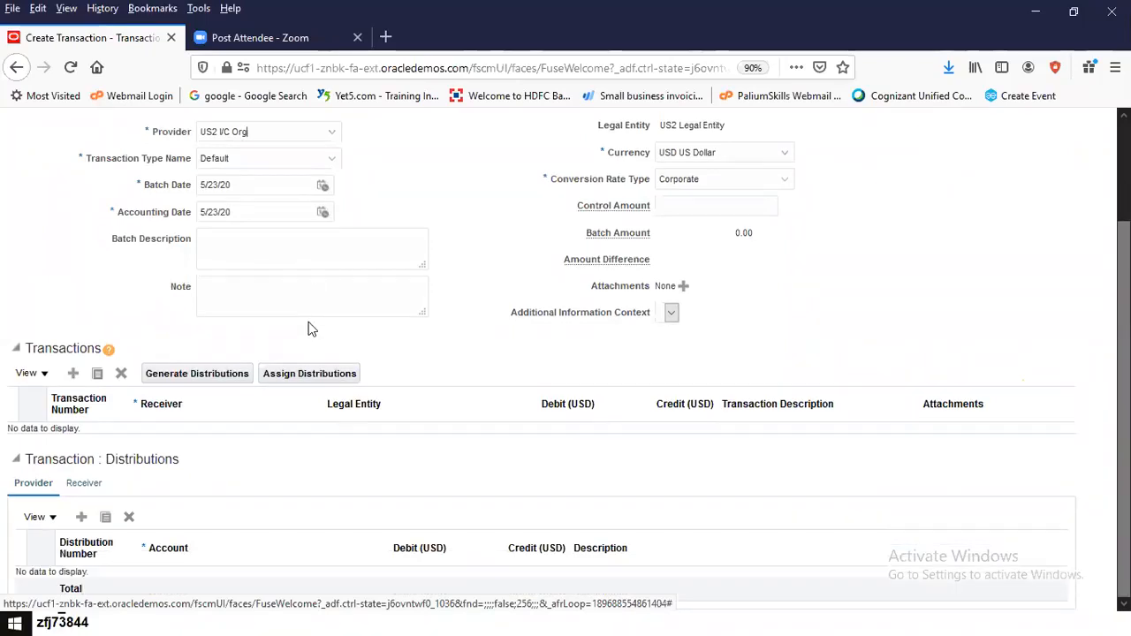
scroll(309, 324, up, 2)
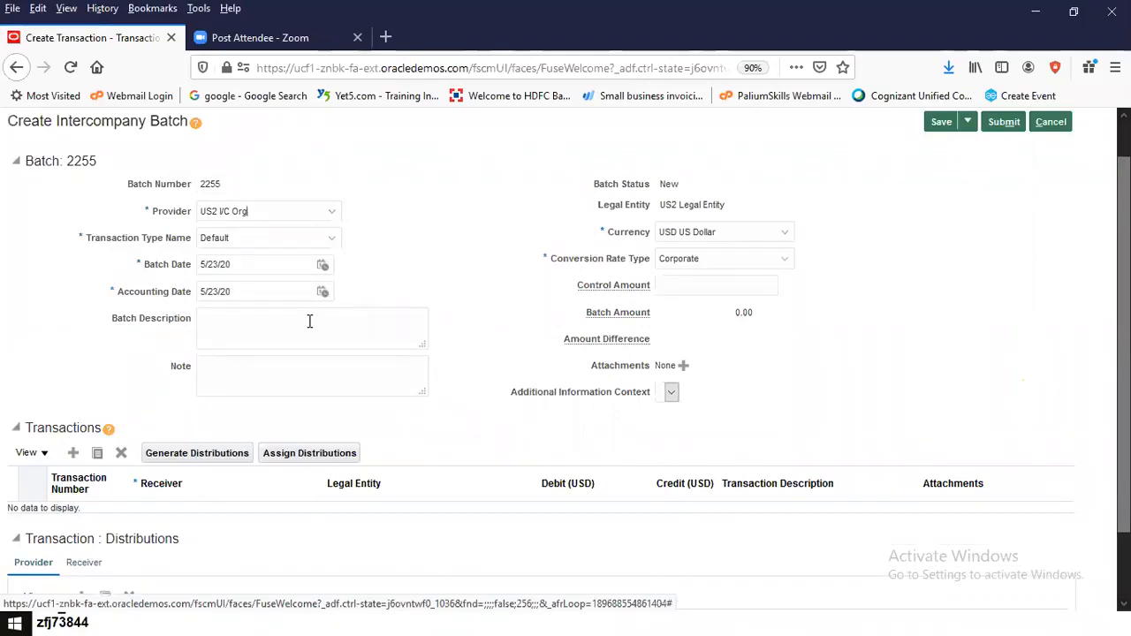
scroll(309, 323, down, 2)
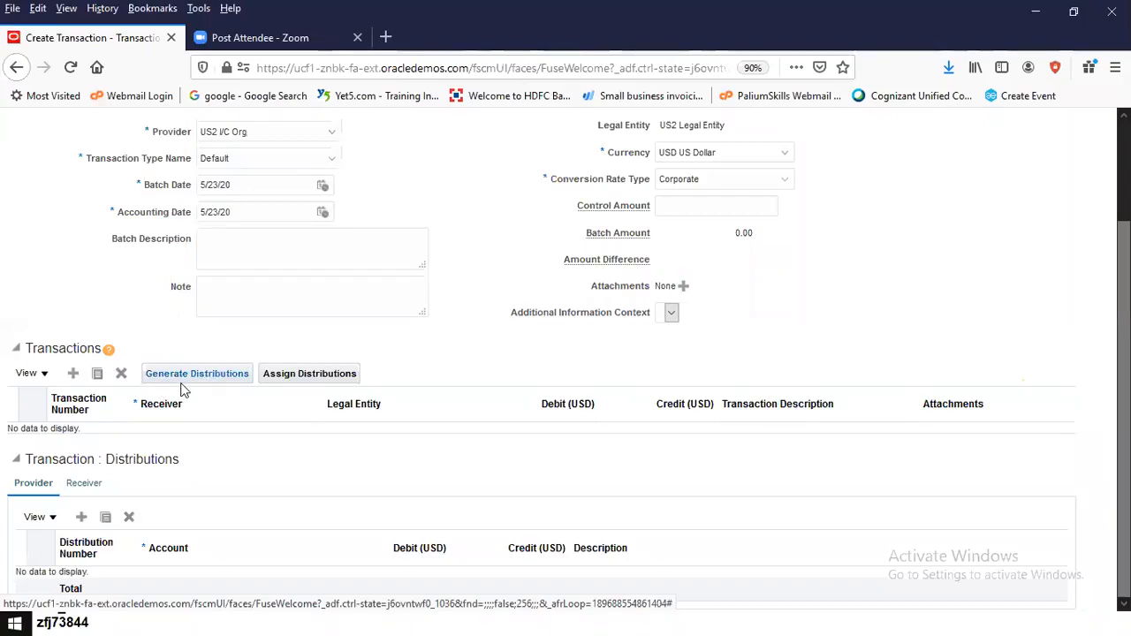
scroll(184, 390, up, 2)
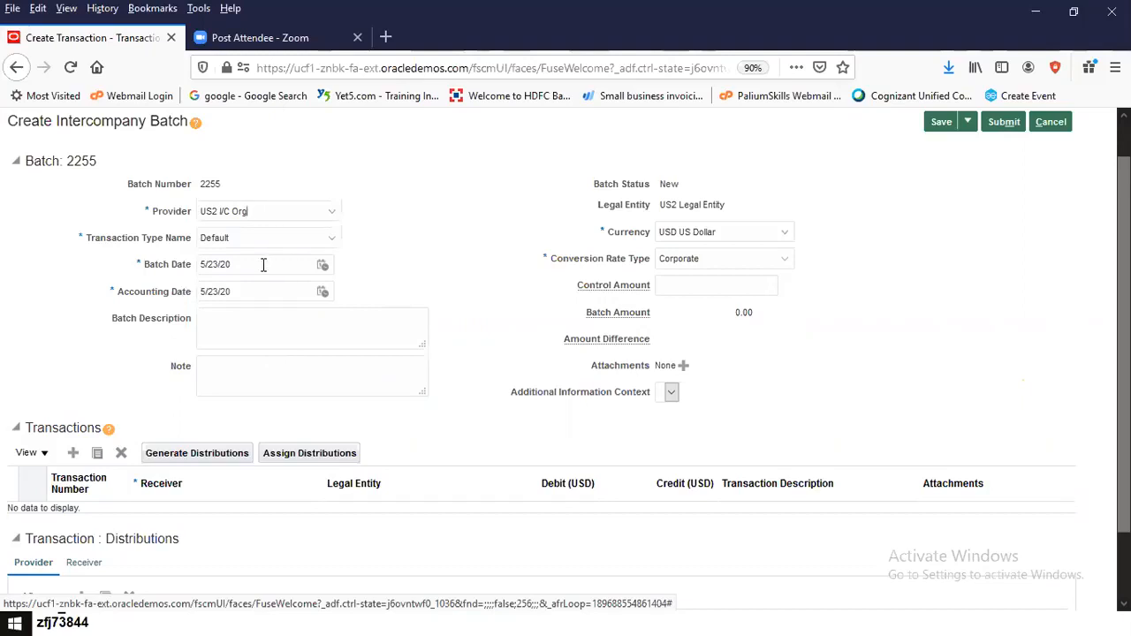
scroll(263, 264, down, 2)
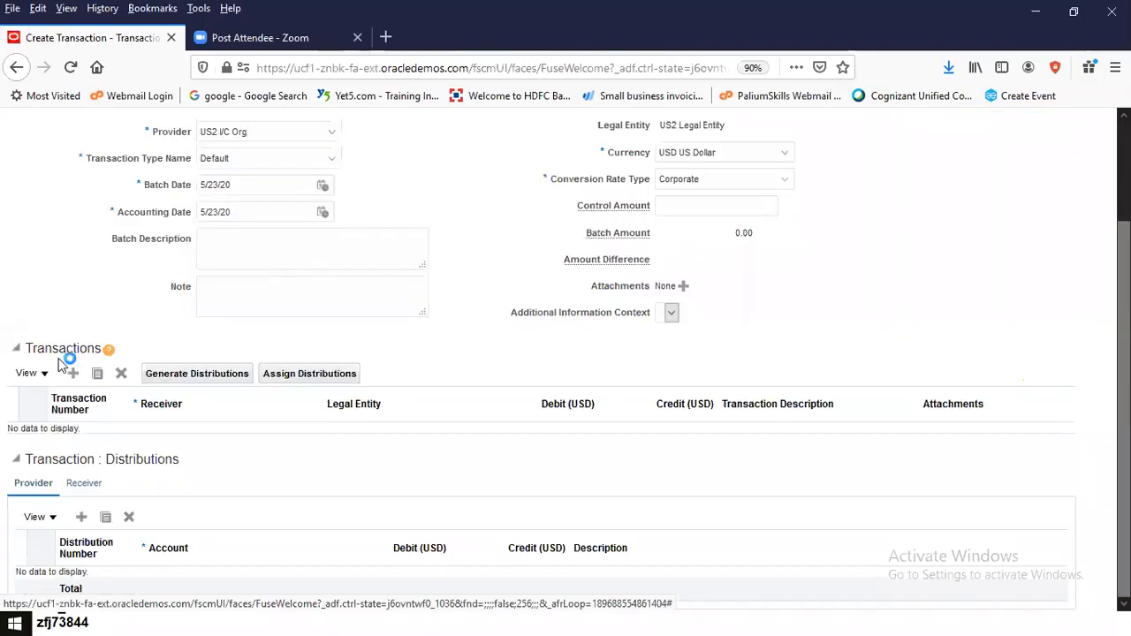
click(74, 375)
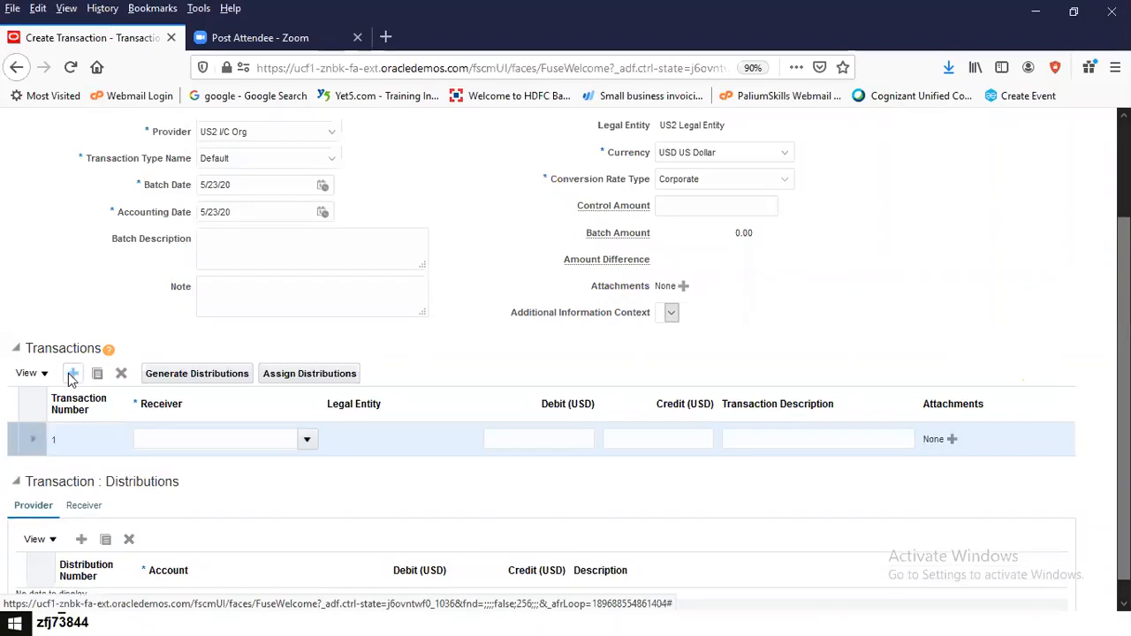
click(306, 441)
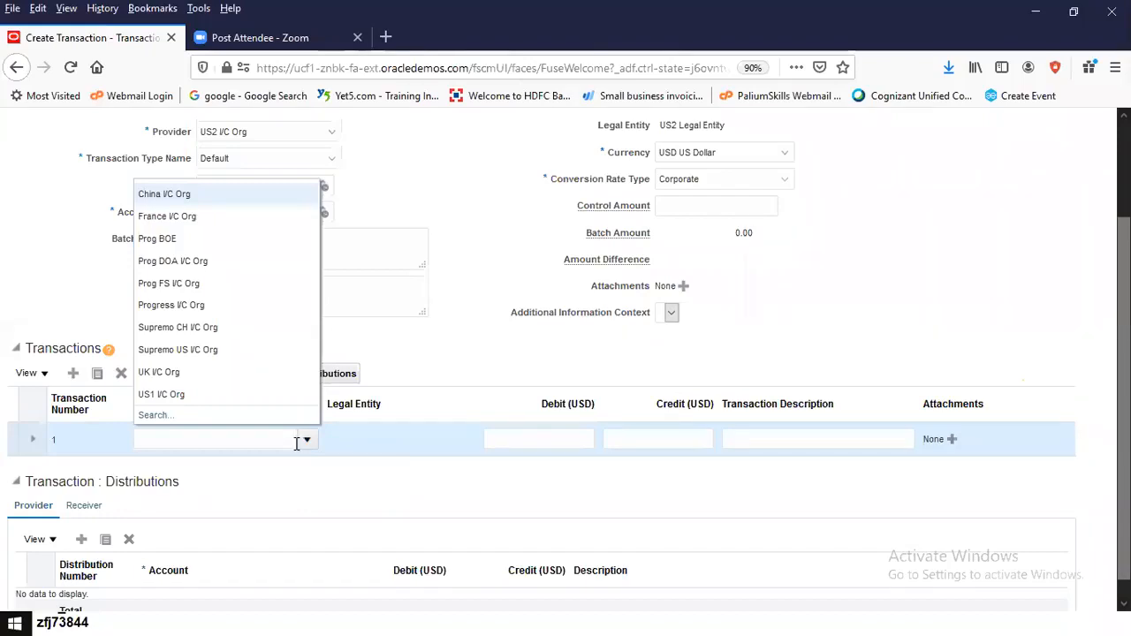
click(212, 395)
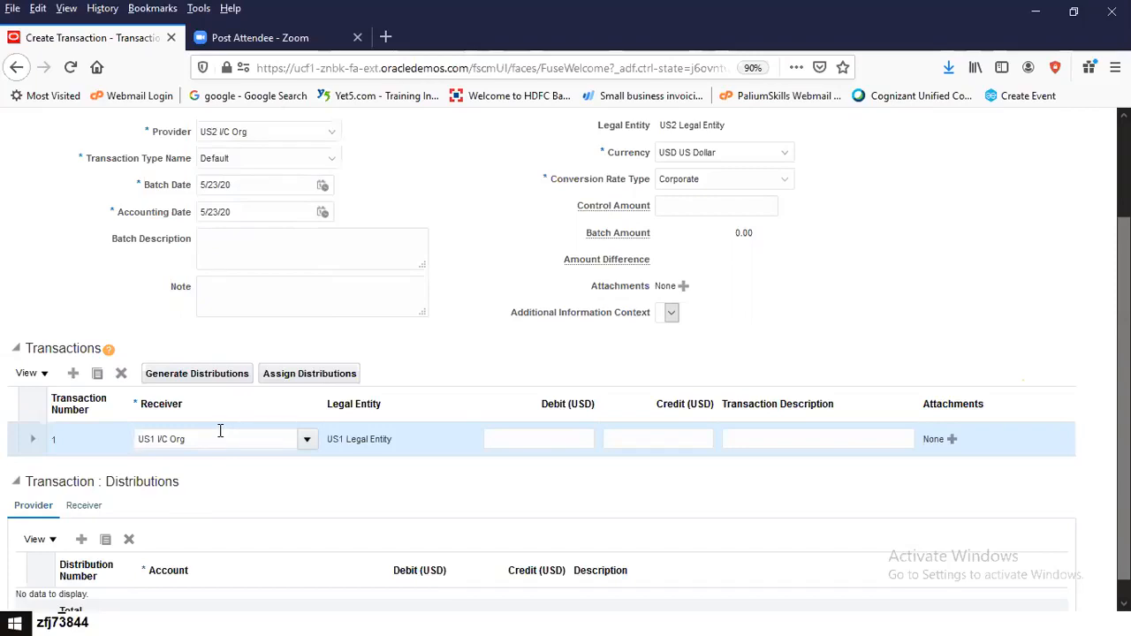
click(535, 435)
text(100)
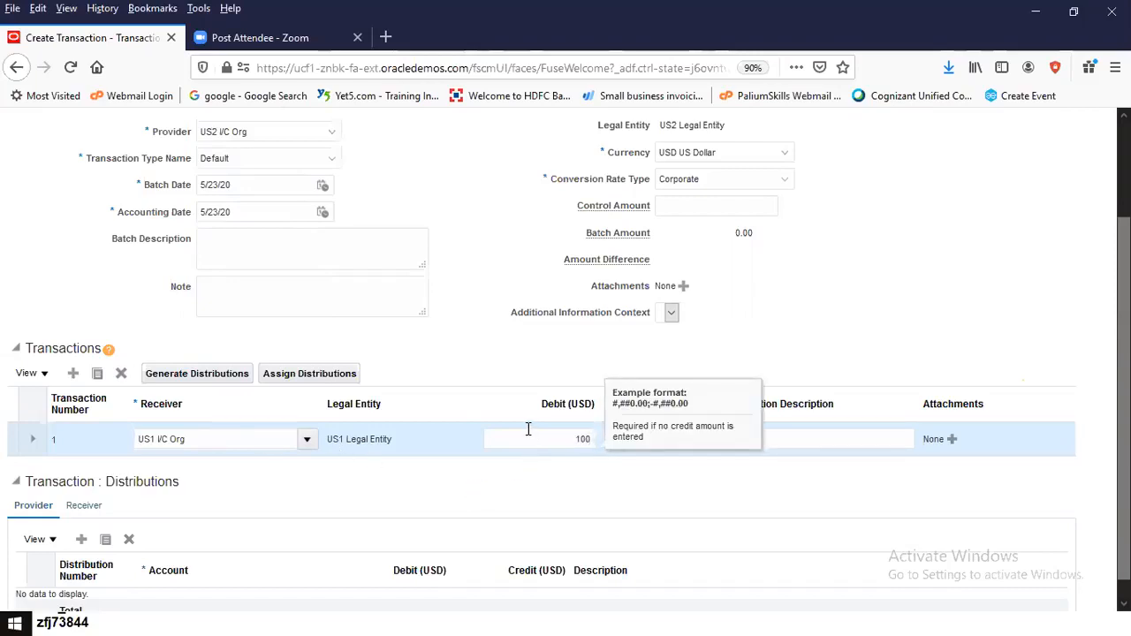
key(Tab)
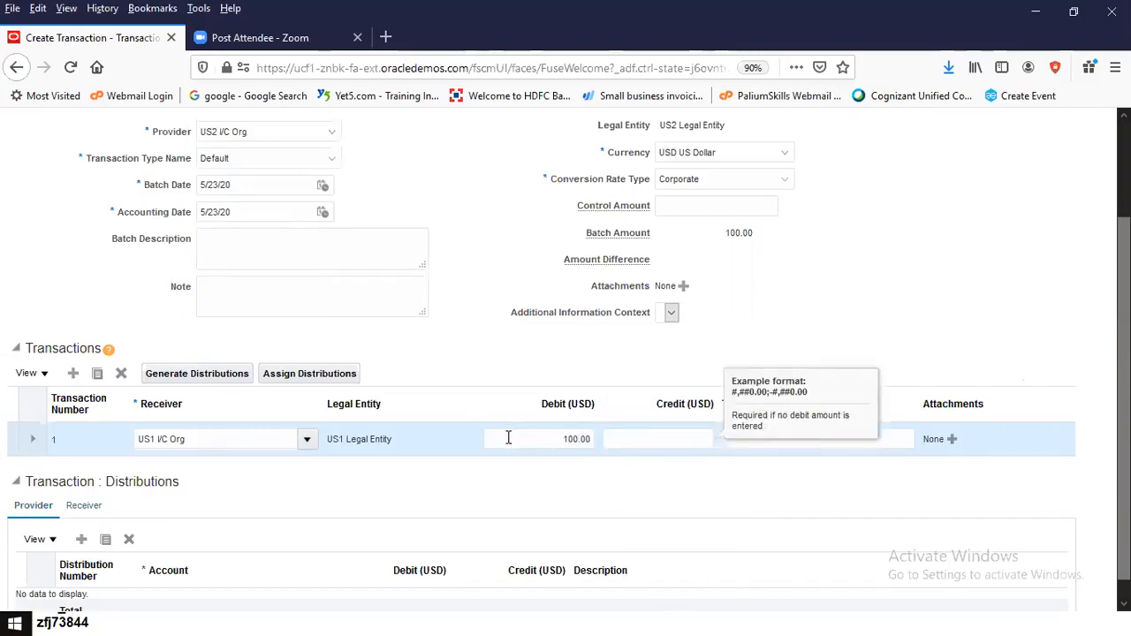
Add a provider distribution line to the transaction and open its account segments
scroll(506, 433, down, 1)
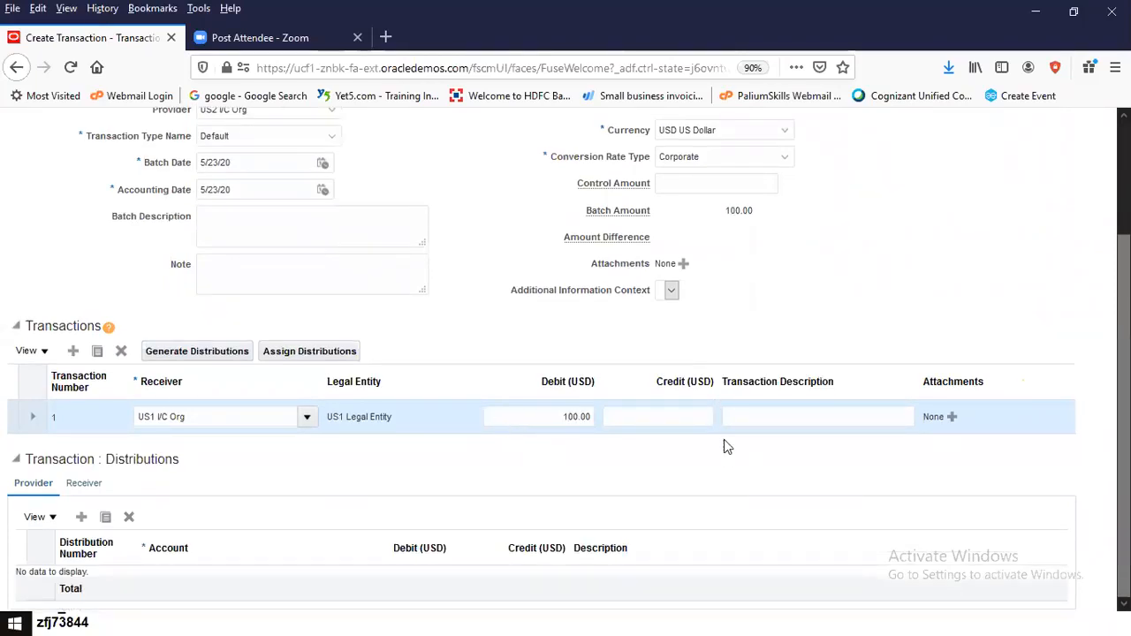
click(80, 520)
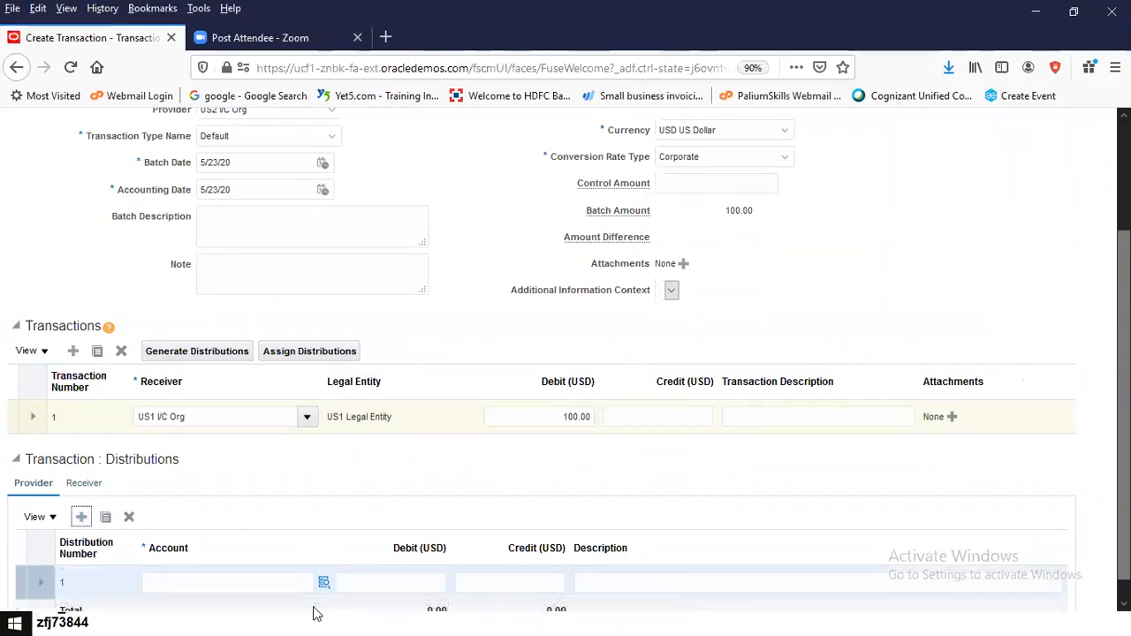
click(324, 586)
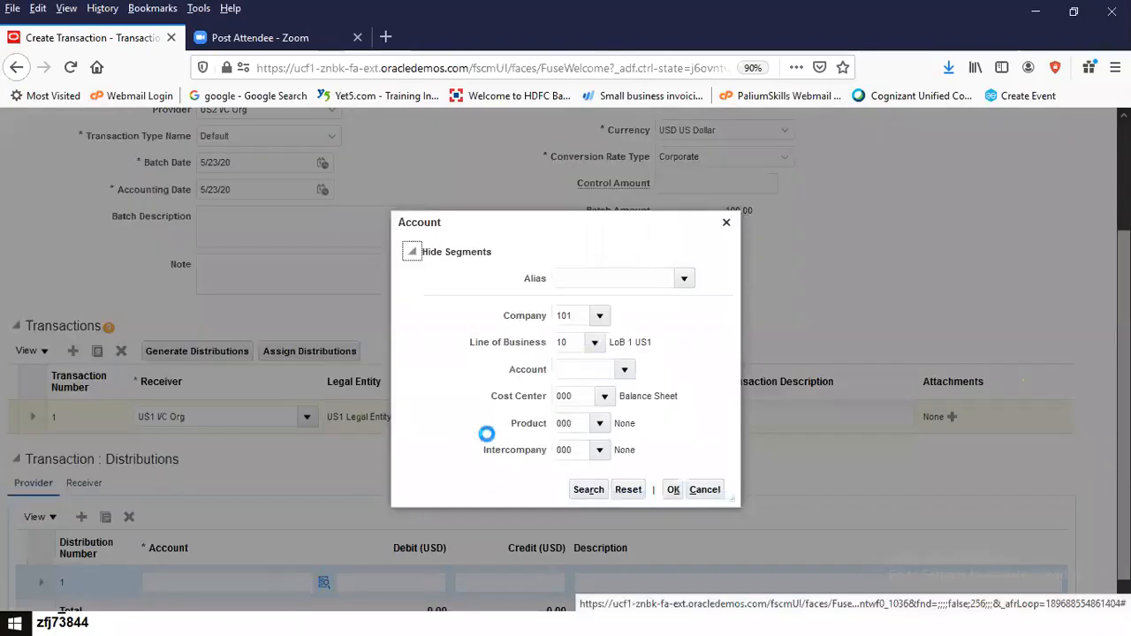
Try to assign natural account 41000 to the provider distribution, keeping the other default segments
click(576, 369)
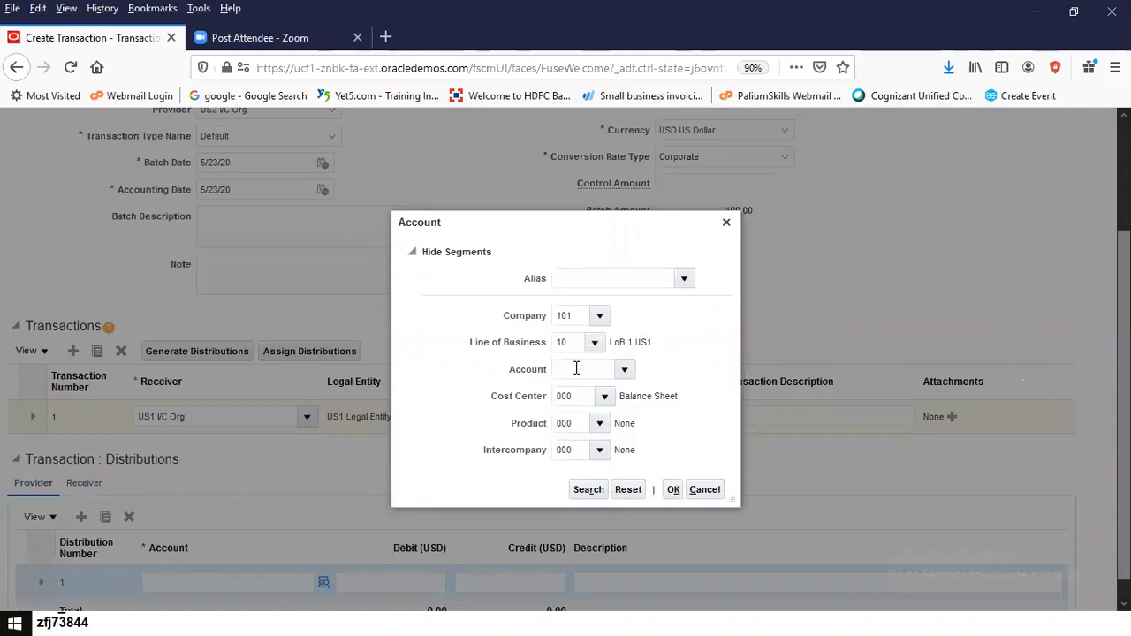
text(41000)
click(592, 393)
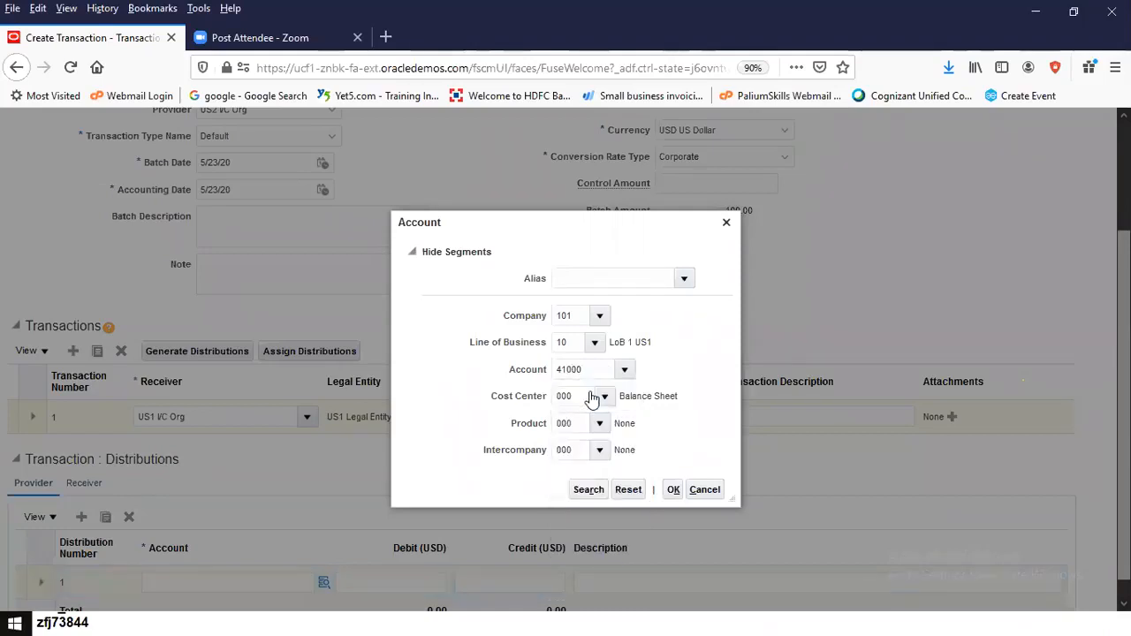
click(592, 393)
click(676, 492)
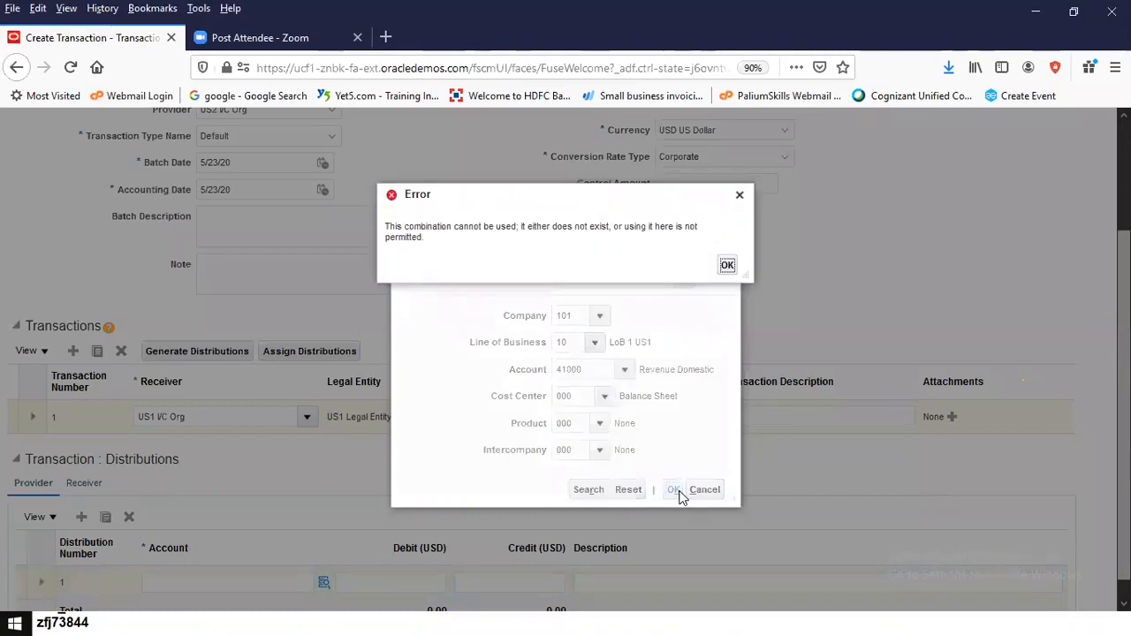
click(727, 265)
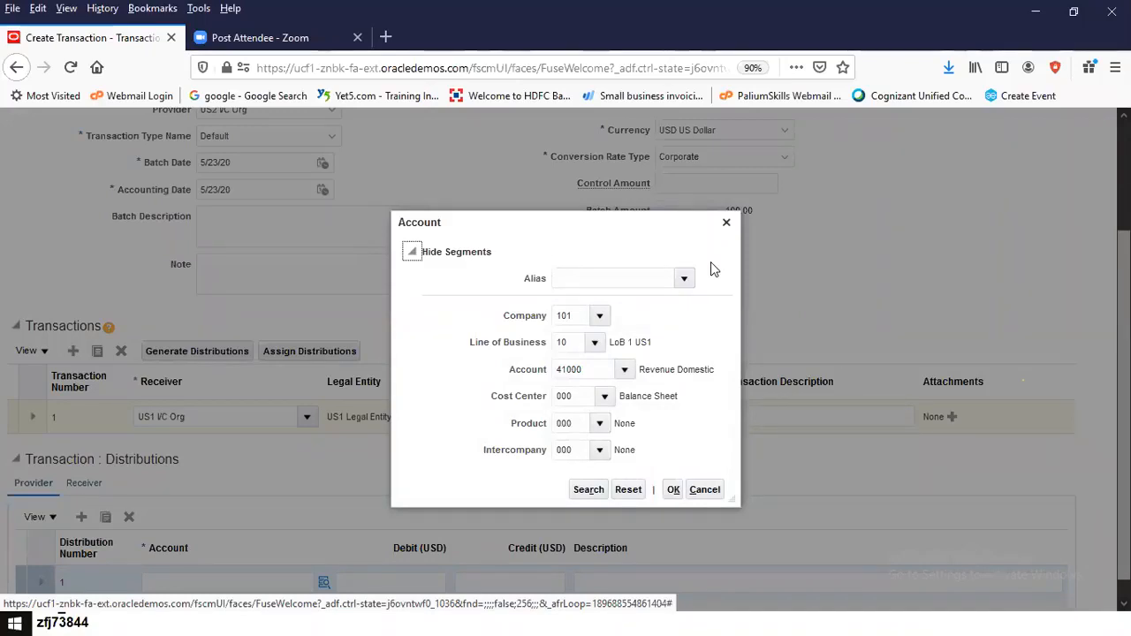
Try natural account 41110 in the provider distribution's account combination instead
click(624, 369)
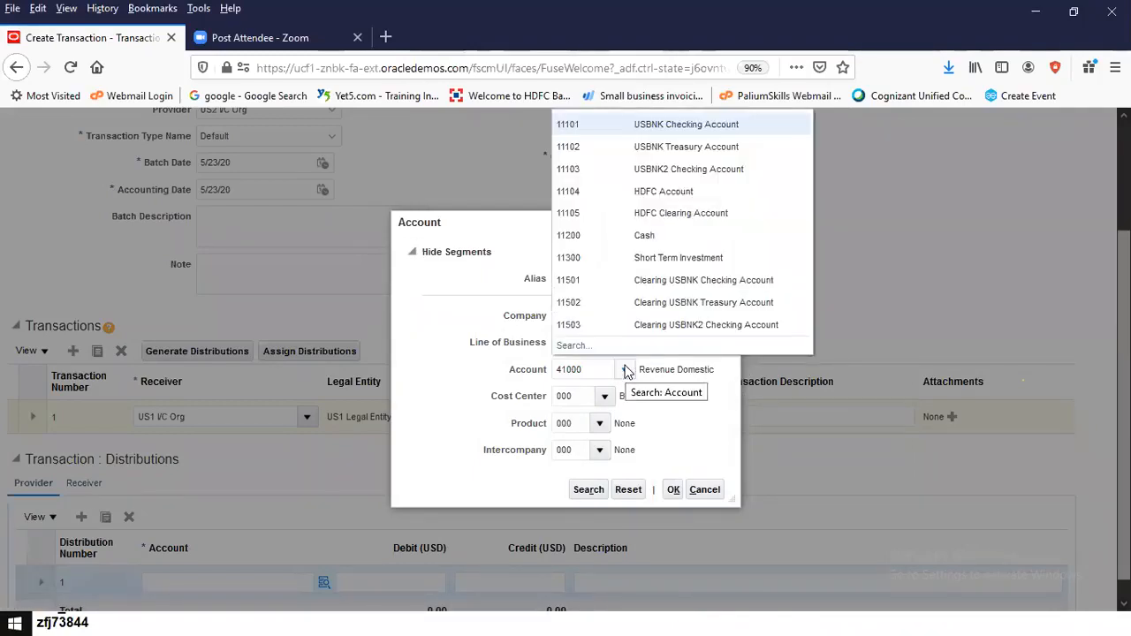
click(598, 368)
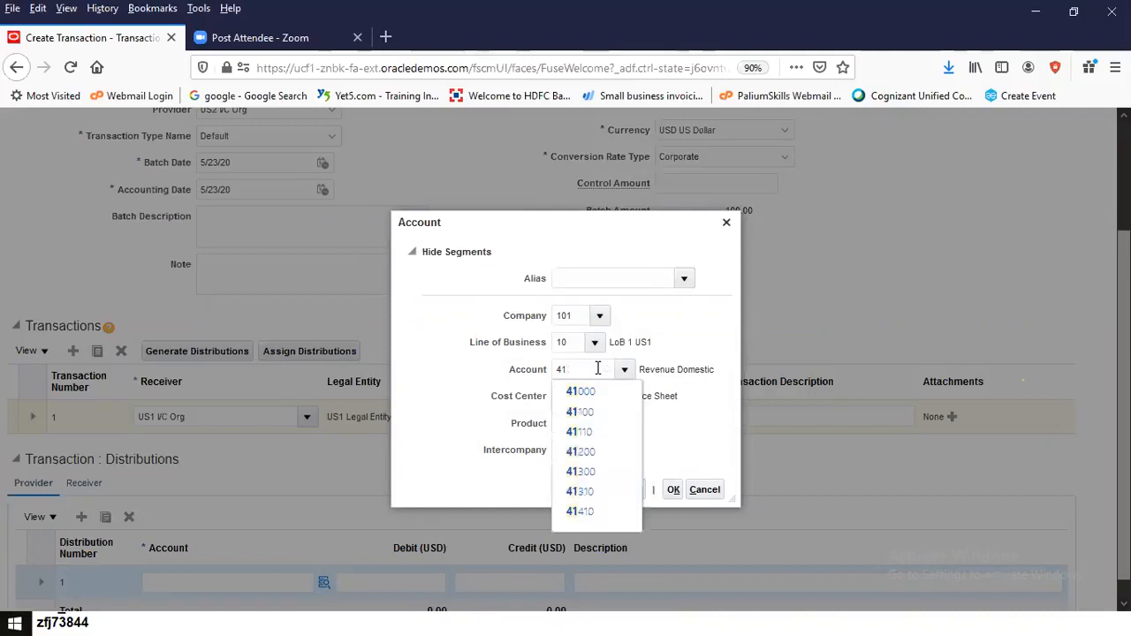
click(614, 433)
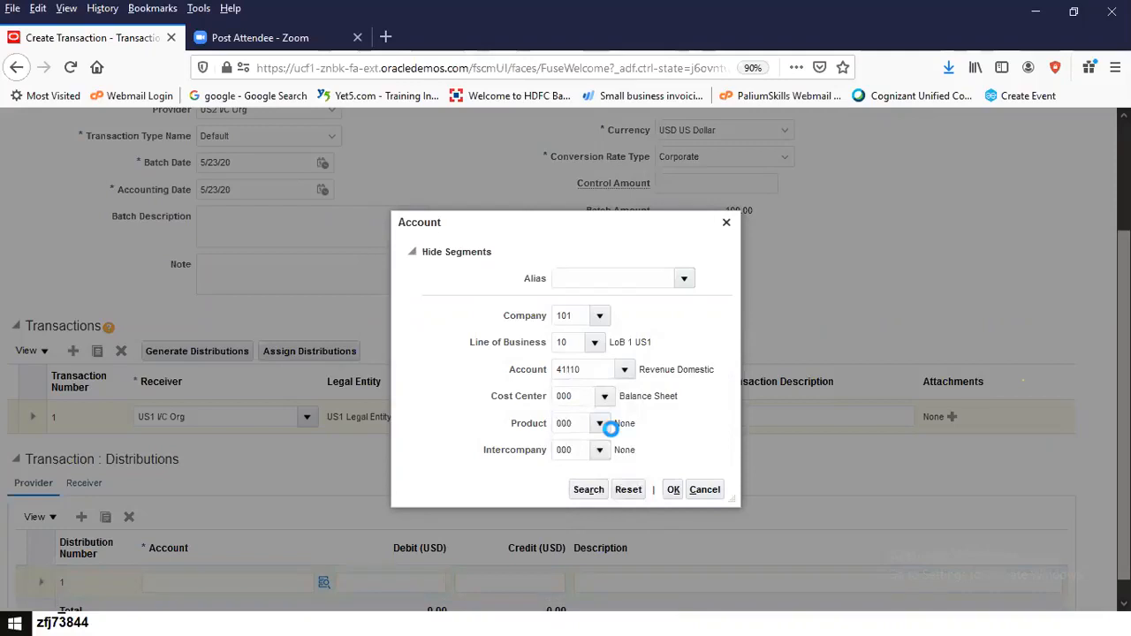
click(674, 491)
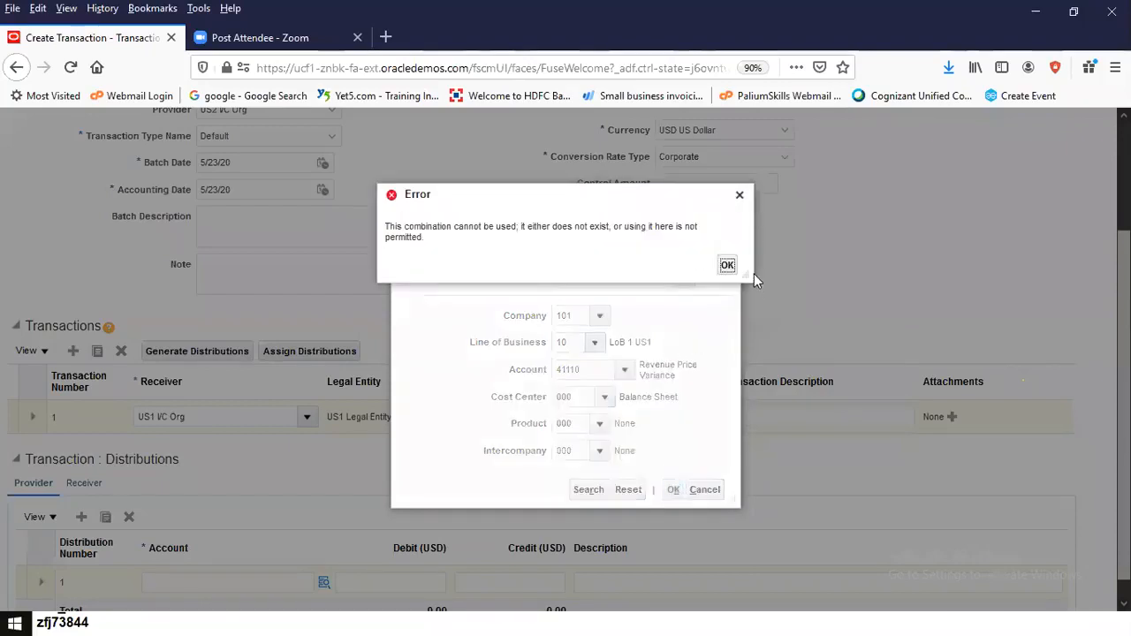
click(728, 265)
Try natural account 11200 (Cash) in the provider distribution's account combination
click(597, 367)
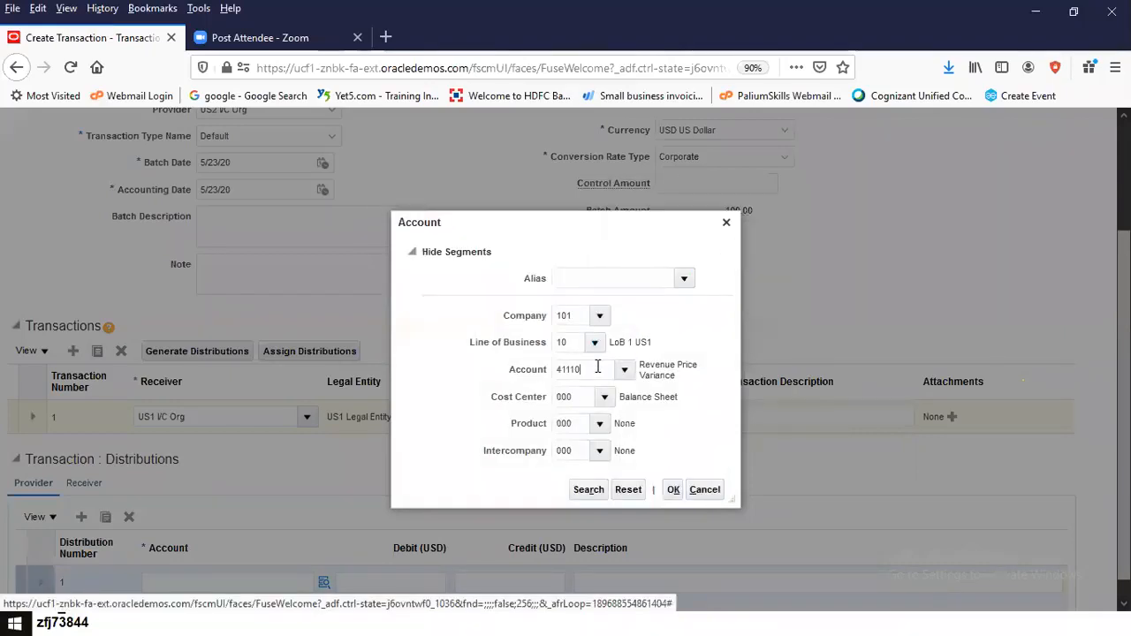
key(BackSpace)
key(BackSpace)
key(BackSpace)
key(BackSpace)
click(624, 369)
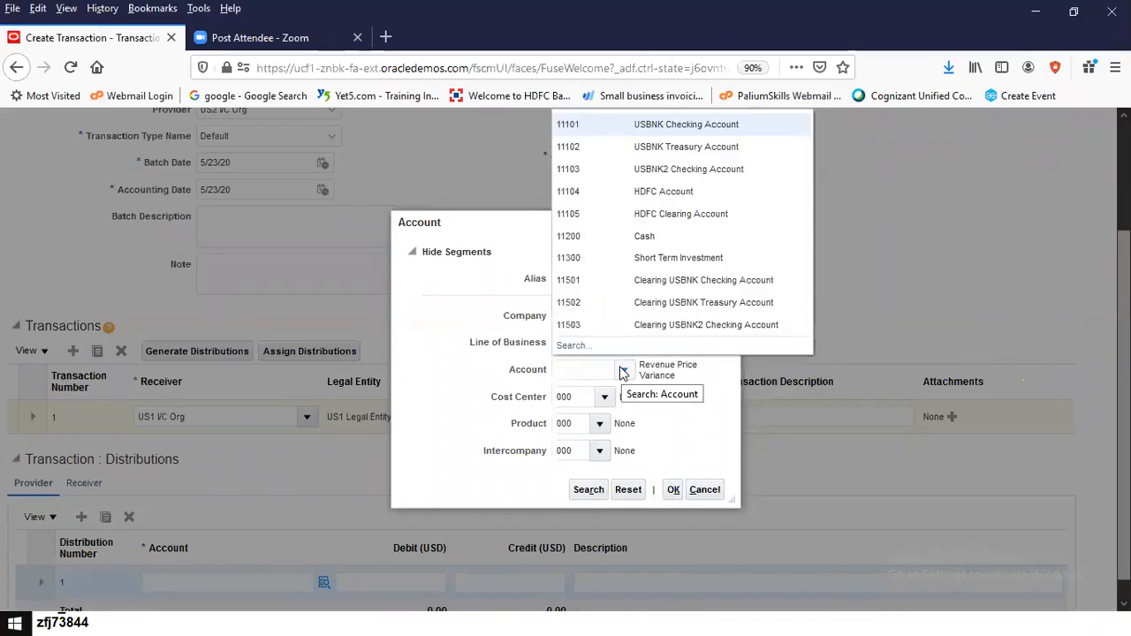
click(657, 237)
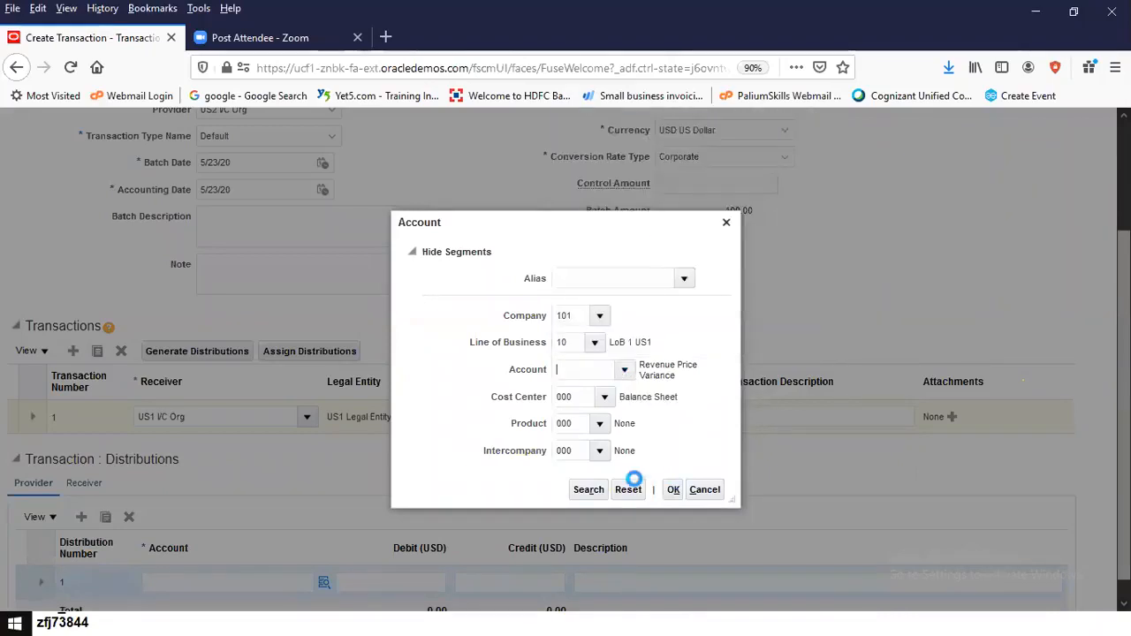
click(672, 490)
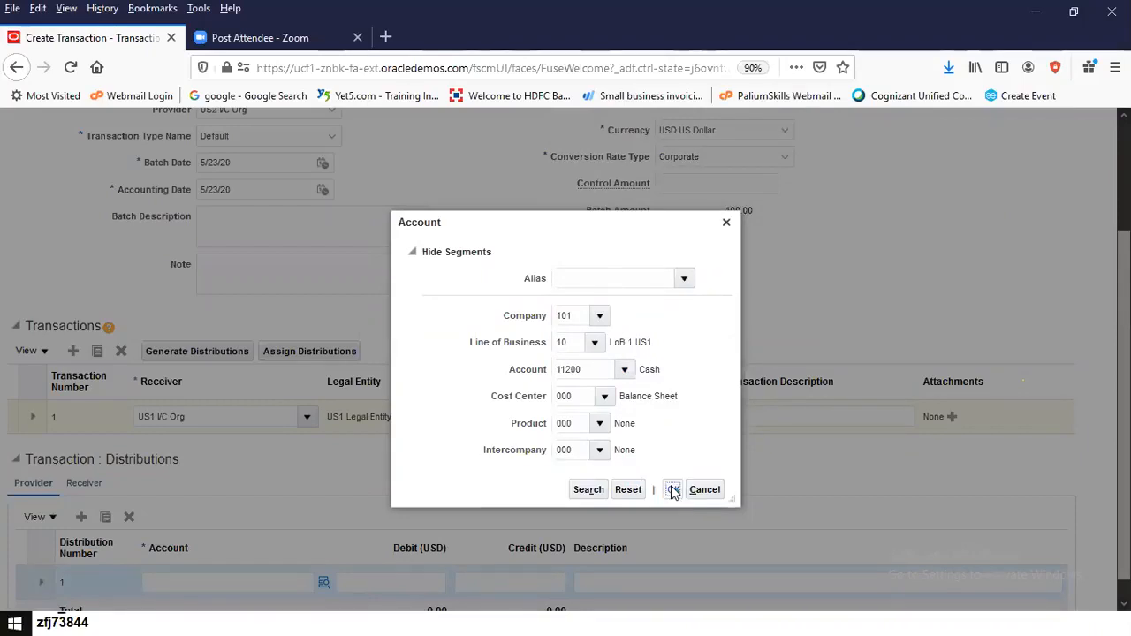
click(727, 263)
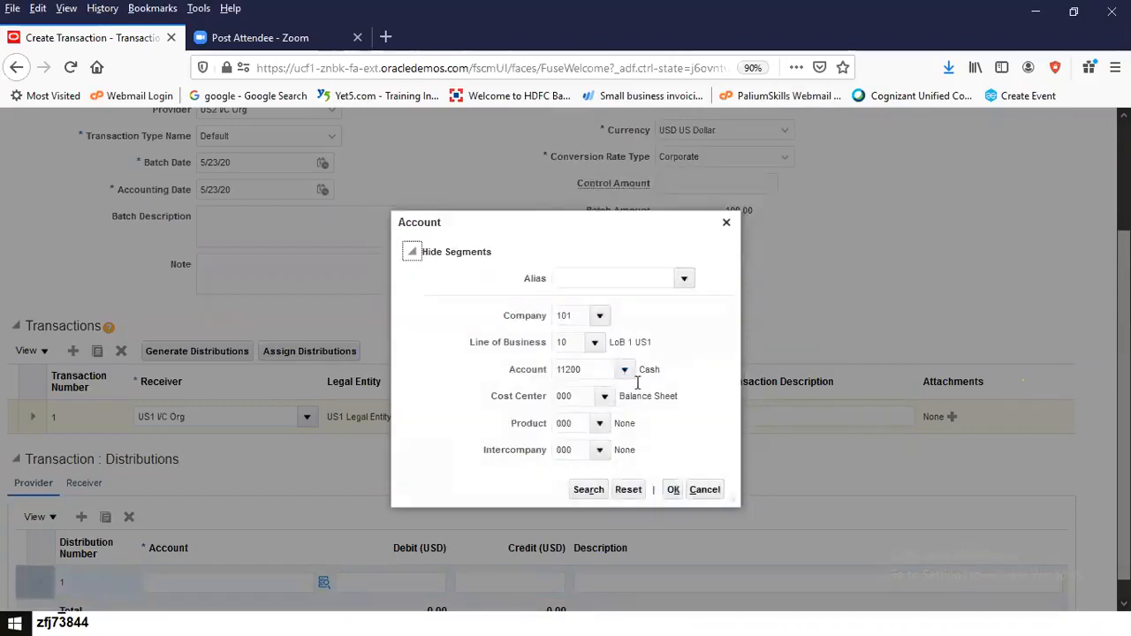
Search the natural accounts by description I/C and try 18800 (I/C Clearing) in the provider distribution's account combination
double_click(571, 369)
key(BackSpace)
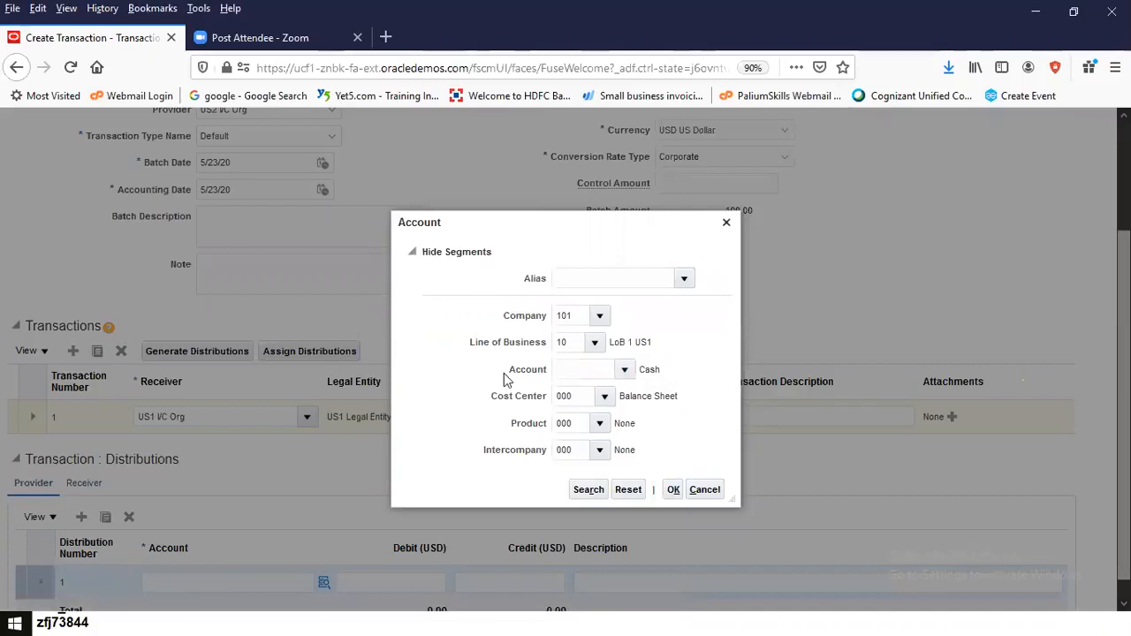
click(624, 371)
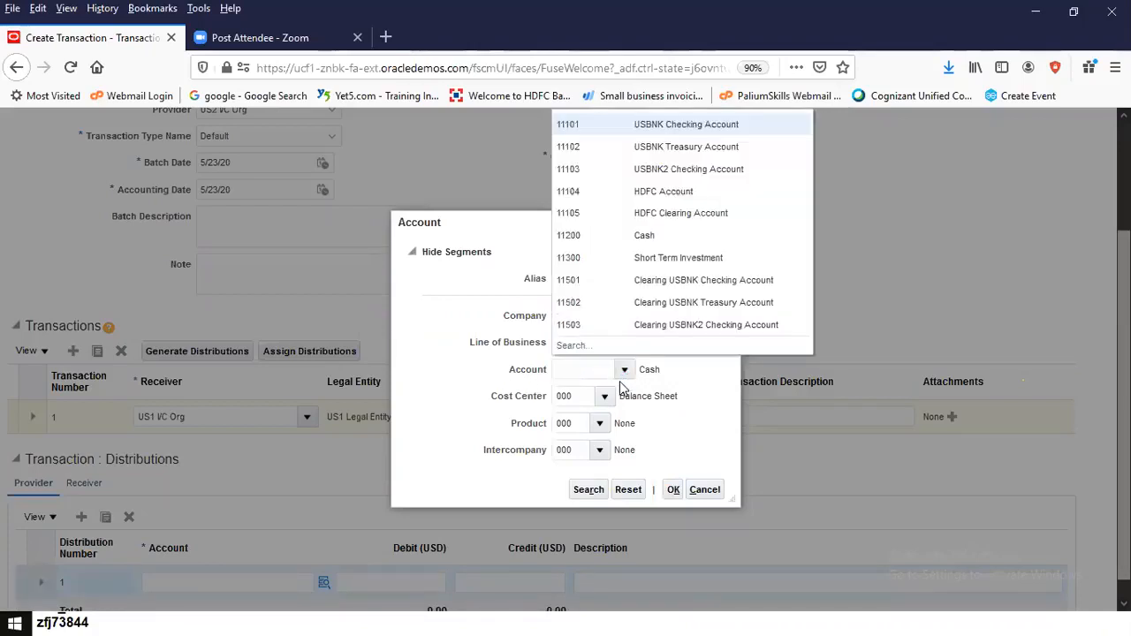
click(567, 347)
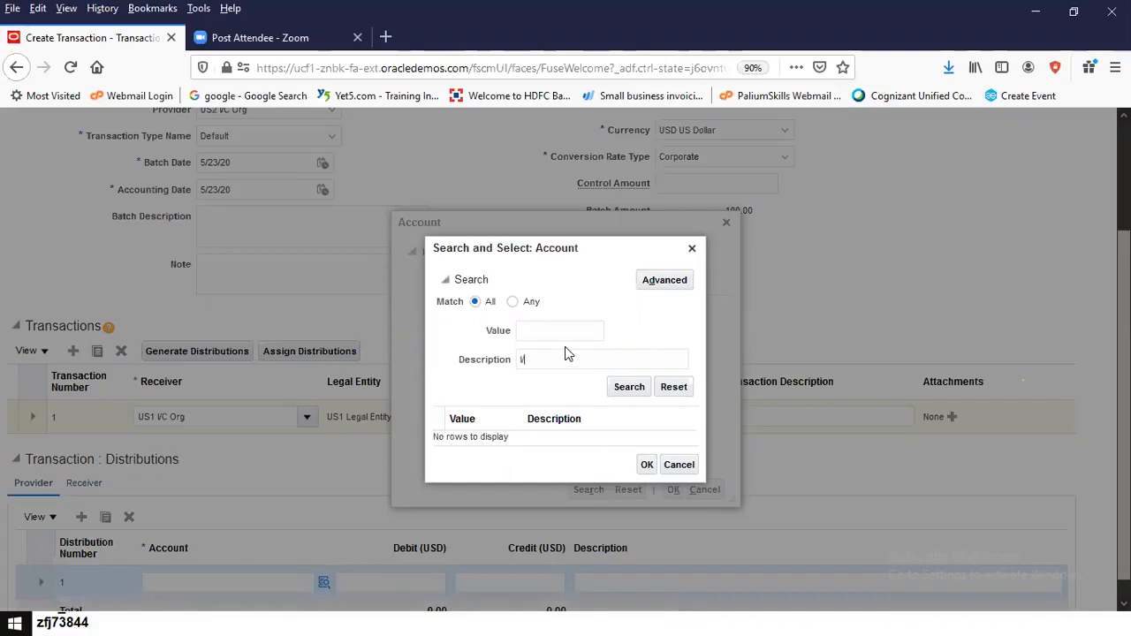
text(/C)
click(626, 389)
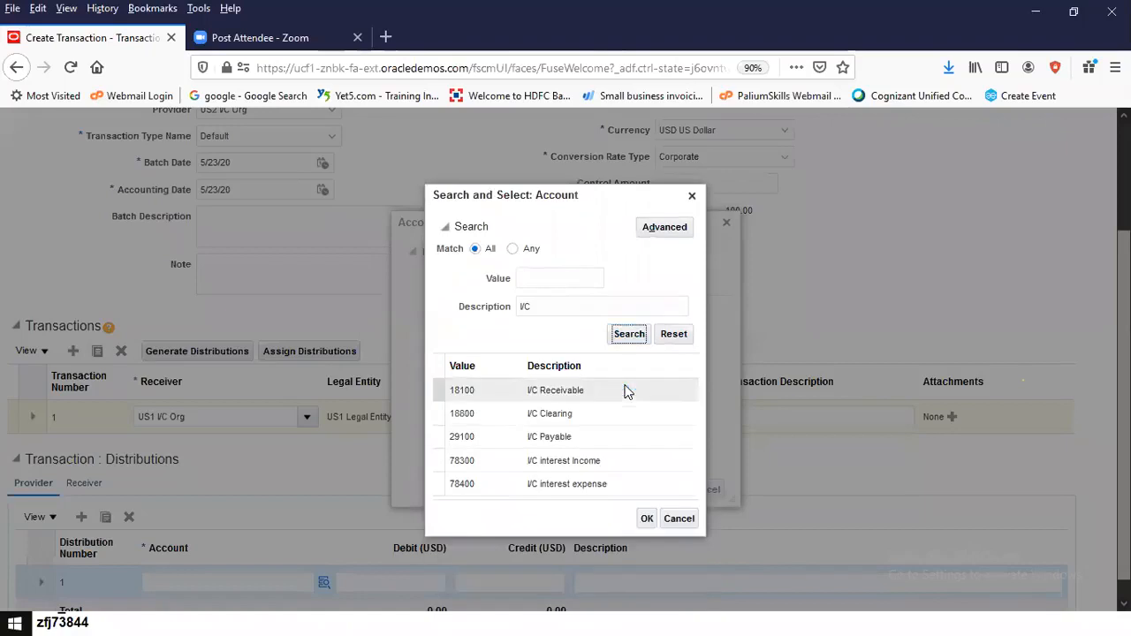
click(647, 518)
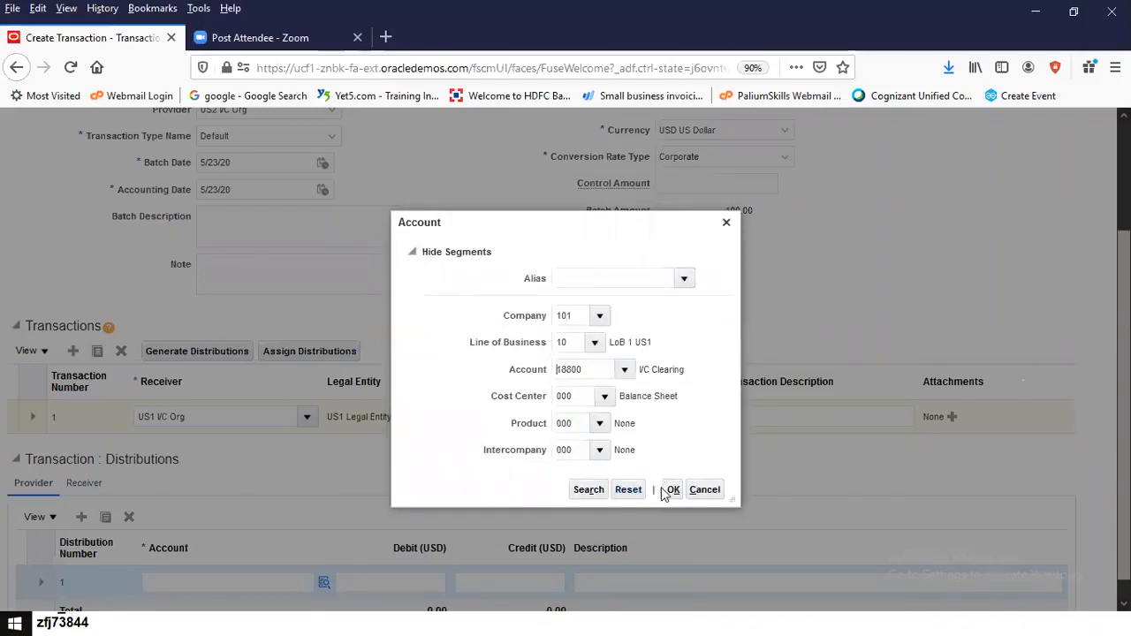
click(672, 491)
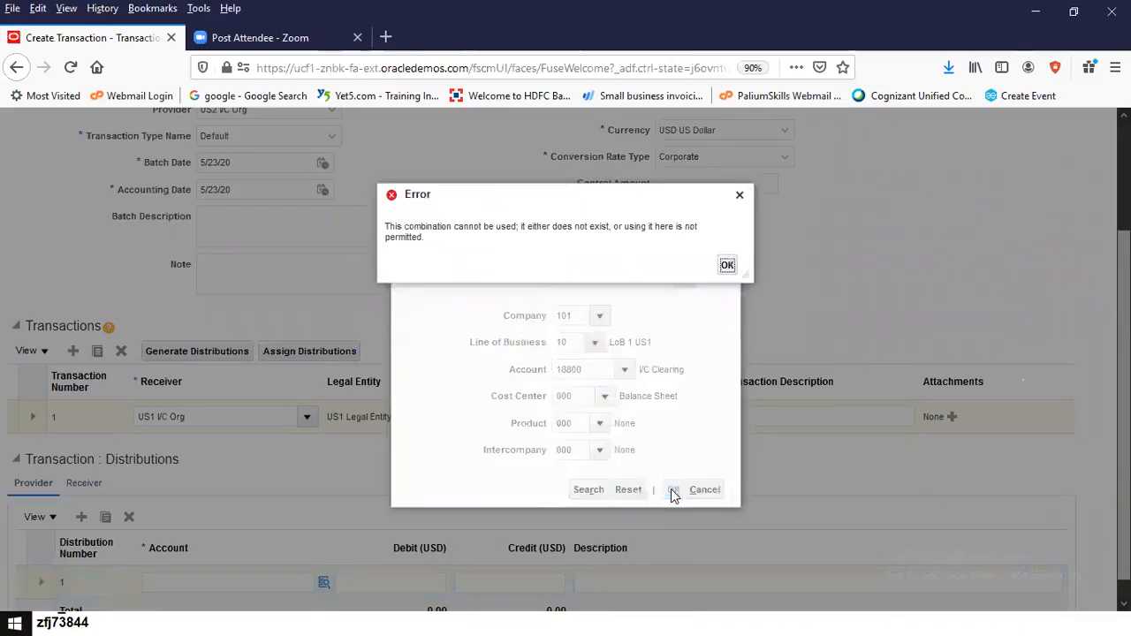
double_click(734, 272)
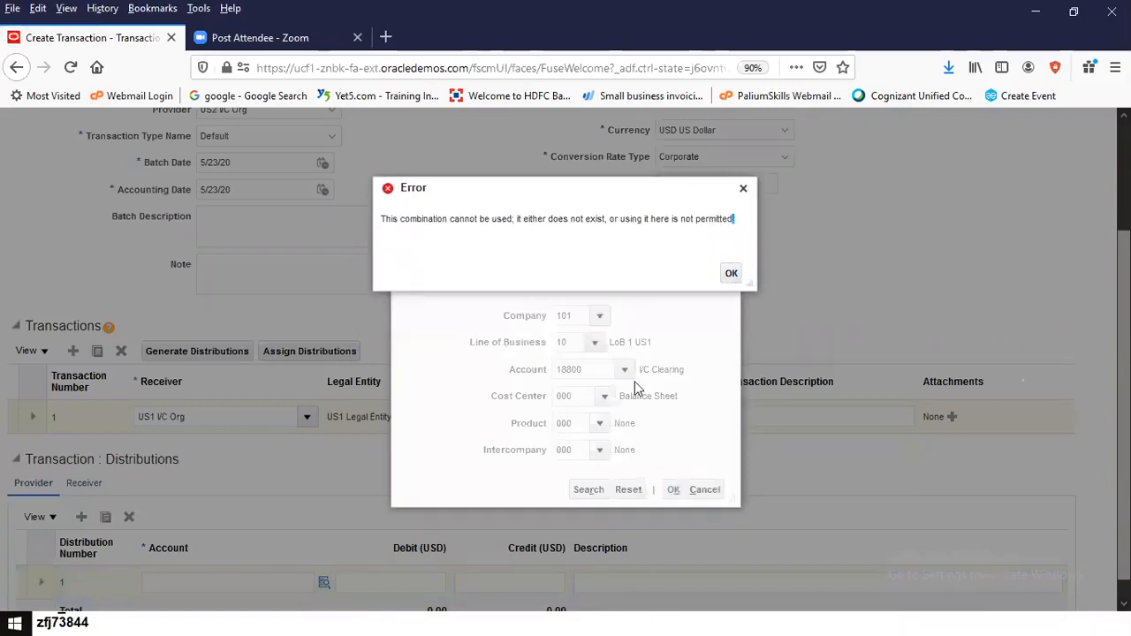
click(732, 273)
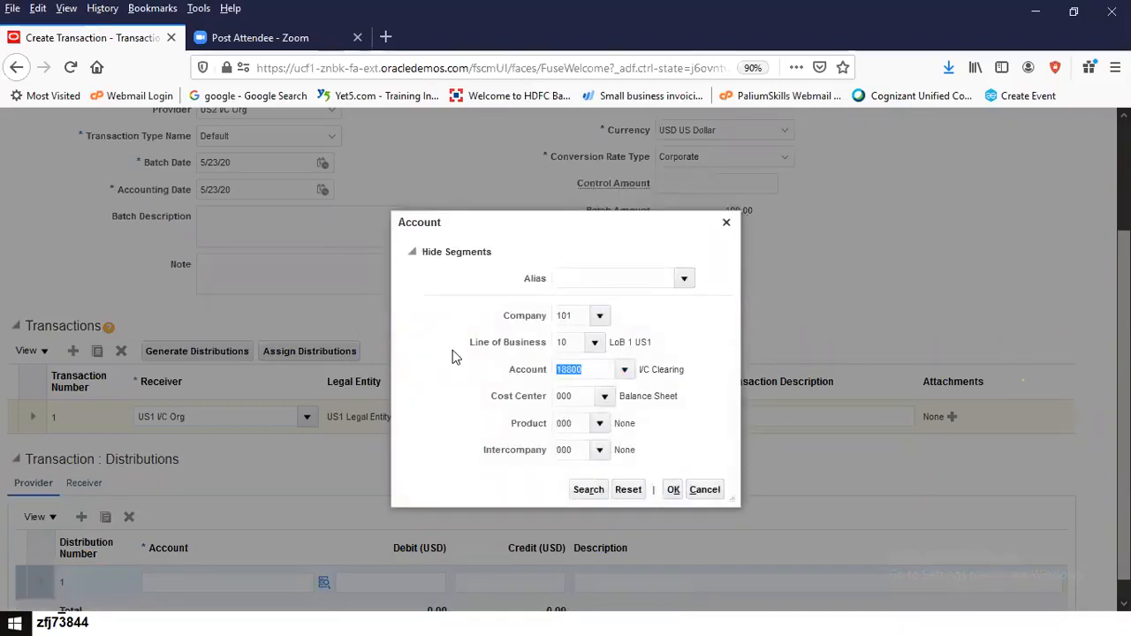
Clear the natural account and try the Miscellaneous Expenses alias with combination 101.10.60540.121.000.000 for the provider distribution
key(BackSpace)
click(685, 278)
click(685, 278)
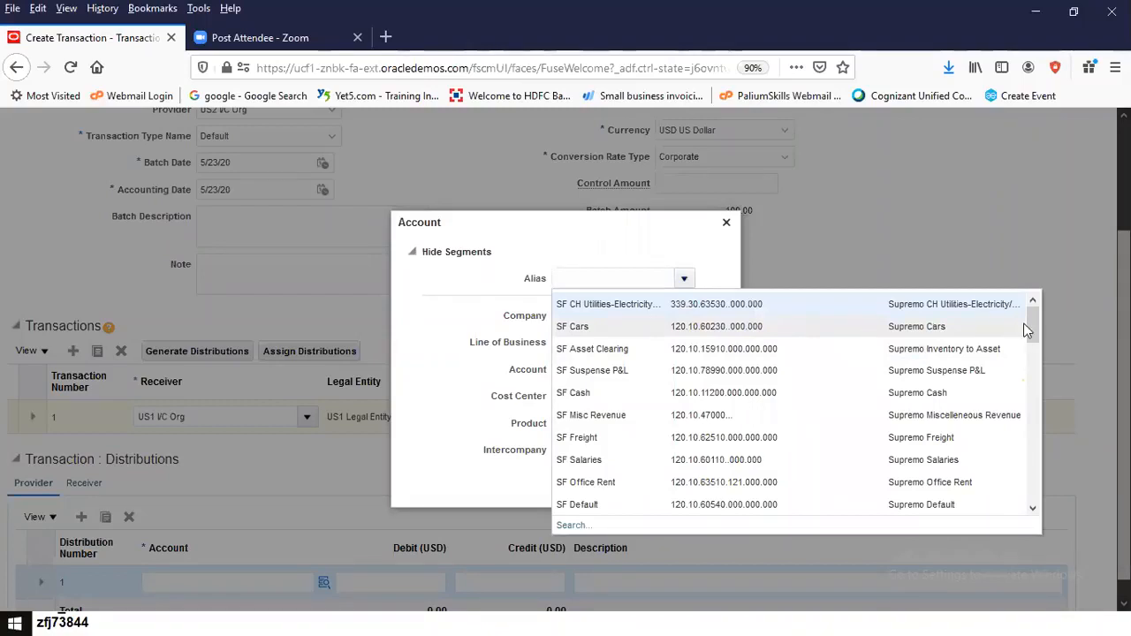
drag(1035, 345, 1025, 409)
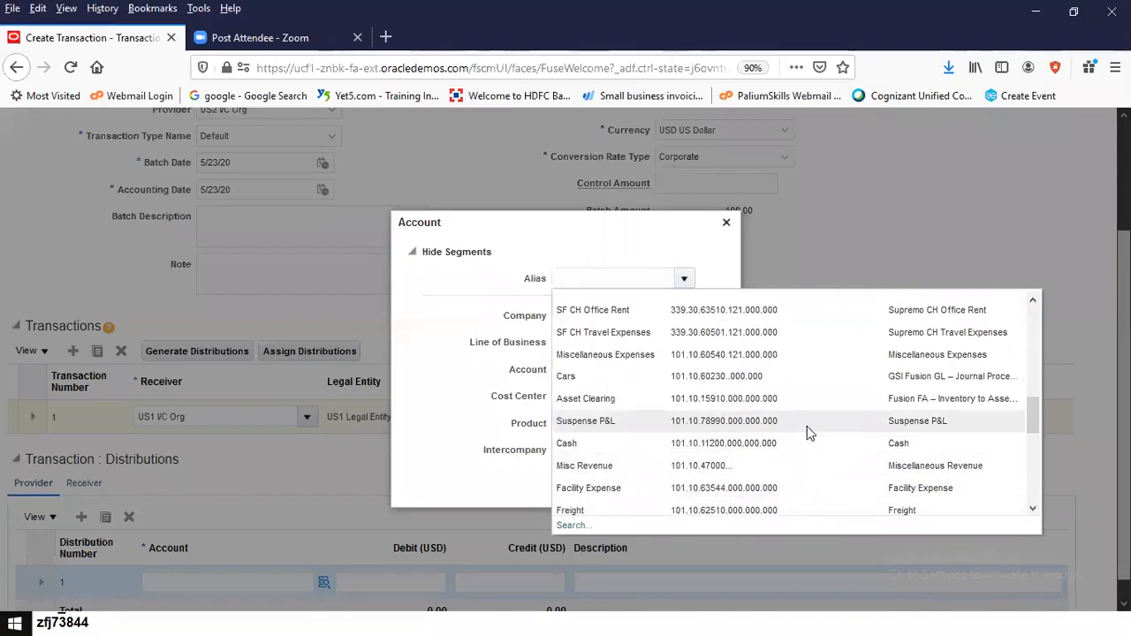
mouse_move(1036, 417)
mouse_down()
mouse_move(1039, 450)
mouse_move(1035, 409)
mouse_move(1033, 420)
mouse_up()
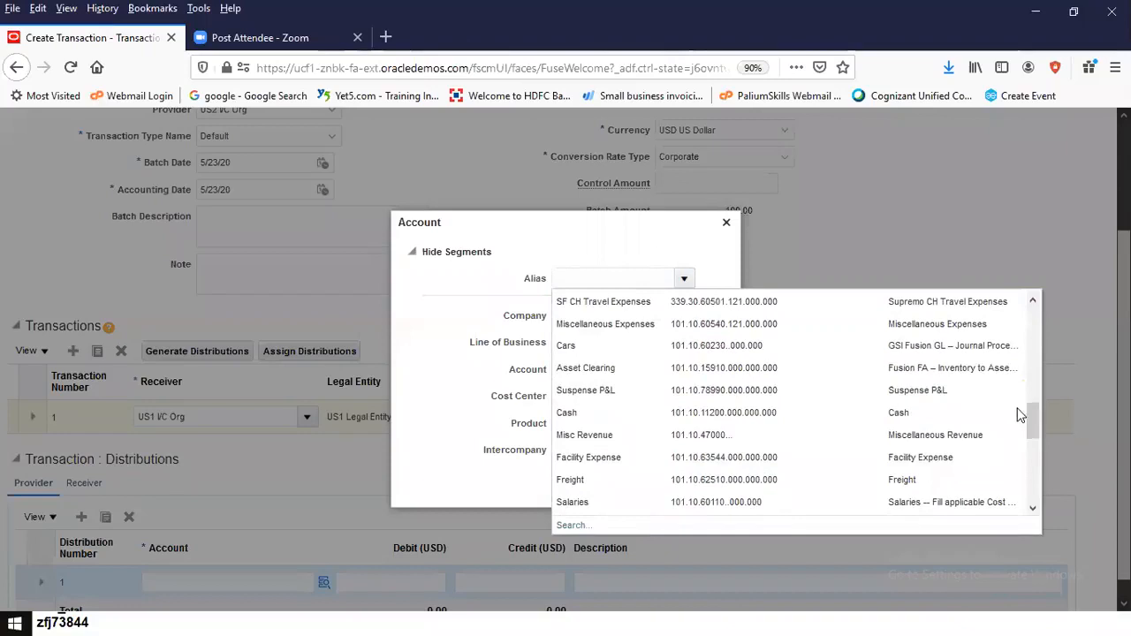
click(768, 325)
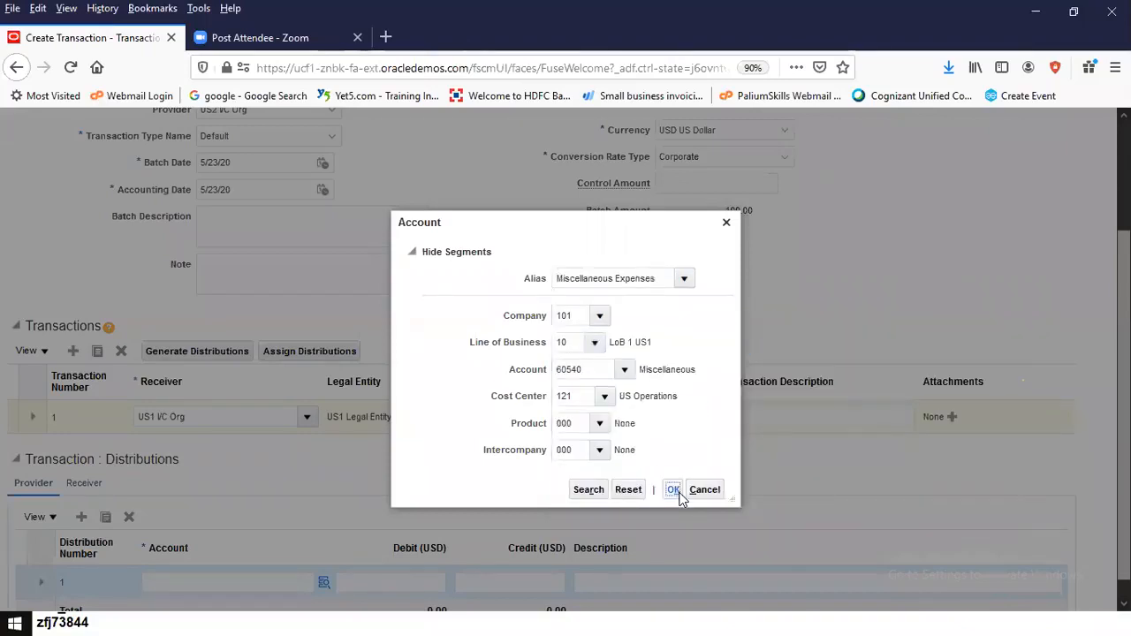
click(677, 494)
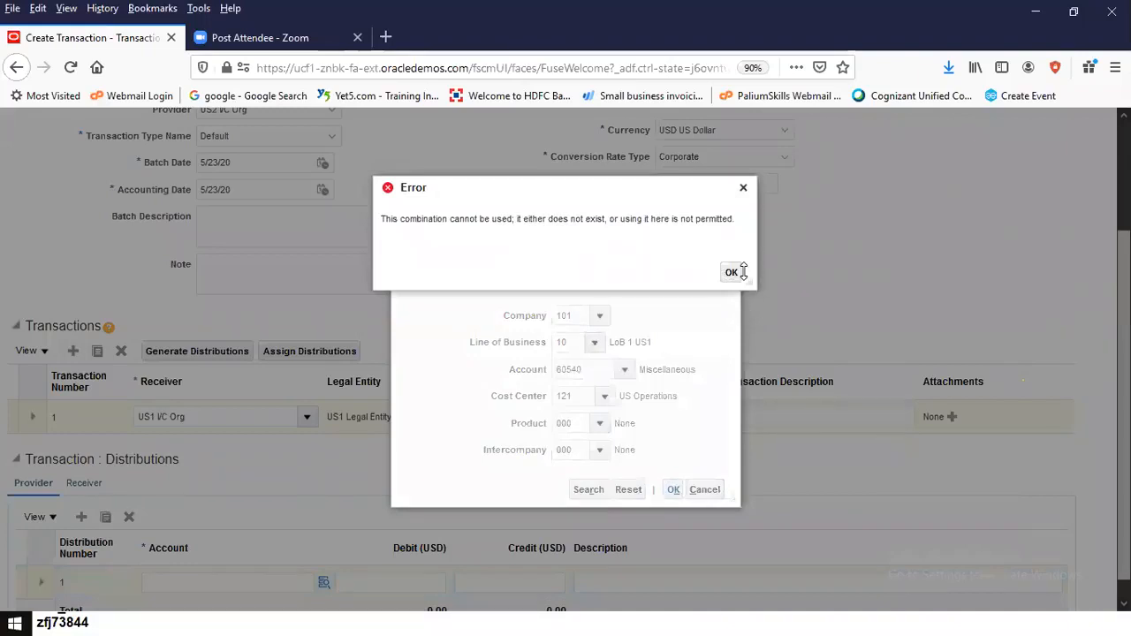
click(741, 272)
Set the cost center segment of the provider distribution's account to 000
click(609, 366)
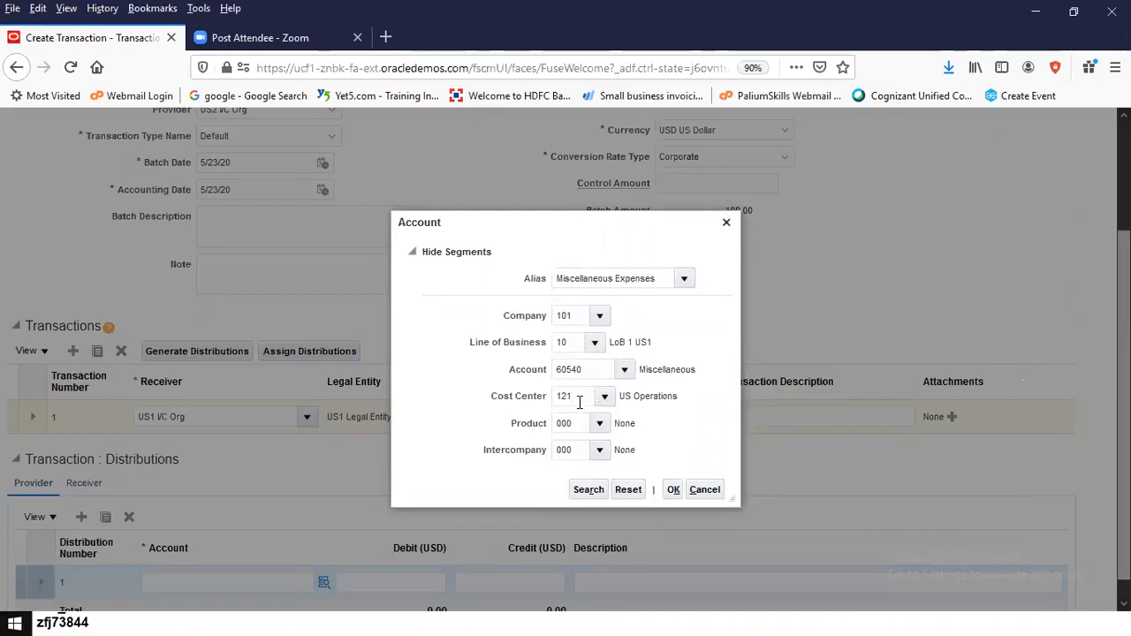
click(579, 399)
text(000)
click(584, 420)
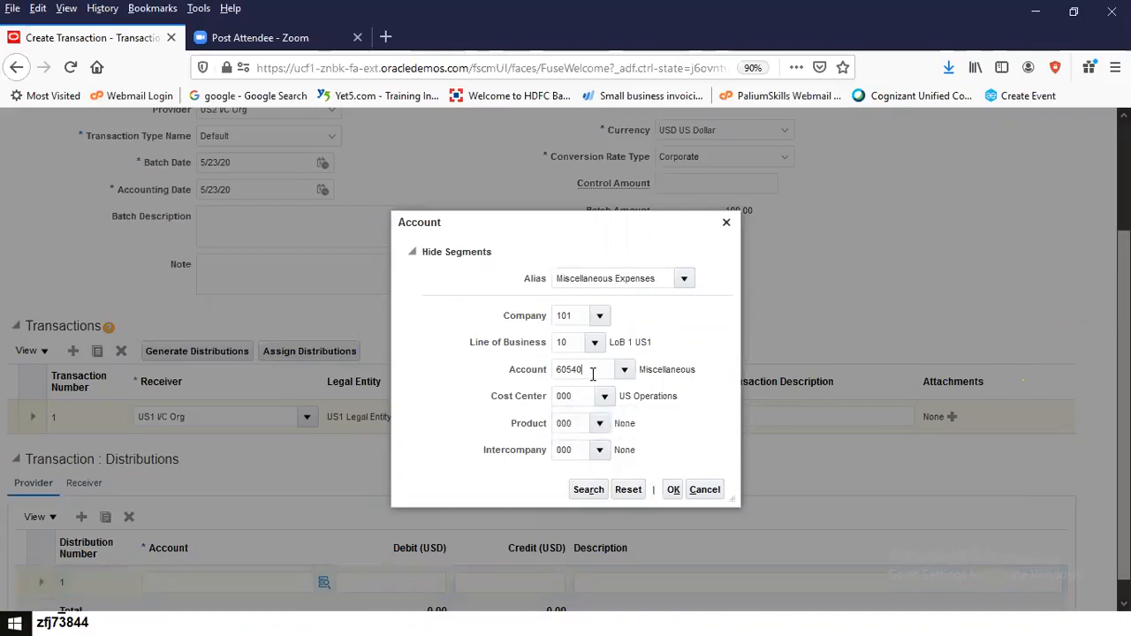
Search the natural accounts by description I/C, select 18100 (I/C Receivable), and try to accept the combination with company 101
key(BackSpace)
key(BackSpace)
key(BackSpace)
key(BackSpace)
click(622, 369)
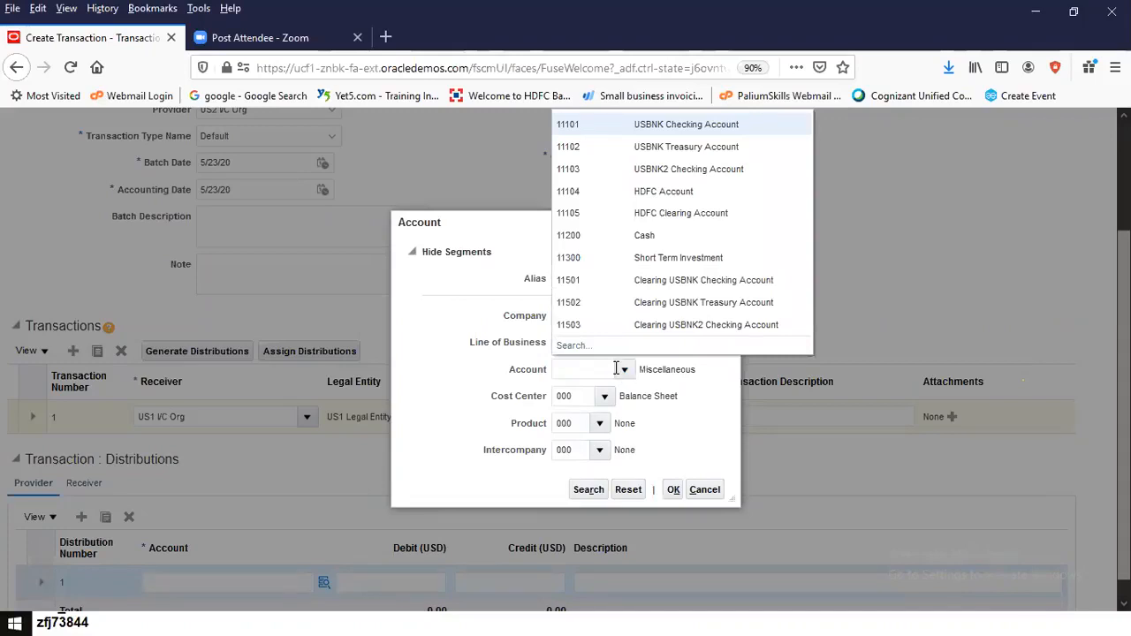
click(574, 344)
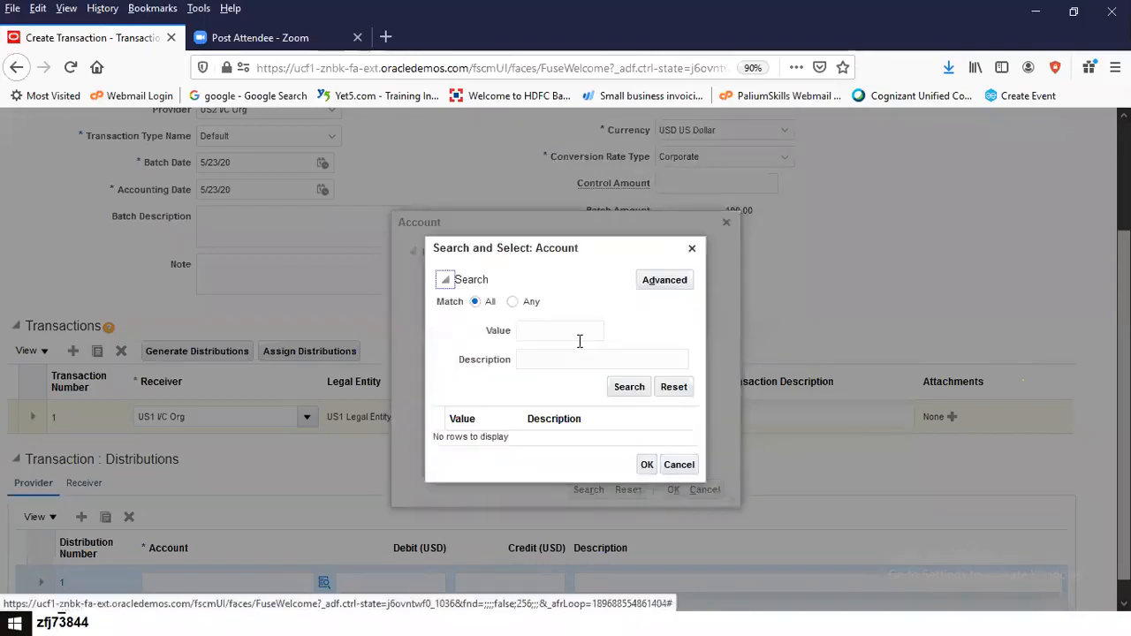
click(589, 356)
text(I/C)
click(633, 386)
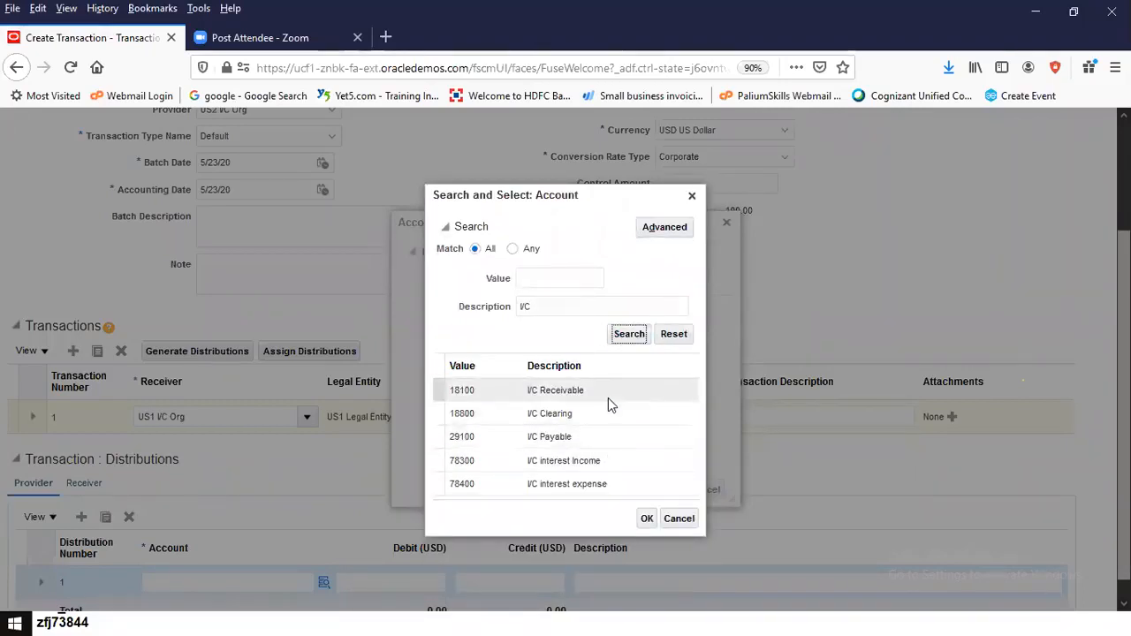
click(608, 400)
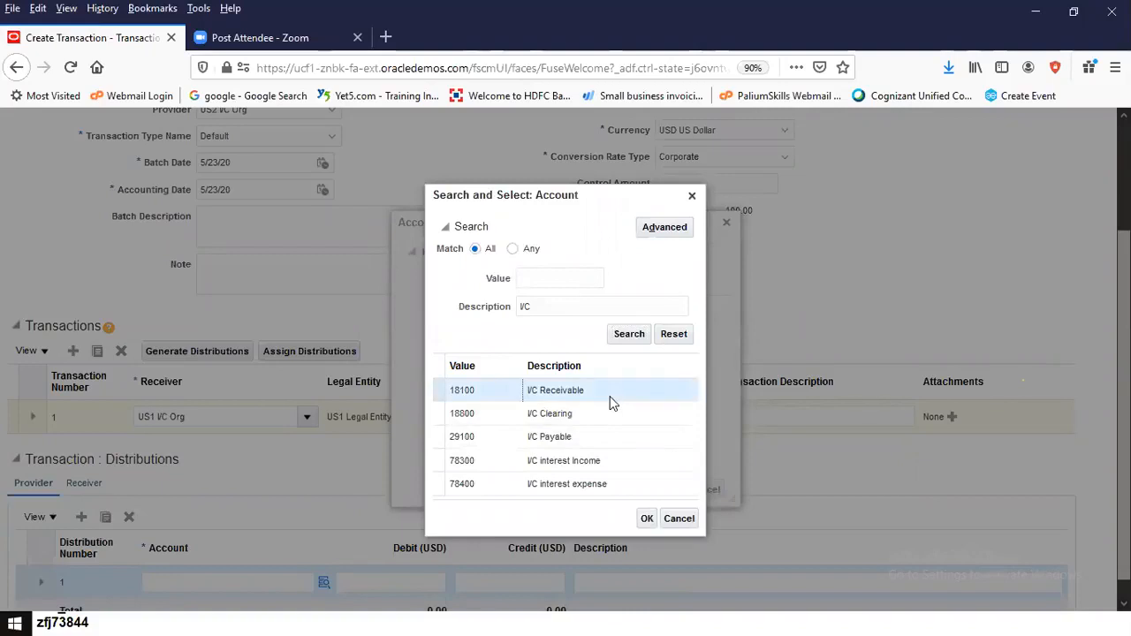
click(649, 520)
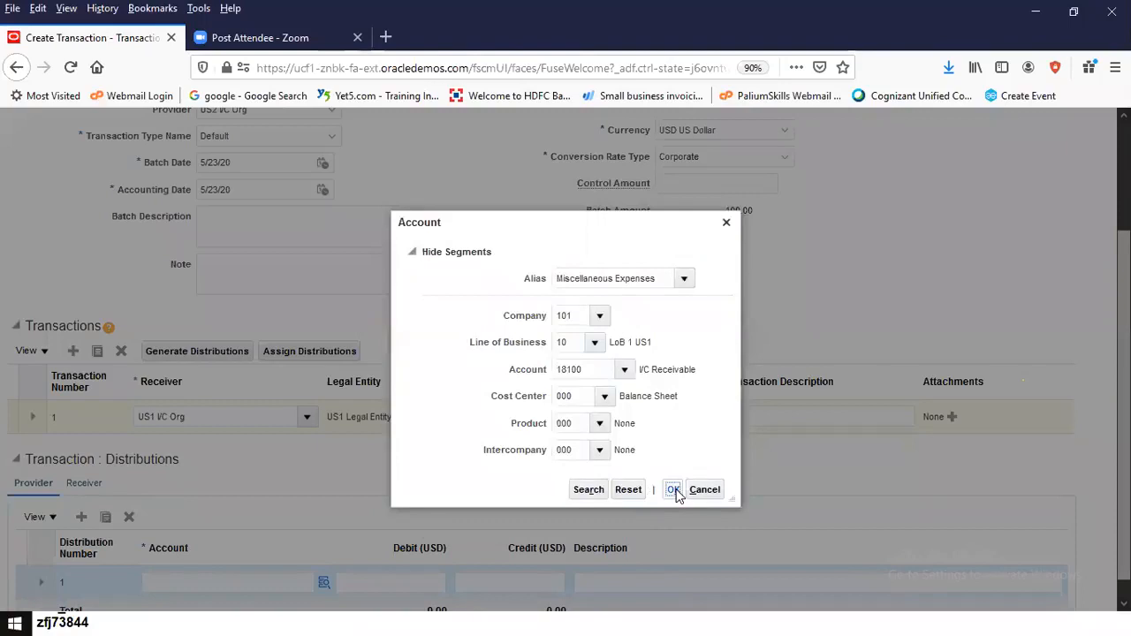
click(674, 490)
click(730, 272)
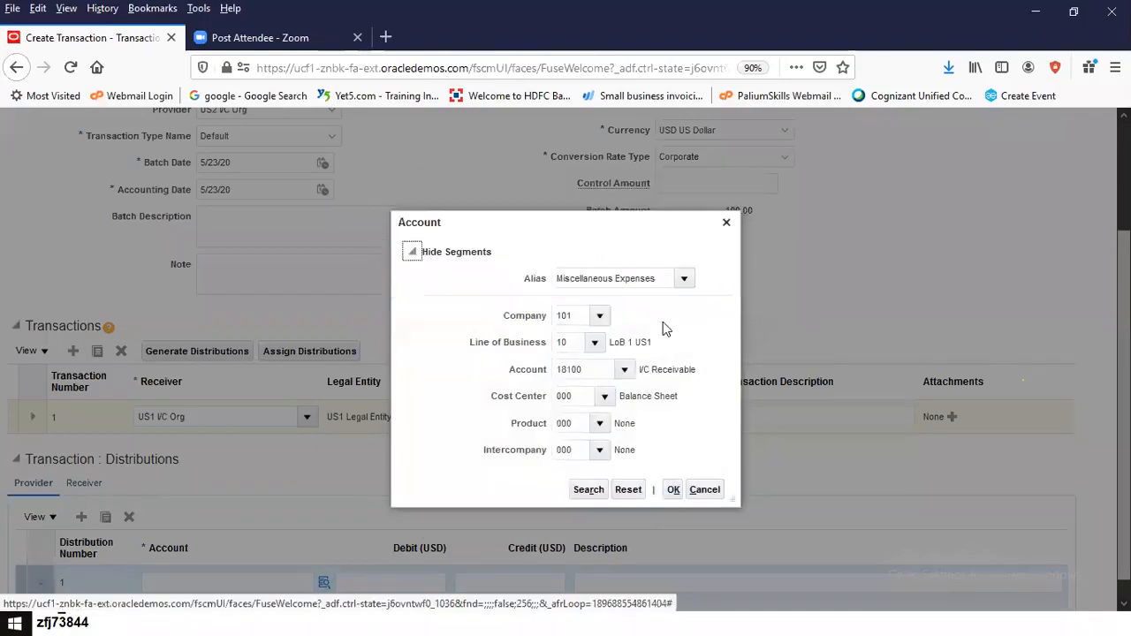
click(624, 370)
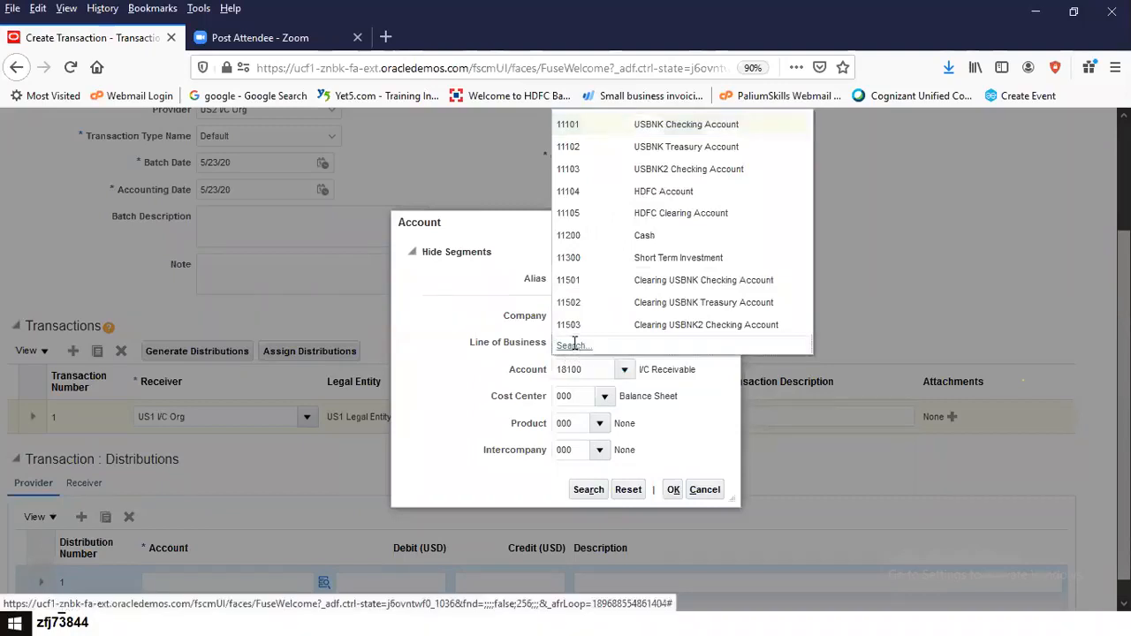
click(572, 345)
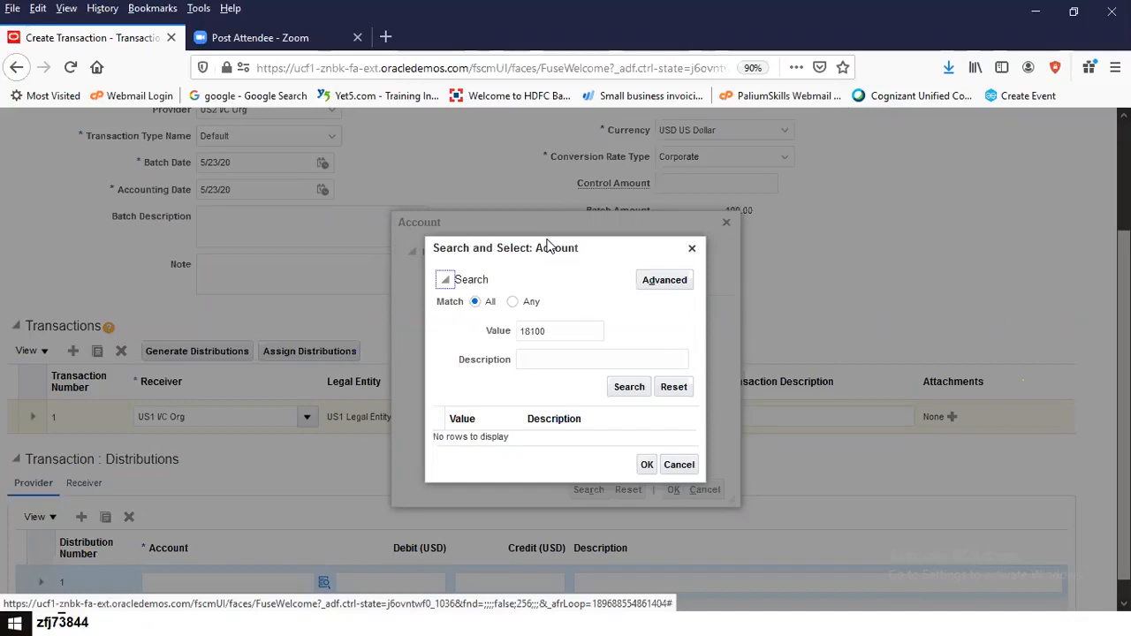
click(593, 336)
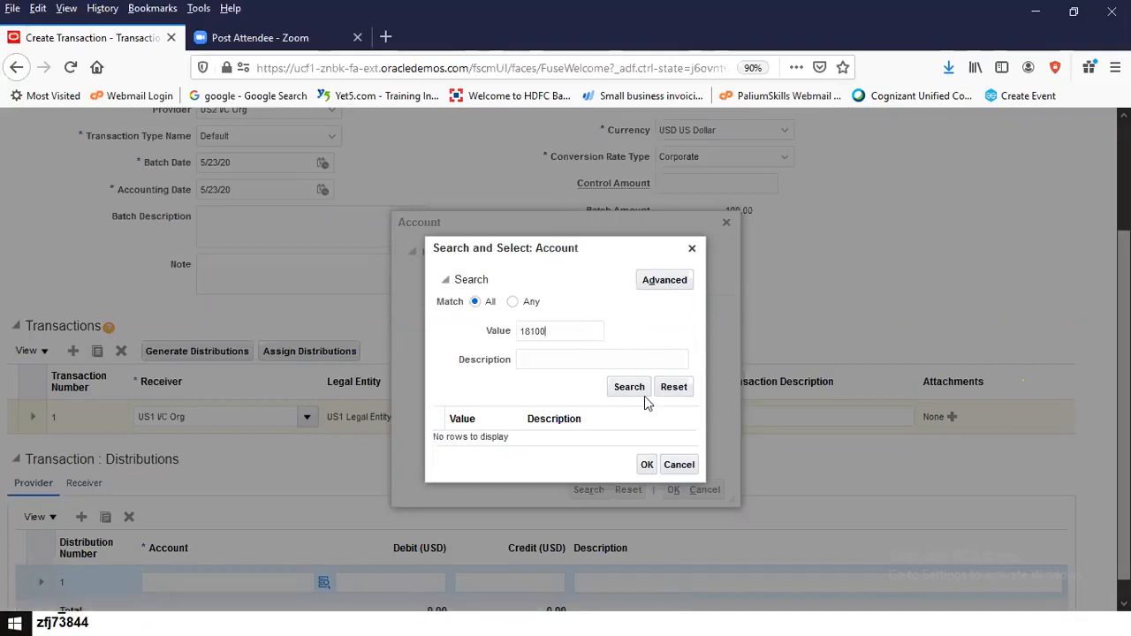
click(679, 464)
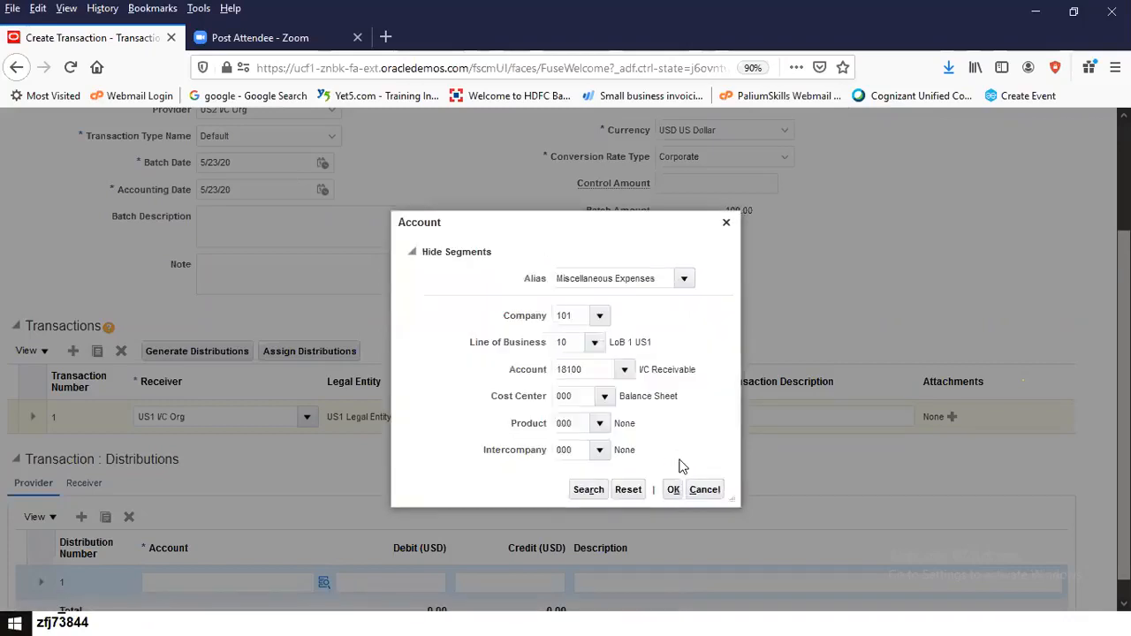
Change the company segment to 102 (US 1 LE 2) and apply the account combination to the provider distribution
click(600, 314)
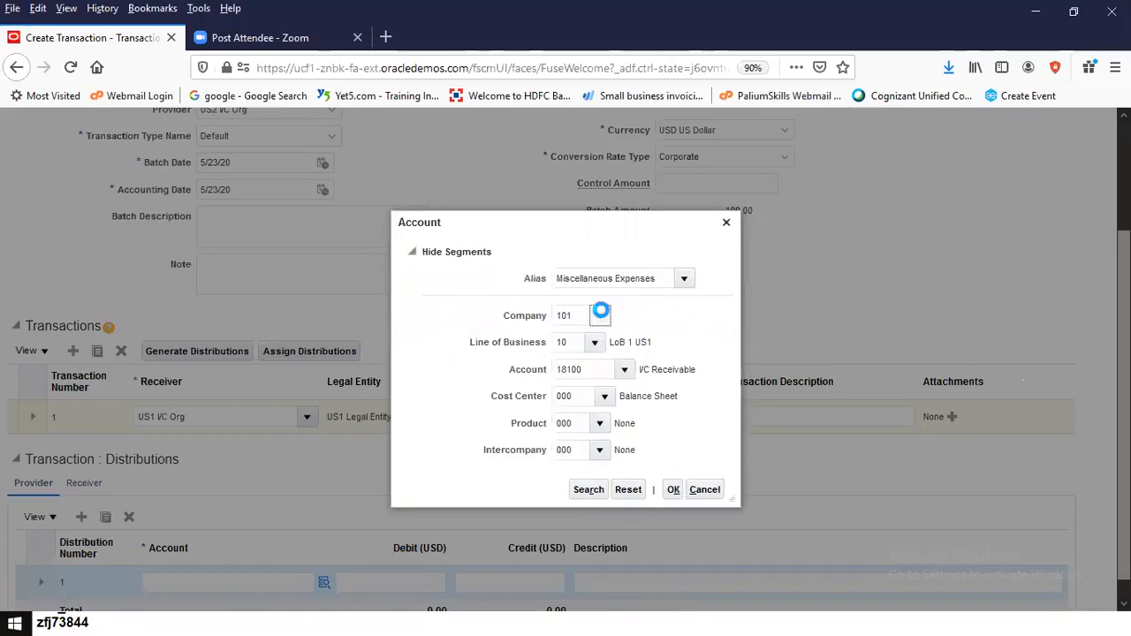
click(600, 313)
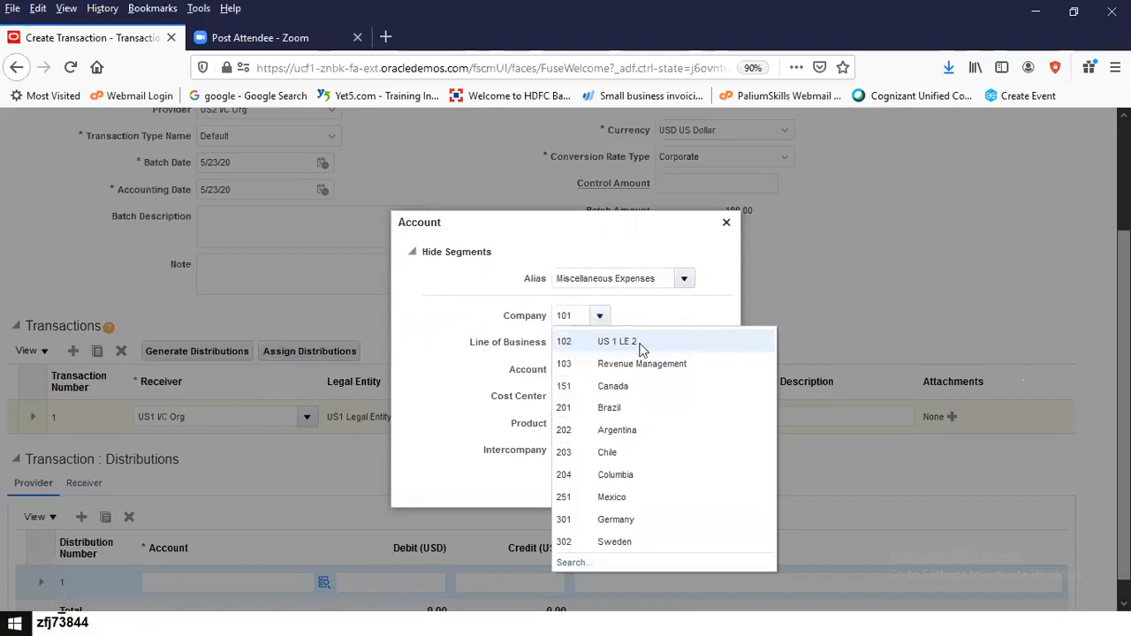
click(669, 348)
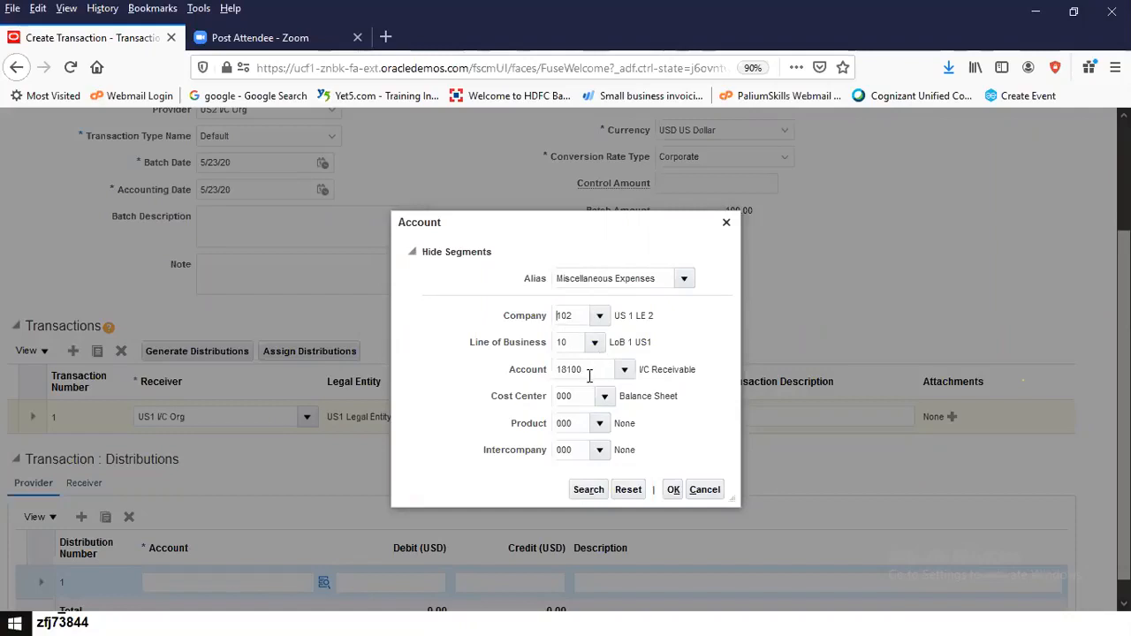
click(673, 491)
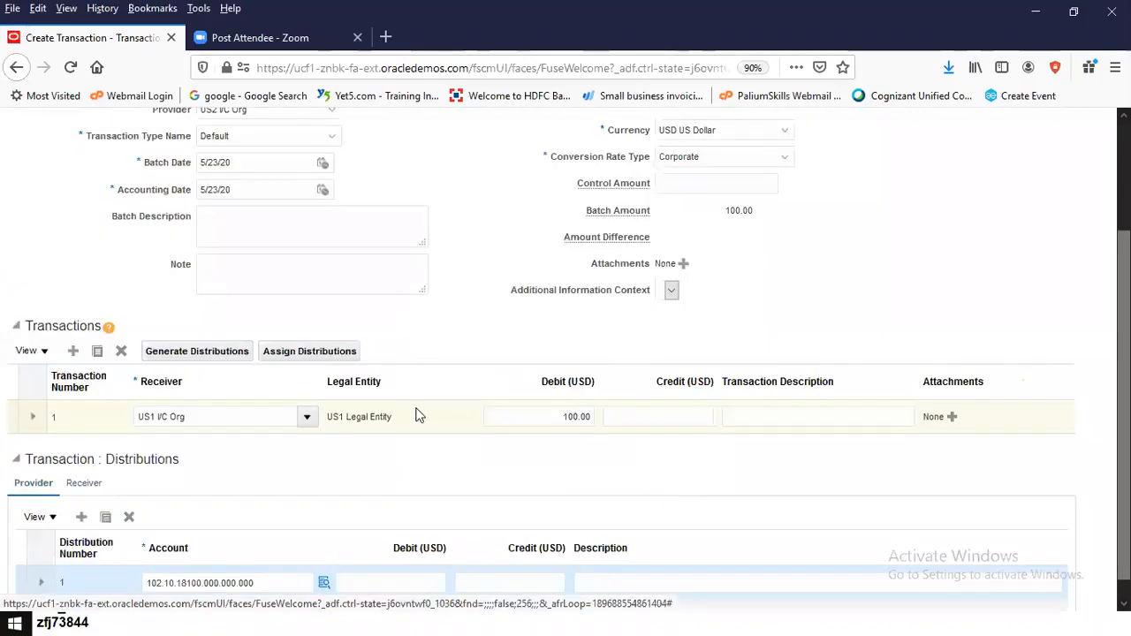
click(535, 416)
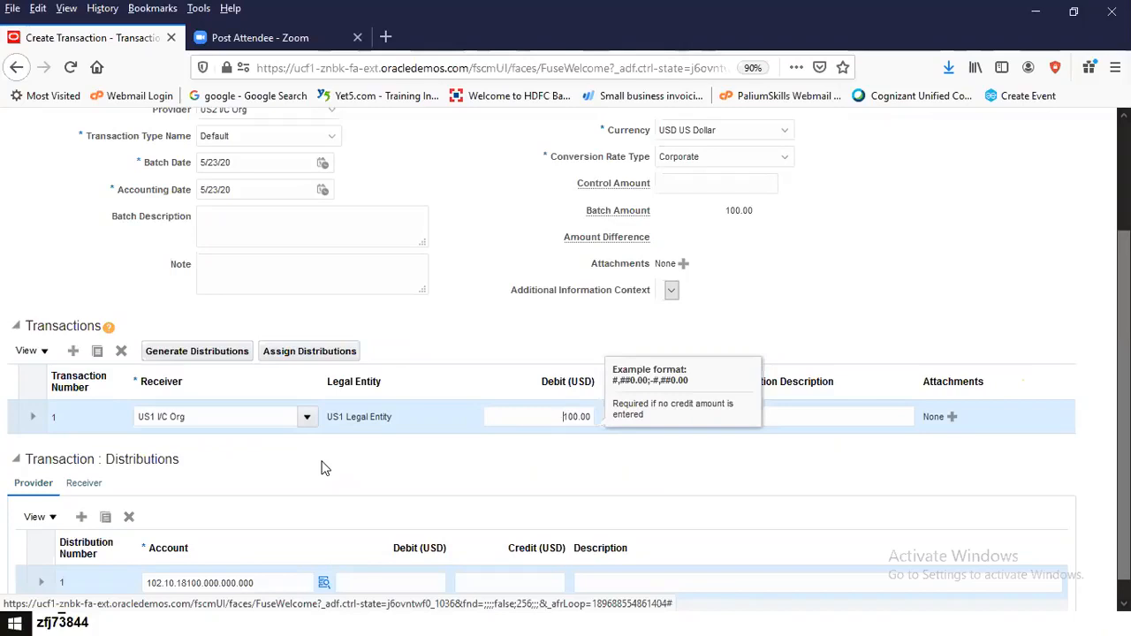
Add a receiver distribution line with natural account 60110, using the combination 101.10.60110.000.000.000
scroll(252, 447, down, 1)
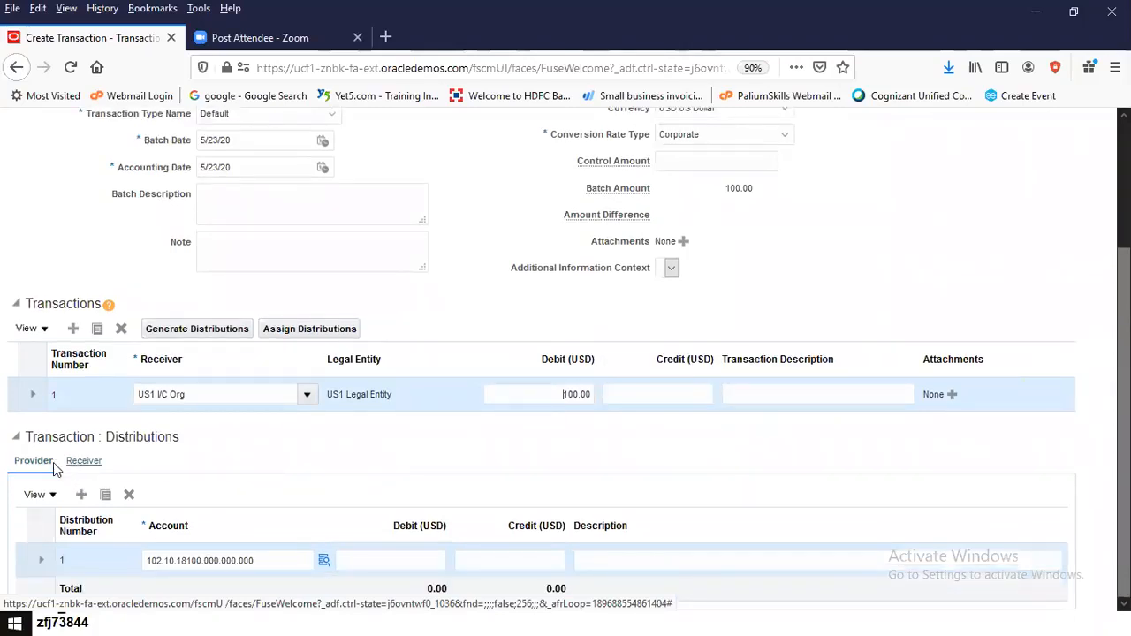
scroll(298, 204, up, 3)
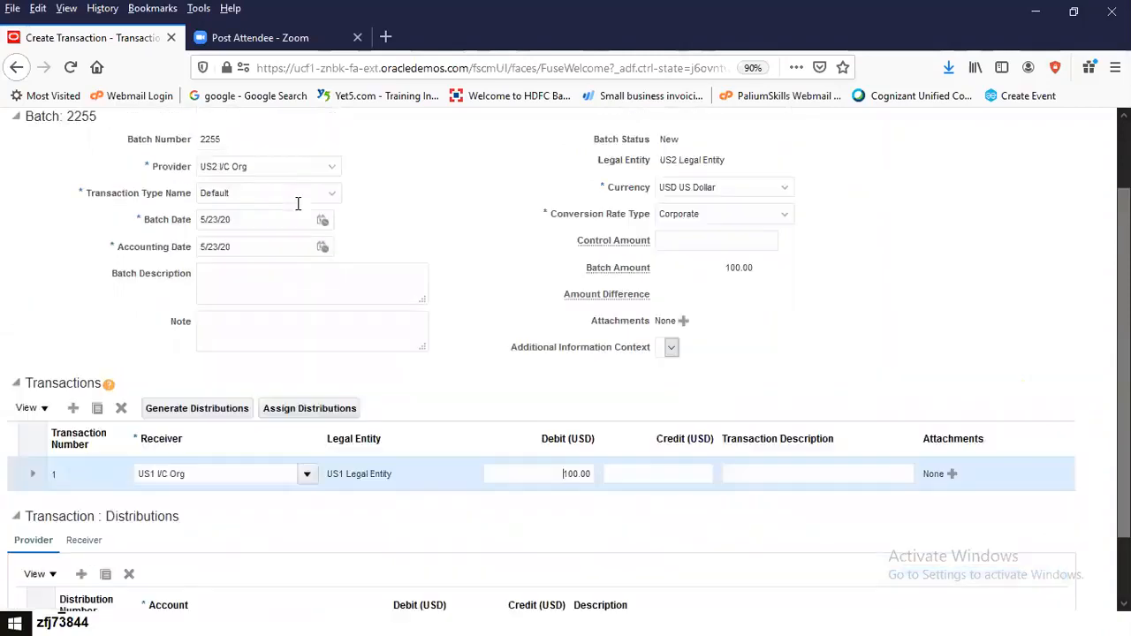
scroll(298, 203, up, 3)
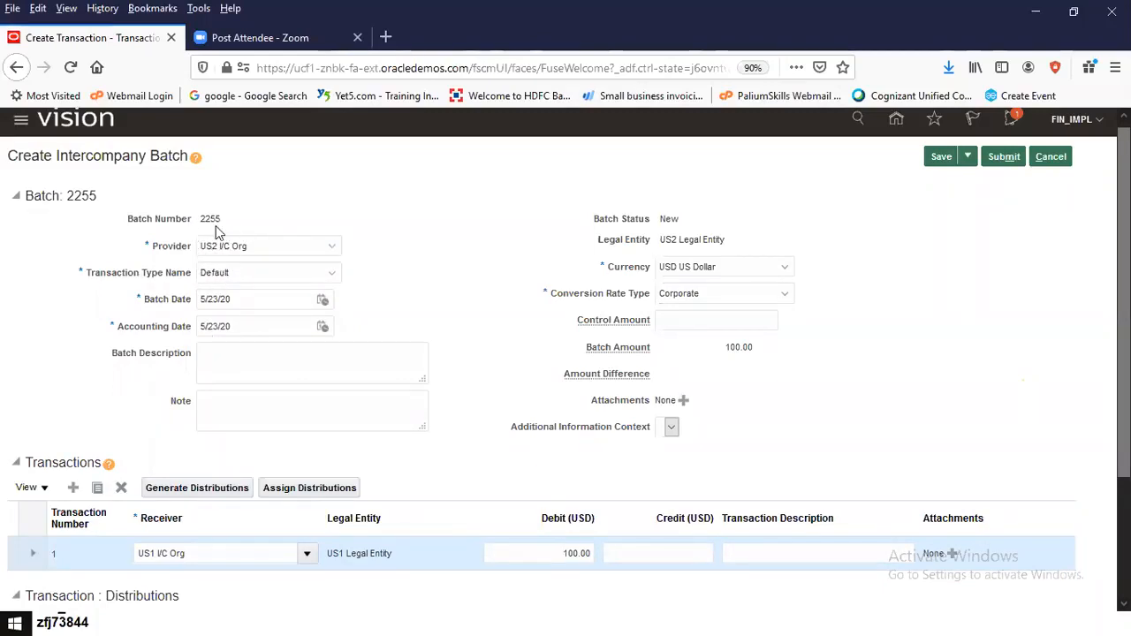
scroll(227, 235, down, 3)
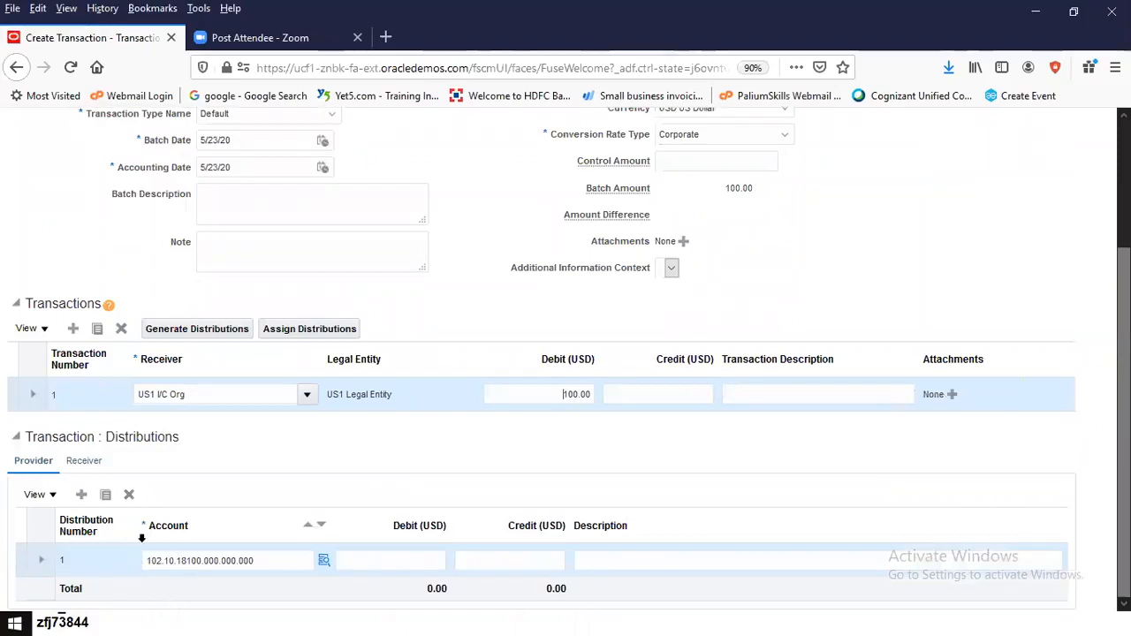
click(93, 464)
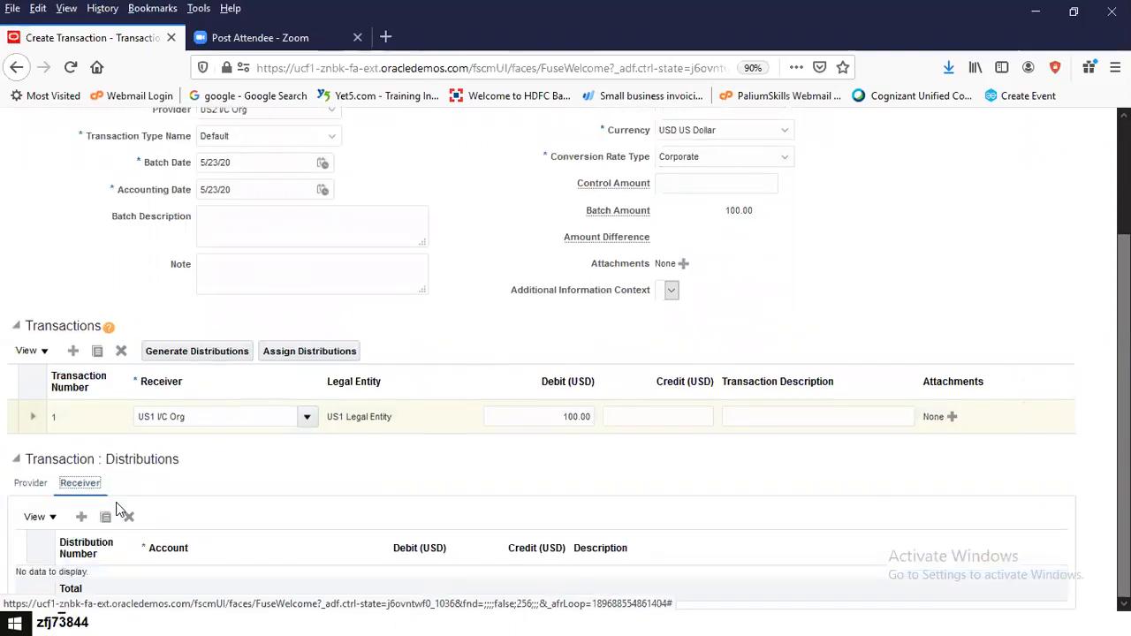
click(80, 518)
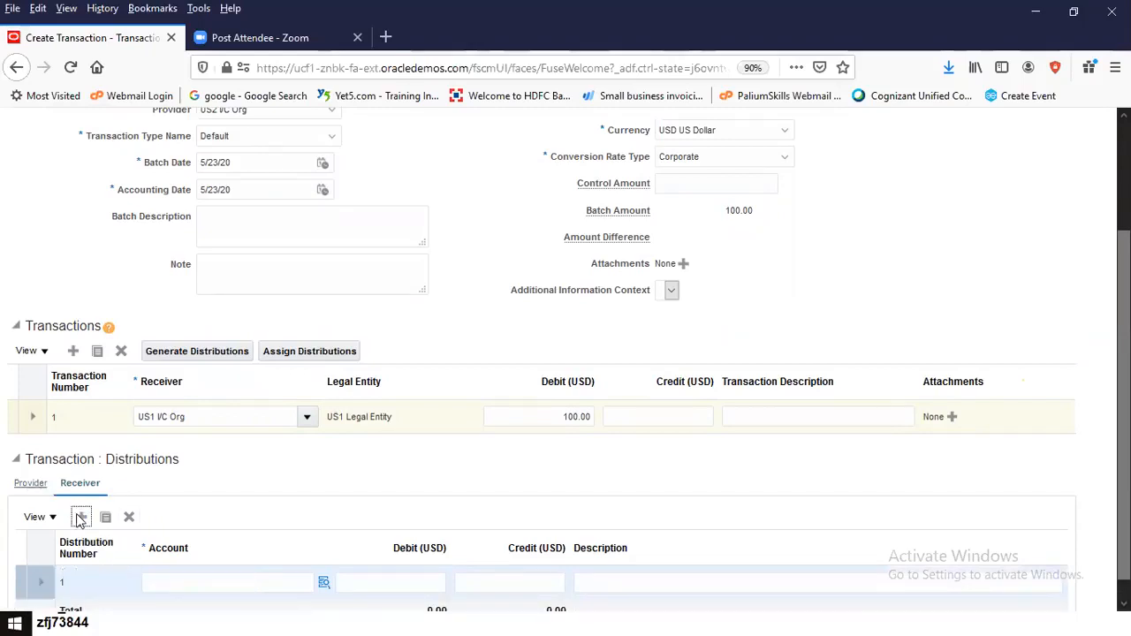
click(323, 583)
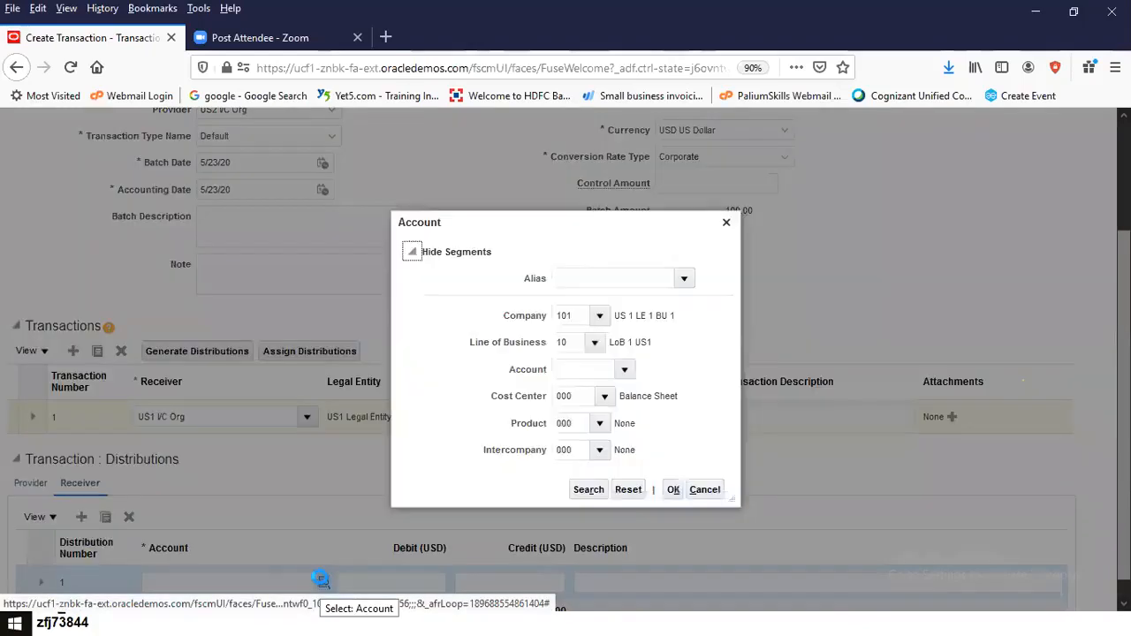
click(584, 370)
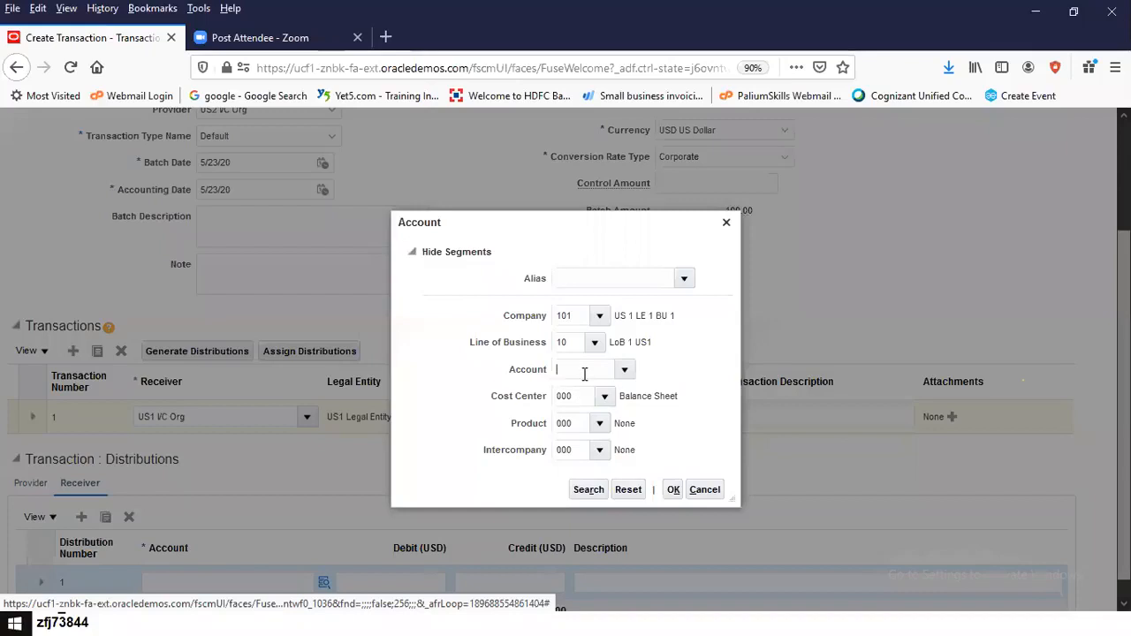
text(60110)
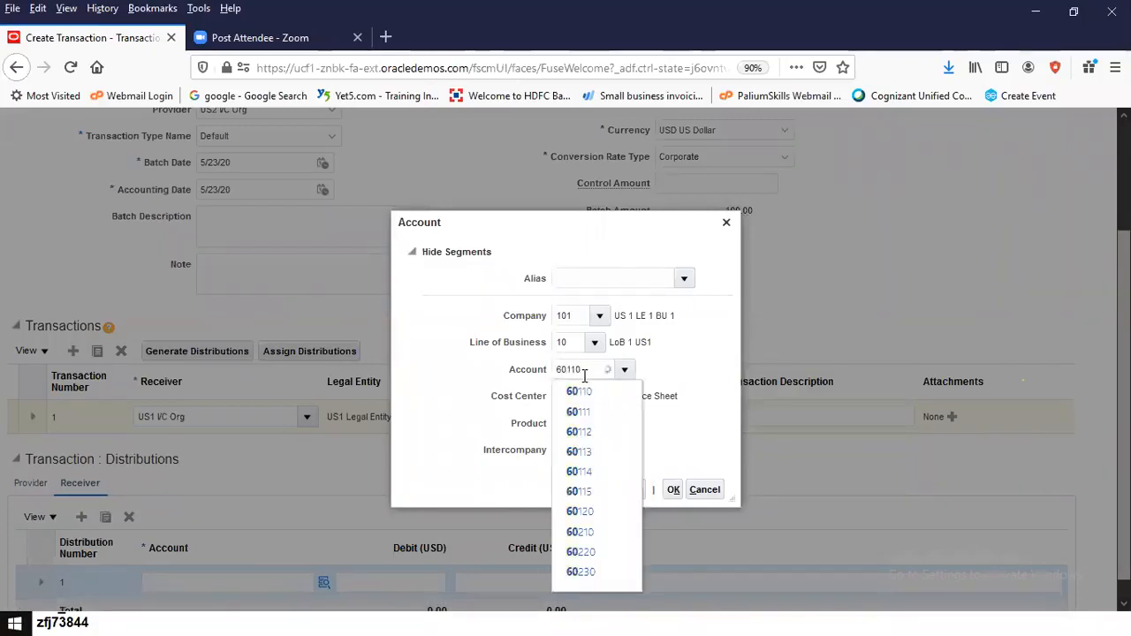
click(588, 391)
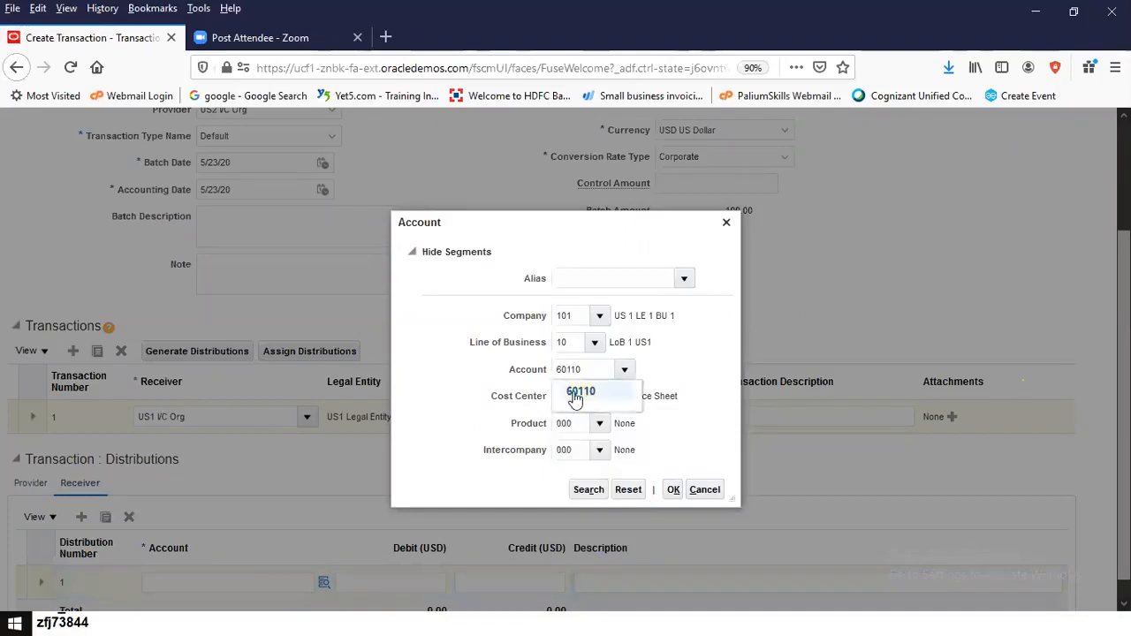
click(675, 492)
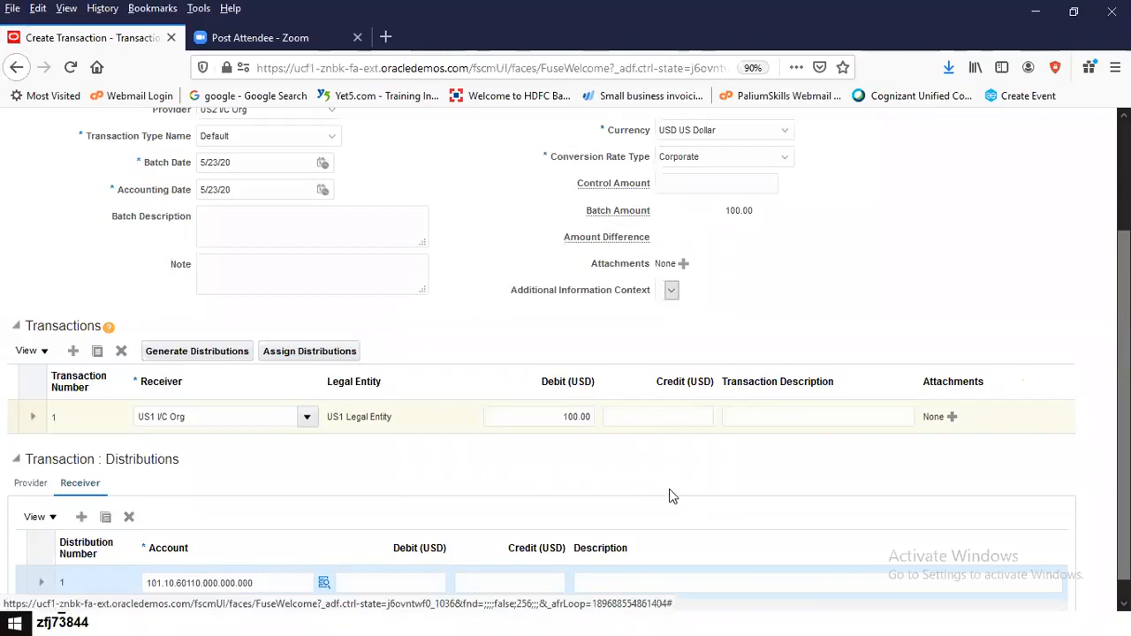
Try to submit the intercompany batch
scroll(674, 492, up, 3)
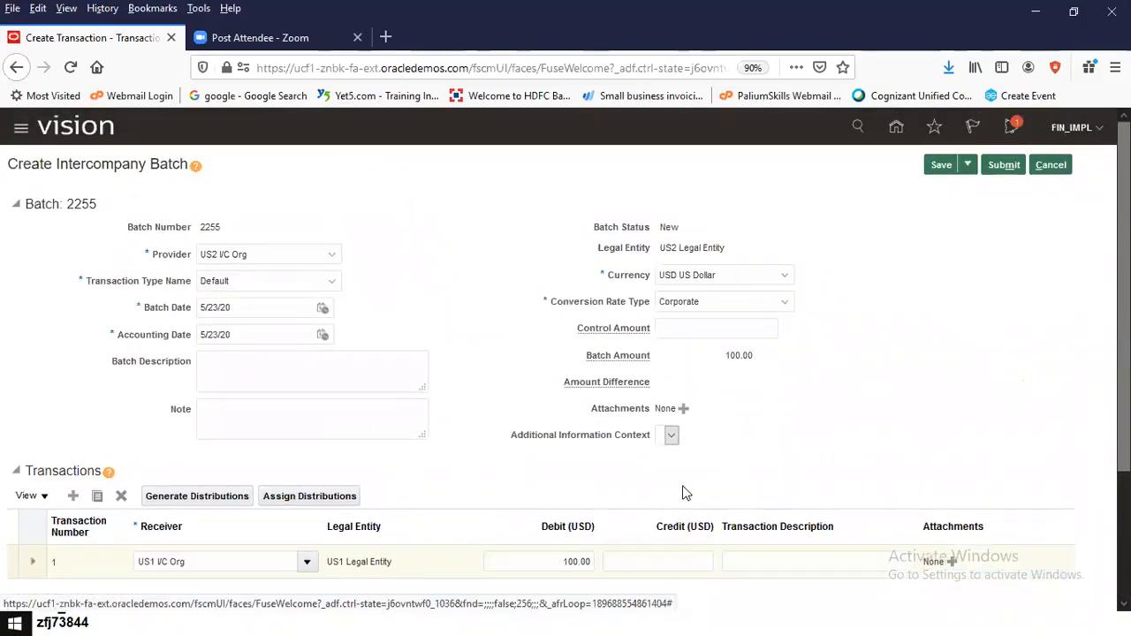
click(1003, 166)
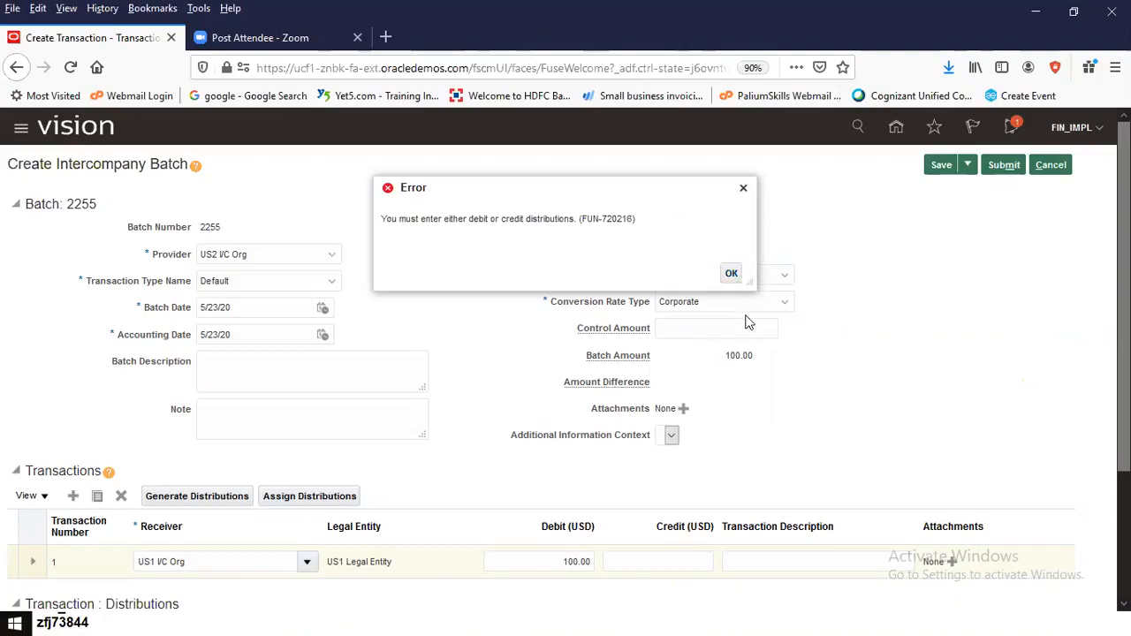
click(730, 274)
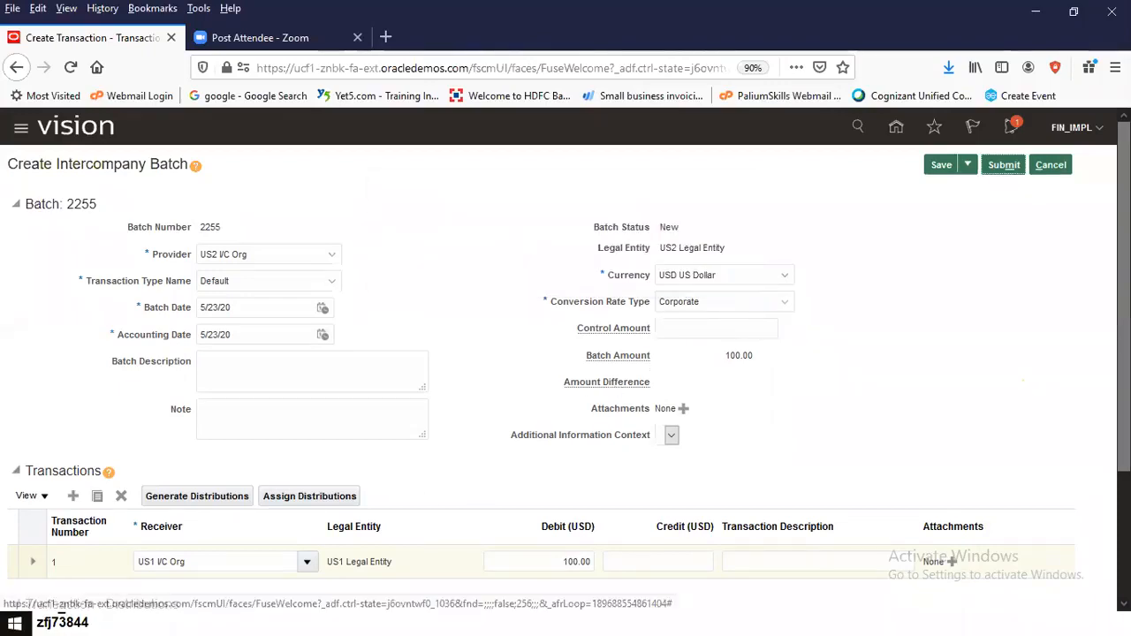
Set the debit amount of the receiver distribution line to 100.00 USD
scroll(730, 274, down, 3)
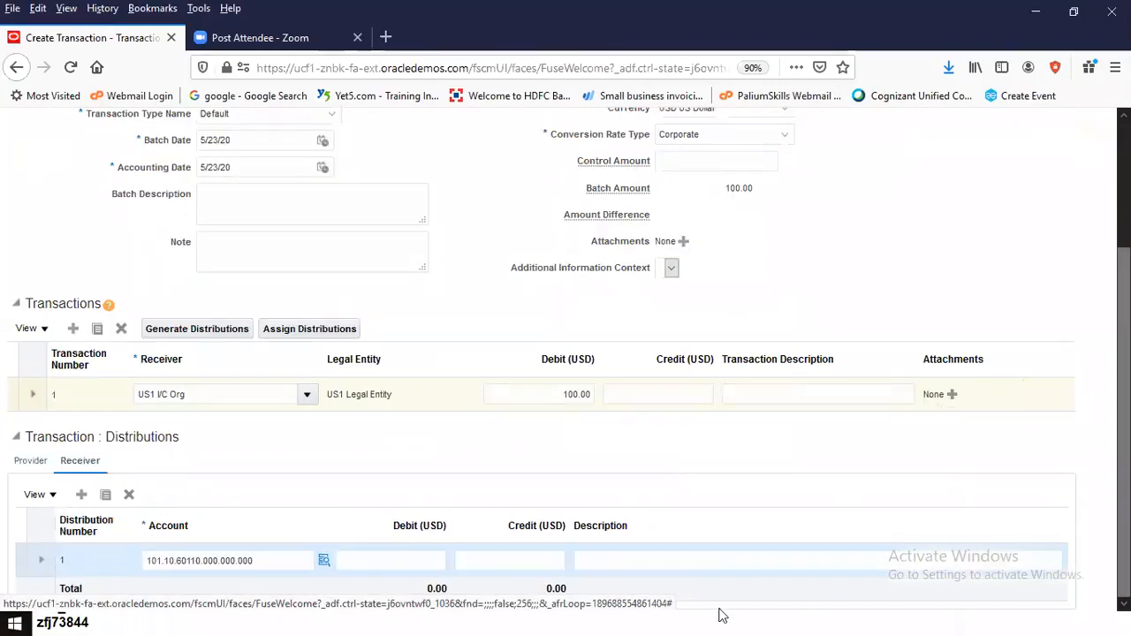
click(405, 560)
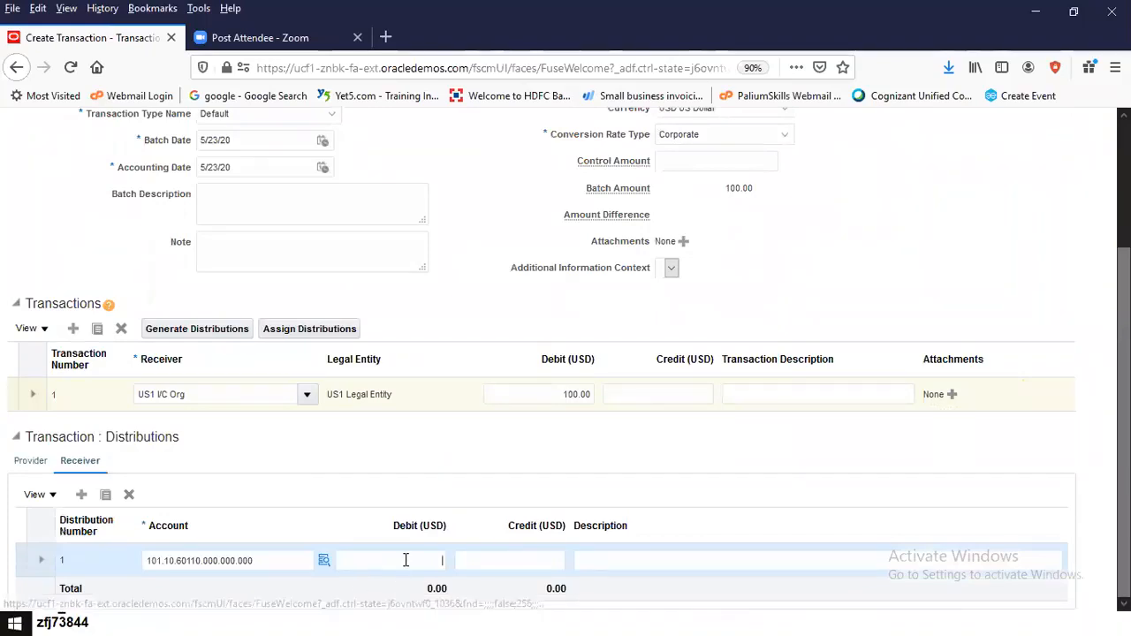
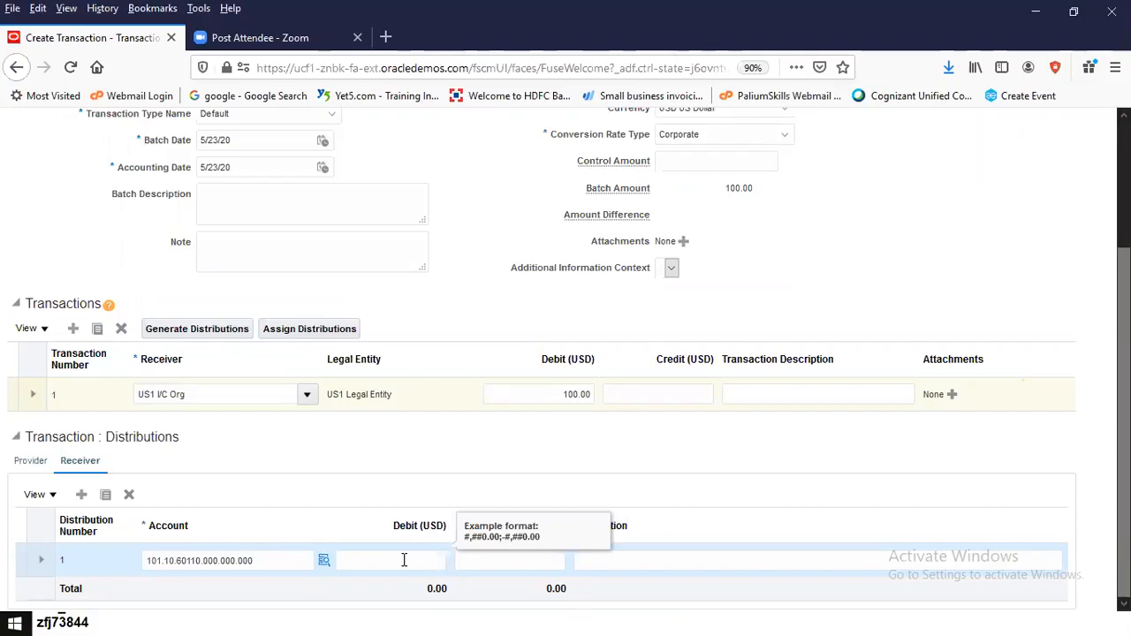
text(00)
click(504, 561)
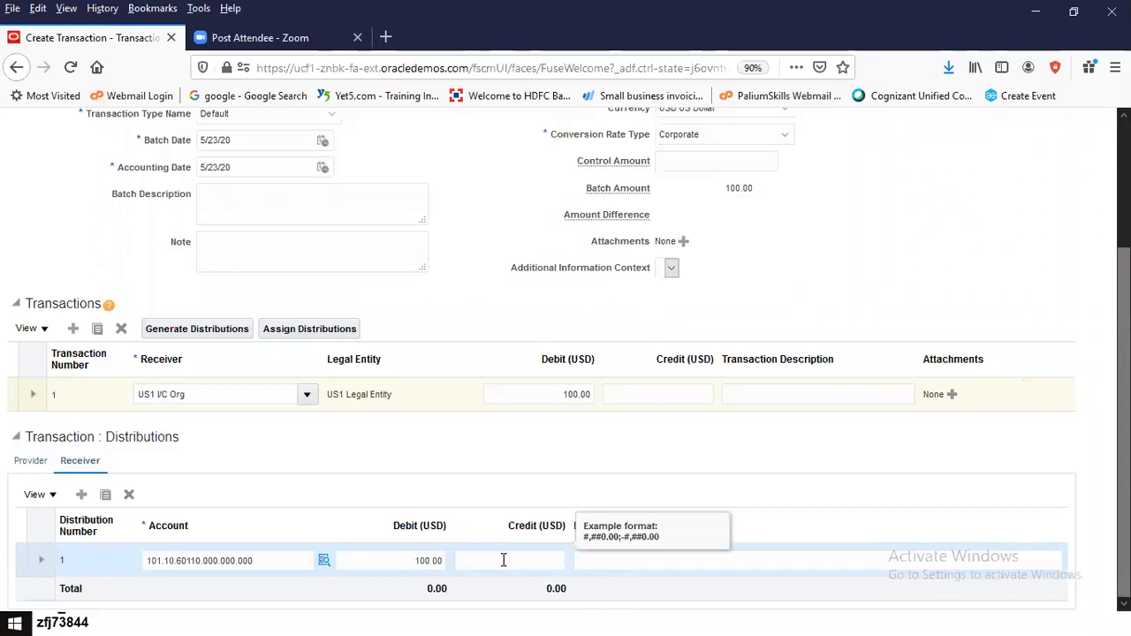
key(Tab)
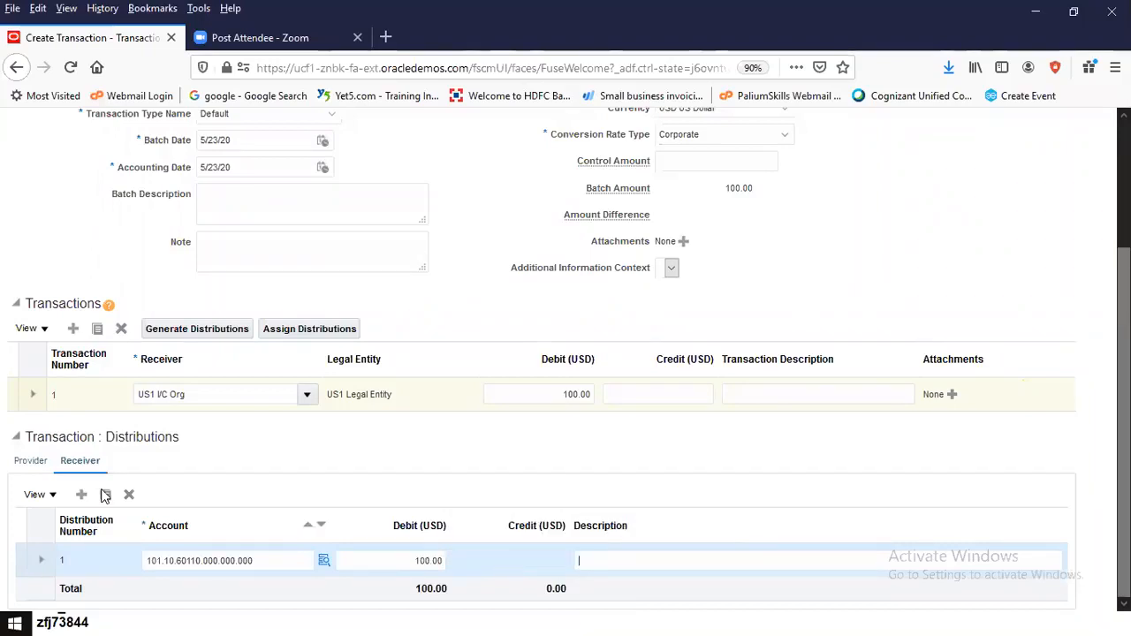
Try to switch from the receiver distributions to the provider distributions of the transaction
click(36, 466)
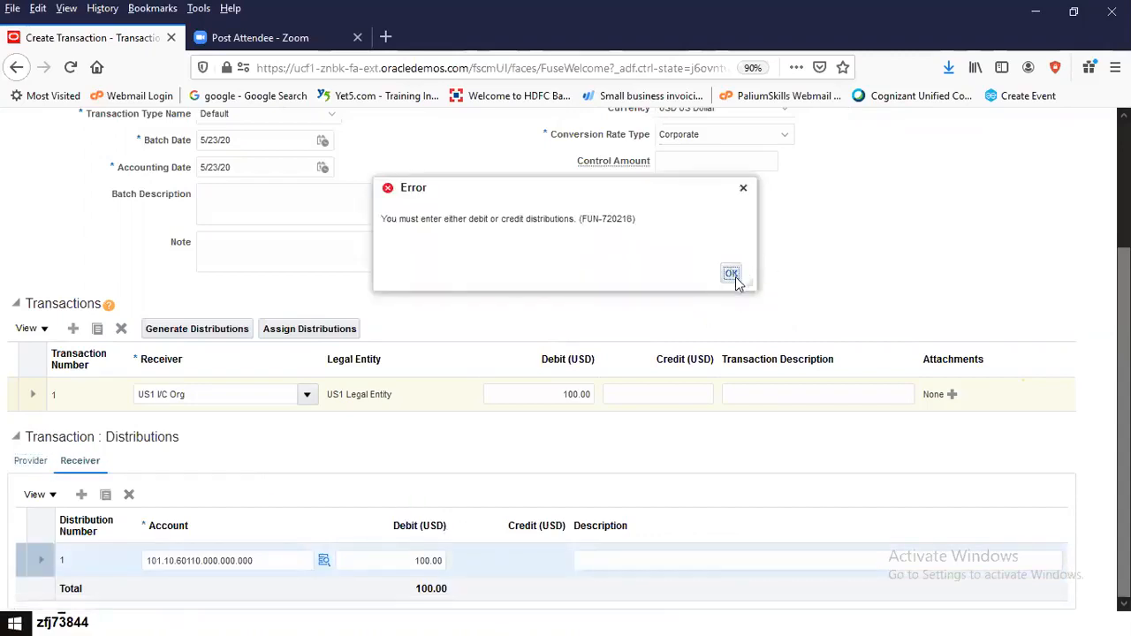
click(731, 274)
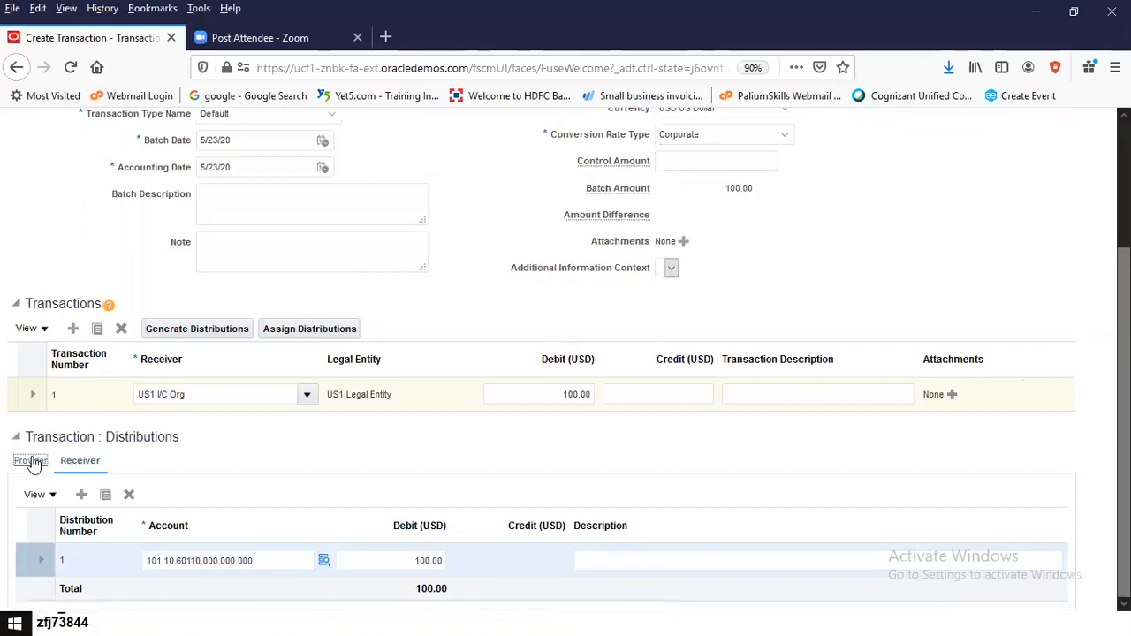
click(350, 557)
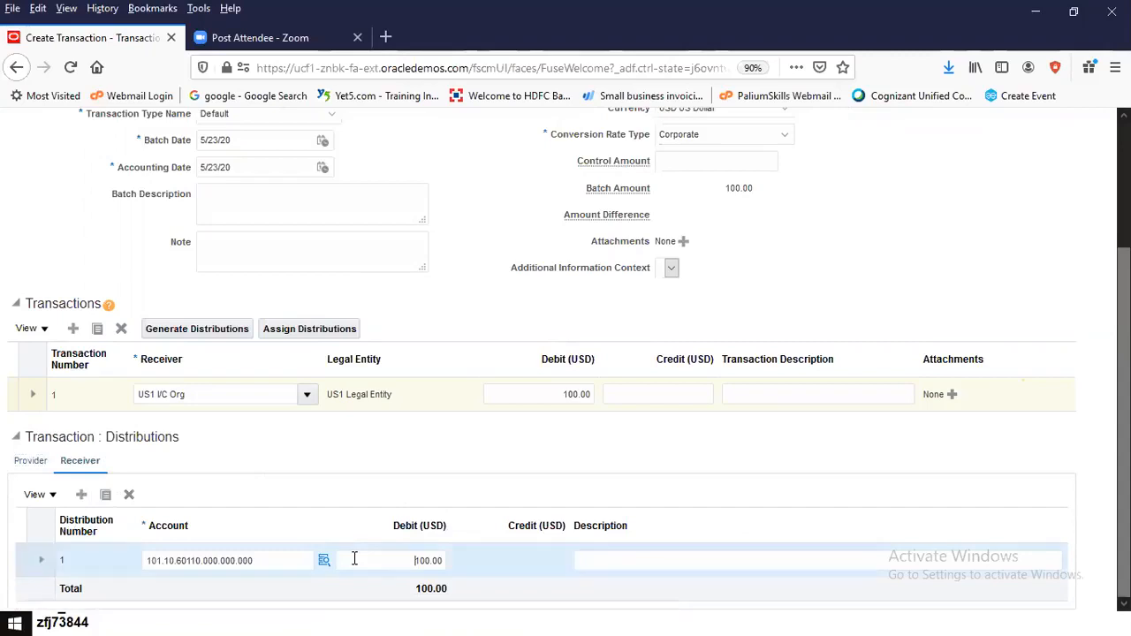
click(28, 465)
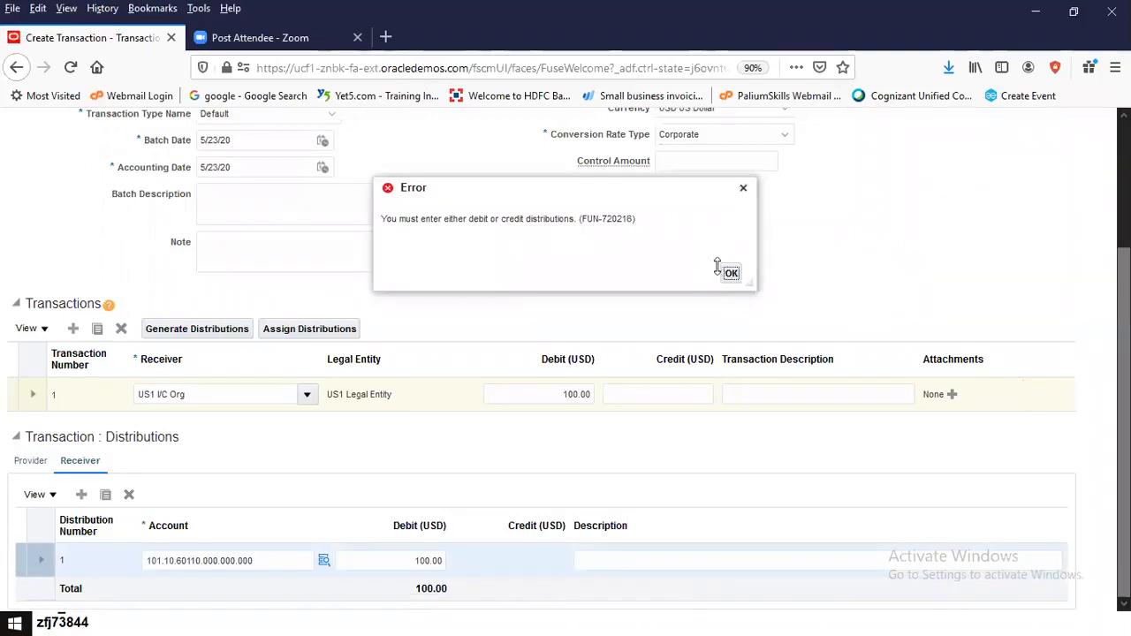
click(731, 273)
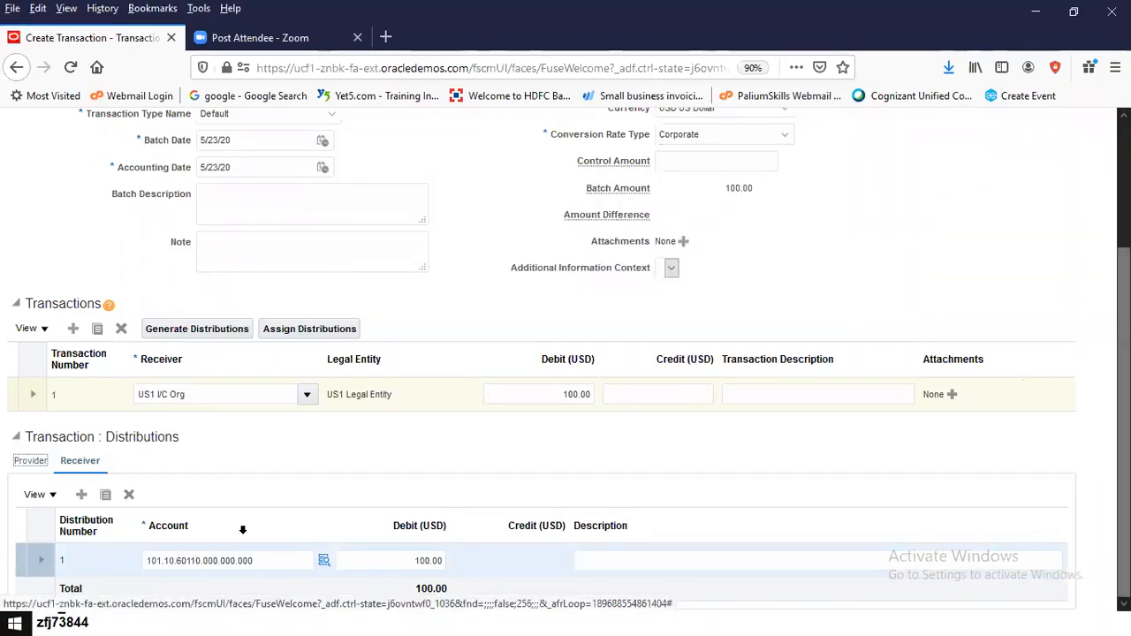
Delete the receiver distribution line with account 101.10.60110.000.000.000 and try to return to the provider distributions
click(129, 495)
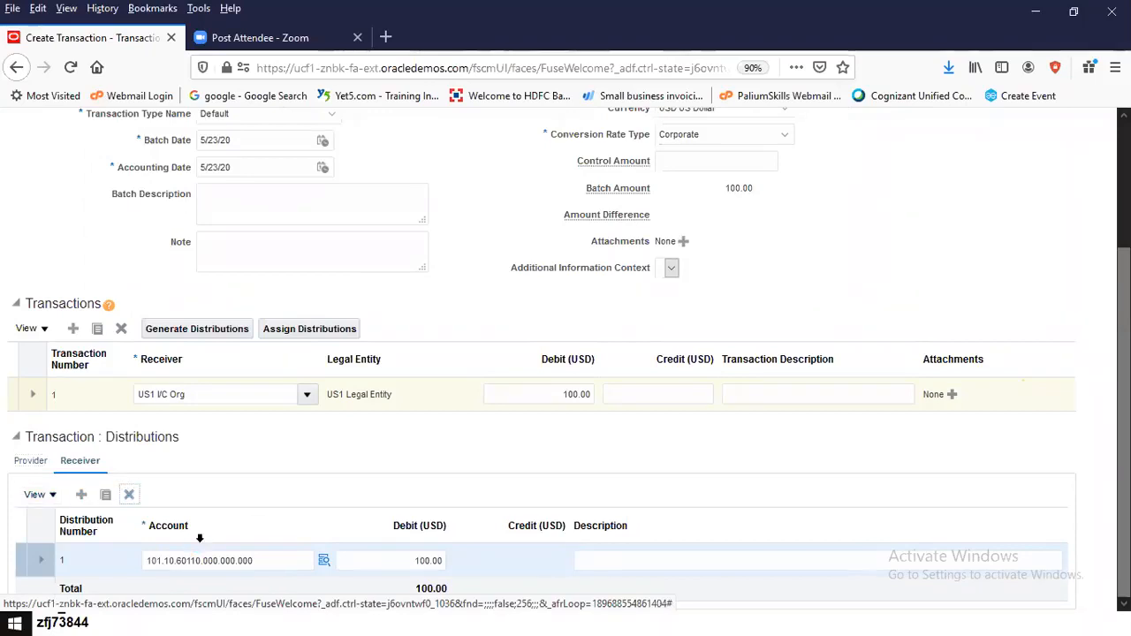
drag(187, 548, 166, 549)
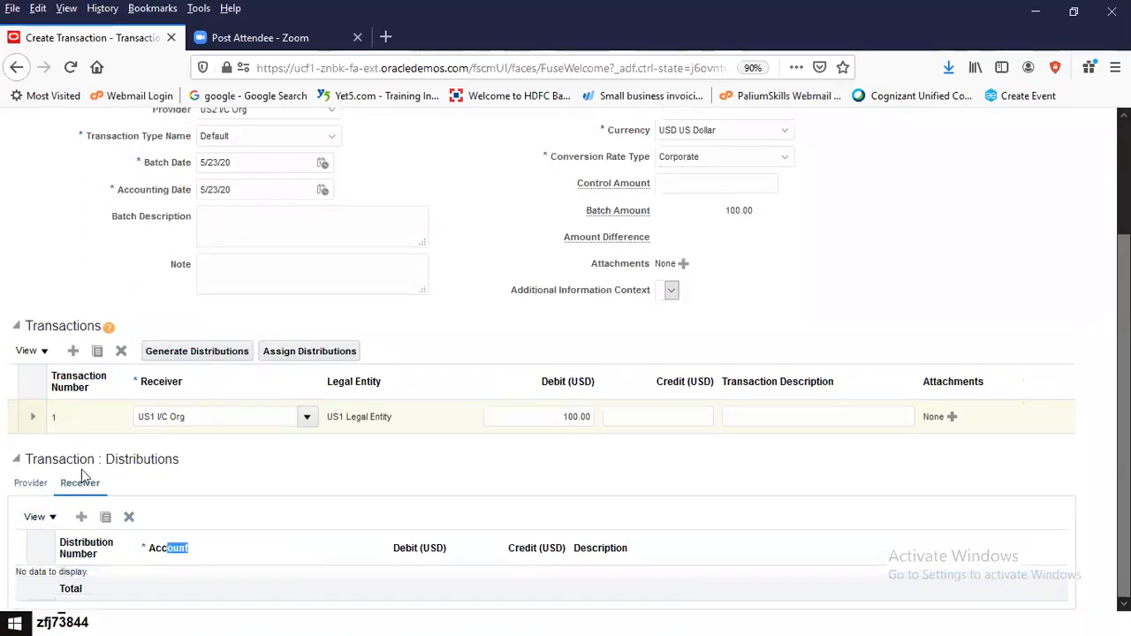
click(30, 483)
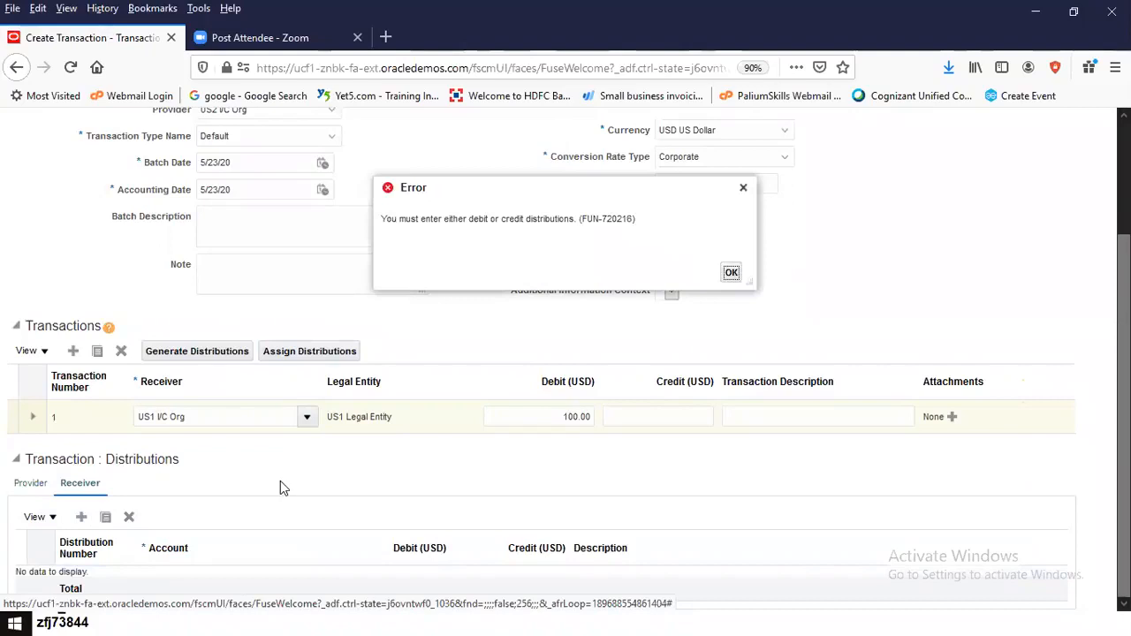
click(731, 272)
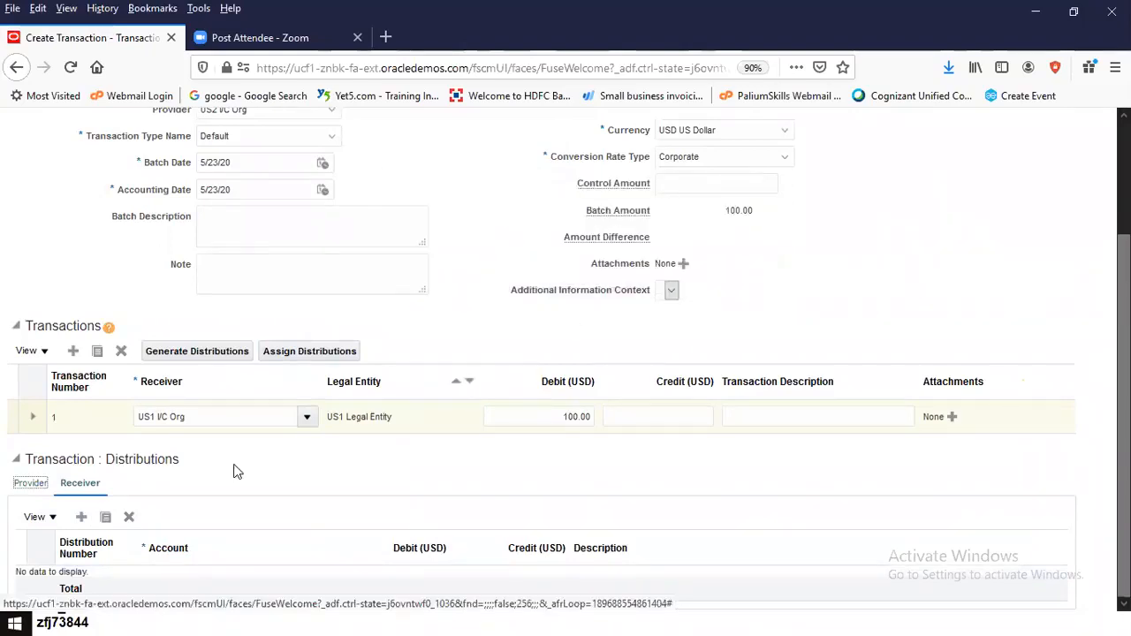
click(30, 485)
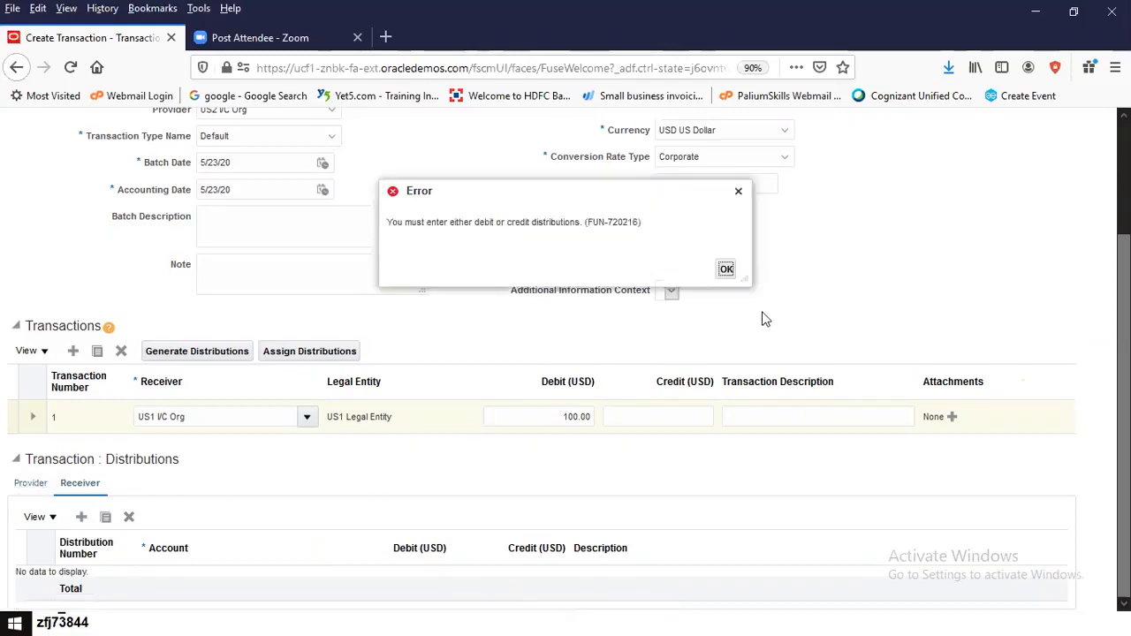
click(728, 270)
click(128, 518)
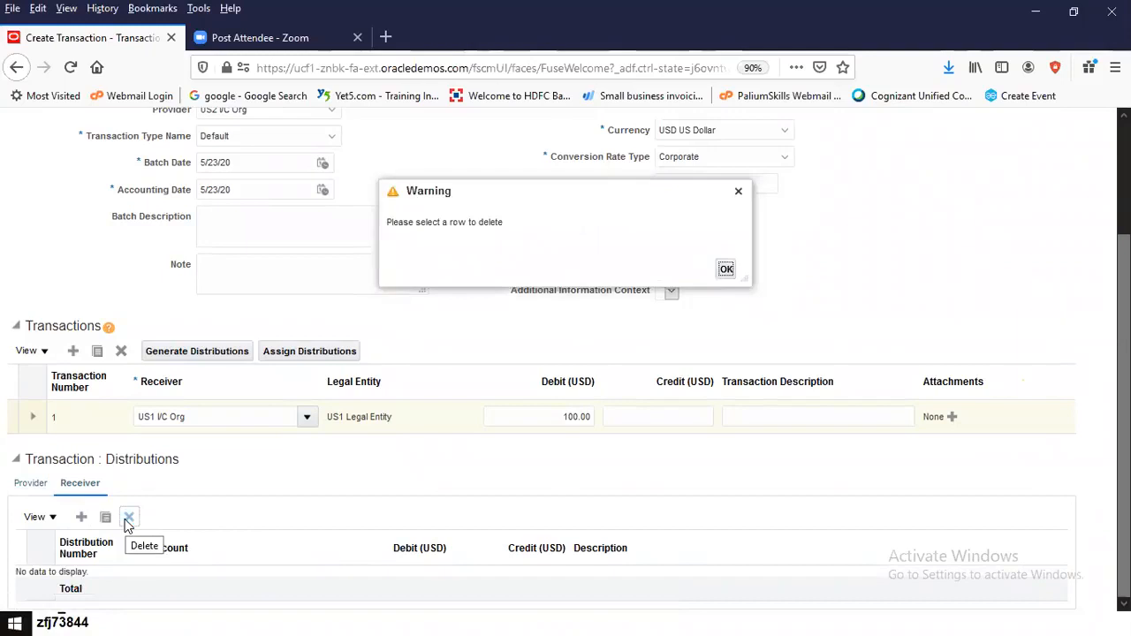
click(726, 270)
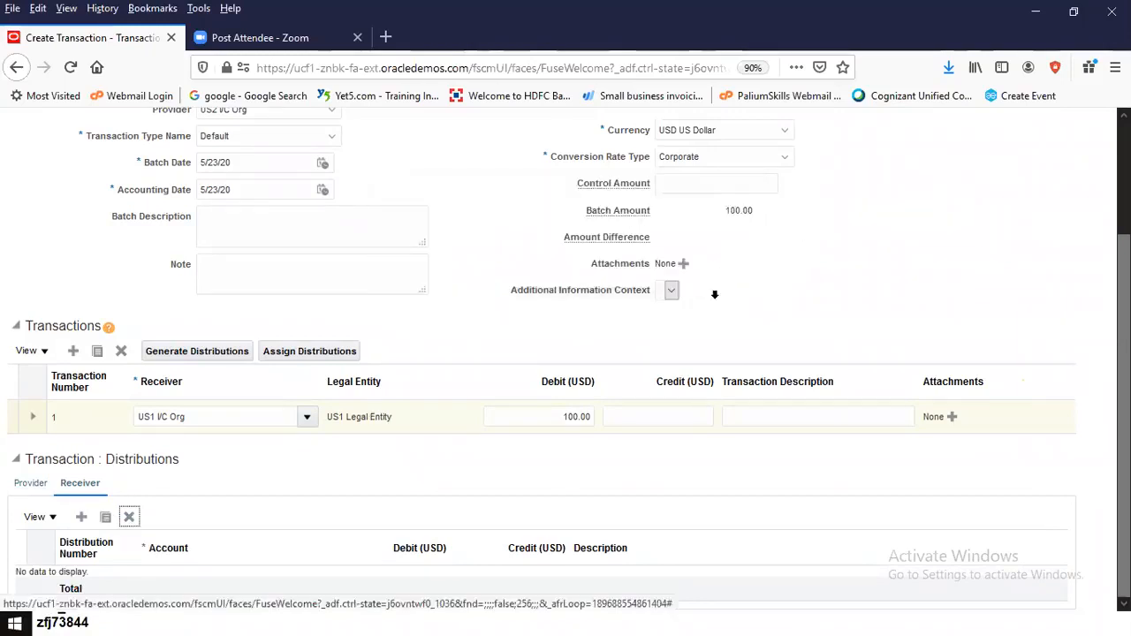
Select the US1 I/C Org transaction line and retry opening its provider distributions
click(679, 412)
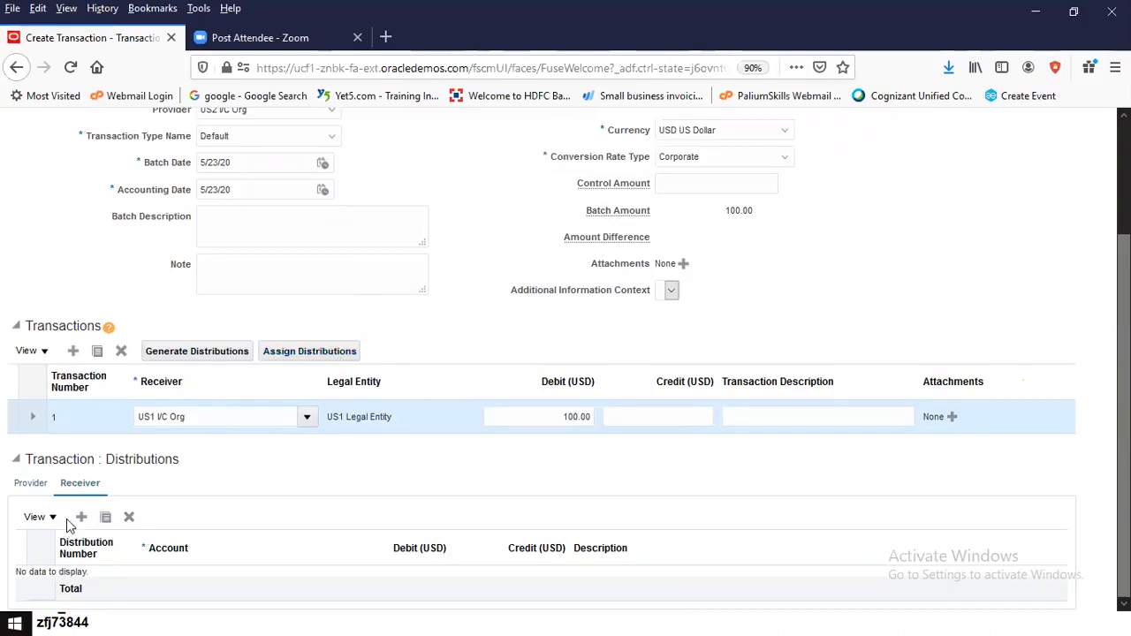
click(29, 484)
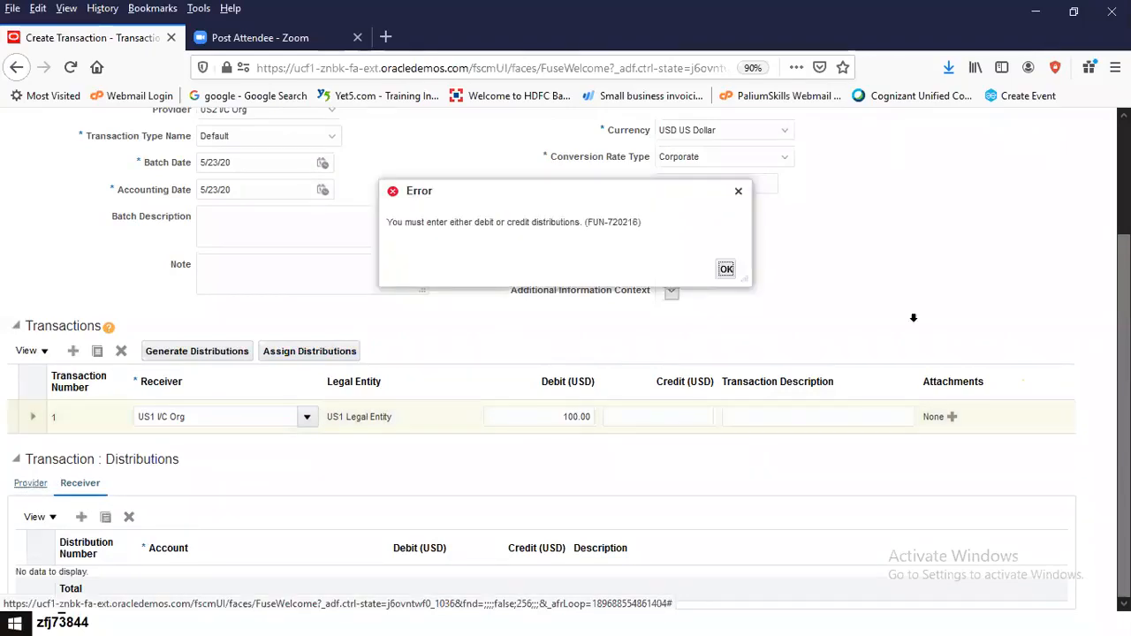
click(726, 269)
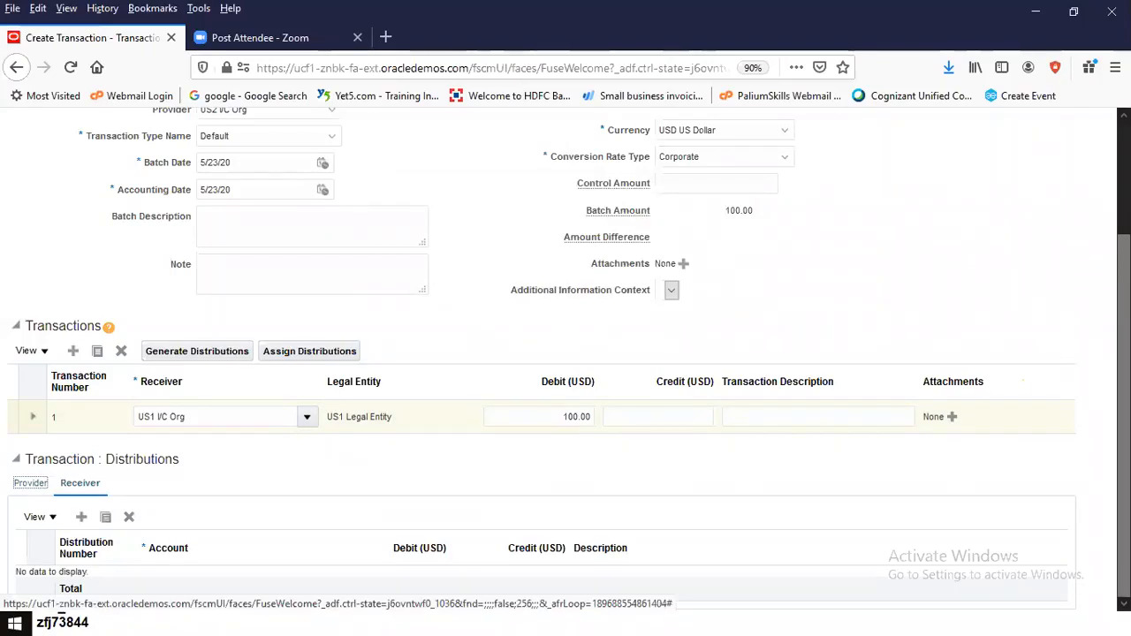
drag(1125, 273, 1124, 161)
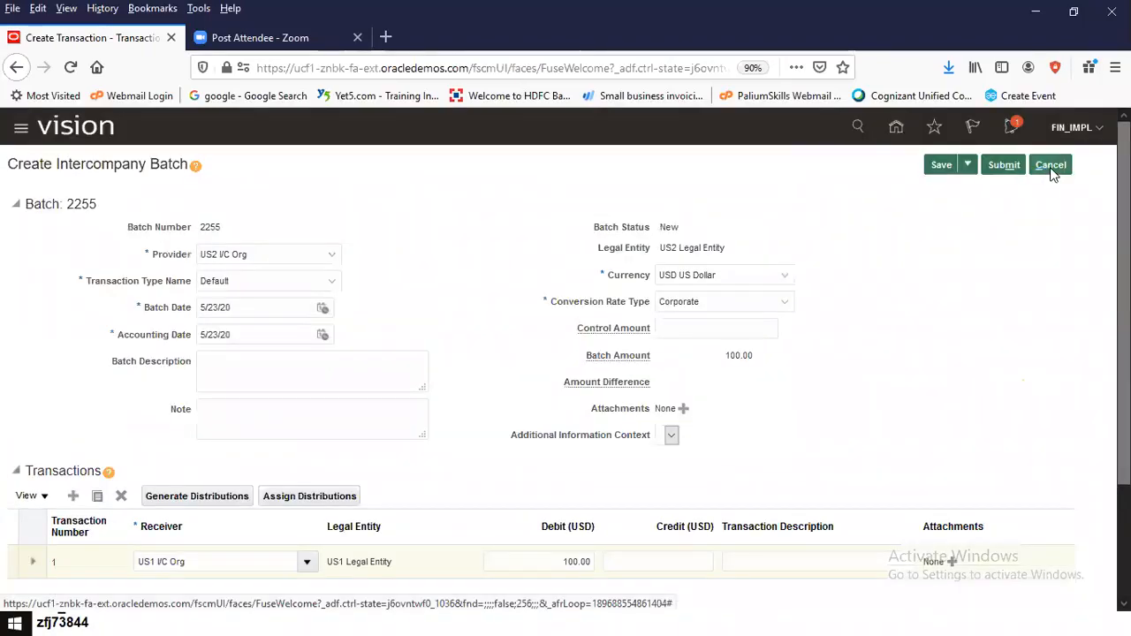
Try to save the intercompany batch and discard it without keeping the unsaved changes
click(941, 167)
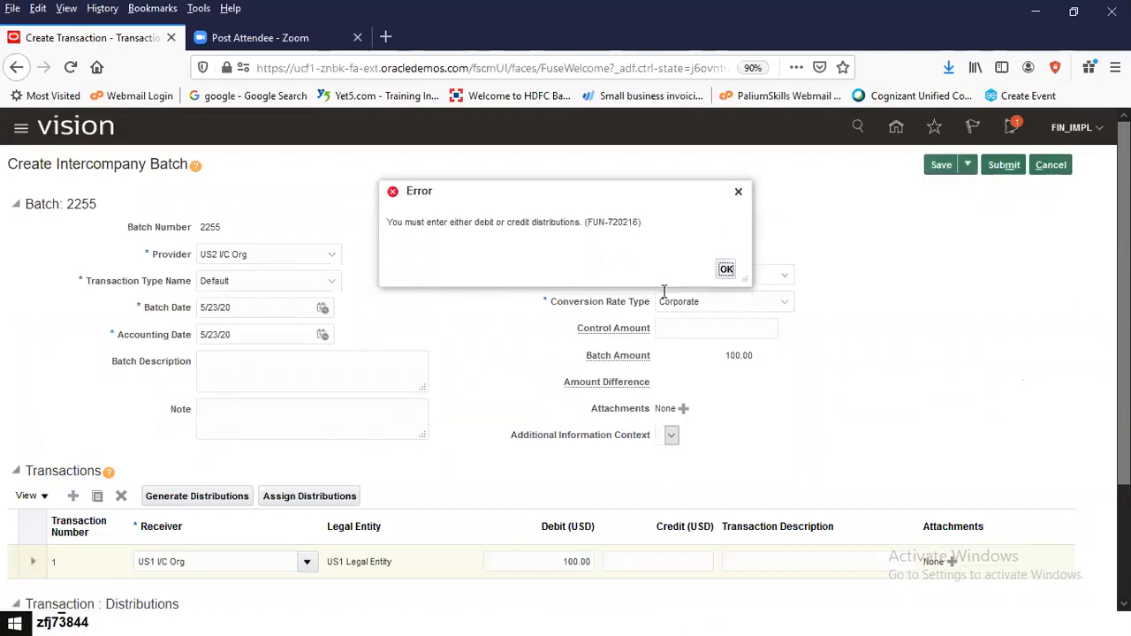
click(726, 272)
click(1051, 166)
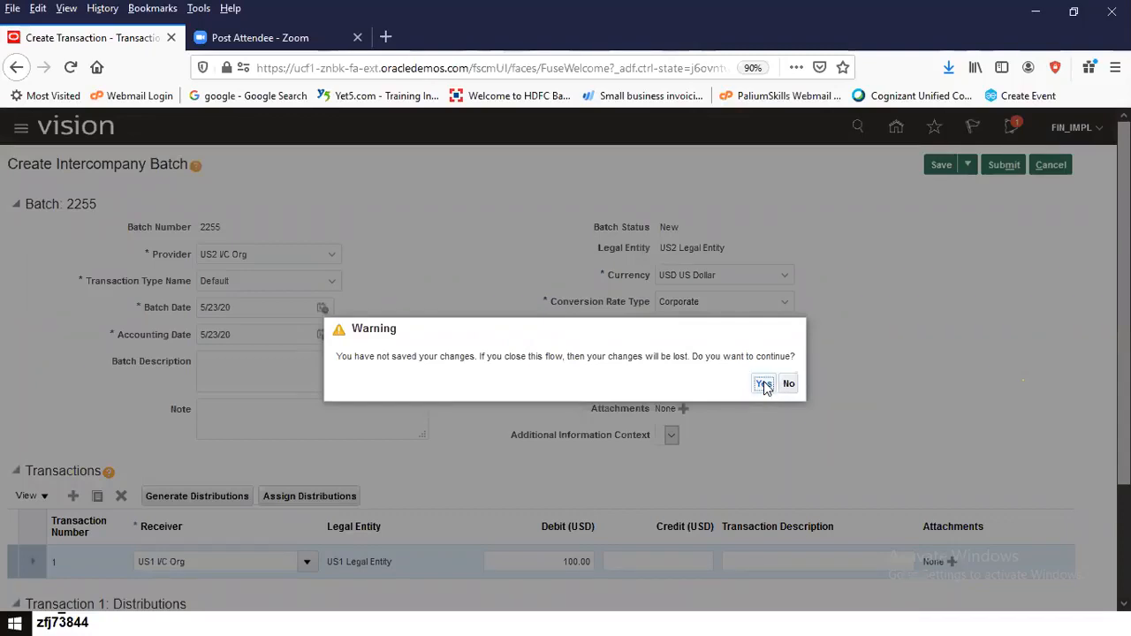
click(764, 386)
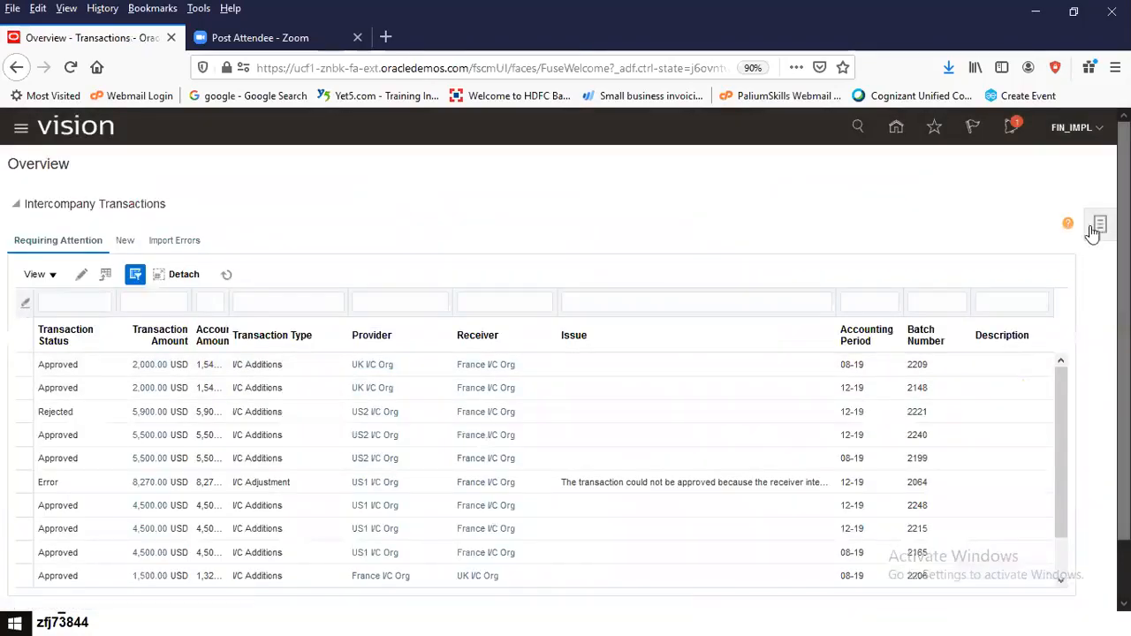
Create a new intercompany batch with provider US1 I/C Org and transaction type I/C Adjustment
click(1097, 228)
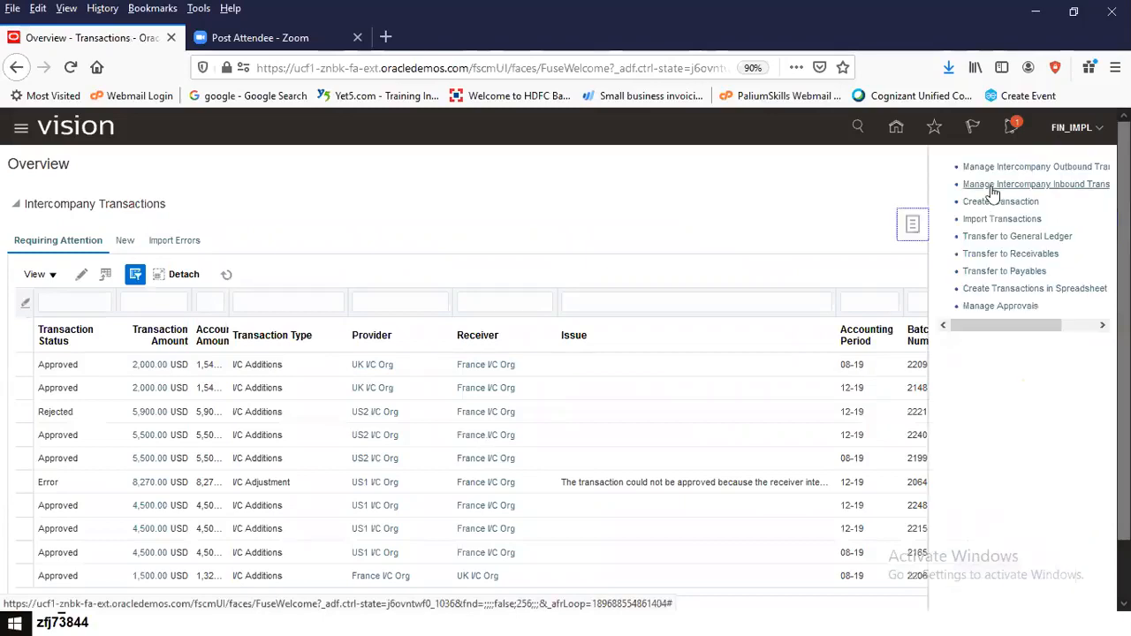
click(990, 200)
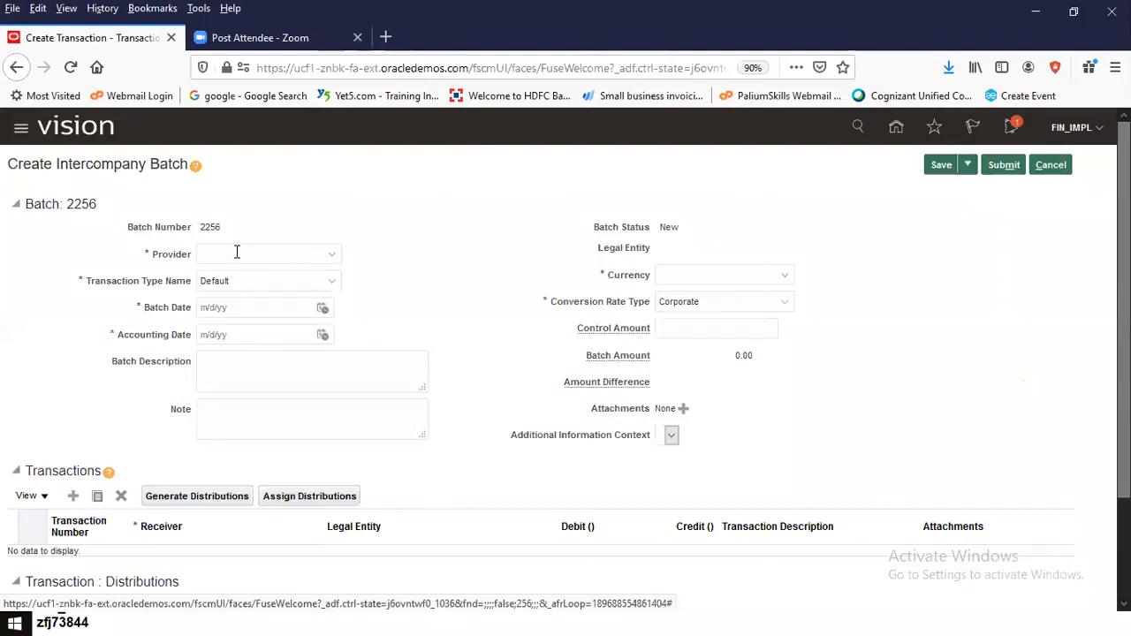
click(237, 253)
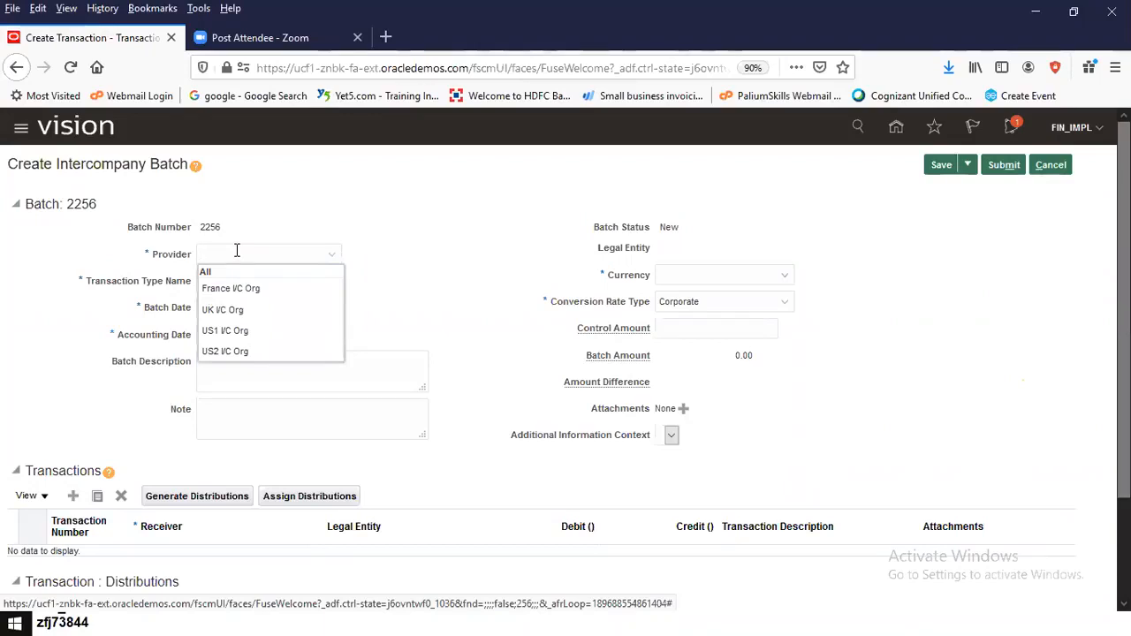
click(293, 331)
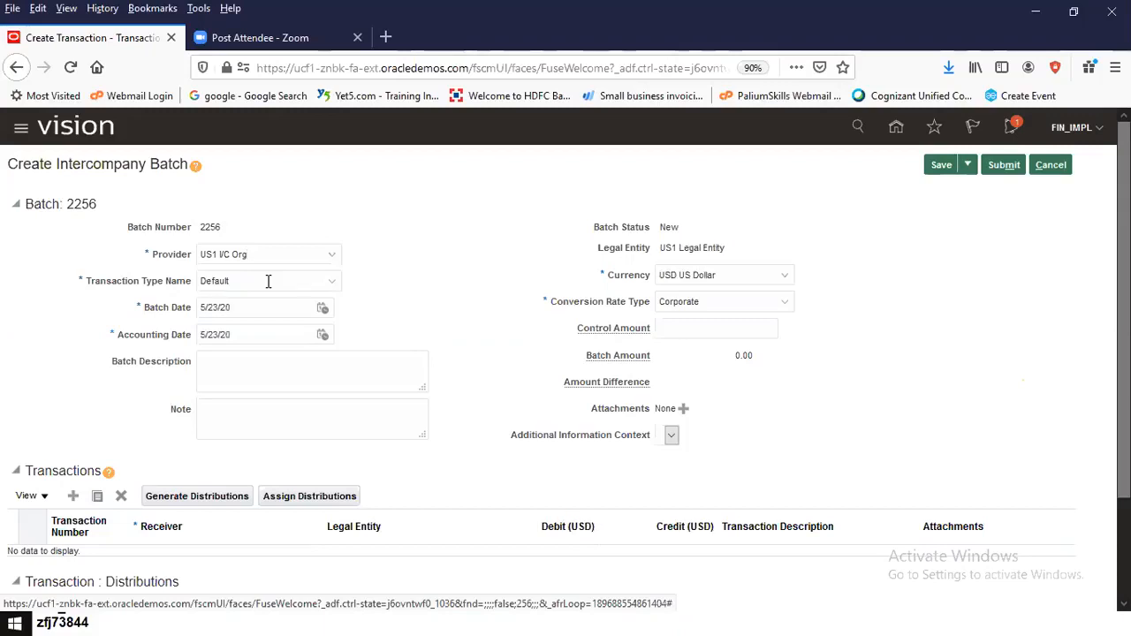
click(330, 282)
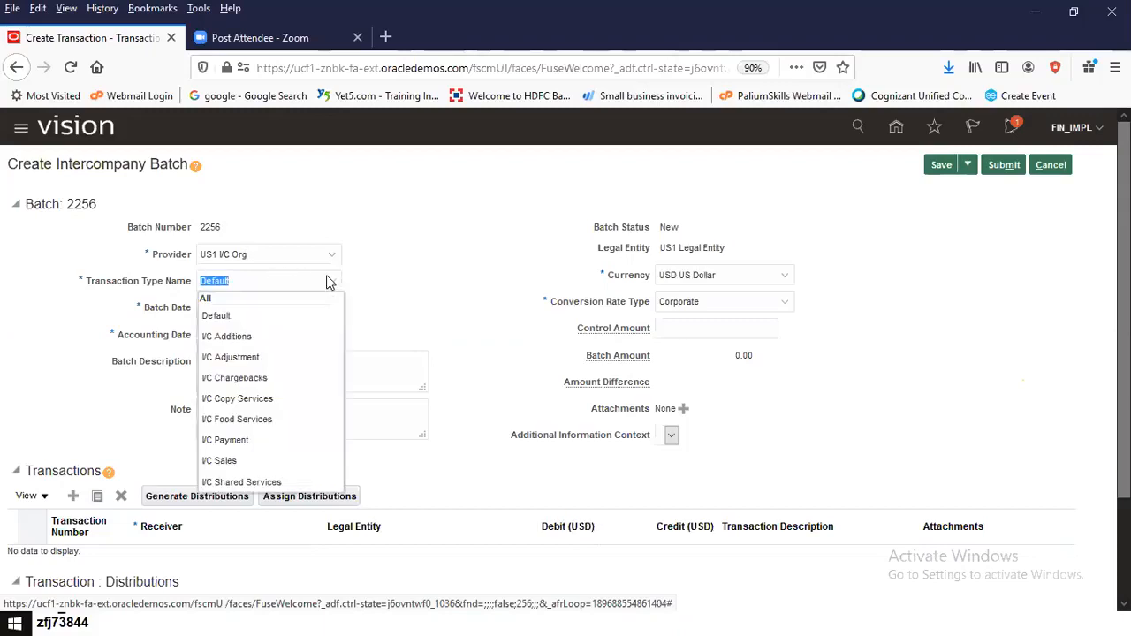
click(294, 354)
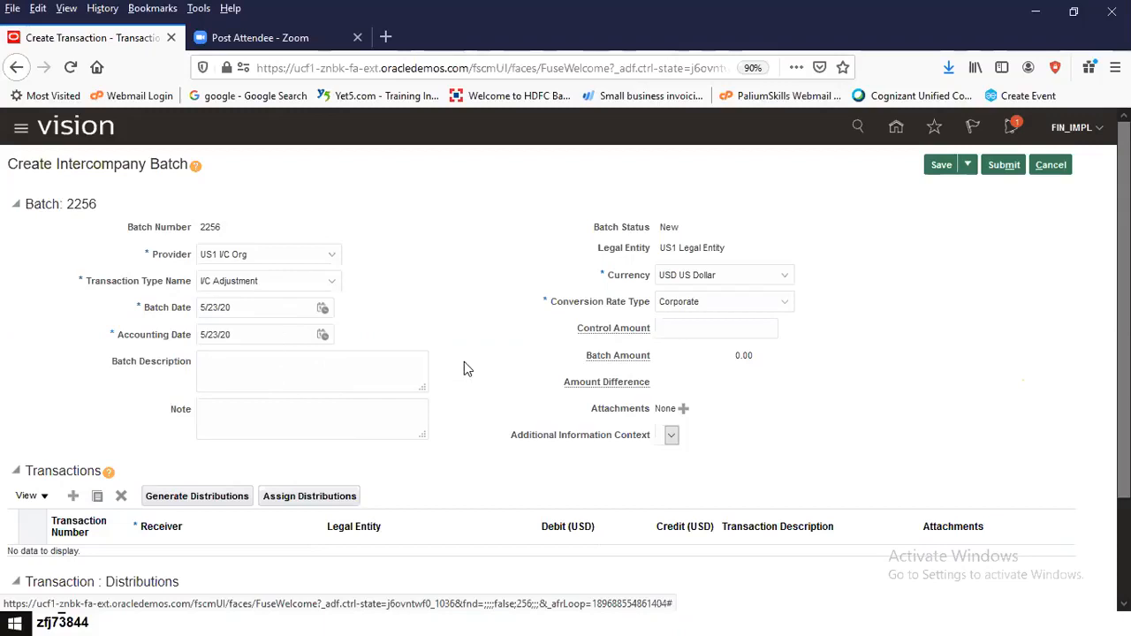
Add a transaction line to the batch with receiver US2 I/C Org and a debit of 100 USD
scroll(466, 368, down, 2)
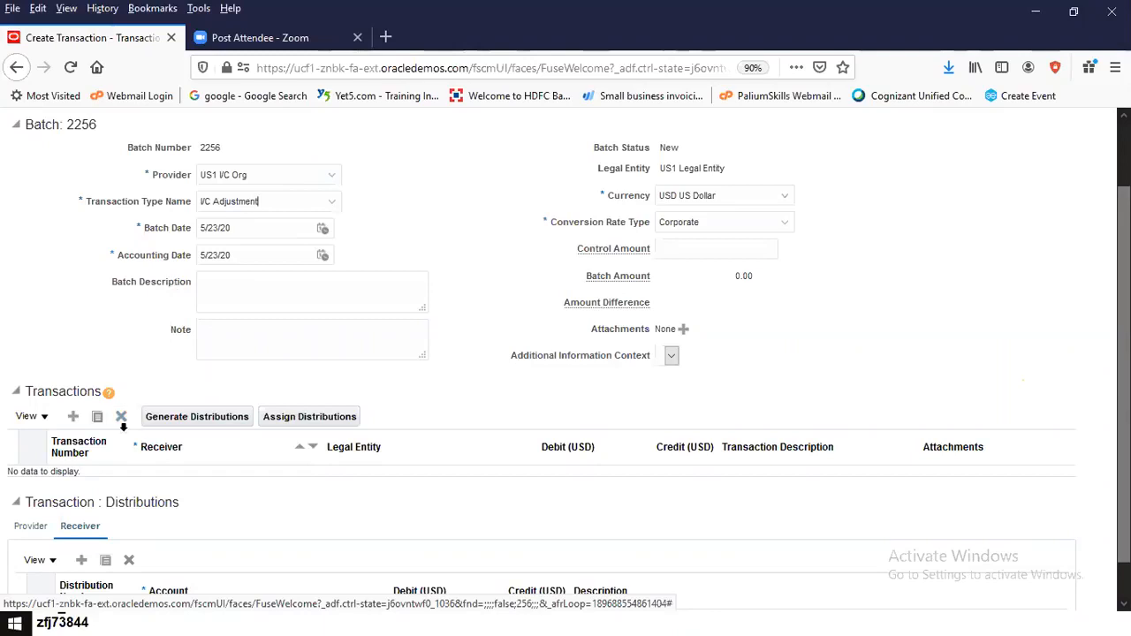
click(74, 417)
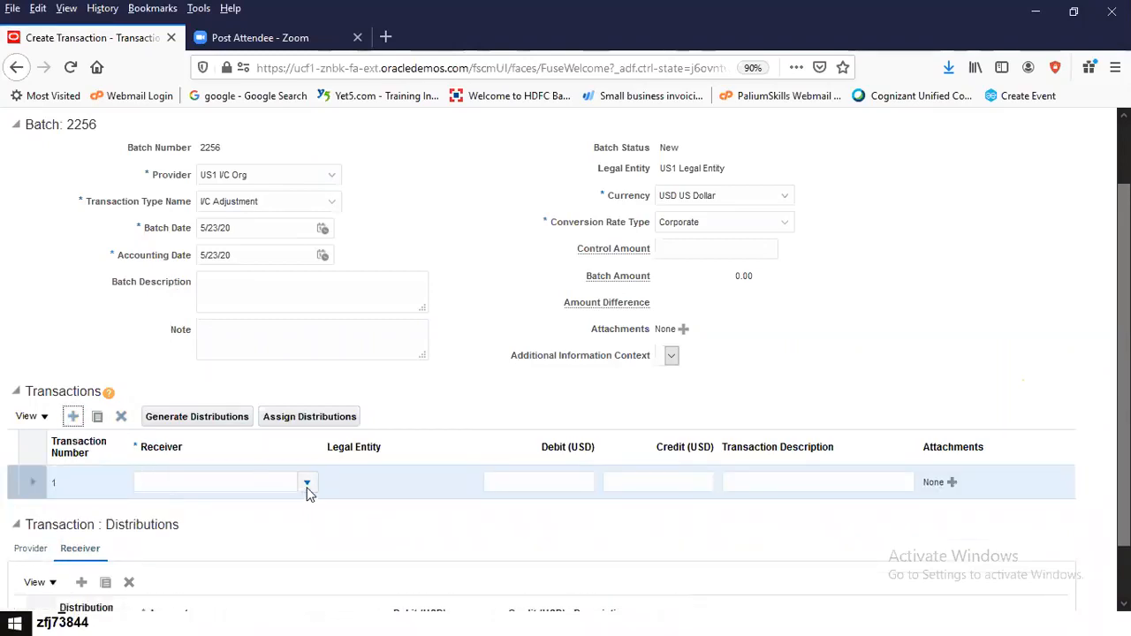
click(307, 482)
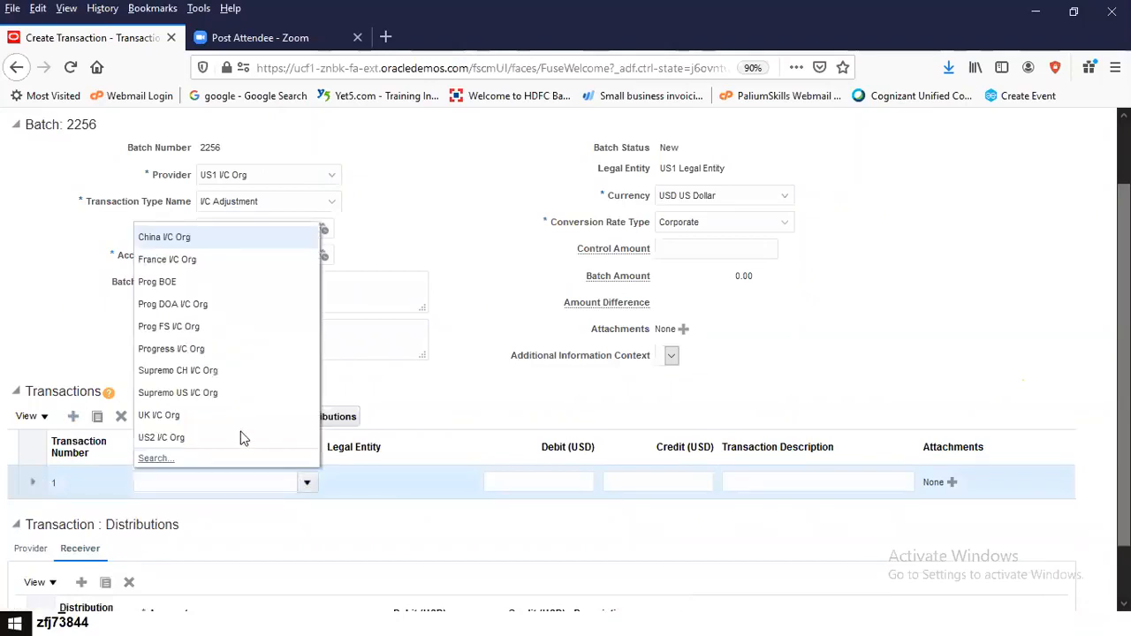
click(223, 439)
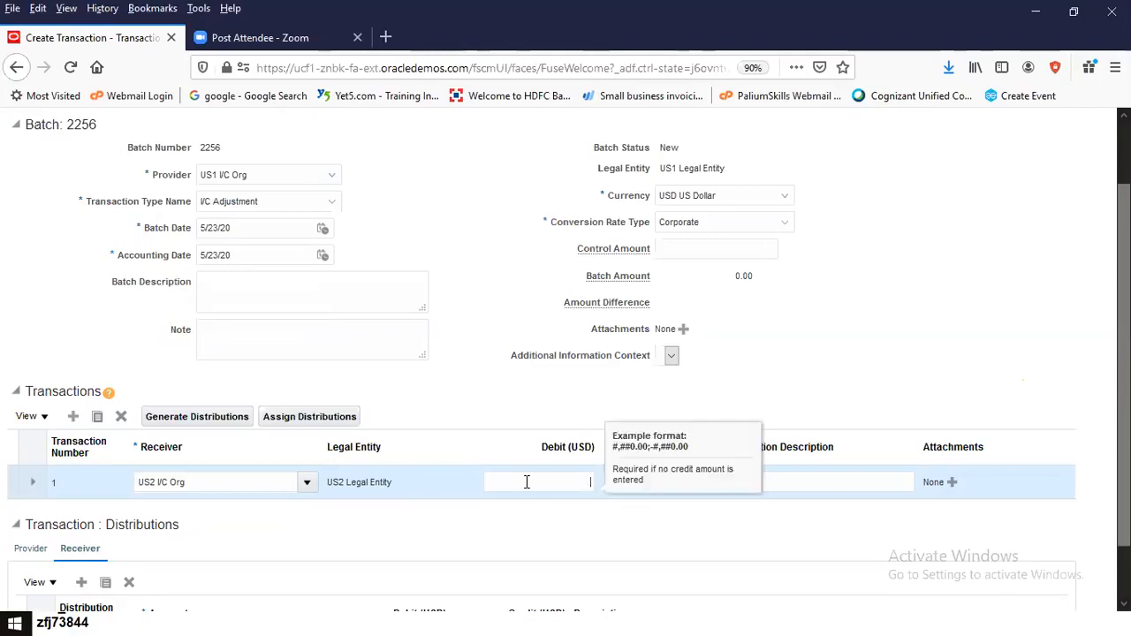
text(00)
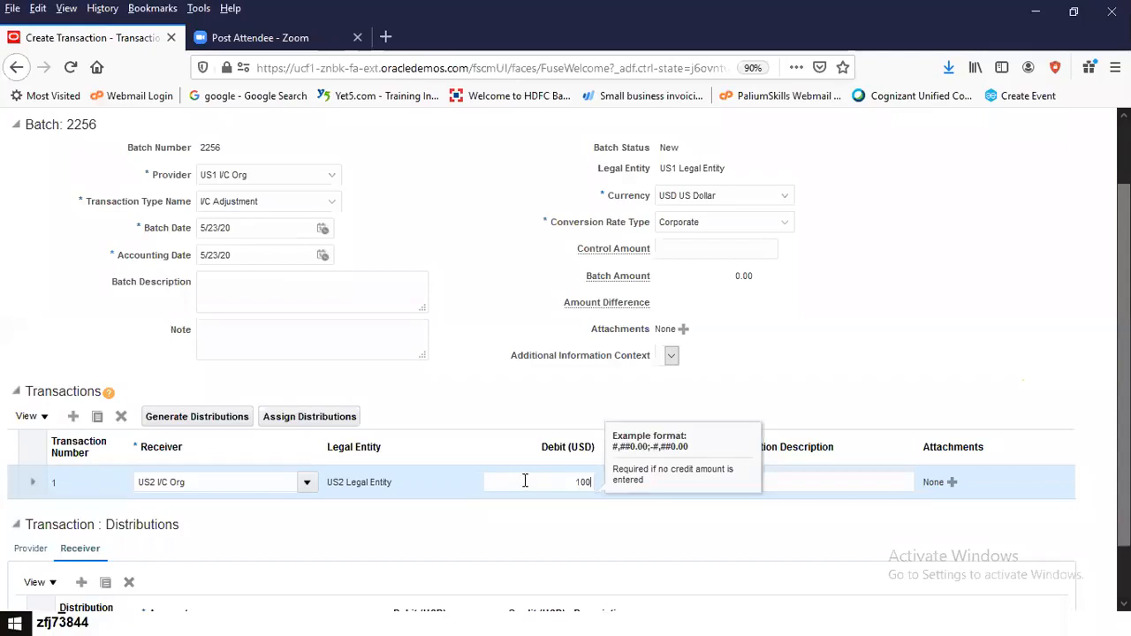
Add a provider distribution line with account 101.10.41000.000.000.000 and a credit of 100 USD
scroll(525, 480, down, 1)
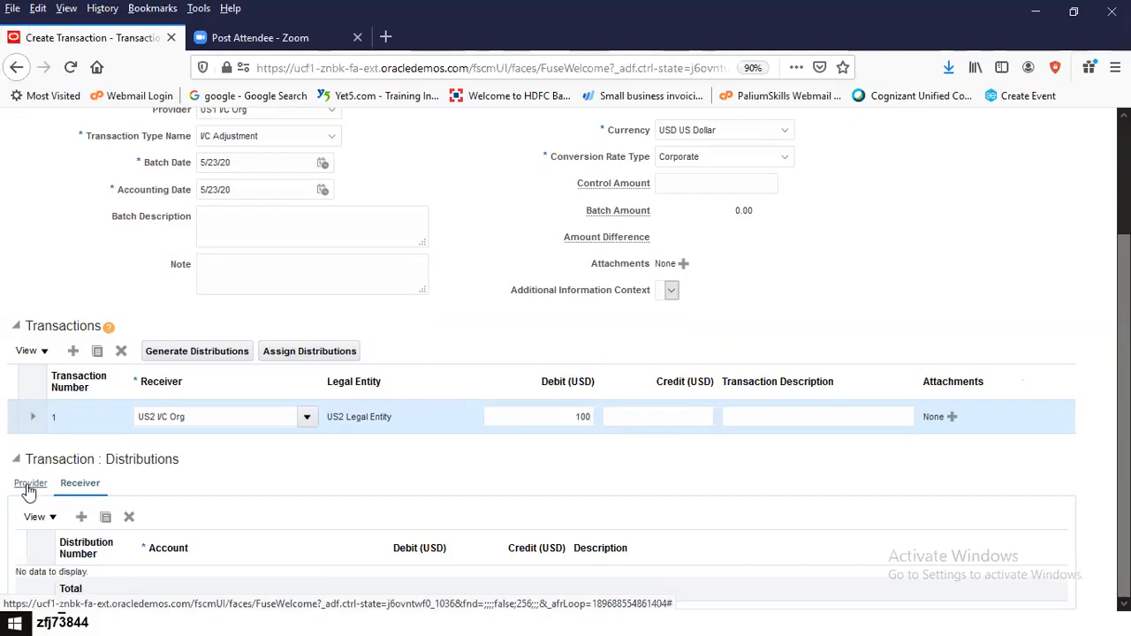
click(28, 487)
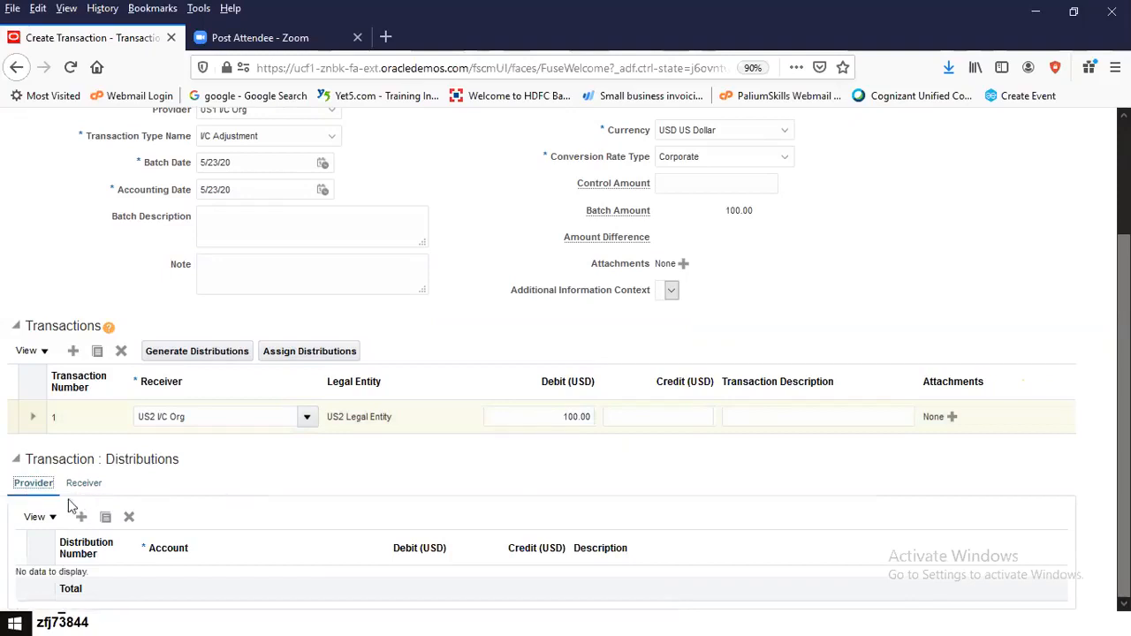
click(83, 517)
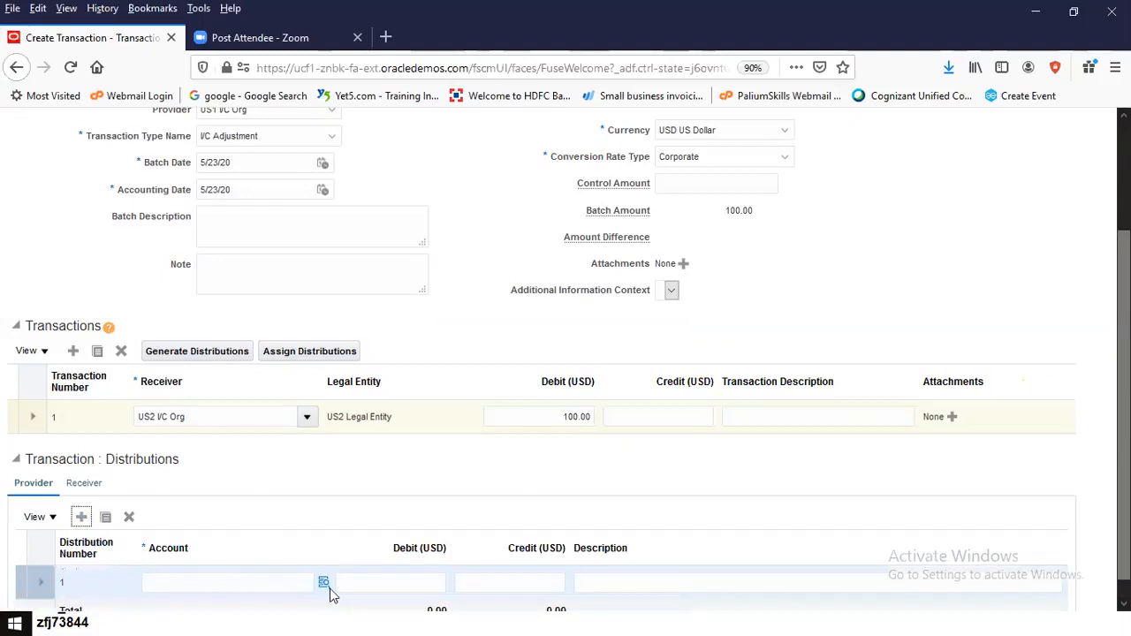
click(322, 584)
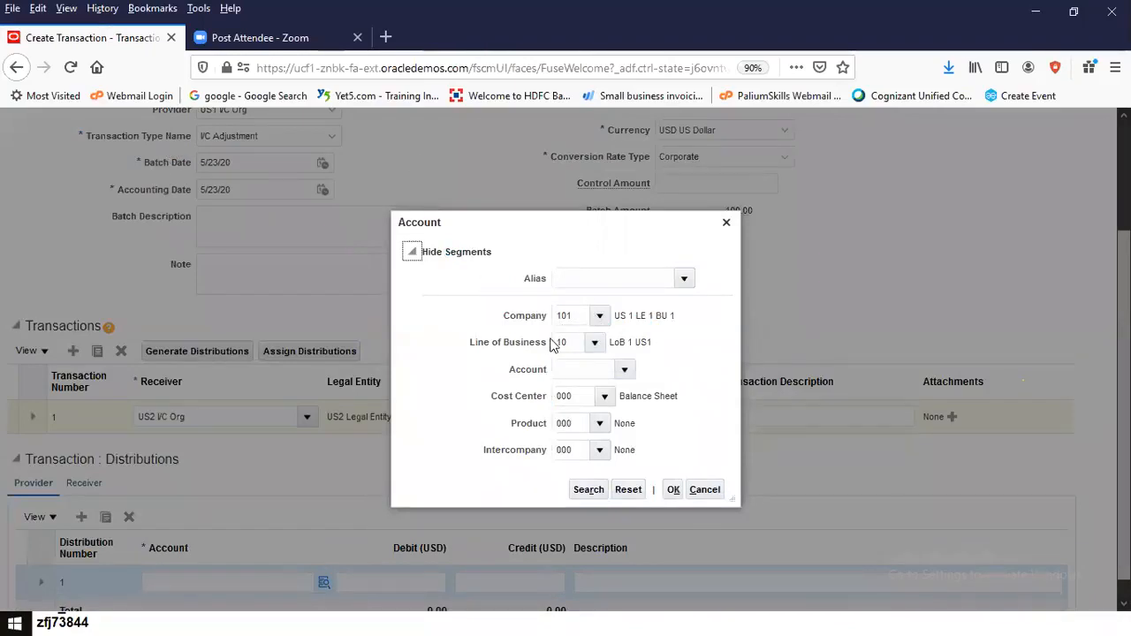
click(567, 363)
text(11000)
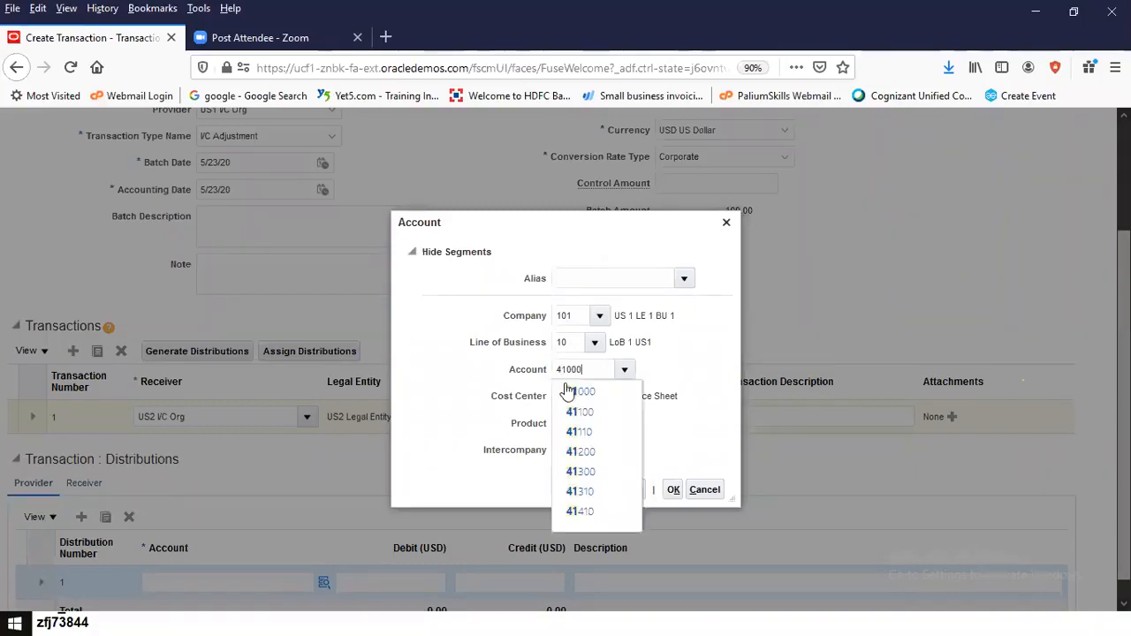
click(574, 389)
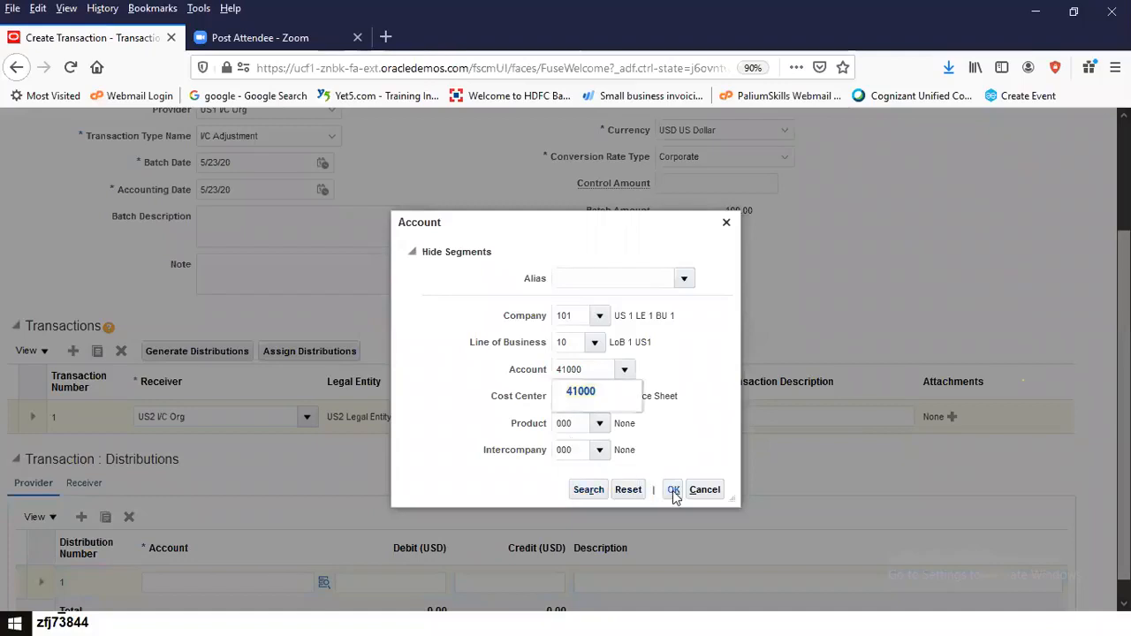
click(592, 389)
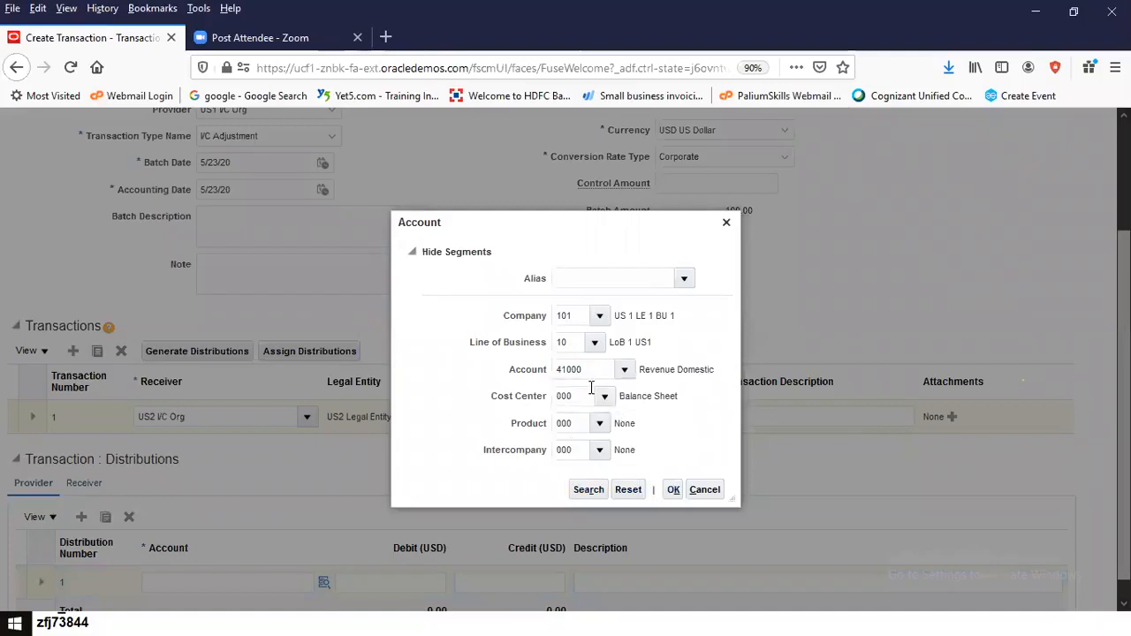
click(675, 489)
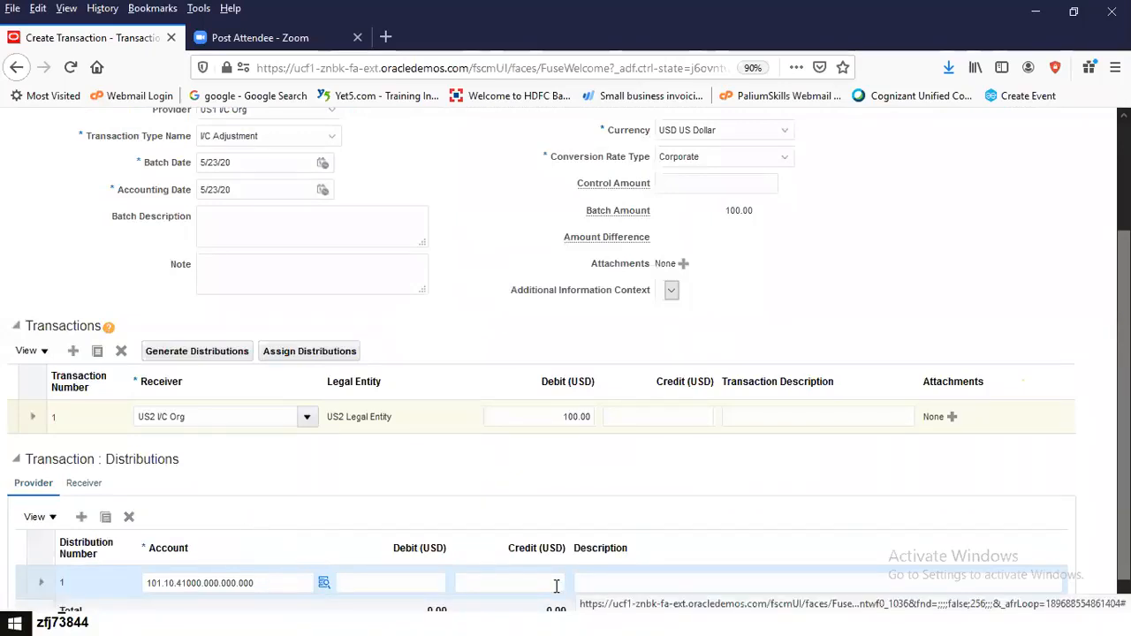
click(551, 583)
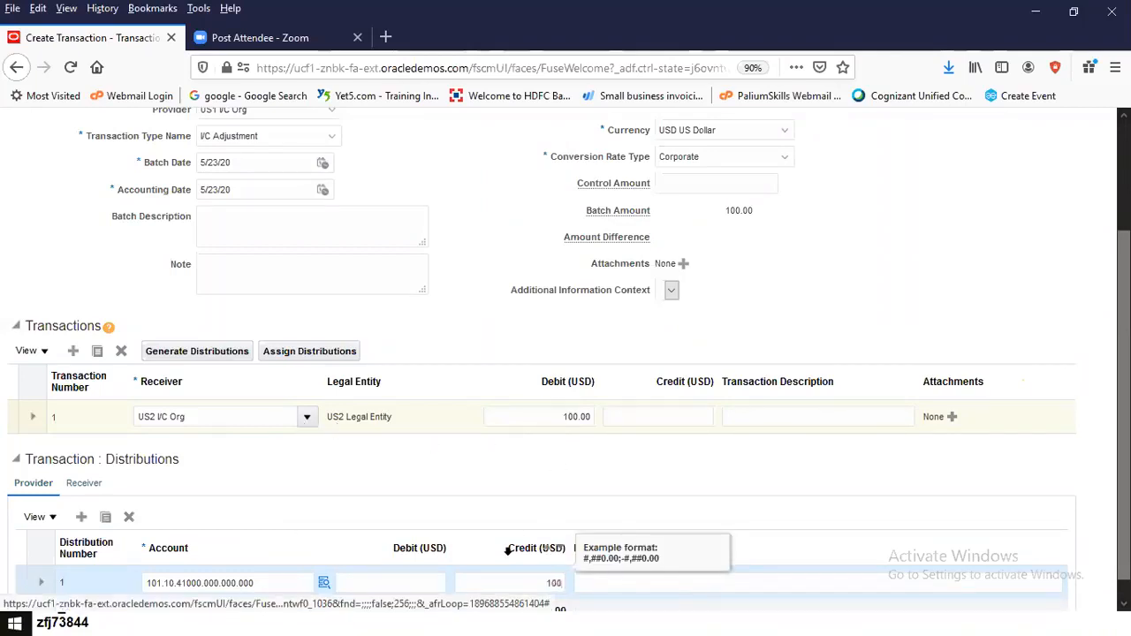
click(656, 590)
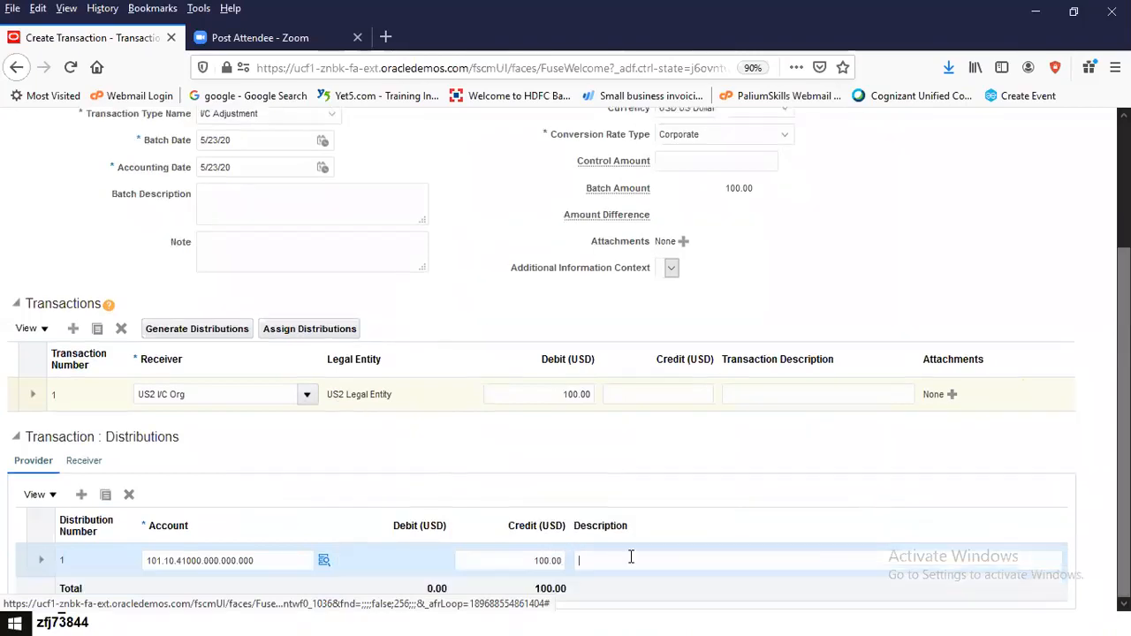
Add a receiver distribution line with company 102 and account 60110, giving the combination 102.10.60110.000.000.000
click(84, 461)
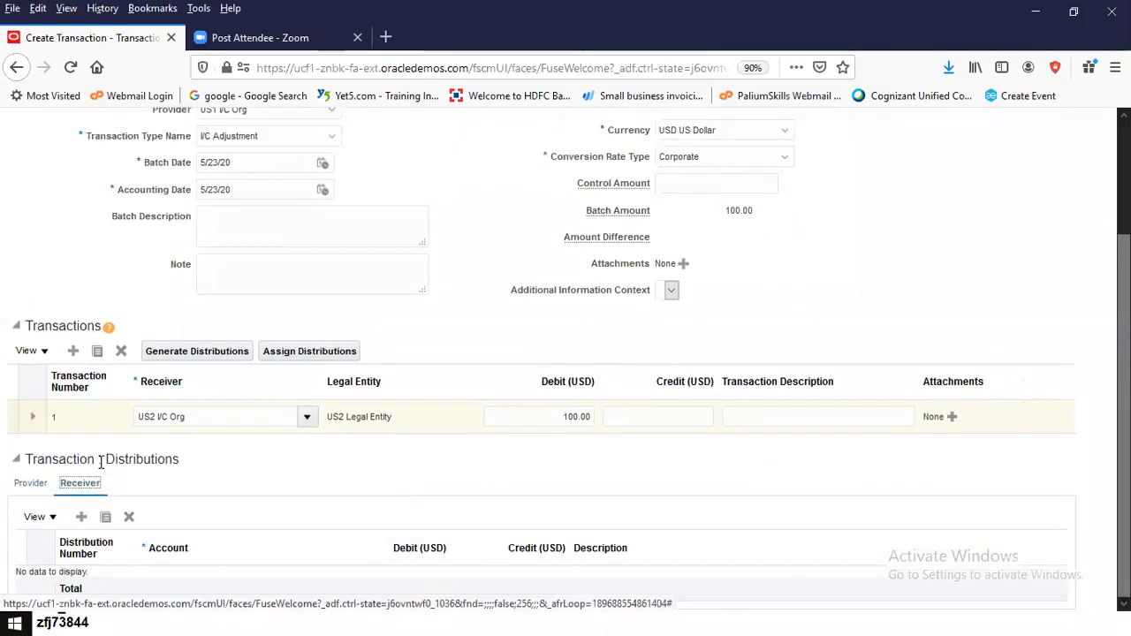
click(86, 520)
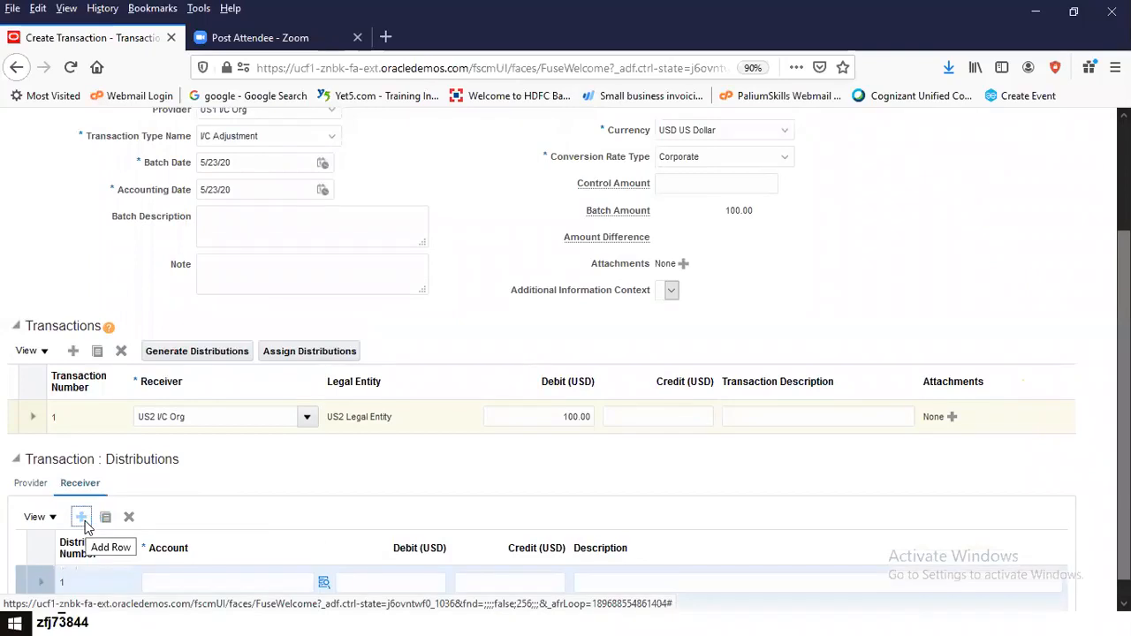
click(324, 582)
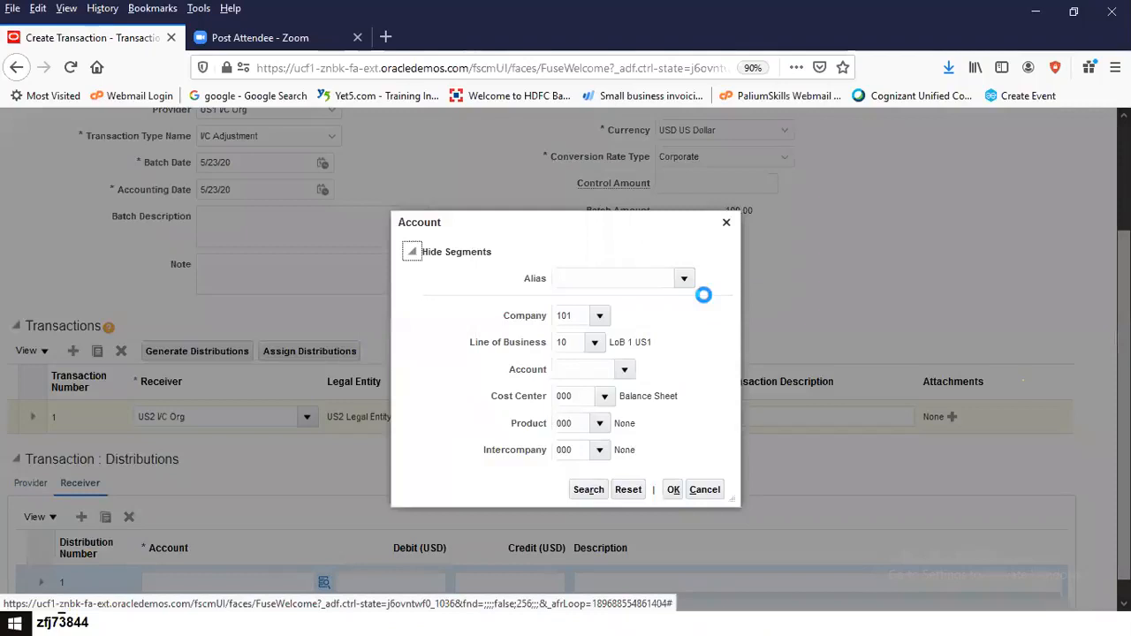
click(597, 316)
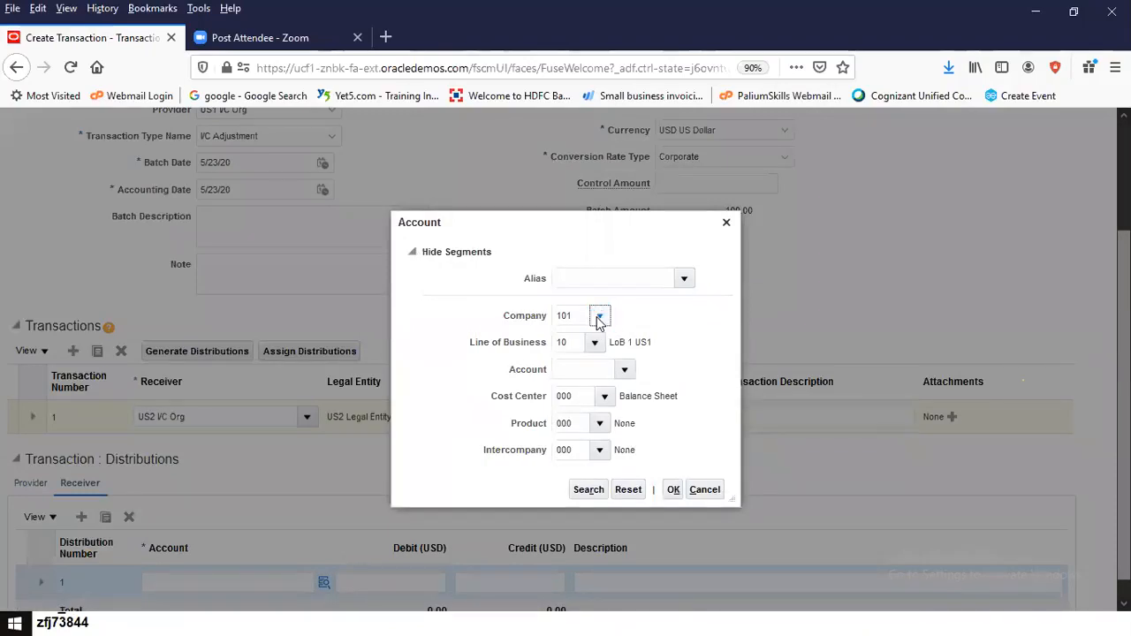
click(600, 320)
click(611, 341)
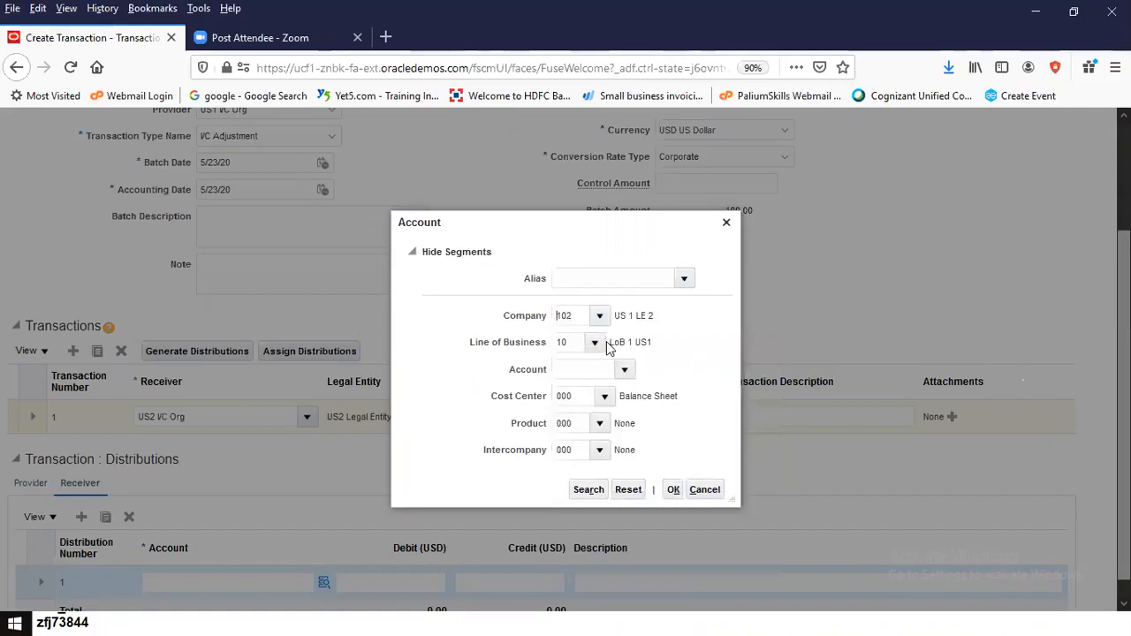
click(570, 371)
text(60110)
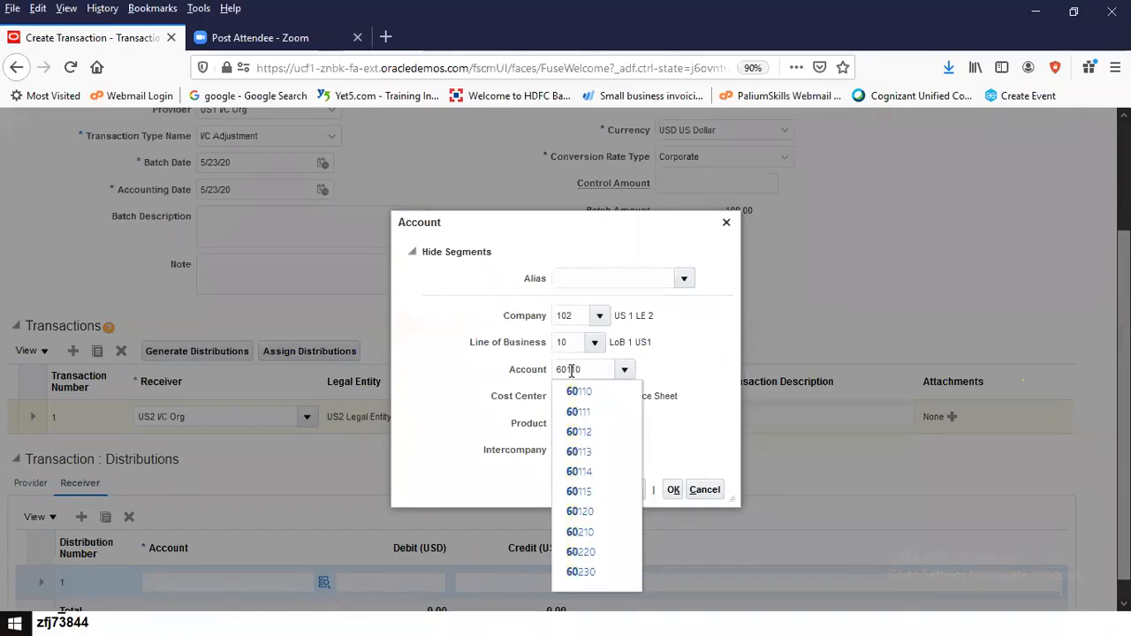
click(581, 394)
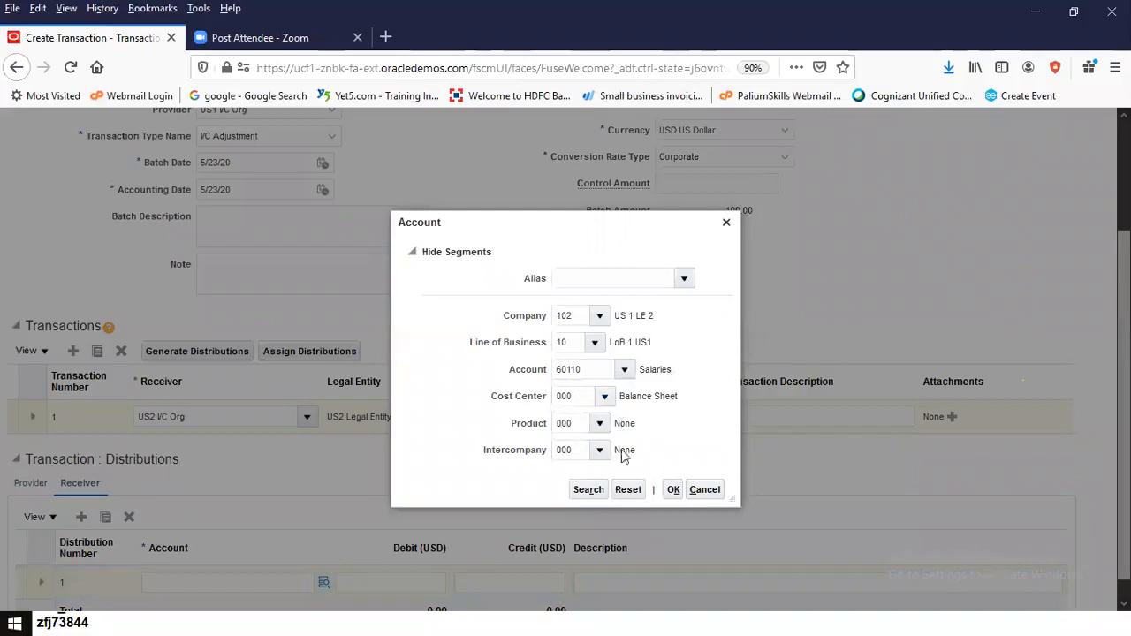
click(672, 491)
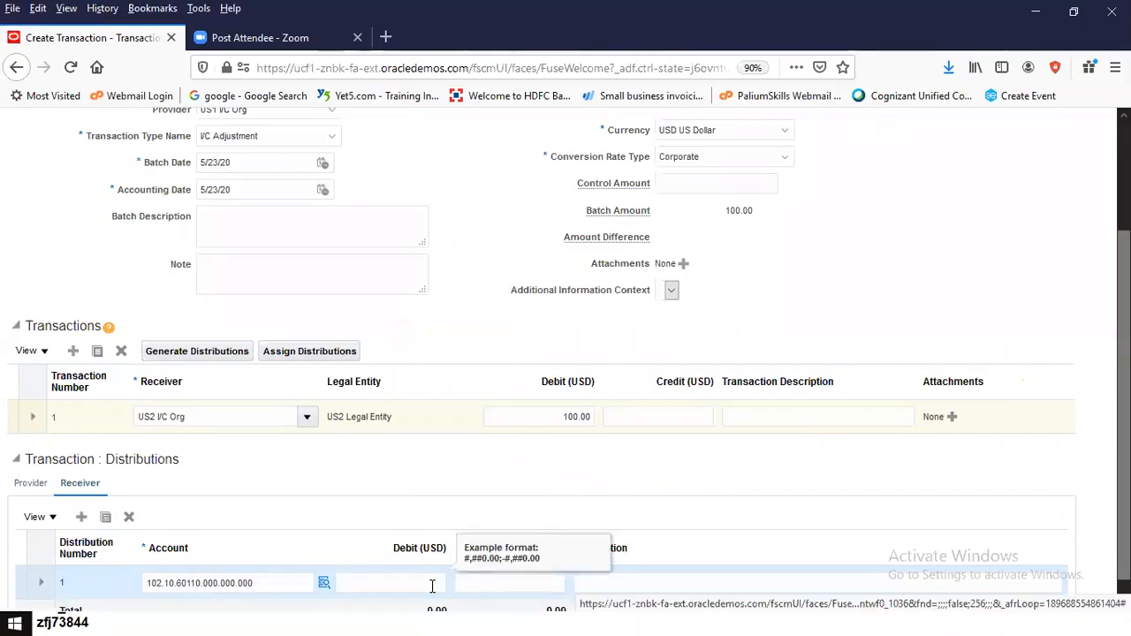
Set the receiver distribution line's debit to 100 USD and submit the intercompany batch
text(00)
click(660, 581)
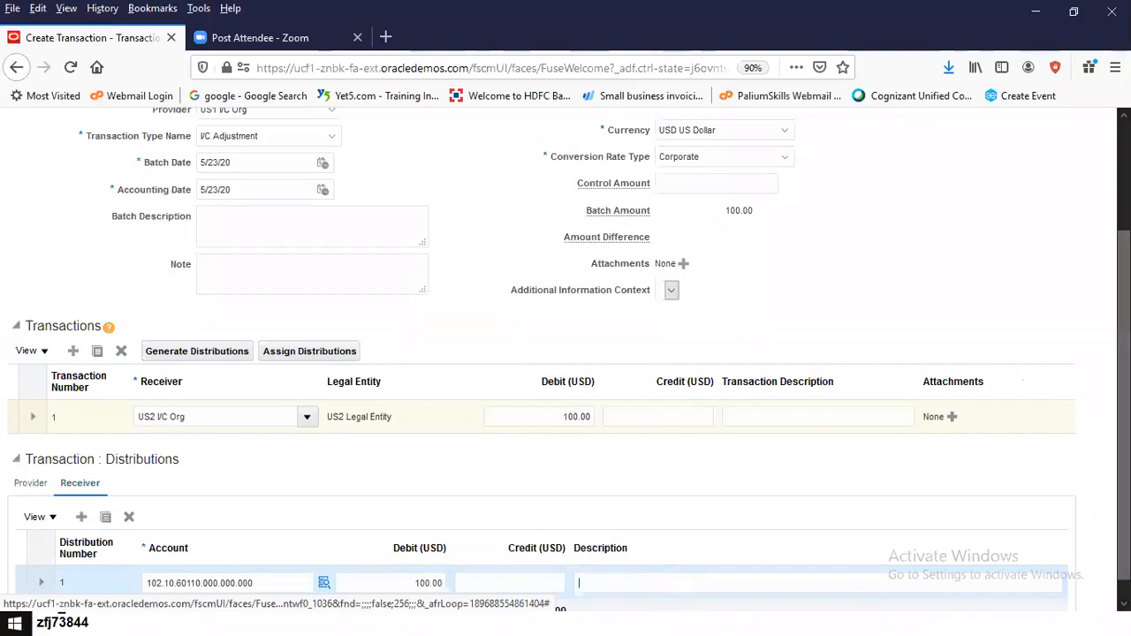
scroll(566, 354, up, 3)
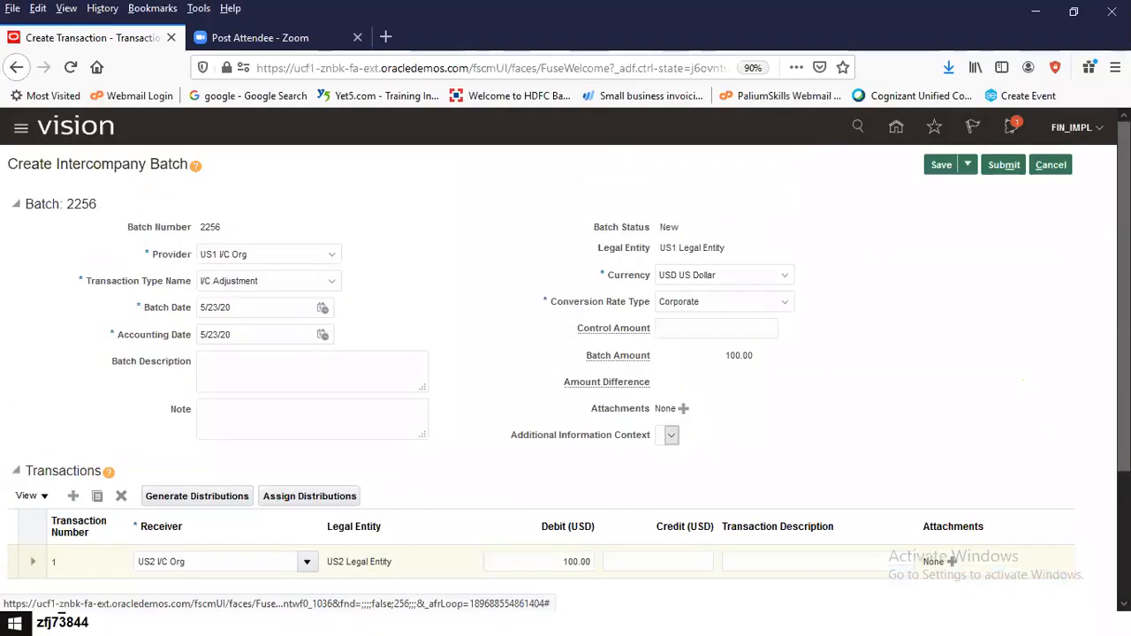
click(1002, 166)
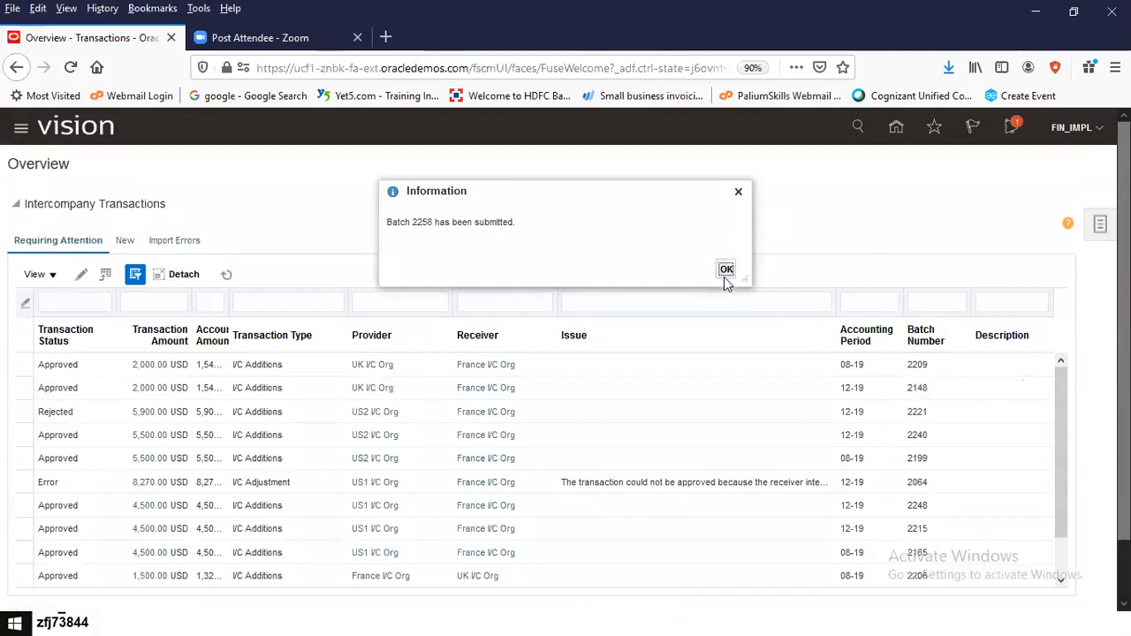
Acknowledge the batch submission and open the Manage Intercompany Inbound Transactions page
click(724, 270)
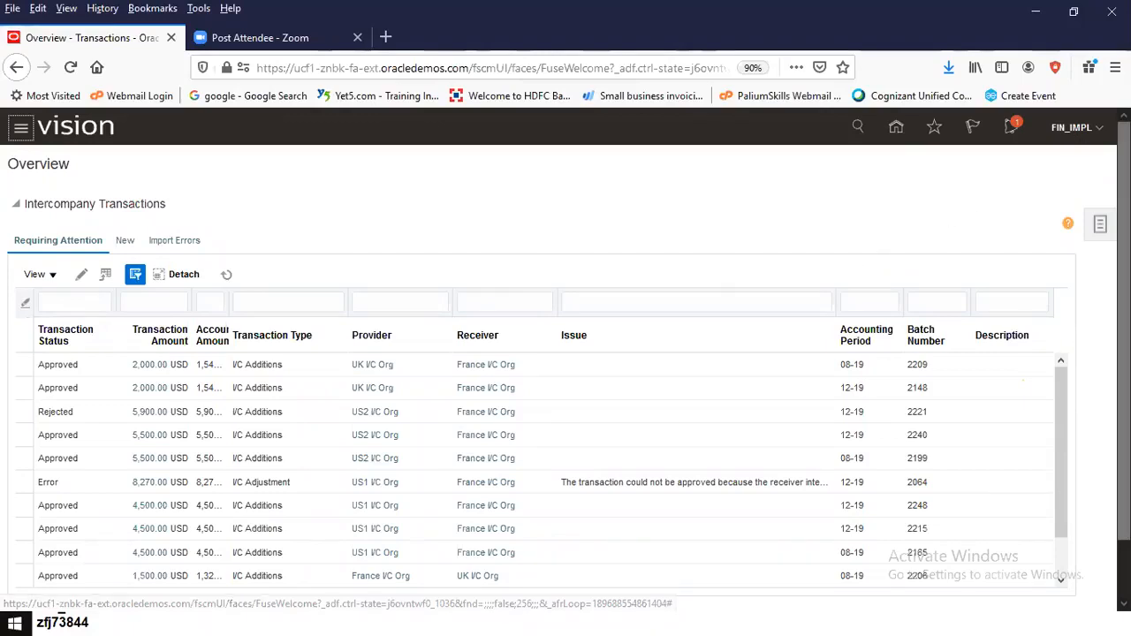
click(1099, 227)
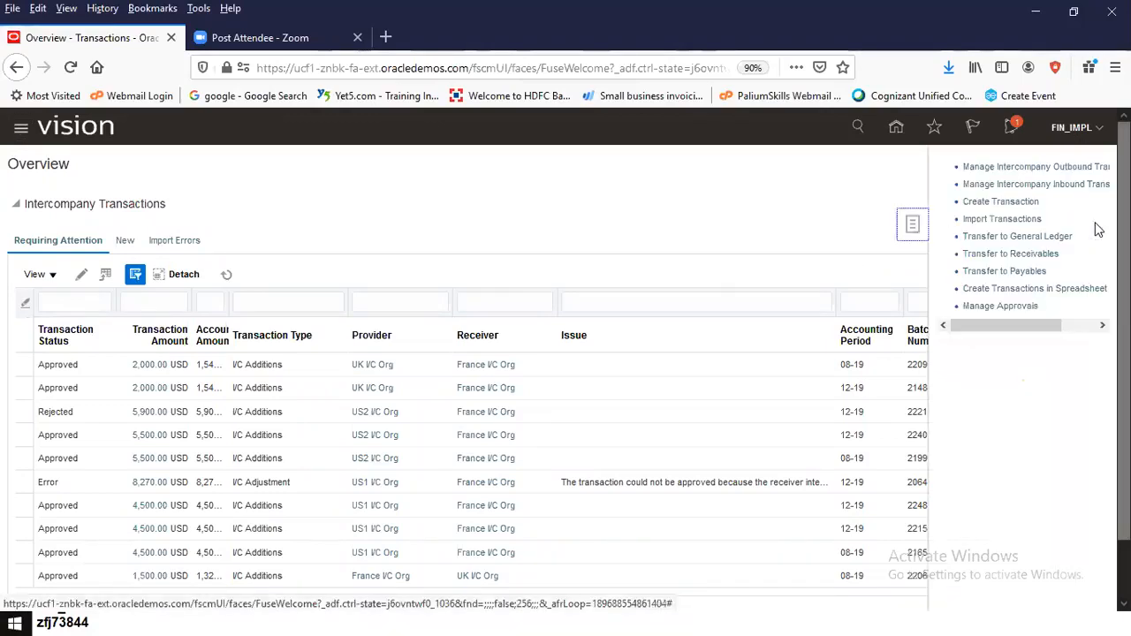
click(1050, 186)
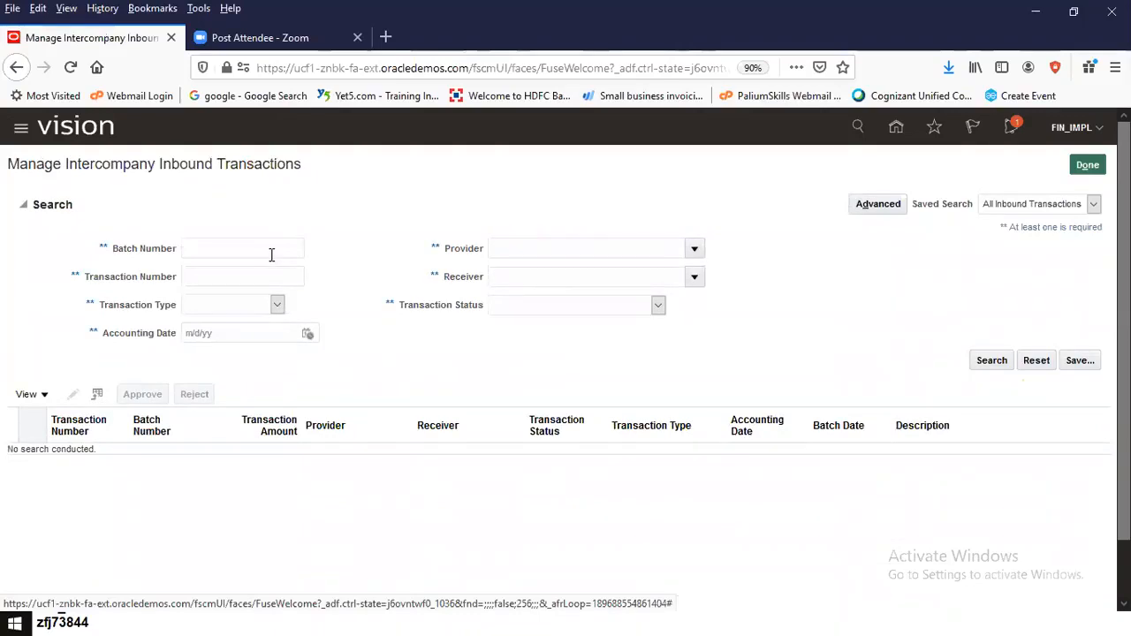
Search the inbound transactions for provider US1 I/C Org and receiver US2 I/C Org
click(695, 254)
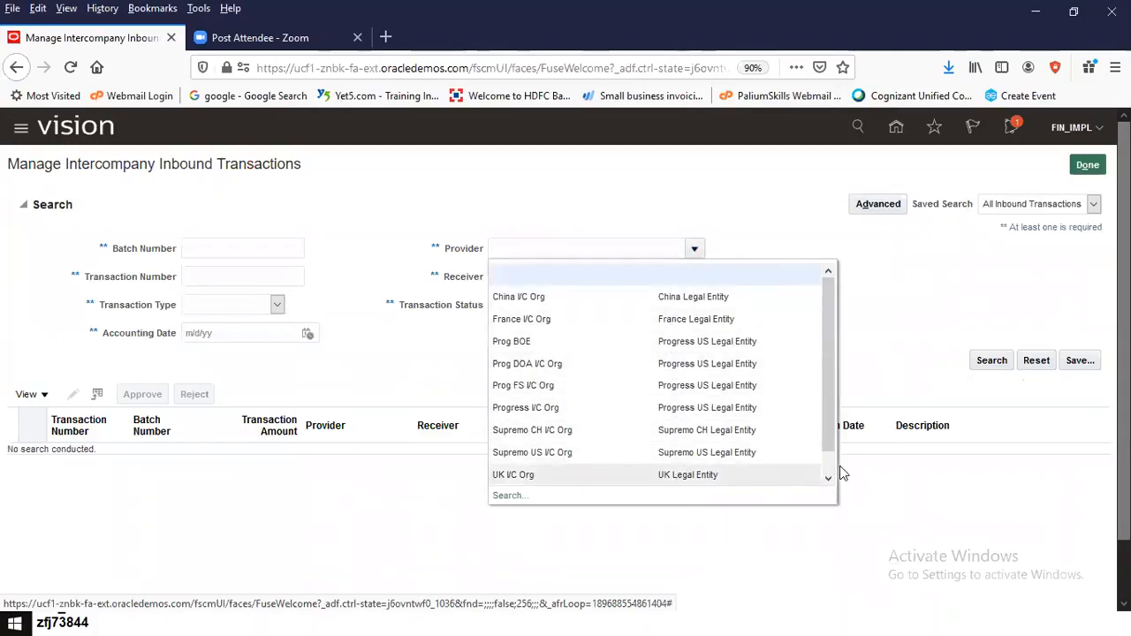
scroll(832, 470, down, 1)
click(767, 469)
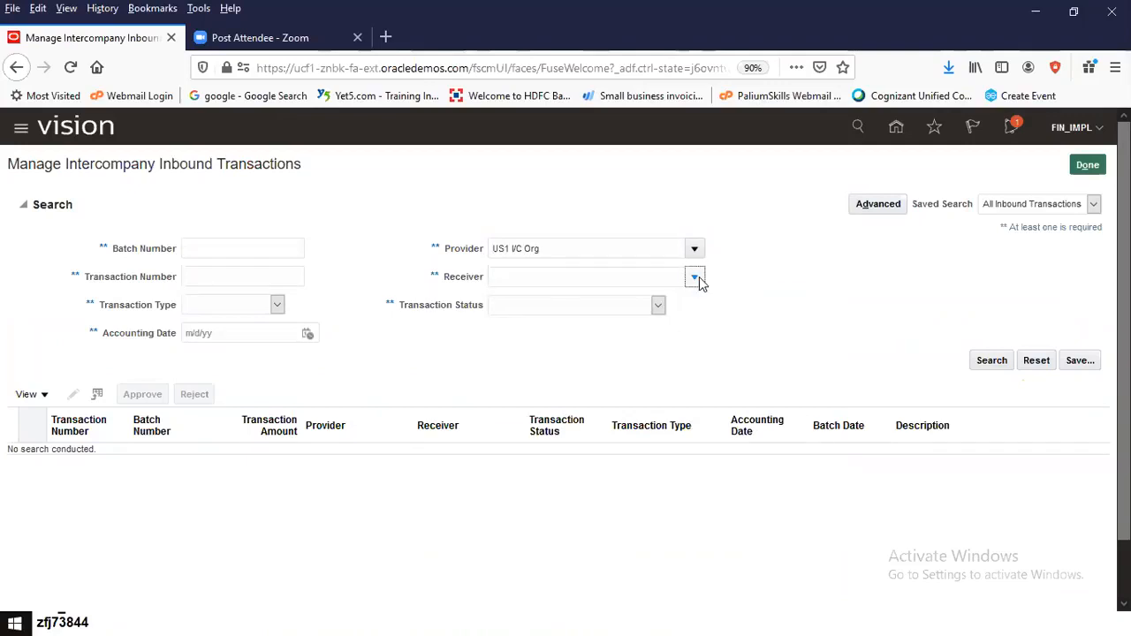
click(698, 277)
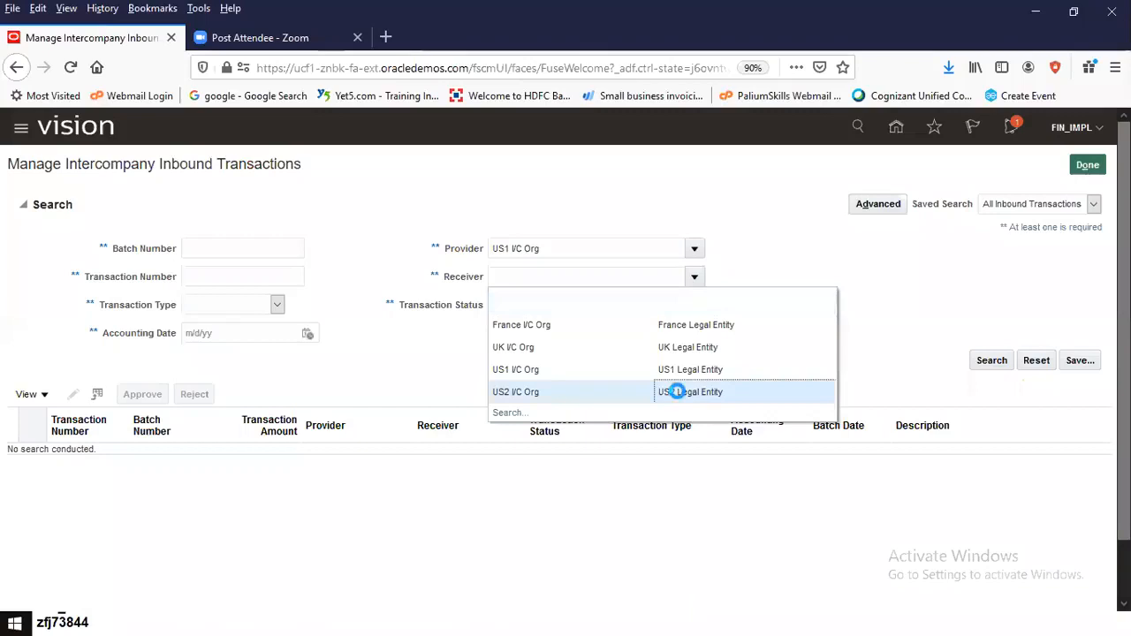
click(679, 392)
click(991, 360)
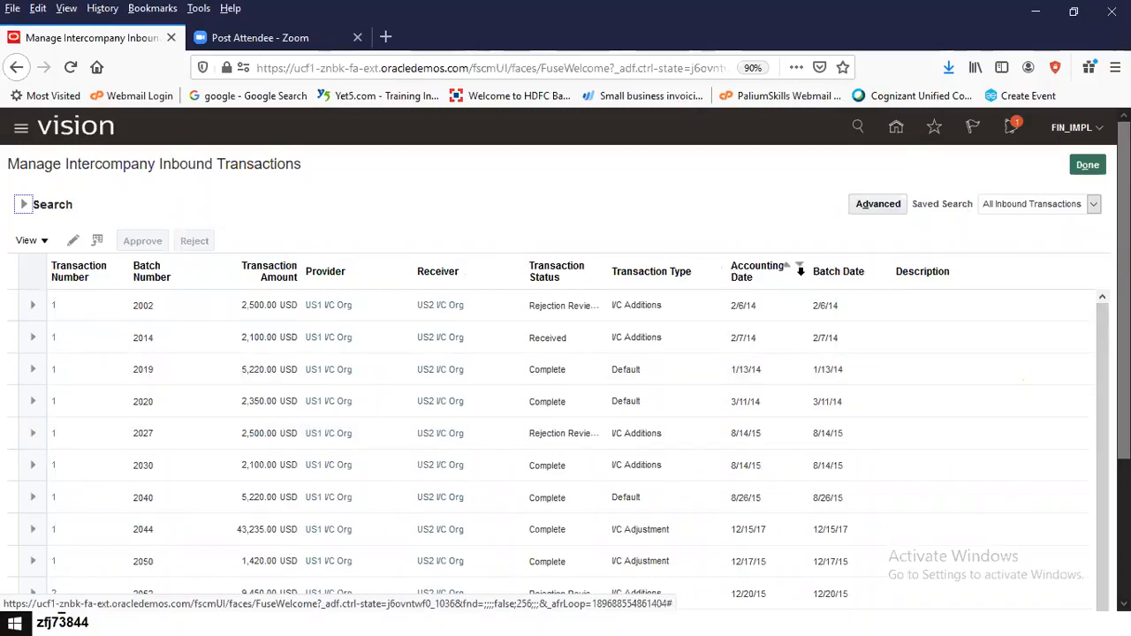
Sort the inbound transactions by accounting date in descending order, then expand and select the row of batch 2256
click(799, 266)
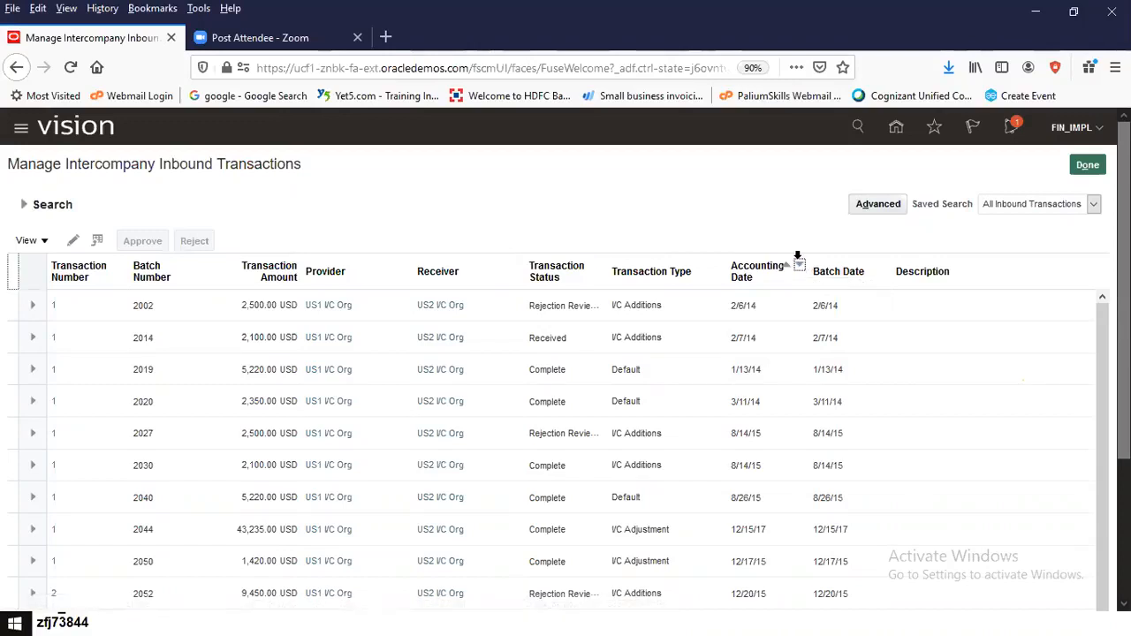
click(798, 261)
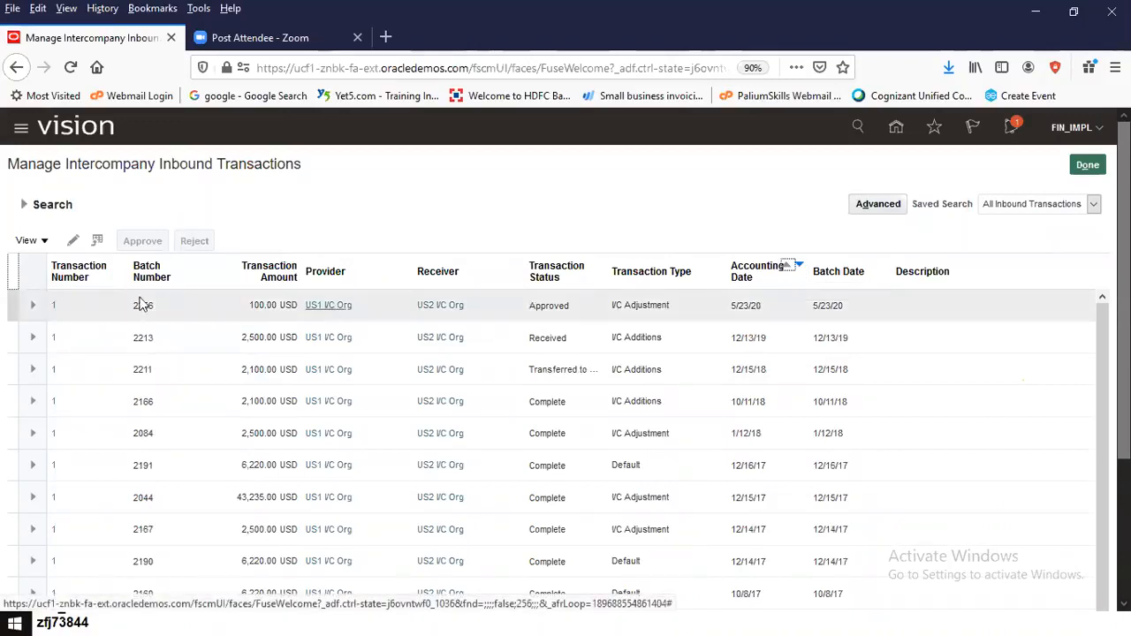
click(34, 304)
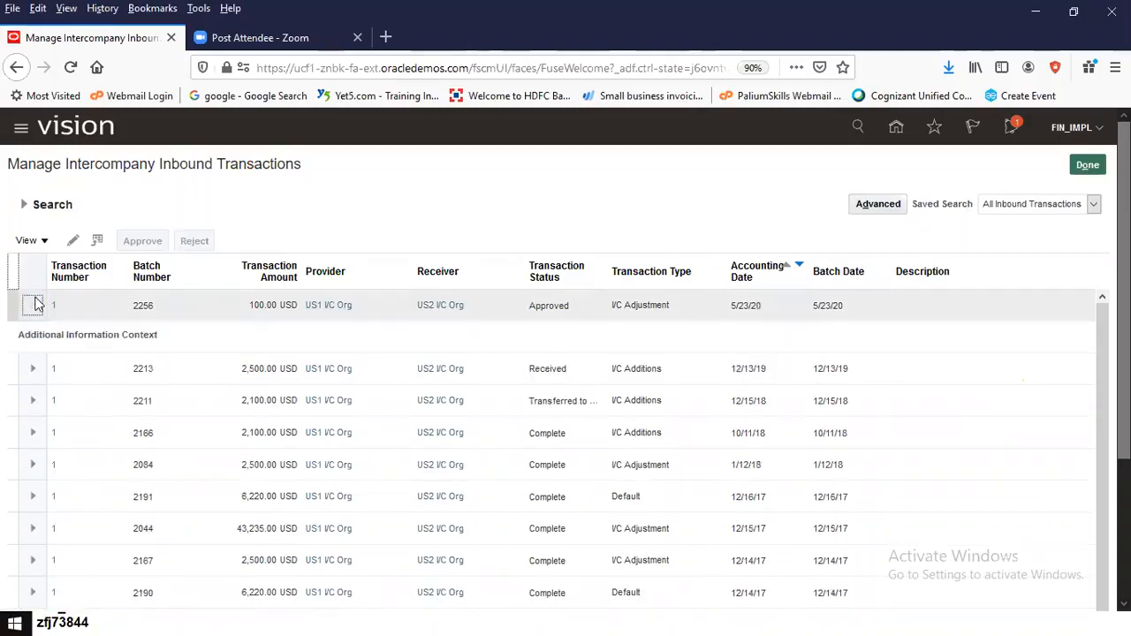
click(132, 302)
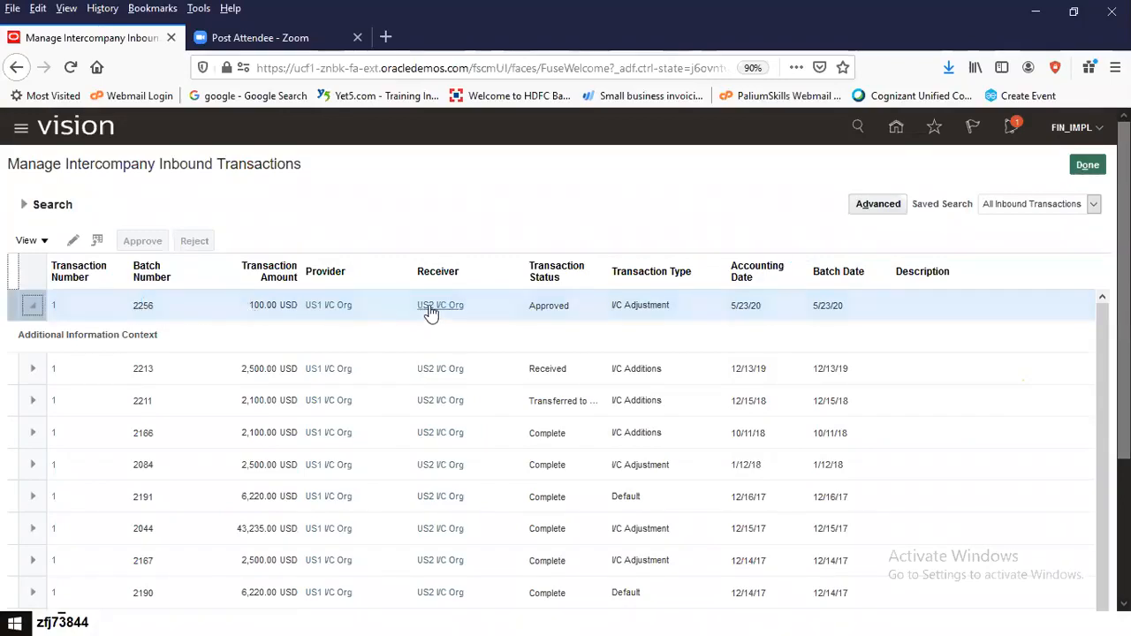
click(557, 305)
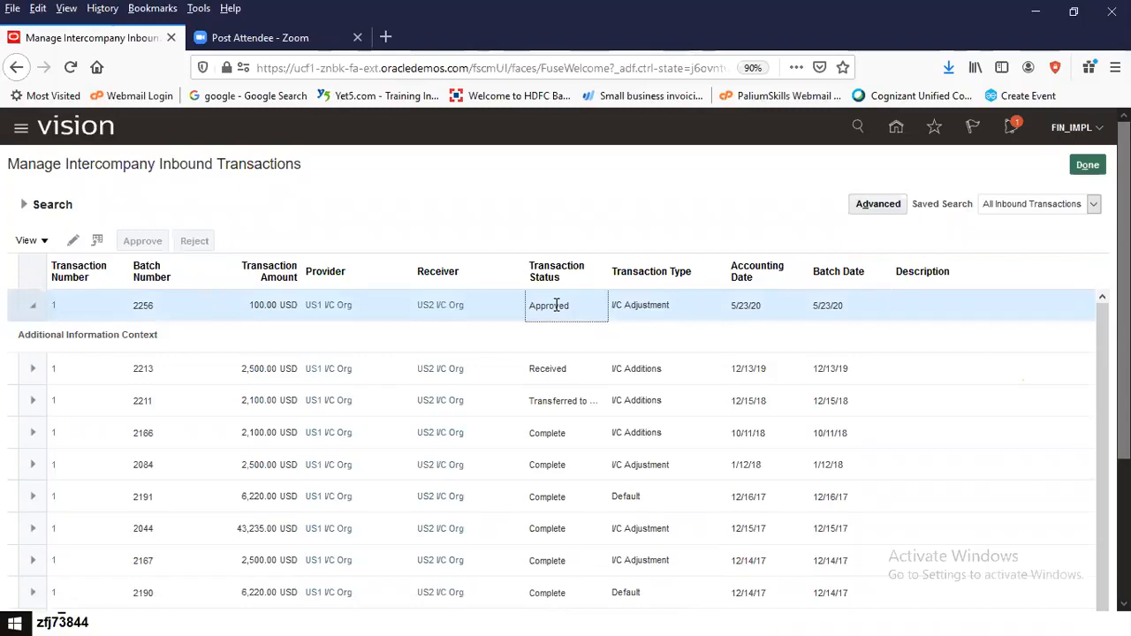
click(643, 304)
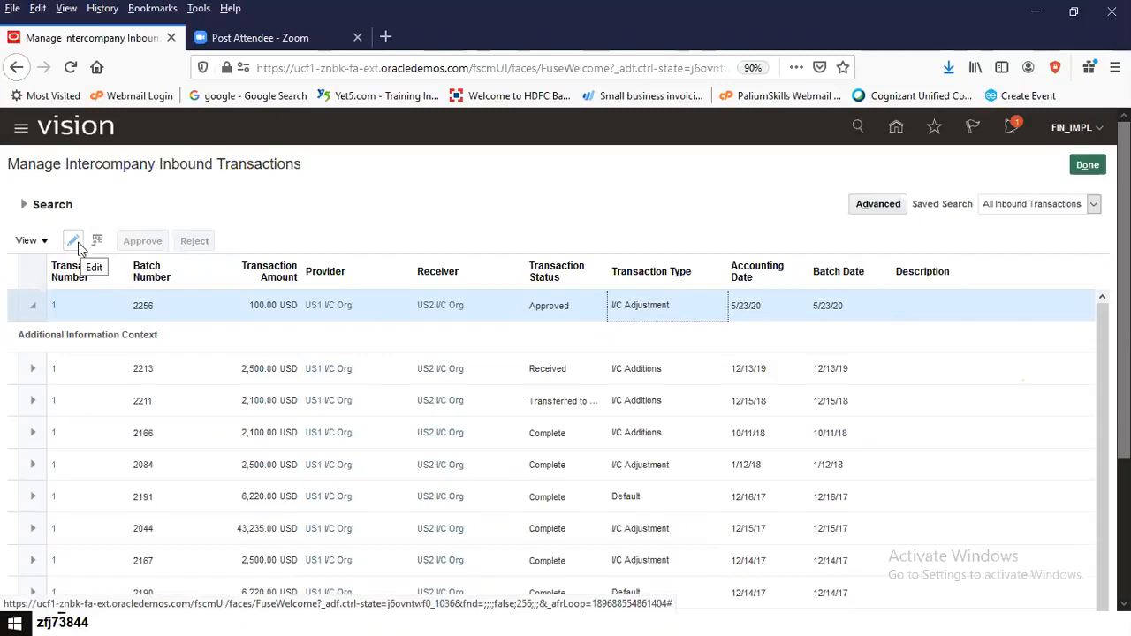
Open the batch 2256 transaction, review its receiver and provider distributions, and return to the inbound transactions list
click(42, 240)
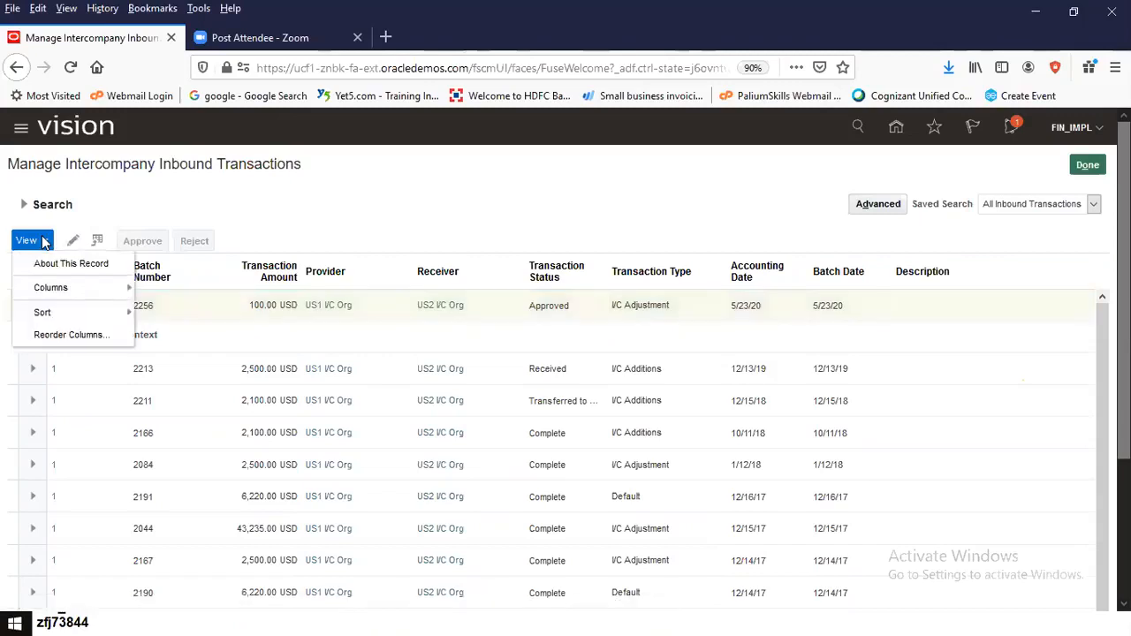
click(73, 241)
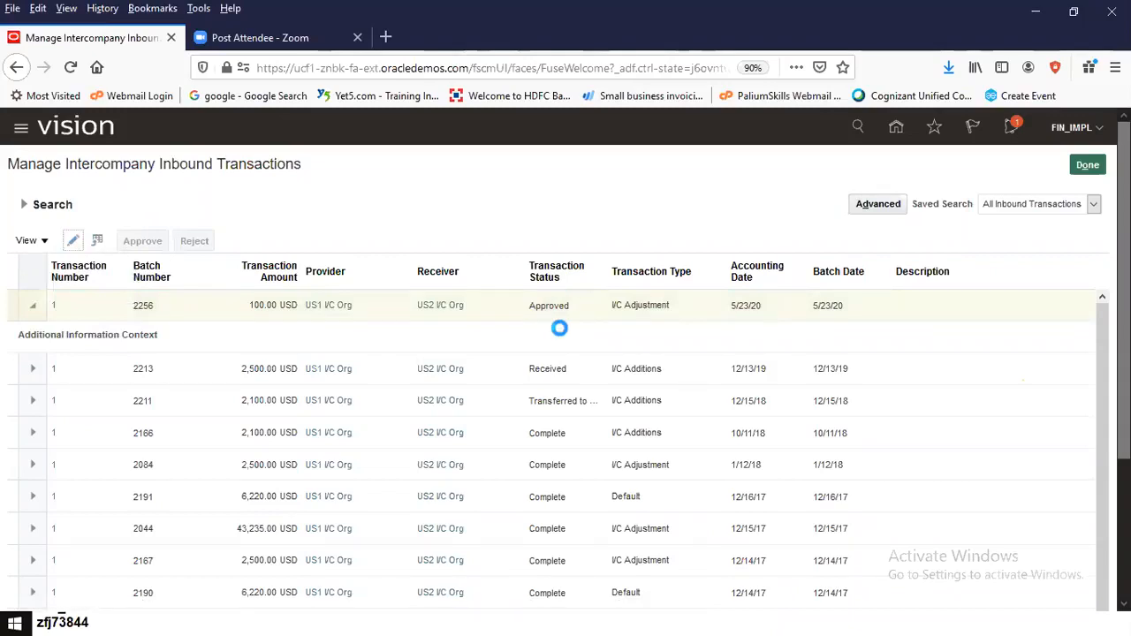
scroll(555, 346, down, 2)
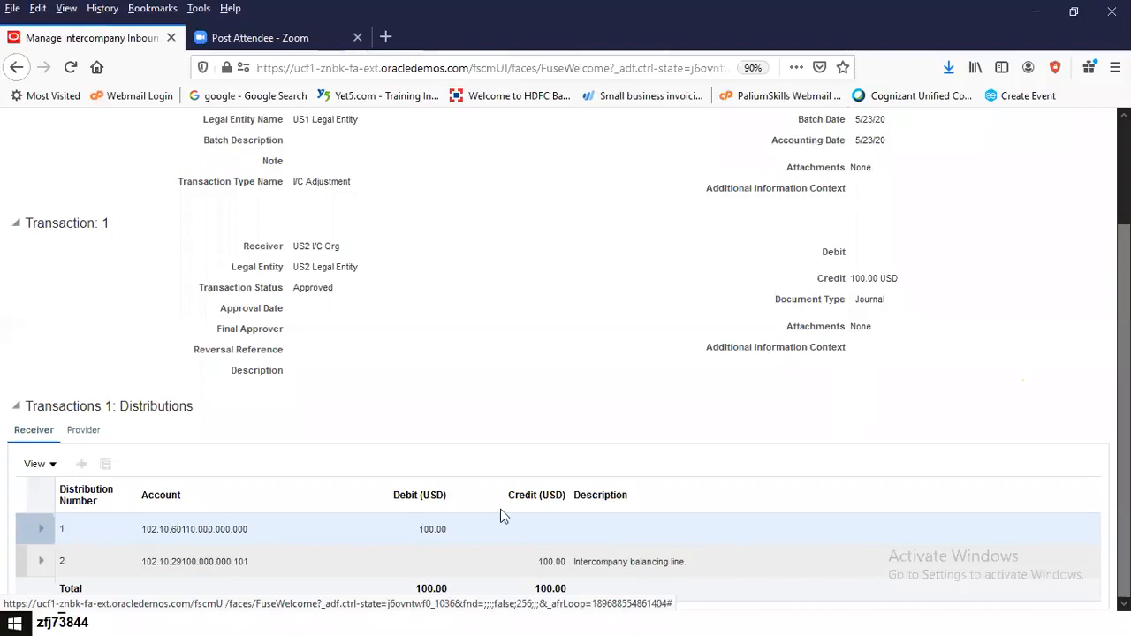
click(87, 433)
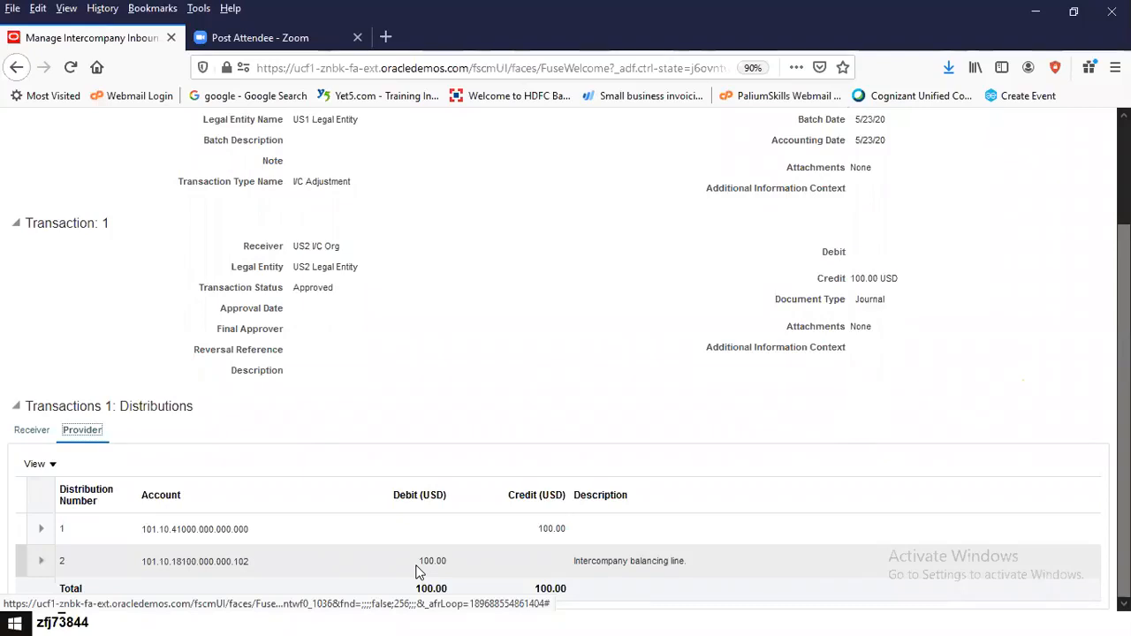
click(416, 567)
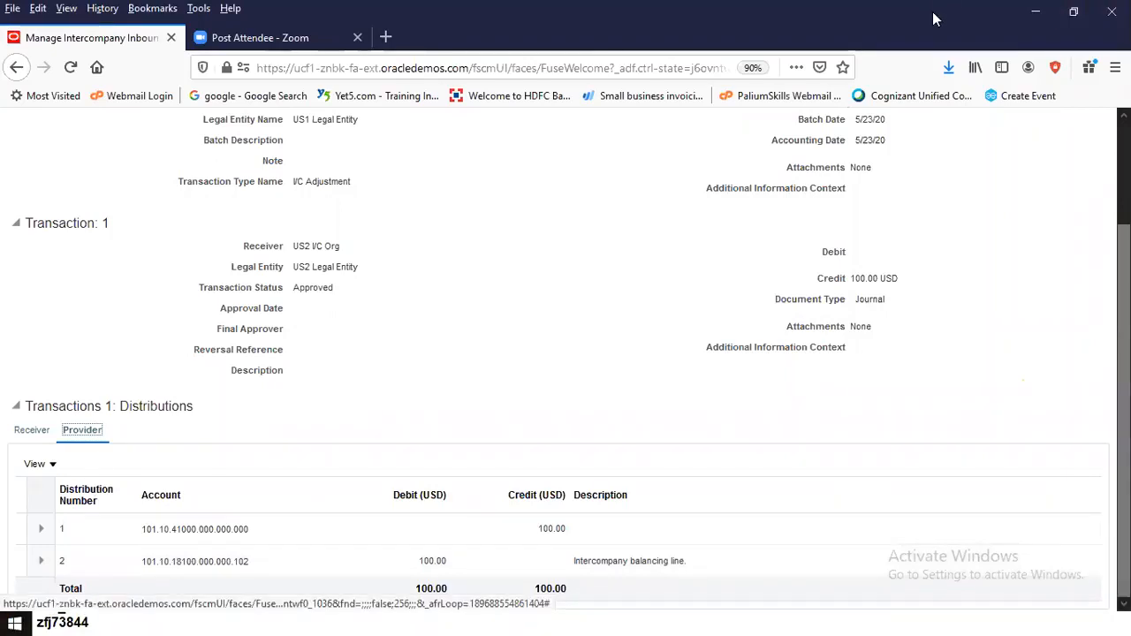
scroll(566, 354, up, 3)
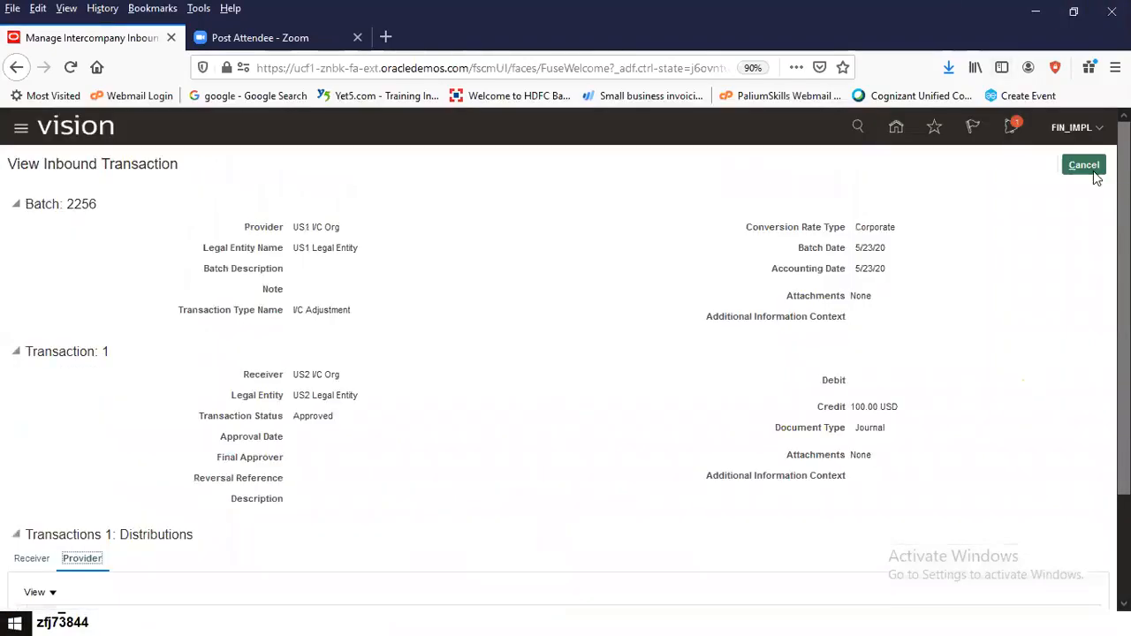
click(1082, 165)
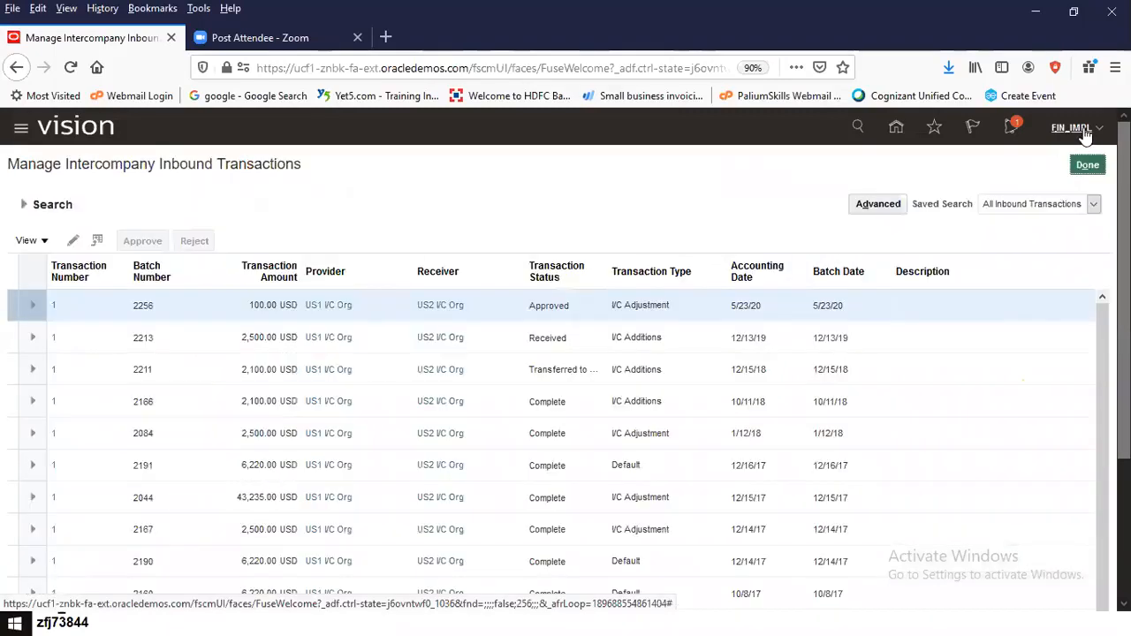
Go to Setup and Maintenance and switch the setup offering to Financials
click(1084, 131)
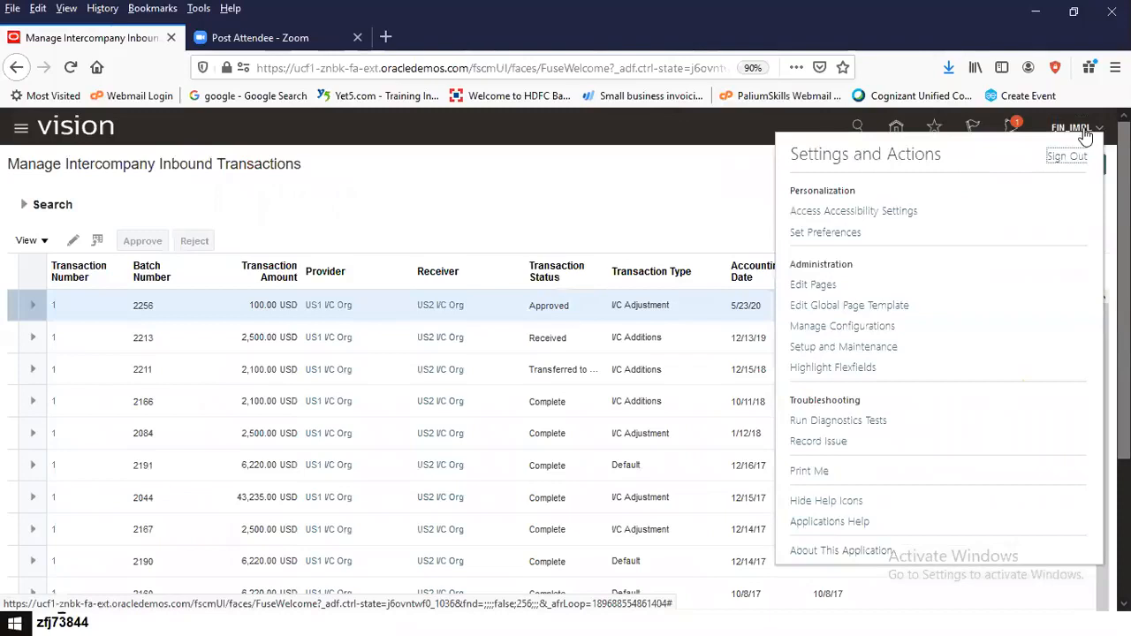
click(845, 346)
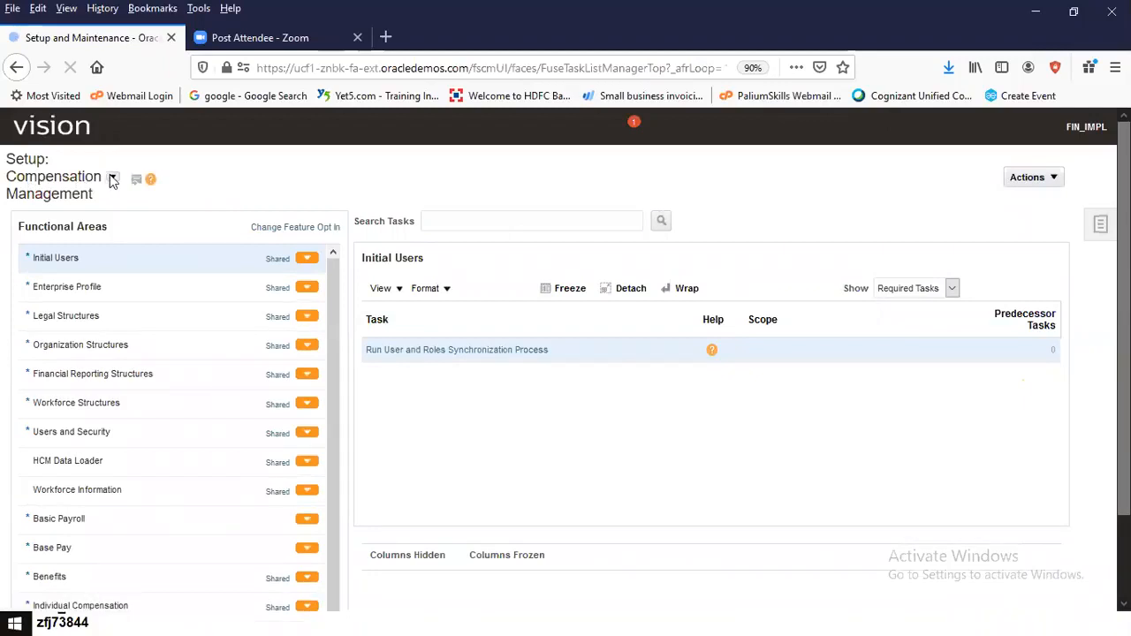
click(251, 166)
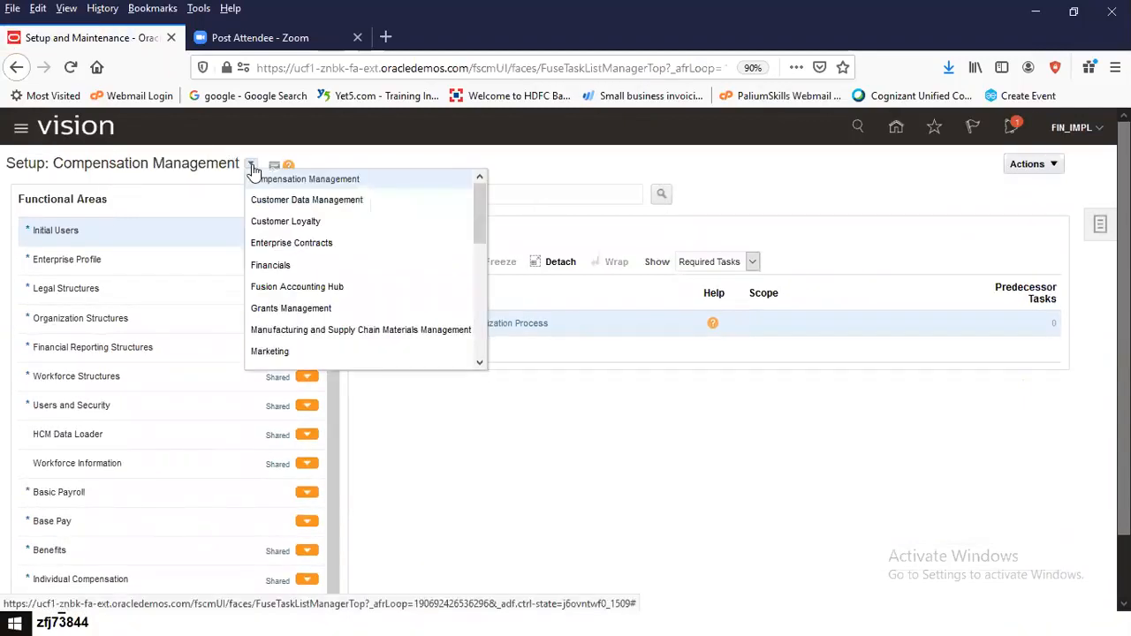
click(290, 262)
Search the setup tasks for "Intercompany" and open the Manage Intercompany Balancing Rules task
click(543, 192)
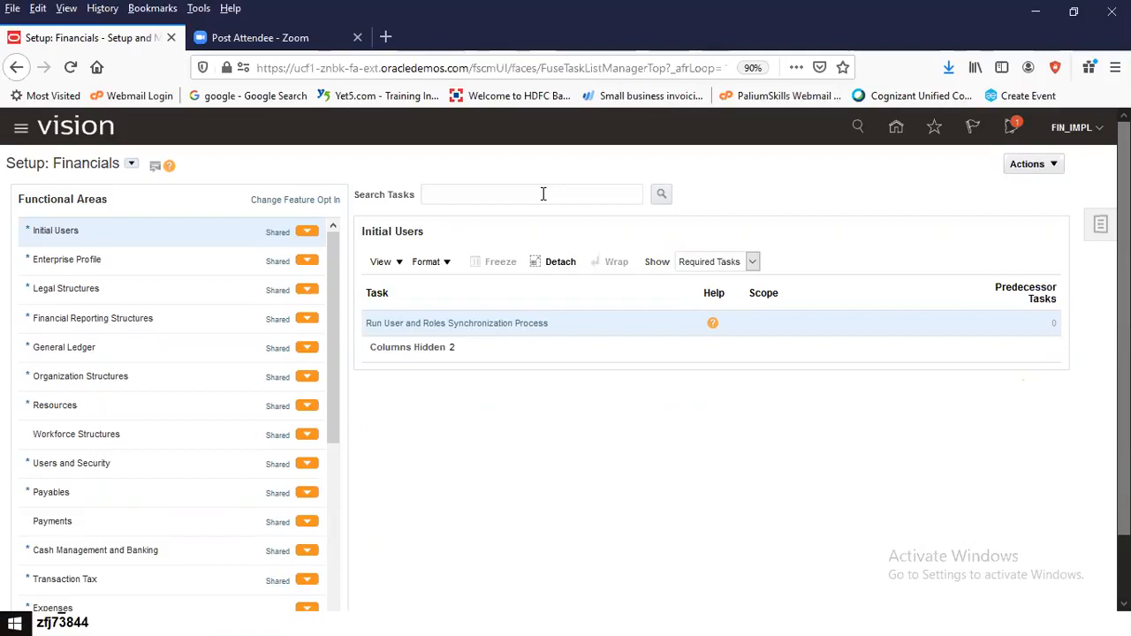
text(Intercompany)
key(Tab)
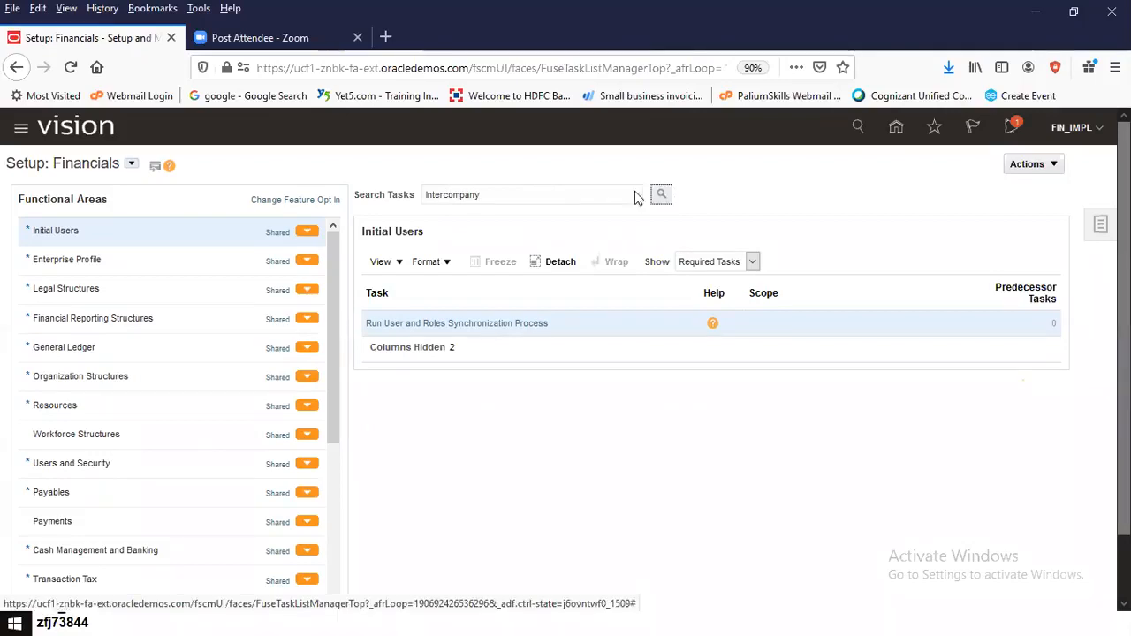
click(662, 196)
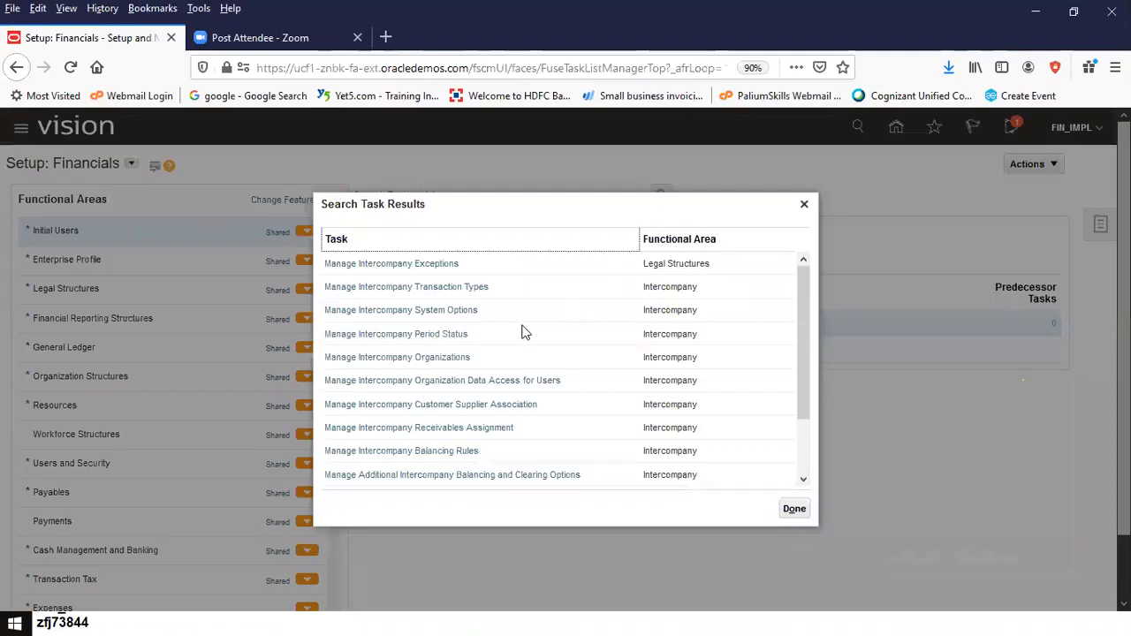
click(416, 453)
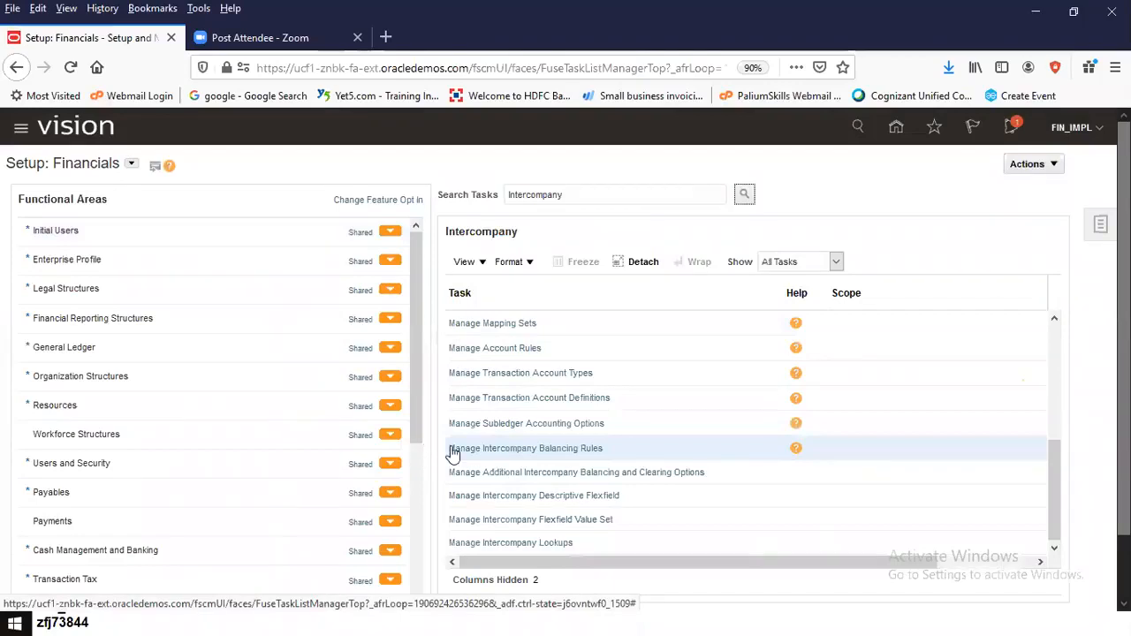
click(540, 449)
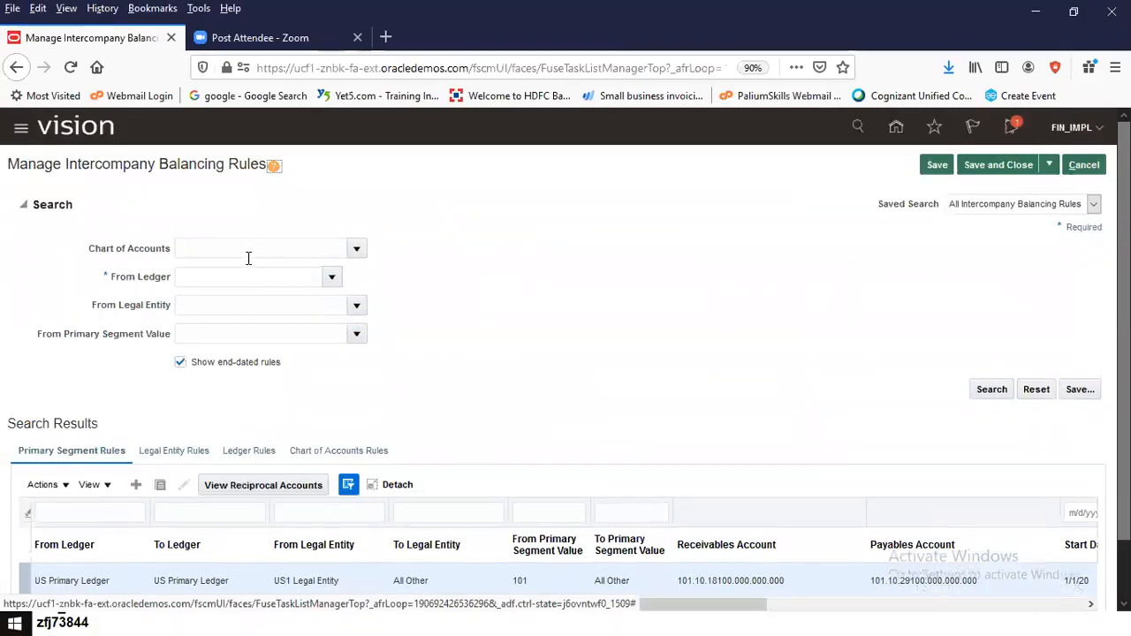
Search the intercompany balancing rules with From Ledger US Primary Ledger and From Legal Entity US1 Legal Entity
click(330, 278)
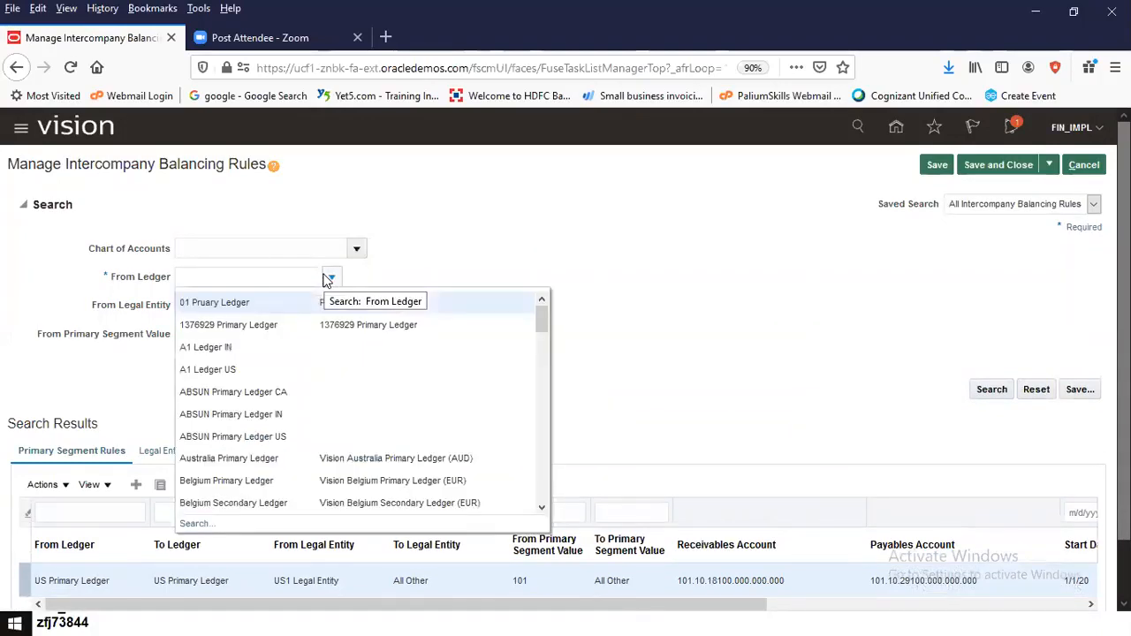
drag(548, 327, 539, 510)
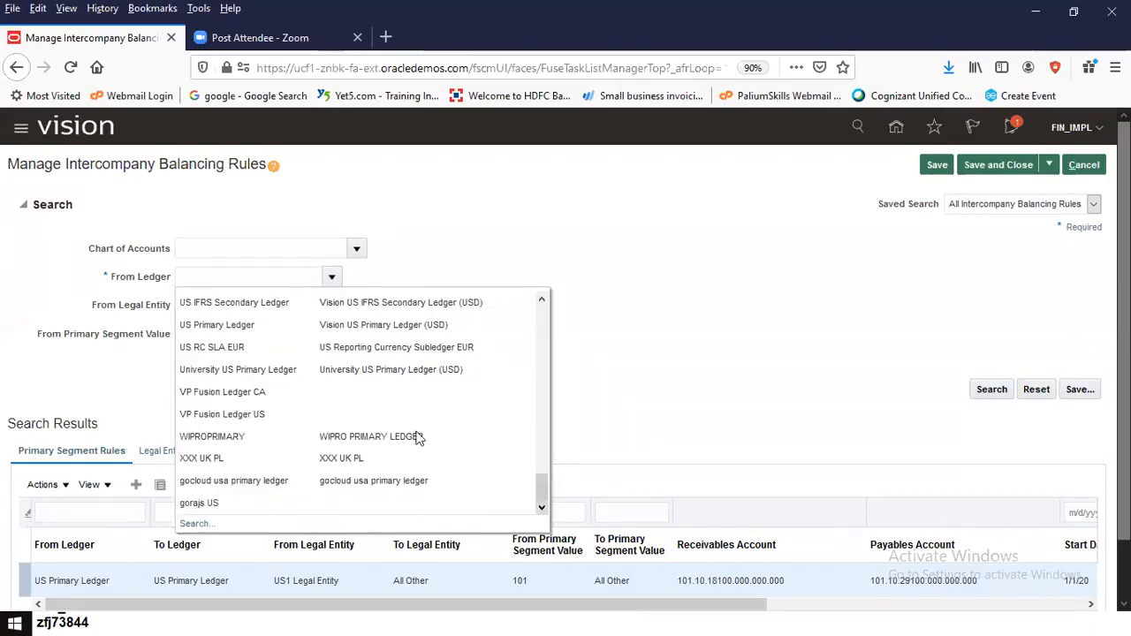
click(327, 325)
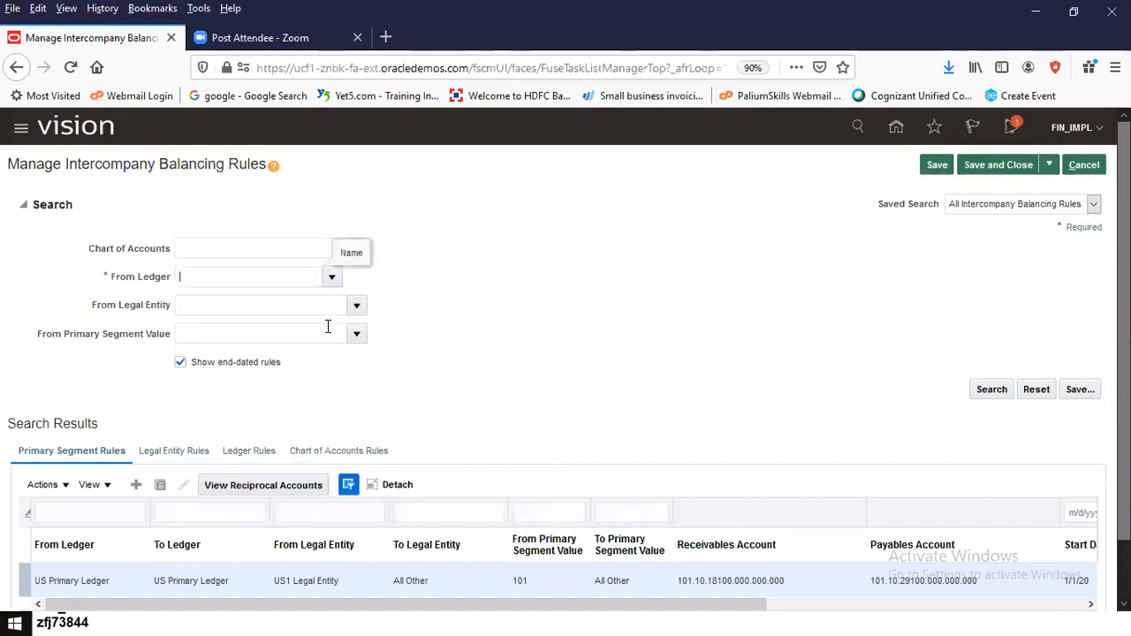
click(264, 303)
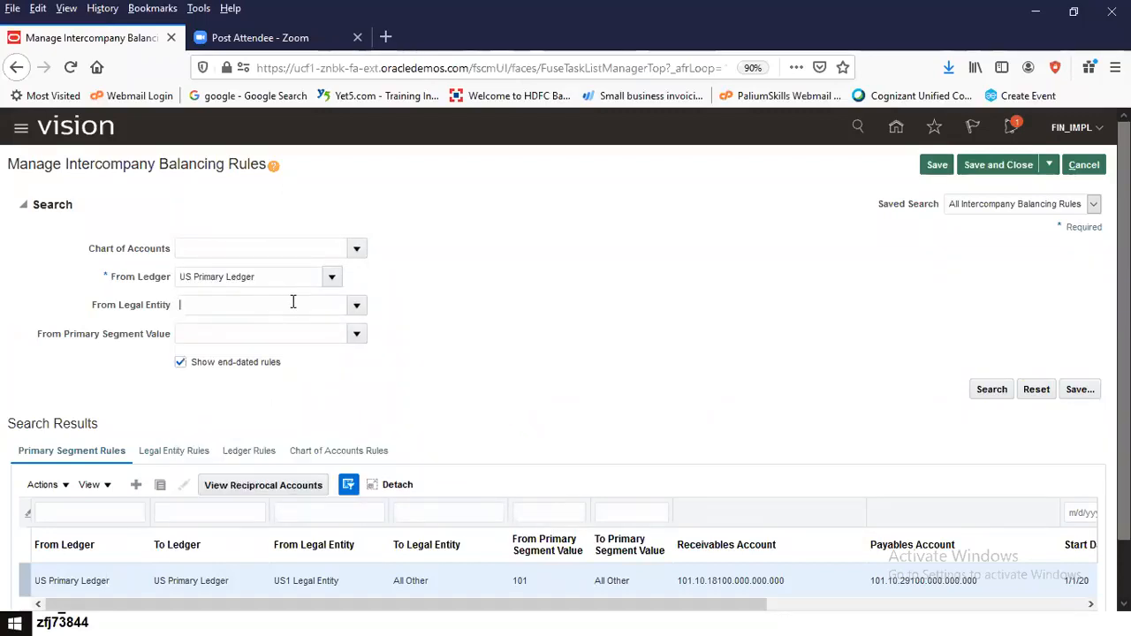
text(U)
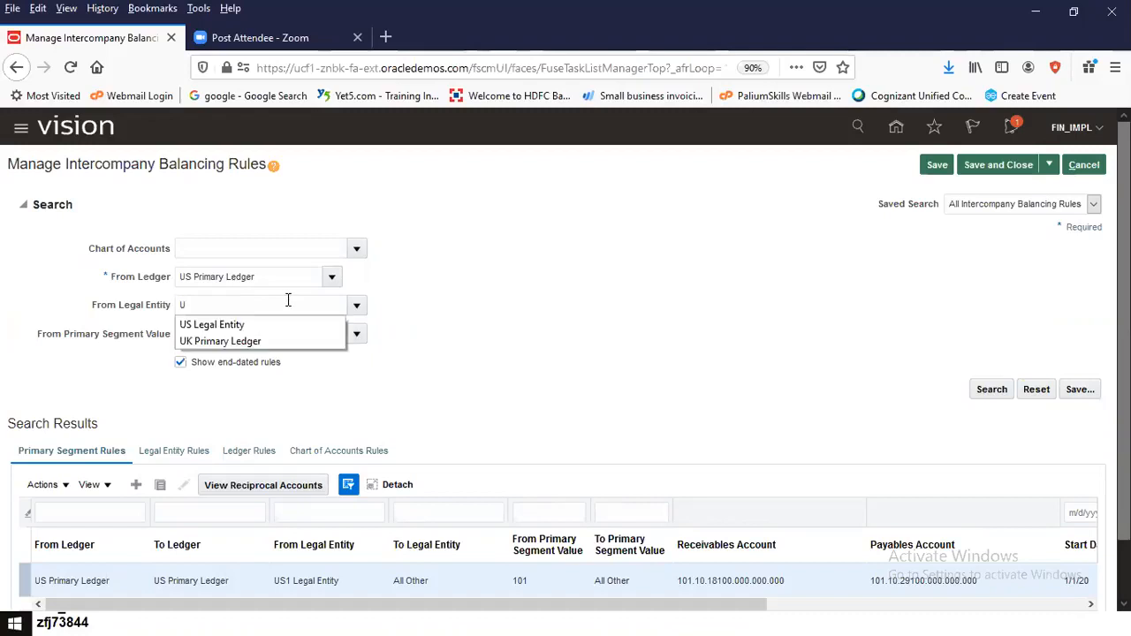
text(S1)
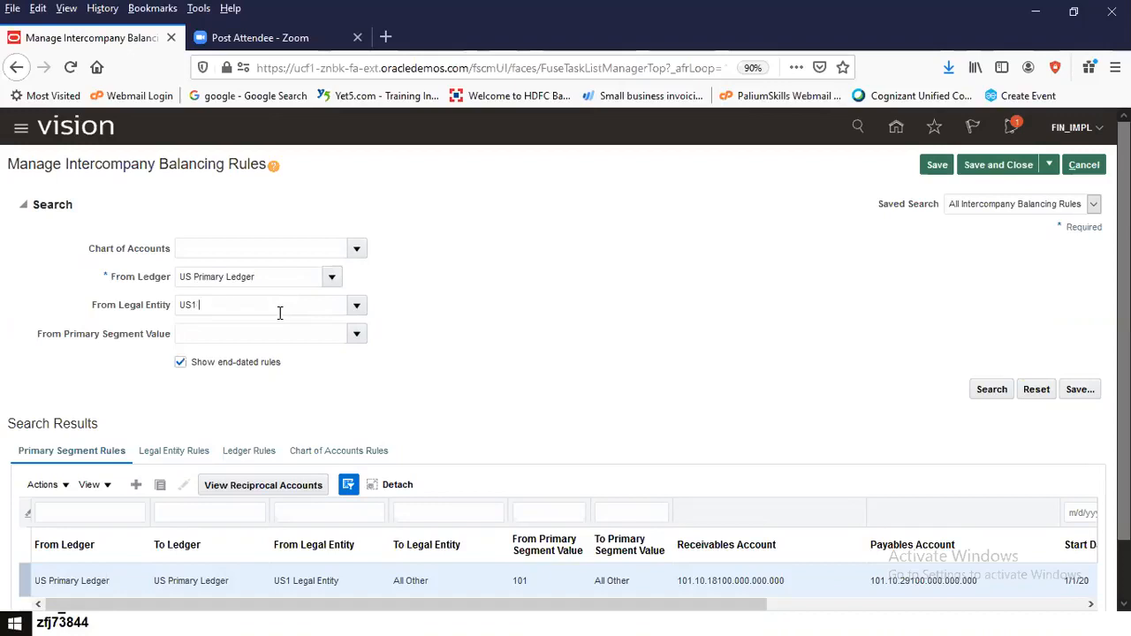
text( Legal)
text( Eni)
text(ty)
text(t)
click(1003, 389)
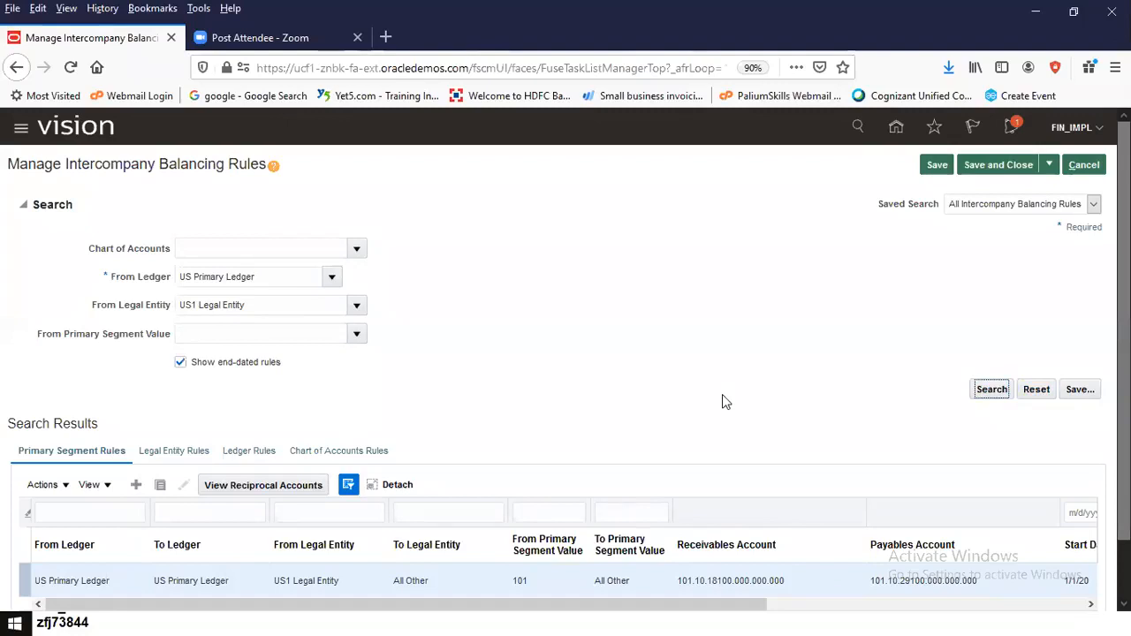
Review the legal entity balancing rules, checking the receivables and payables account segments of the US1 to US2 Legal Entity rule
drag(1124, 350, 1124, 415)
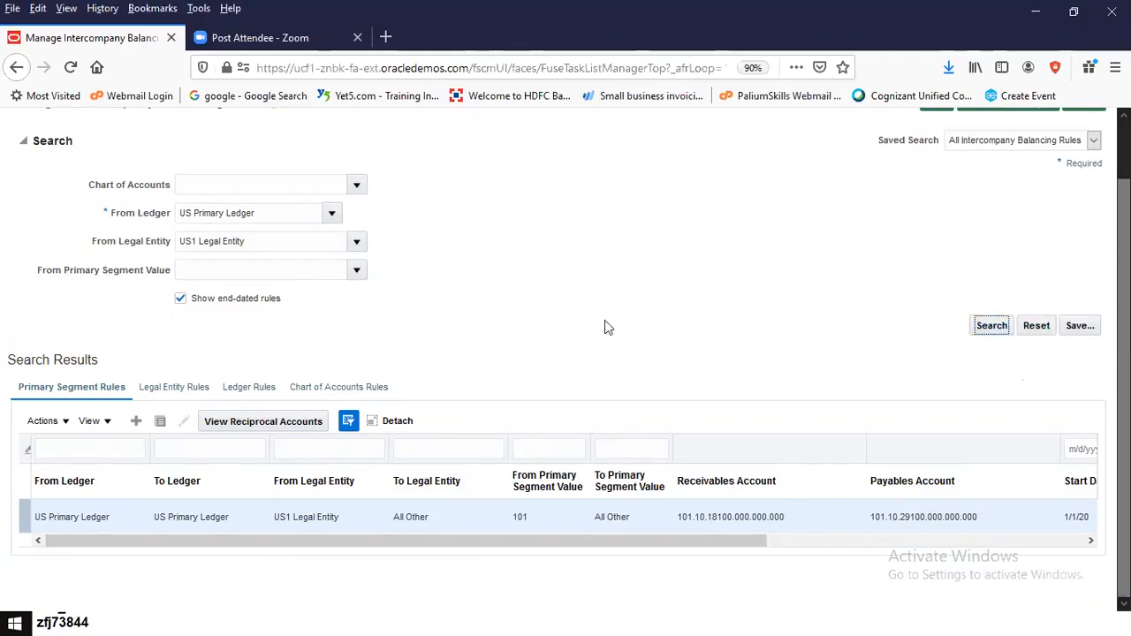
click(181, 387)
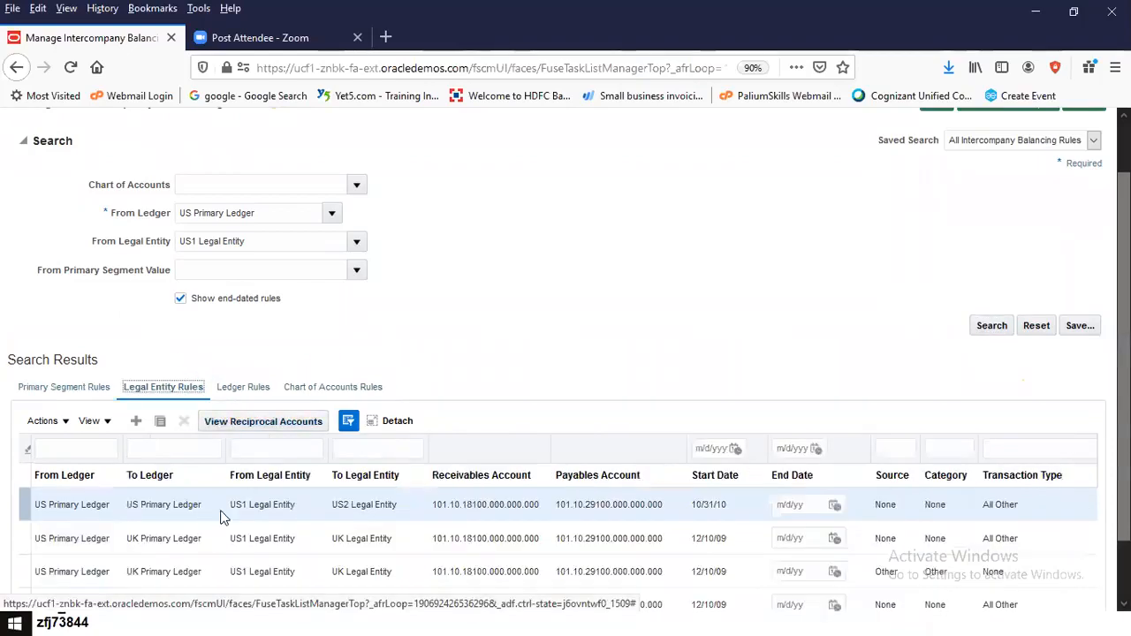
scroll(264, 421, down, 2)
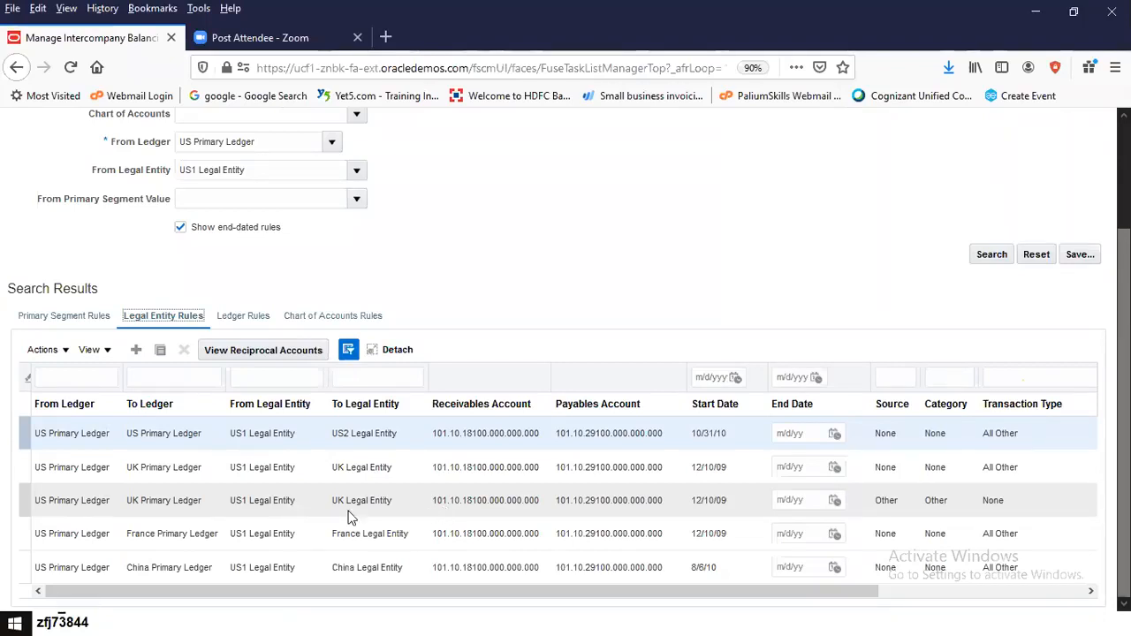
click(201, 442)
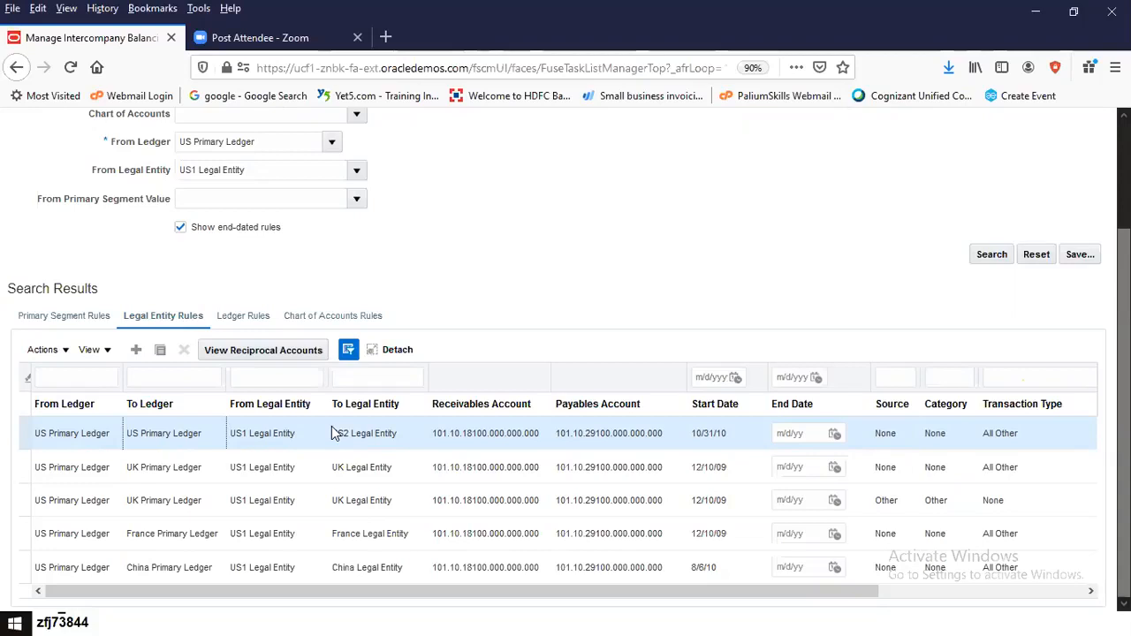
click(479, 431)
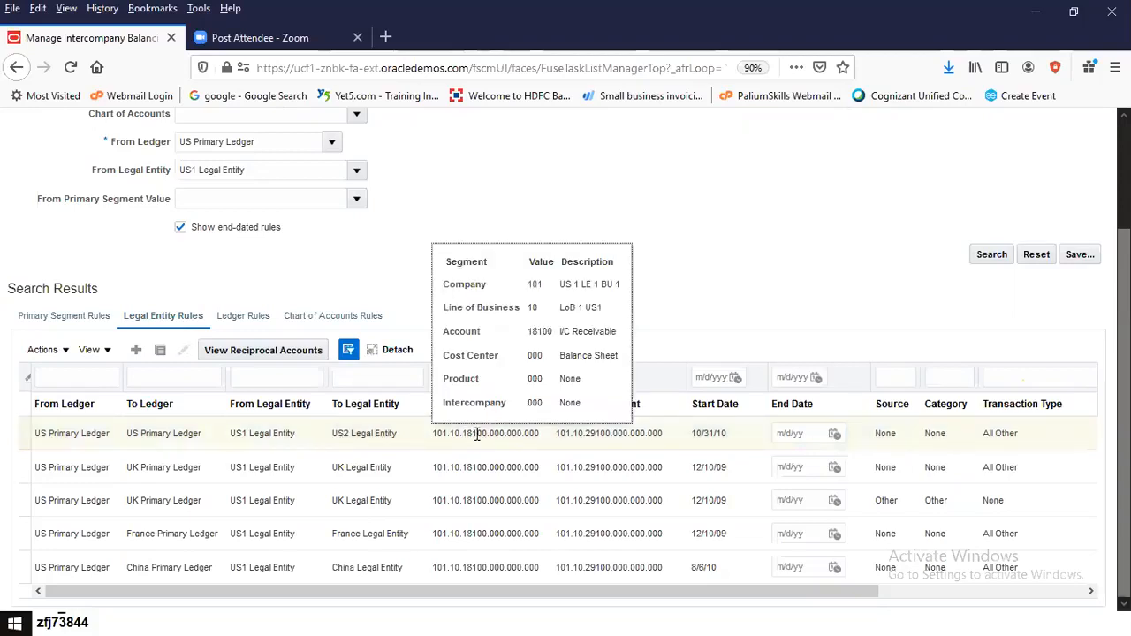
click(592, 432)
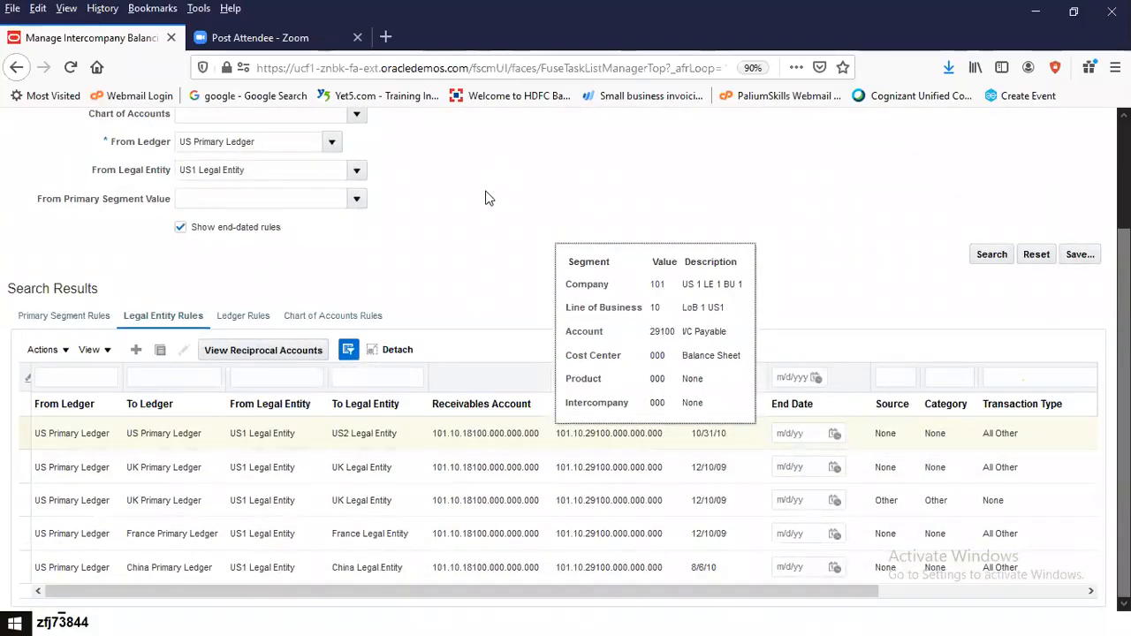
Check the ledger balancing rules, then leave Manage Intercompany Balancing Rules without saving
click(239, 316)
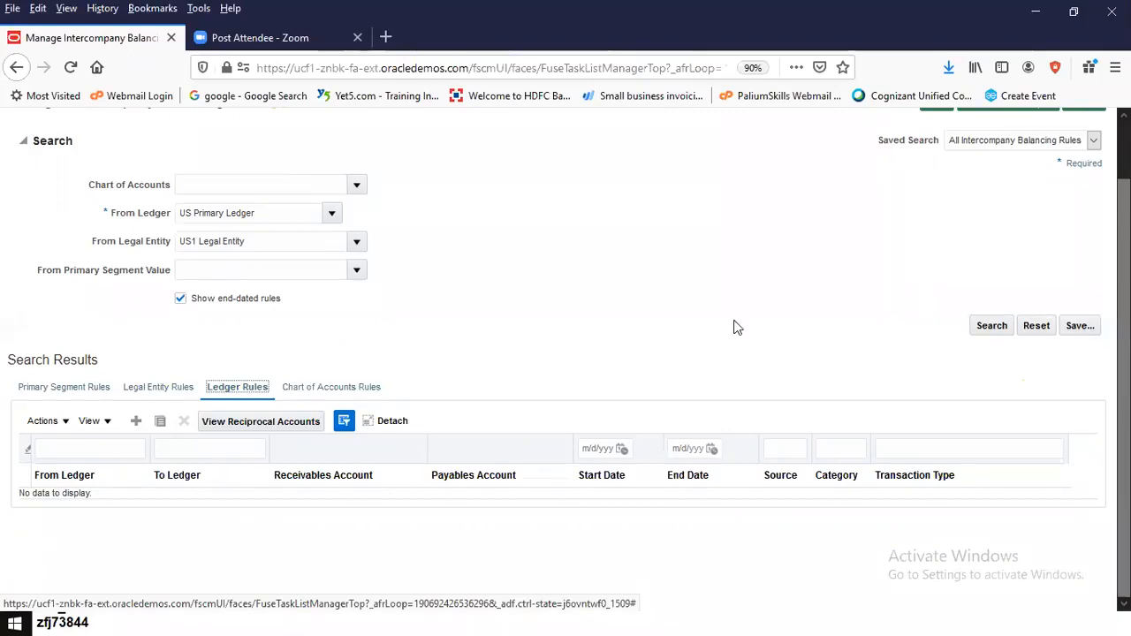
click(164, 389)
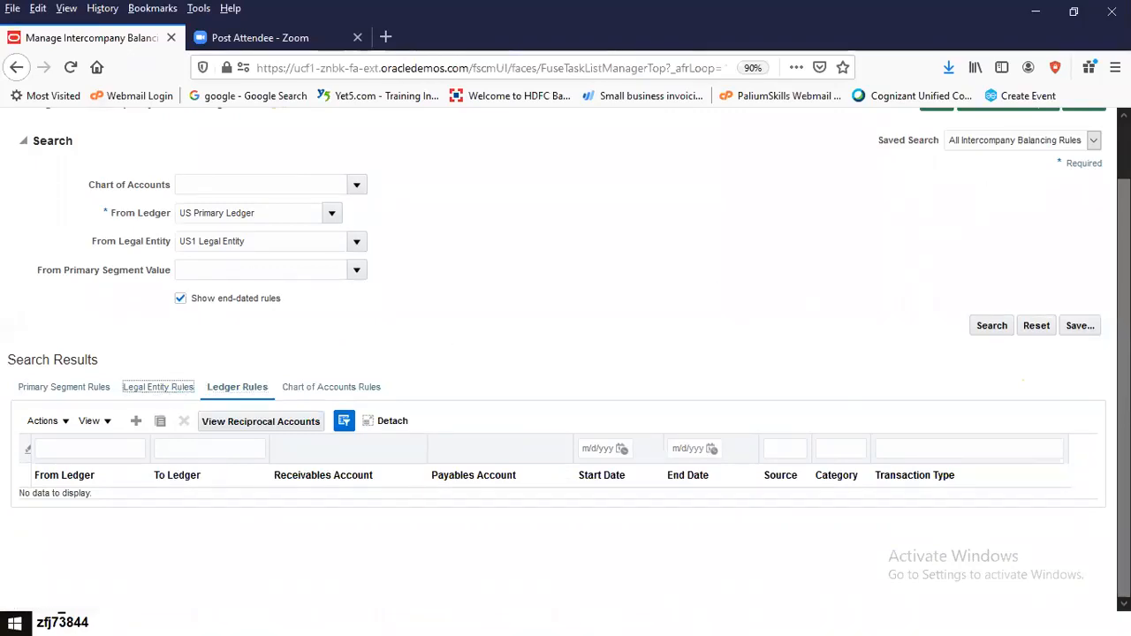
scroll(1043, 181, up, 2)
click(1094, 167)
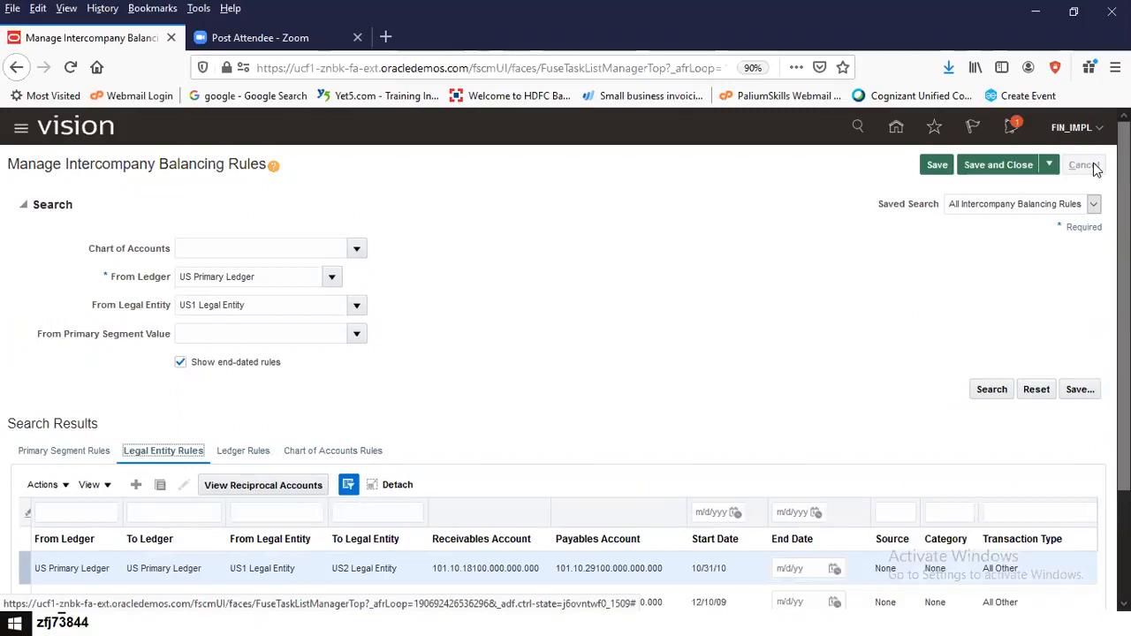
Go to the intercompany Transactions work area and open the Transfer to General Ledger process
click(897, 128)
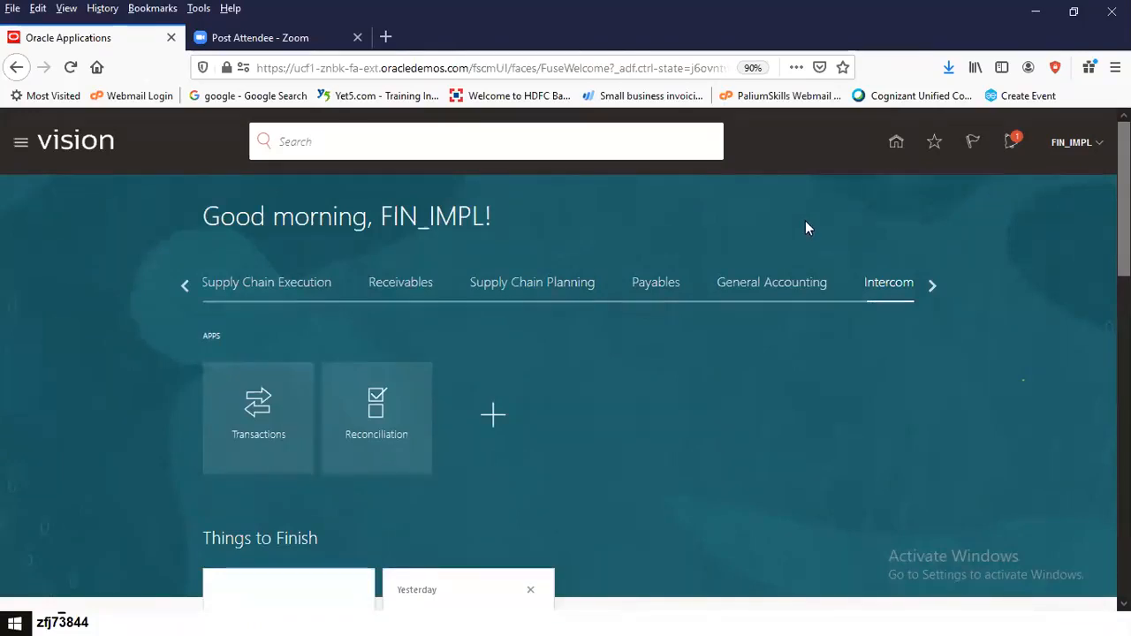
click(261, 431)
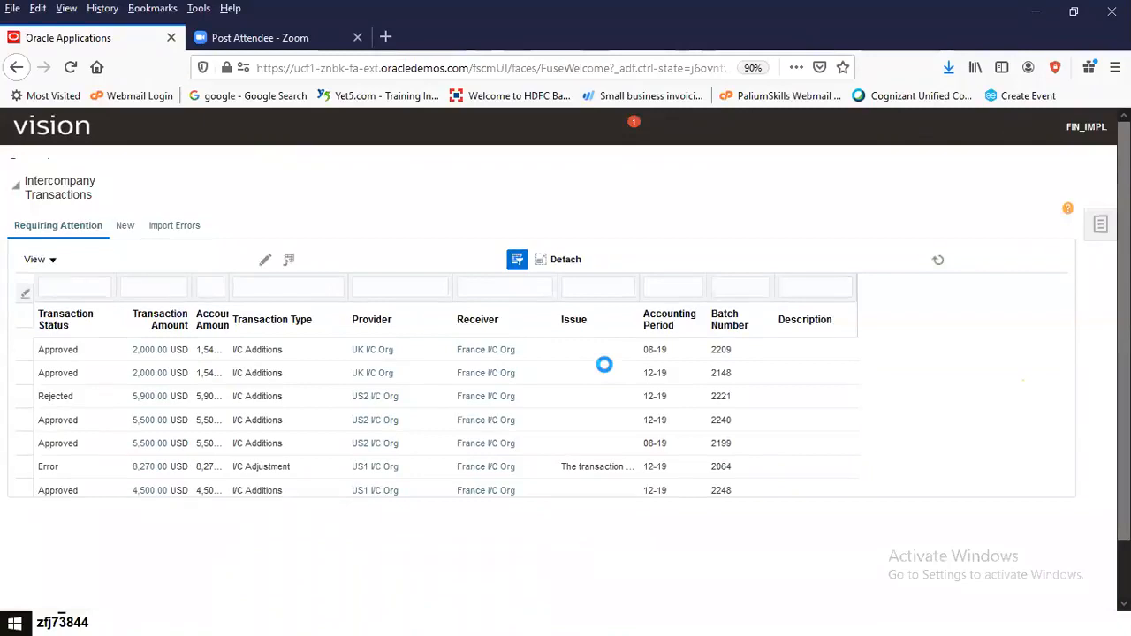
click(1099, 224)
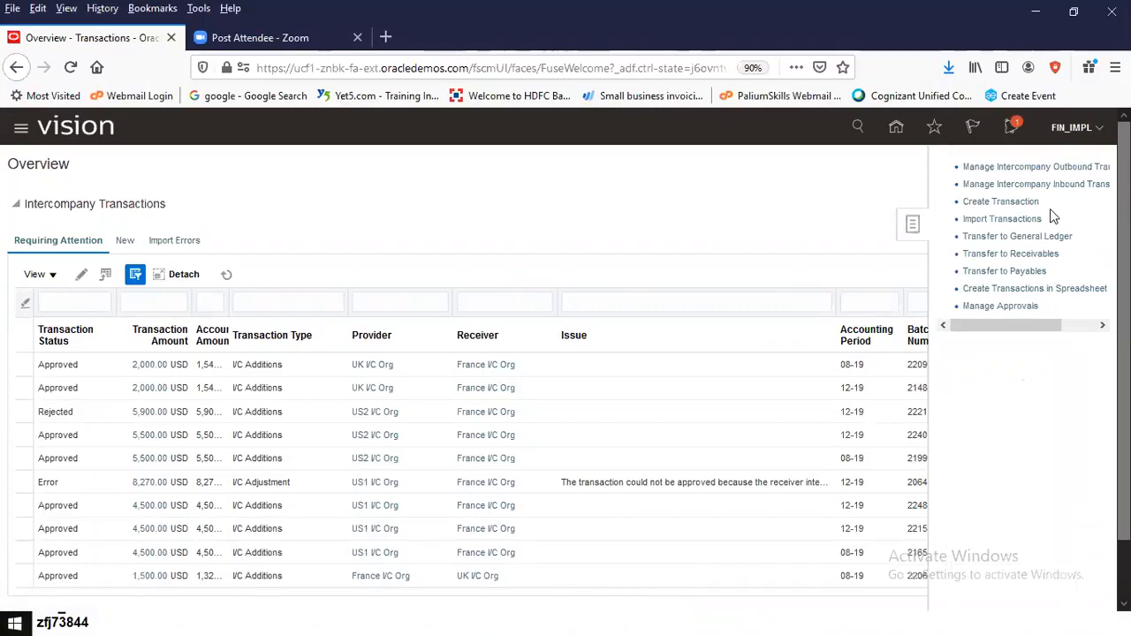
click(982, 244)
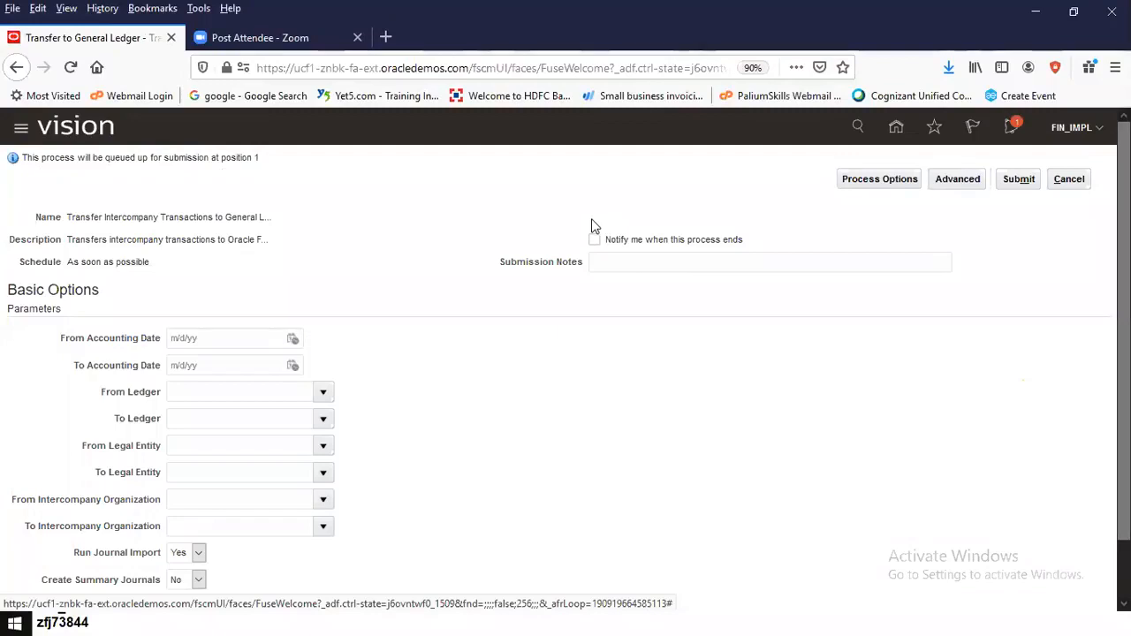
Set both the From and To Accounting Date of the transfer to 5/23/20
click(293, 339)
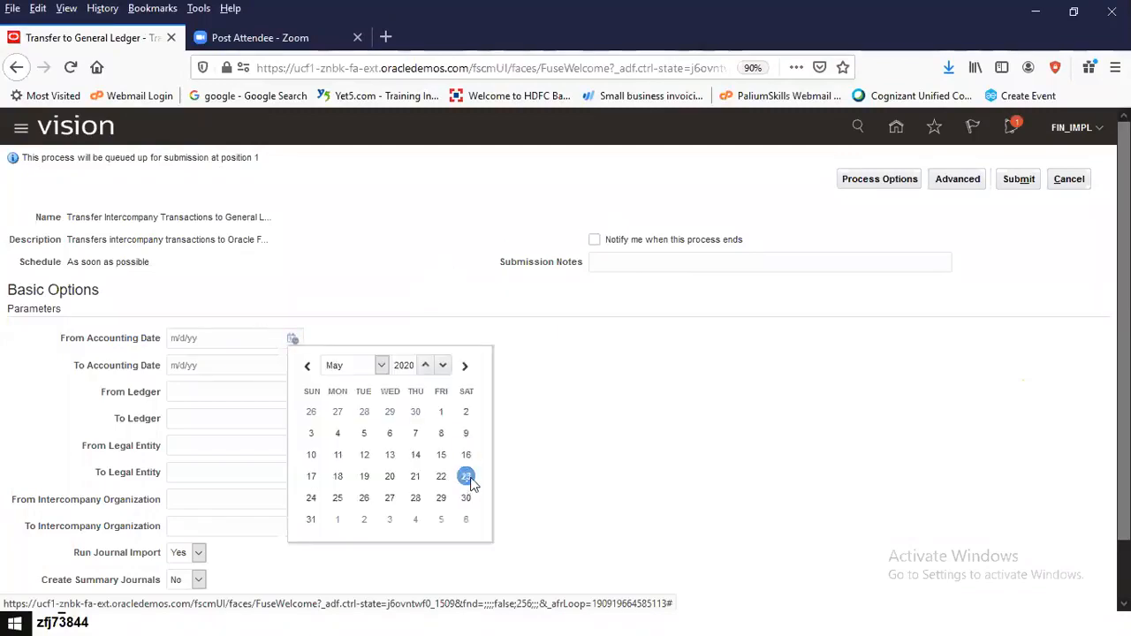
click(466, 476)
click(293, 365)
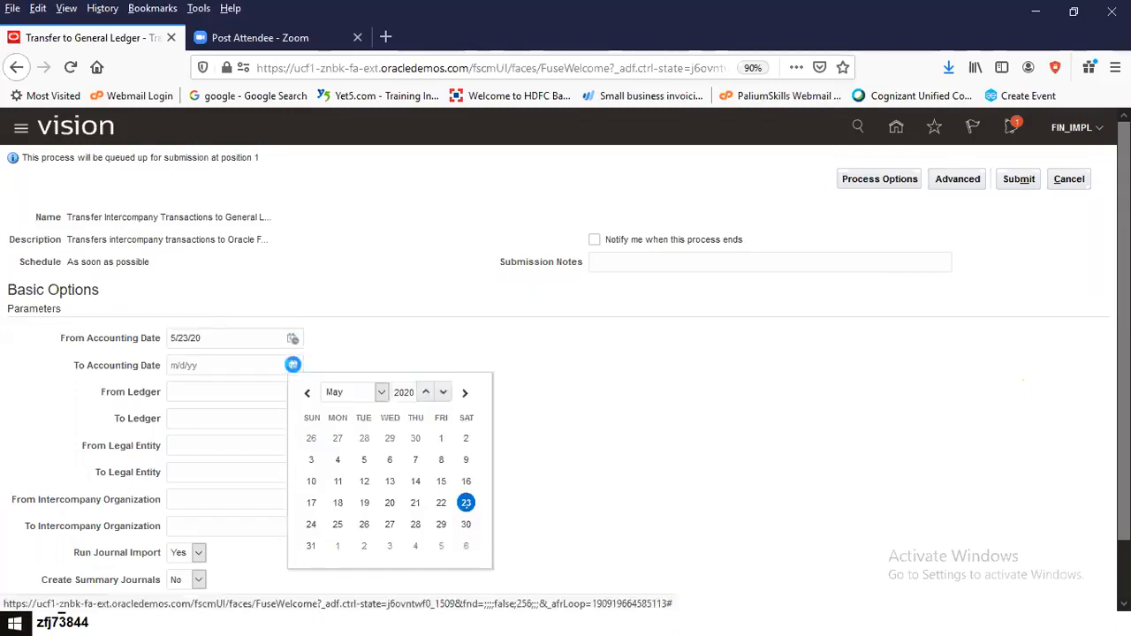
click(293, 365)
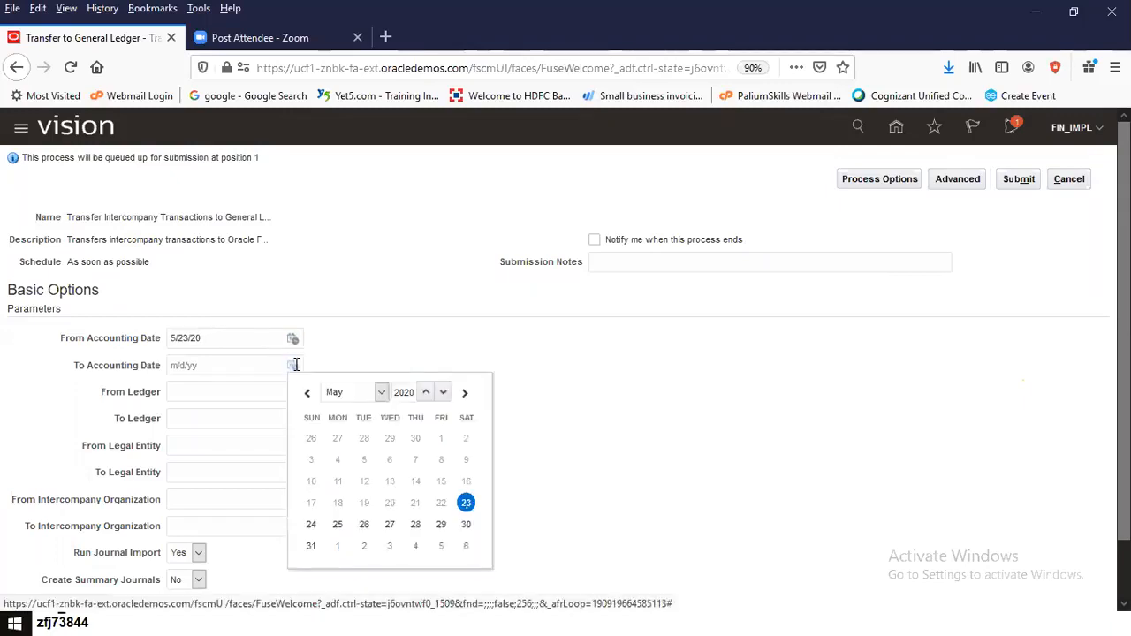
click(466, 504)
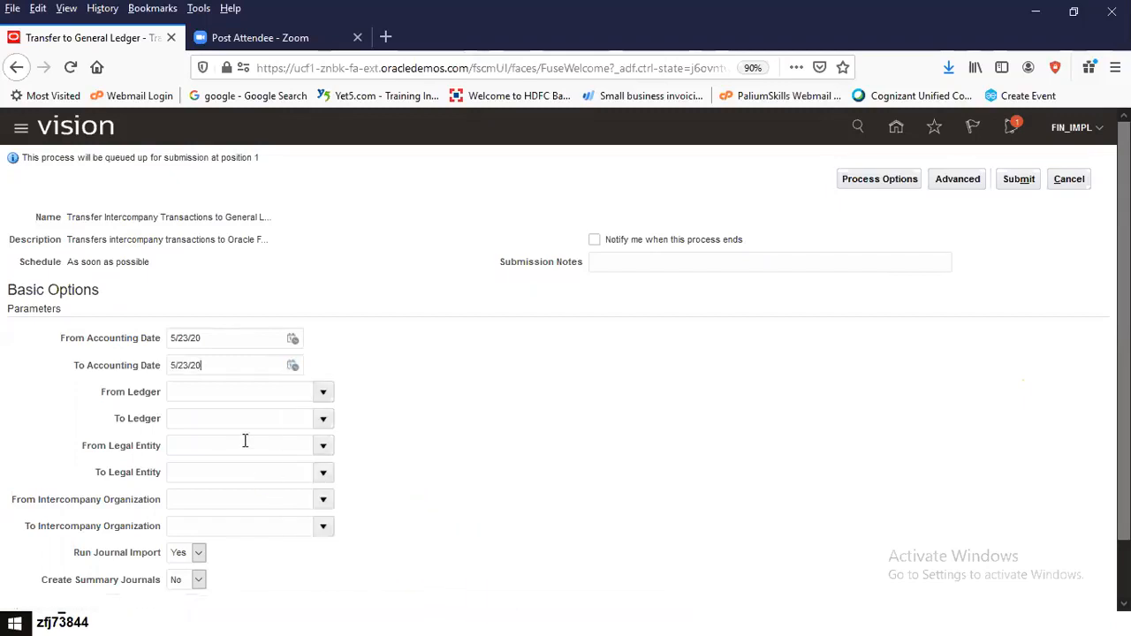
Set From Intercompany Organization to US1 I/C Org and, by searching for "US", To Intercompany Organization to US2 I/C Org
click(318, 497)
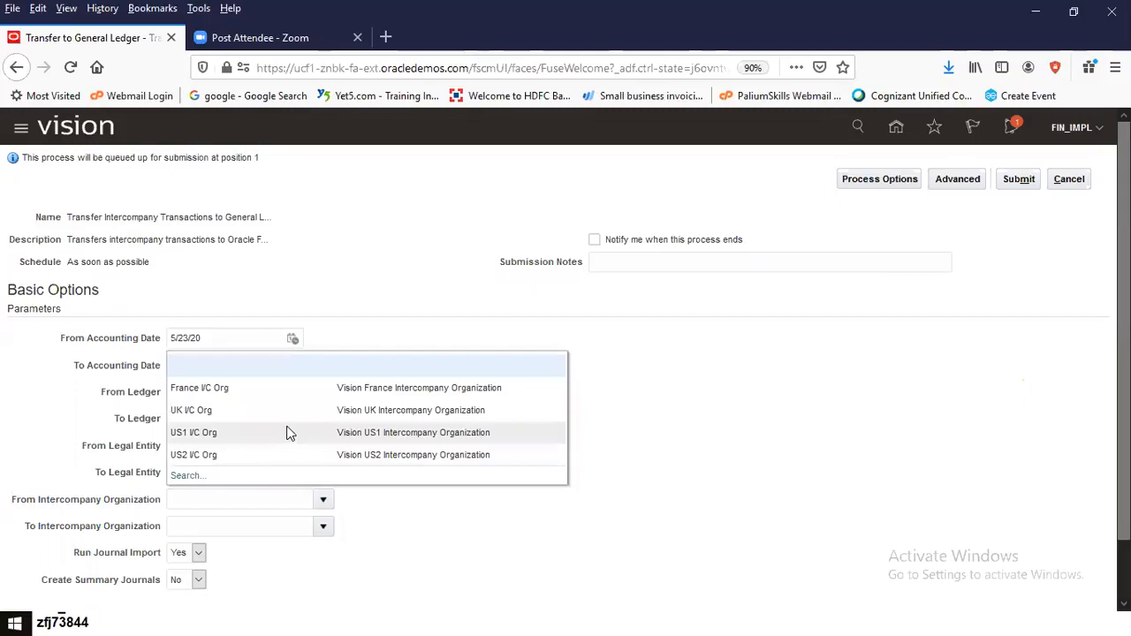
click(288, 428)
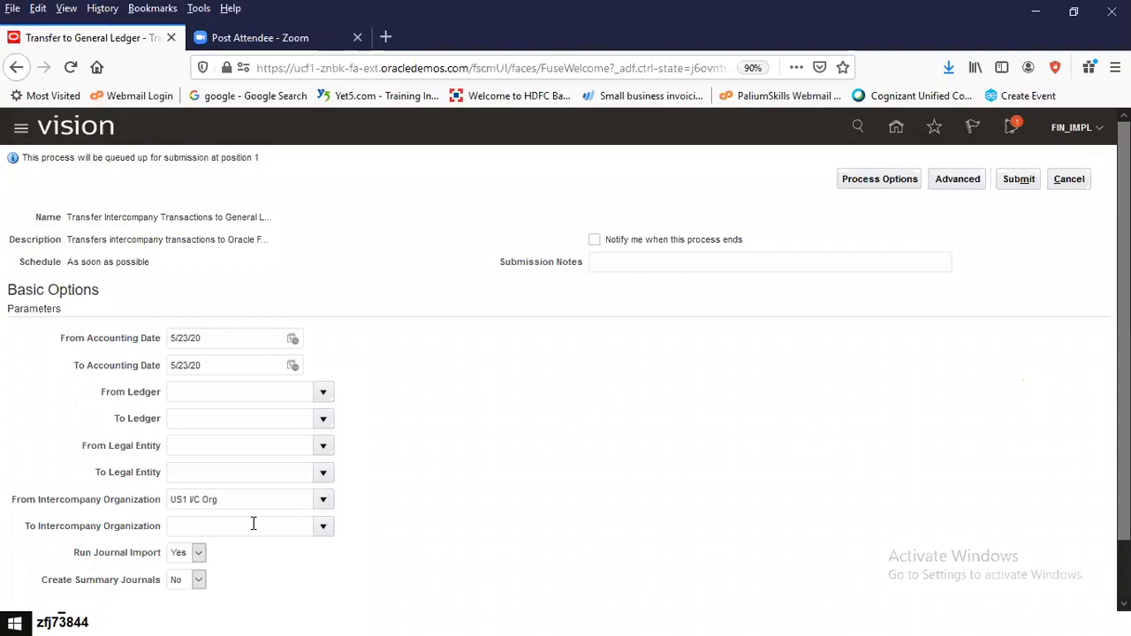
click(254, 524)
scroll(1056, 507, down, 1)
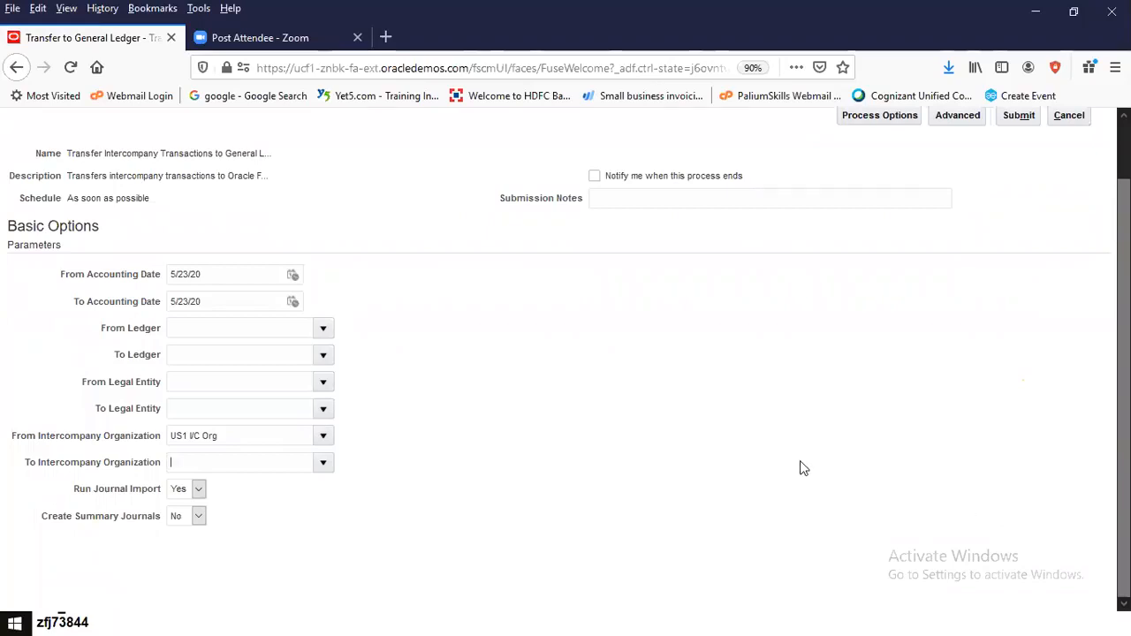
click(323, 461)
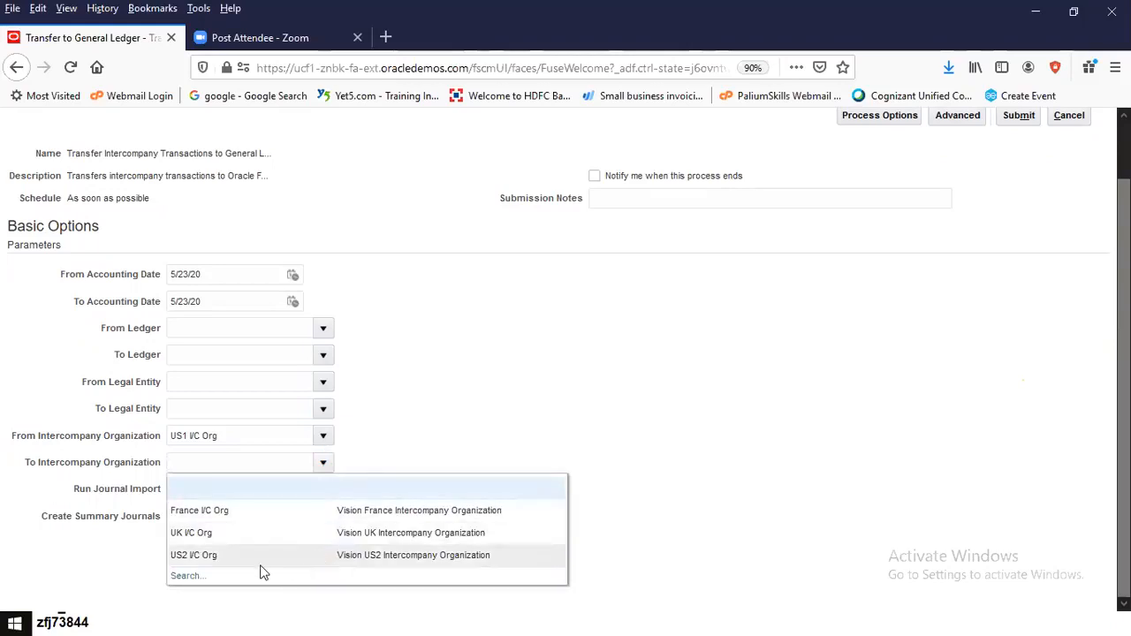
click(186, 576)
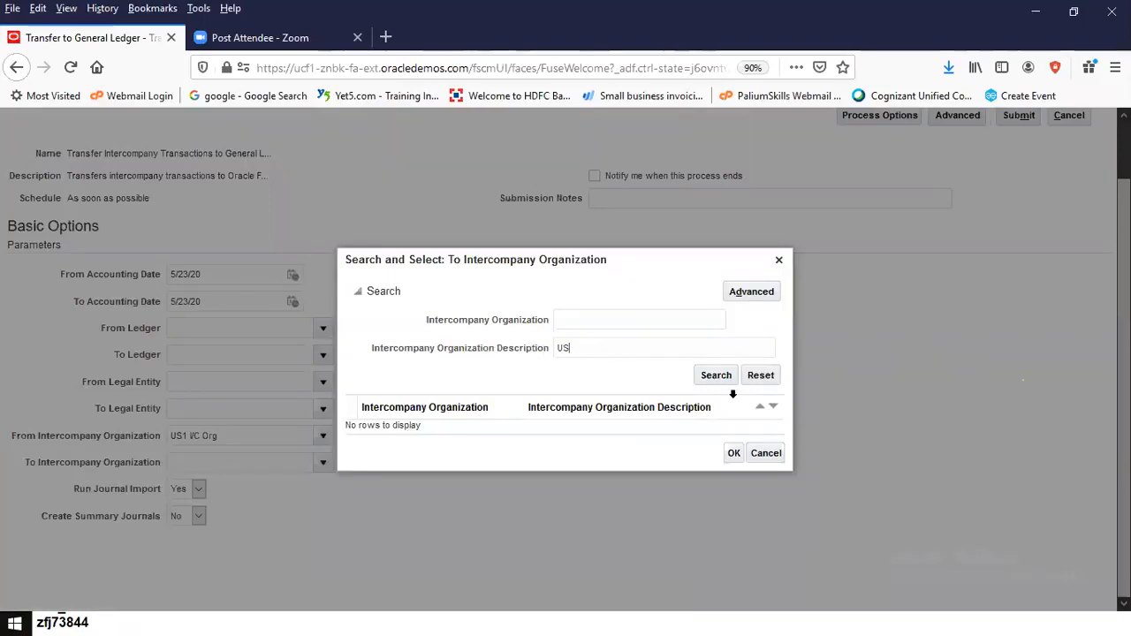
click(720, 380)
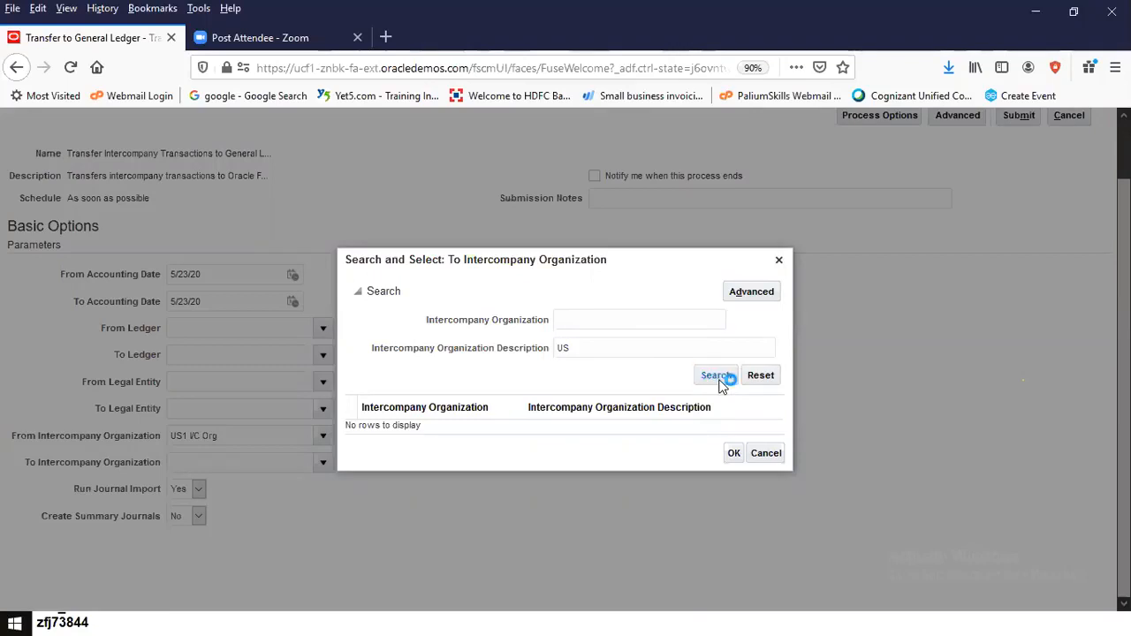
double_click(566, 348)
key(BackSpace)
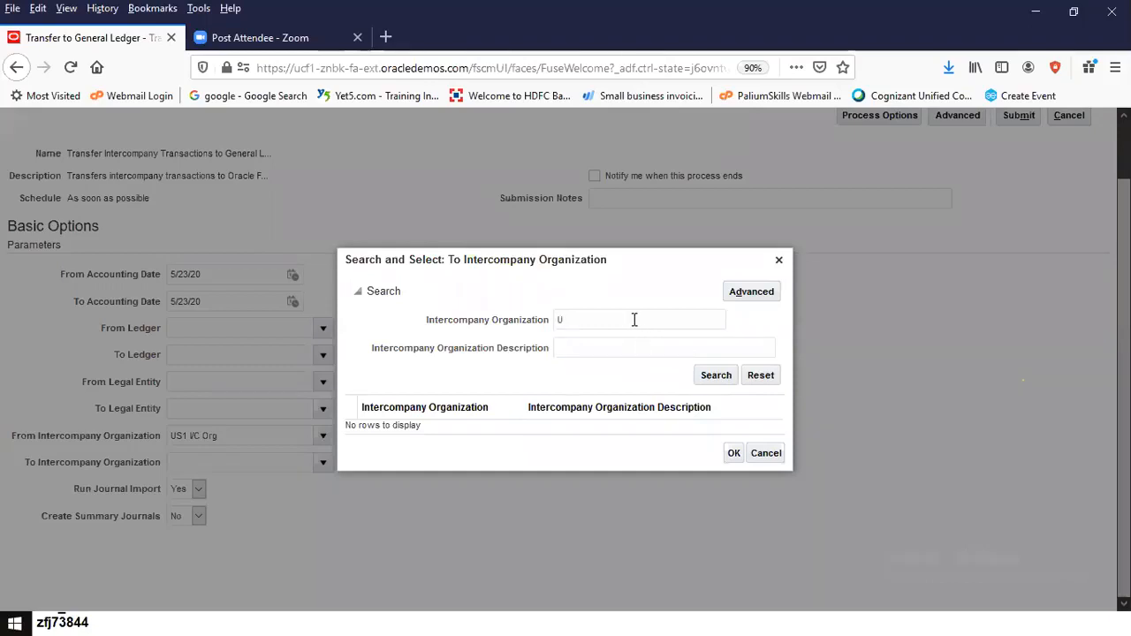
click(718, 376)
click(539, 428)
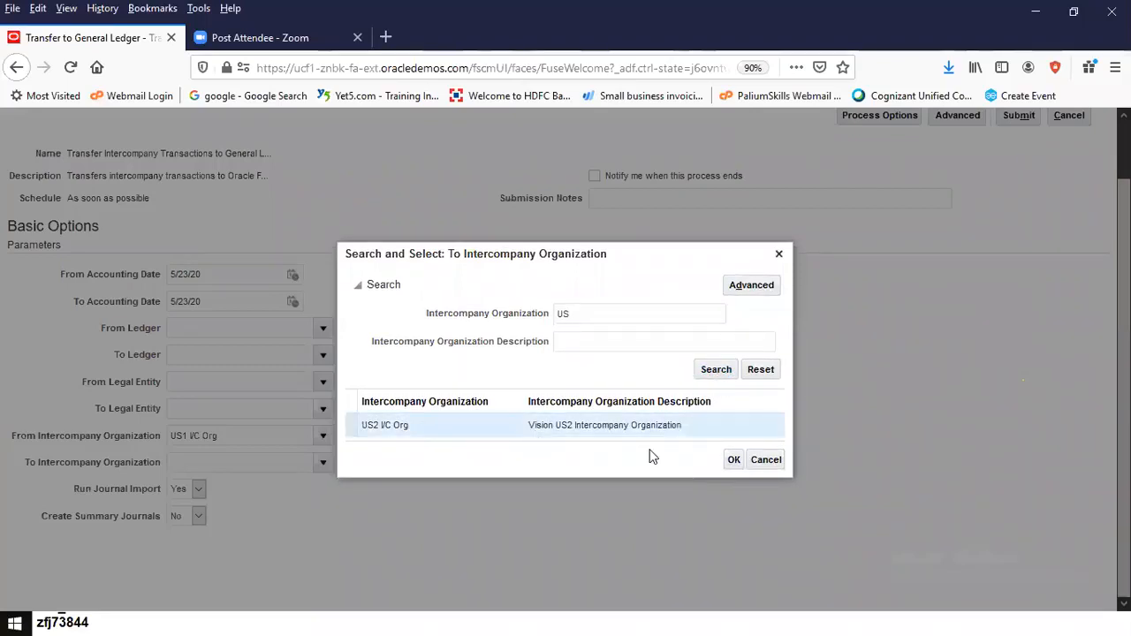
click(734, 460)
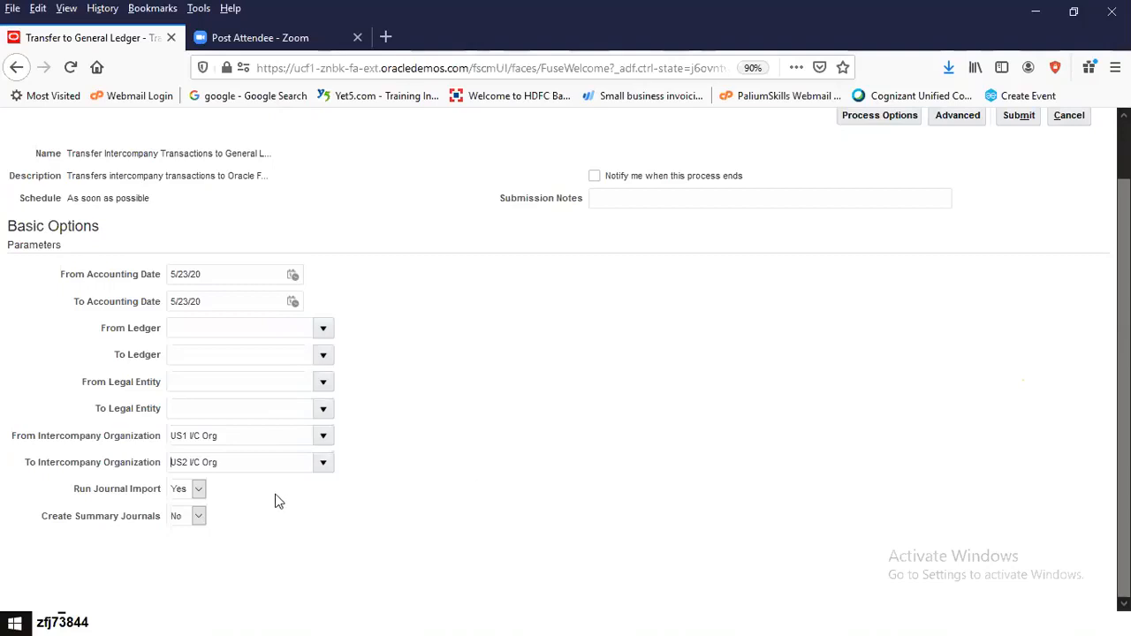
Keep Run Journal Import at Yes and Create Summary Journals at No, and submit the Transfer Intercompany Transactions to General Ledger process
click(199, 517)
click(201, 519)
click(201, 519)
click(201, 517)
click(198, 494)
click(208, 518)
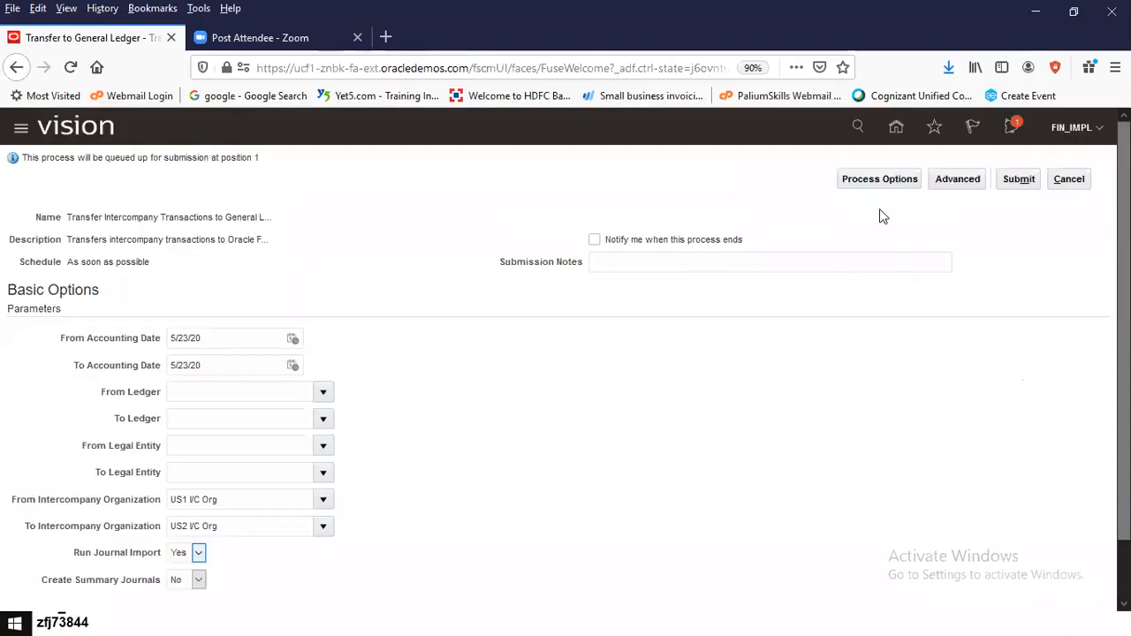
click(1019, 179)
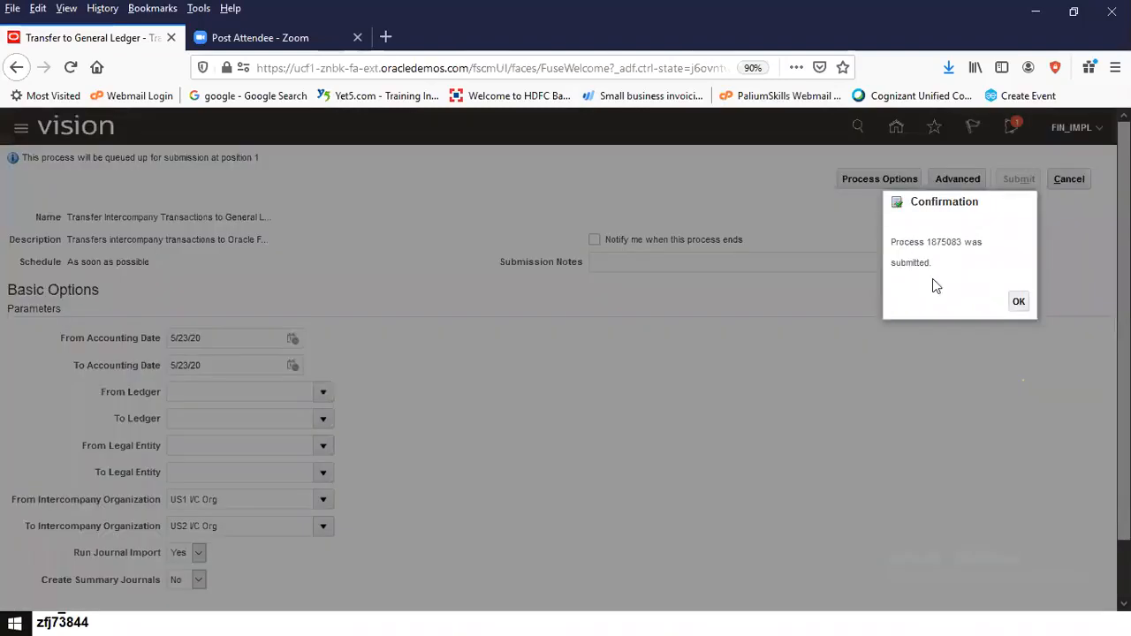
click(1001, 303)
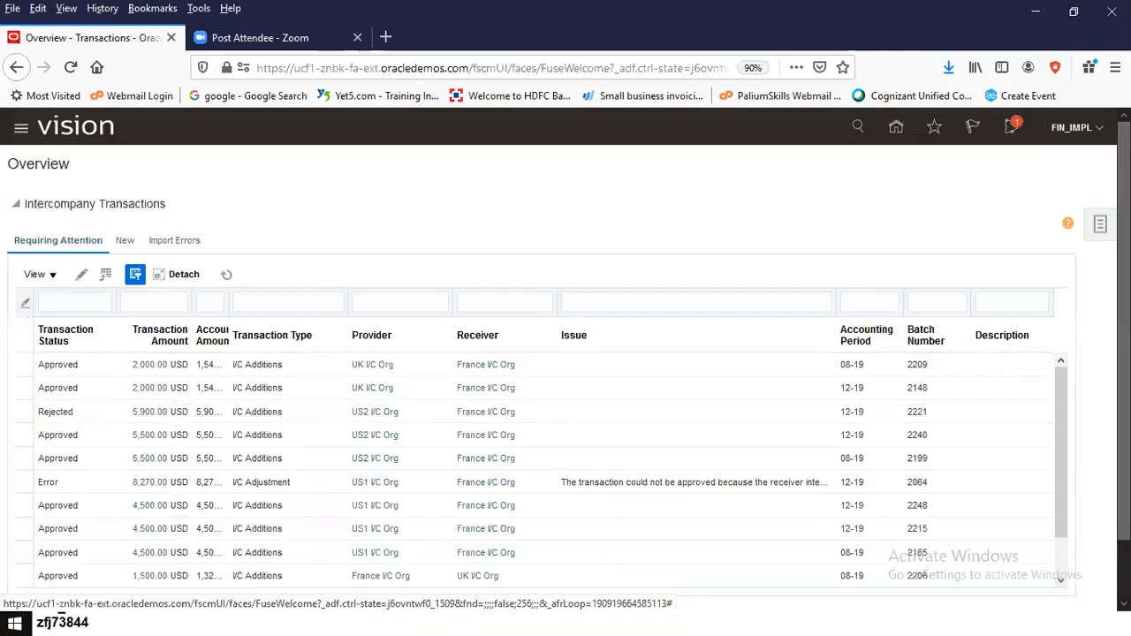
Go to the General Accounting Journals work area and open the Manage Journals page
click(895, 129)
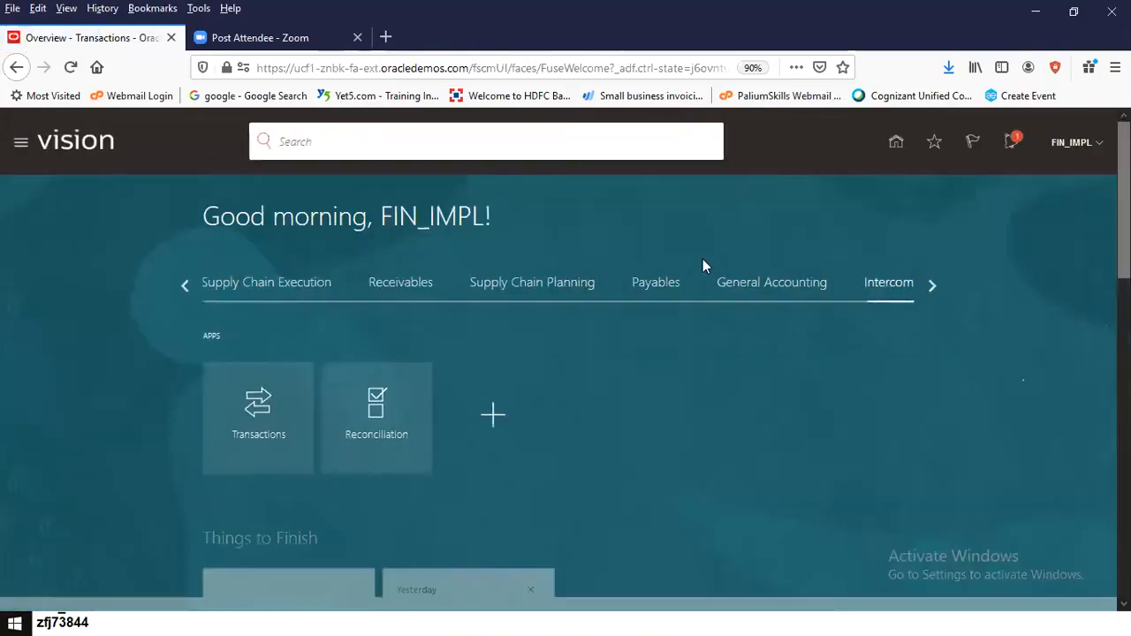
click(778, 292)
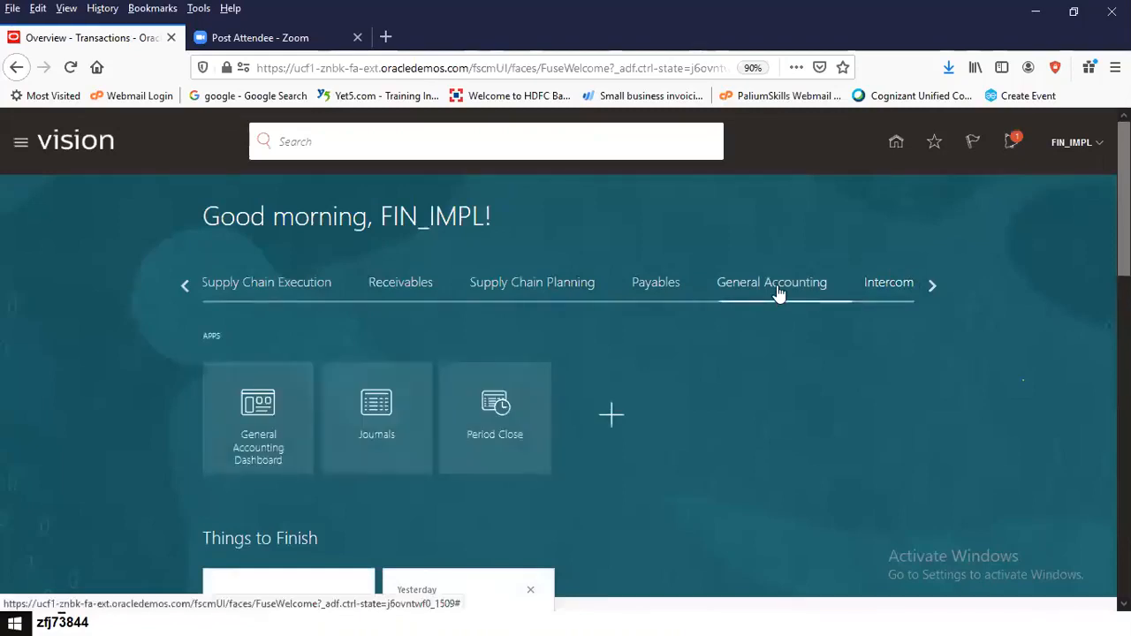
click(378, 428)
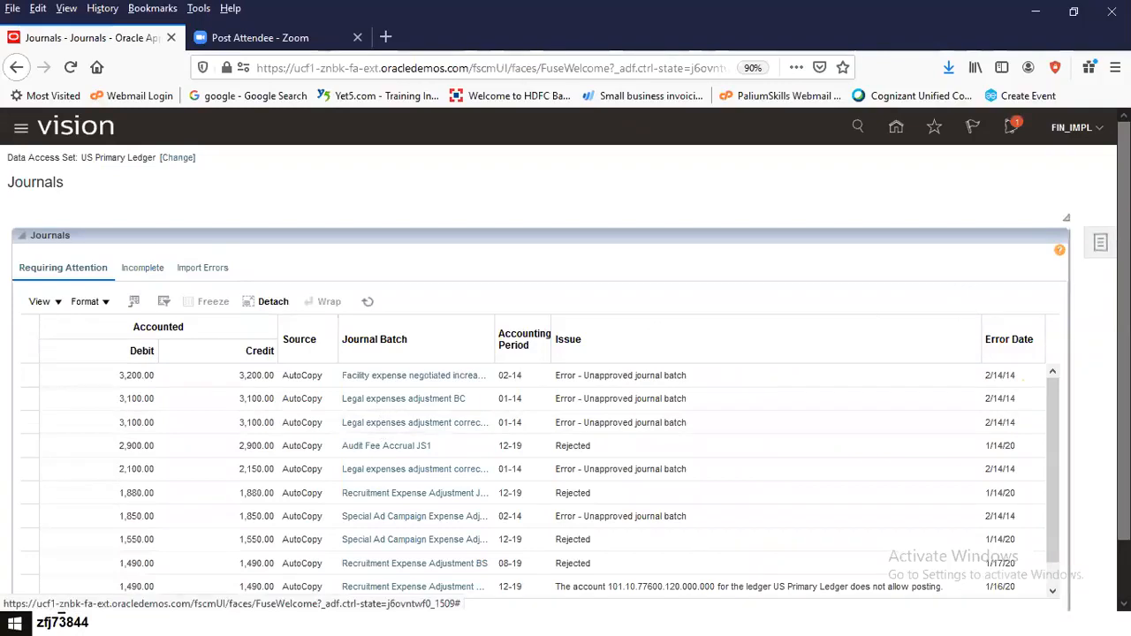
click(1101, 228)
click(988, 178)
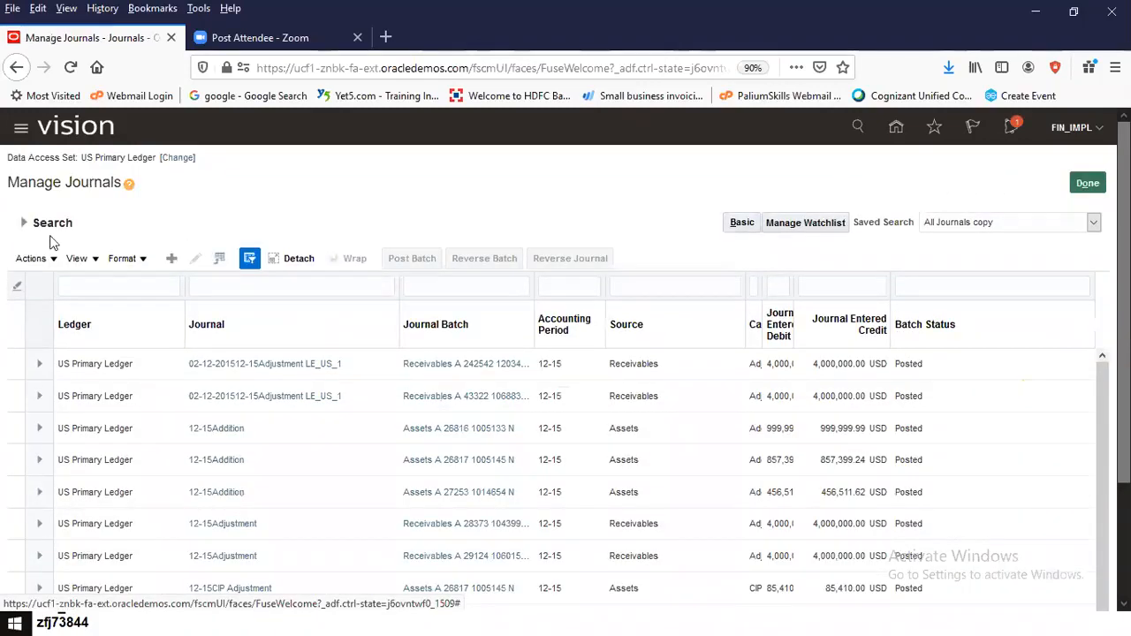
Search for journals whose name starts with SP in accounting period 05-15
click(24, 223)
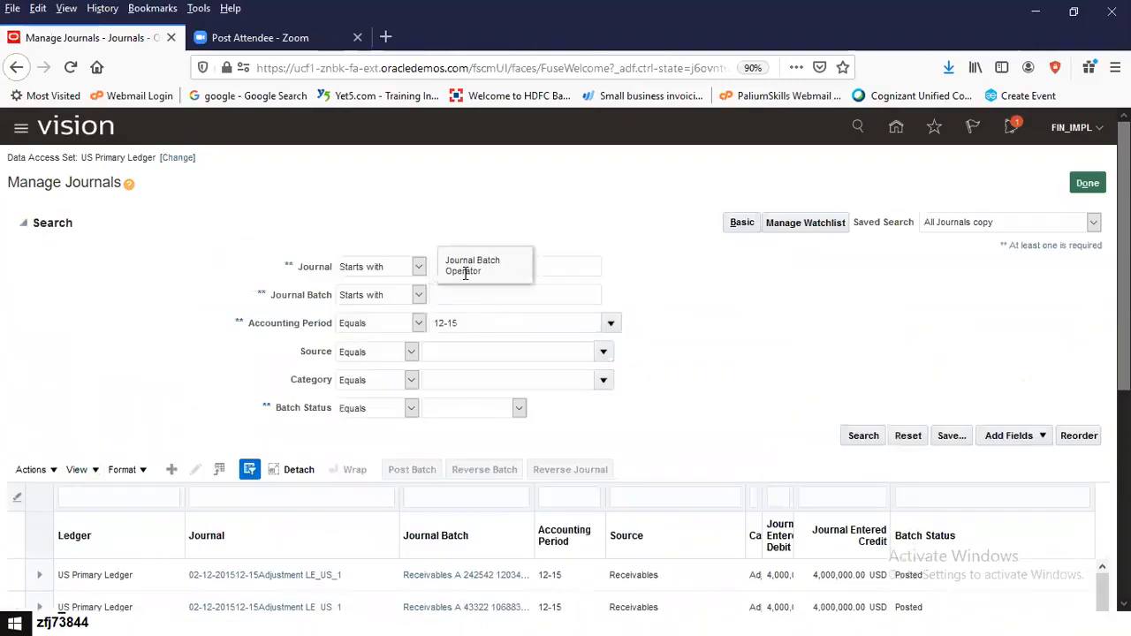
click(440, 268)
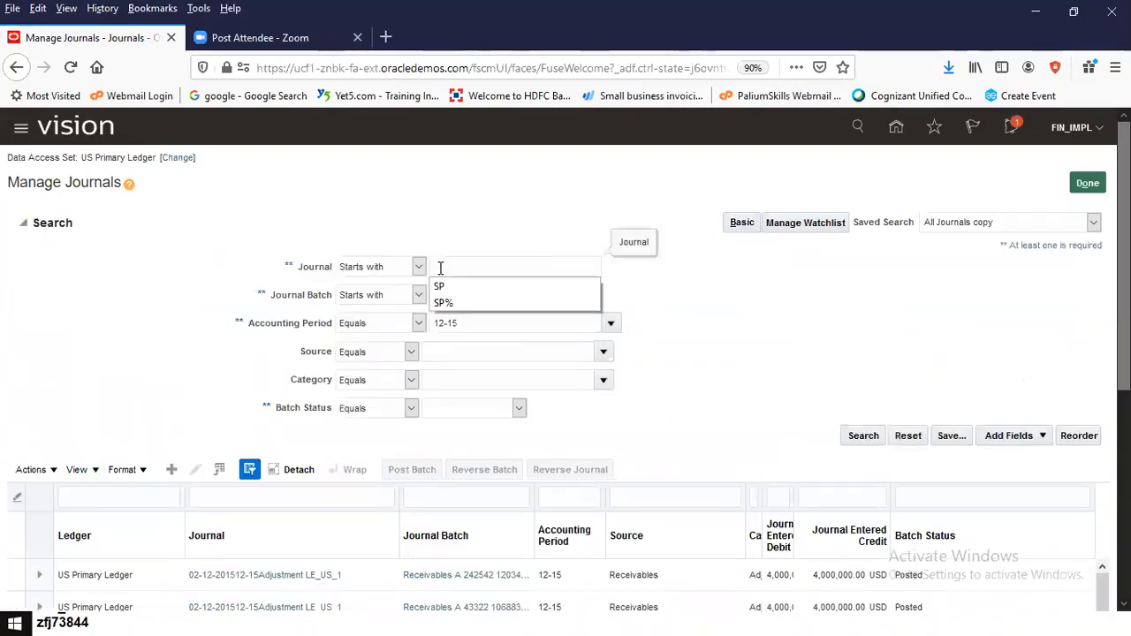
click(446, 286)
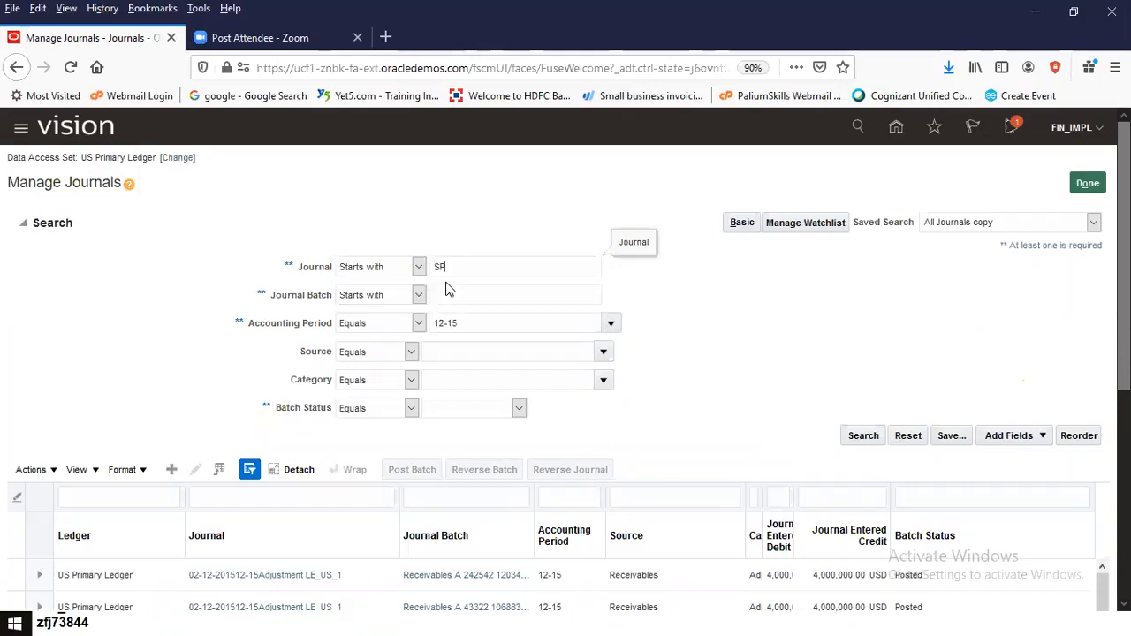
drag(467, 324, 400, 327)
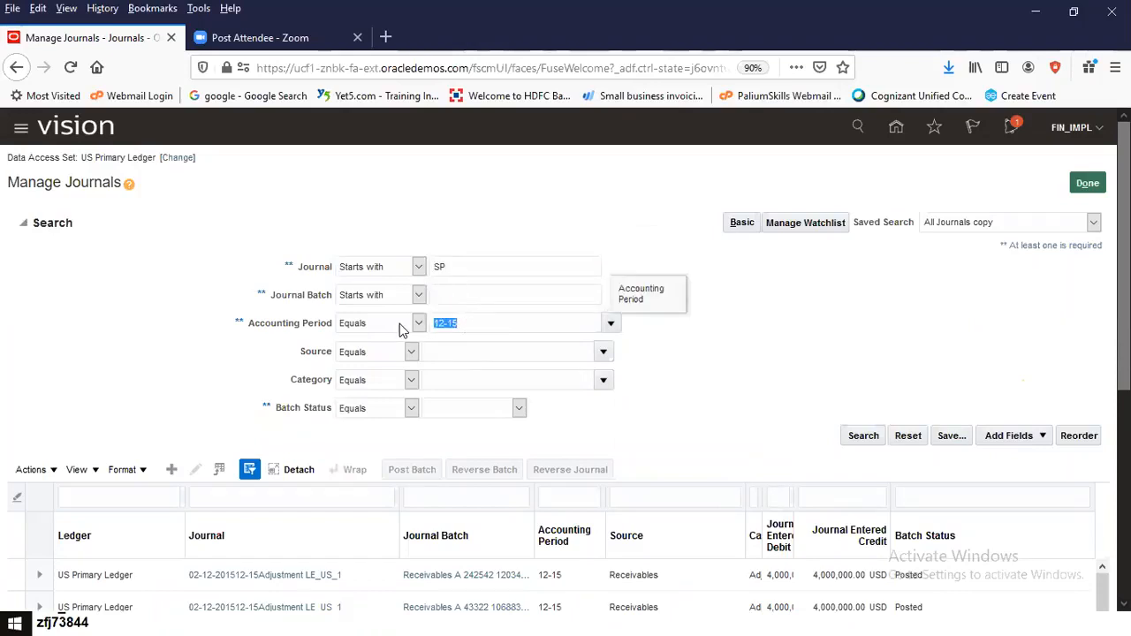
text(05-1)
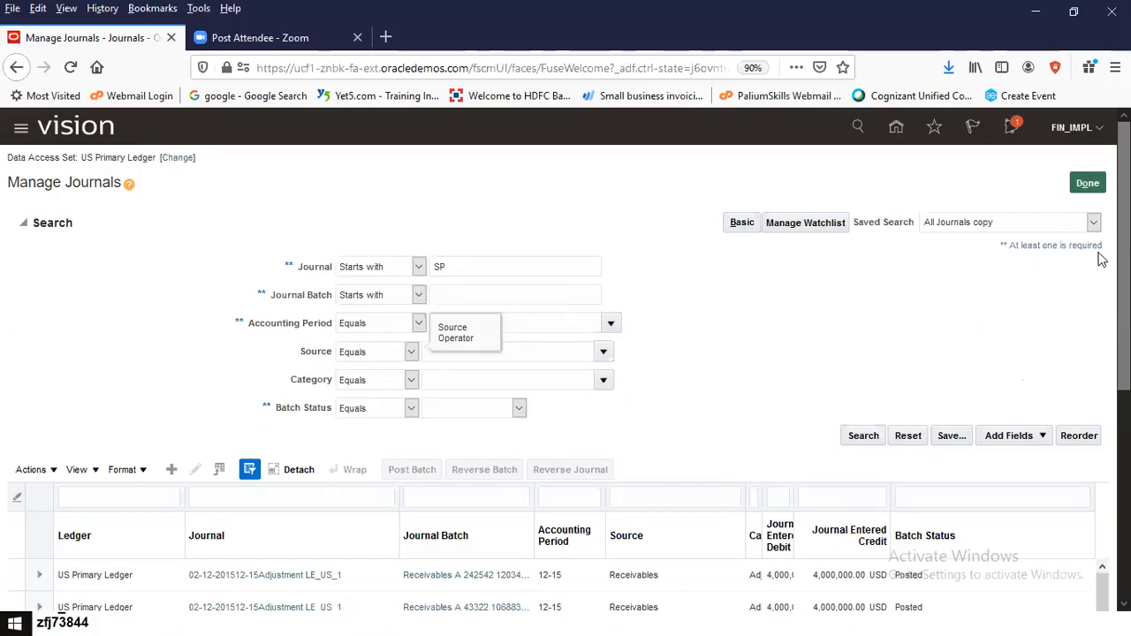
click(866, 440)
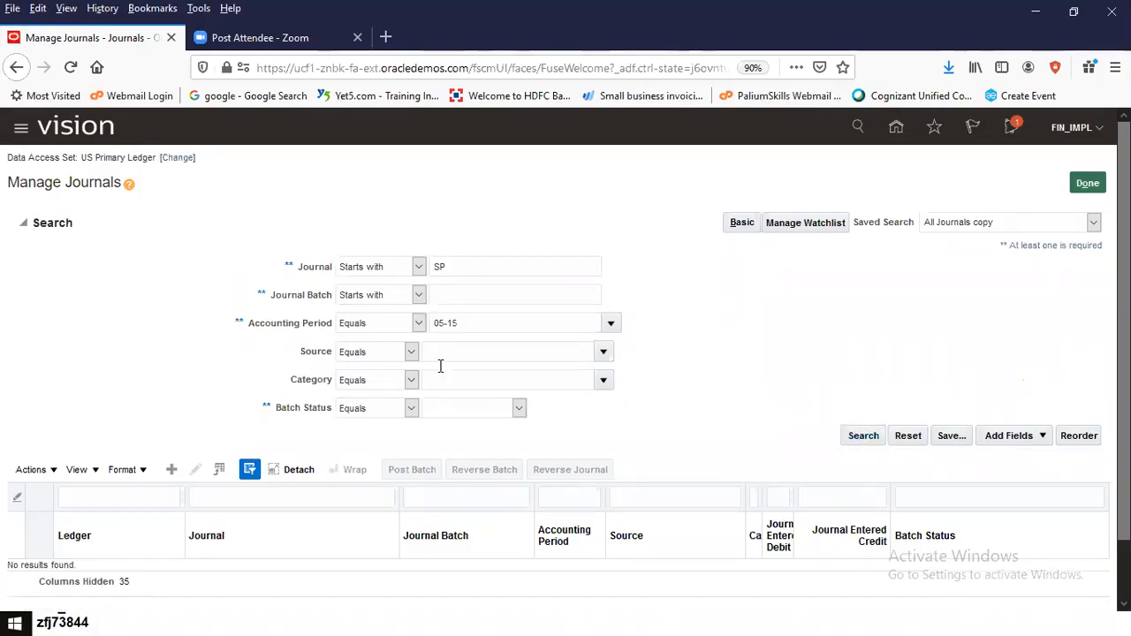
Set the Accounting Period criterion to 05-20 and run the journal search again
key(BackSpace)
key(BackSpace)
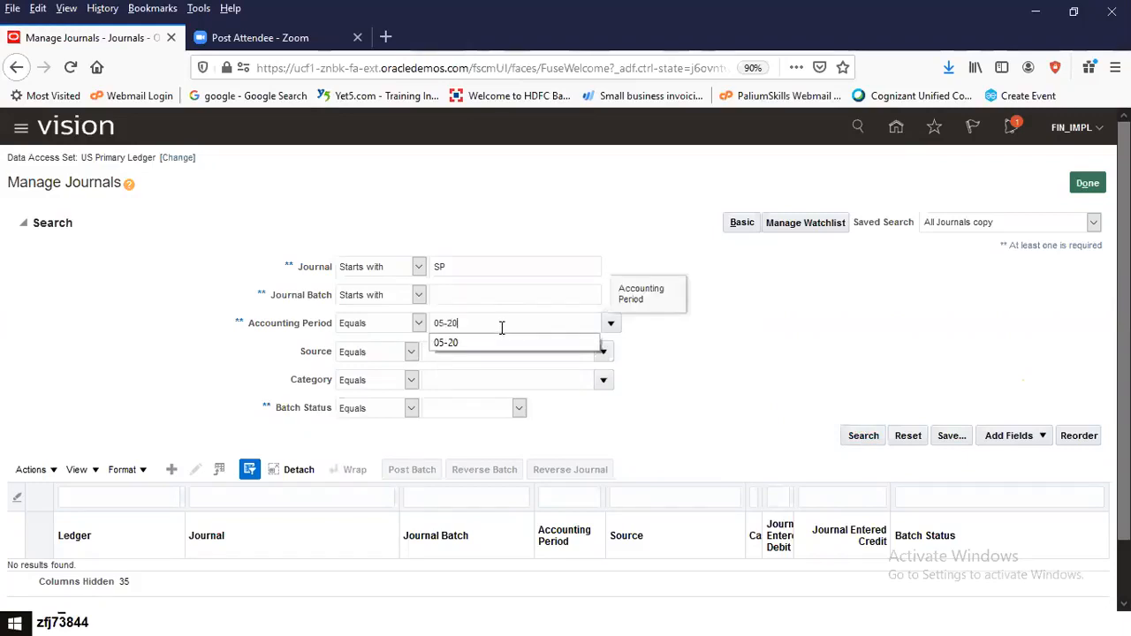
text(20)
key(Tab)
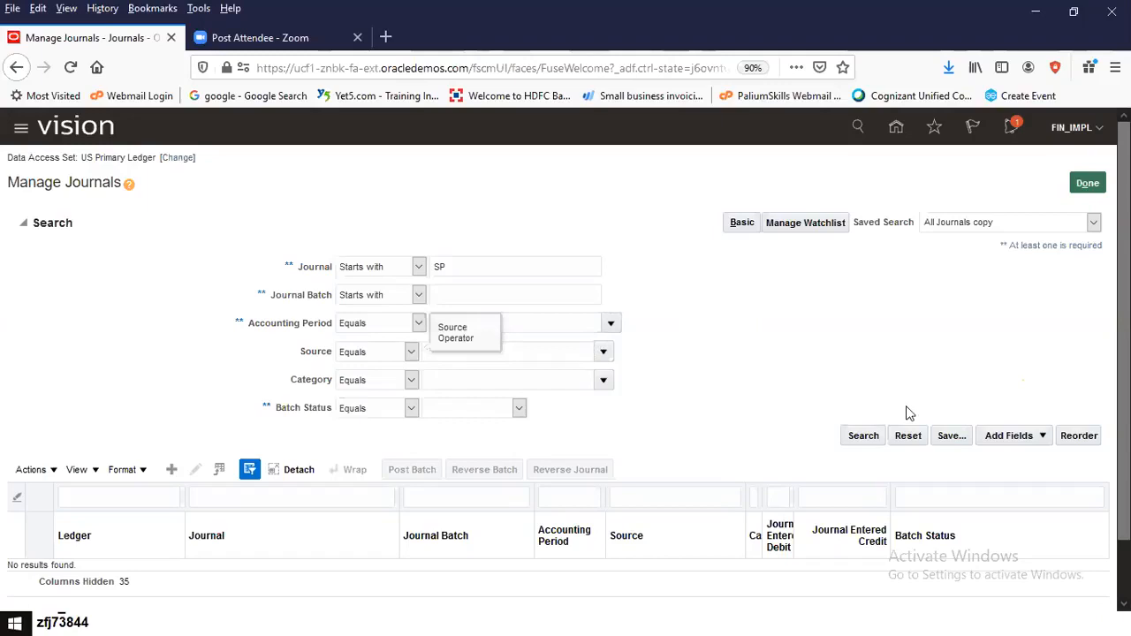
click(851, 444)
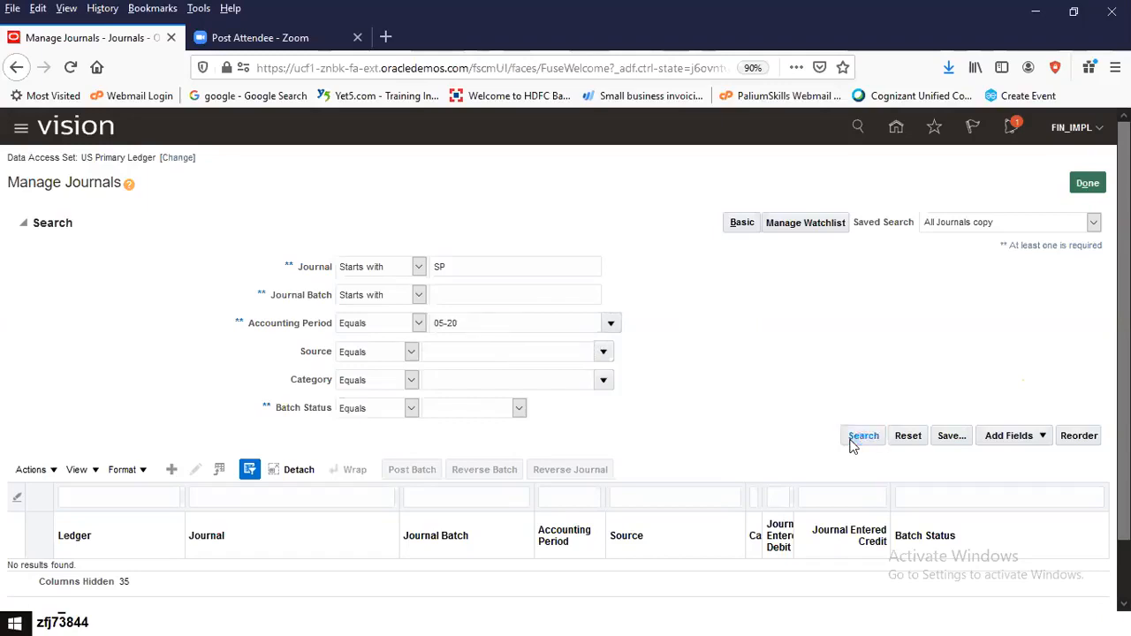
click(862, 436)
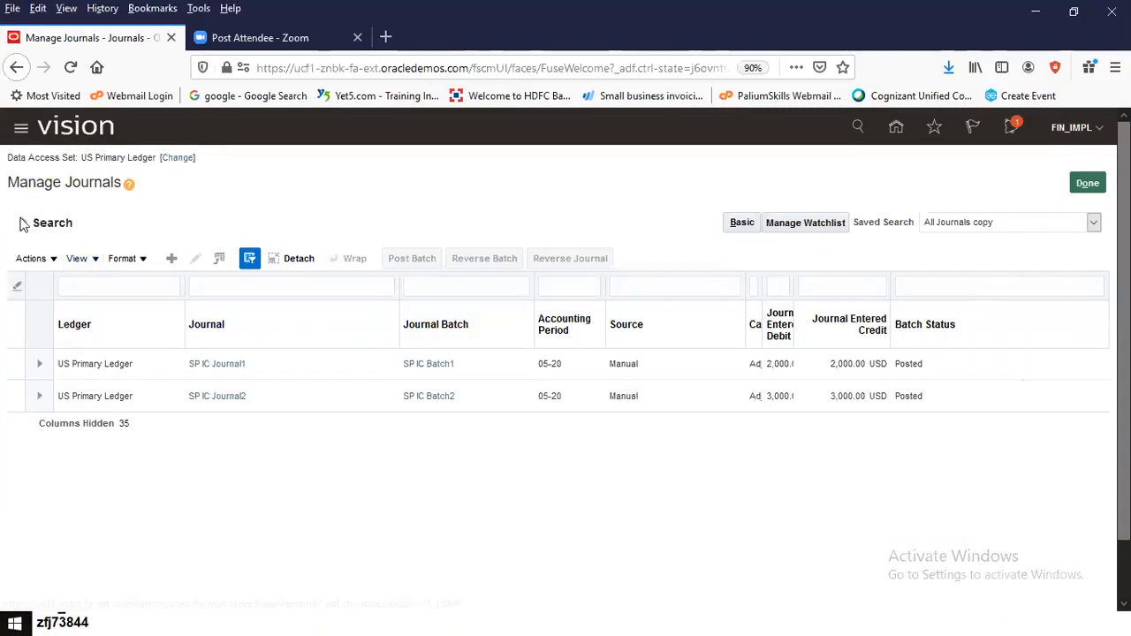
Rerun the search for SP journals in period 05-20 several times to check for newly imported journals
click(31, 226)
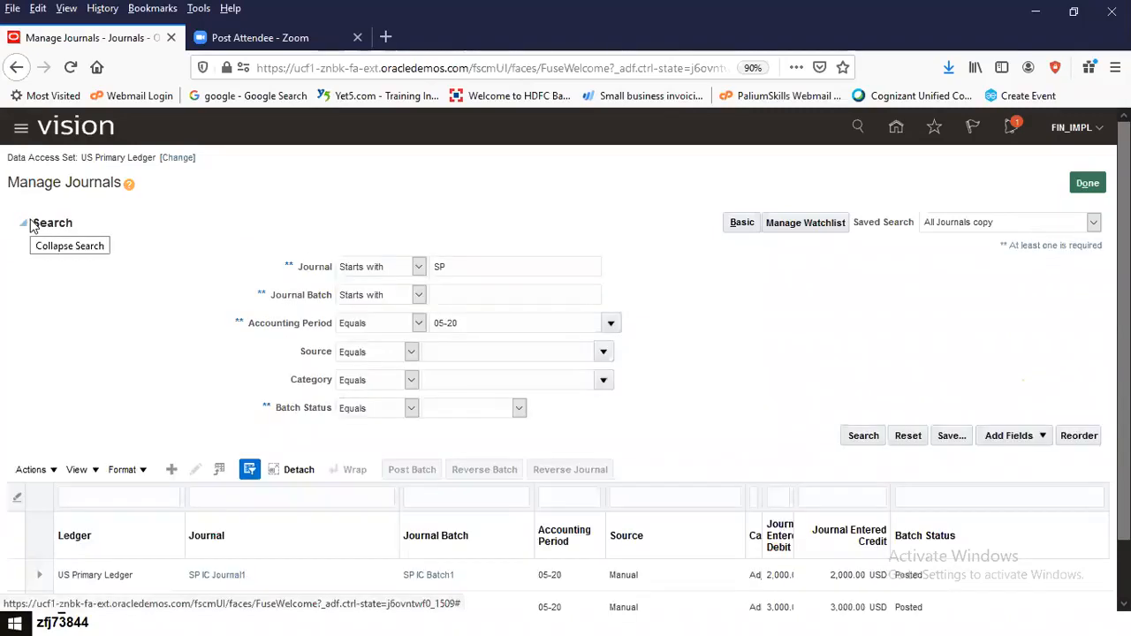
click(852, 436)
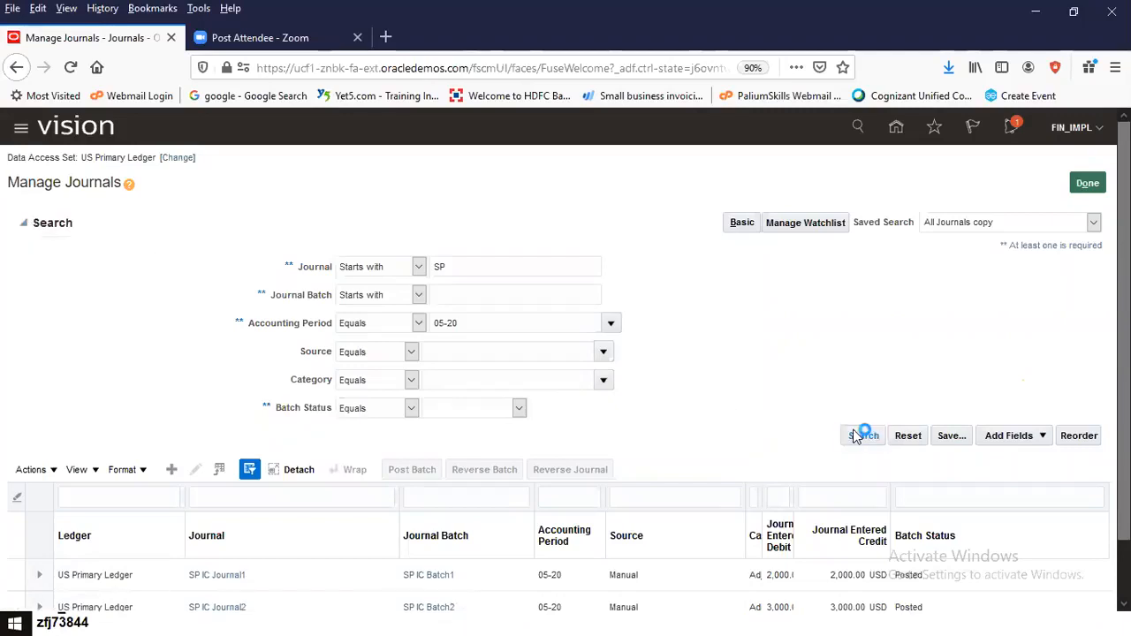
click(22, 230)
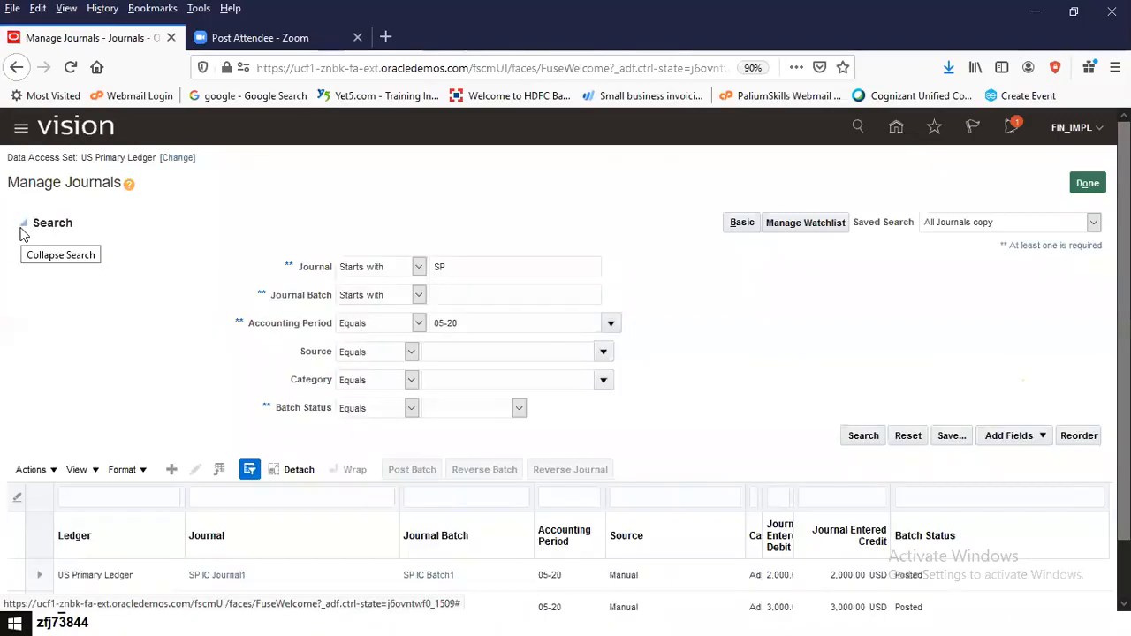
click(869, 441)
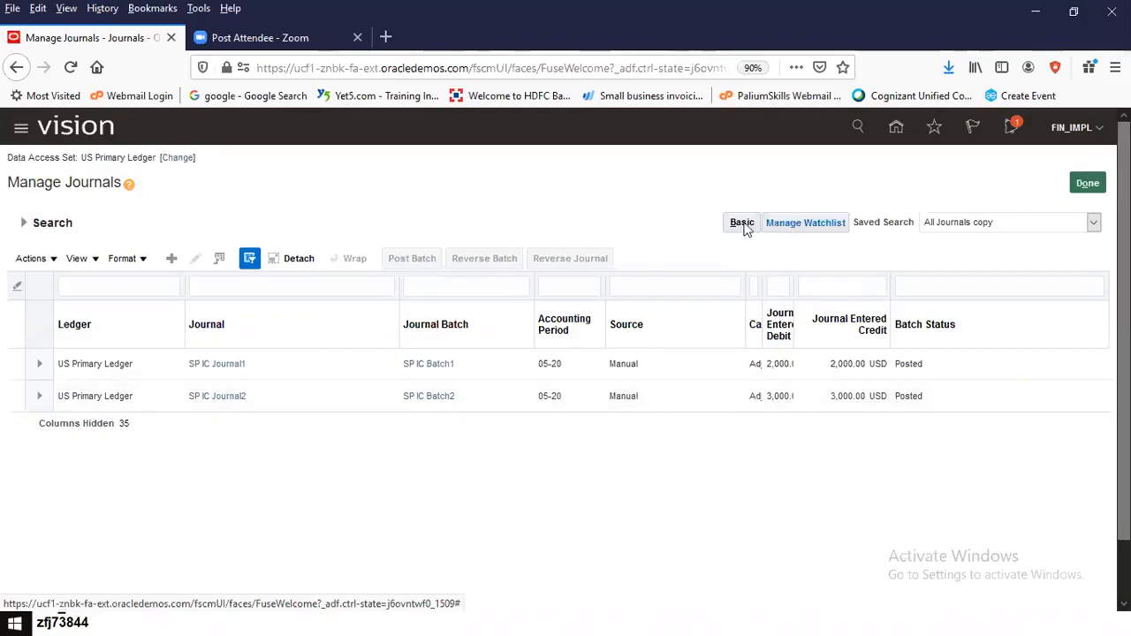
click(23, 223)
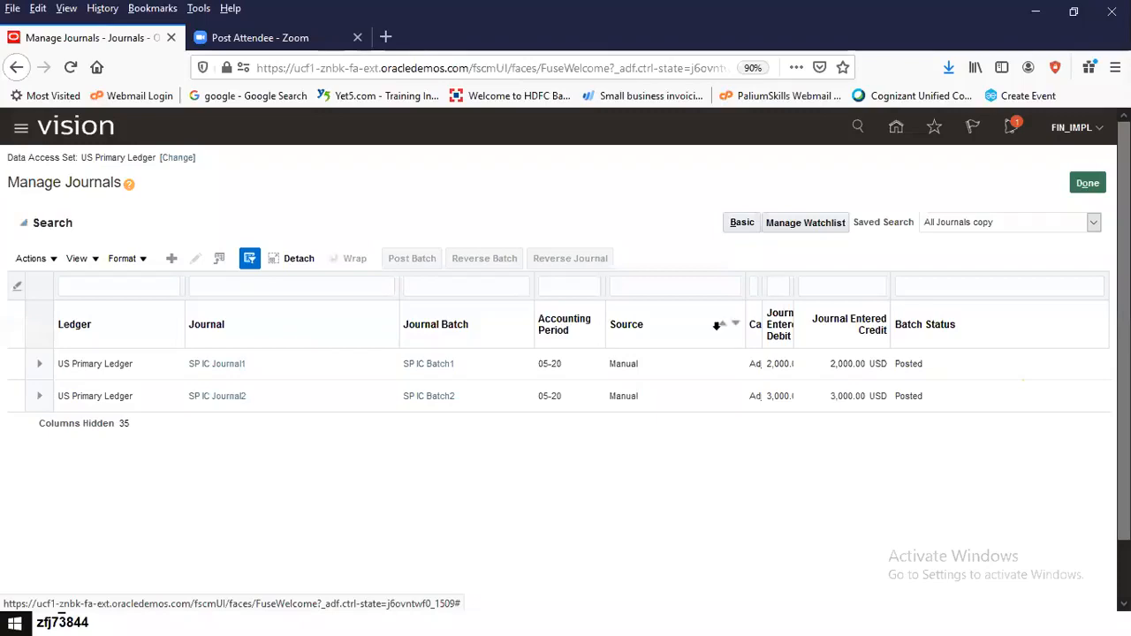
click(864, 436)
click(28, 225)
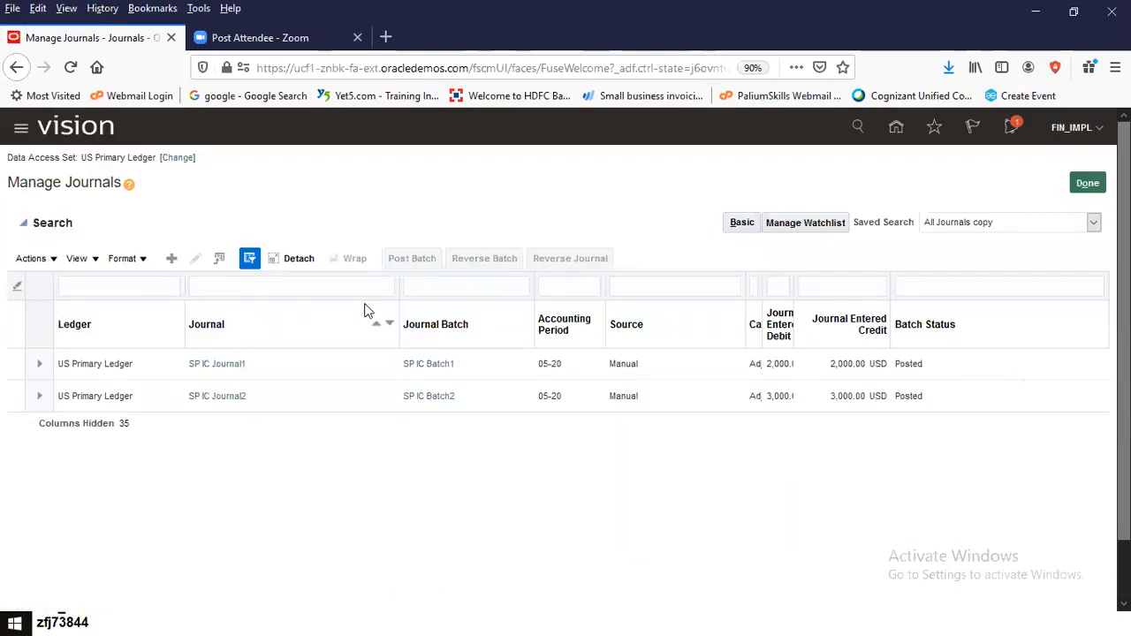
click(861, 442)
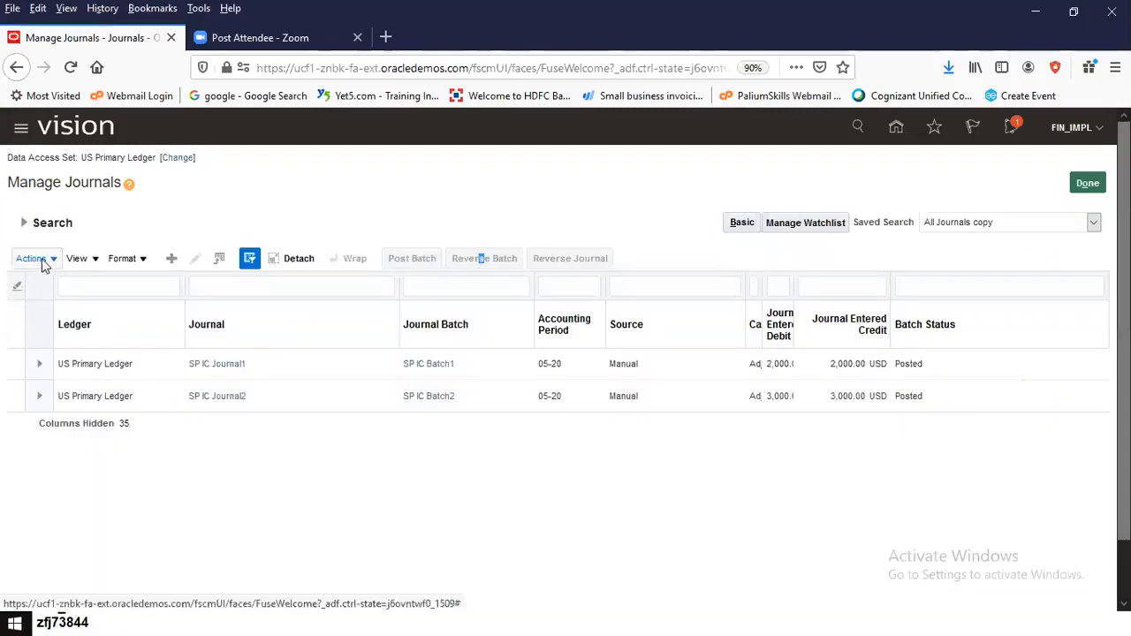
Clear the Journal name criterion, search all 05-20 journals, and widen the Journal Entered Debit column
click(24, 222)
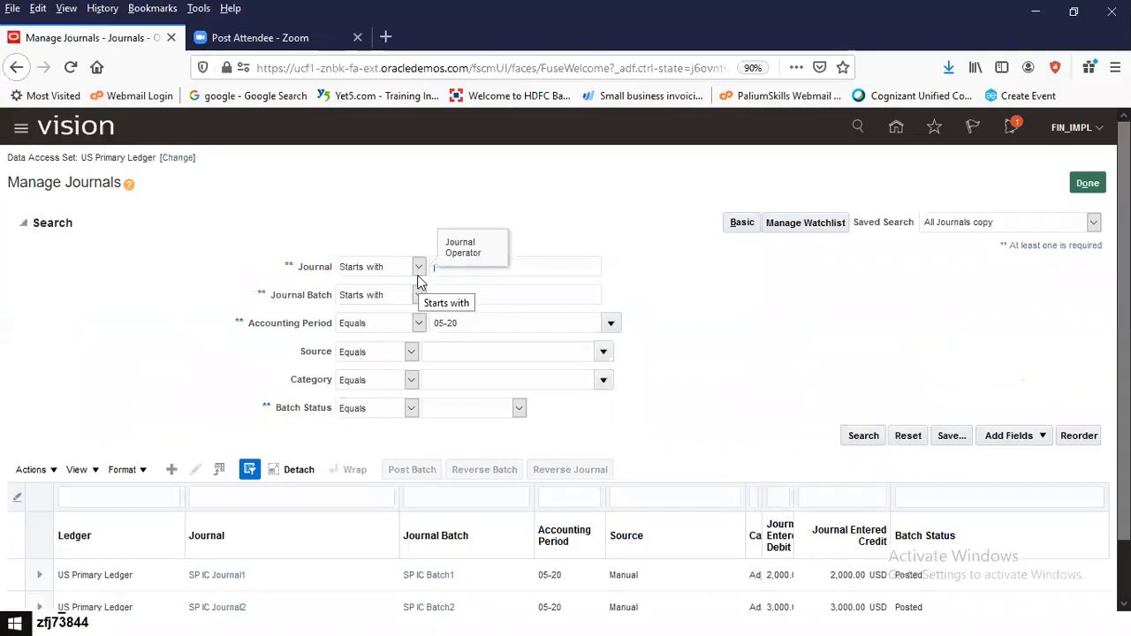
click(856, 436)
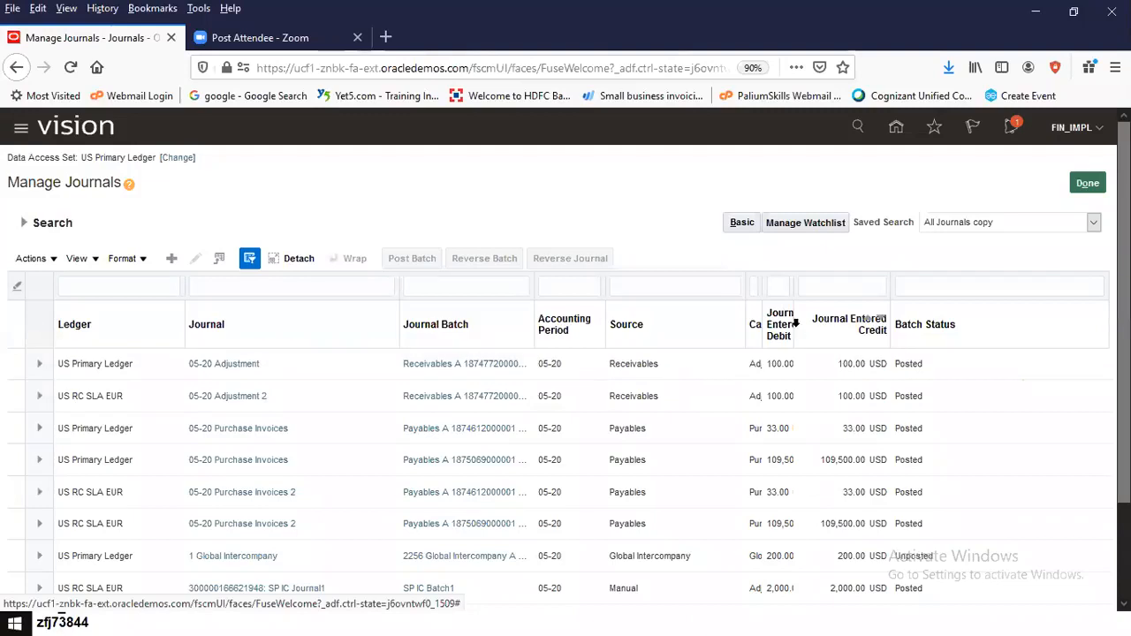
click(790, 288)
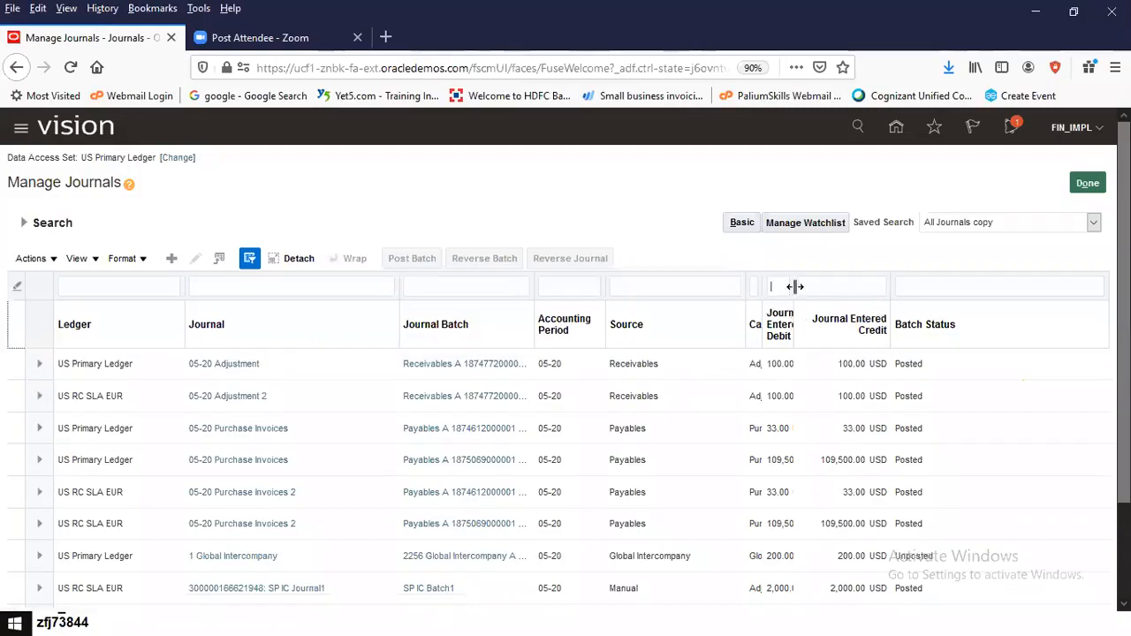
drag(792, 288, 825, 290)
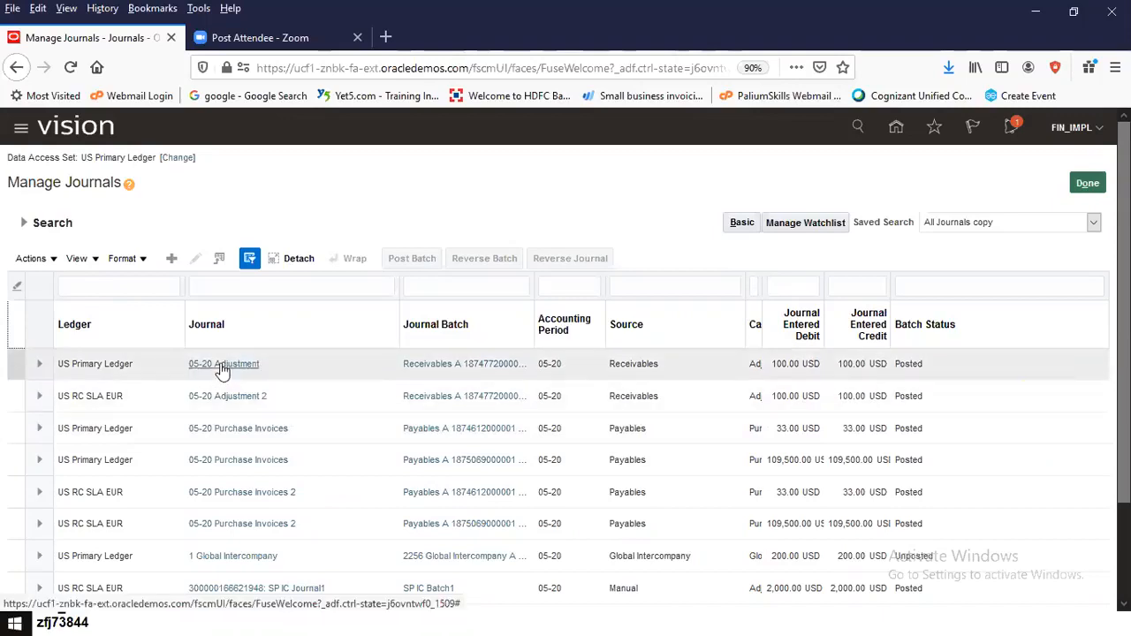
Open the 05-20 Adjustment journal in the US Primary Ledger, review its batch details and lines, and close it
click(222, 370)
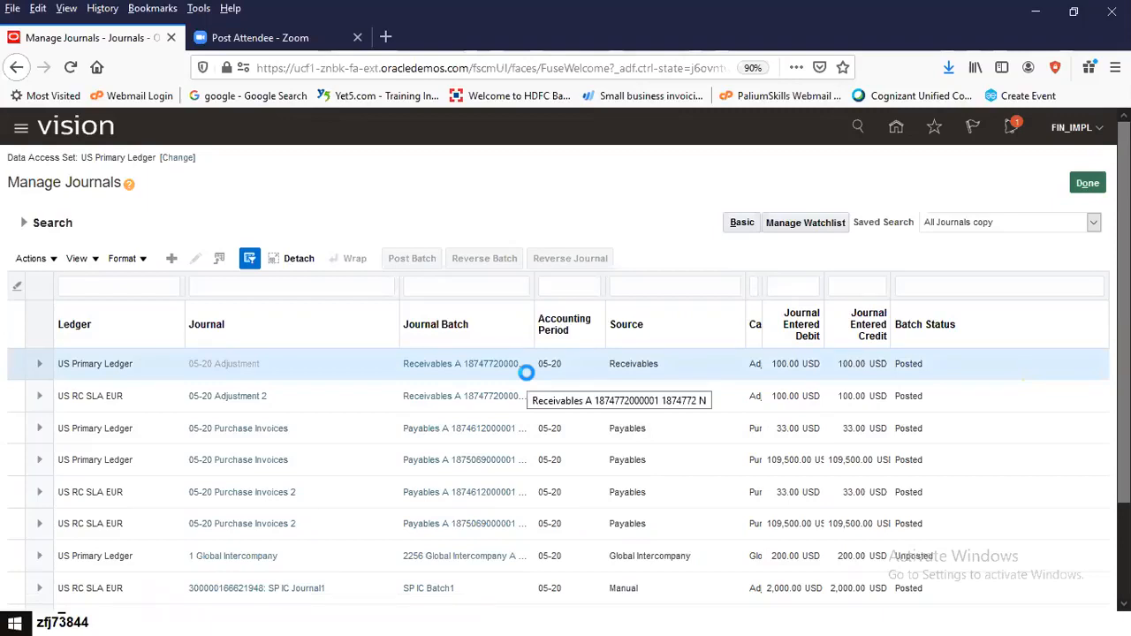
scroll(526, 375, down, 5)
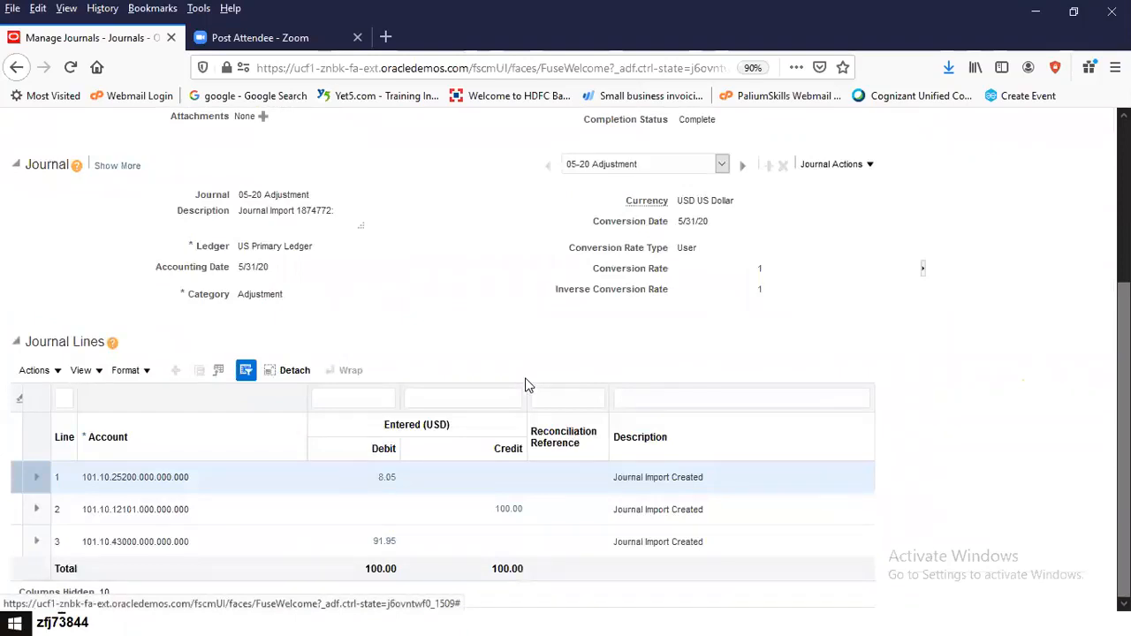
scroll(525, 385, up, 3)
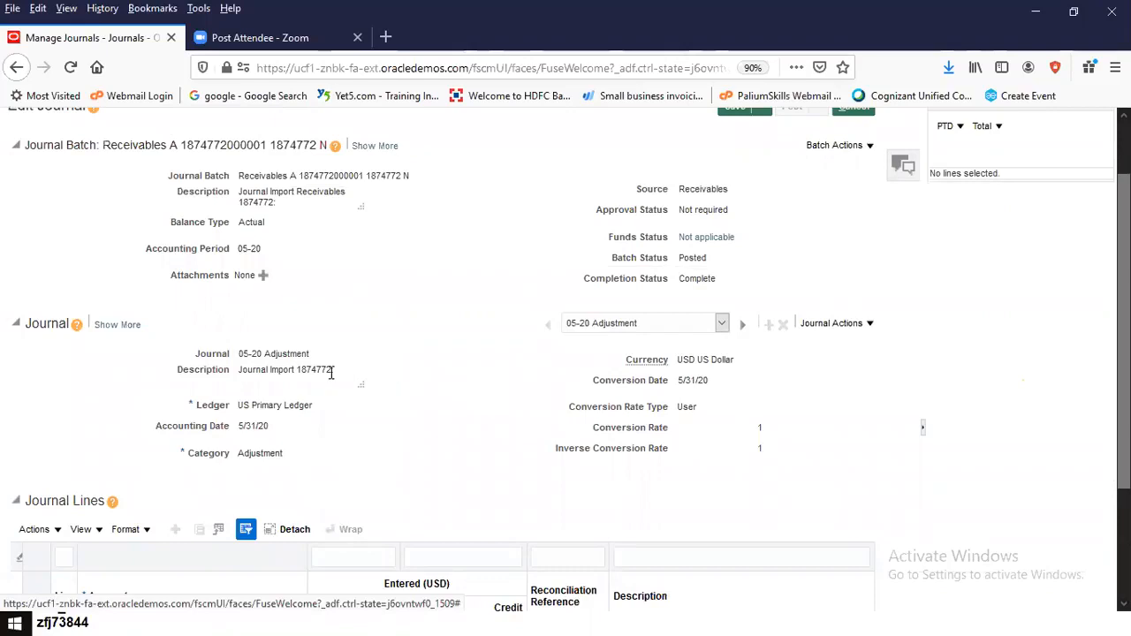
scroll(330, 374, up, 2)
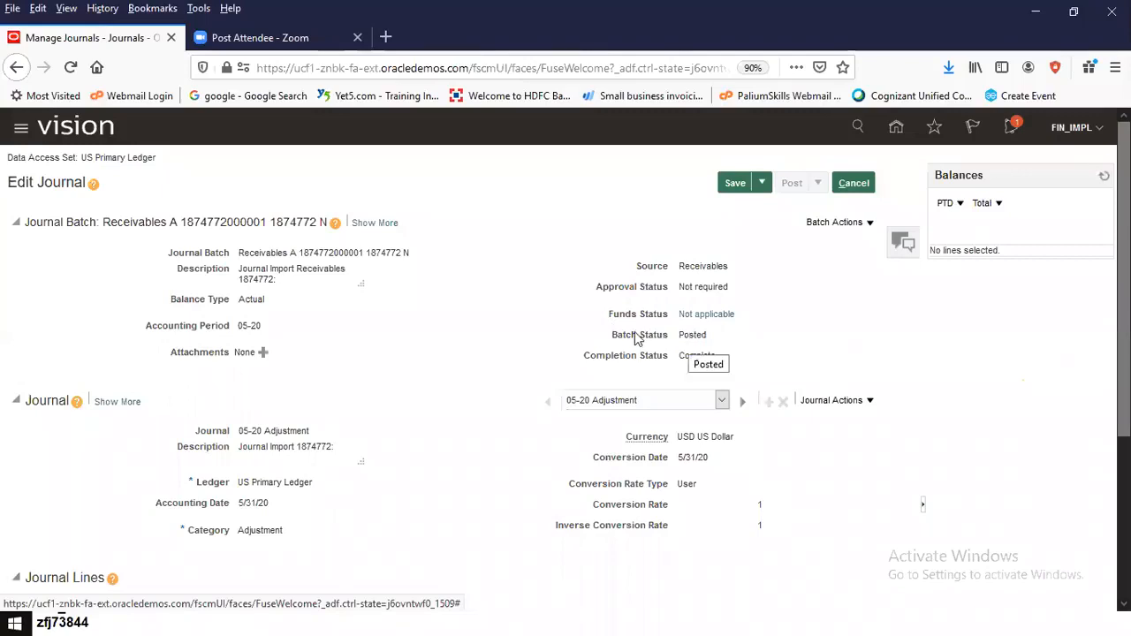
click(858, 184)
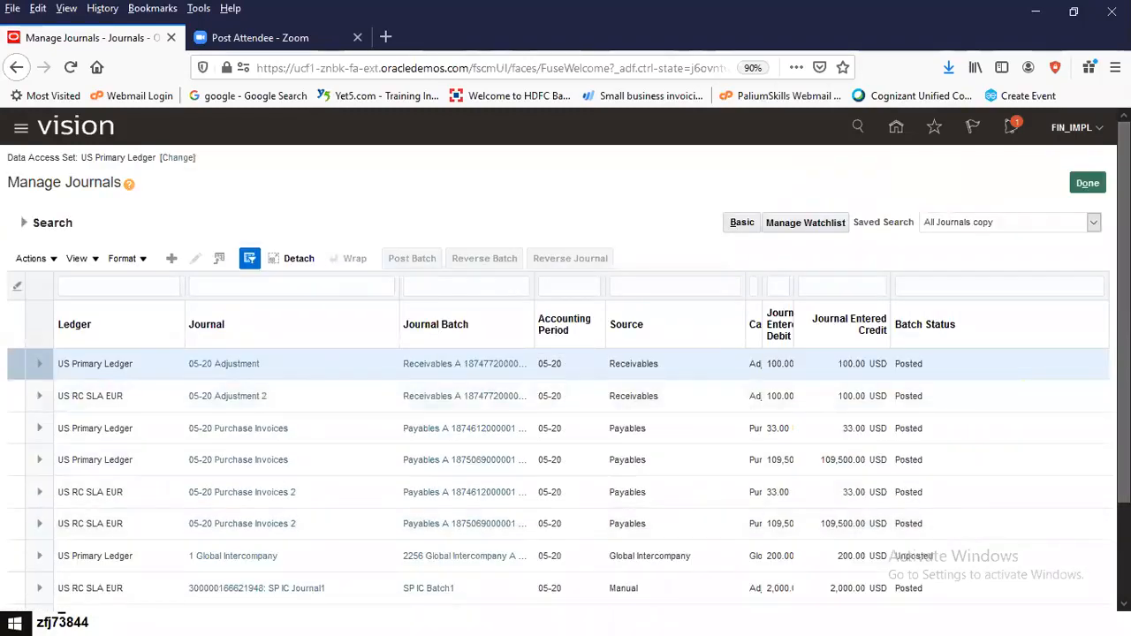
Open the 1 Global Intercompany journal and examine its source, status, accounting date and journal lines, including the intercompany balancing lines
scroll(566, 371, down, 3)
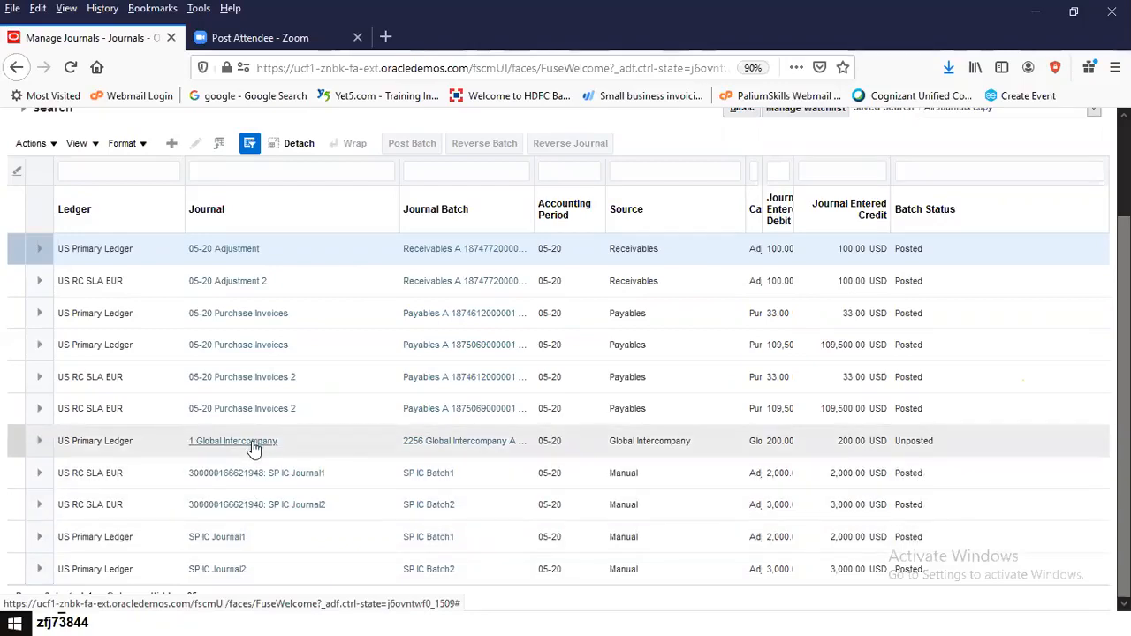
click(252, 442)
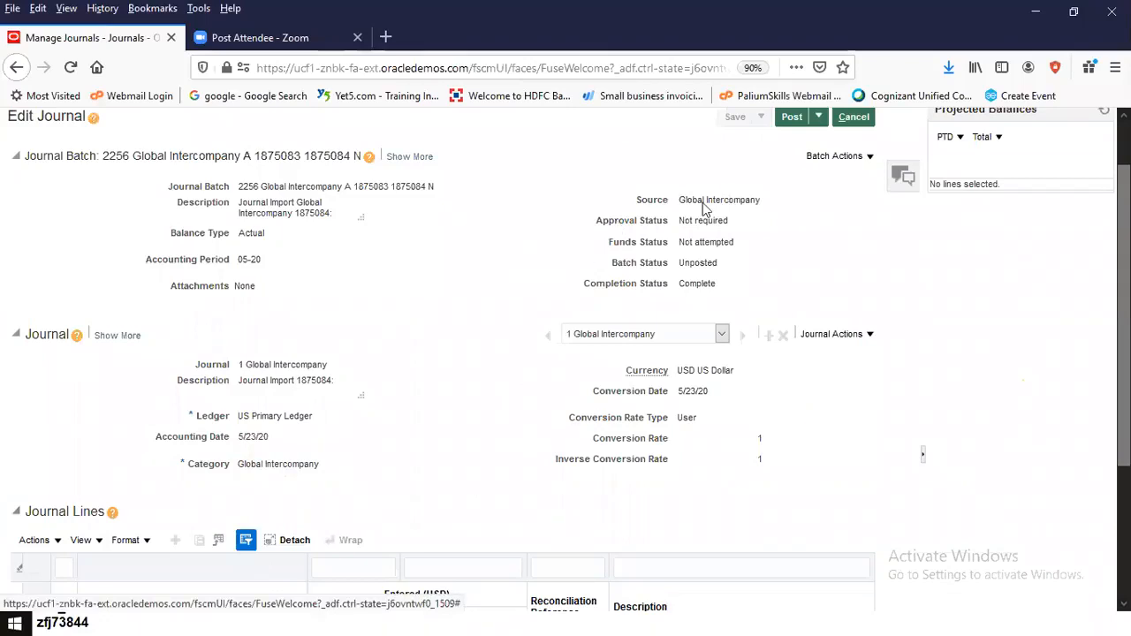
scroll(502, 301, down, 2)
scroll(502, 301, down, 3)
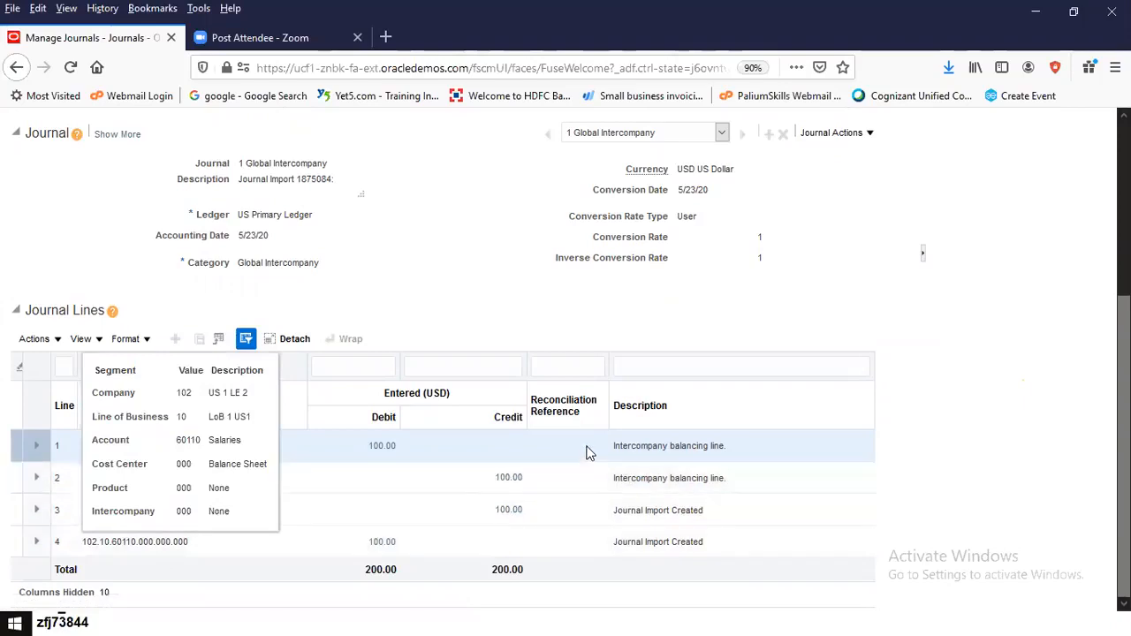
scroll(942, 394, up, 4)
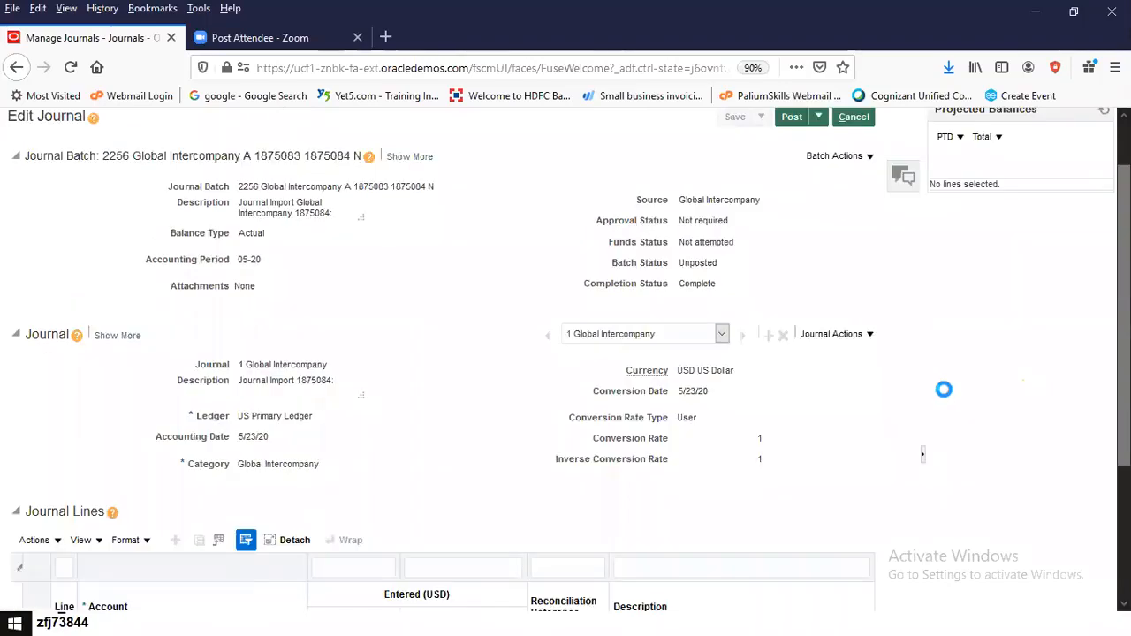
drag(1123, 396, 1123, 530)
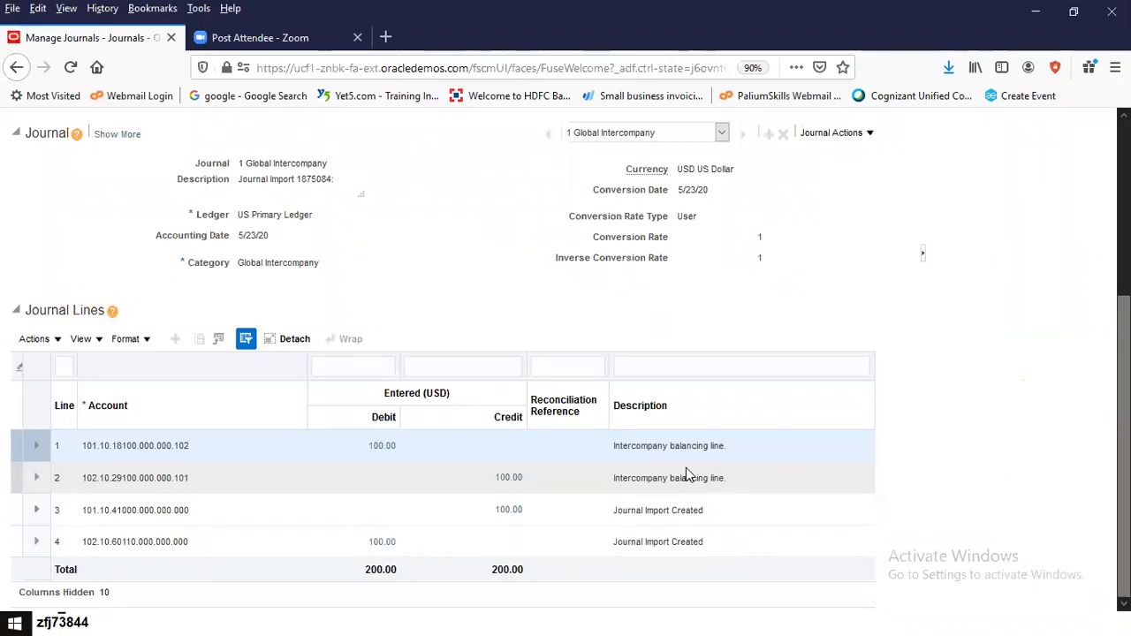
Post the 1 Global Intercompany journal batch and close the journal
scroll(633, 437, up, 5)
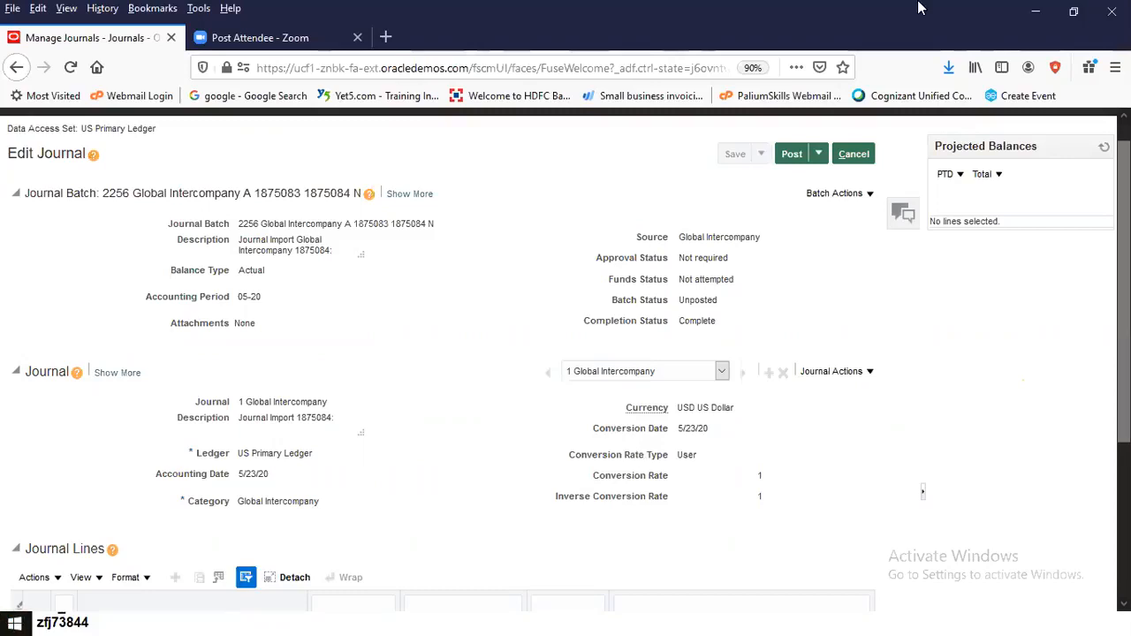
click(793, 154)
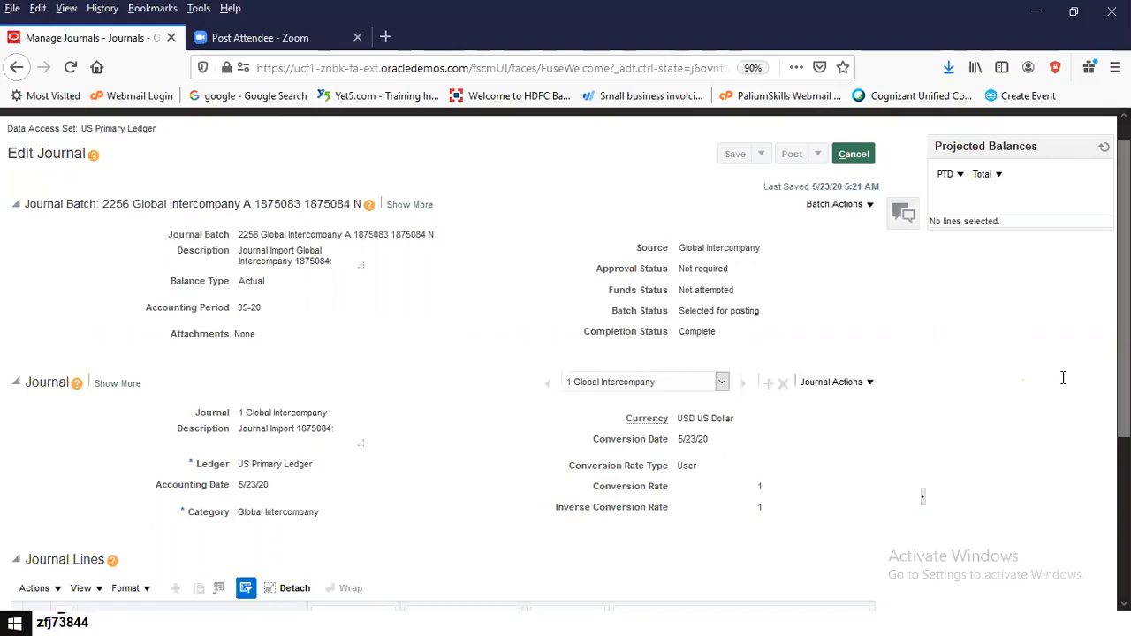
click(848, 156)
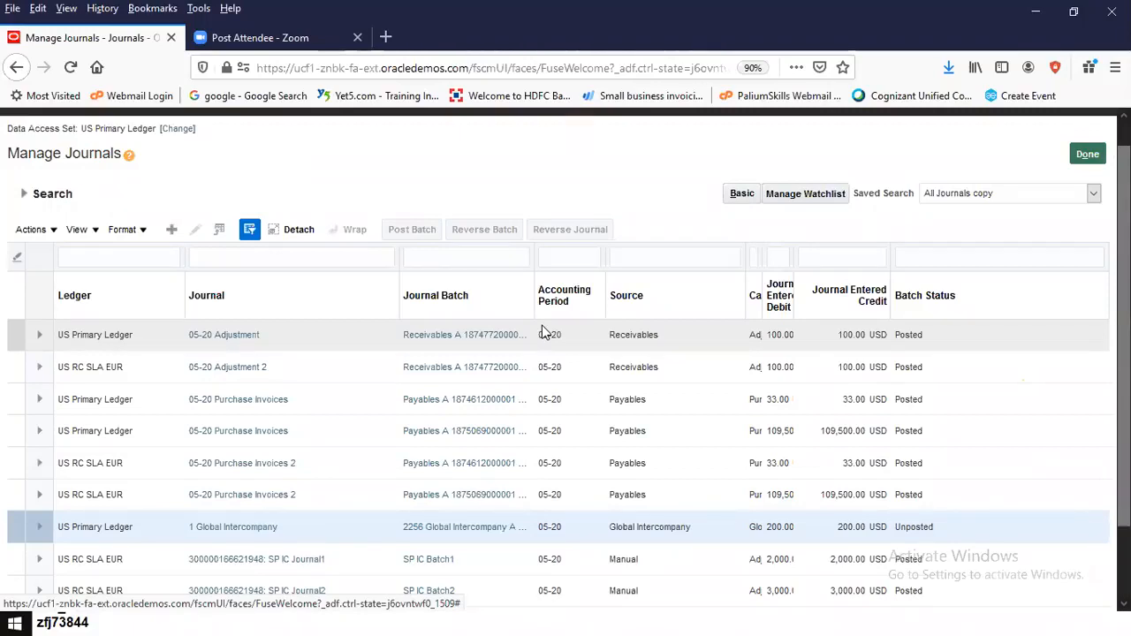
Widen the Journal Entered Debit and Category columns in the journal list, and leave Manage Journals for the home page
drag(763, 252, 839, 255)
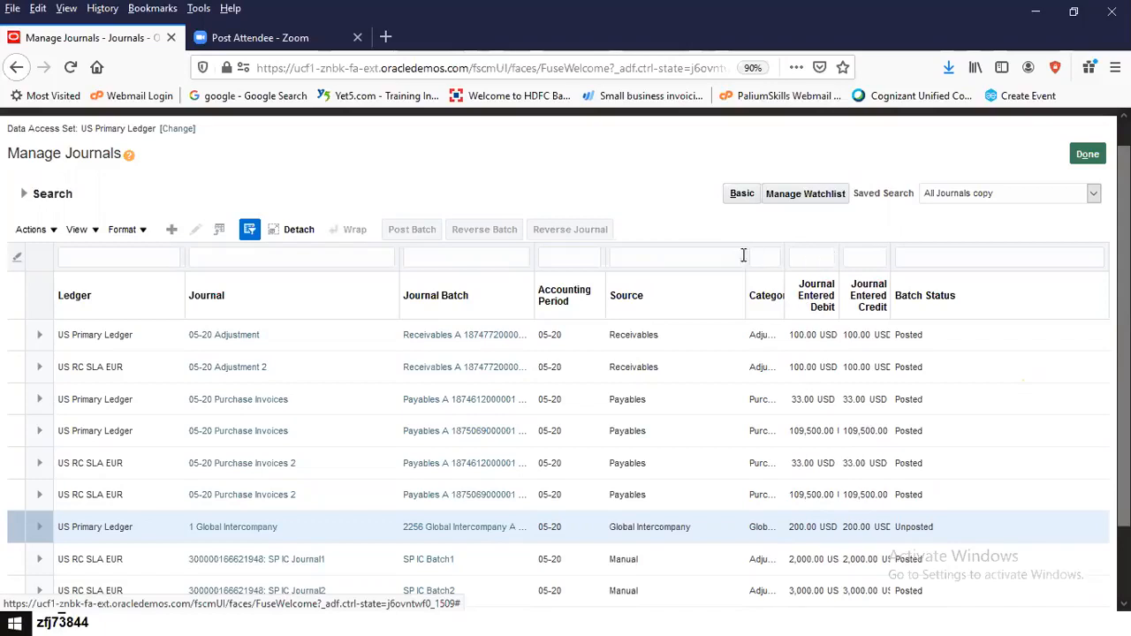
drag(745, 260, 705, 253)
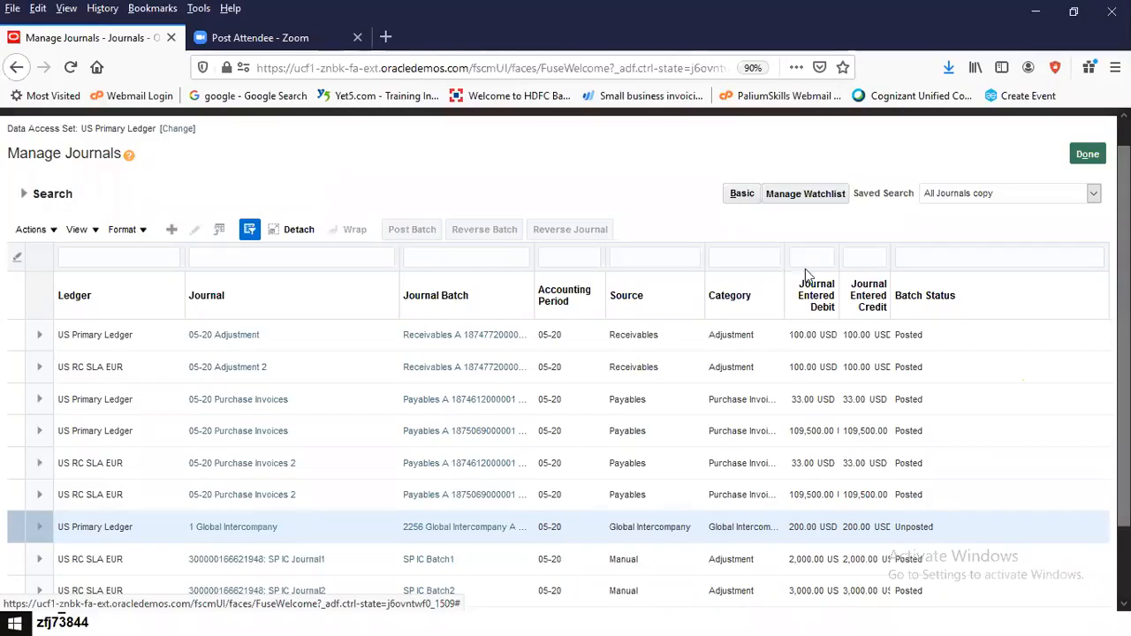
drag(1124, 424, 1124, 400)
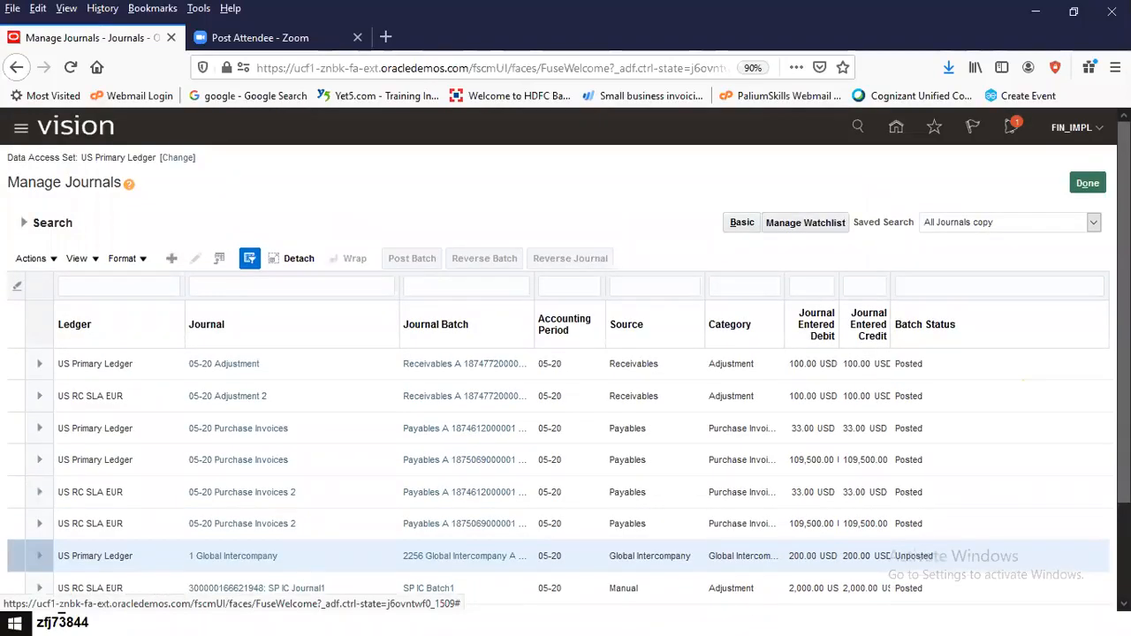
click(1087, 186)
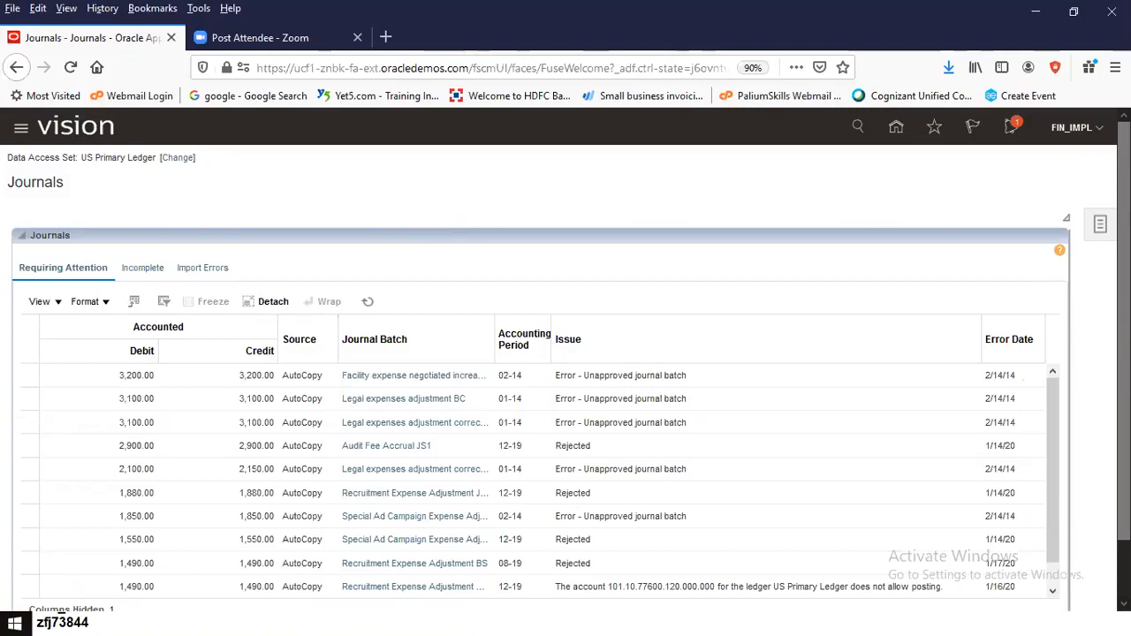
click(903, 132)
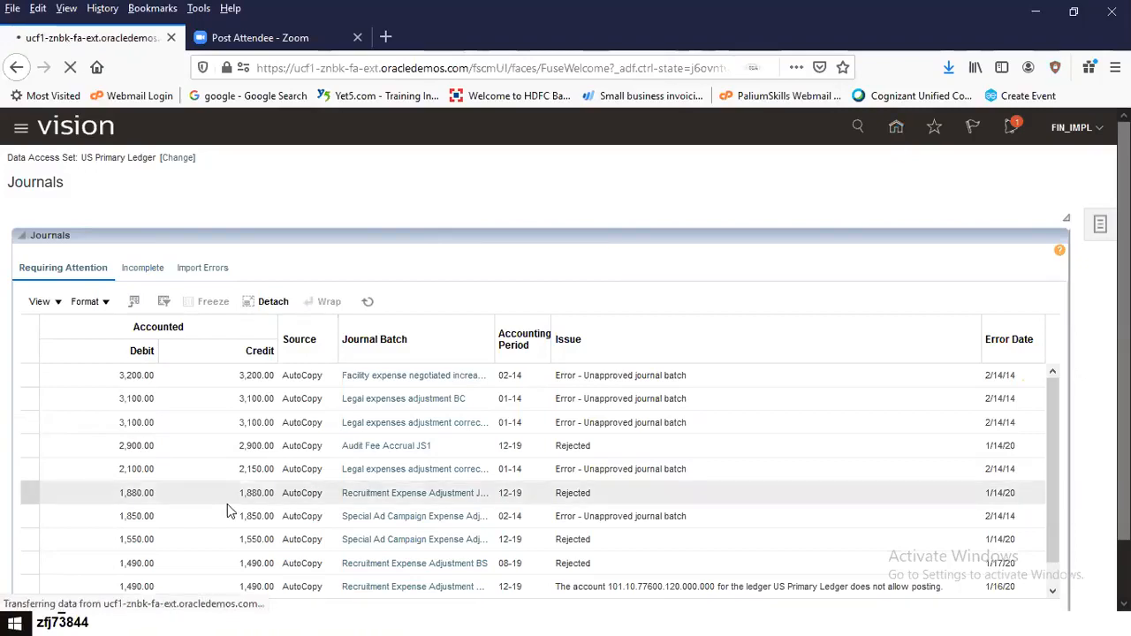
Switch to the sla.pptx presentation in PowerPoint, show the Balancing Setup slide and look through the remaining slides
key(alt+Tab)
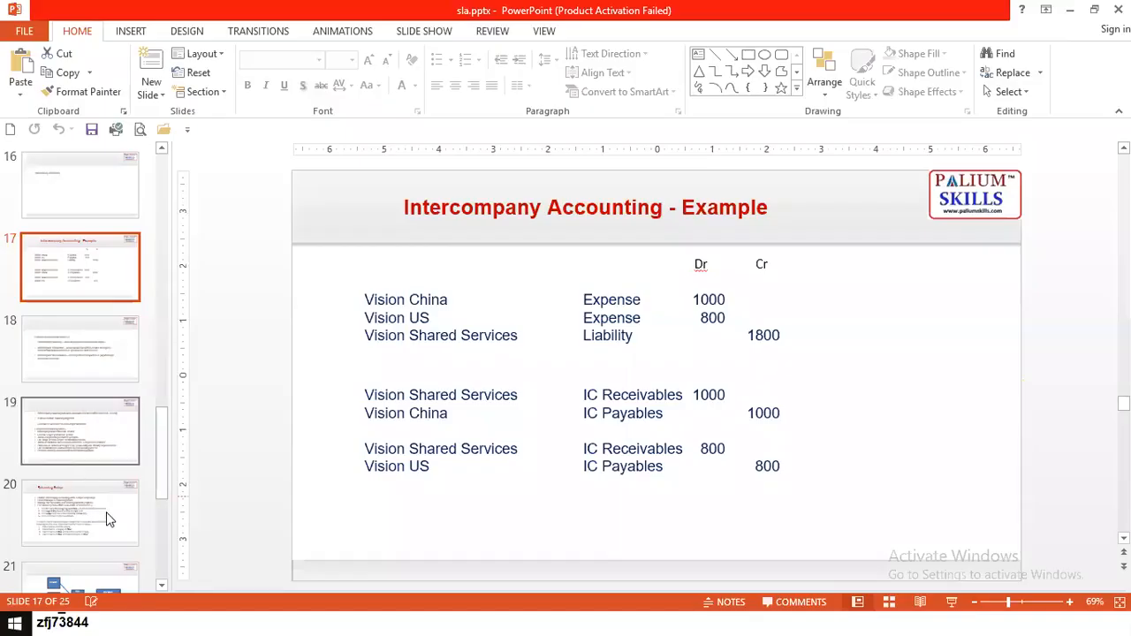
click(106, 518)
drag(161, 437, 155, 544)
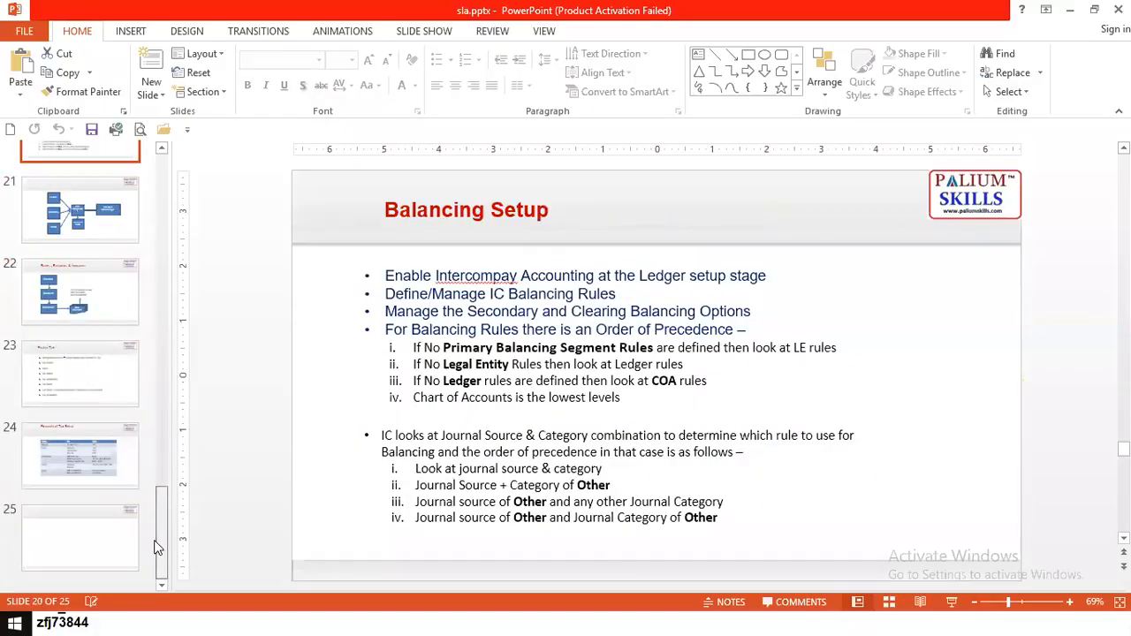
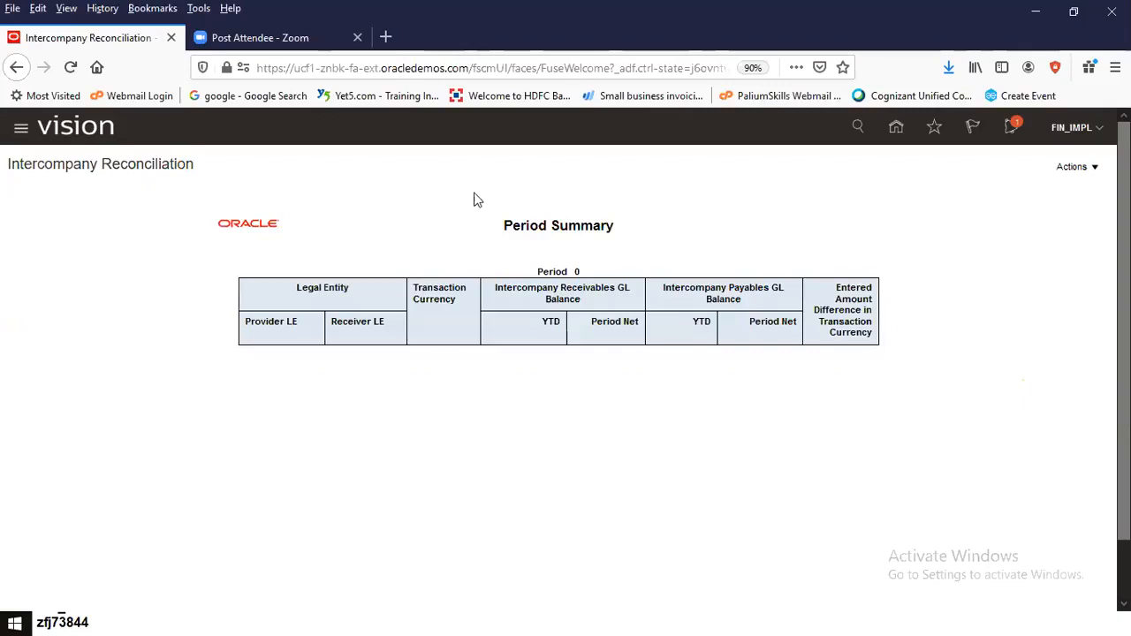
Run the Intercompany Reconciliation process for provider ledger US Primary Ledger and provider accounting period 05-20, and refresh the report
click(1096, 171)
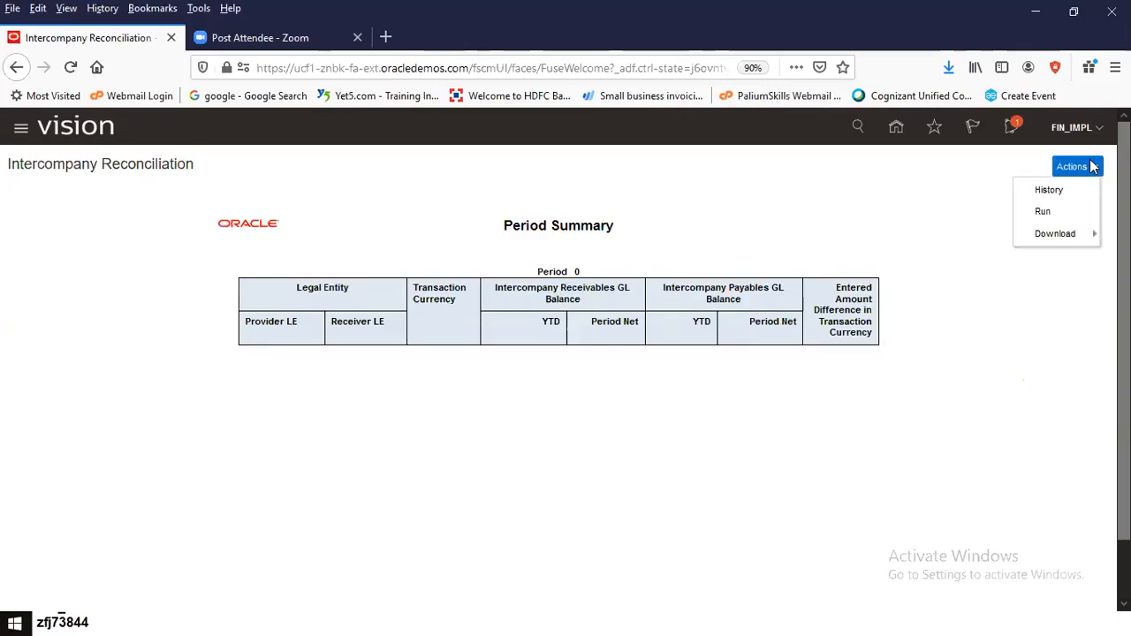
click(1064, 217)
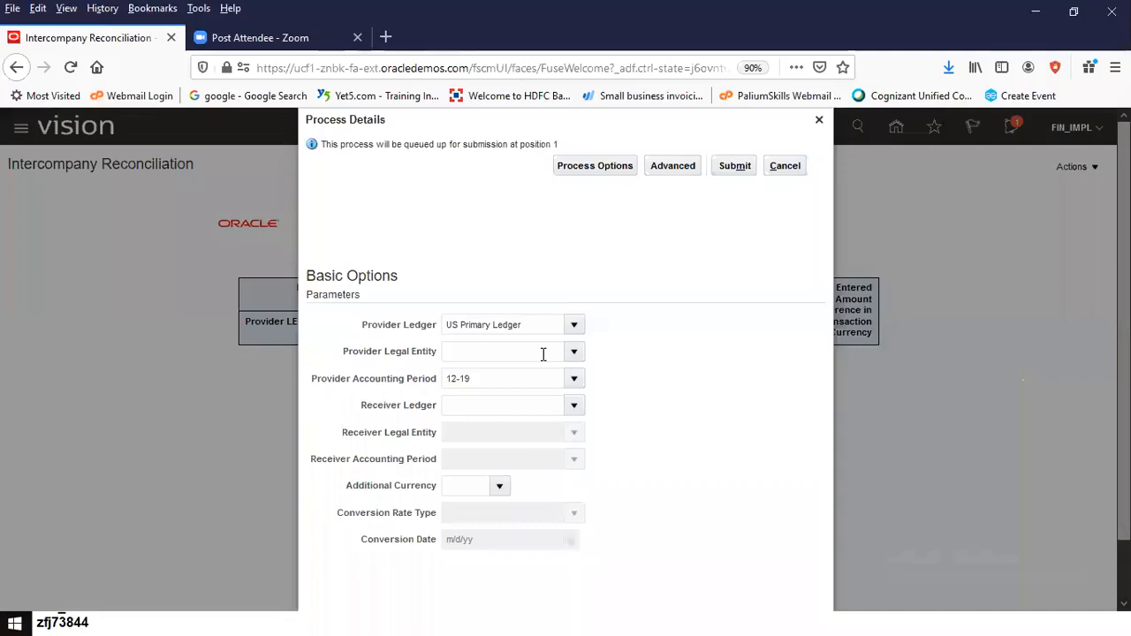
click(574, 351)
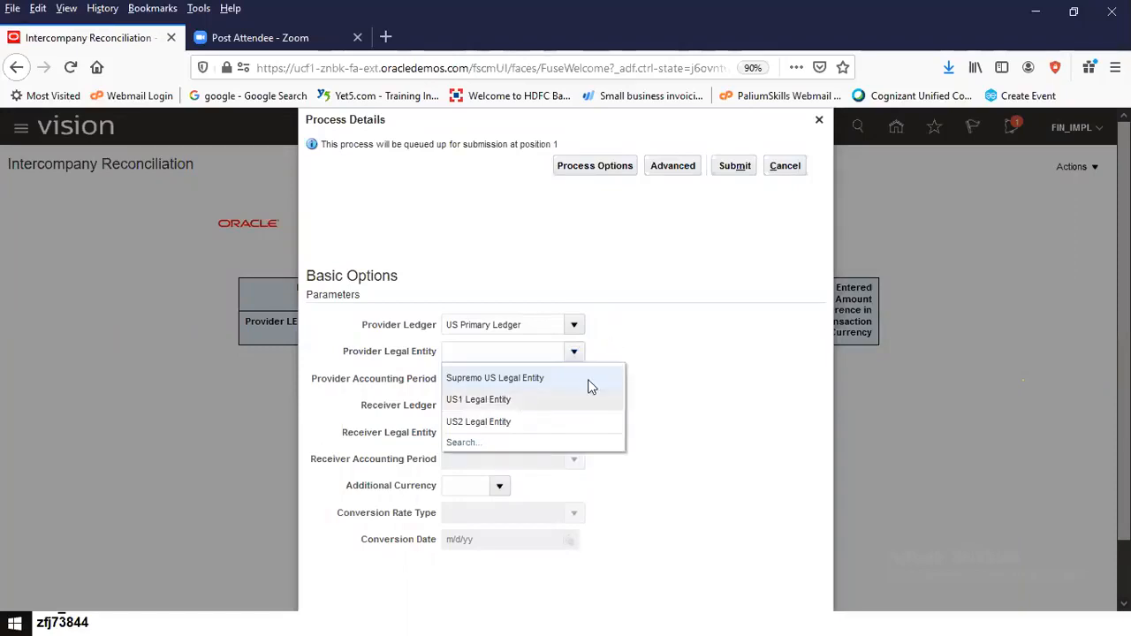
click(771, 349)
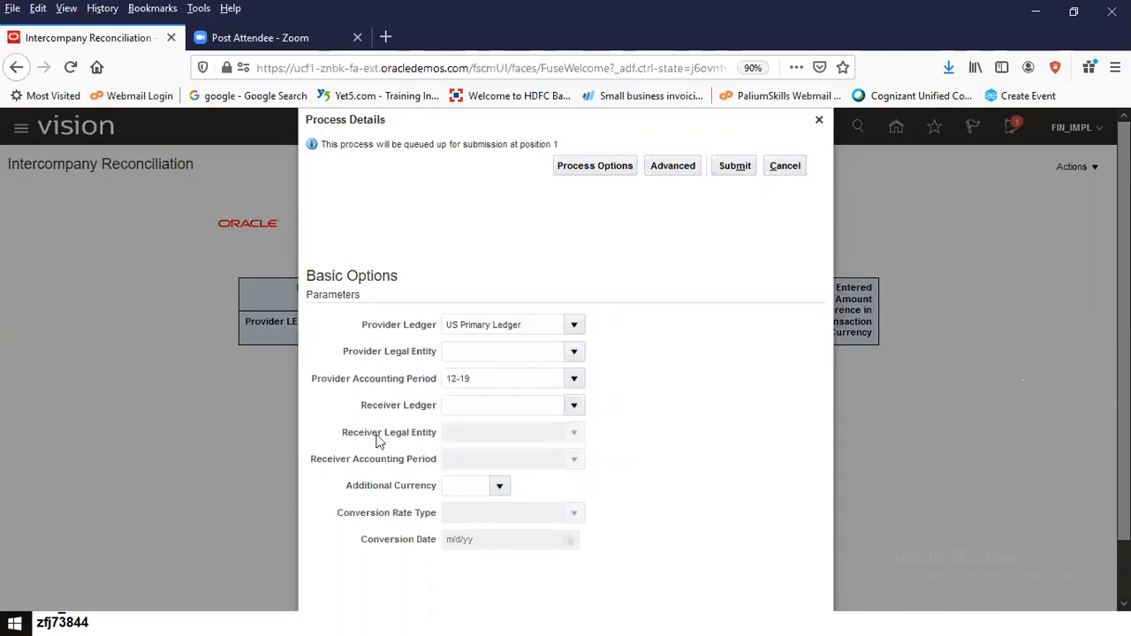
click(575, 378)
drag(521, 374, 326, 373)
text(0)
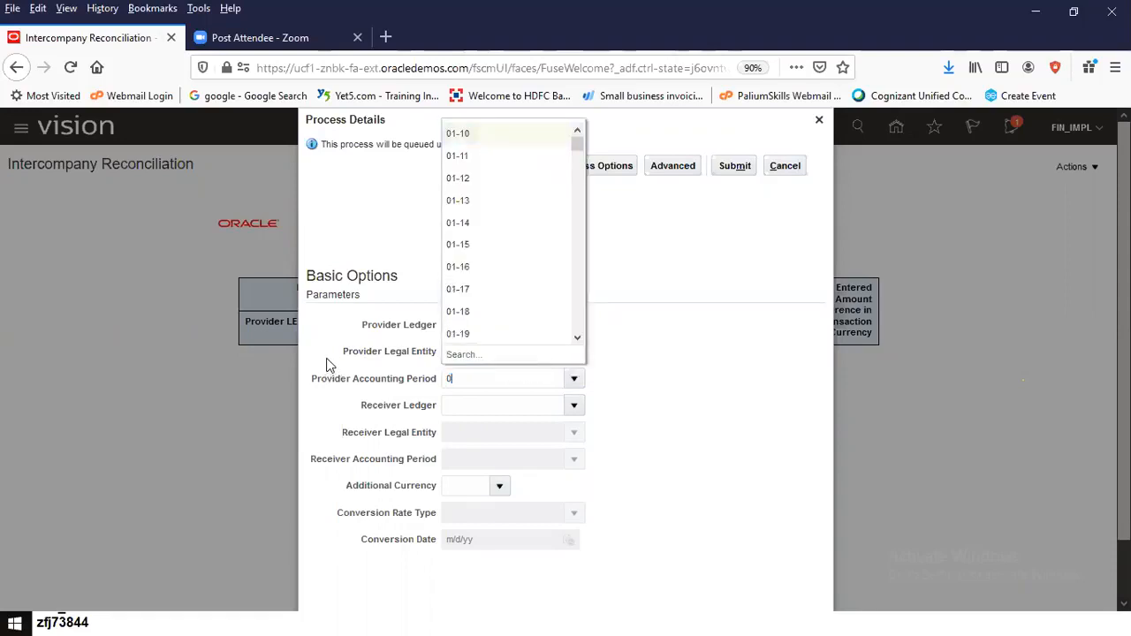
text(5-20)
key(Tab)
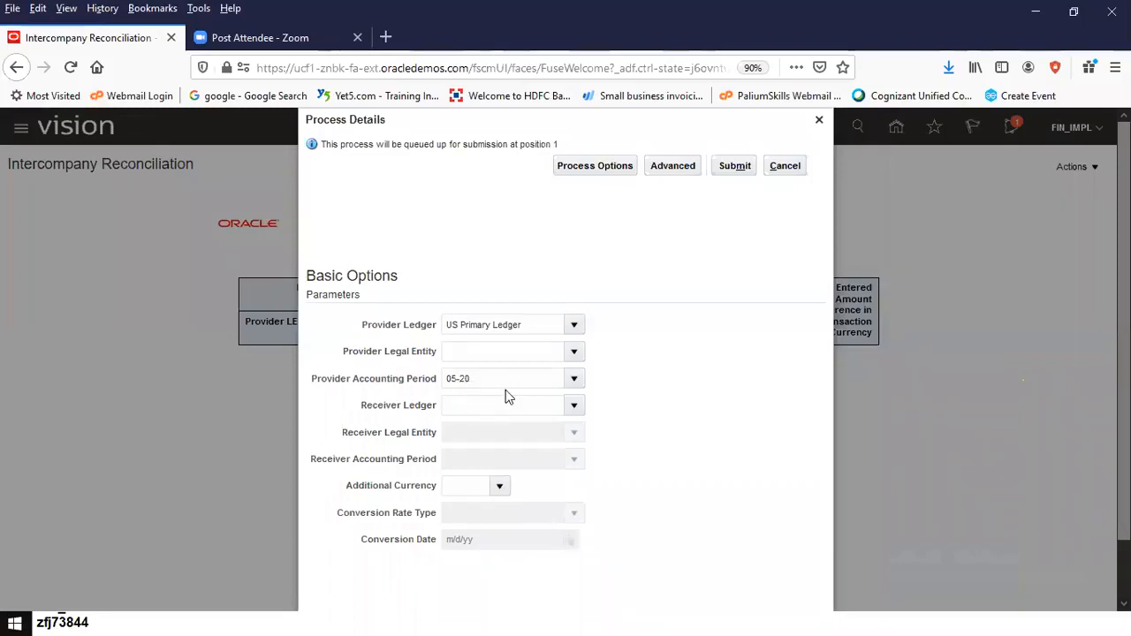
click(728, 167)
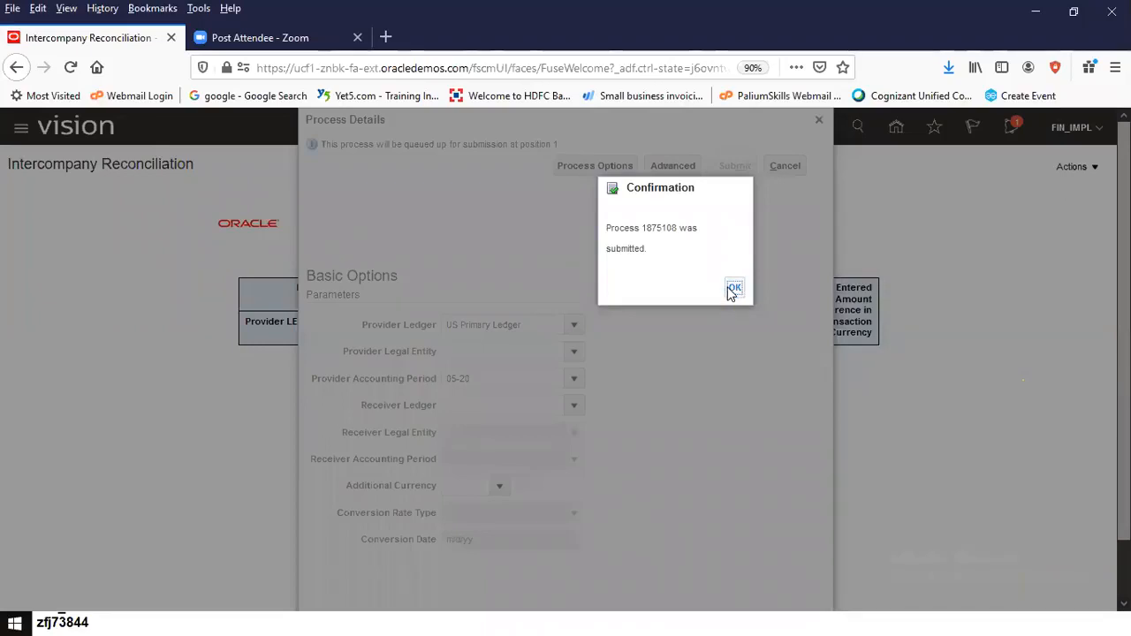
click(733, 289)
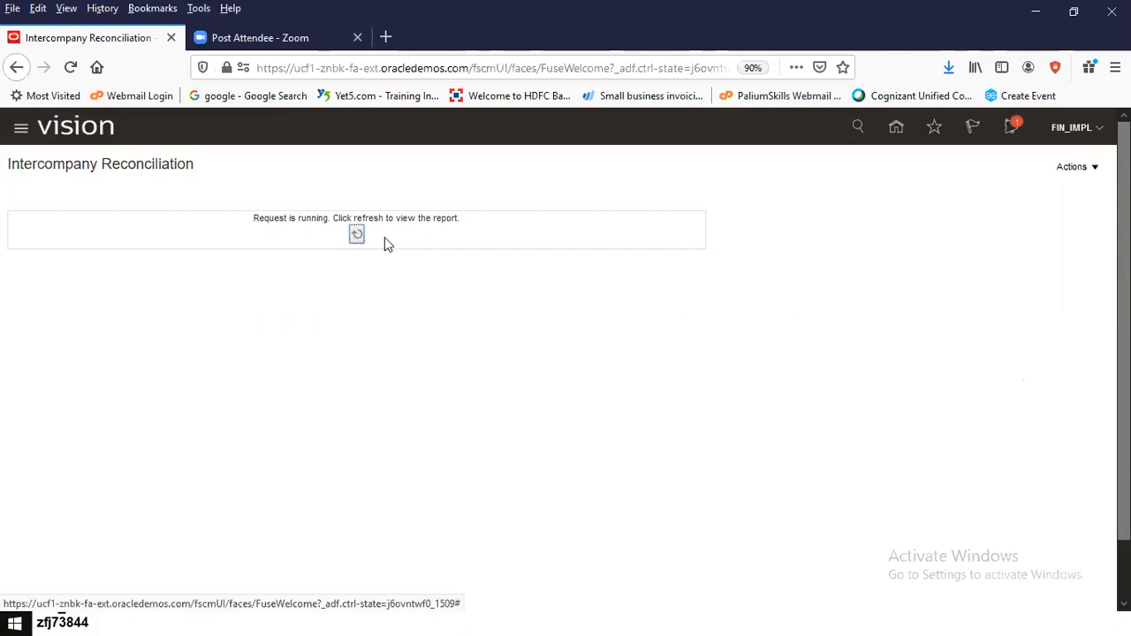
click(356, 236)
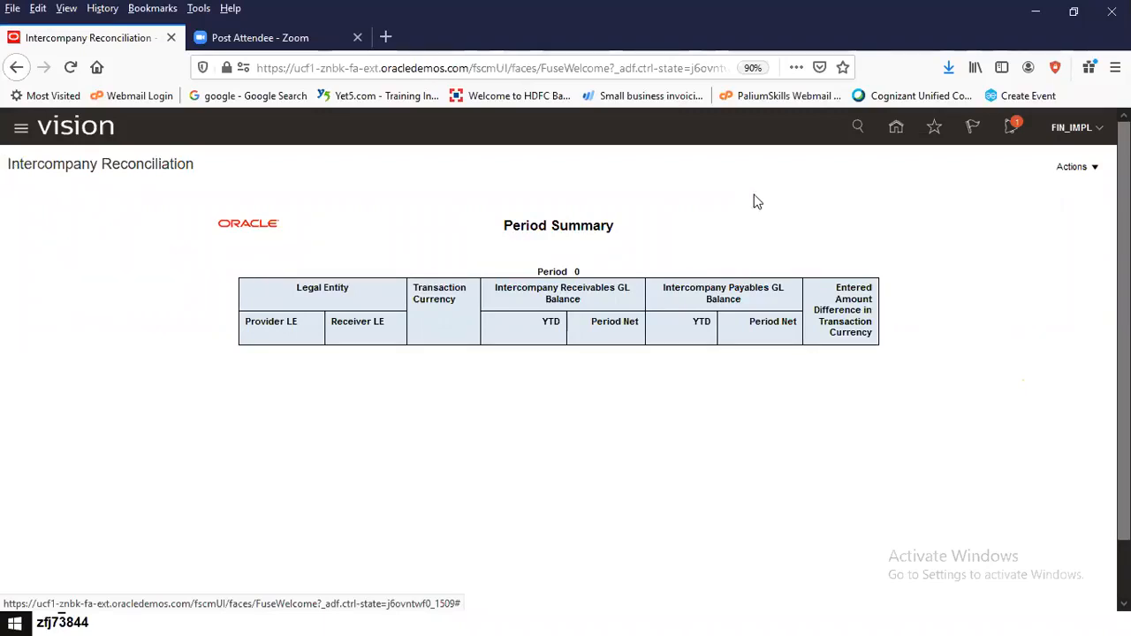
Display the US Primary Ledger 05-20 run from the report history, review its Period Summary, and return to the home page
click(1077, 168)
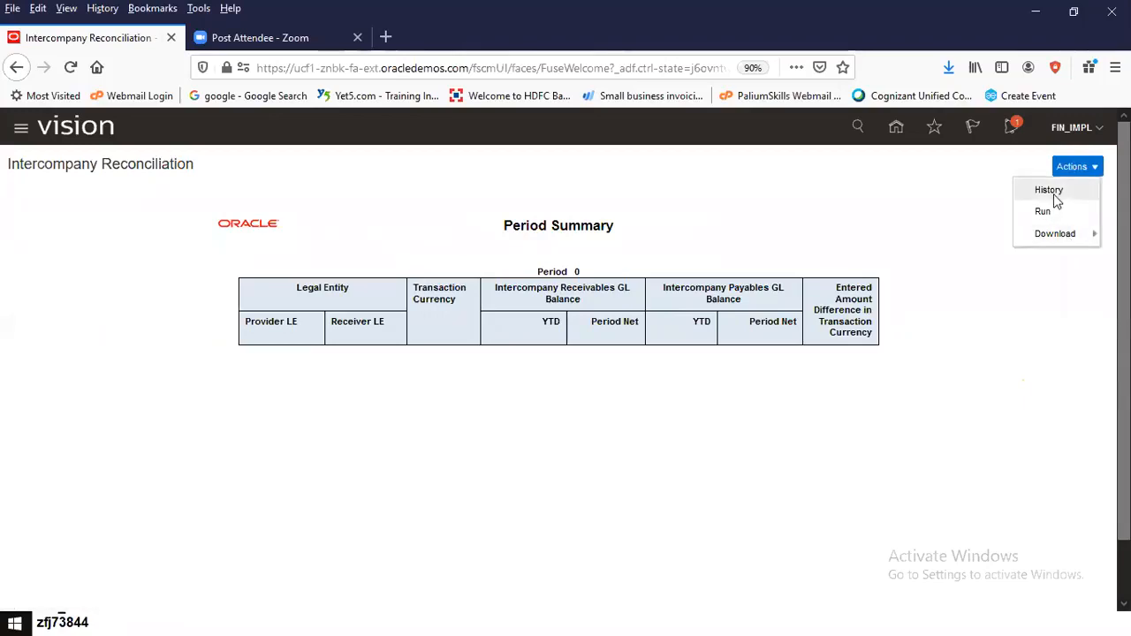
click(1052, 193)
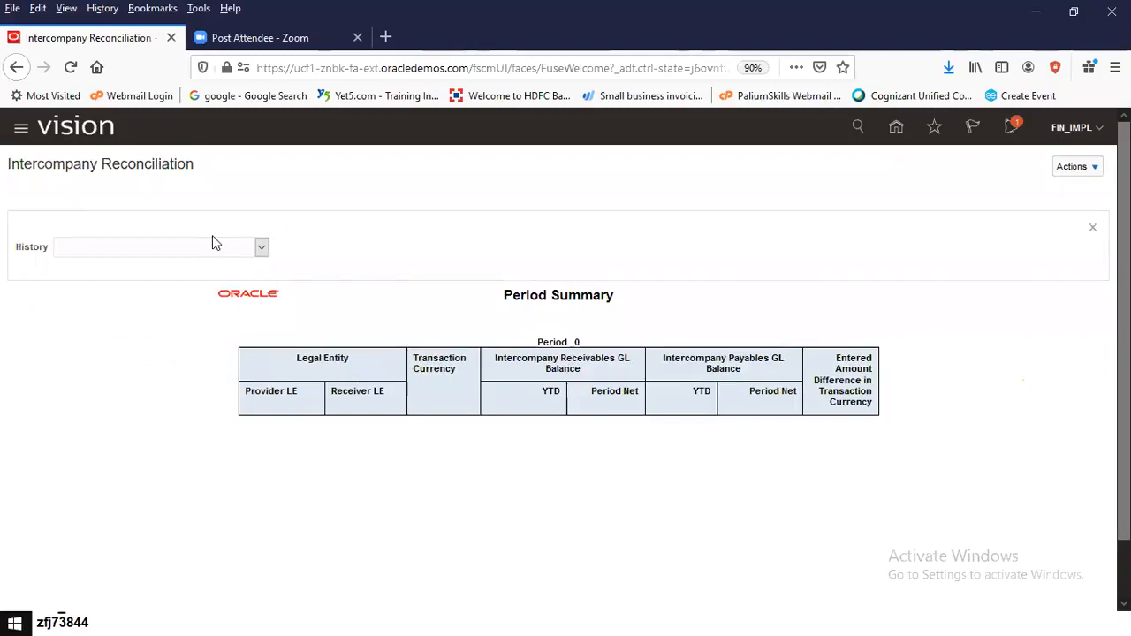
click(236, 247)
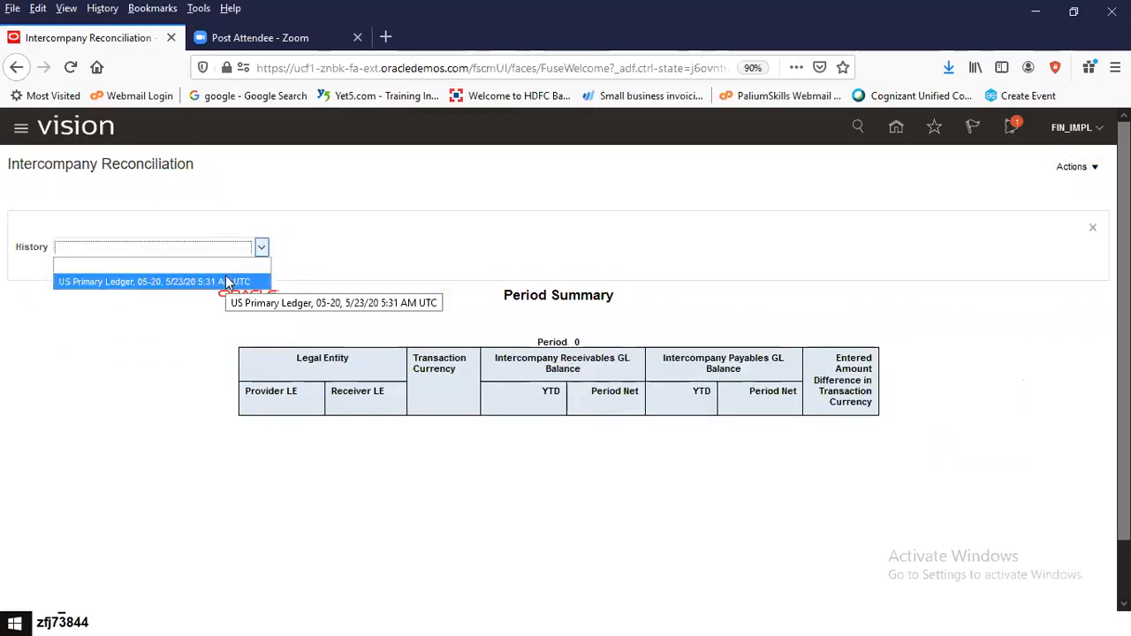
click(225, 281)
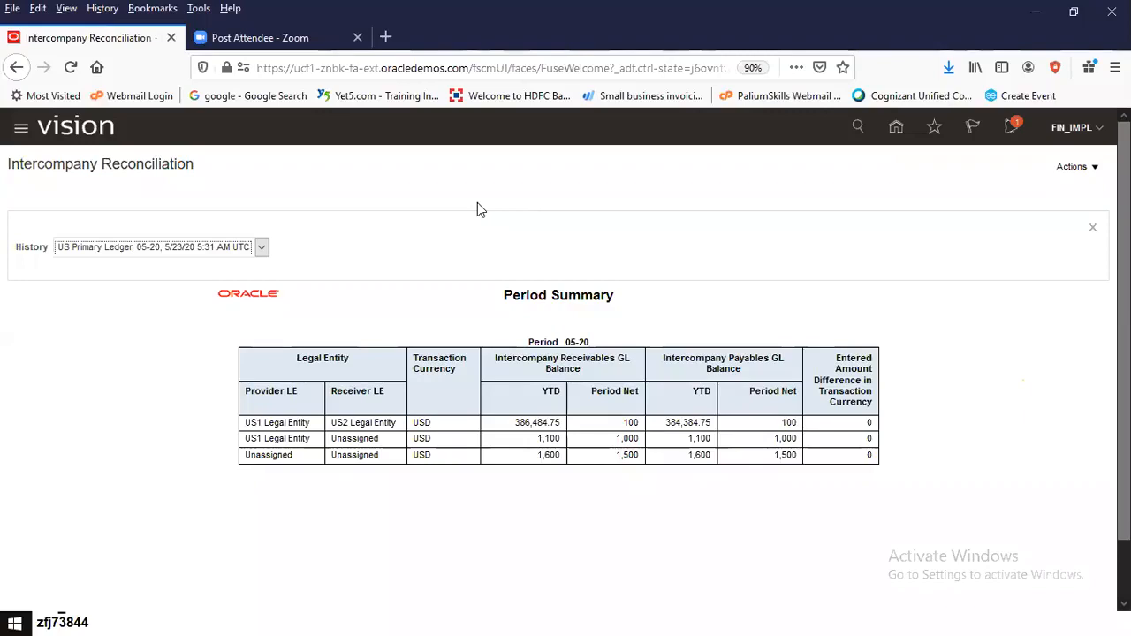
click(897, 132)
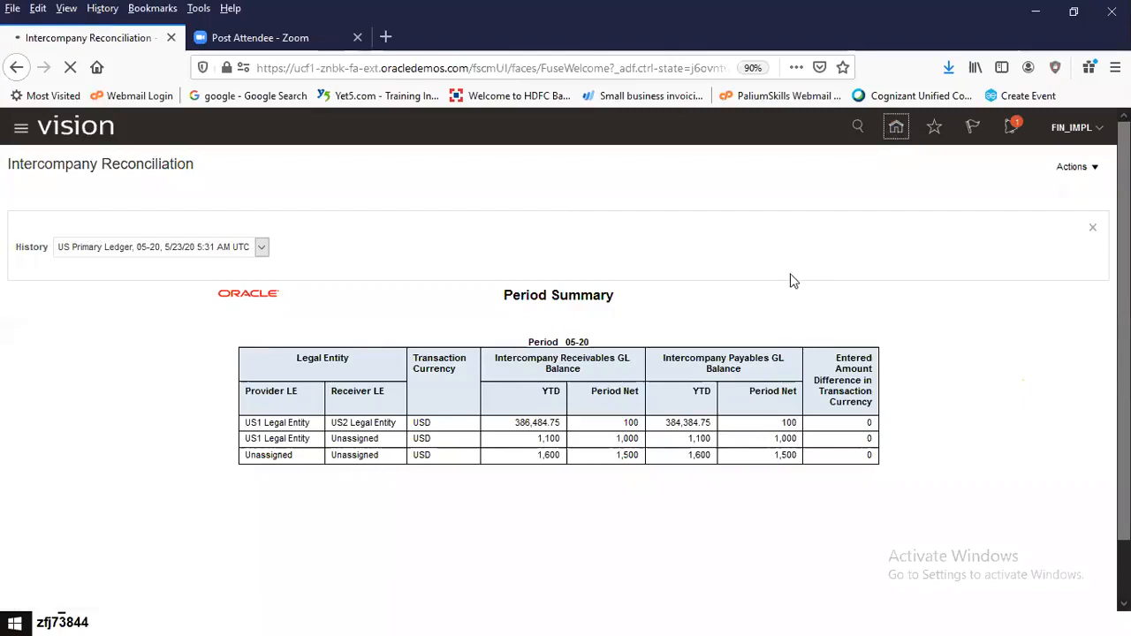